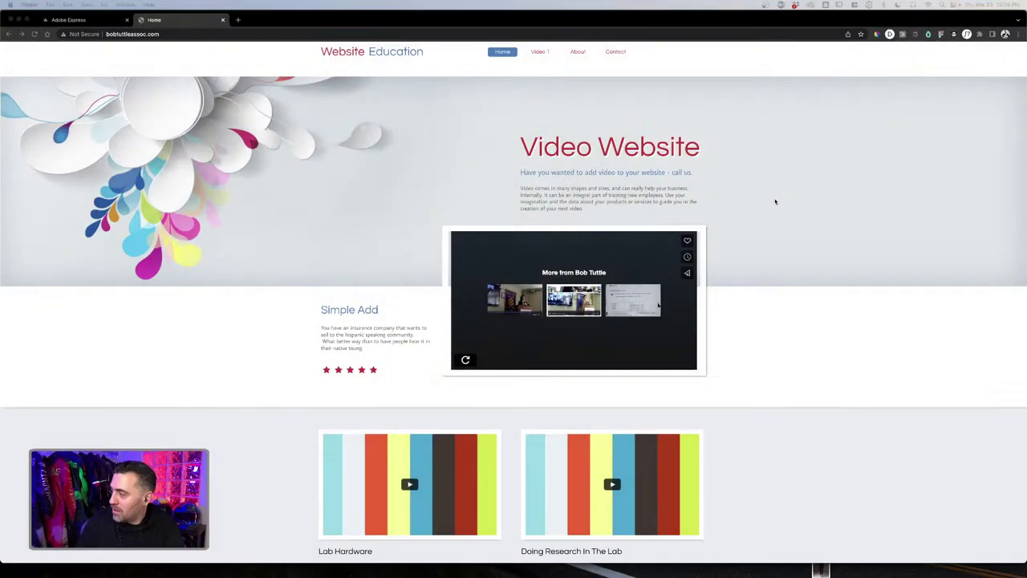
# Reload the bobtuttleassoc.com page twice and select its address after it returns a runtime error
pyautogui.click(332, 230)
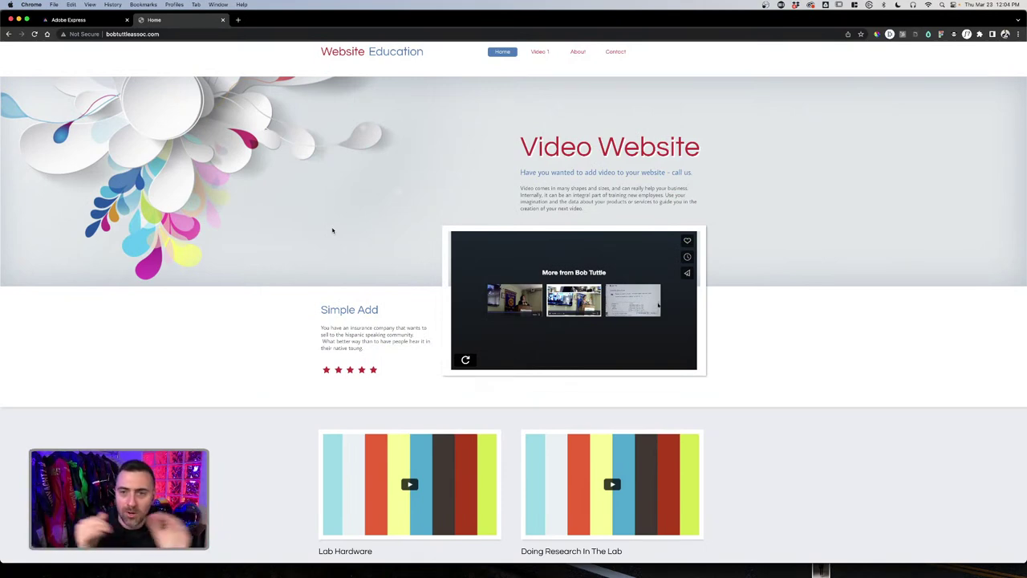
pyautogui.click(34, 35)
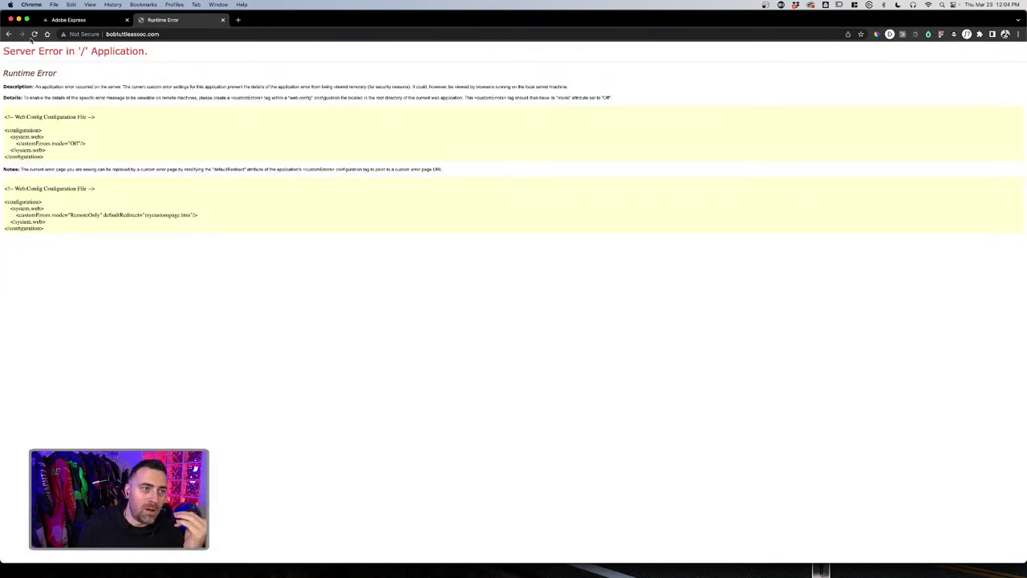
pyautogui.click(35, 34)
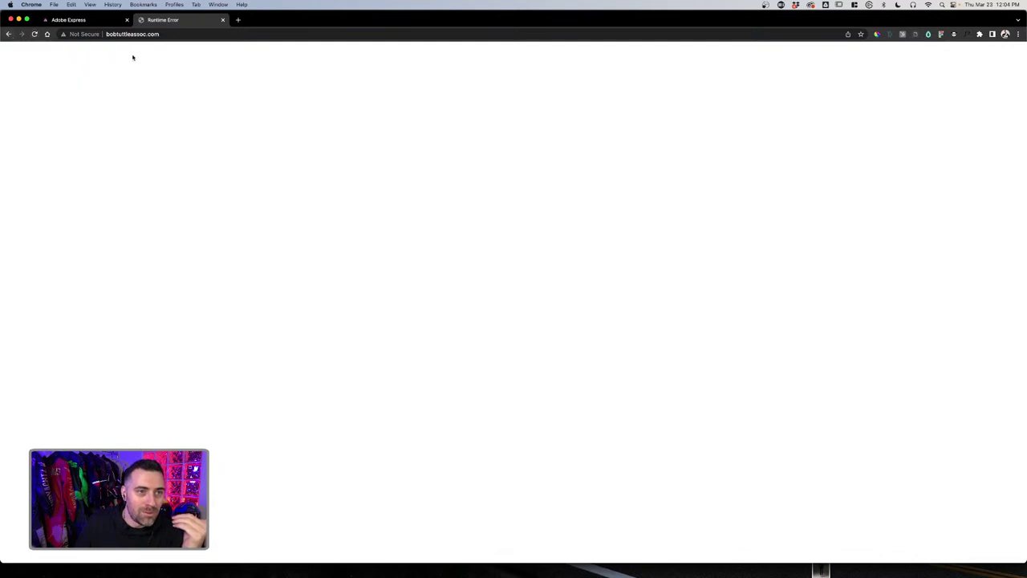
pyautogui.click(165, 34)
pyautogui.press('super+c')
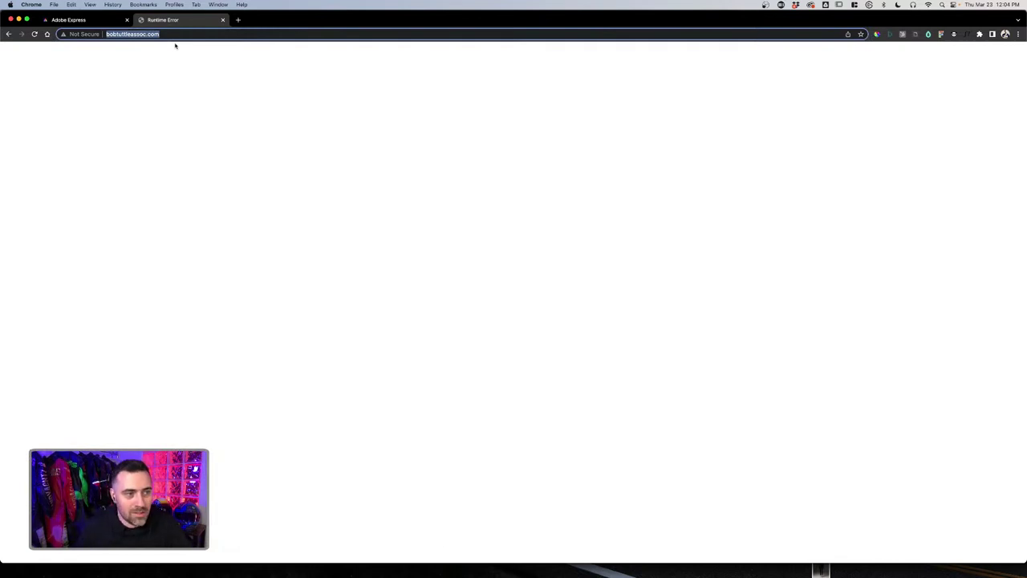
# Load bobtuttleassoc.com in a new tab and reload it
pyautogui.click(238, 19)
pyautogui.press('super+v')
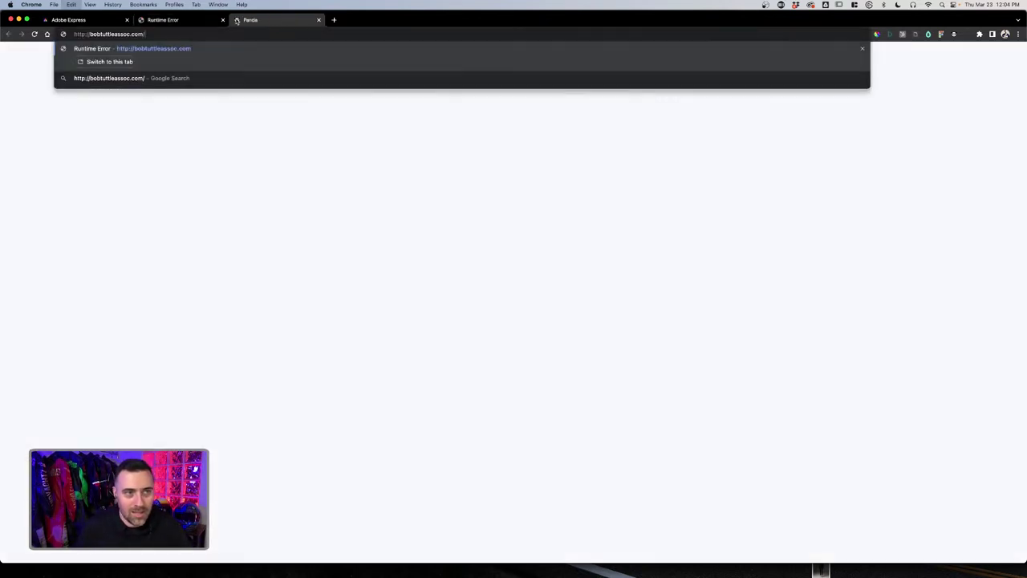
pyautogui.press('Return')
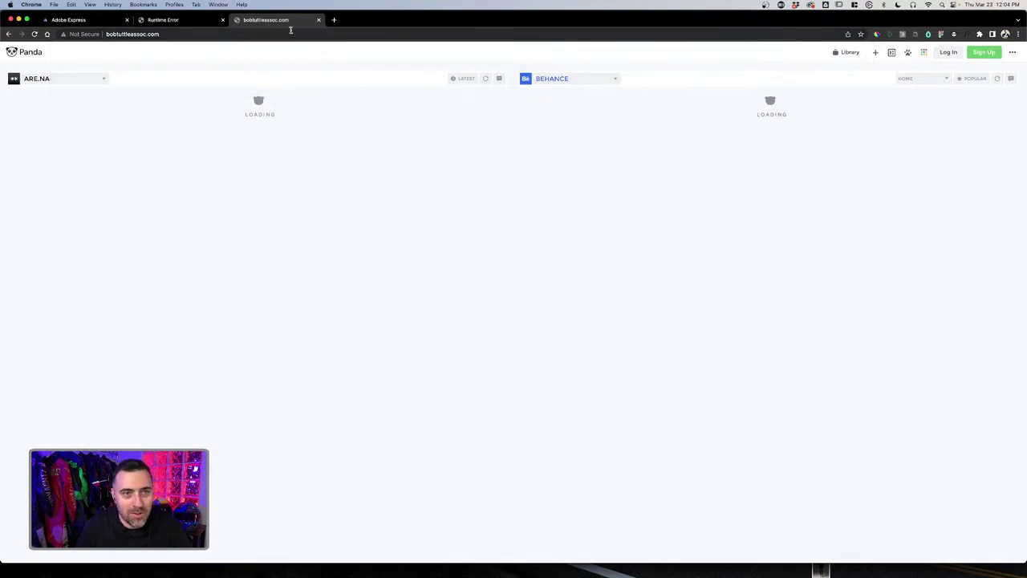
pyautogui.click(231, 30)
pyautogui.press('Return')
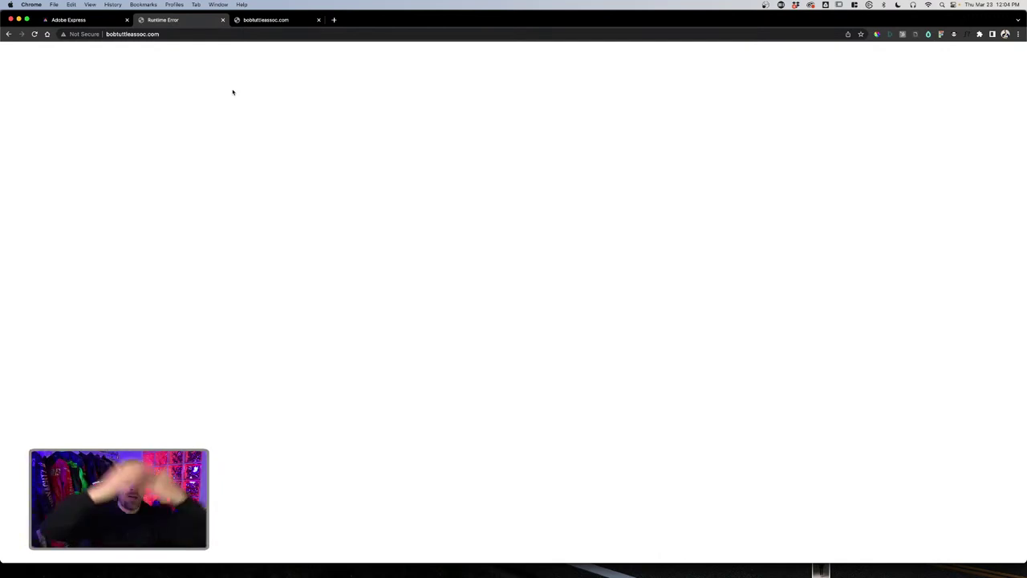
# Go back from the failing site pages and return to the Adobe Express Projects tab
pyautogui.click(8, 34)
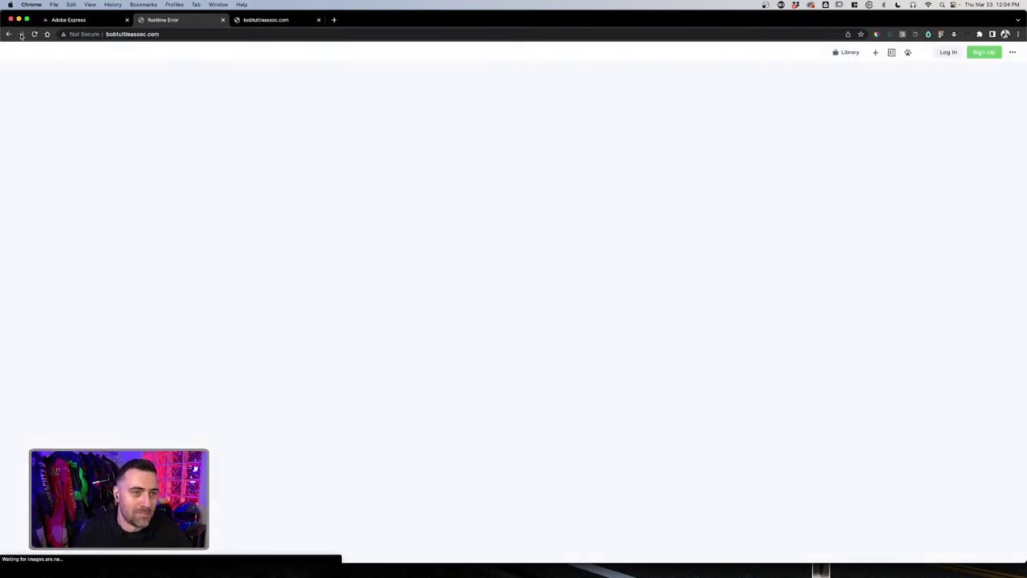
pyautogui.click(193, 38)
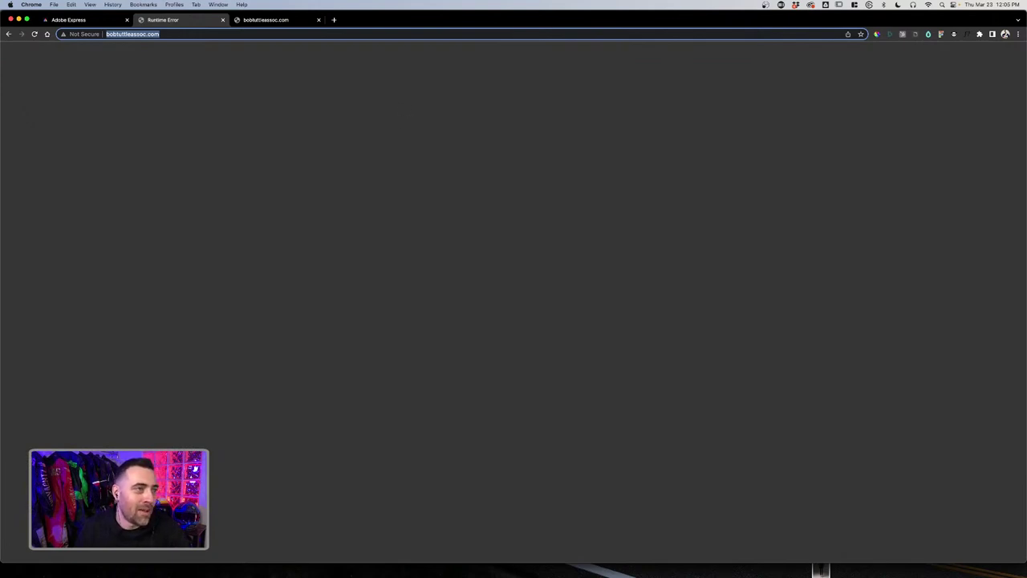
pyautogui.click(275, 21)
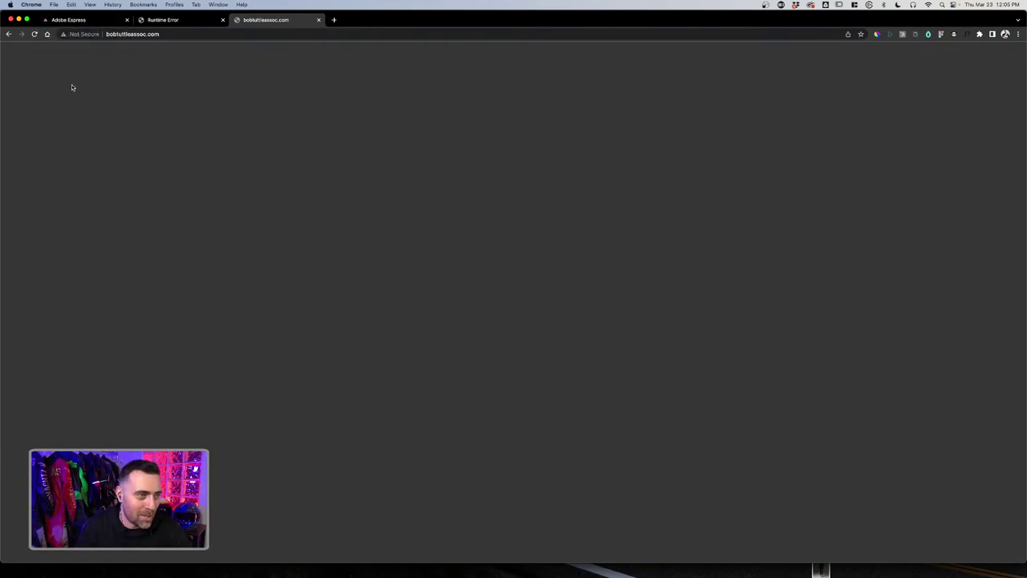
pyautogui.click(80, 19)
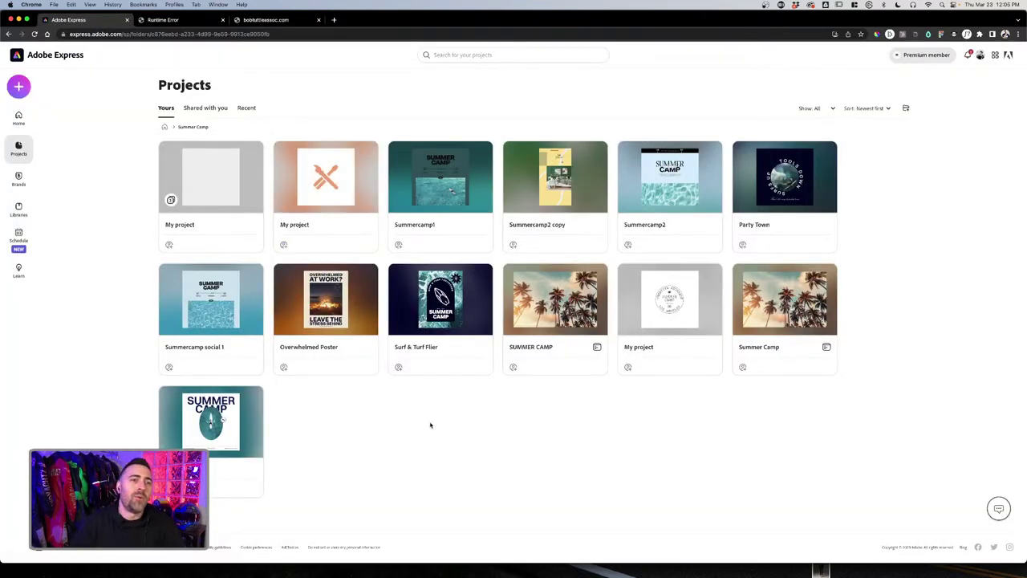
# Search Google for 'adobe express' in a new tab, open the result, then bring up Illustrator
pyautogui.click(334, 20)
pyautogui.write('adobe expres')
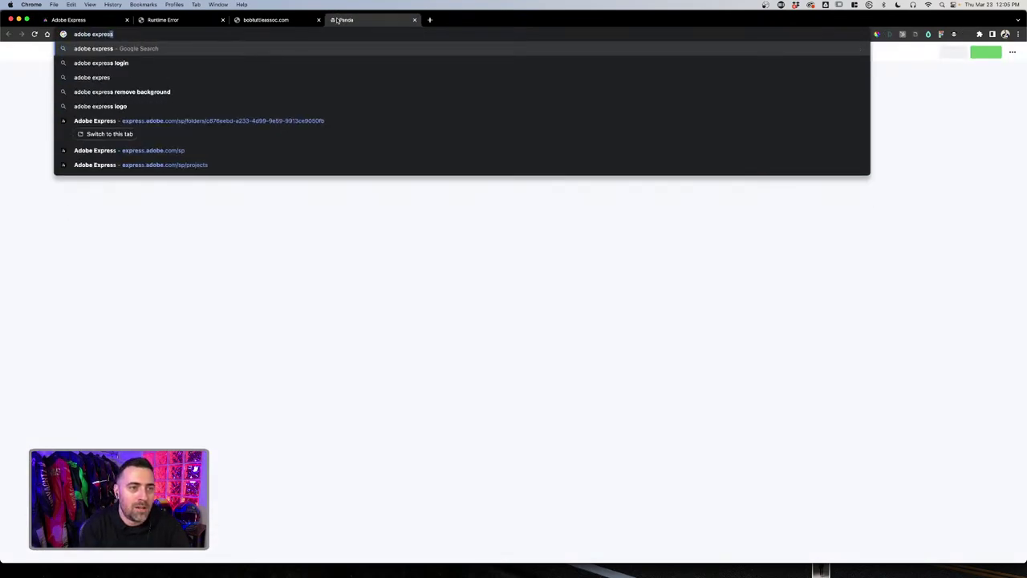
pyautogui.press('Return')
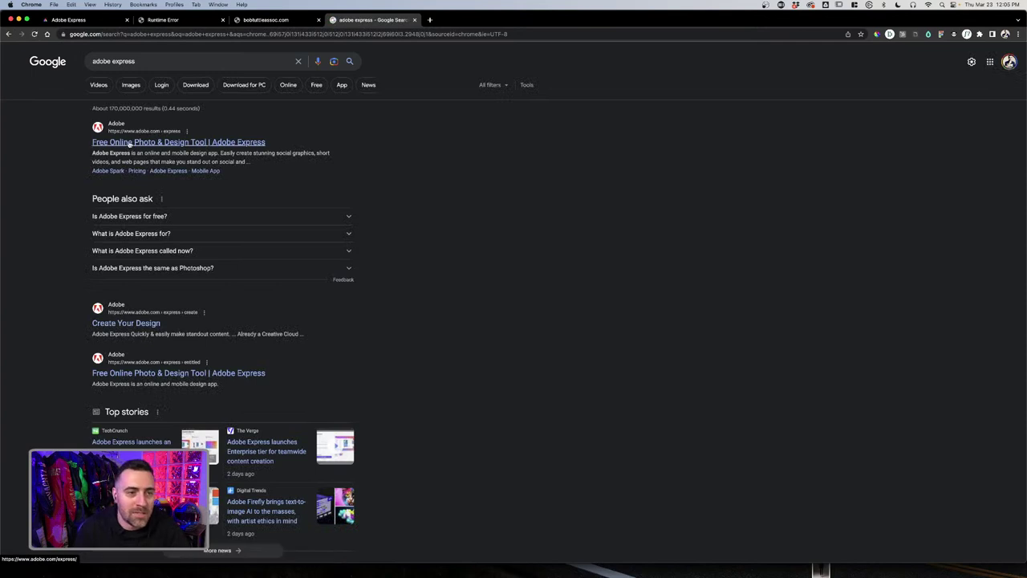
pyautogui.moveTo(129, 145); pyautogui.dragTo(398, 188)
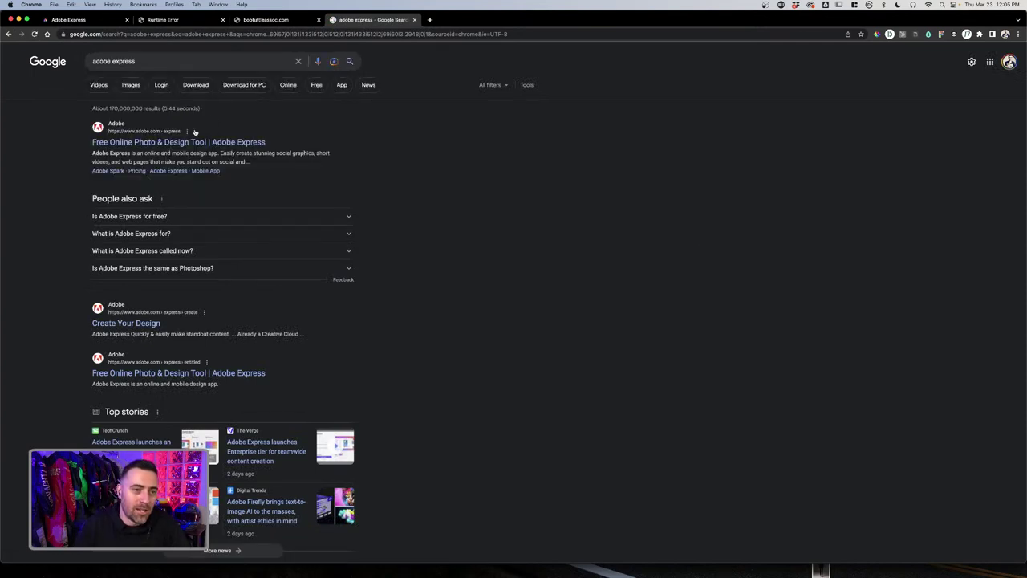
pyautogui.click(193, 142)
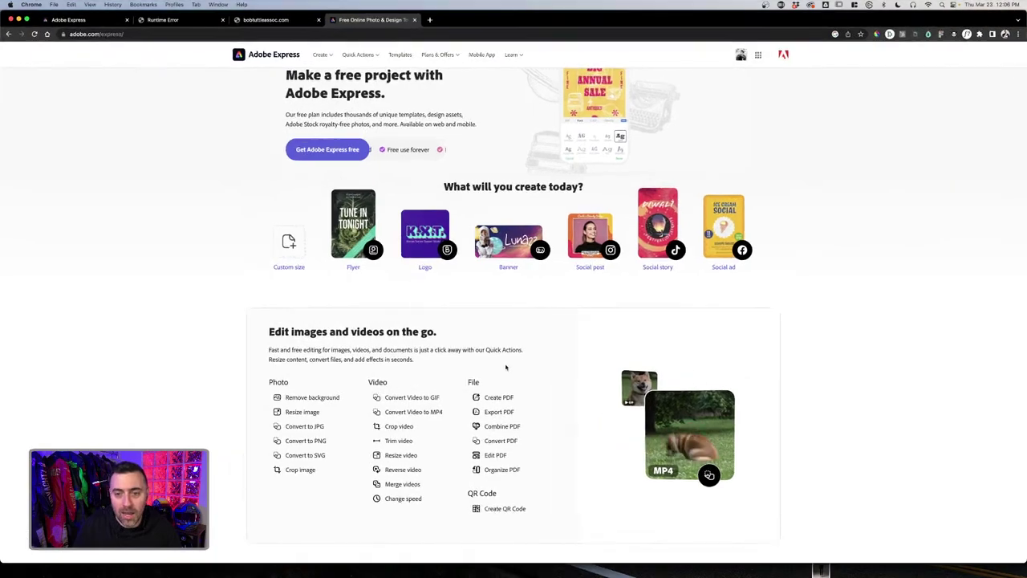
pyautogui.hotkey('ctrl', 'Up')
pyautogui.click(763, 355)
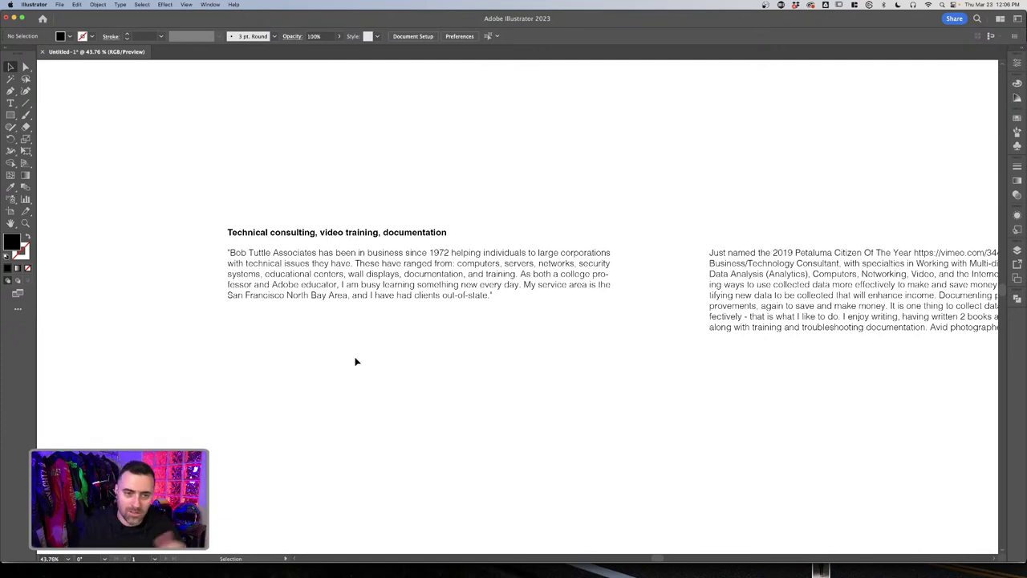
# Zoom out and pan around the Illustrator canvas to review both business text blocks
pyautogui.scroll(3, 298, 233)
pyautogui.scroll(-2, 298, 235)
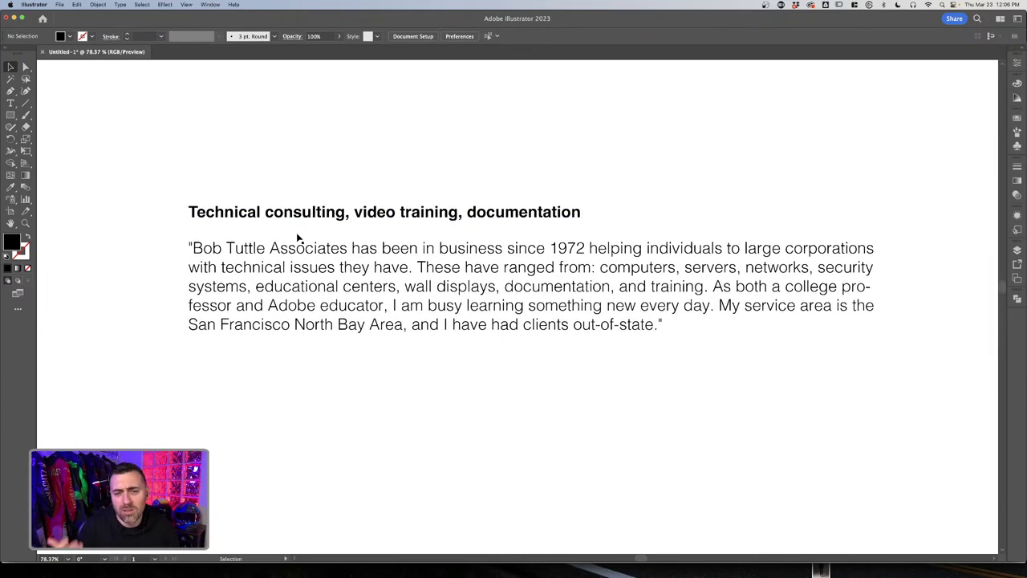
pyautogui.scroll(-1, 298, 235)
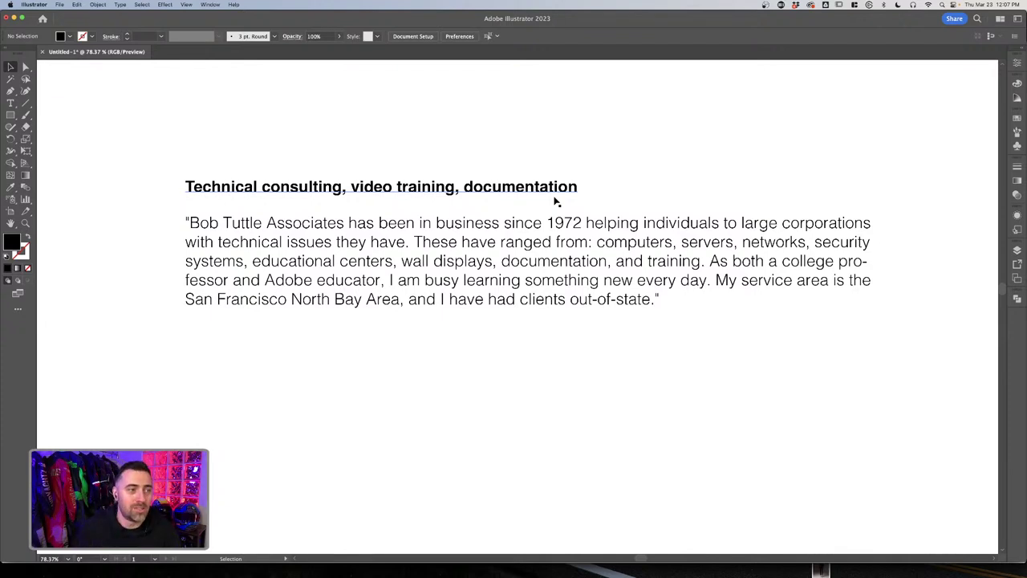
pyautogui.scroll(-2, 661, 188)
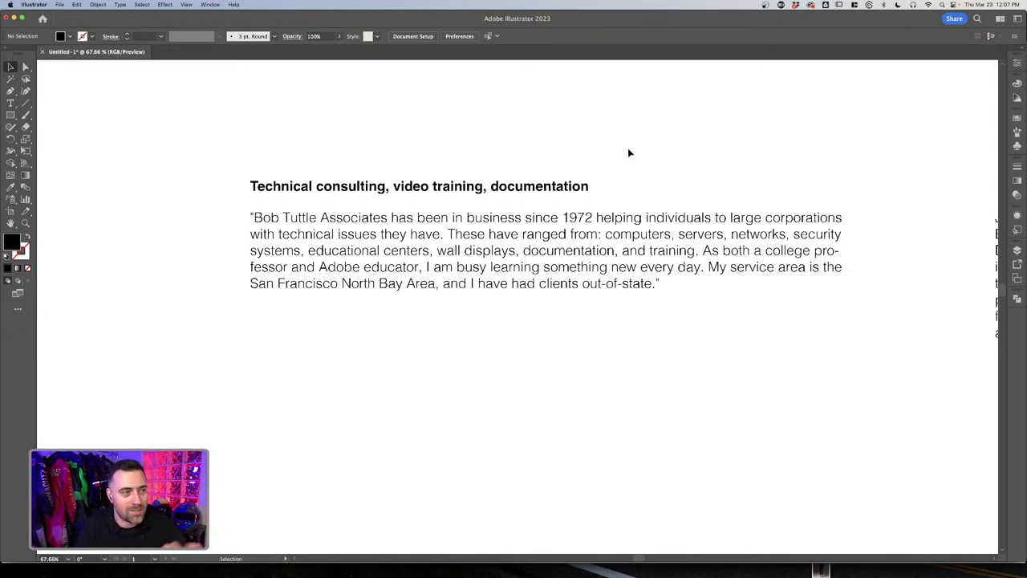
pyautogui.press('super+minus')
pyautogui.hscroll(5, 642, 142)
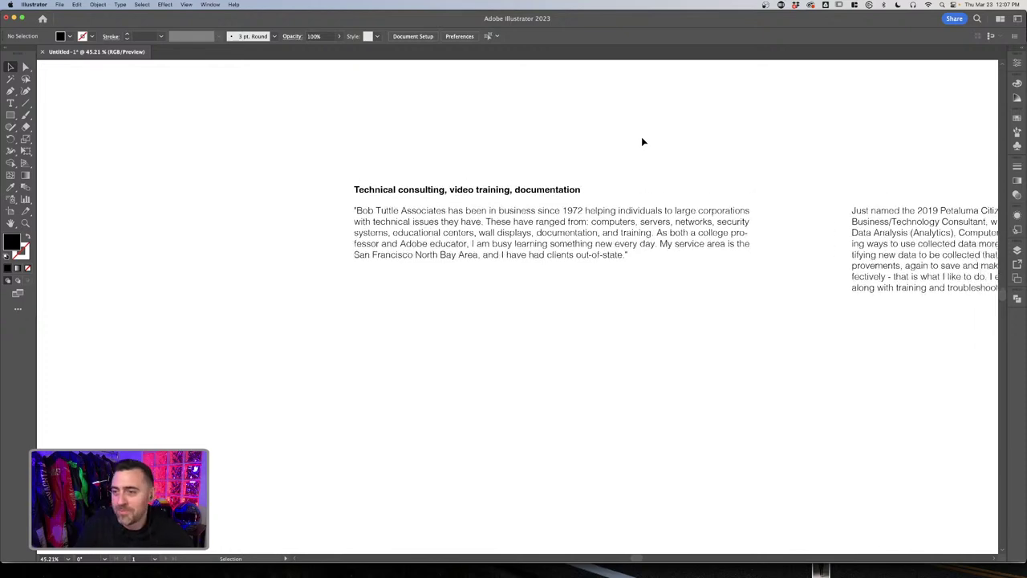
pyautogui.scroll(-1, 642, 142)
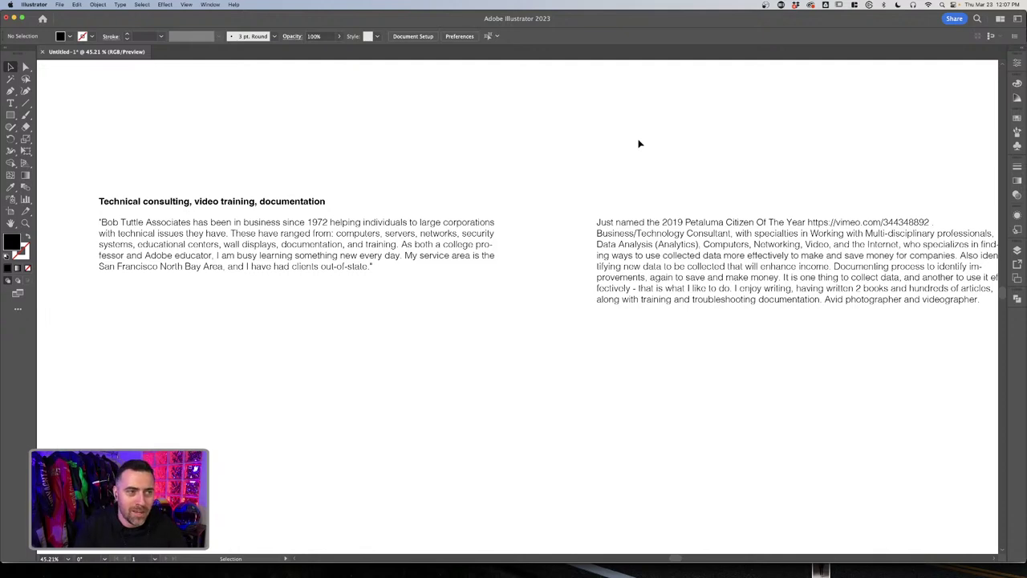
pyautogui.scroll(-2, 640, 144)
pyautogui.hscroll(-3, 514, 164)
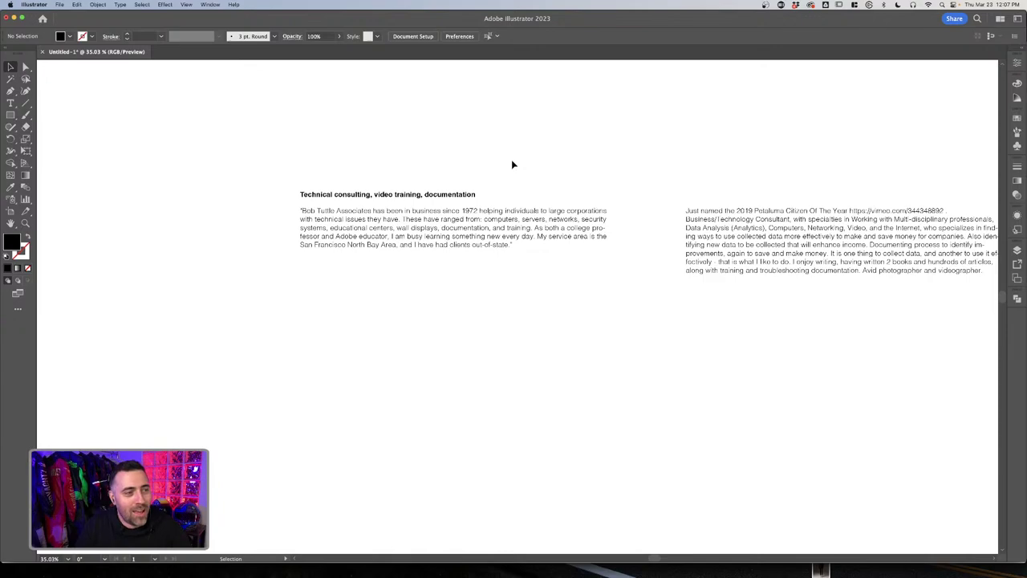
pyautogui.scroll(2, 514, 164)
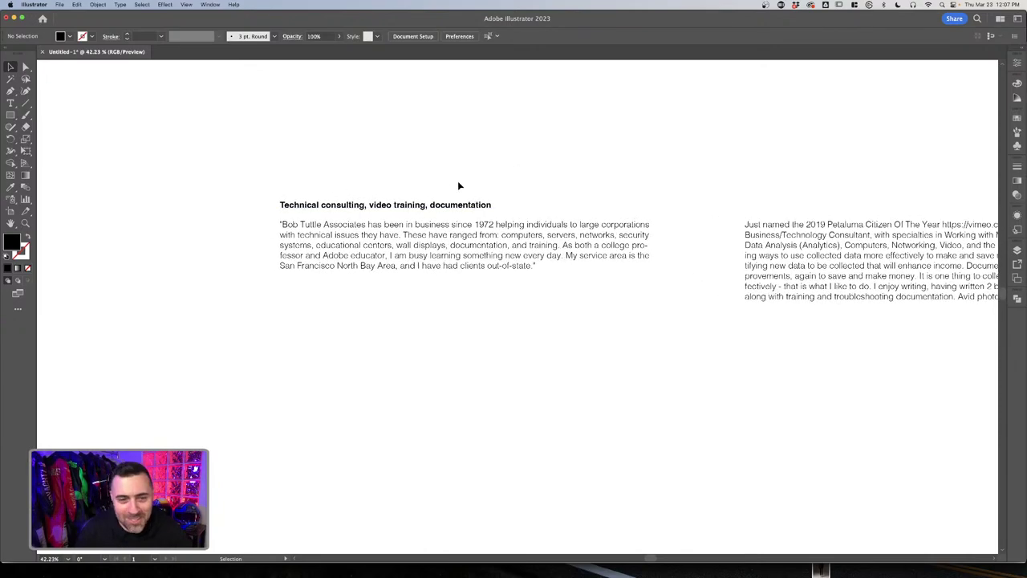
pyautogui.scroll(2, 449, 181)
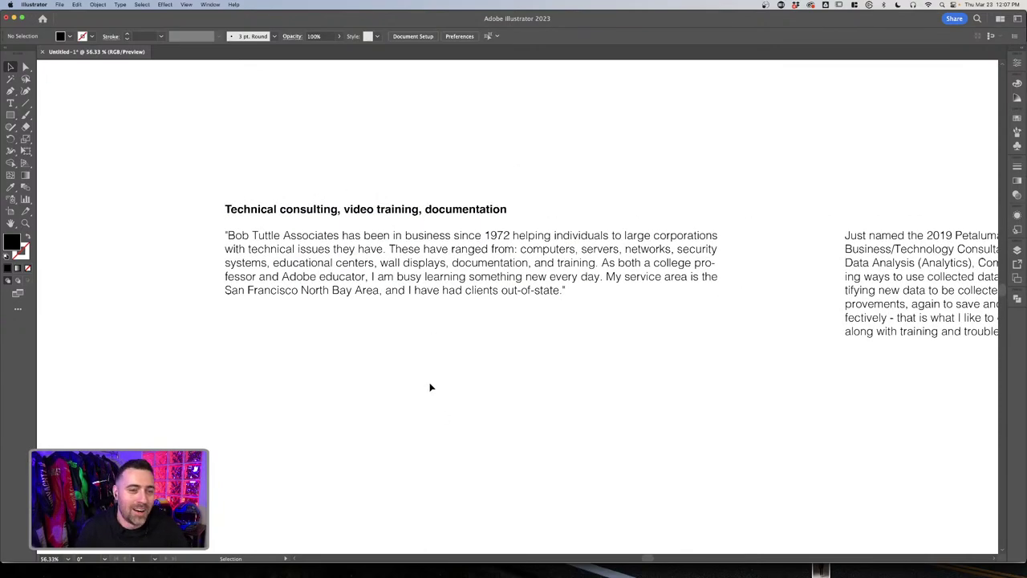
pyautogui.hotkey('ctrl', 'Up')
# Return to Chrome's Runtime Error tab and reload bobtuttleassoc.com so its home page loads
pyautogui.click(374, 262)
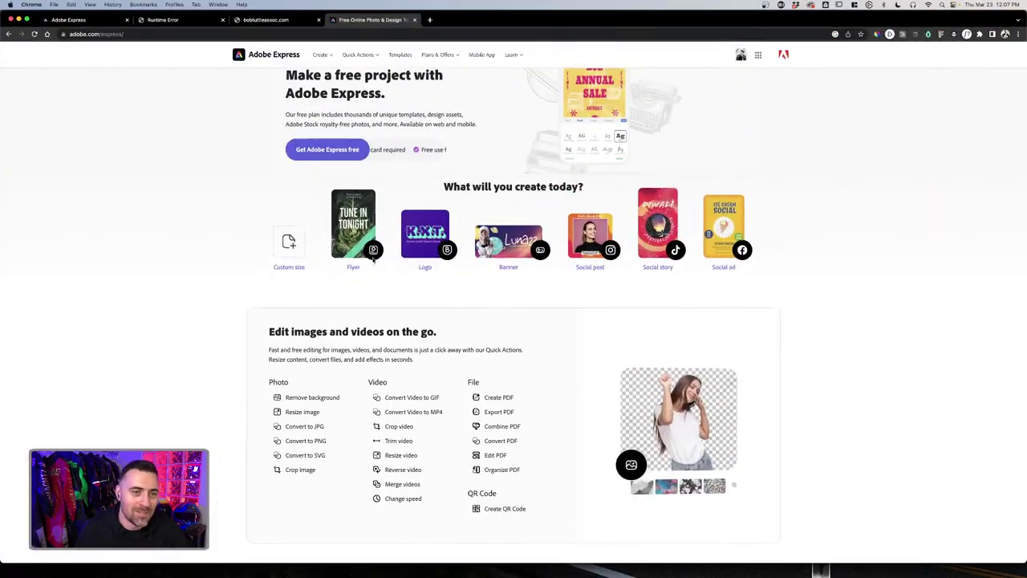
pyautogui.click(154, 22)
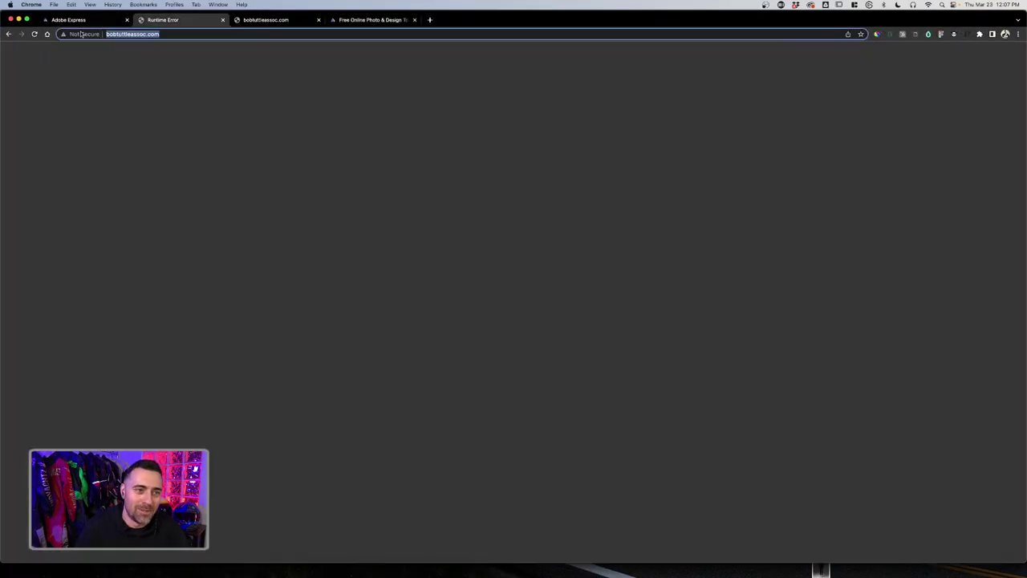
pyautogui.click(35, 35)
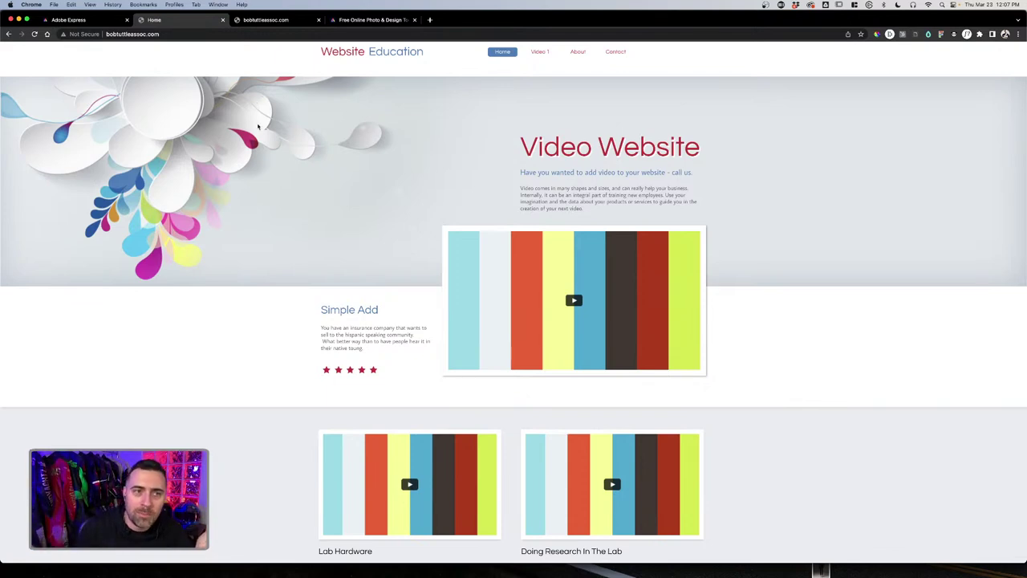
# Scroll the home page down and back up to the Simple Add video and lab video grid
pyautogui.scroll(-1, 261, 126)
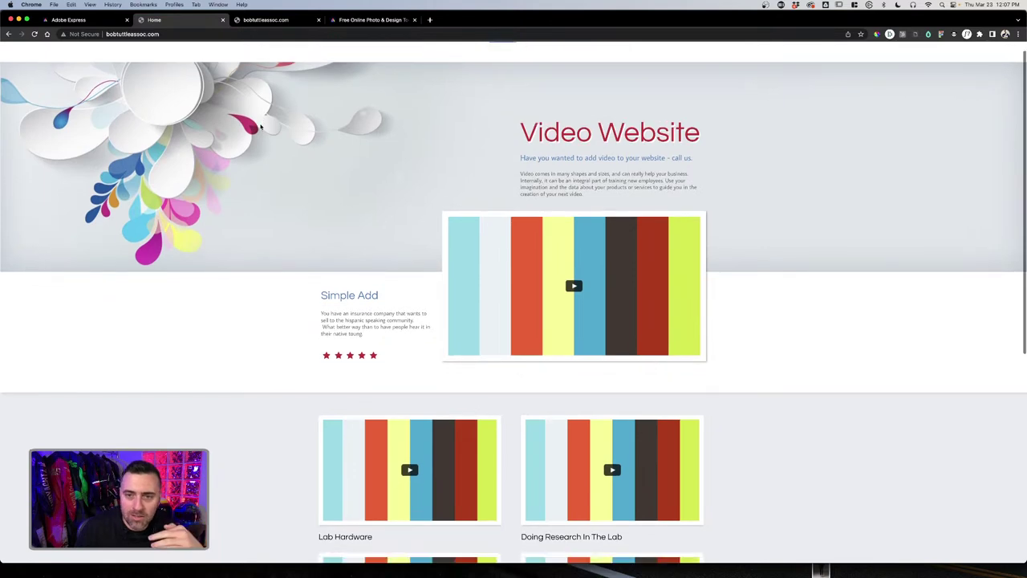
pyautogui.scroll(-5, 260, 126)
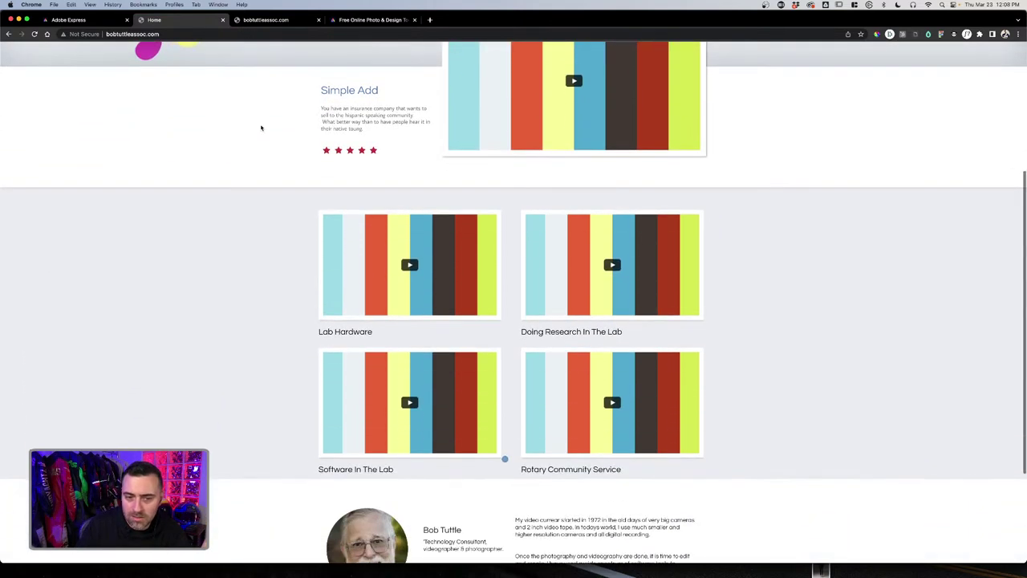
pyautogui.scroll(2, 261, 128)
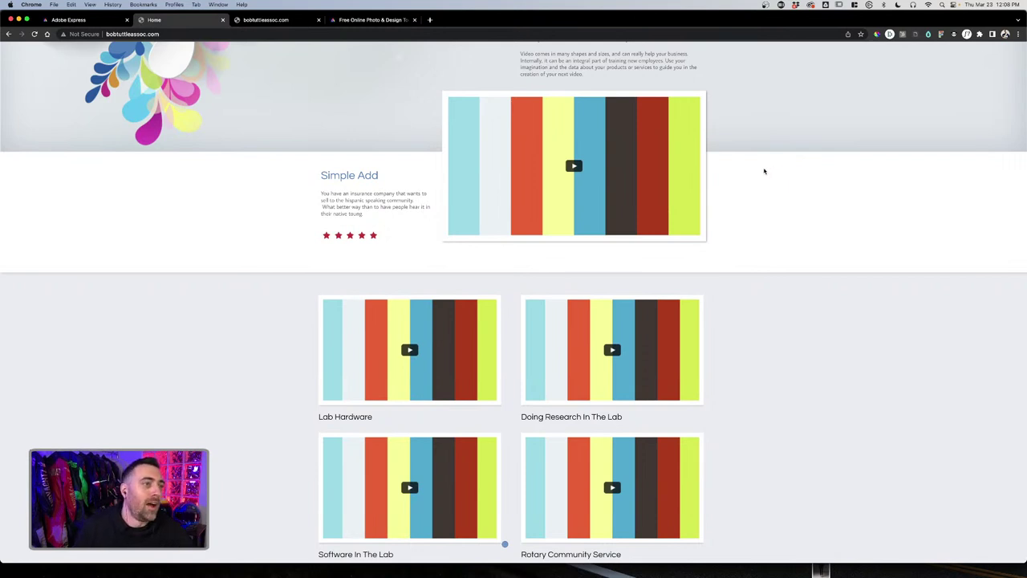
pyautogui.scroll(2, 754, 174)
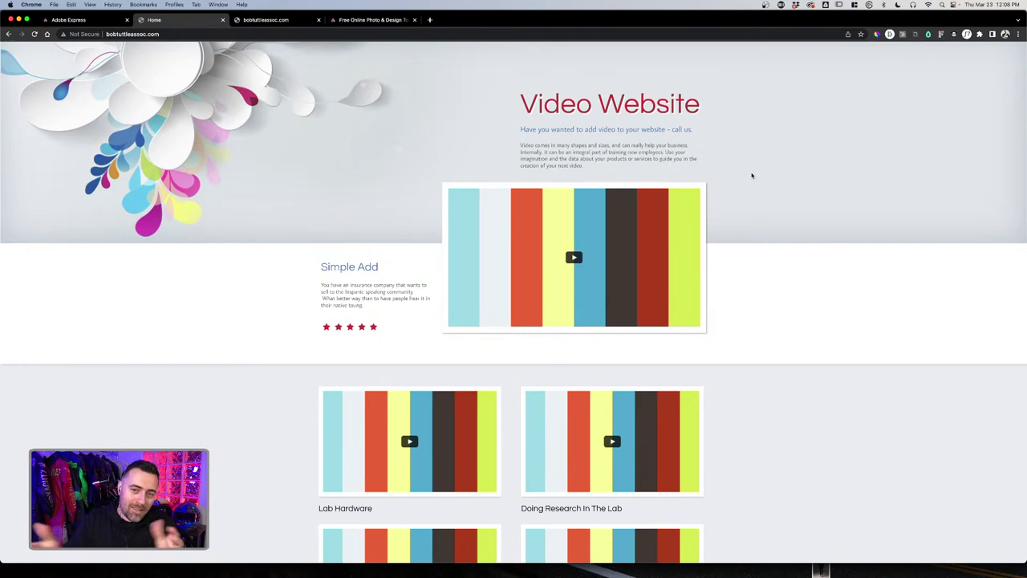
pyautogui.scroll(-3, 752, 174)
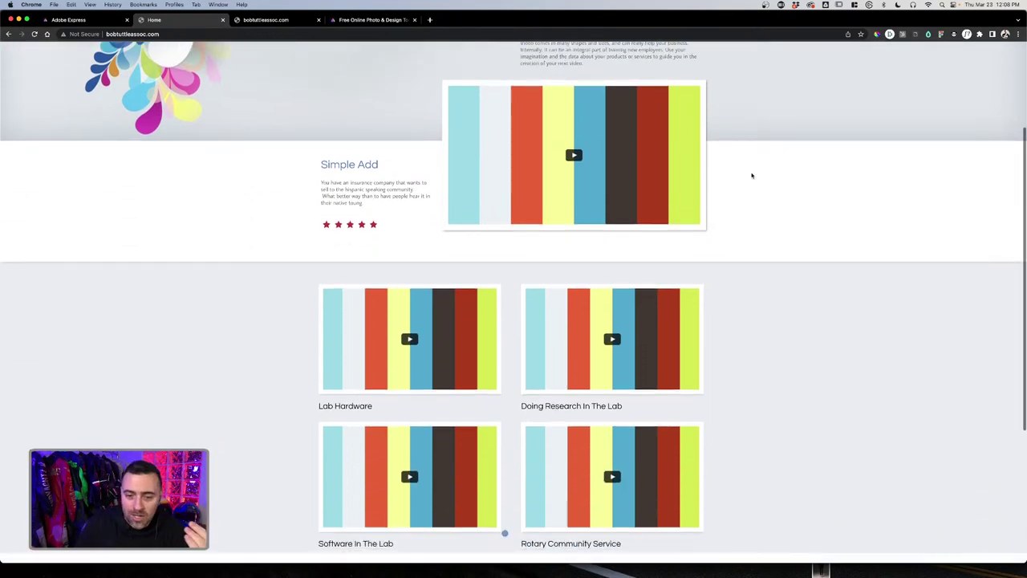
pyautogui.scroll(-3, 752, 175)
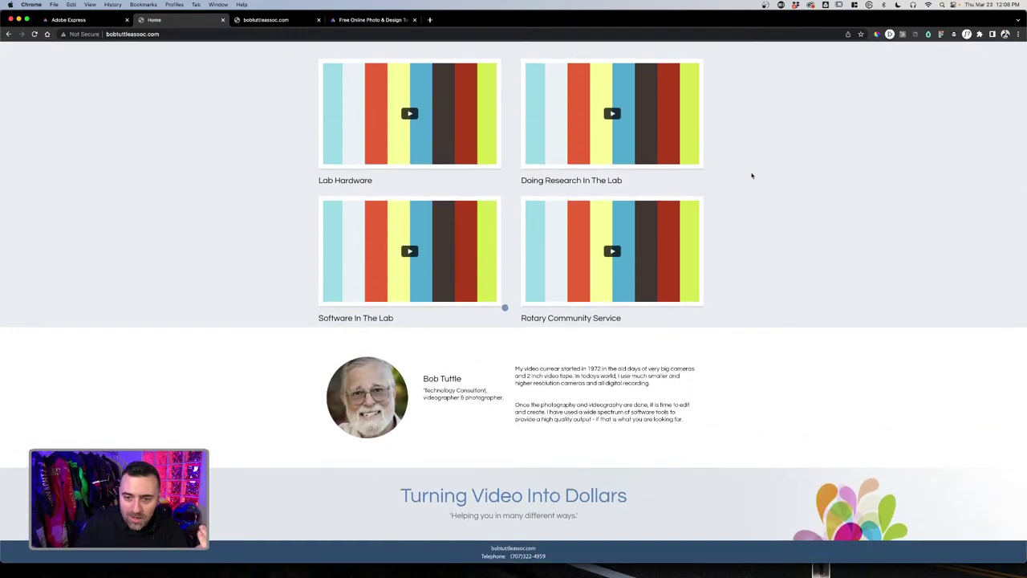
pyautogui.scroll(2, 752, 175)
pyautogui.scroll(1, 752, 175)
pyautogui.scroll(2, 736, 207)
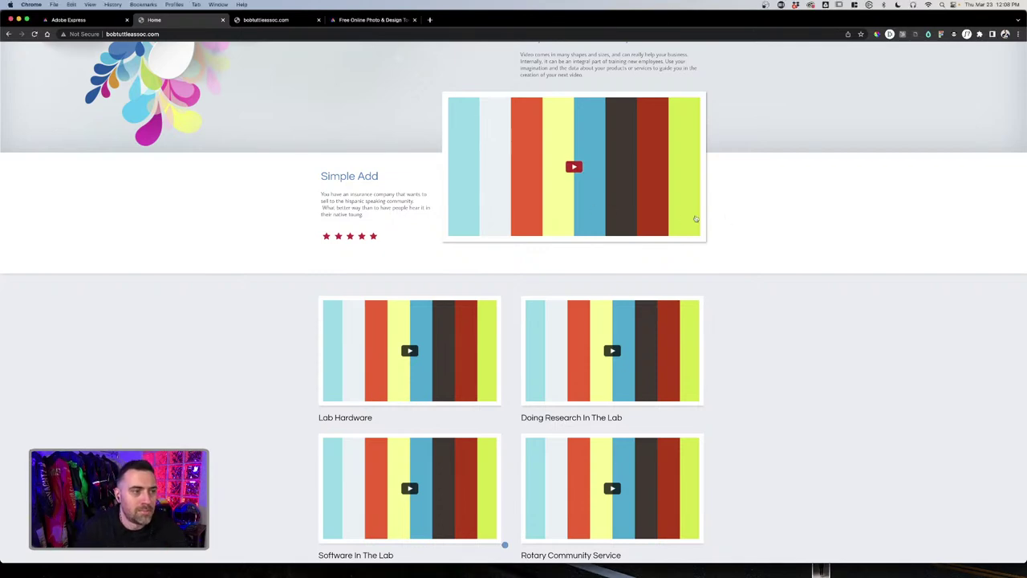
# Play and skip through the Simple Add video, then open Lab Hardware in the lightbox
pyautogui.click(594, 176)
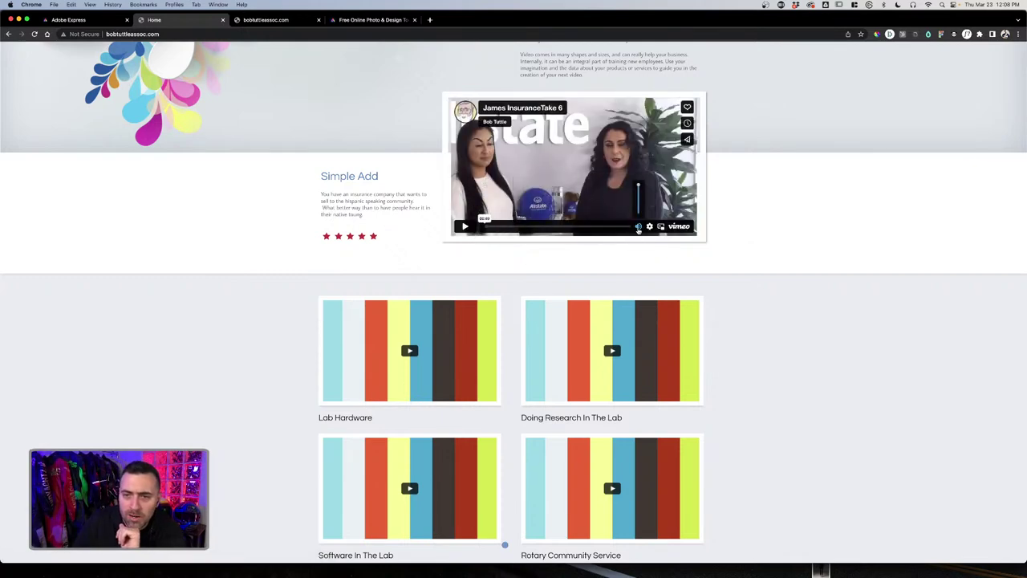
pyautogui.click(465, 226)
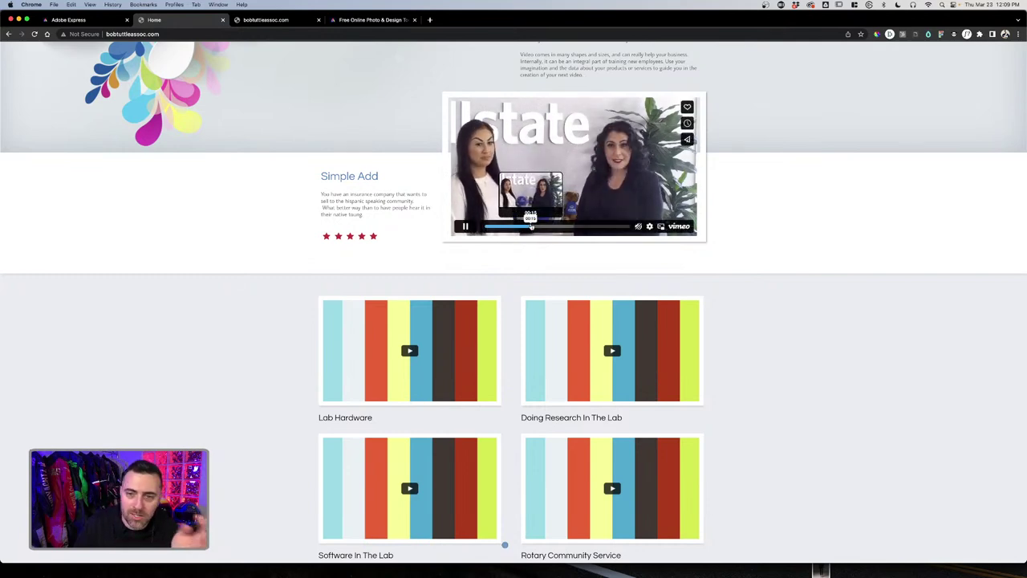
pyautogui.click(577, 227)
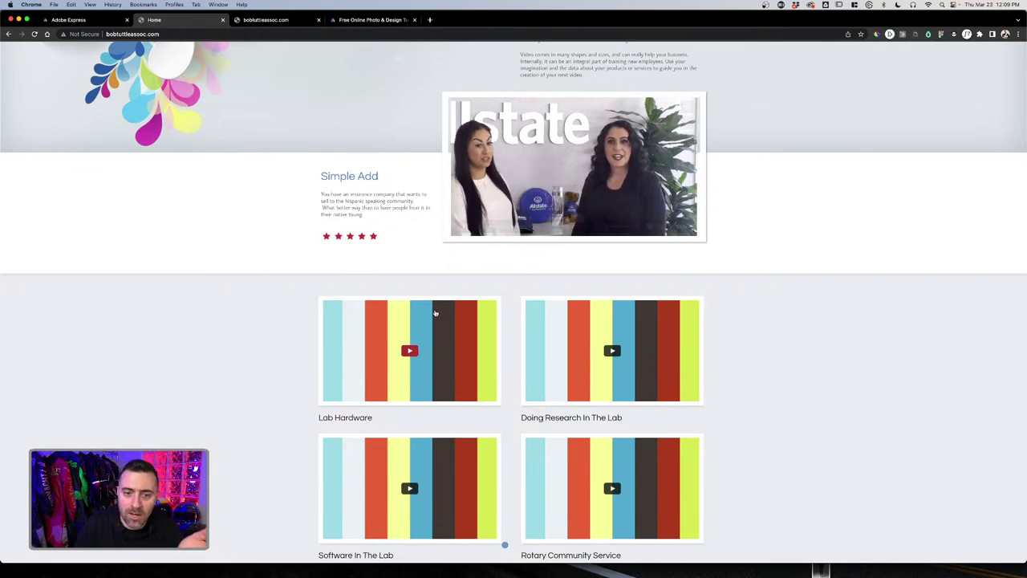
pyautogui.click(410, 350)
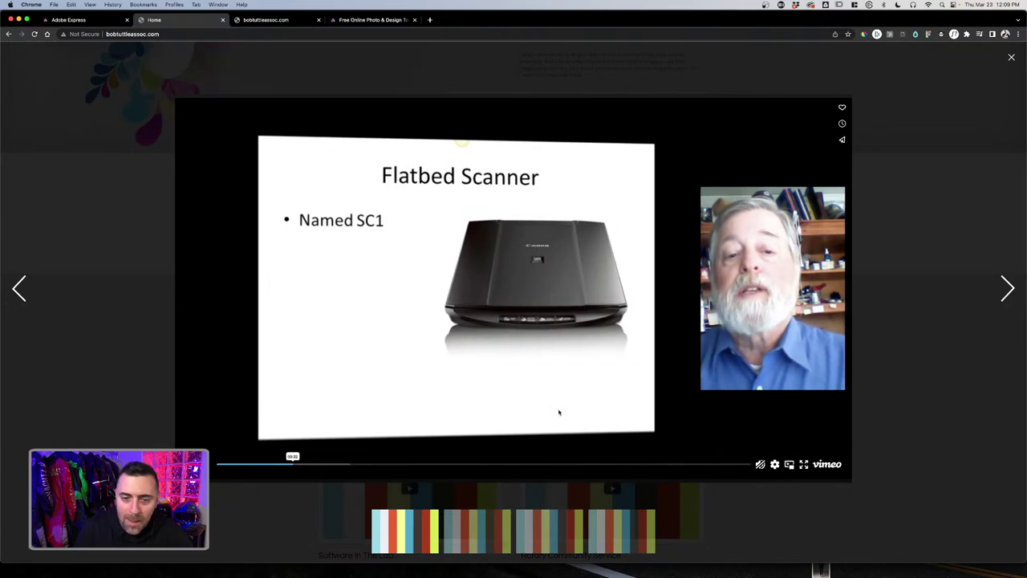
# Jump to the Auto-Feed Scanner slide and capture screenshots of it
pyautogui.click(374, 464)
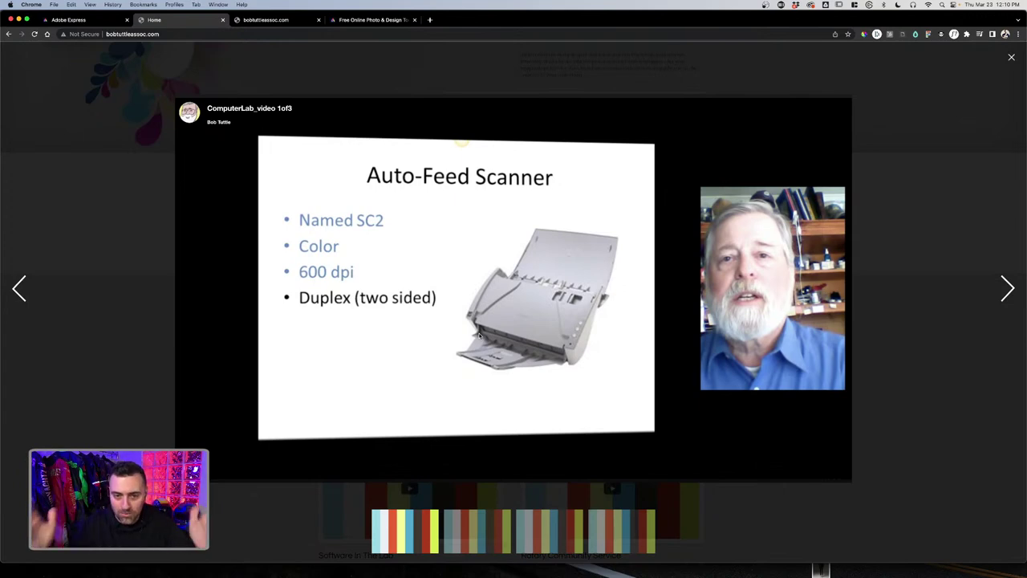
pyautogui.moveTo(573, 341)
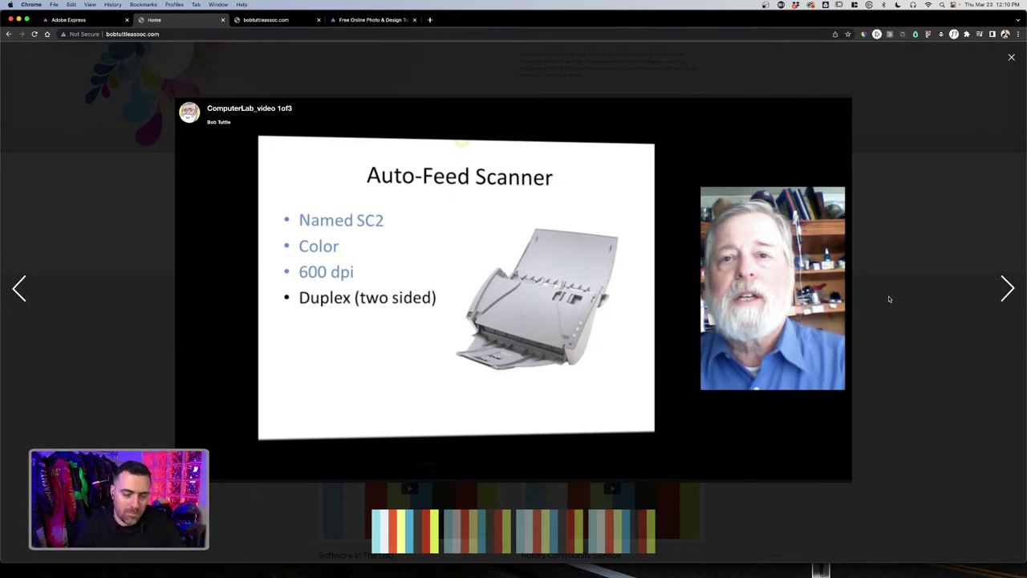
pyautogui.moveTo(259, 137); pyautogui.dragTo(654, 434)
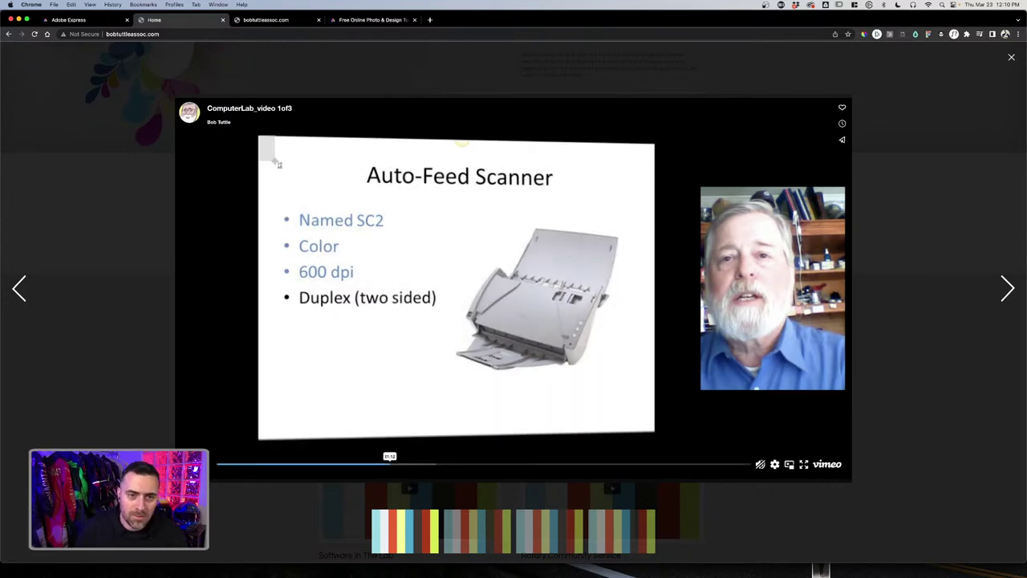
pyautogui.moveTo(275, 163); pyautogui.dragTo(377, 280)
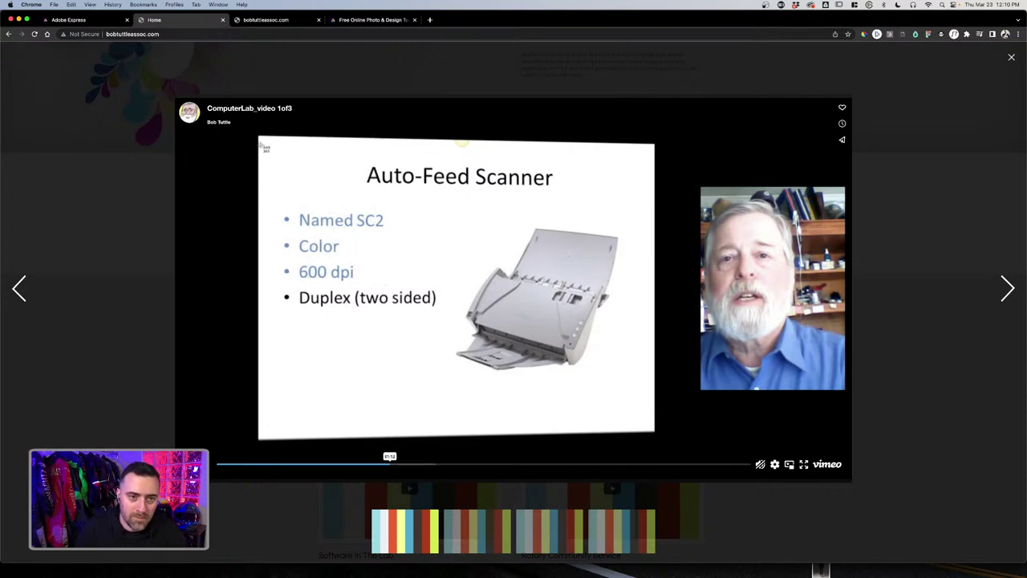
pyautogui.moveTo(260, 141); pyautogui.dragTo(652, 429)
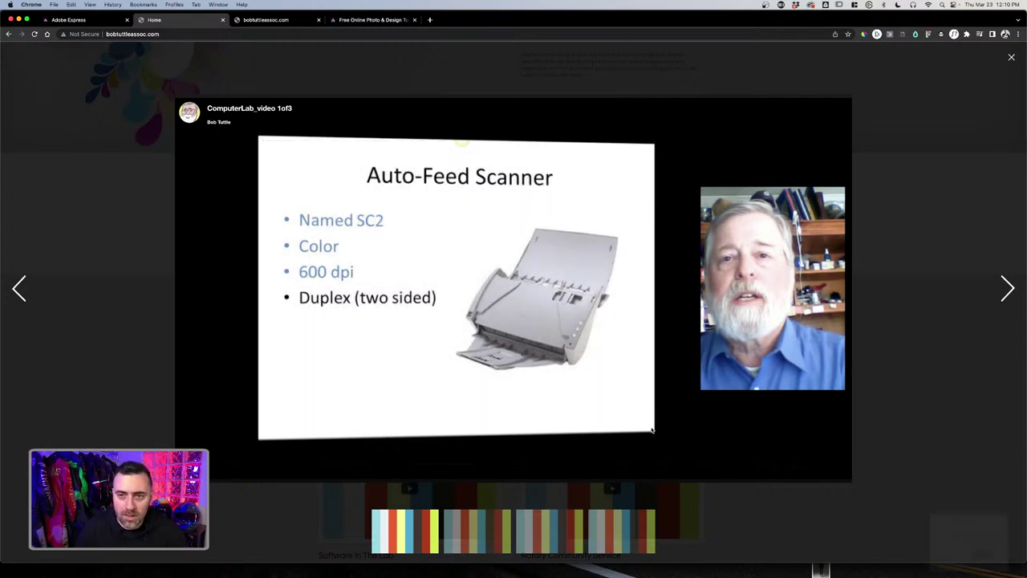
# Seek back toward the Introduction - Hardware slide and resume playing the Lab Hardware video
pyautogui.click(328, 464)
pyautogui.click(295, 465)
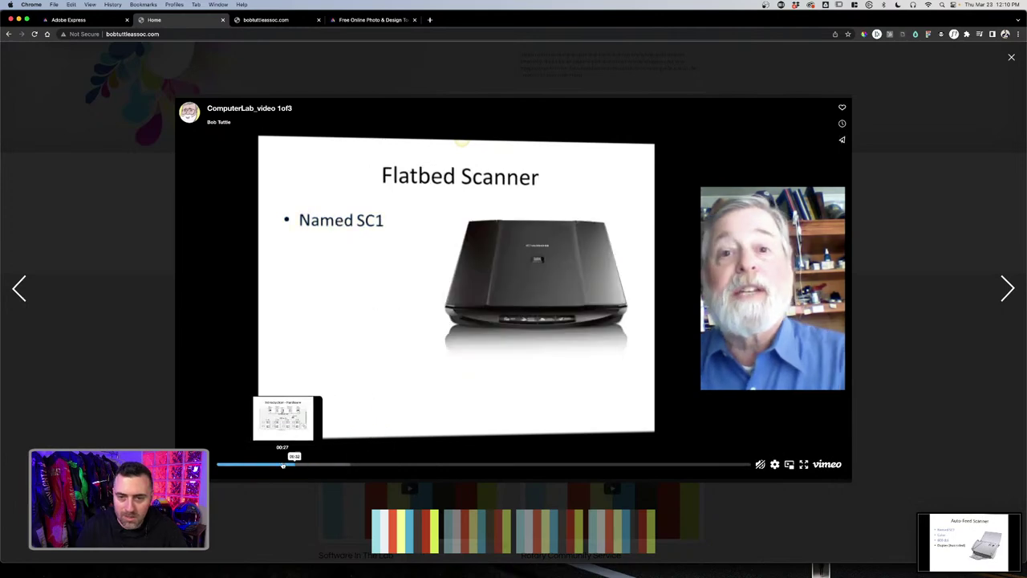
pyautogui.click(282, 465)
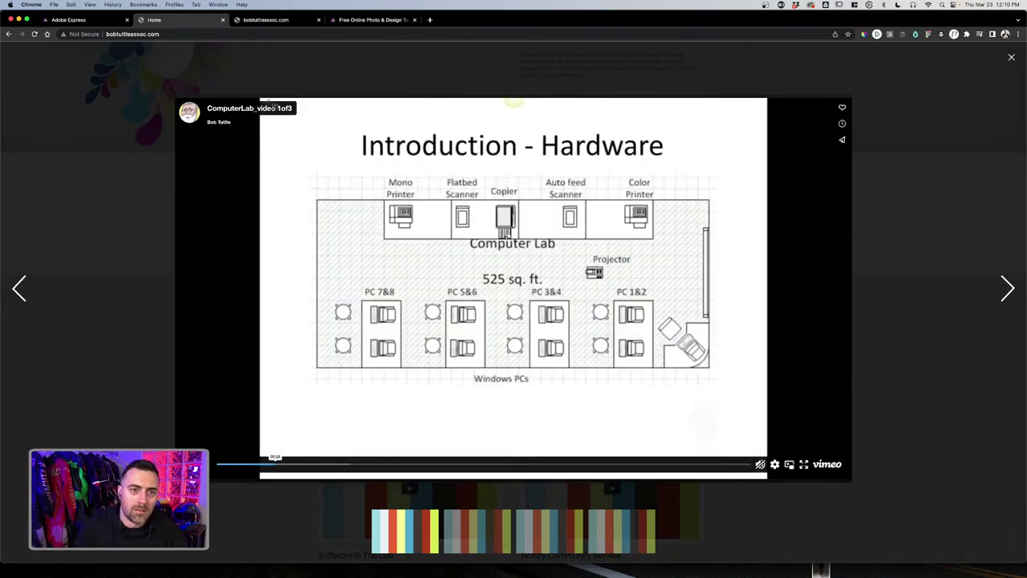
pyautogui.click(1007, 288)
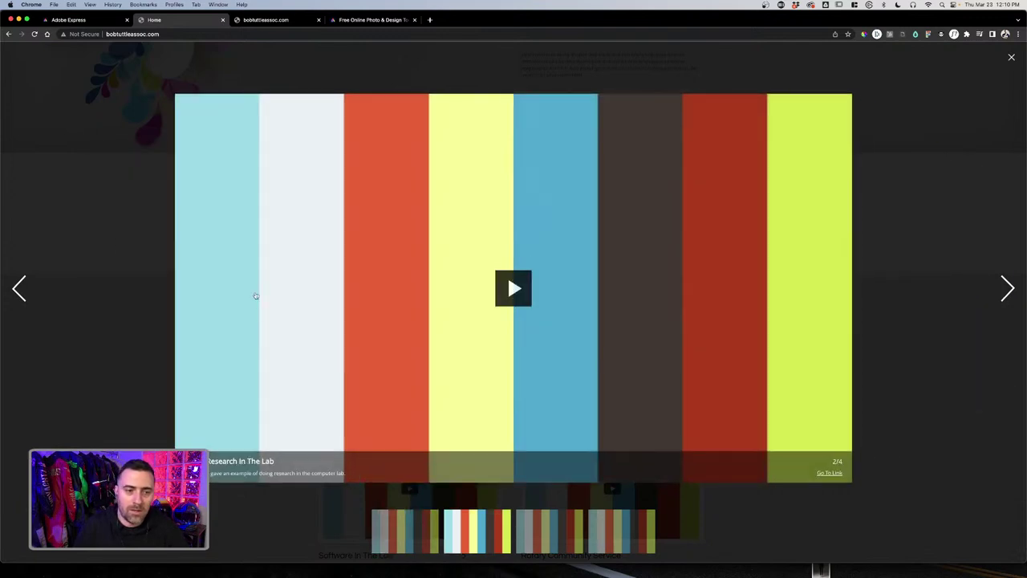
pyautogui.click(24, 285)
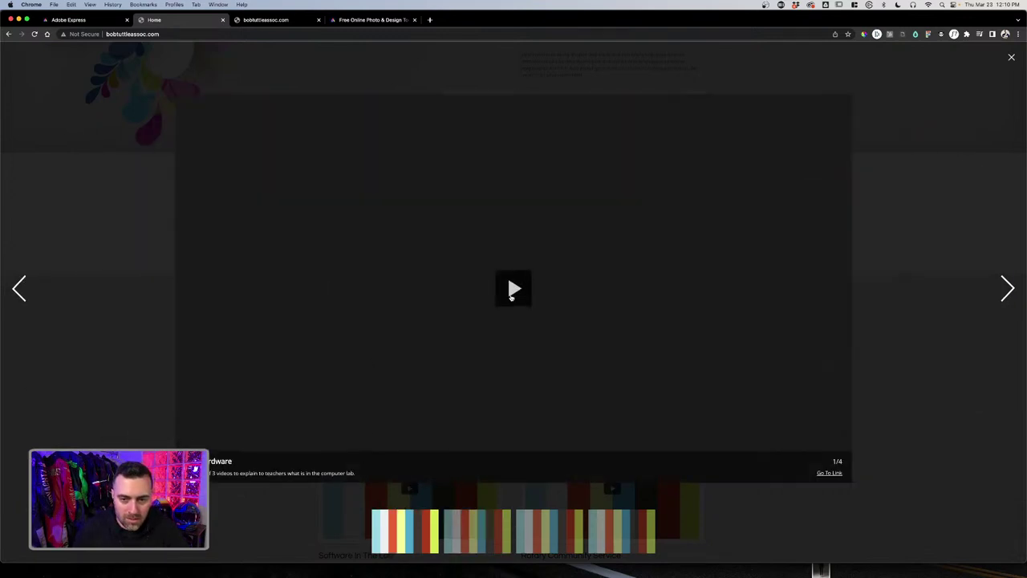
pyautogui.click(512, 290)
# Pause on the Introduction - Hardware floor plan and capture a screenshot of that slide
pyautogui.click(291, 465)
pyautogui.click(269, 465)
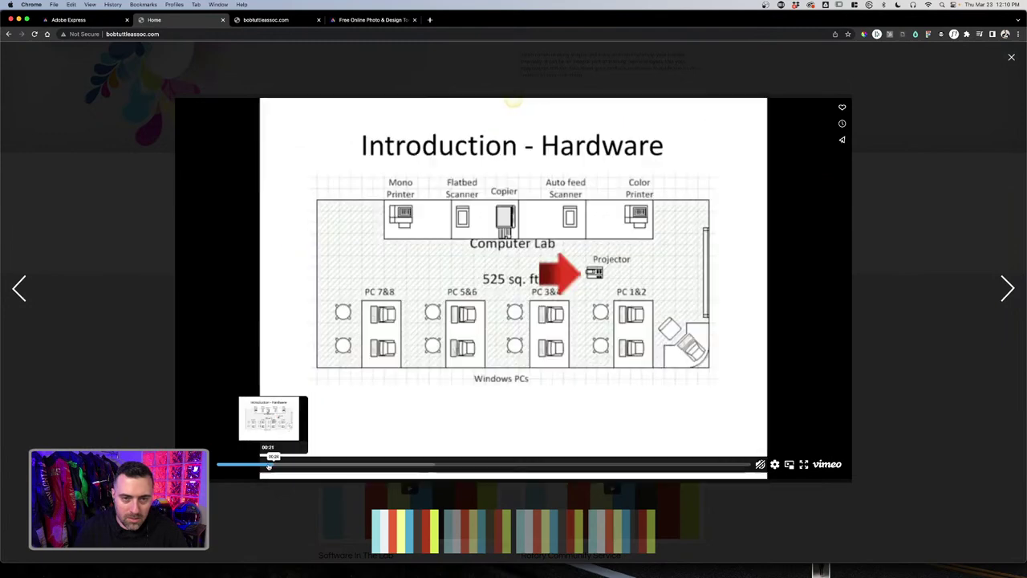
pyautogui.click(194, 464)
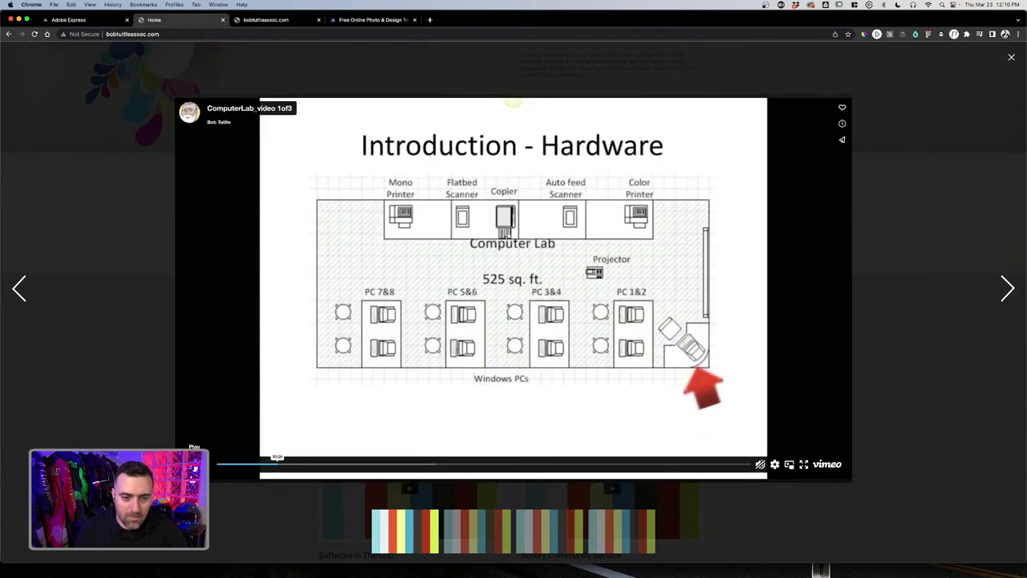
pyautogui.press('super+shift+4')
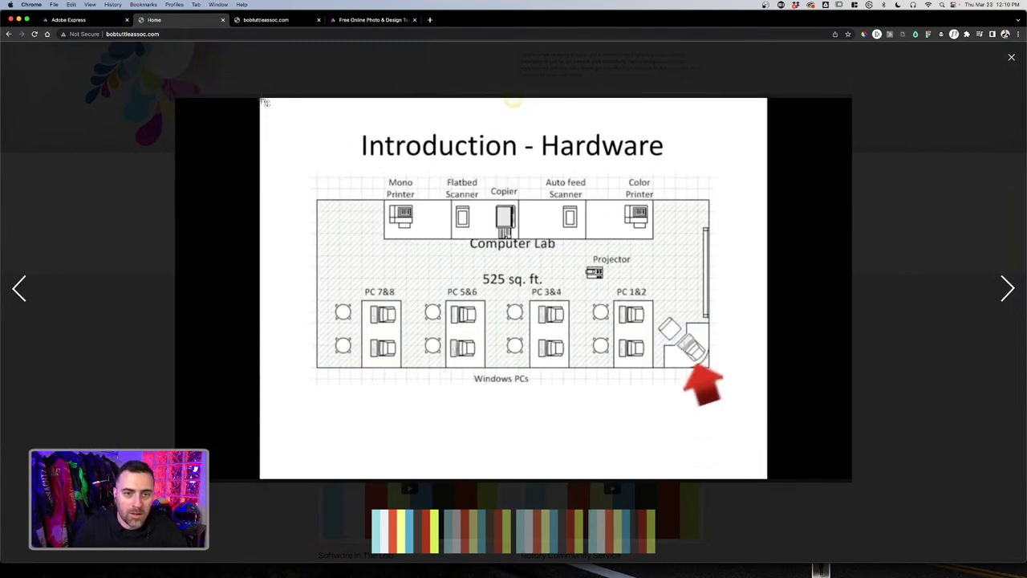
pyautogui.moveTo(264, 102); pyautogui.dragTo(765, 477)
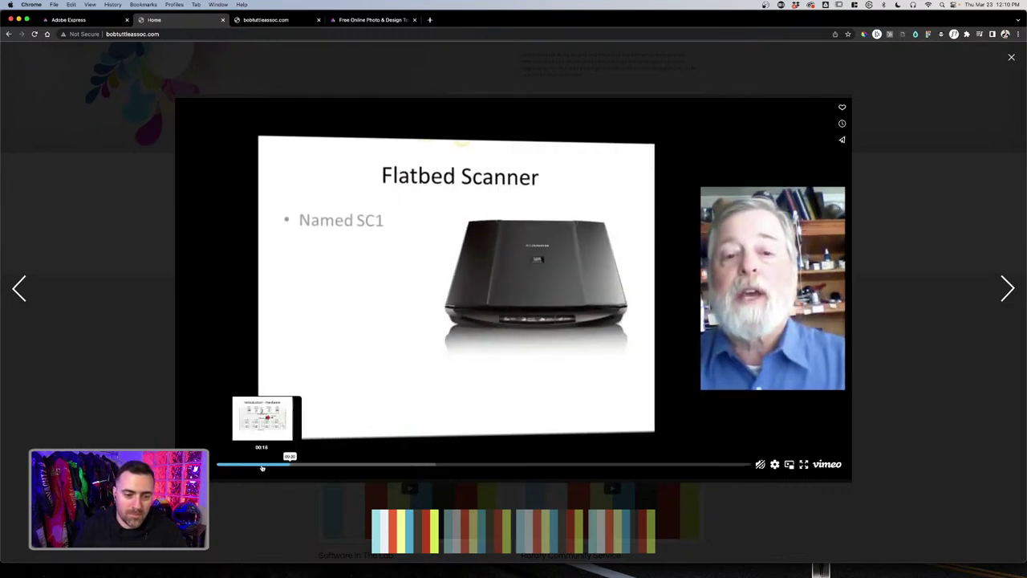
pyautogui.click(264, 463)
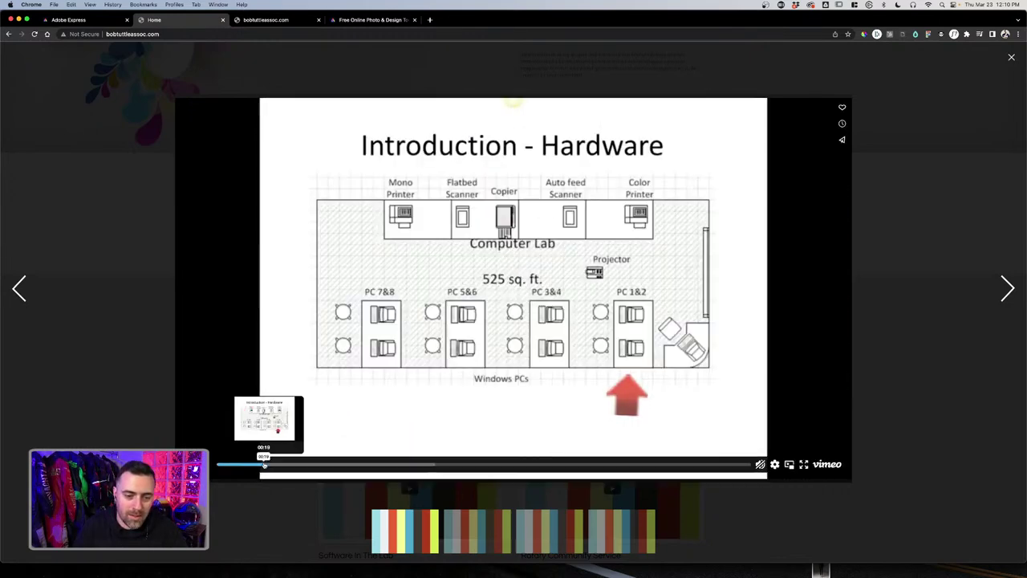
# Rewind the video, reload the erroring website, and return to the Adobe Express Projects tab
pyautogui.click(231, 465)
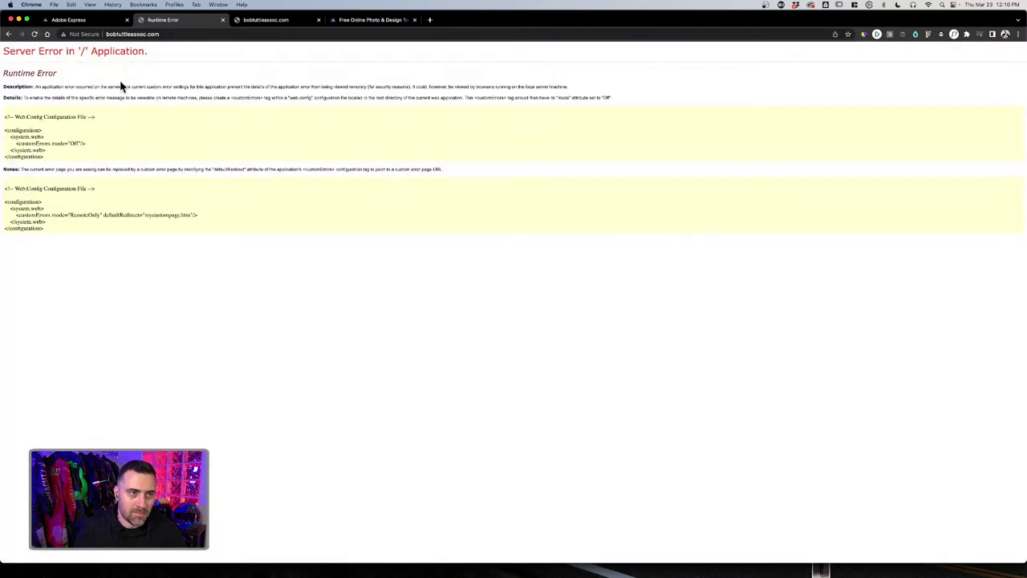
pyautogui.click(9, 33)
pyautogui.click(21, 34)
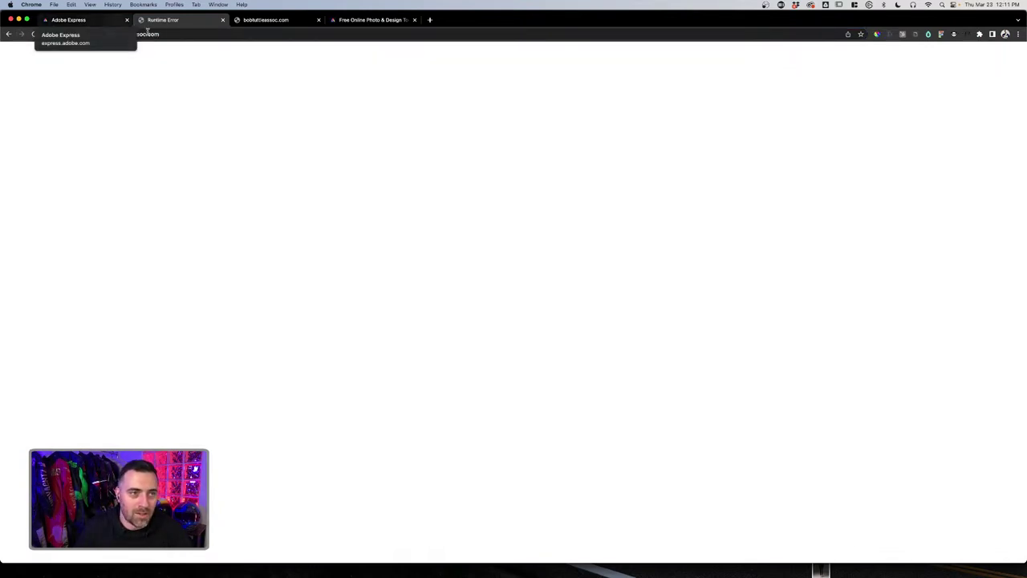
pyautogui.click(172, 37)
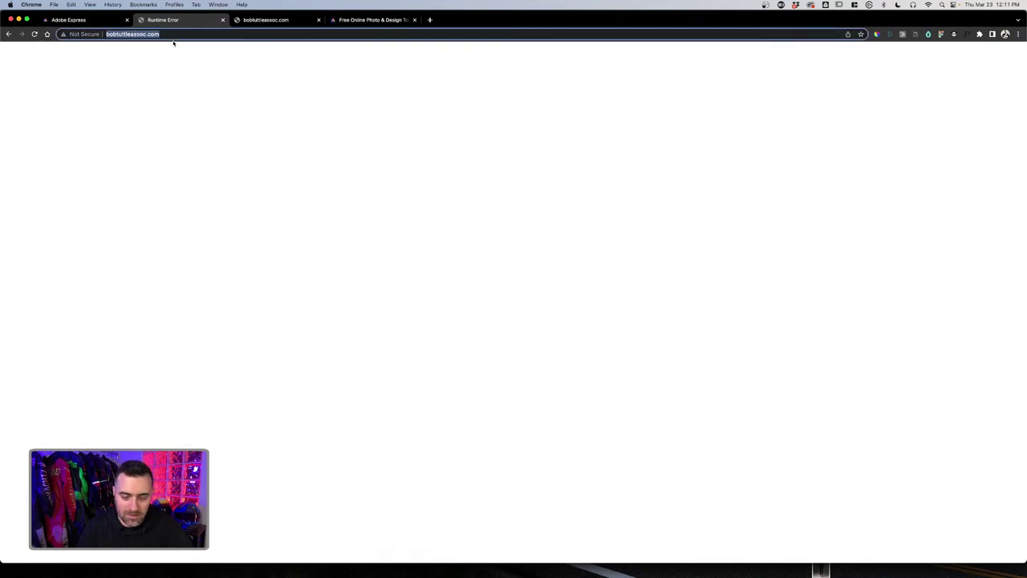
pyautogui.press('Return')
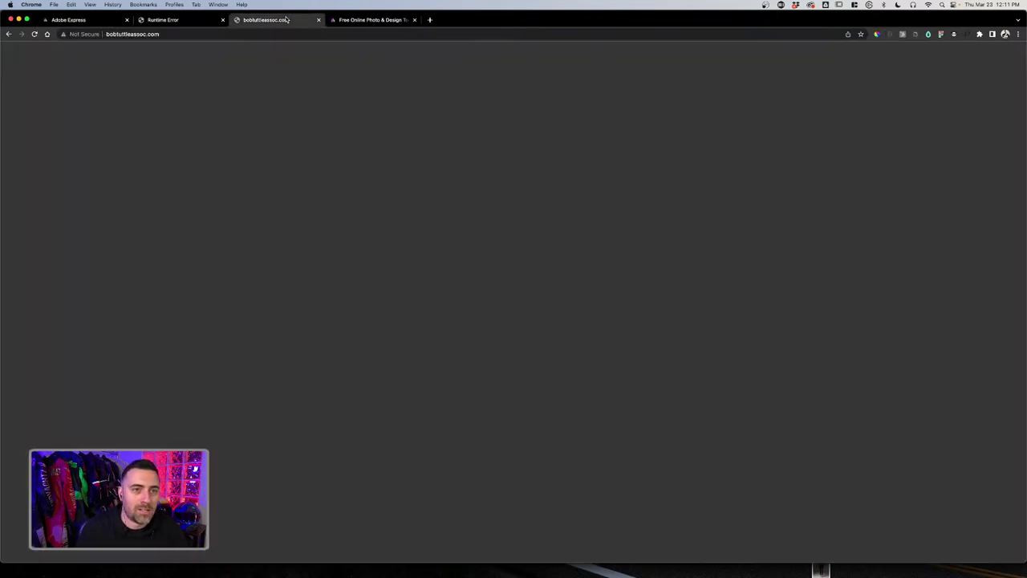
pyautogui.click(80, 20)
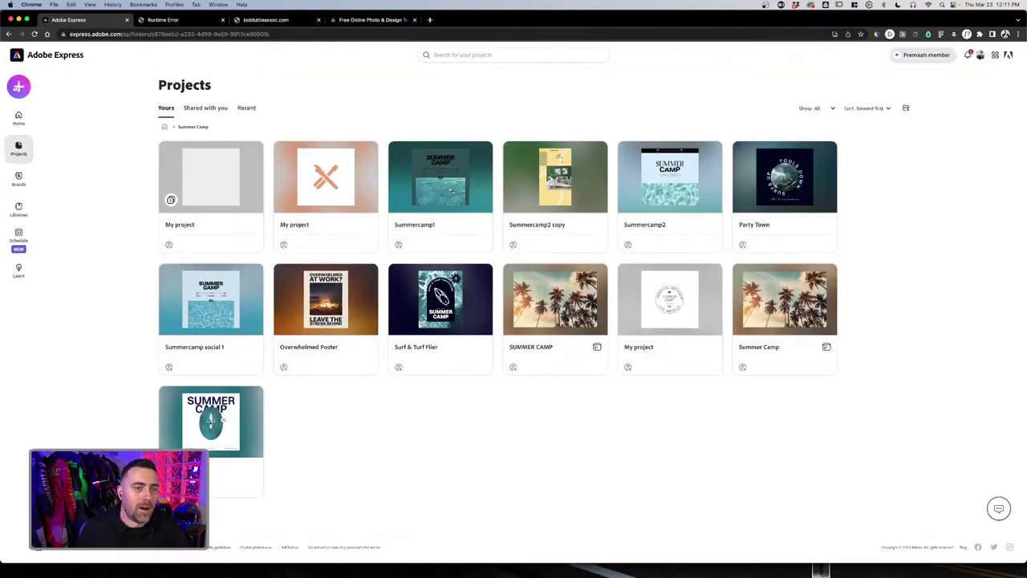
# Start a new custom-size design with width 1920 and height 1080 px
pyautogui.click(19, 85)
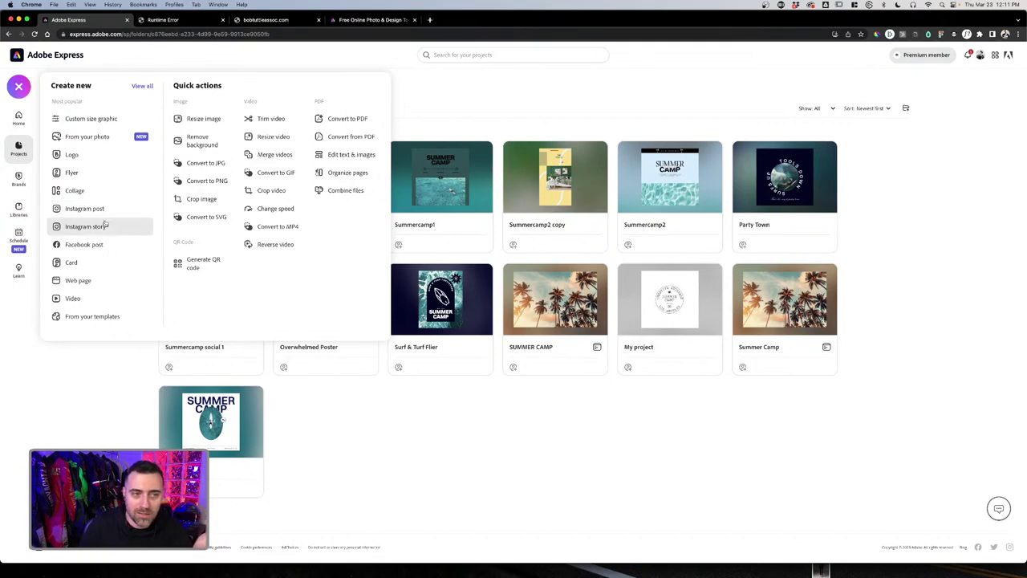
pyautogui.click(99, 126)
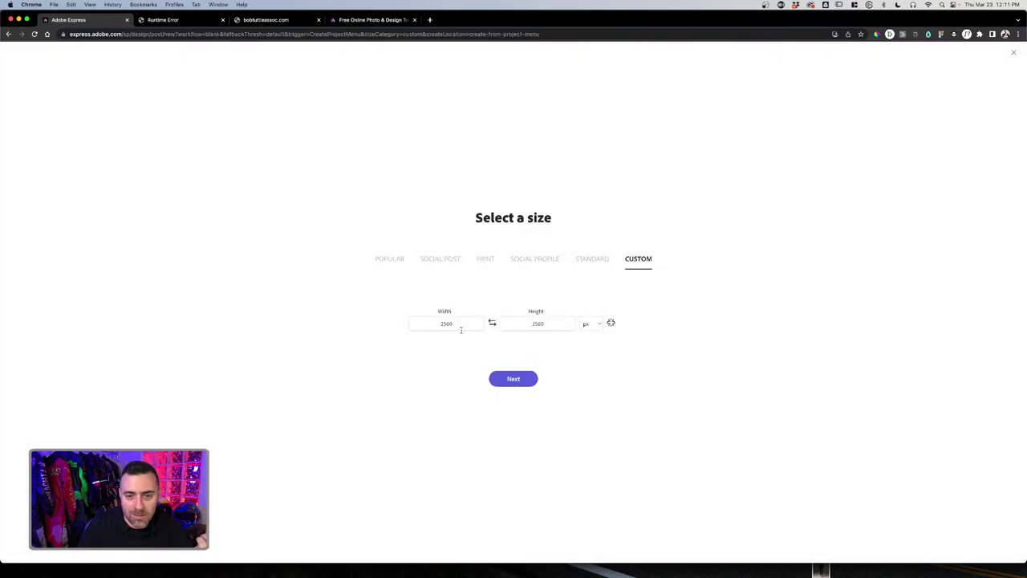
pyautogui.doubleClick(461, 322)
pyautogui.write('19')
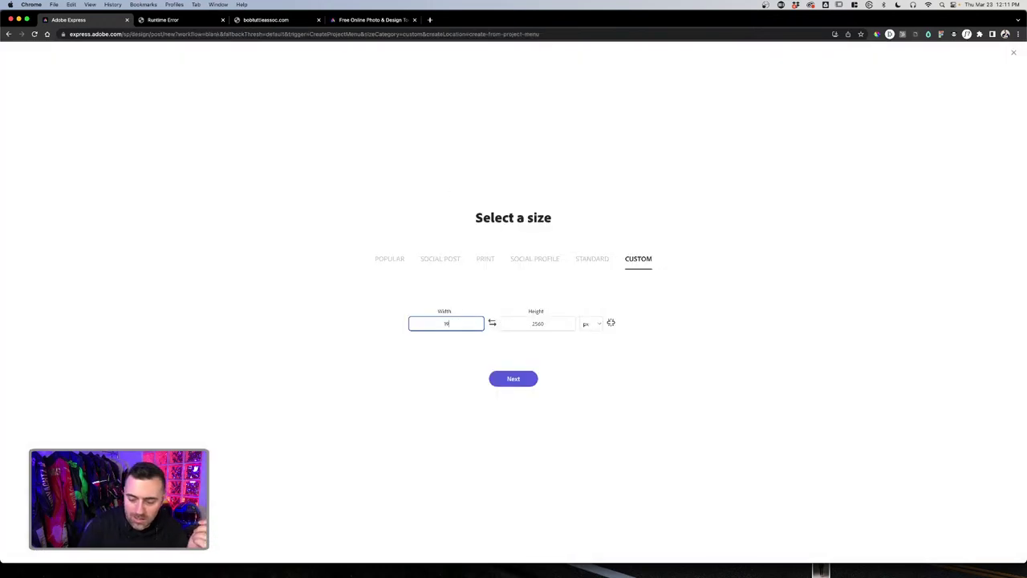
pyautogui.click(518, 324)
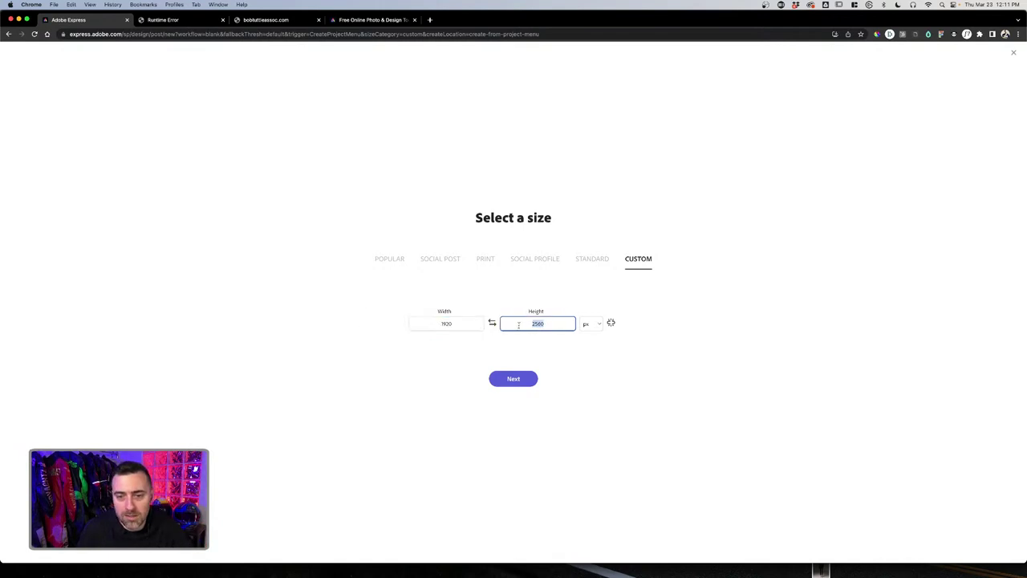
pyautogui.write('108')
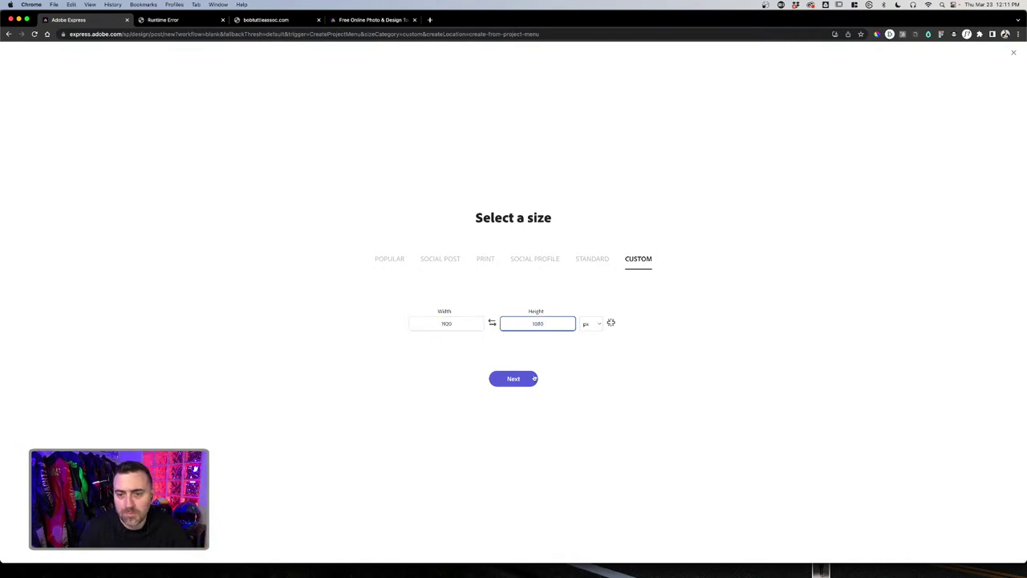
# Create the blank project, close the Templates panel, and move to the bobtuttleassoc.com tab
pyautogui.click(516, 378)
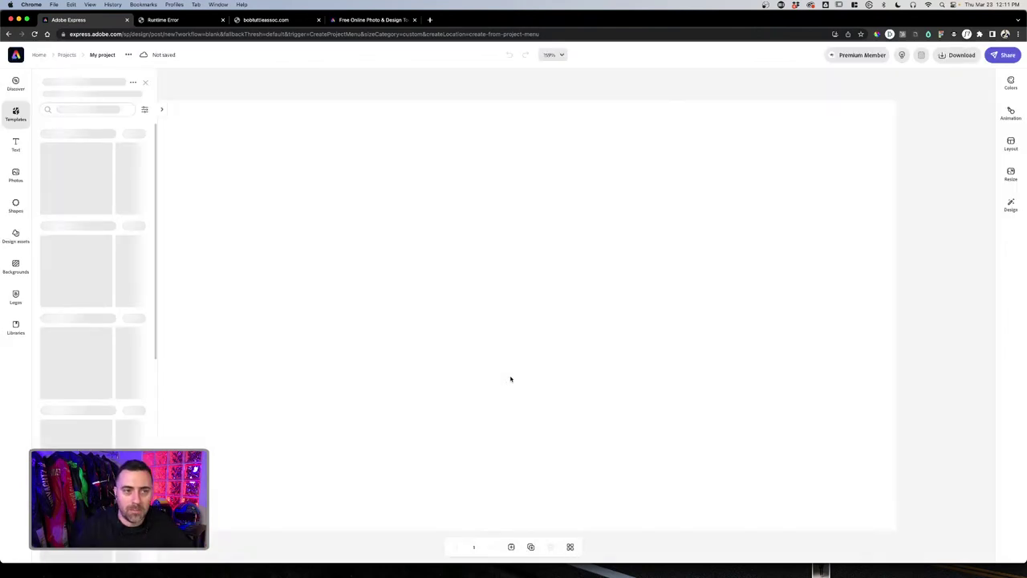
pyautogui.click(146, 82)
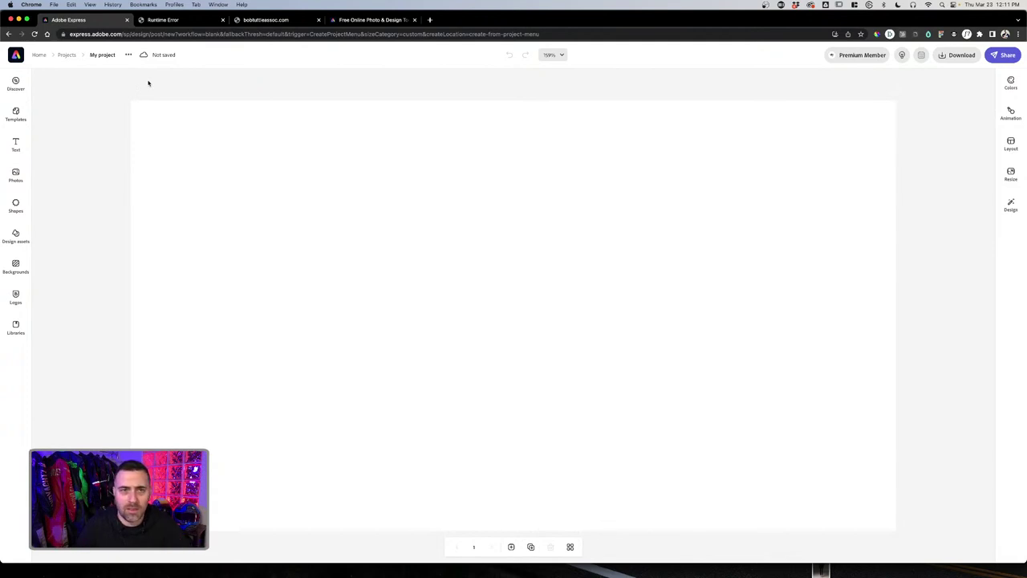
pyautogui.click(188, 19)
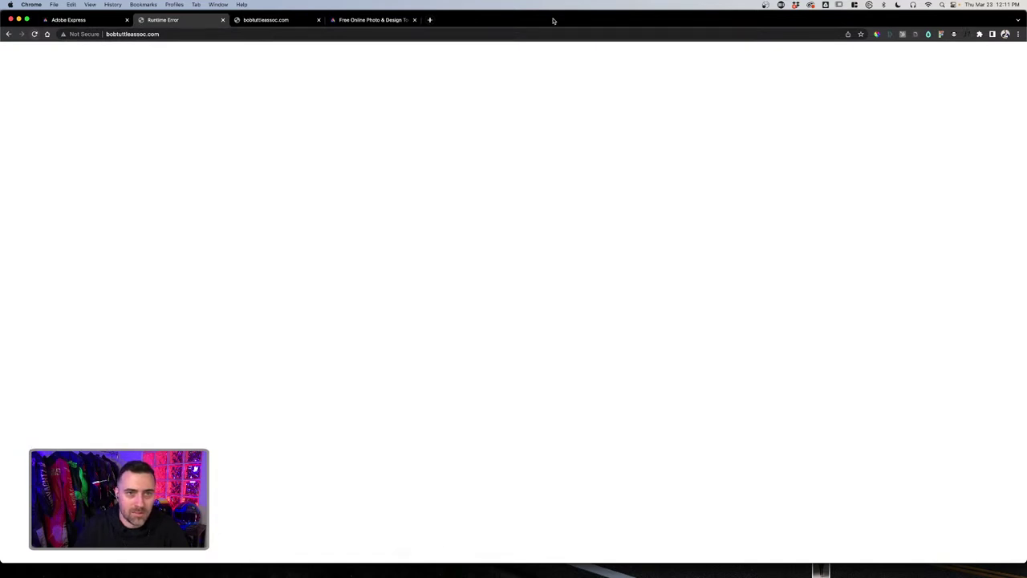
# Open Adobe Stock in a new tab and search for 'technical diagram'
pyautogui.click(431, 21)
pyautogui.write('adobe')
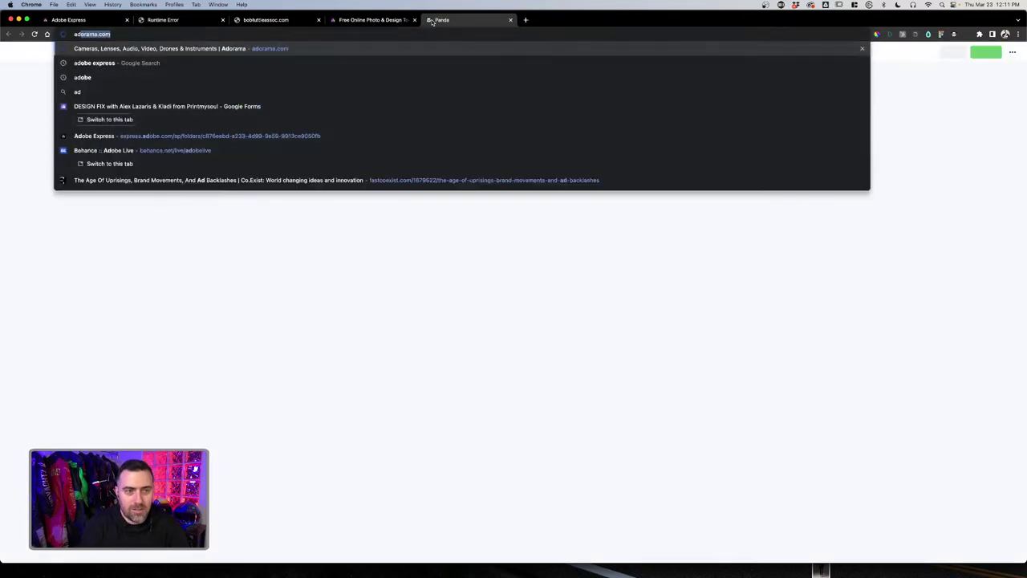
pyautogui.press('BackSpace')
pyautogui.press('BackSpace')
pyautogui.press('BackSpace')
pyautogui.press('BackSpace')
pyautogui.press('BackSpace')
pyautogui.write('stoc')
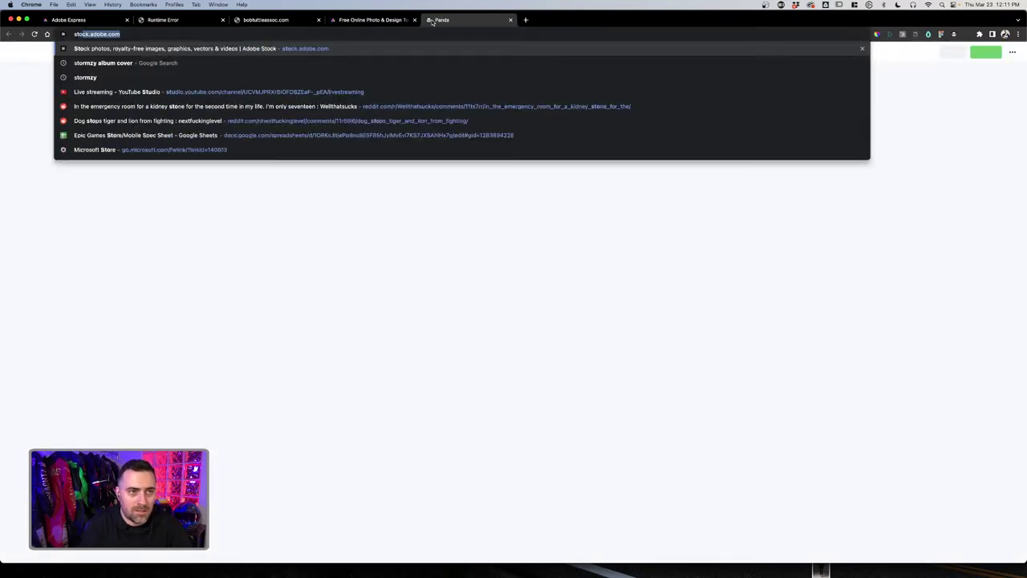
pyautogui.write('k')
pyautogui.press('Return')
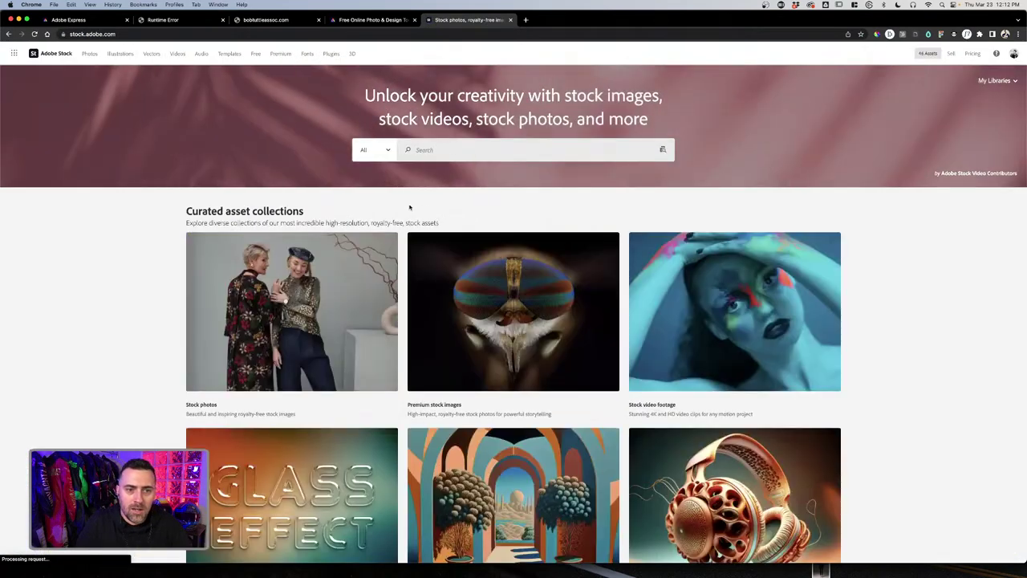
pyautogui.click(417, 150)
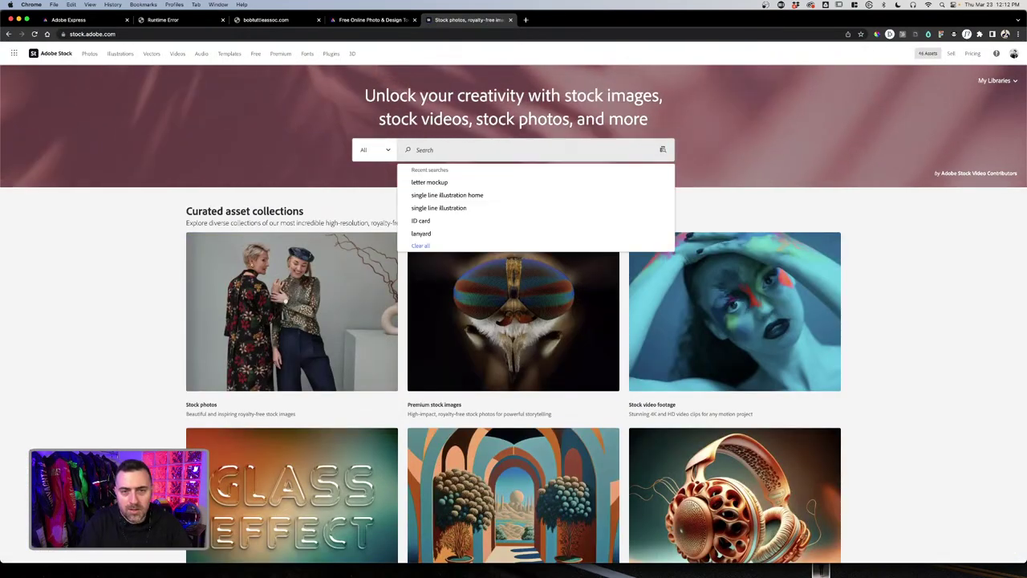
pyautogui.write('technical dia')
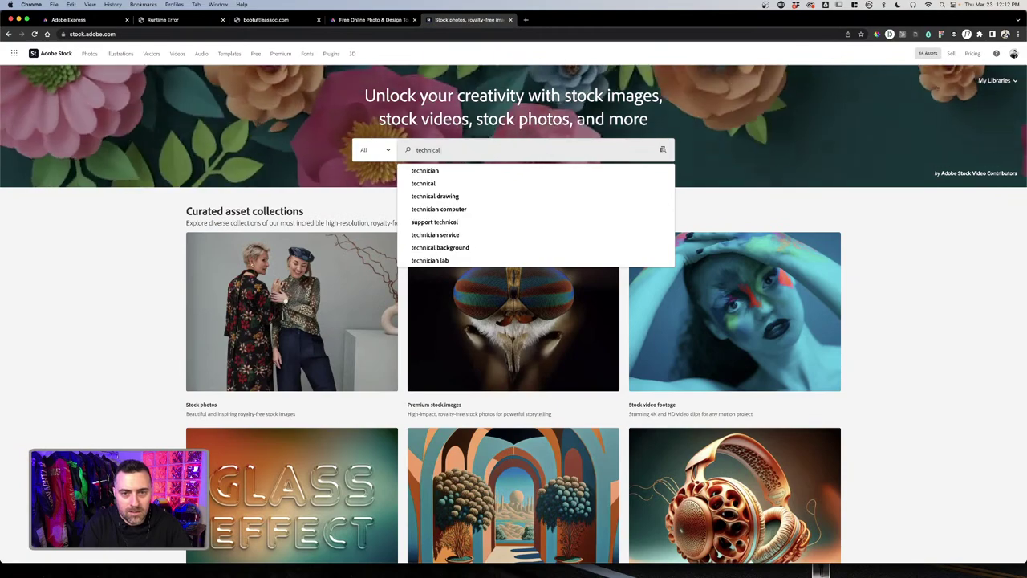
pyautogui.write('gram')
pyautogui.press('Return')
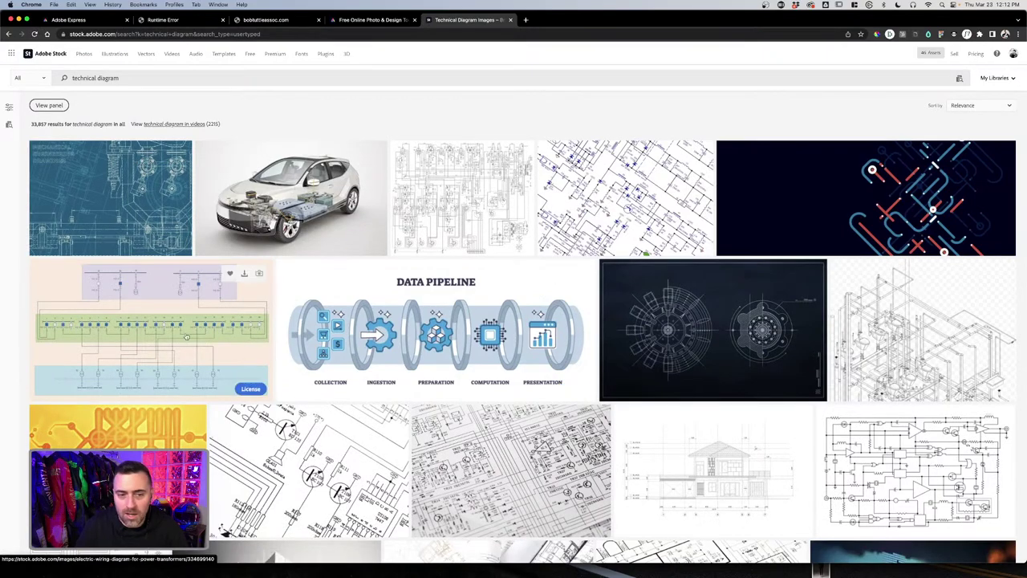
# Open the Electronic plan result, copy its image, and return to the Adobe Express project
pyautogui.scroll(-3, 482, 337)
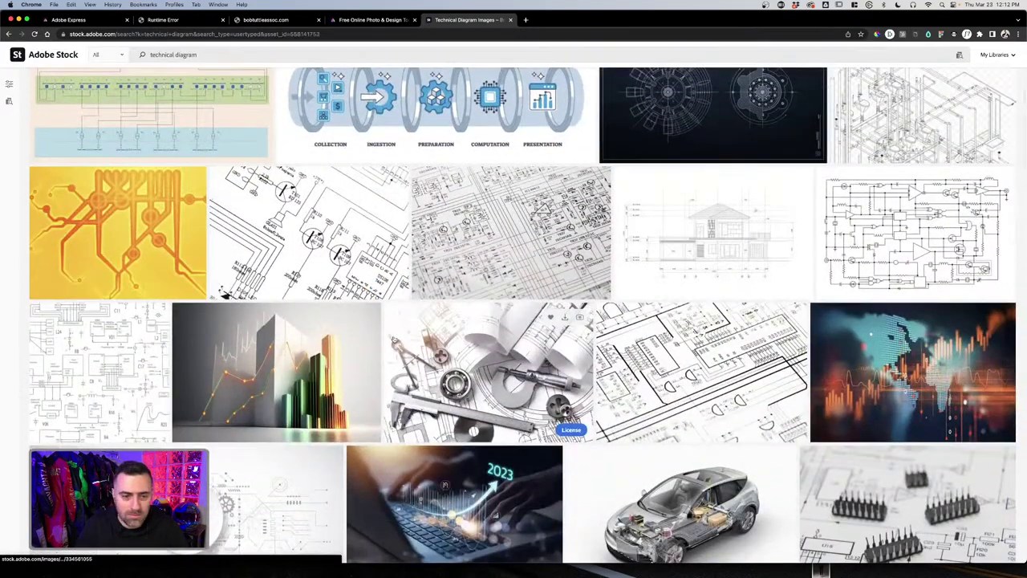
pyautogui.click(394, 422)
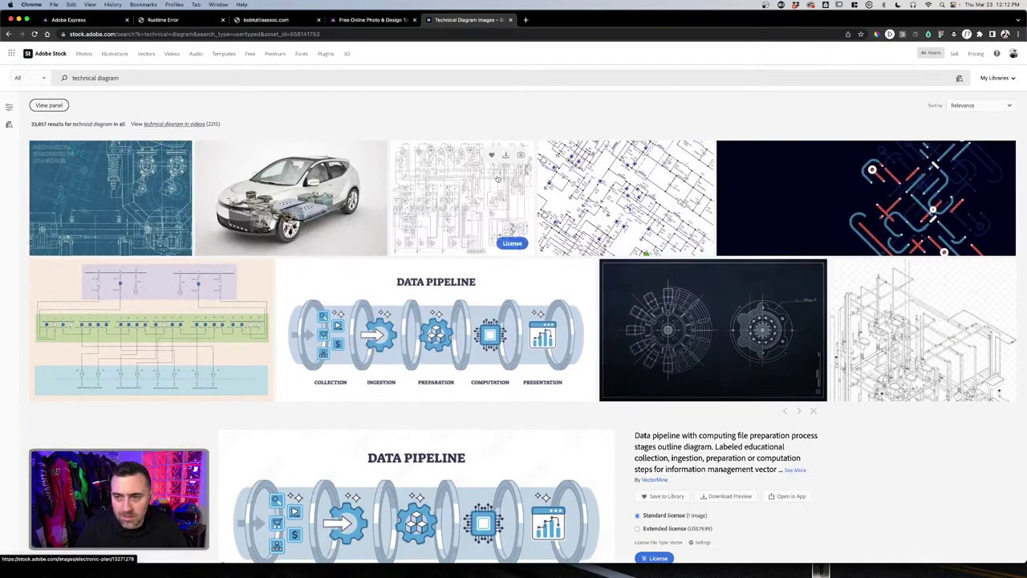
pyautogui.click(475, 193)
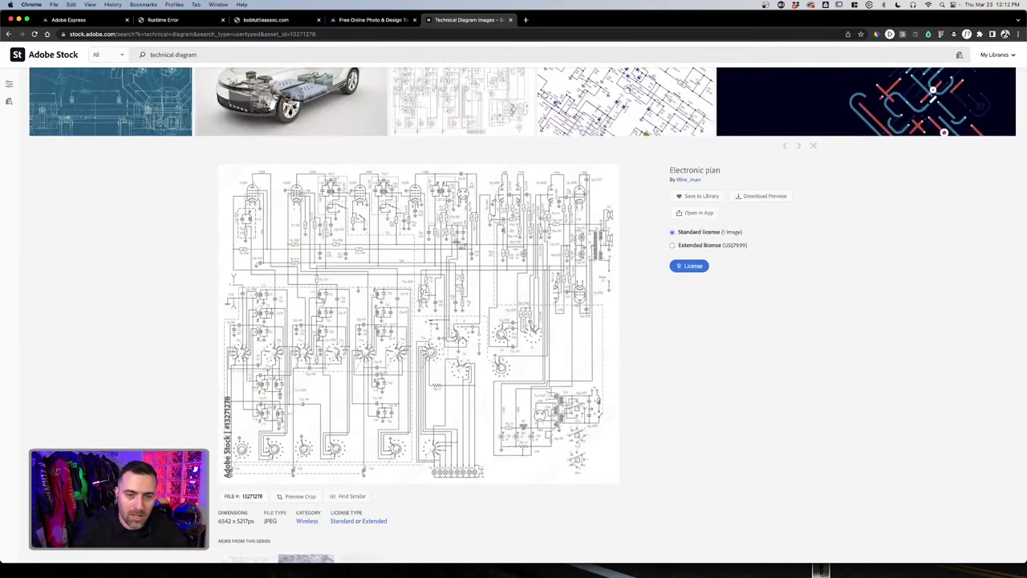
pyautogui.rightClick(382, 225)
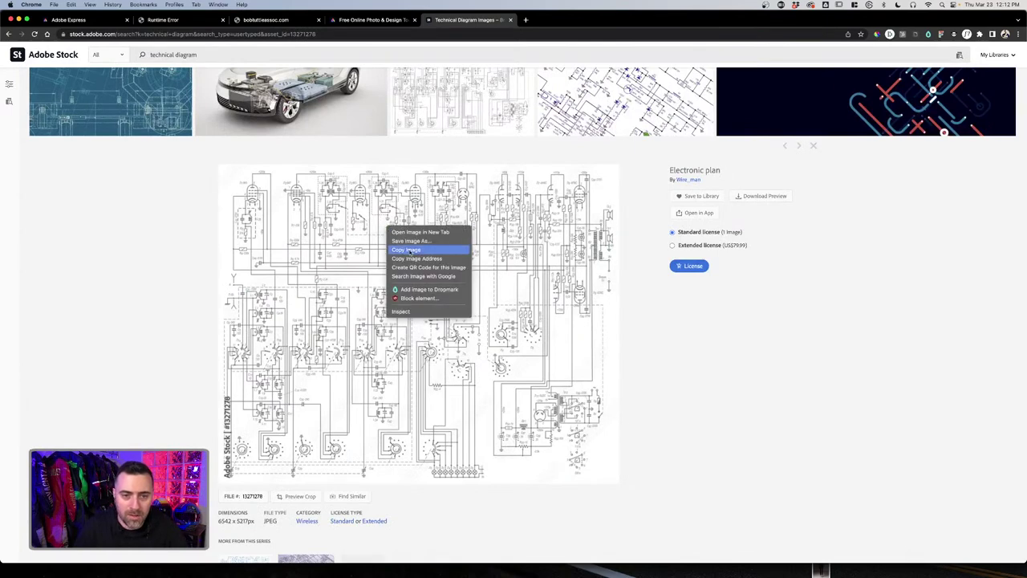
pyautogui.click(409, 253)
pyautogui.click(101, 18)
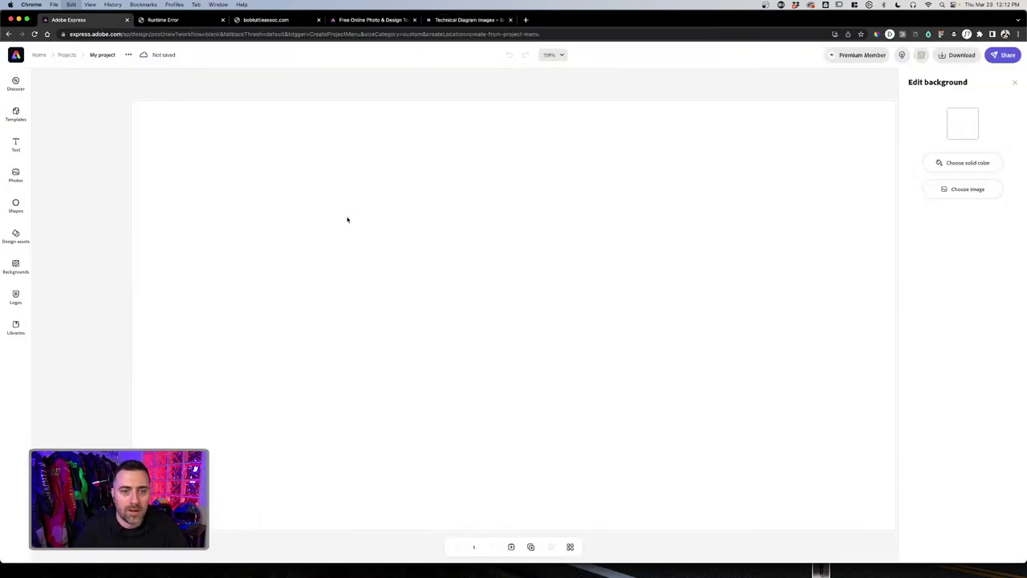
# Paste the copied Electronic plan schematic onto the canvas
pyautogui.press('super+v')
pyautogui.click(404, 257)
pyautogui.click(240, 243)
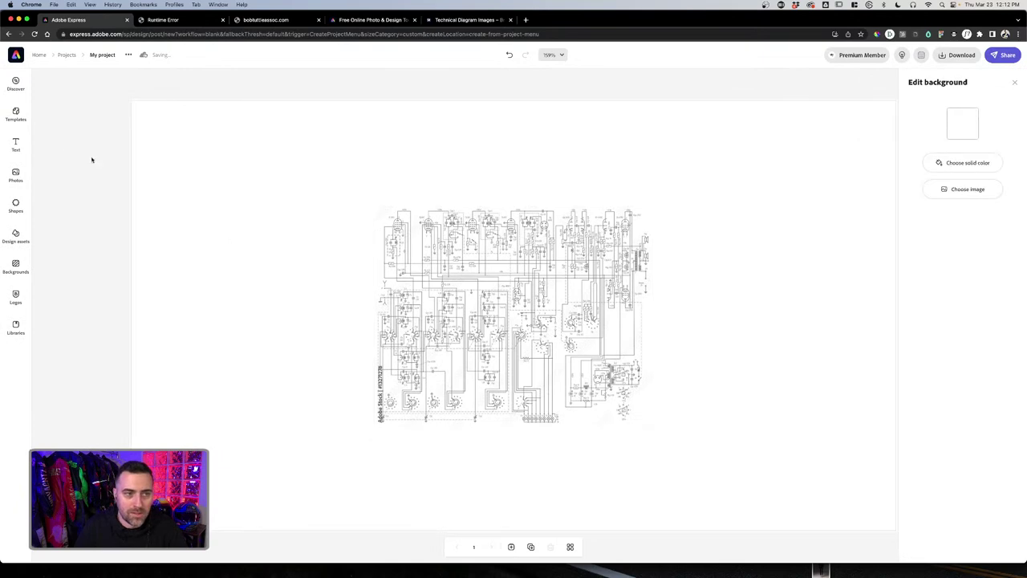
# Add a 'technical diagram' image from the built-in Photos library to the page
pyautogui.click(16, 175)
pyautogui.click(72, 127)
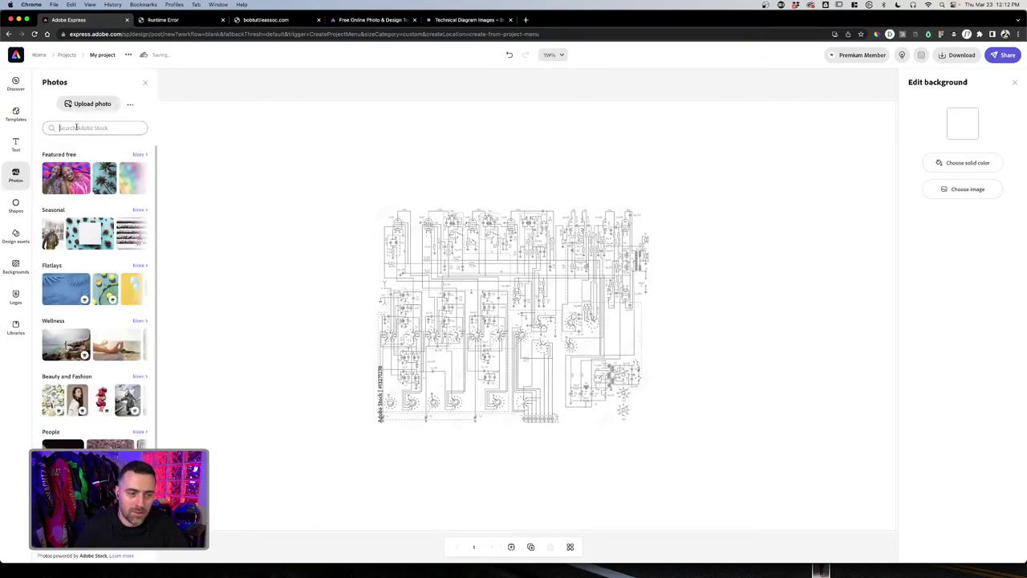
pyautogui.write('technical diagram')
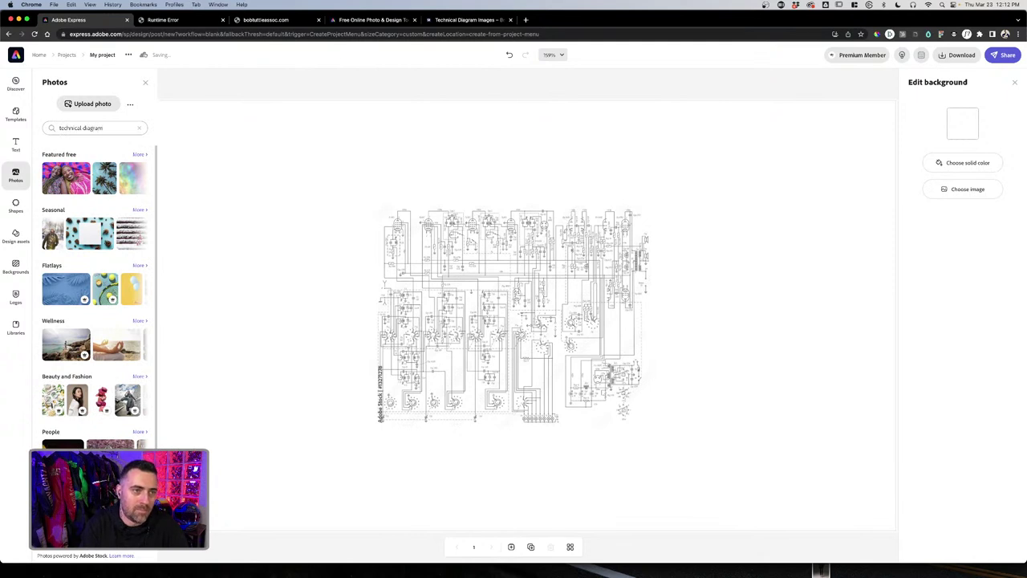
pyautogui.press('Return')
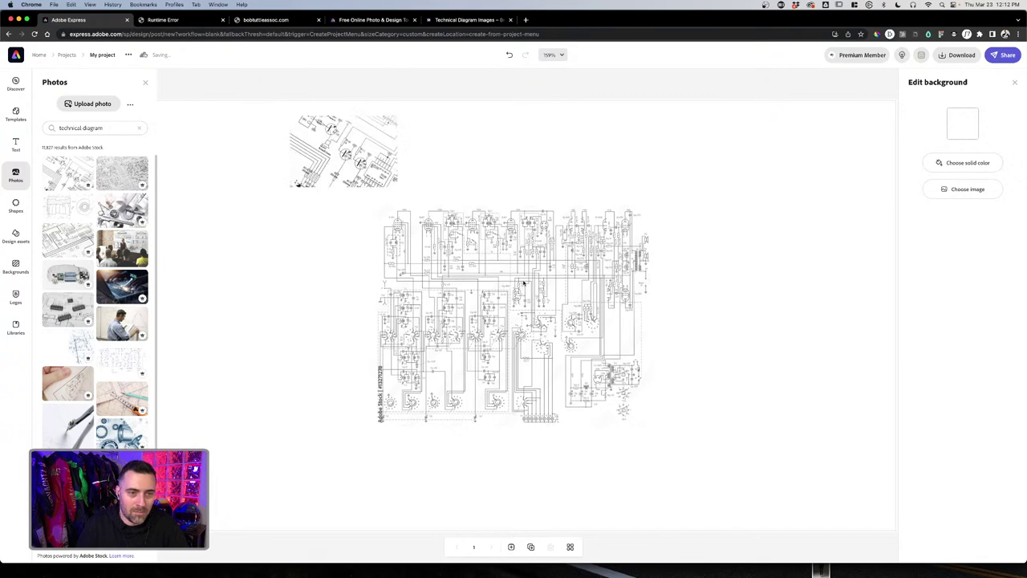
pyautogui.click(462, 231)
# Delete the pasted schematic and enlarge the stock diagram across the page
pyautogui.press('Delete')
pyautogui.click(385, 152)
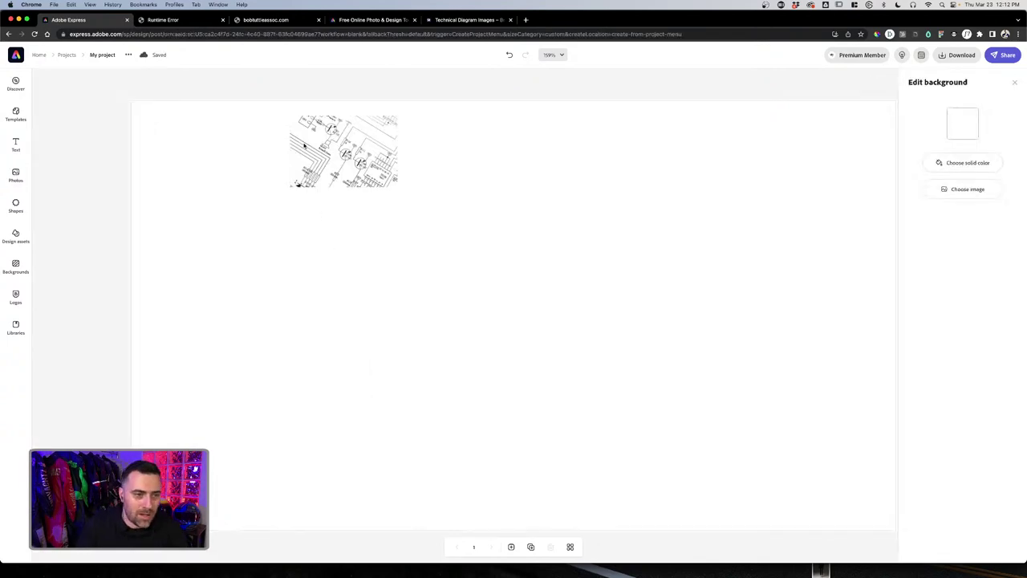
pyautogui.moveTo(397, 186); pyautogui.dragTo(645, 358)
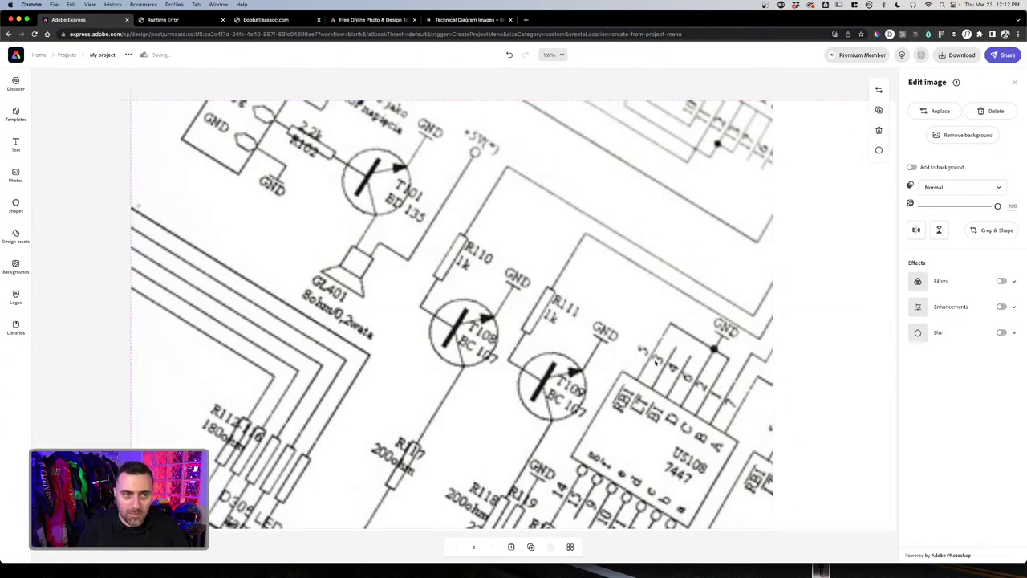
# Stretch the circuit schematic image across the full page width and height
pyautogui.scroll(1, 783, 139)
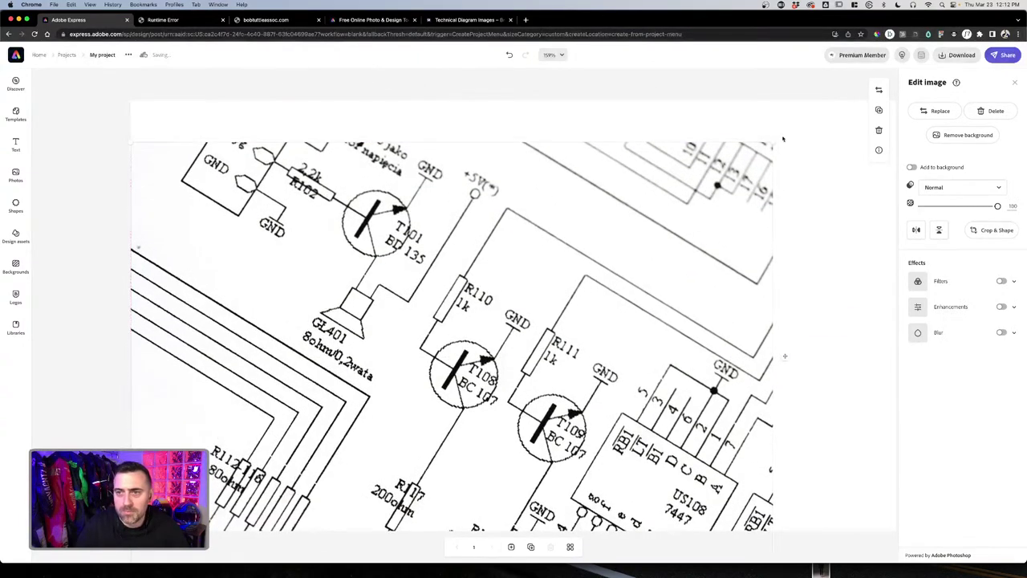
pyautogui.moveTo(775, 142); pyautogui.dragTo(894, 66)
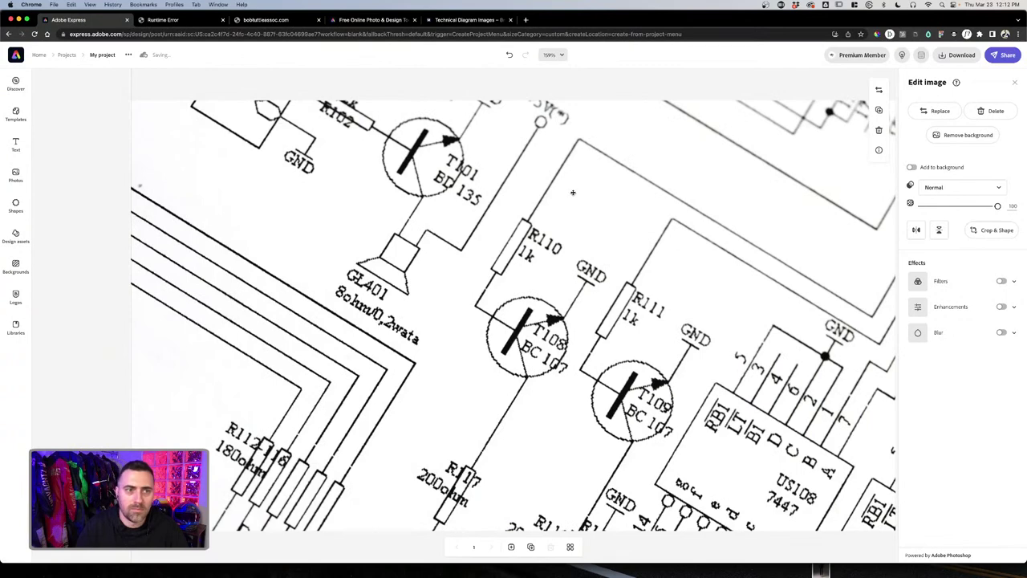
pyautogui.moveTo(574, 194); pyautogui.dragTo(573, 199)
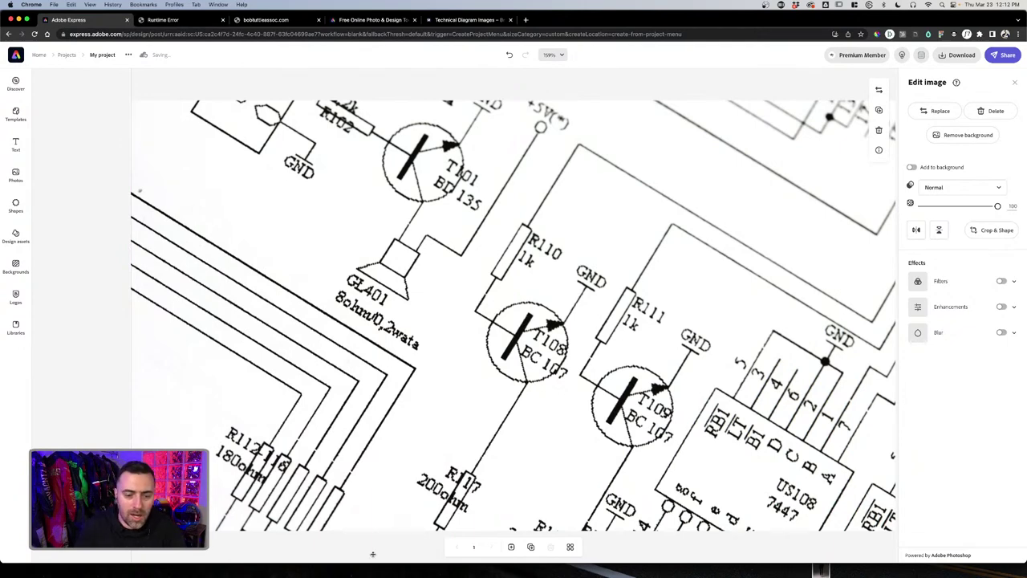
pyautogui.click(463, 568)
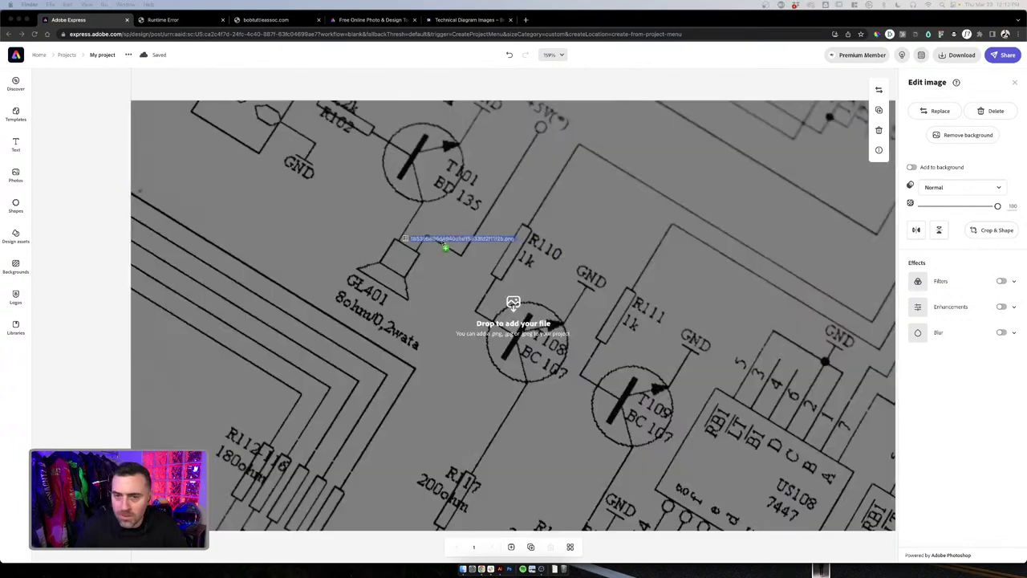
# Drop the portrait photo onto the schematic, enlarge it, and remove its background
pyautogui.moveTo(508, 294); pyautogui.dragTo(537, 267)
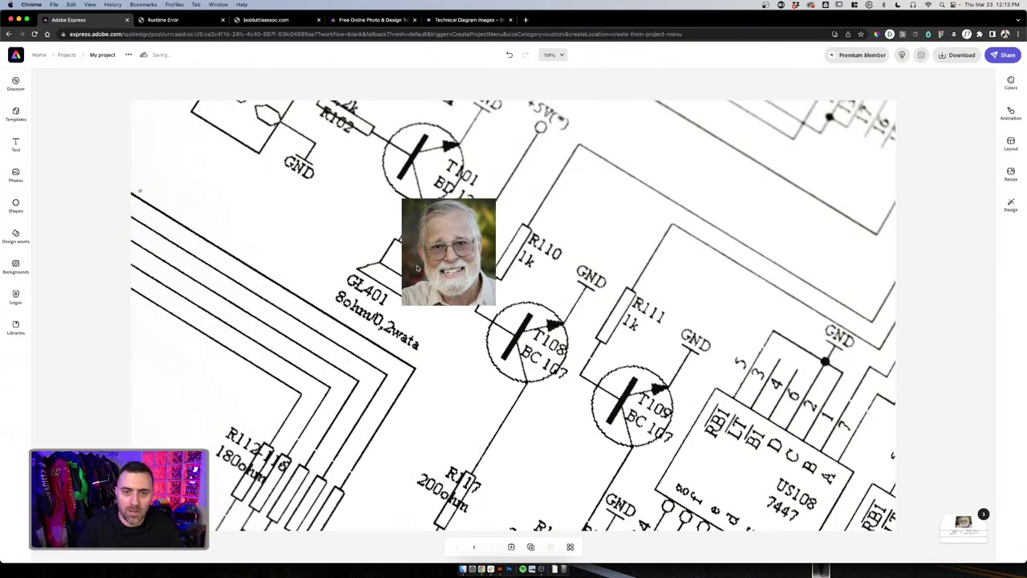
pyautogui.click(481, 255)
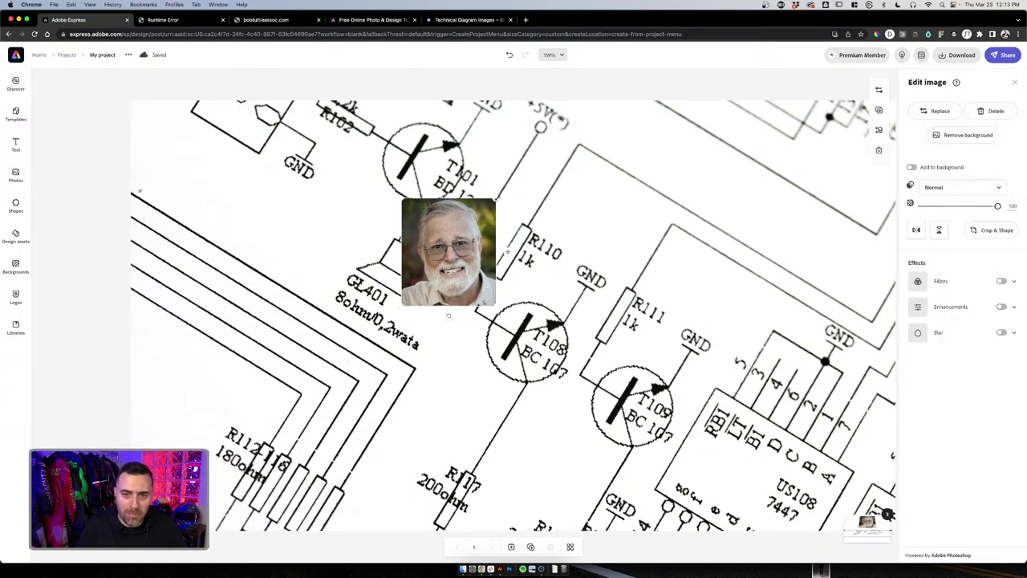
pyautogui.moveTo(507, 251); pyautogui.dragTo(611, 273)
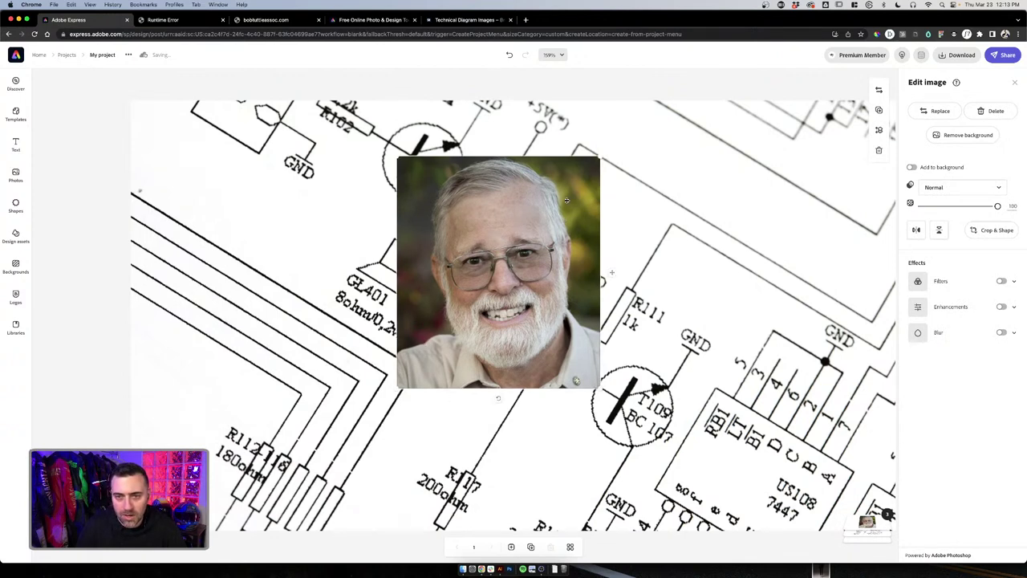
pyautogui.click(968, 135)
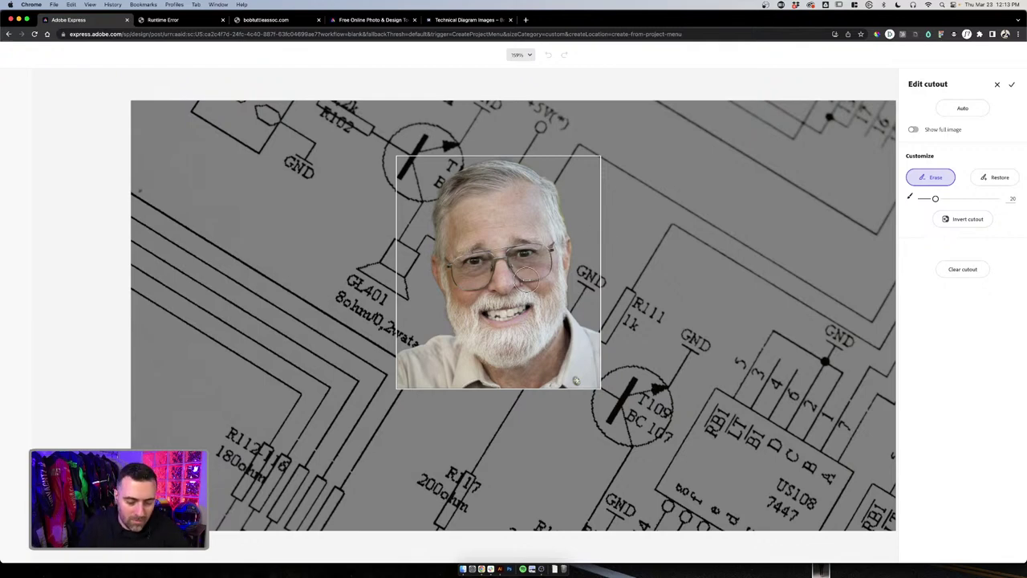
# Apply the background cutout to the portrait and bring up the stock Photos library
pyautogui.click(800, 226)
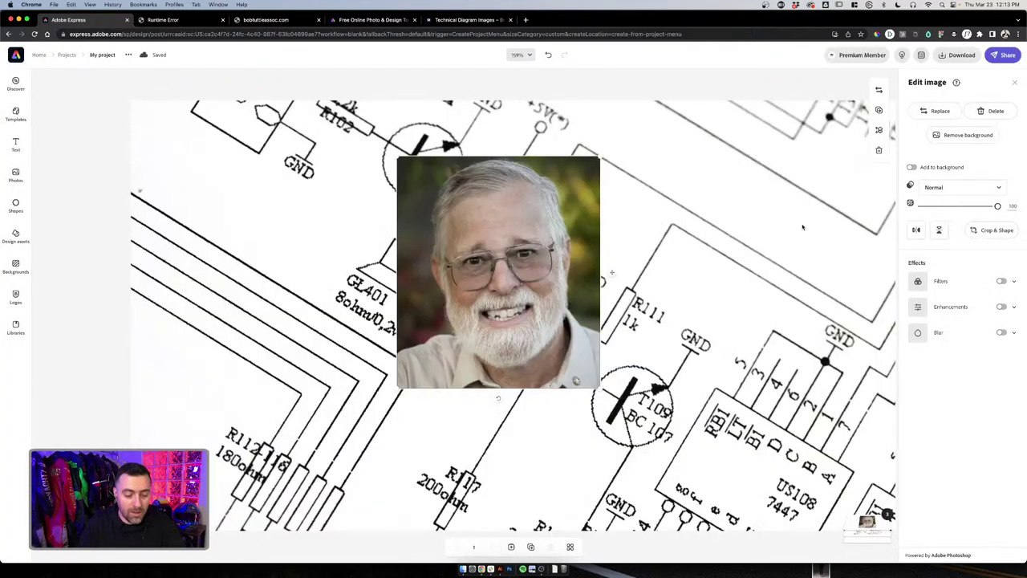
pyautogui.click(968, 135)
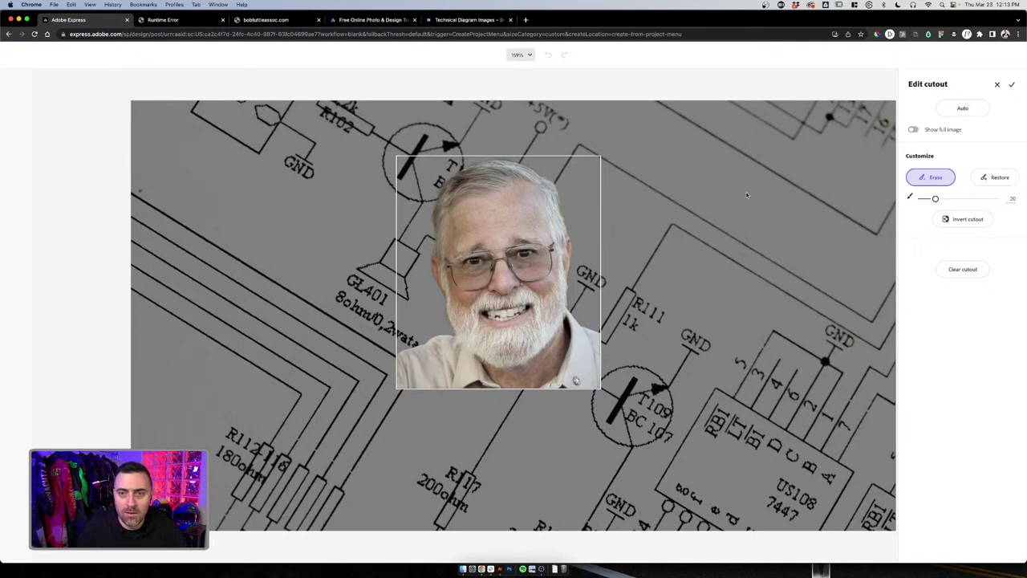
pyautogui.click(1012, 84)
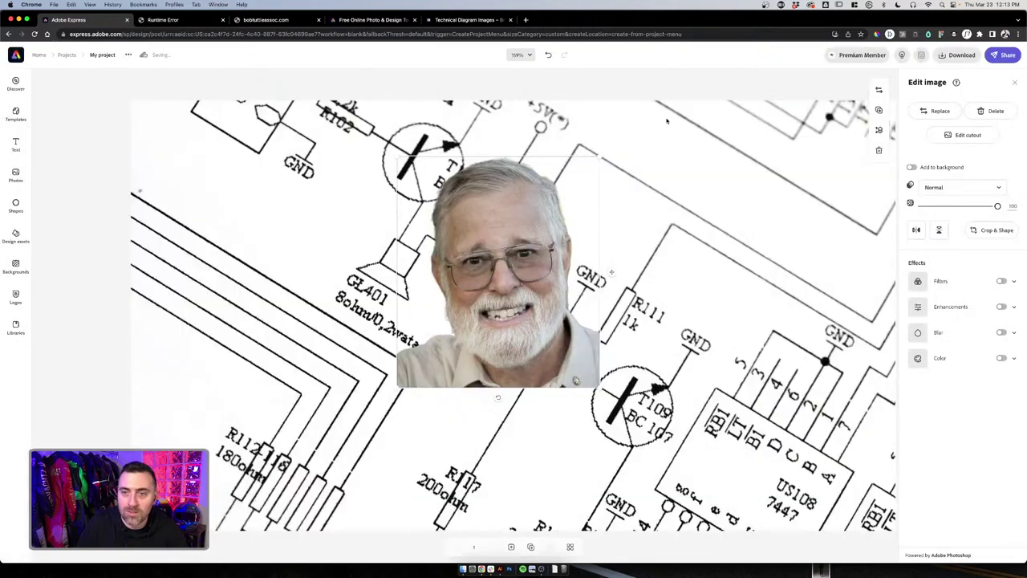
pyautogui.click(165, 181)
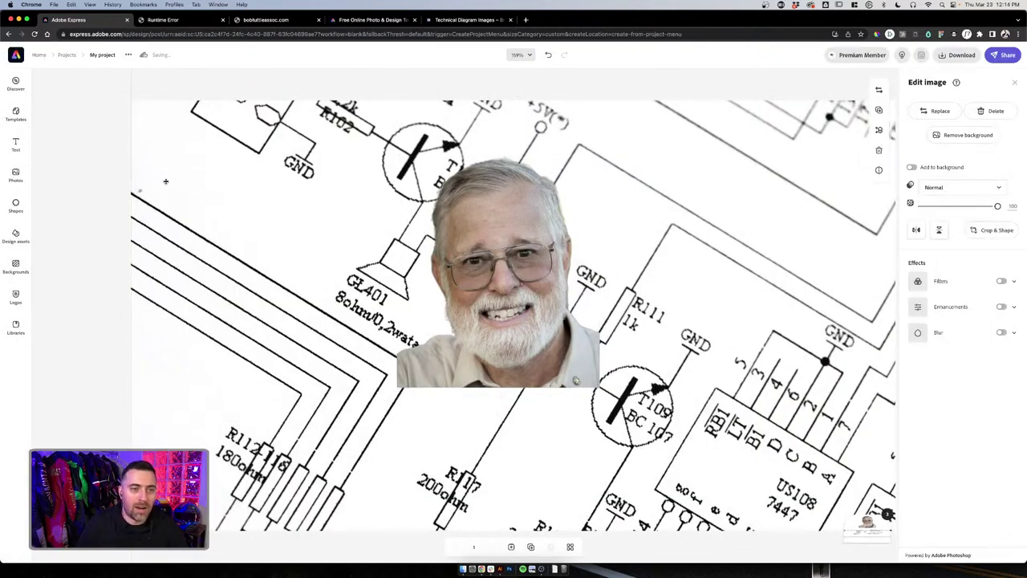
pyautogui.click(15, 174)
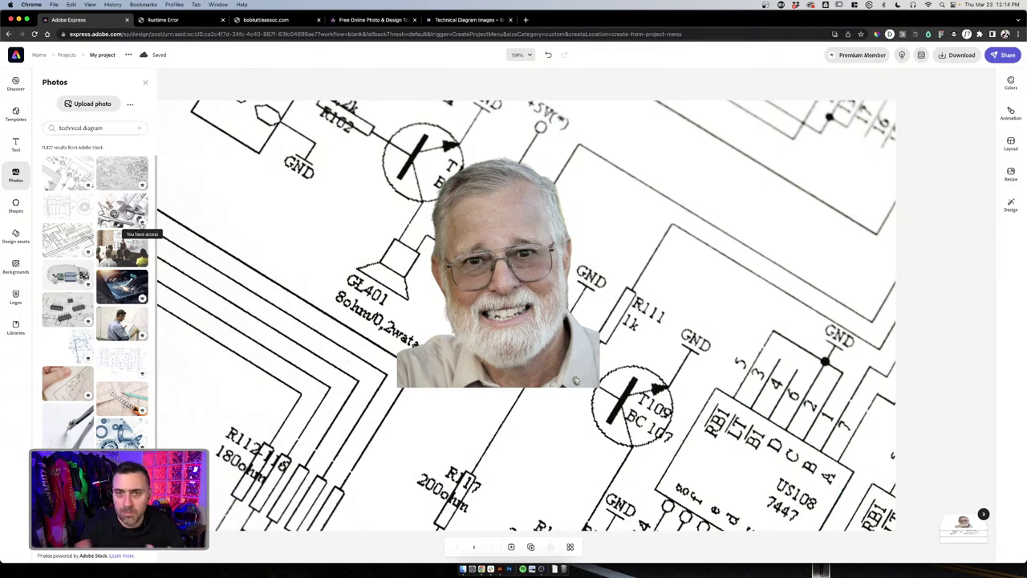
# Try the hand-with-bar-chart stock photo, then delete it and close Photos
pyautogui.scroll(-5, 130, 377)
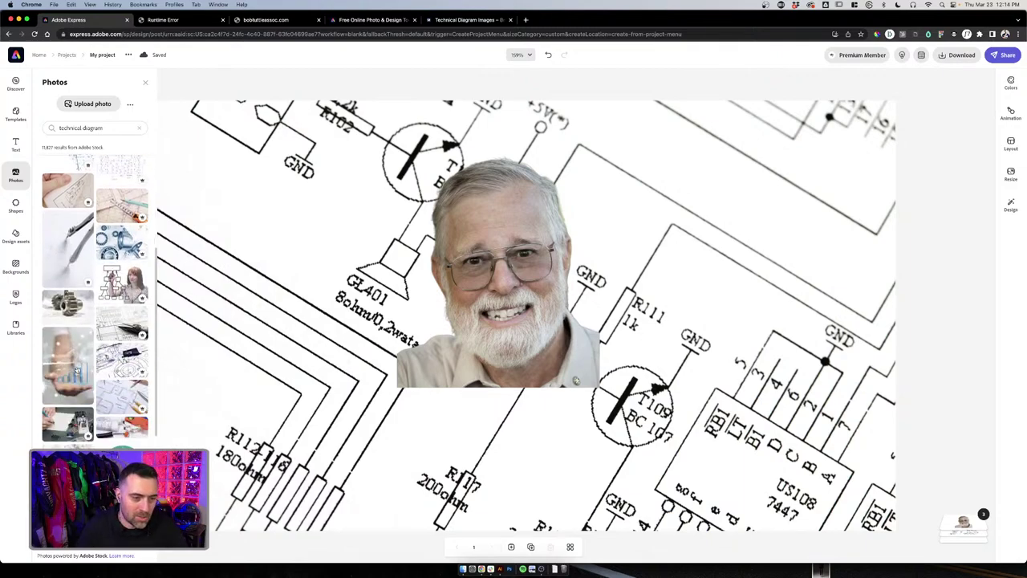
pyautogui.click(77, 371)
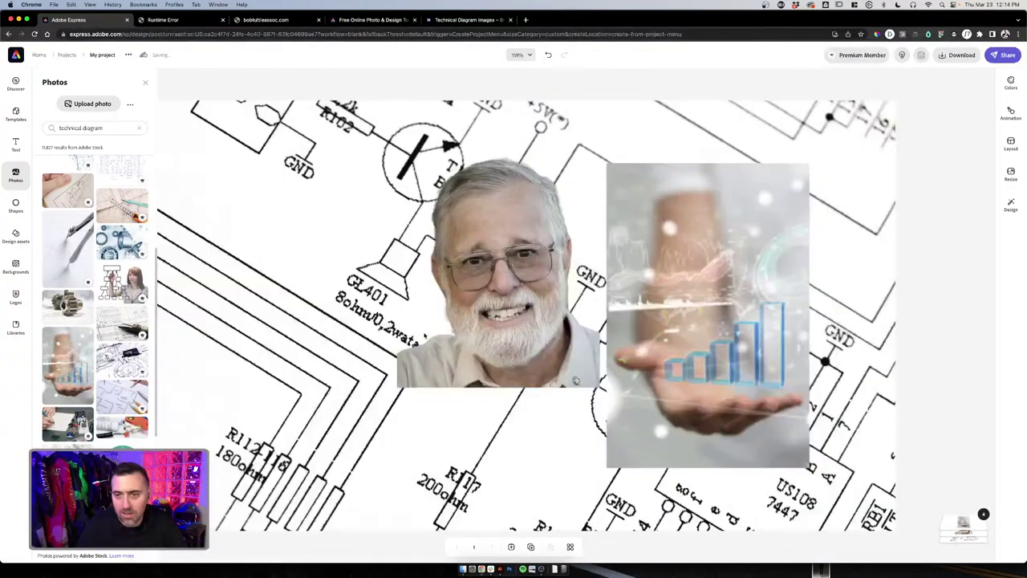
pyautogui.click(690, 325)
pyautogui.moveTo(602, 163); pyautogui.dragTo(564, 99)
pyautogui.press('Delete')
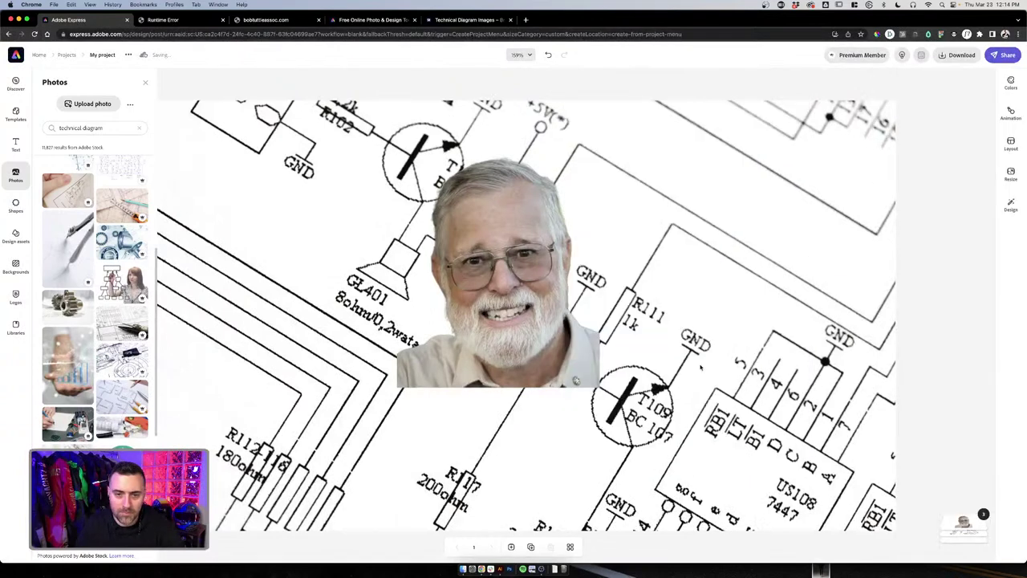
pyautogui.click(292, 348)
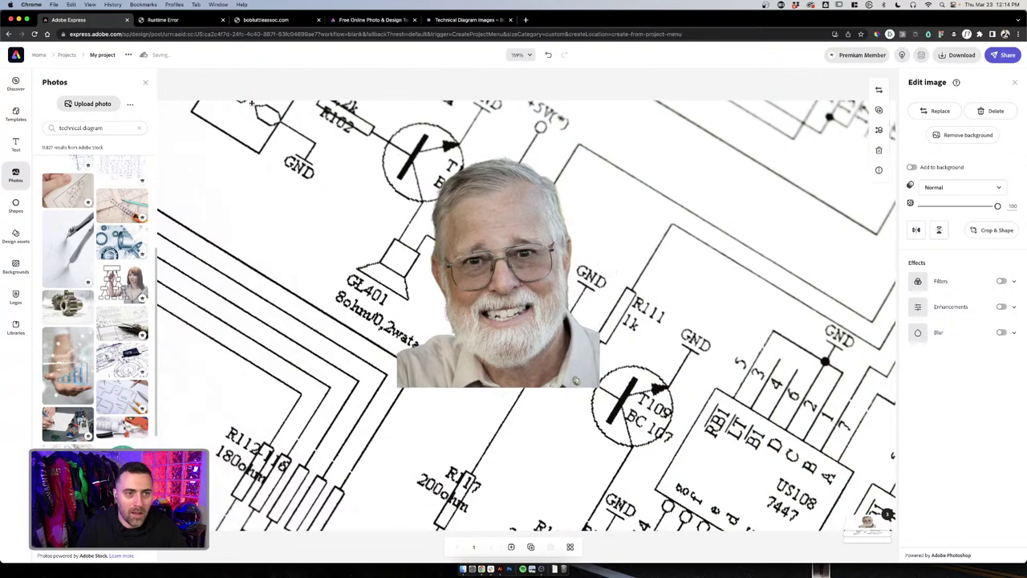
pyautogui.click(144, 82)
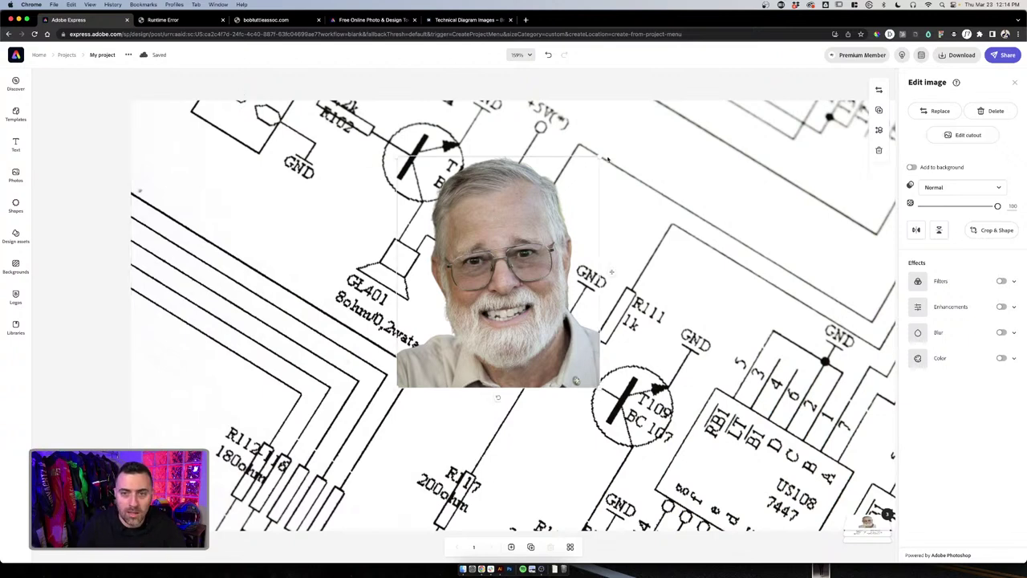
# Shrink the cutout portrait and move it left onto the schematic
pyautogui.moveTo(599, 157); pyautogui.dragTo(470, 298)
pyautogui.moveTo(435, 332); pyautogui.dragTo(220, 341)
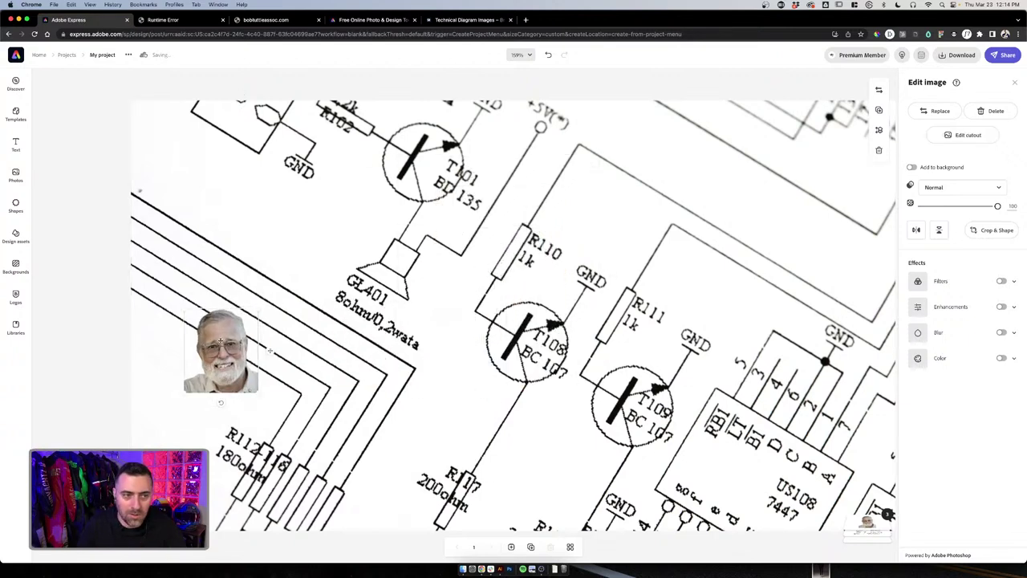
pyautogui.click(15, 205)
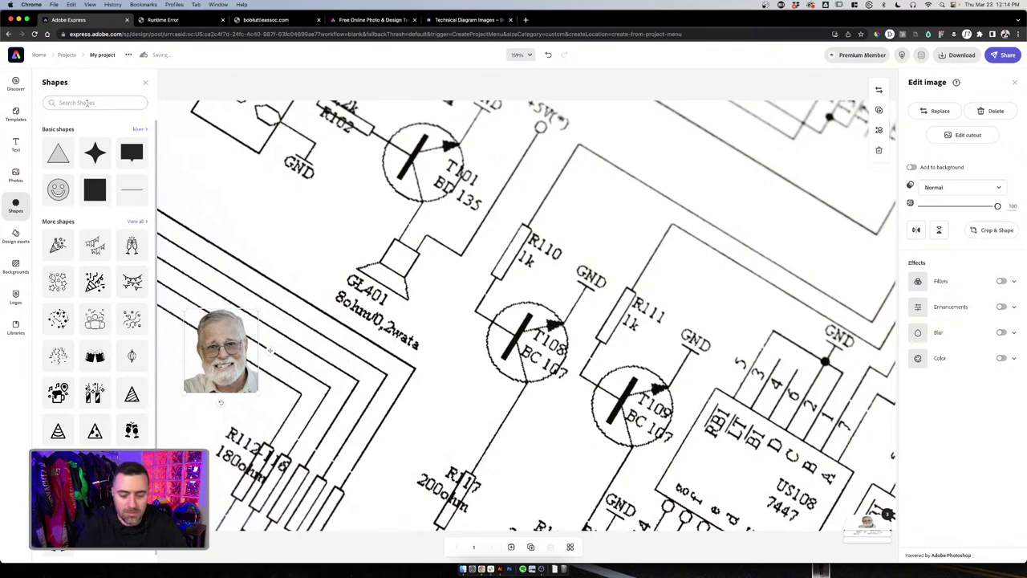
# Search shapes for 'circle' and layer an orange circle behind the portrait at lower left
pyautogui.click(87, 103)
pyautogui.write('circle')
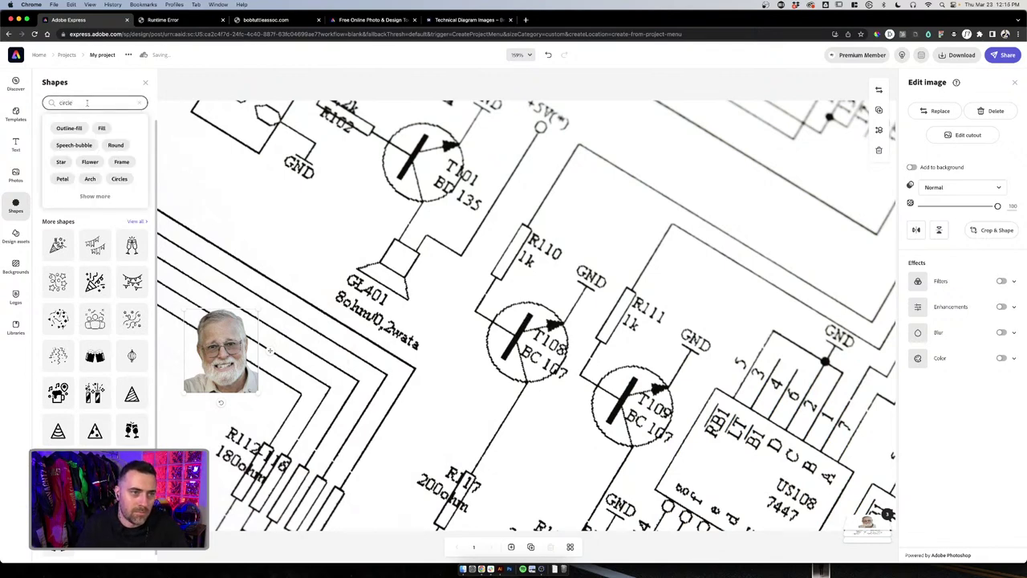
pyautogui.press('Return')
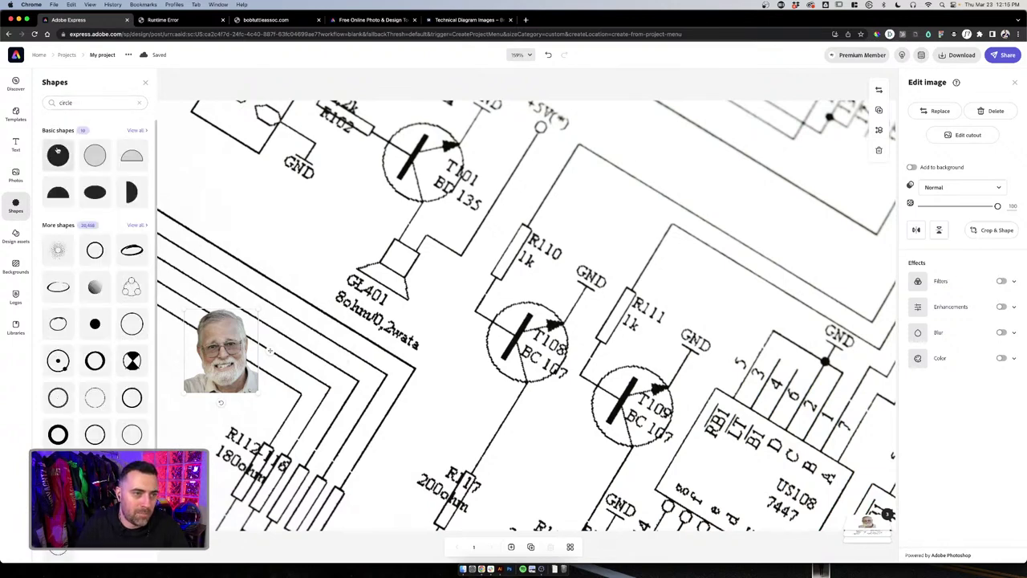
pyautogui.moveTo(57, 151); pyautogui.dragTo(273, 451)
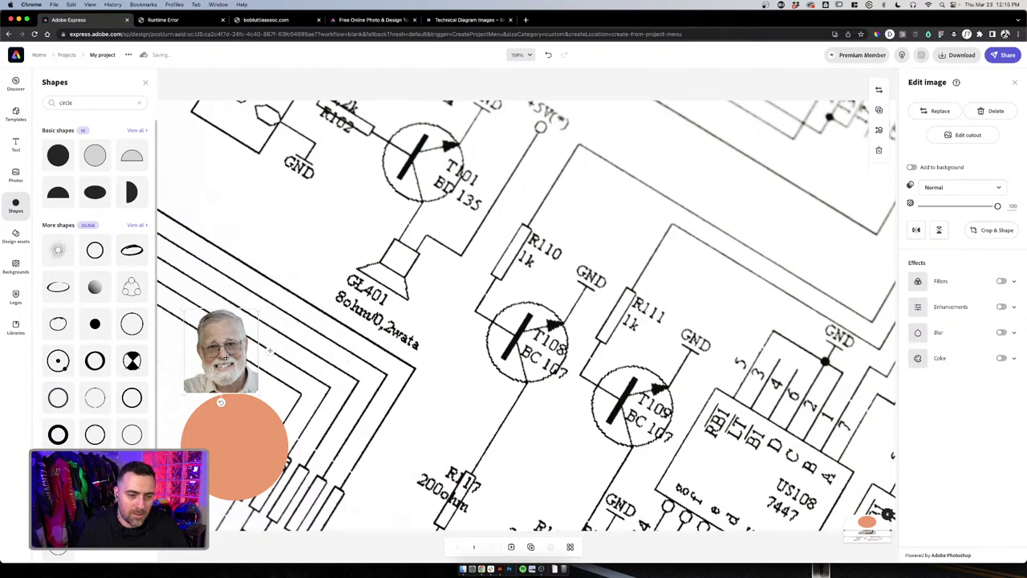
pyautogui.click(240, 458)
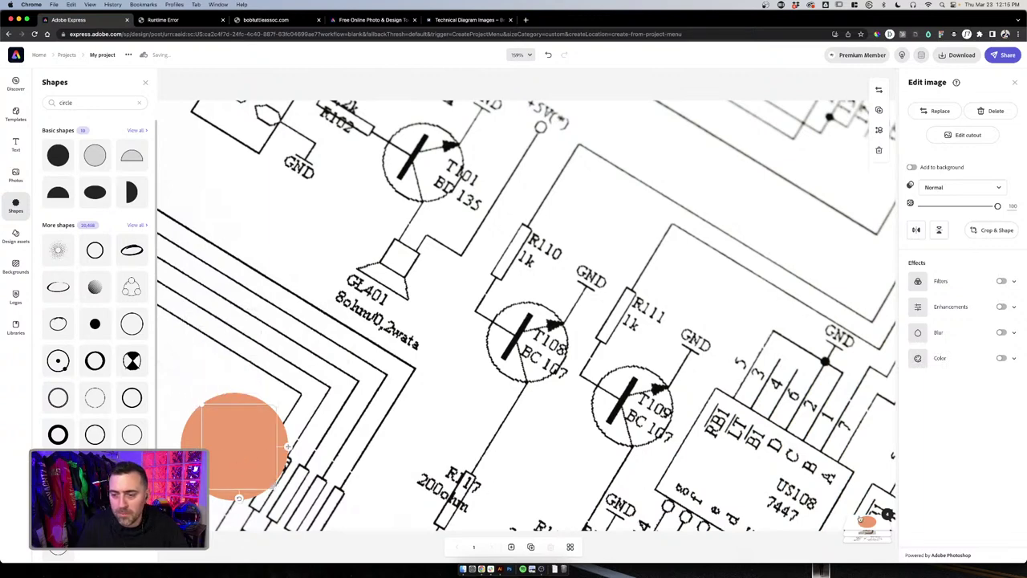
pyautogui.click(868, 523)
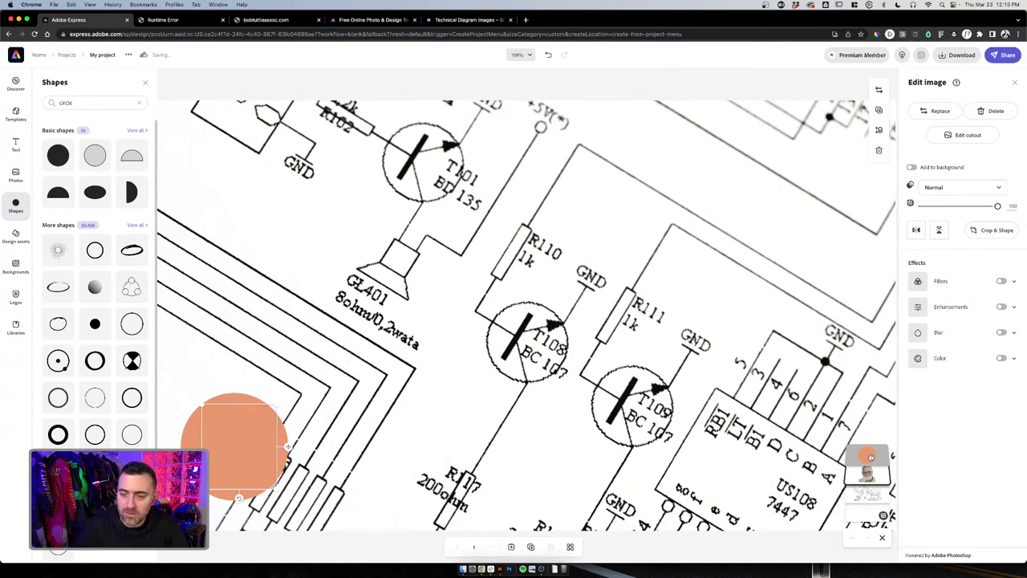
pyautogui.moveTo(871, 458)
pyautogui.mouseDown()
pyautogui.moveTo(867, 481)
pyautogui.moveTo(869, 456)
pyautogui.mouseUp()
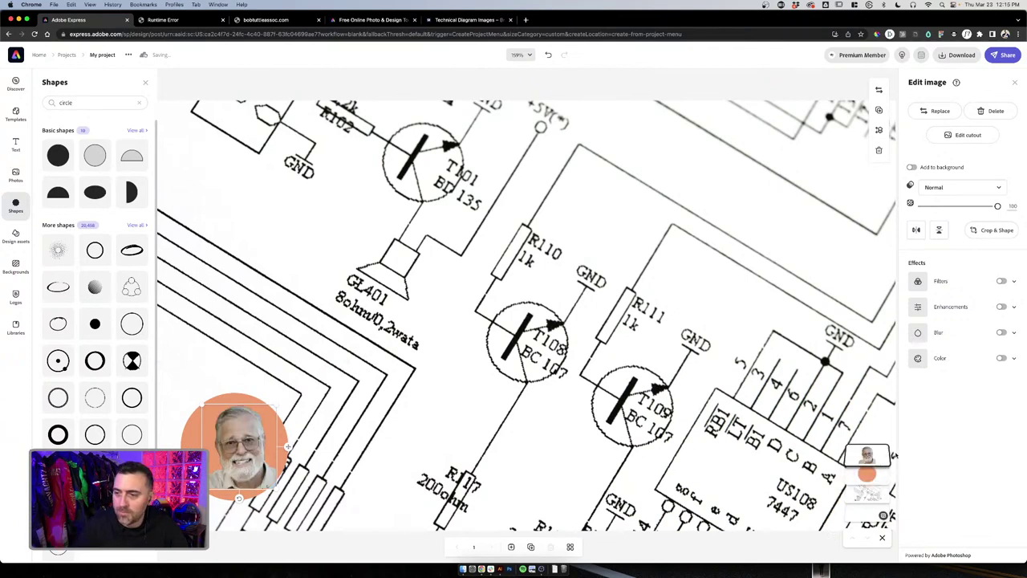
# Crop the portrait to a circle, centre it on the orange circle, and shrink the circle
pyautogui.click(992, 231)
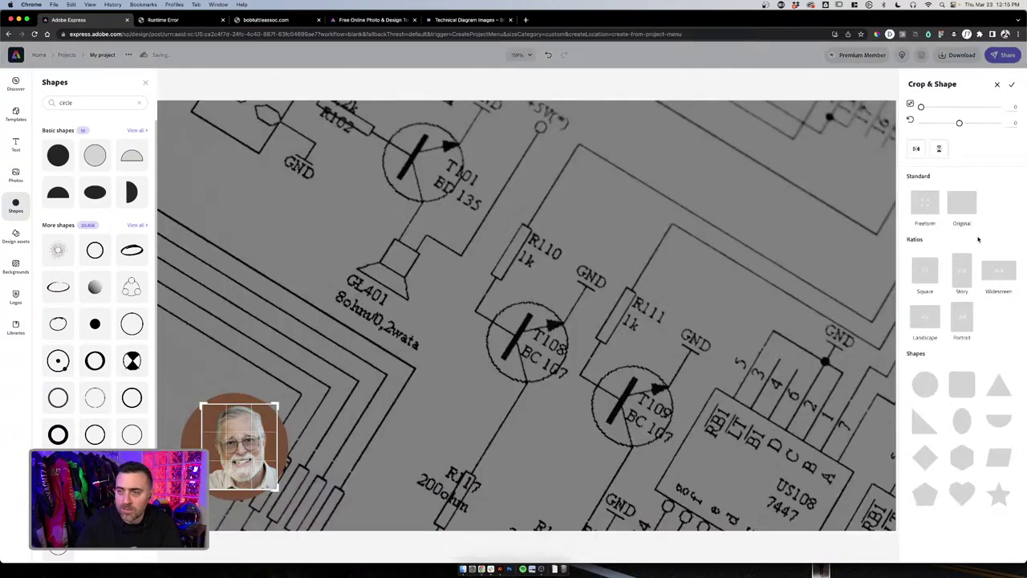
pyautogui.click(928, 386)
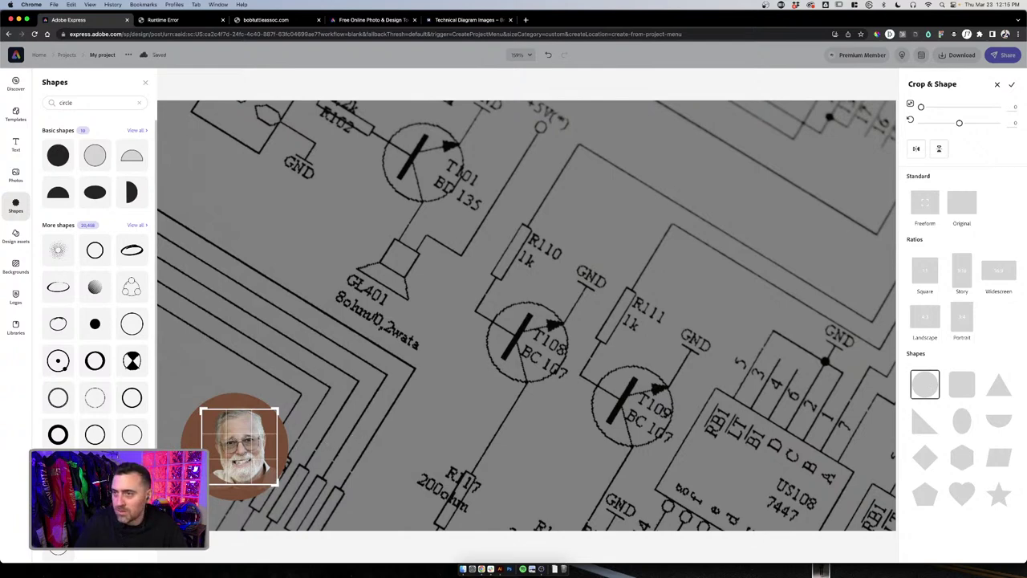
pyautogui.click(1012, 84)
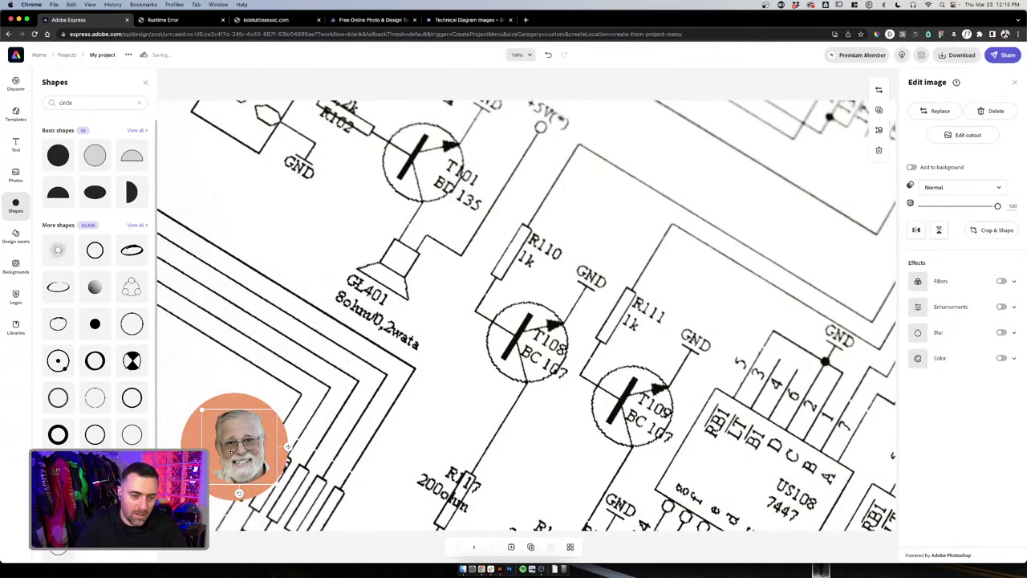
pyautogui.moveTo(231, 452); pyautogui.dragTo(232, 464)
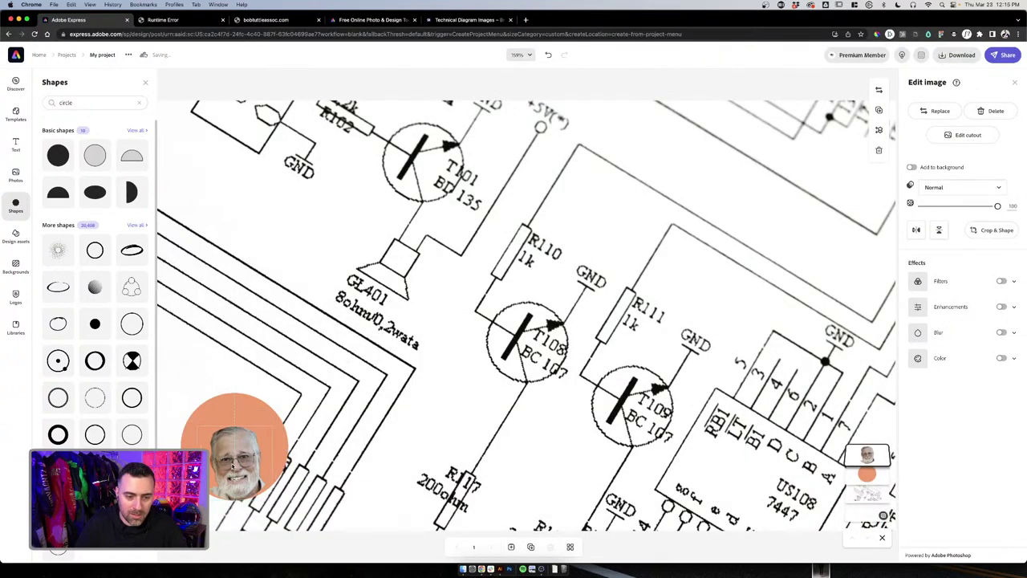
pyautogui.click(257, 399)
pyautogui.moveTo(286, 393); pyautogui.dragTo(259, 422)
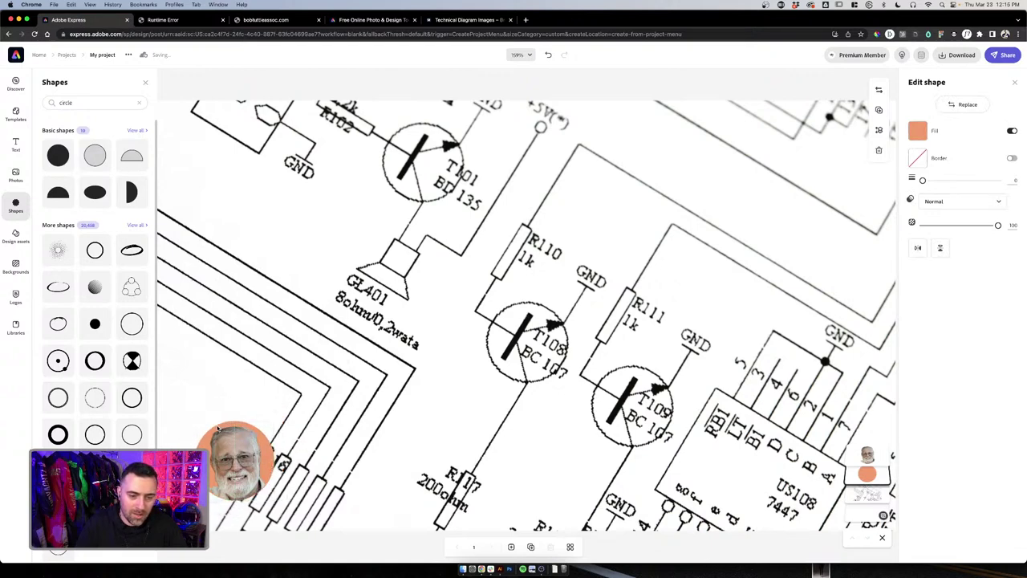
pyautogui.click(220, 430)
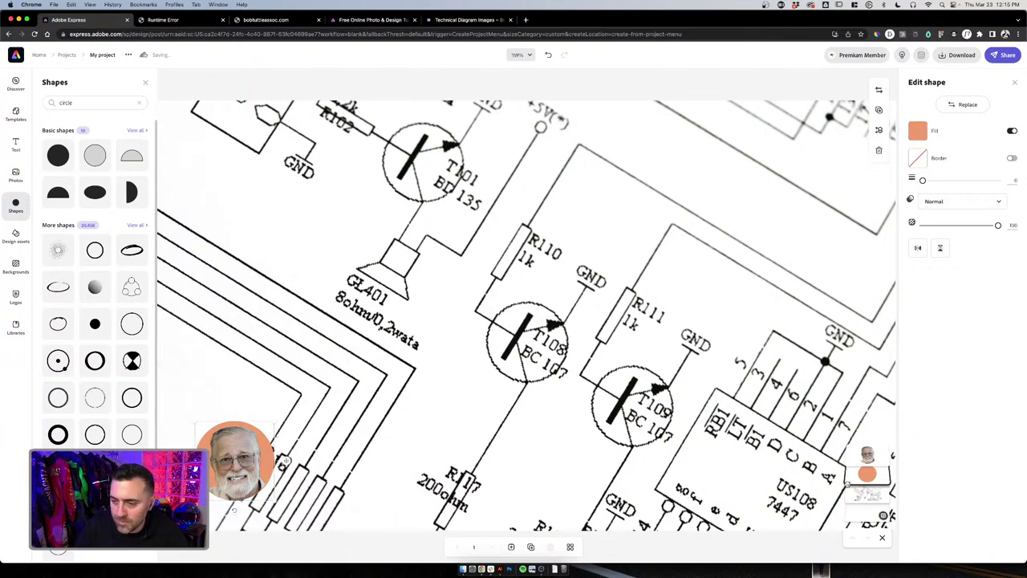
pyautogui.click(867, 456)
pyautogui.click(868, 474)
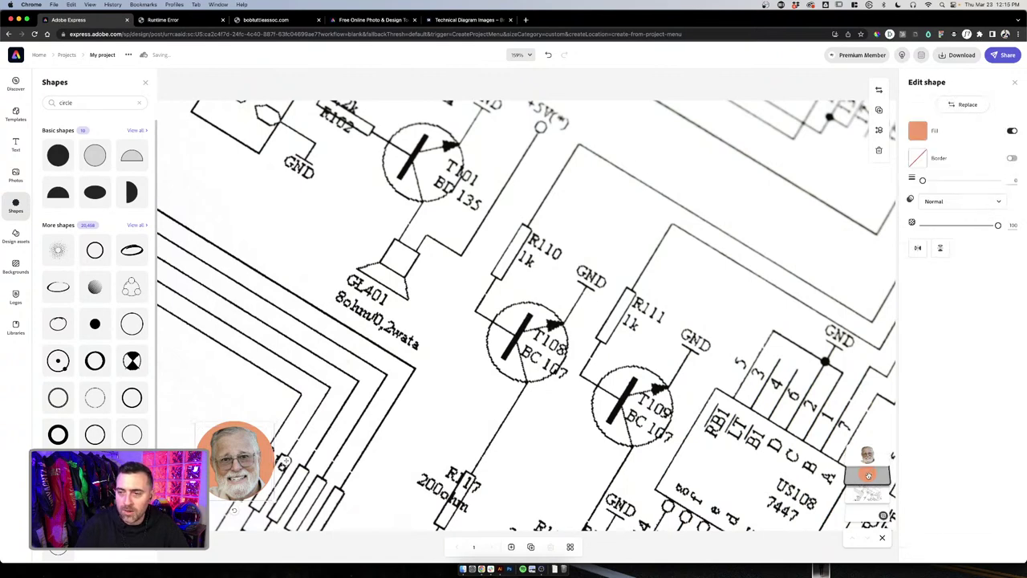
pyautogui.click(403, 416)
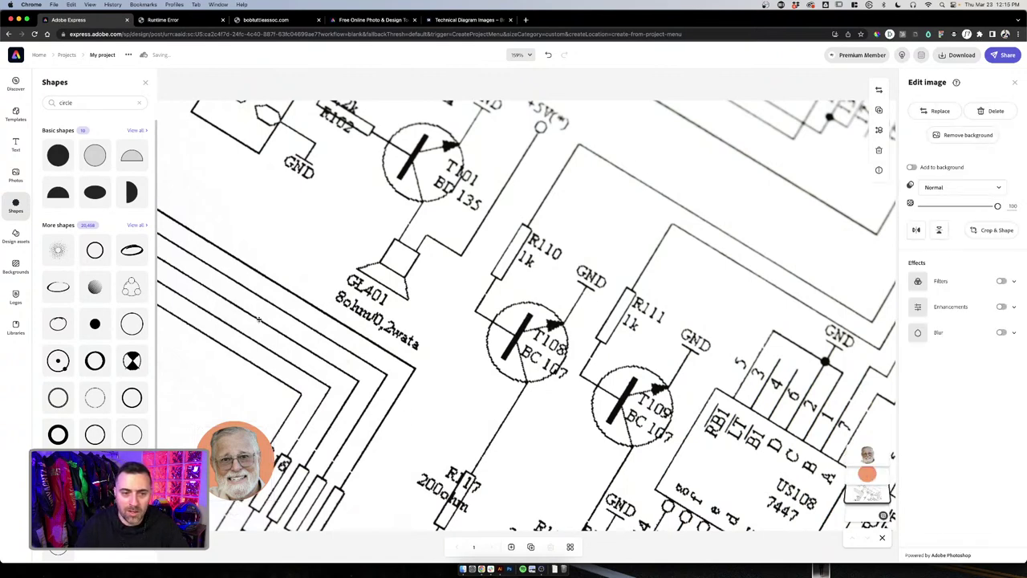
pyautogui.click(146, 83)
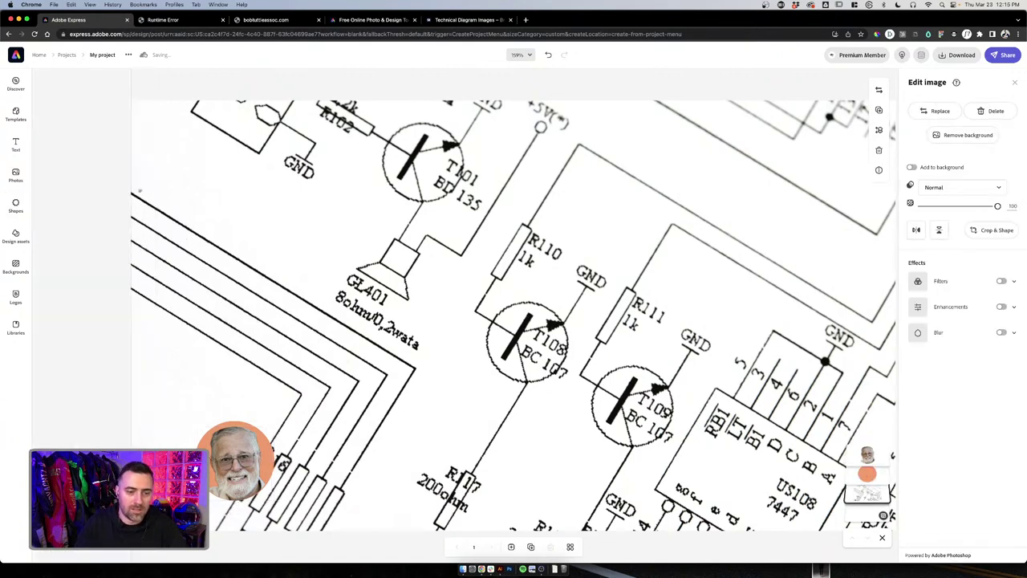
pyautogui.click(867, 474)
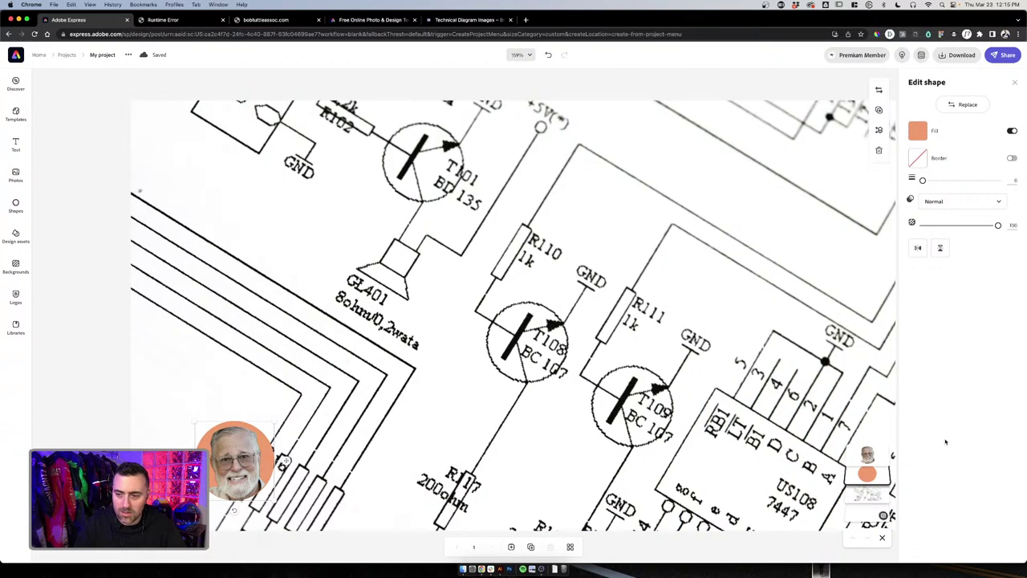
pyautogui.click(868, 455)
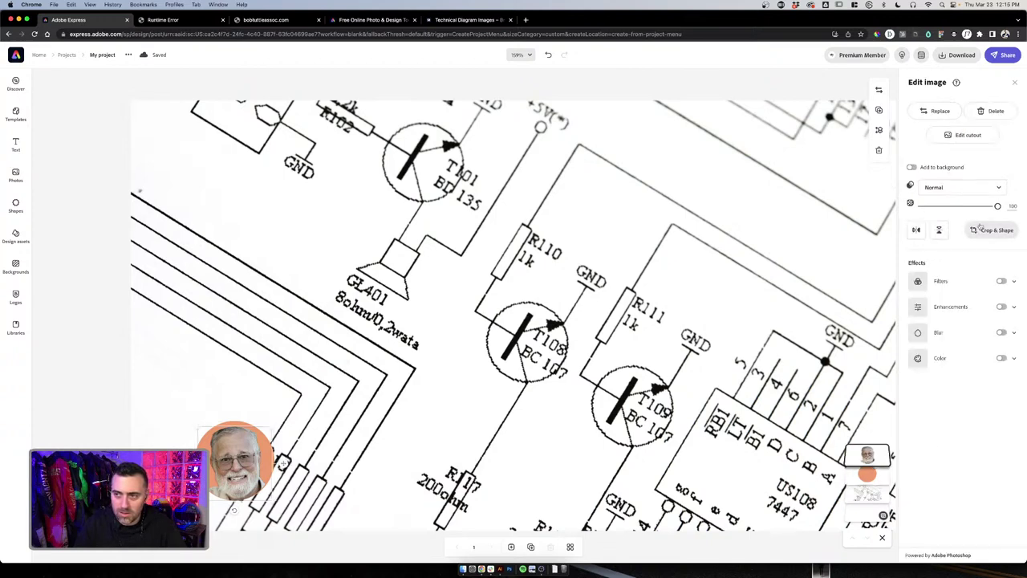
pyautogui.click(869, 472)
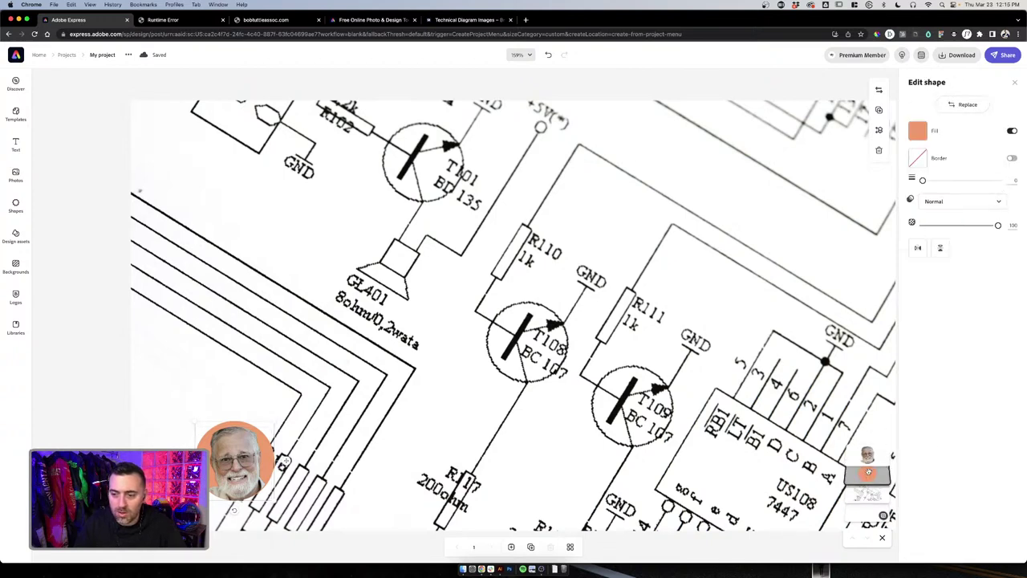
pyautogui.click(868, 456)
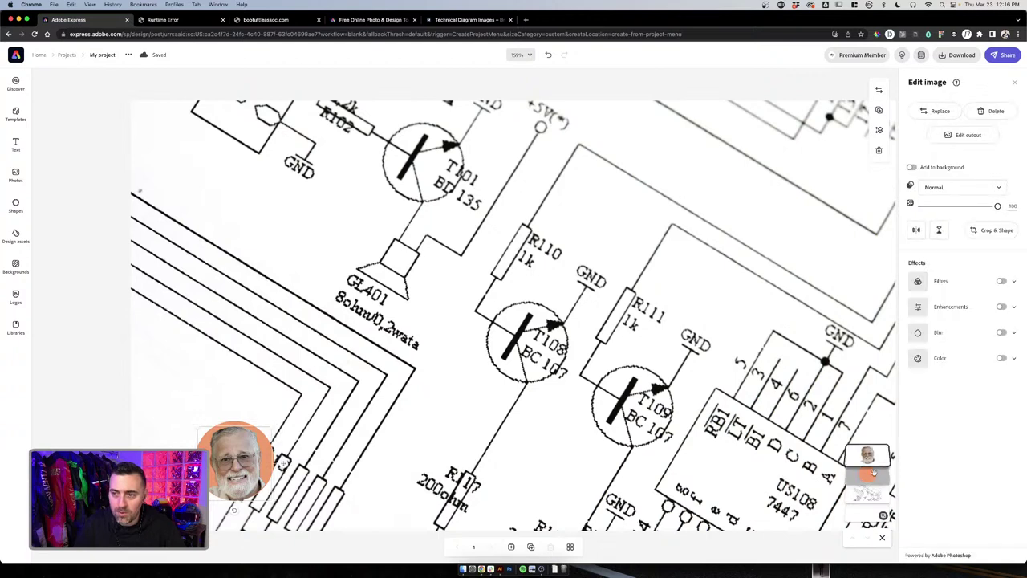
pyautogui.click(871, 471)
pyautogui.click(868, 456)
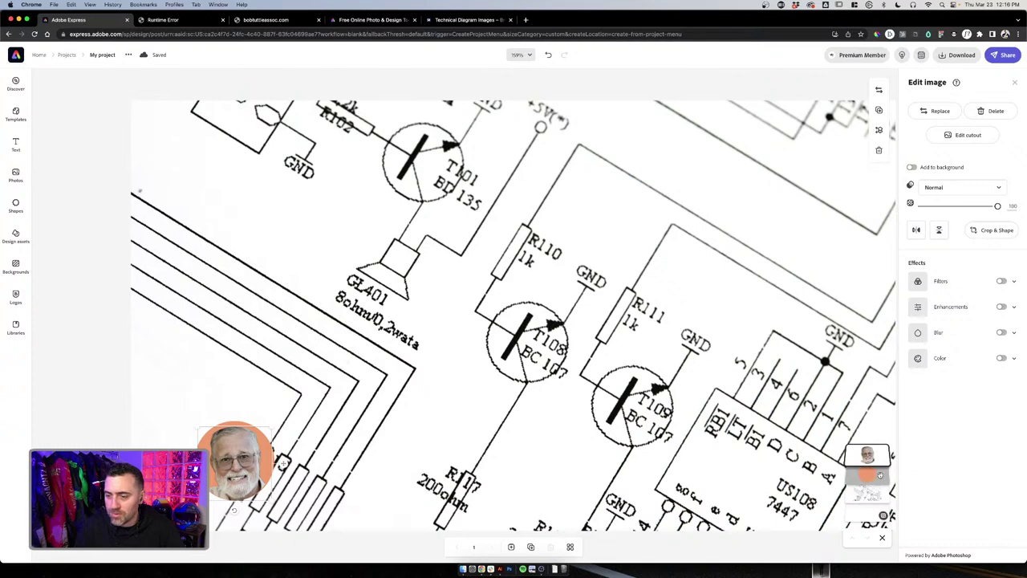
pyautogui.click(880, 474)
pyautogui.click(880, 460)
pyautogui.click(875, 477)
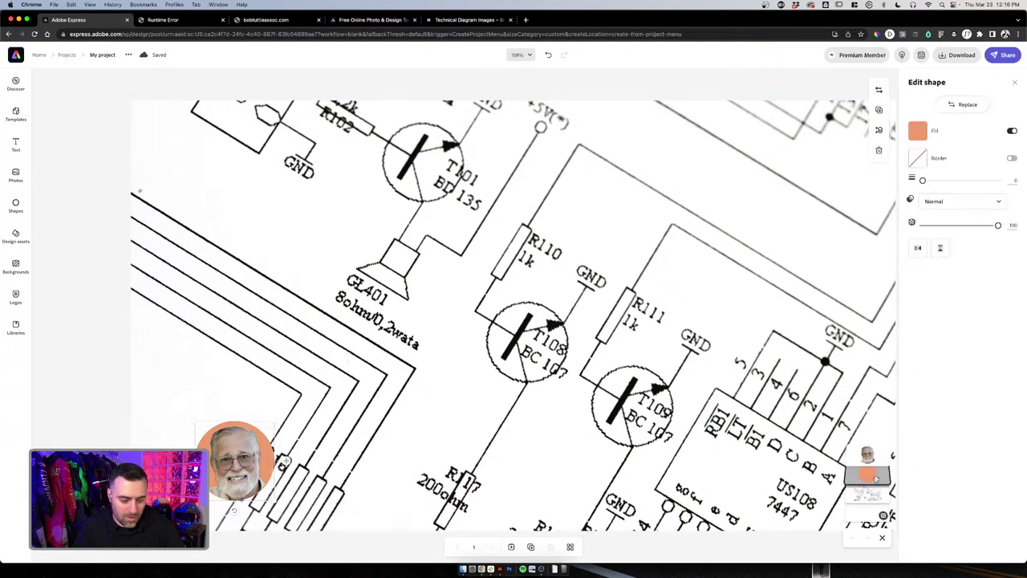
pyautogui.click(869, 462)
pyautogui.click(870, 472)
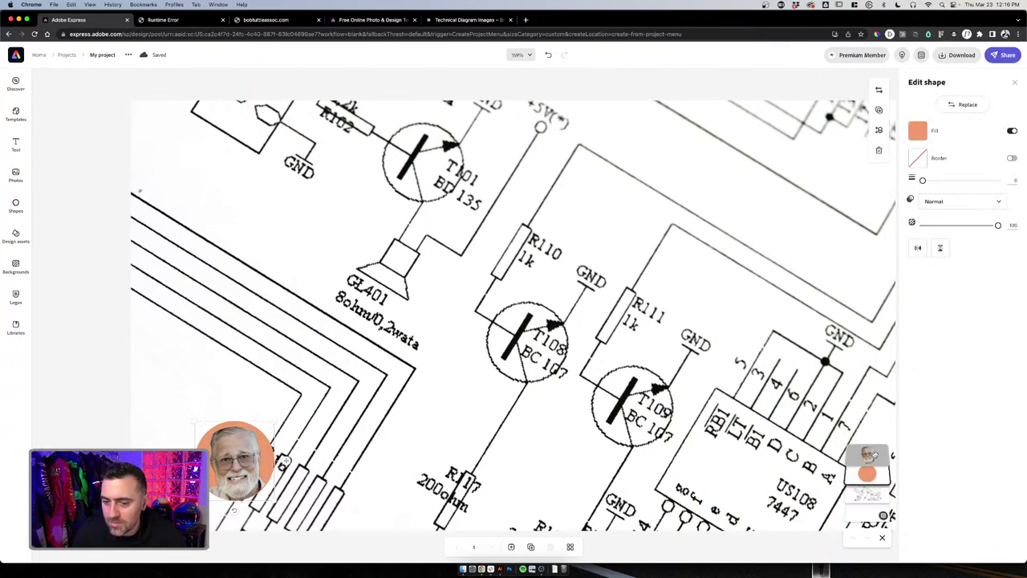
pyautogui.click(874, 455)
pyautogui.click(869, 455)
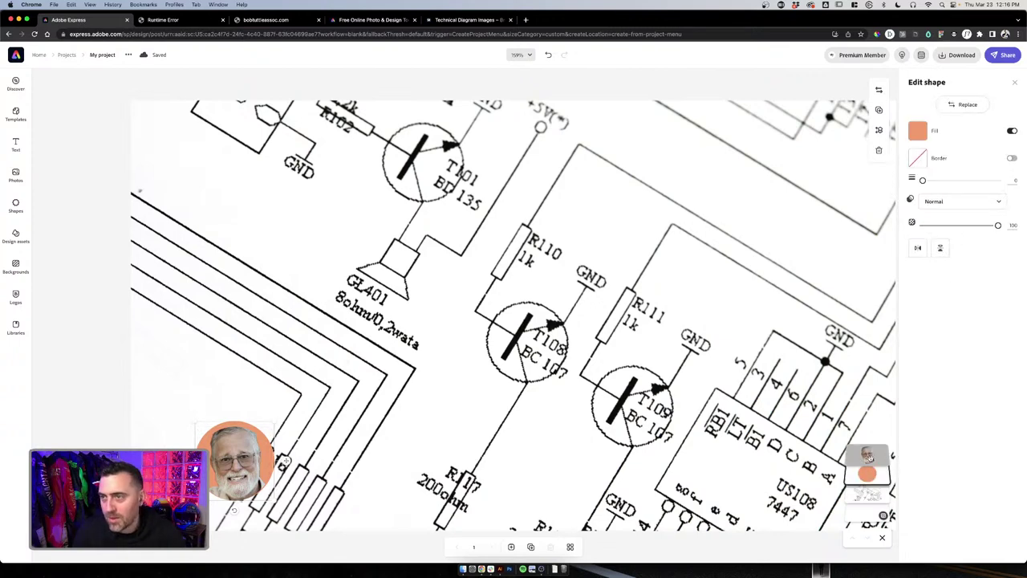
pyautogui.click(867, 456)
pyautogui.click(867, 473)
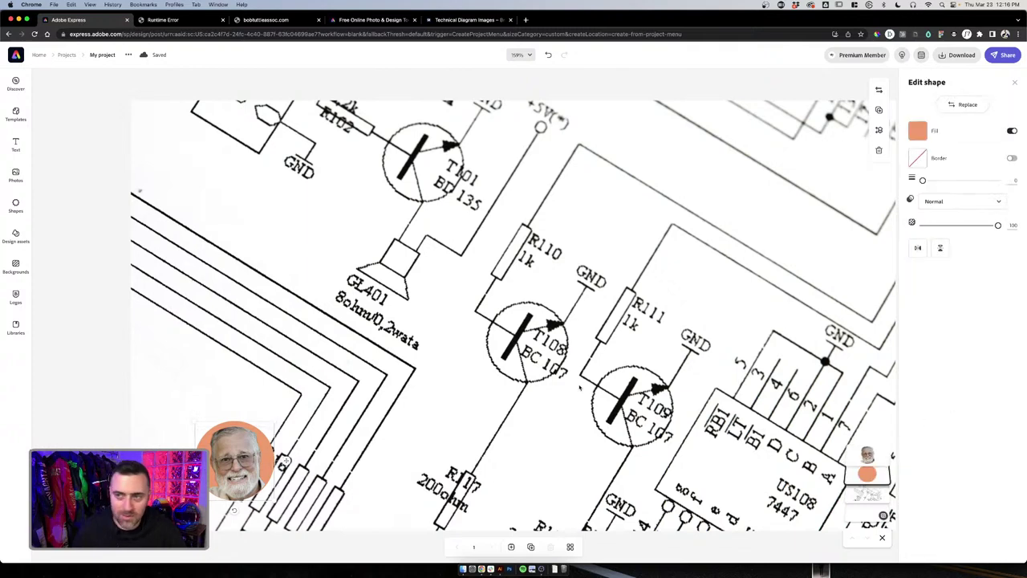
pyautogui.click(206, 445)
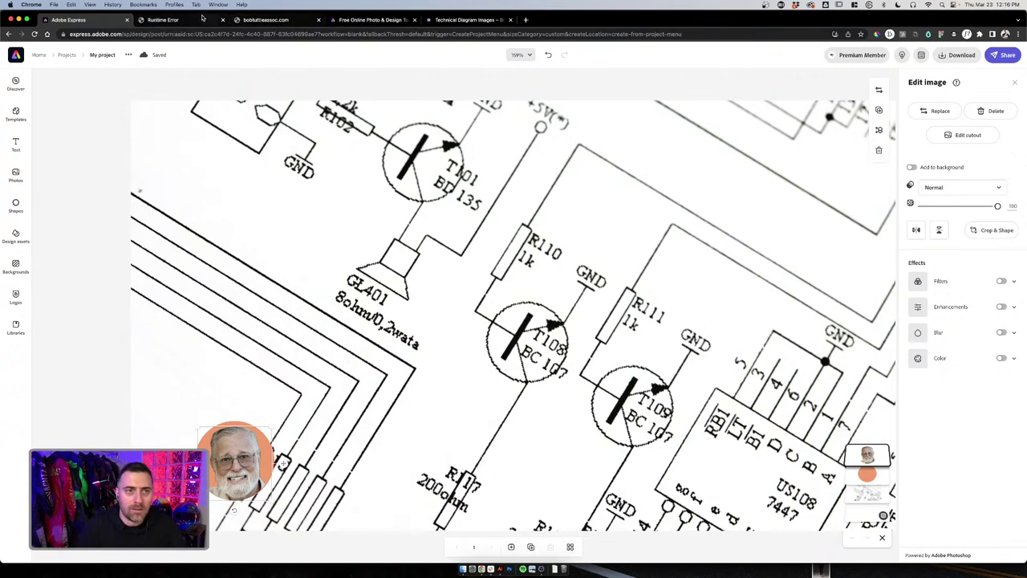
pyautogui.click(164, 19)
# Reload the website and scroll down to the lab video grid and bio
pyautogui.click(35, 33)
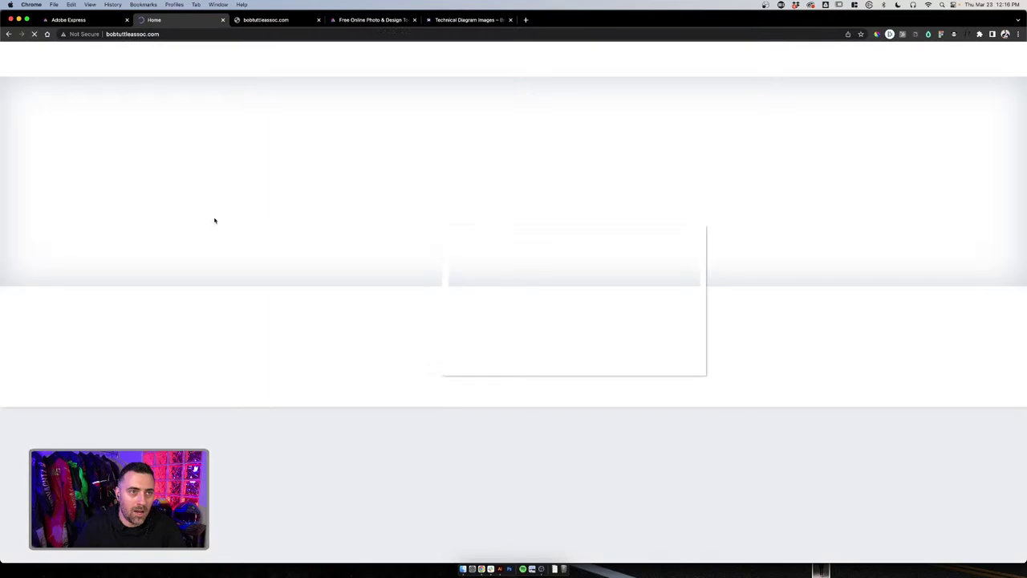
pyautogui.scroll(-2, 214, 221)
pyautogui.scroll(-3, 214, 221)
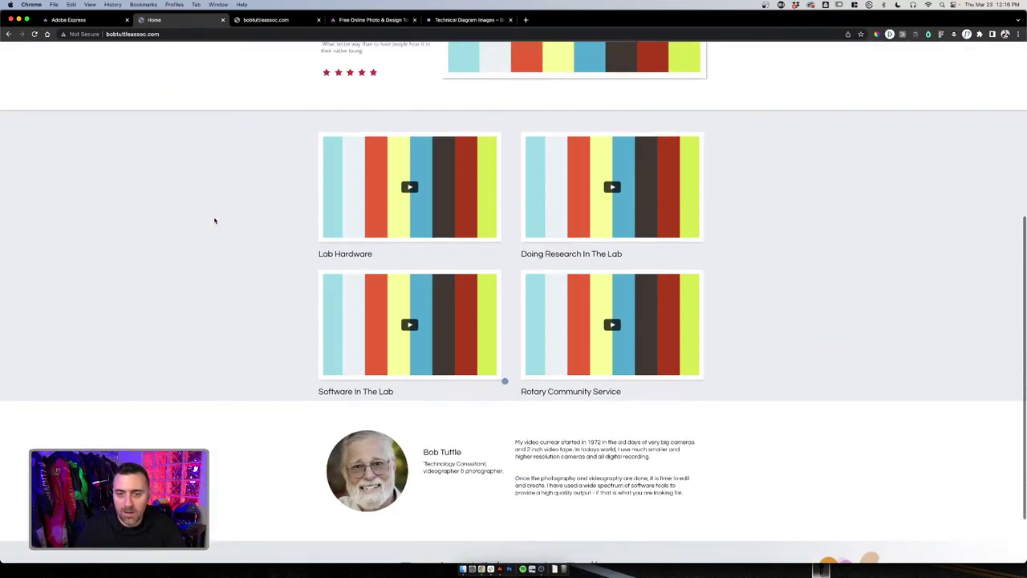
pyautogui.scroll(-2, 214, 221)
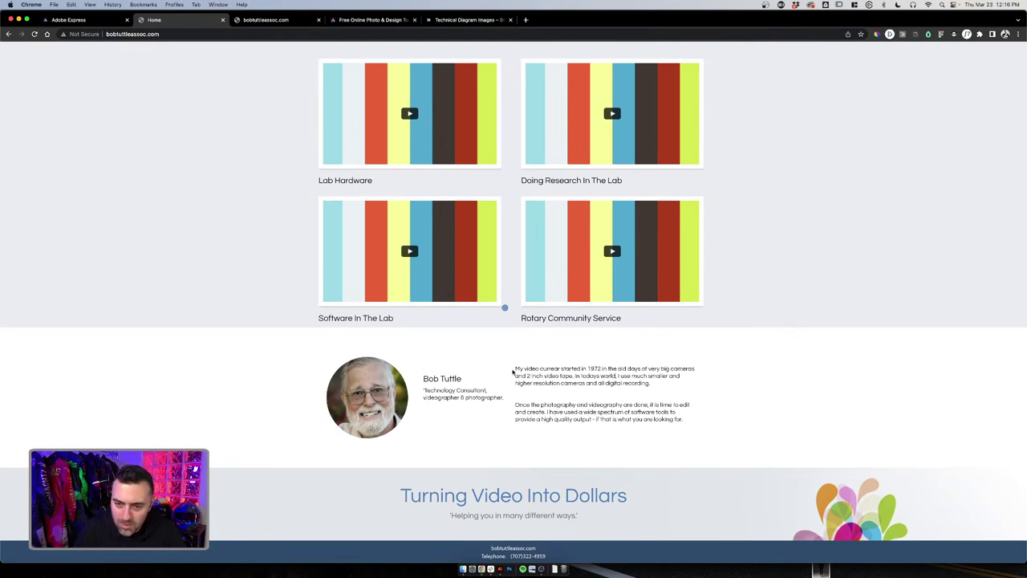
# Highlight passages of the two bio paragraphs, then return to the site's Home tab
pyautogui.moveTo(564, 367); pyautogui.dragTo(602, 369)
pyautogui.click(603, 370)
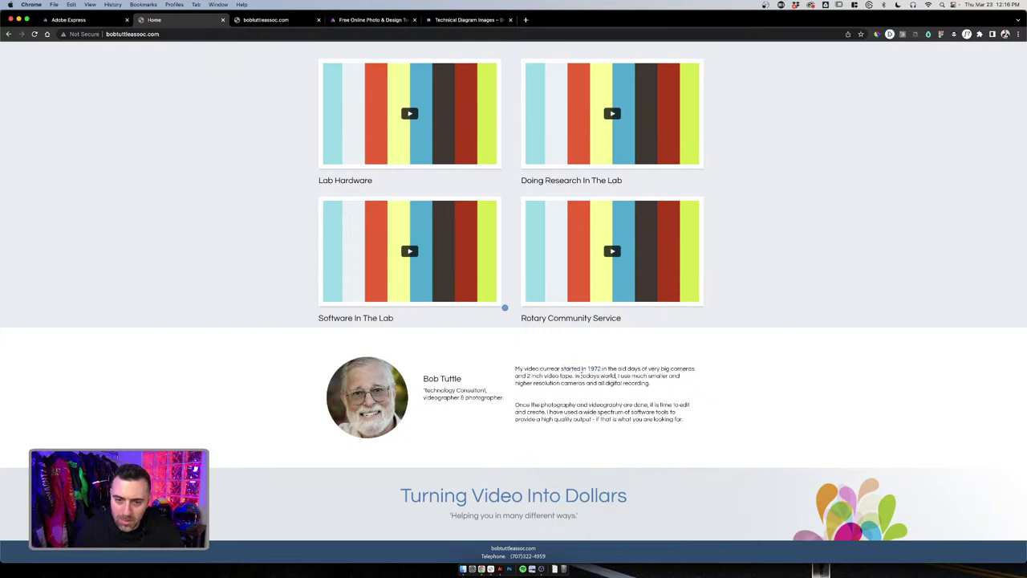
pyautogui.moveTo(515, 374); pyautogui.dragTo(658, 385)
pyautogui.click(609, 386)
pyautogui.click(660, 385)
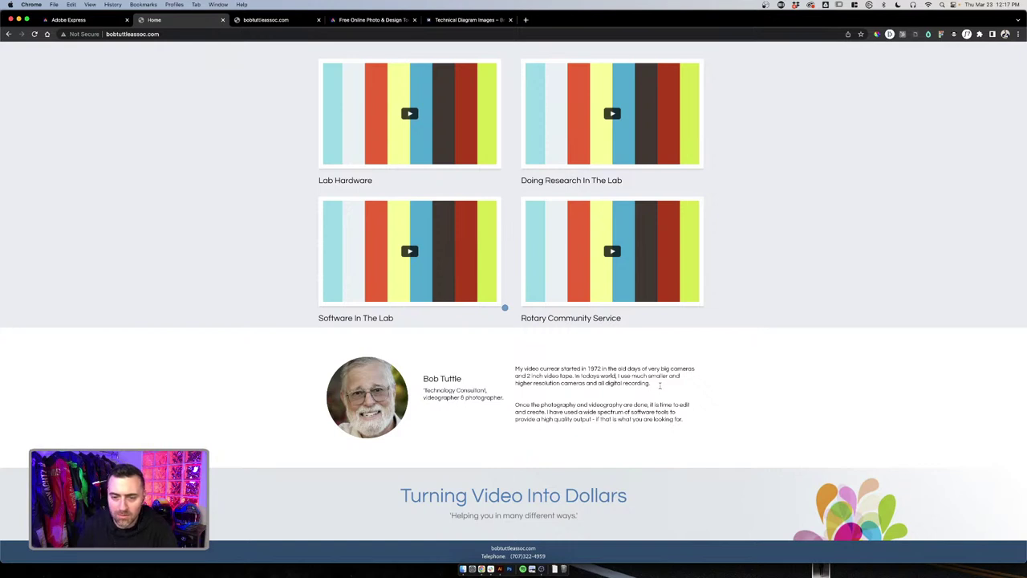
pyautogui.moveTo(683, 419); pyautogui.dragTo(507, 368)
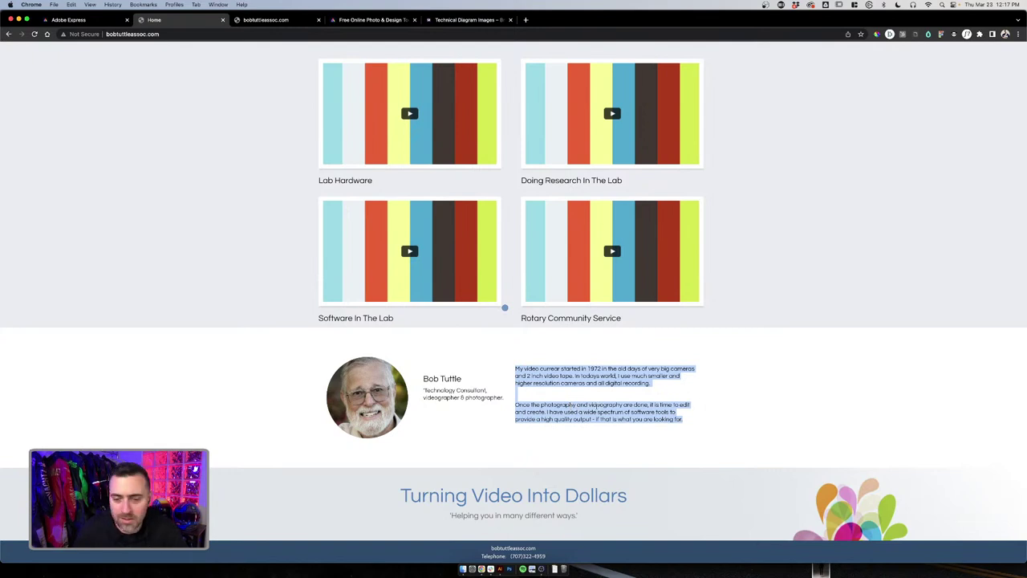
pyautogui.click(608, 405)
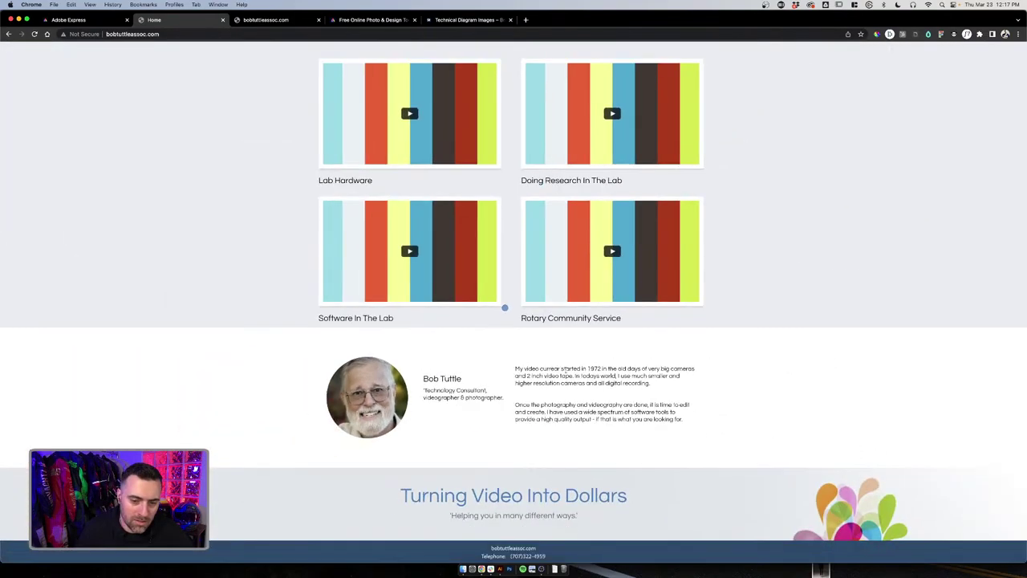
pyautogui.scroll(1, 561, 362)
pyautogui.click(269, 20)
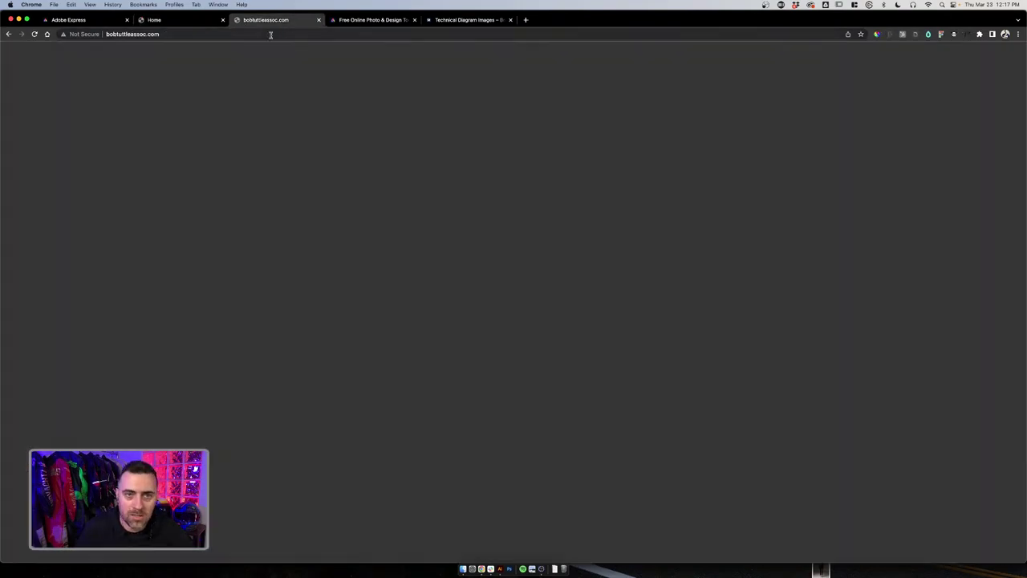
pyautogui.click(180, 20)
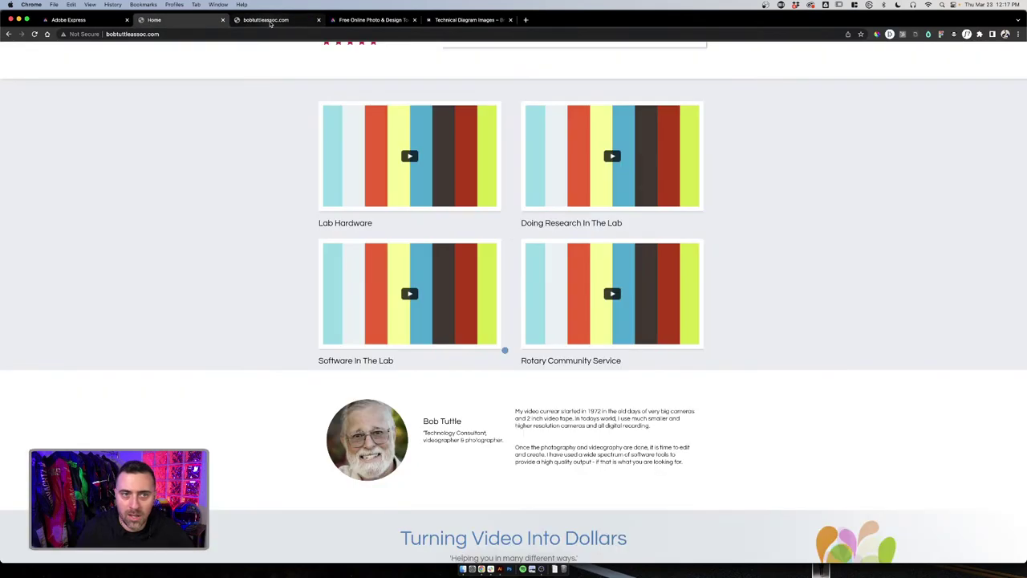
# Screenshot the printer from the Lab Hardware video's Mono Printer slide, then return to Adobe Express
pyautogui.click(413, 156)
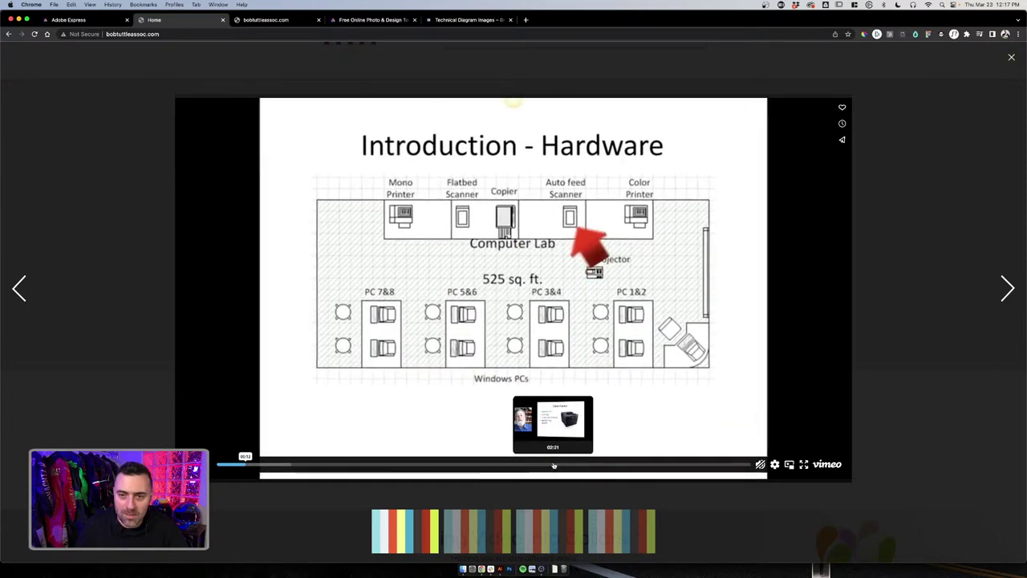
pyautogui.click(455, 465)
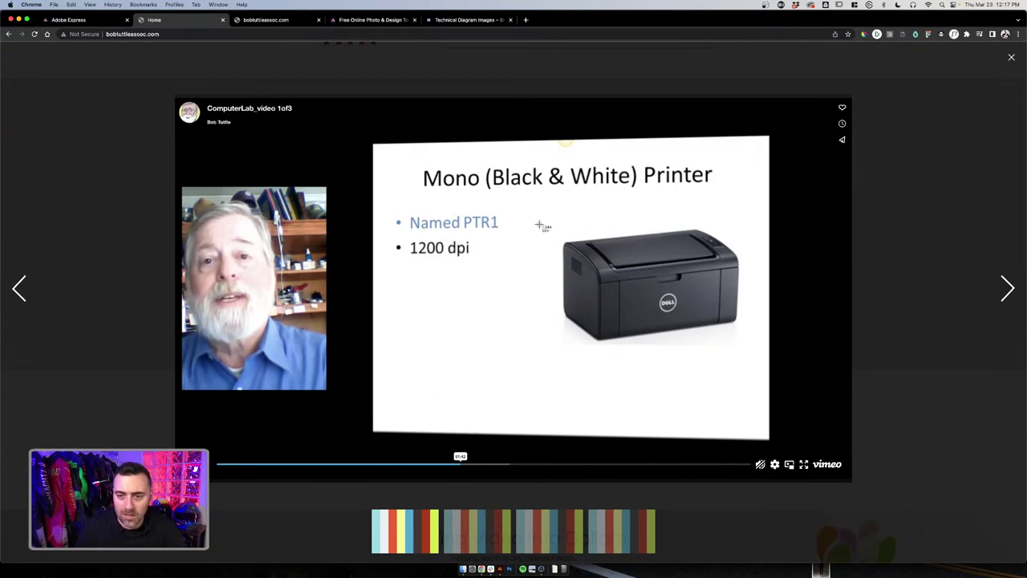
pyautogui.moveTo(544, 223); pyautogui.dragTo(748, 350)
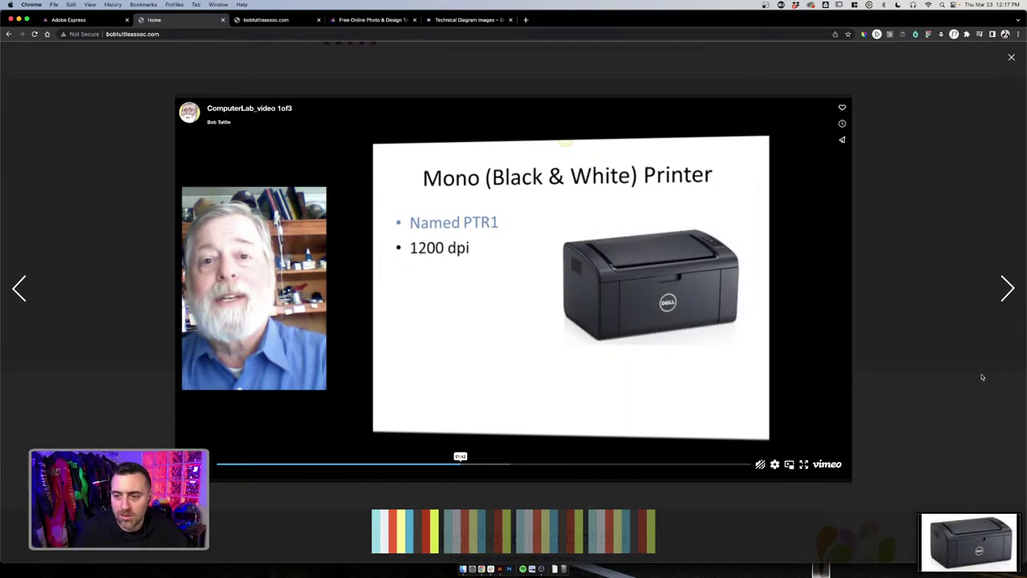
pyautogui.press('Right')
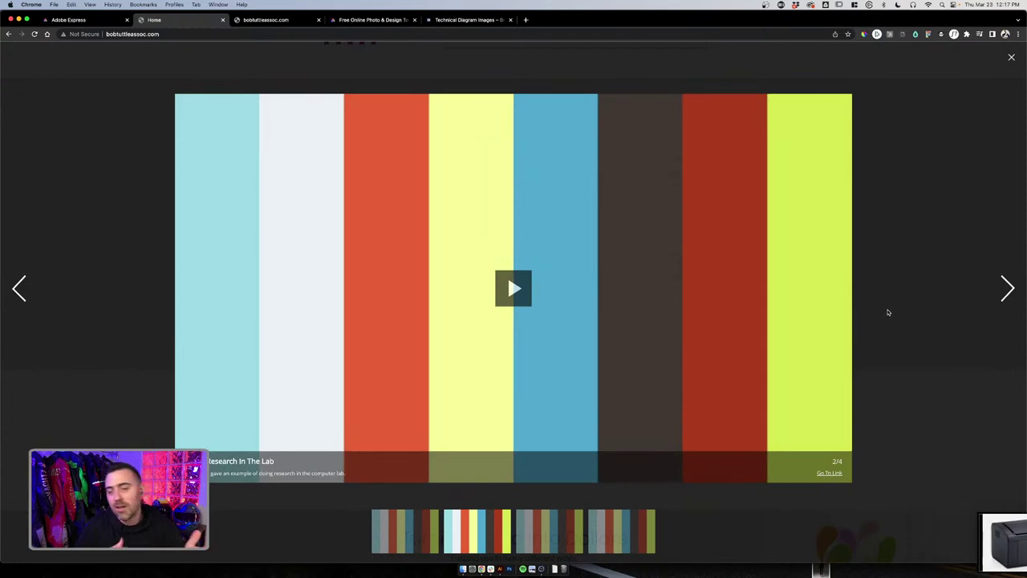
pyautogui.click(69, 20)
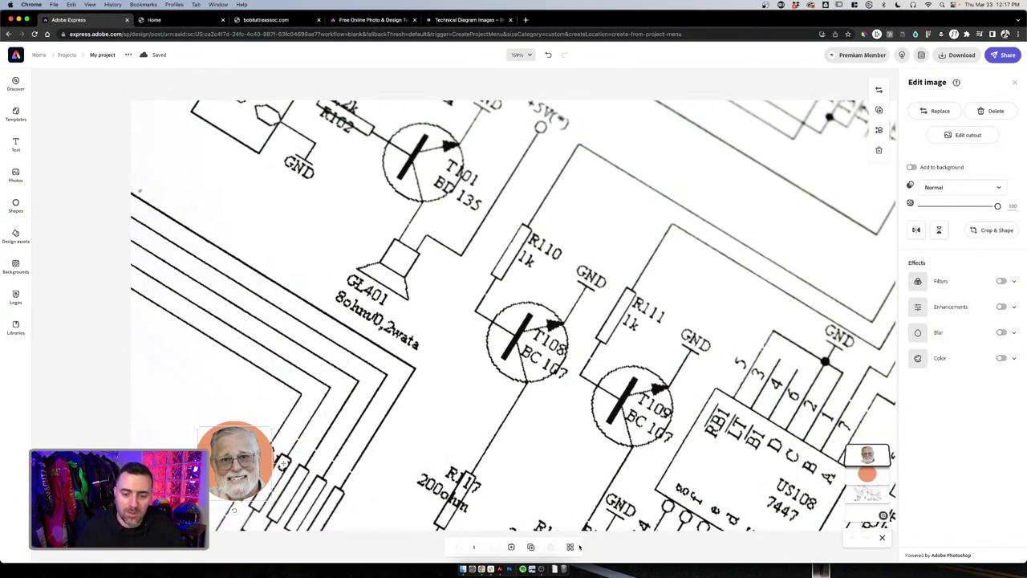
# Add a blank same-size second page and search stock photos for 'printer'
pyautogui.click(512, 547)
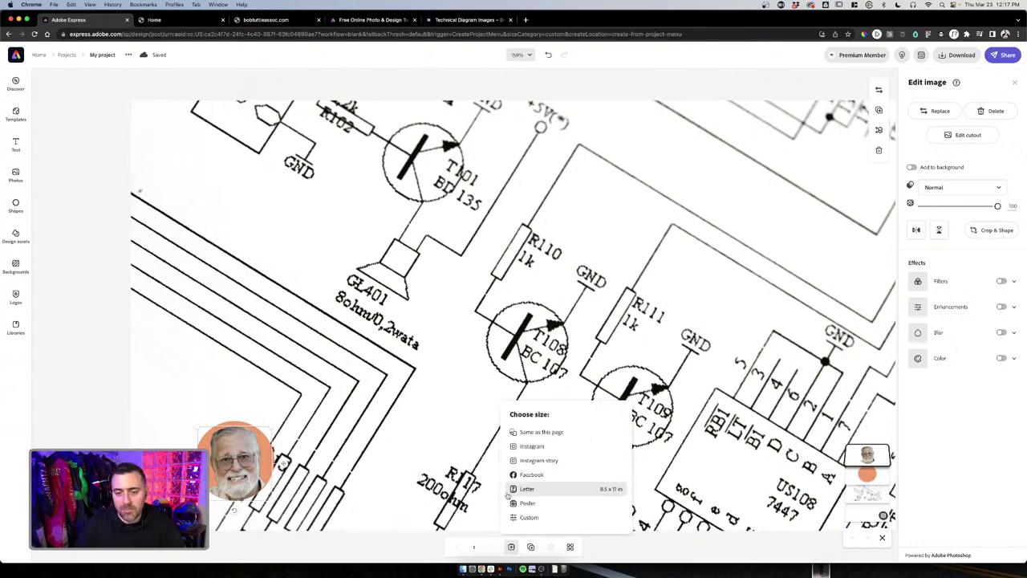
pyautogui.click(537, 432)
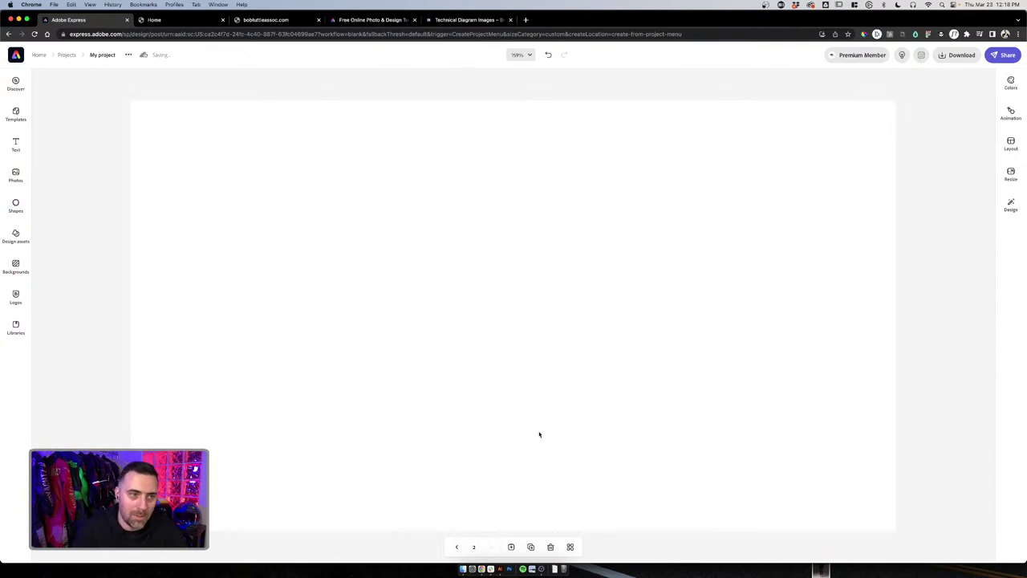
pyautogui.click(15, 175)
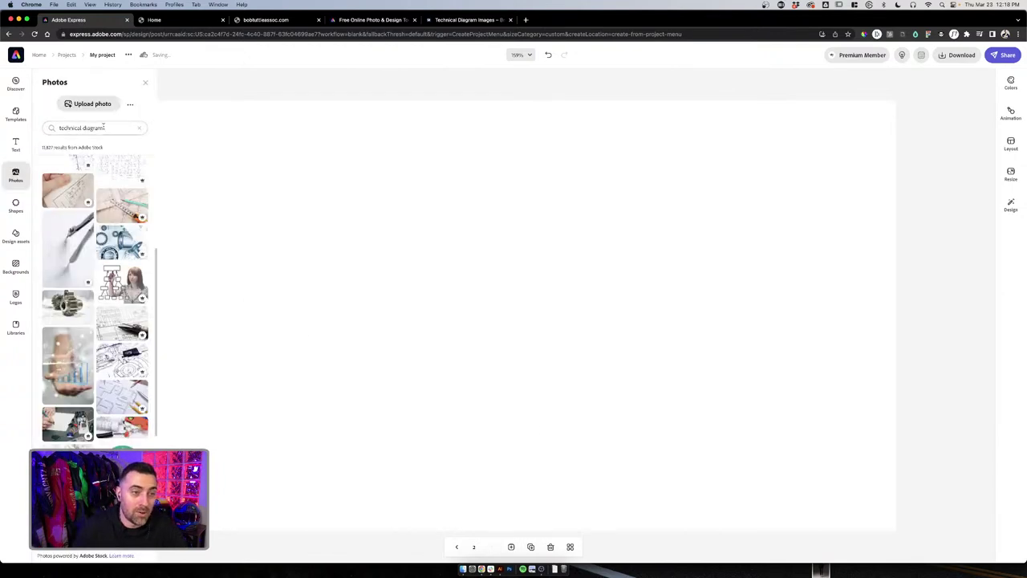
pyautogui.tripleClick(43, 126)
pyautogui.write('printer')
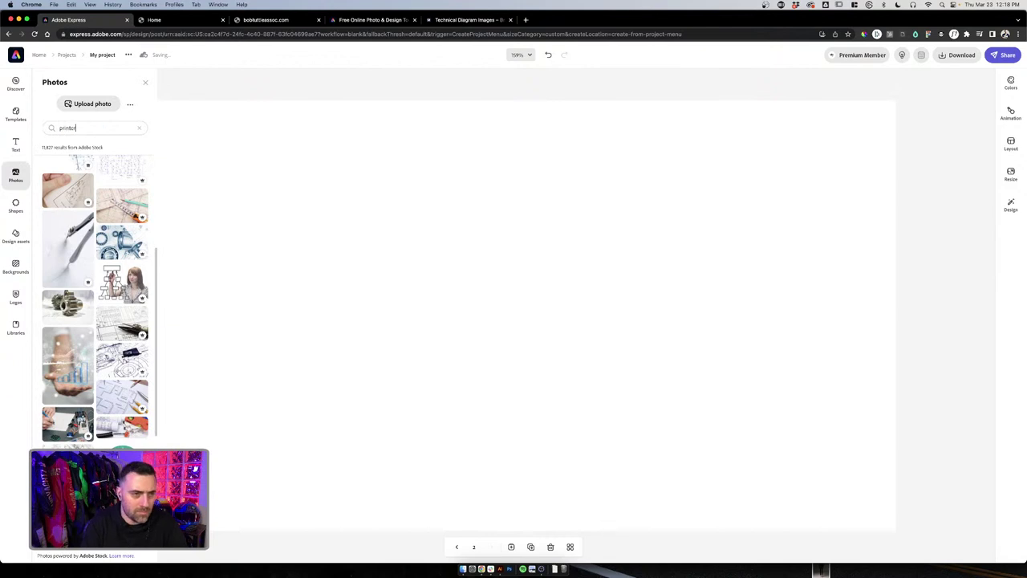
pyautogui.press('Return')
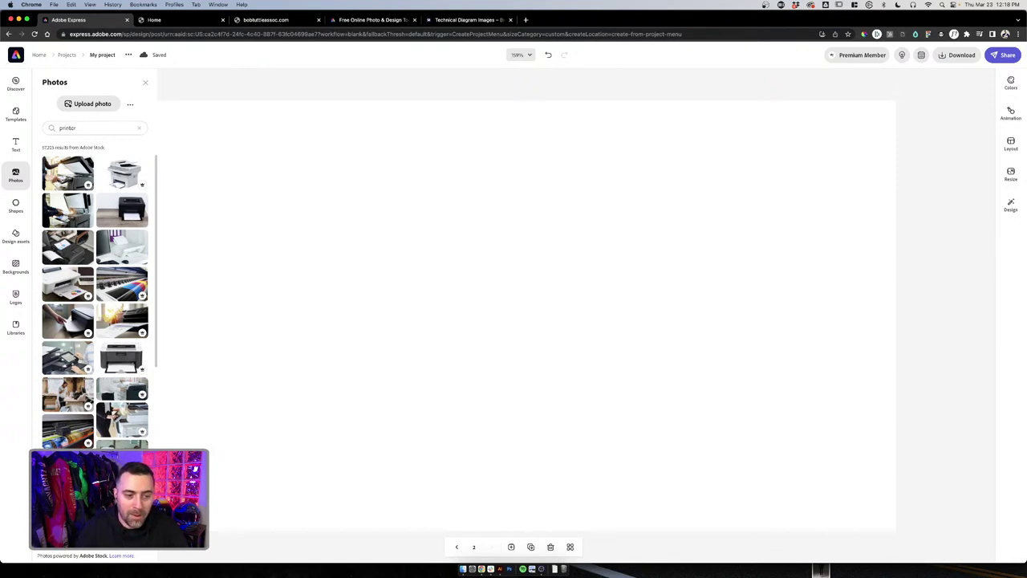
# Add the stock photo of a woman with her head in a copier to page 2
pyautogui.click(67, 321)
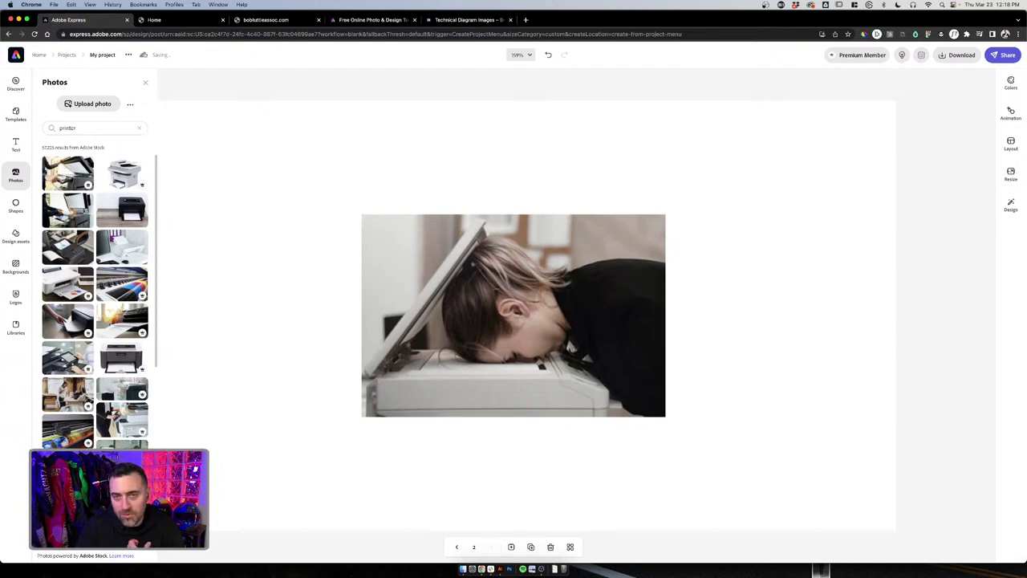
pyautogui.click(476, 341)
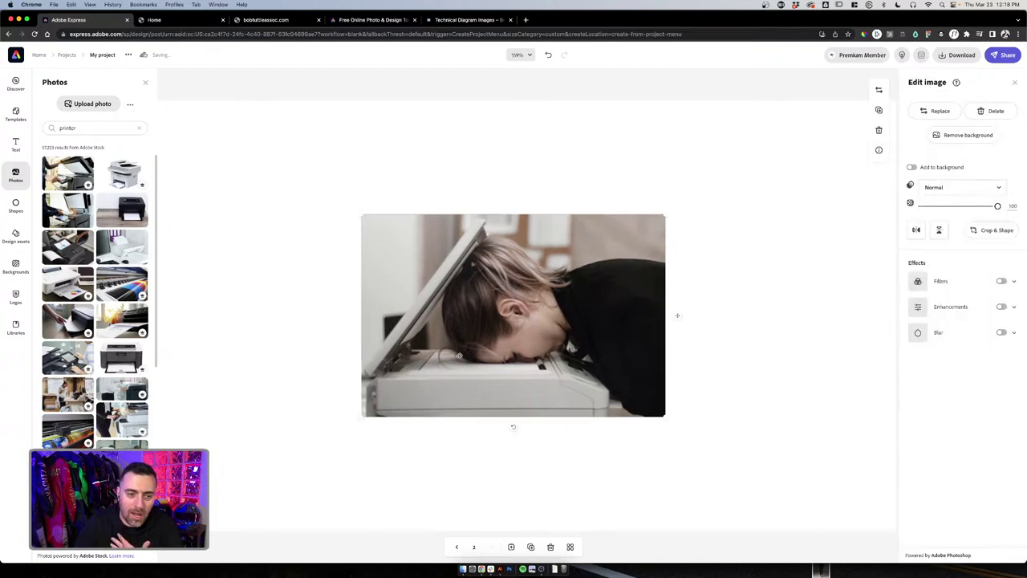
pyautogui.click(305, 385)
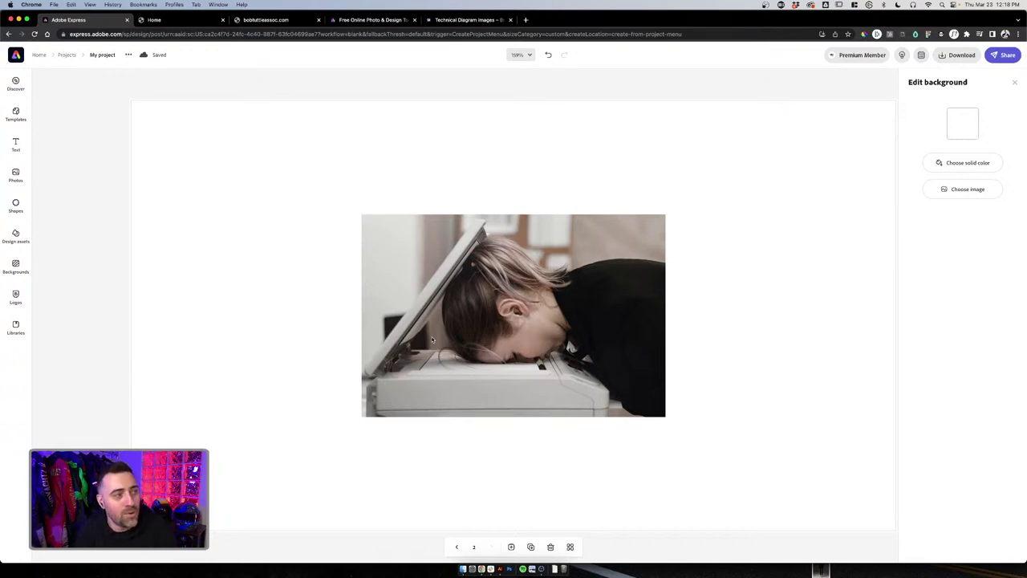
# Enlarge and reposition the copier photo until it fills most of page 2
pyautogui.click(434, 339)
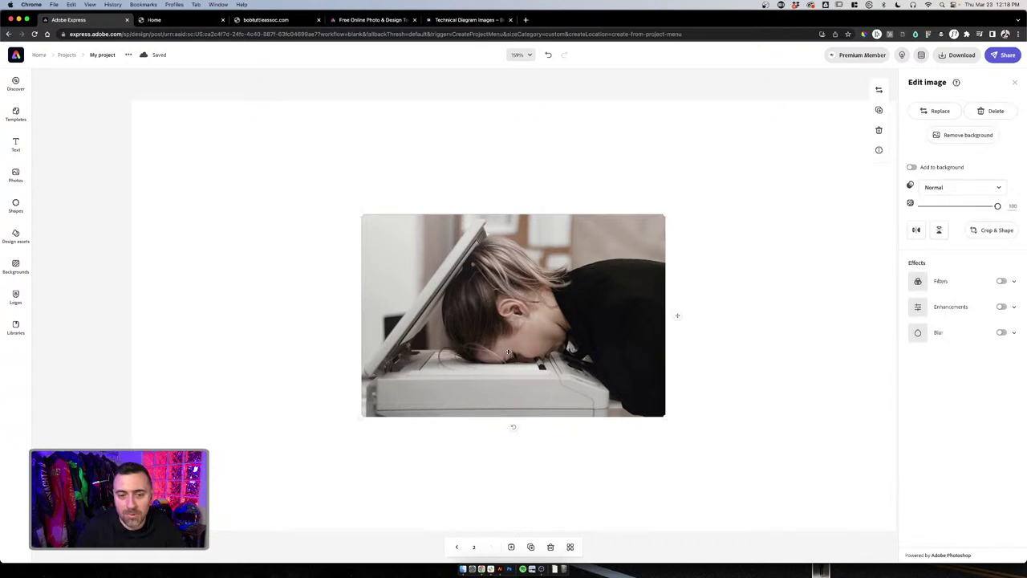
pyautogui.moveTo(665, 214); pyautogui.dragTo(776, 138)
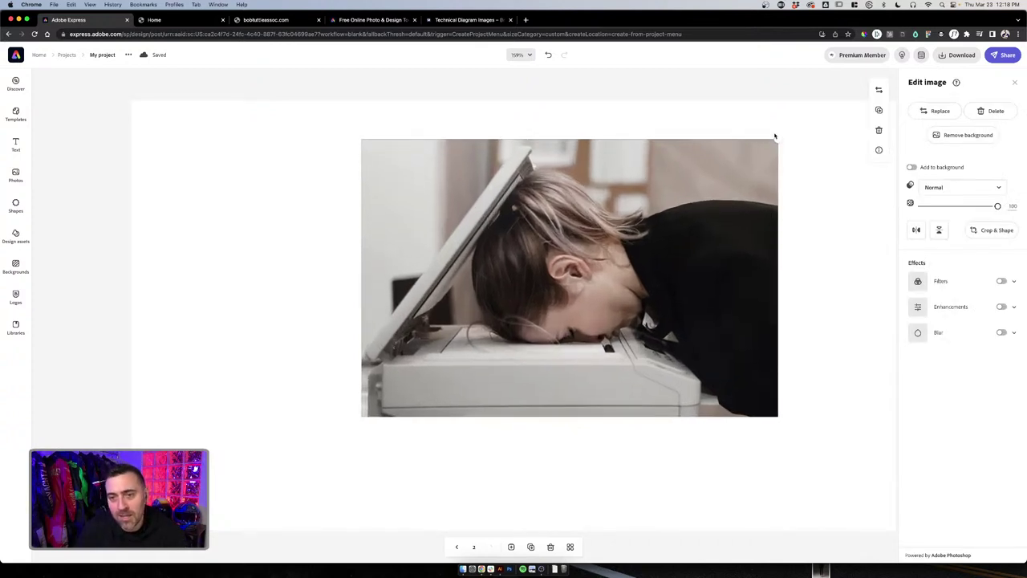
pyautogui.moveTo(693, 231); pyautogui.dragTo(635, 248)
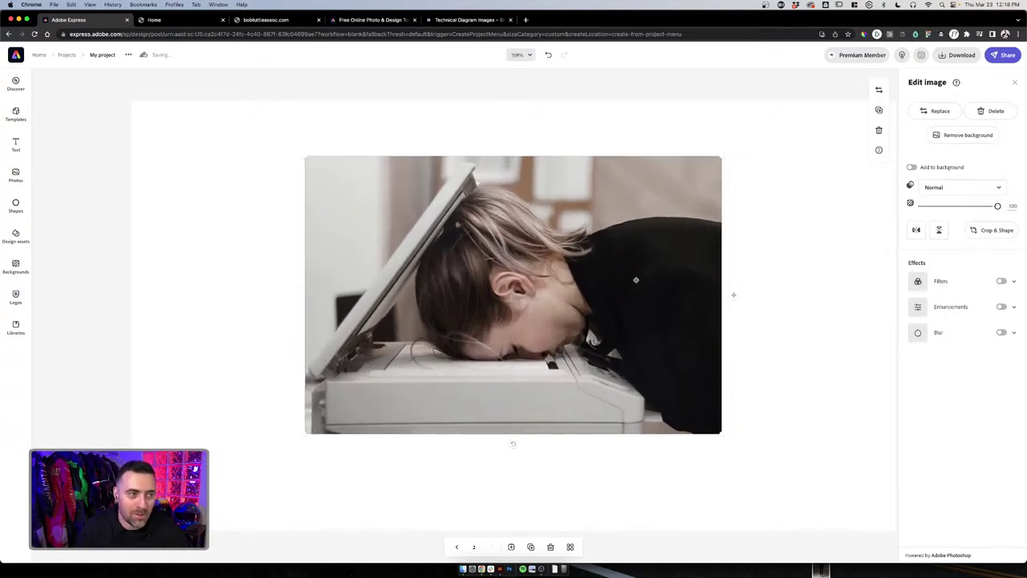
pyautogui.click(753, 273)
pyautogui.click(629, 302)
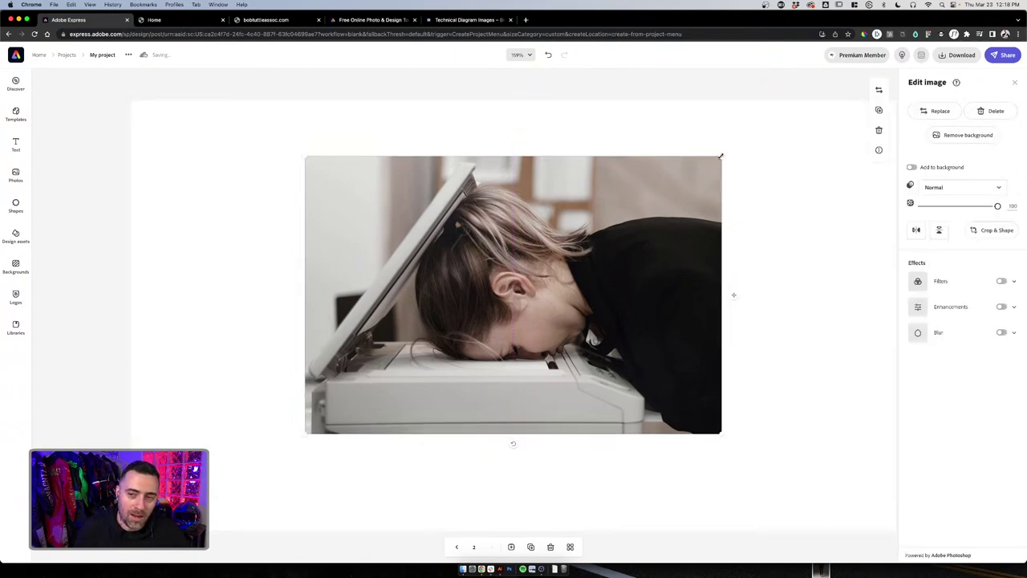
pyautogui.moveTo(720, 157); pyautogui.dragTo(811, 99)
pyautogui.moveTo(708, 184); pyautogui.dragTo(663, 239)
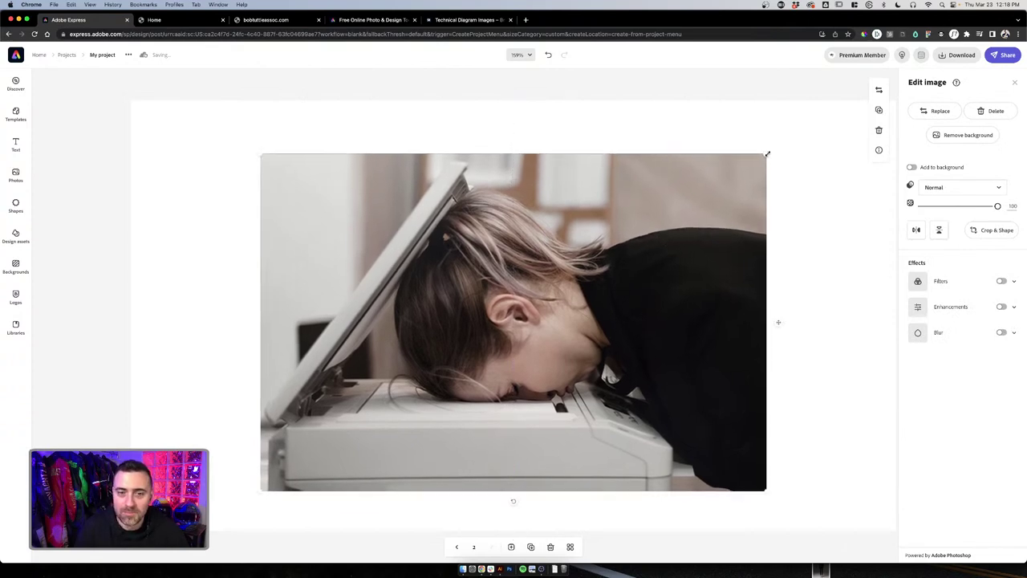
pyautogui.moveTo(767, 154); pyautogui.dragTo(844, 101)
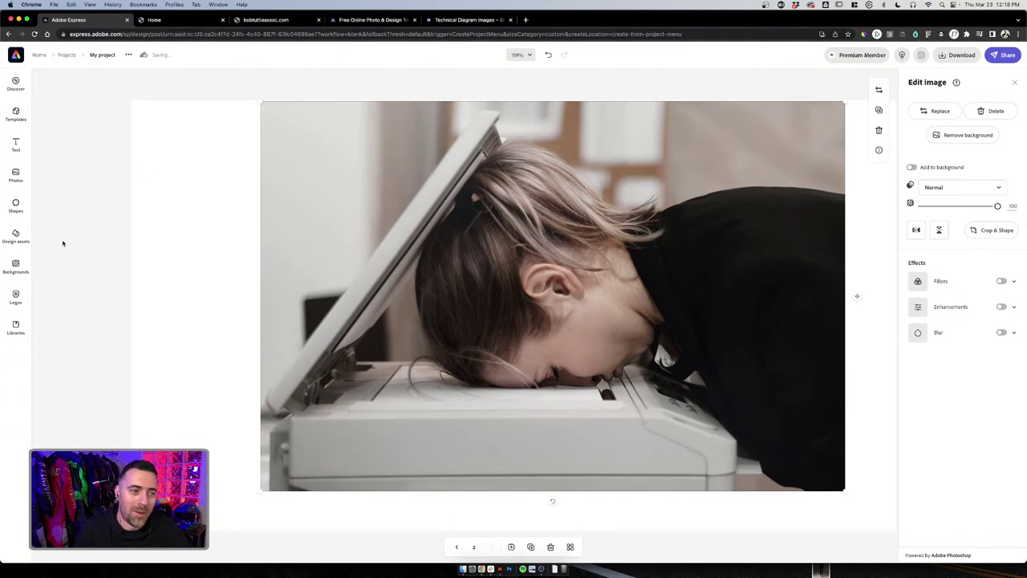
# Search the templates for 'printer', preview the first printer template, and dismiss the multiple-pages prompt
pyautogui.click(21, 125)
pyautogui.click(86, 97)
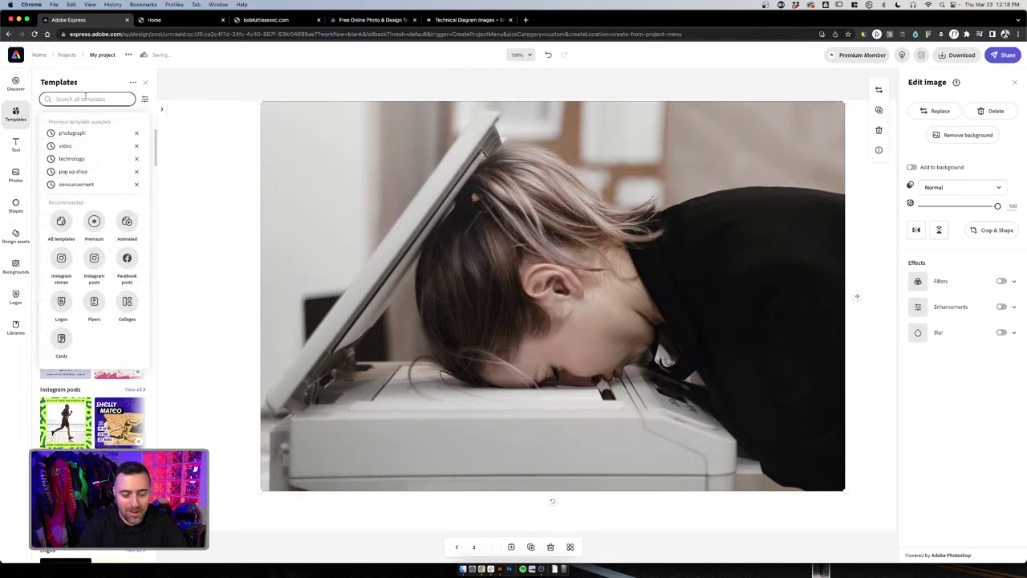
pyautogui.write('pri')
pyautogui.press('BackSpace')
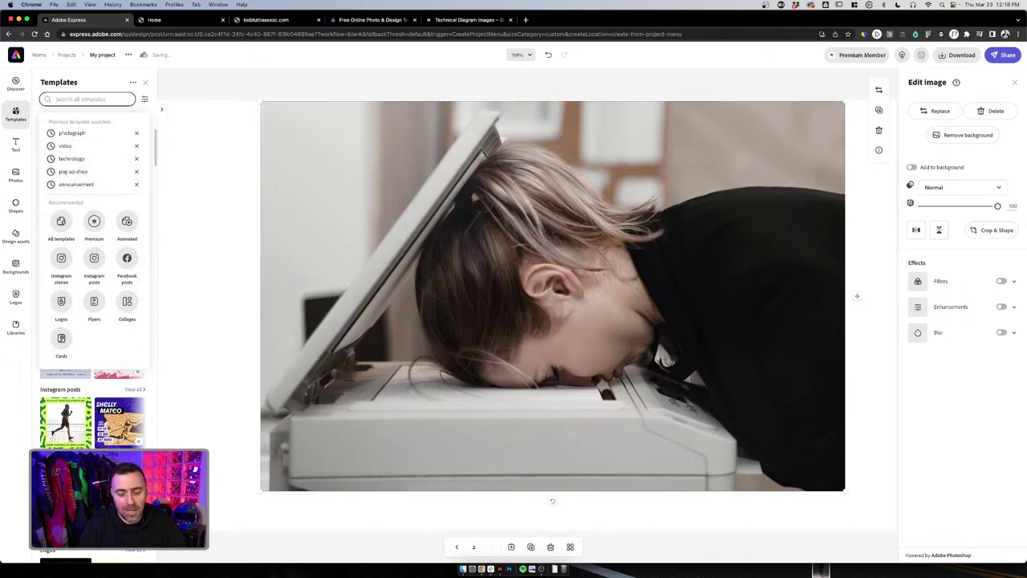
pyautogui.write('printer')
pyautogui.press('Return')
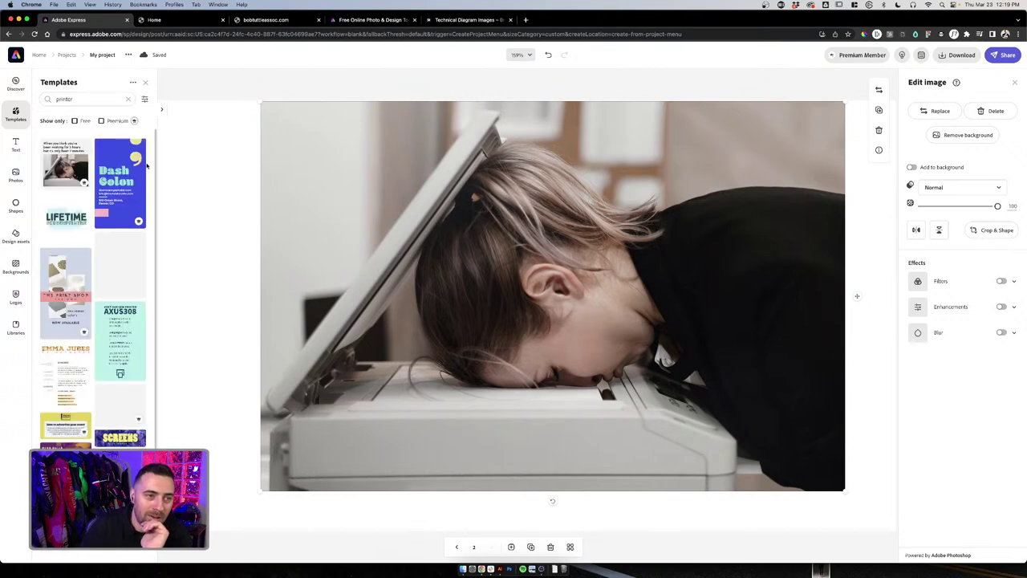
pyautogui.click(57, 161)
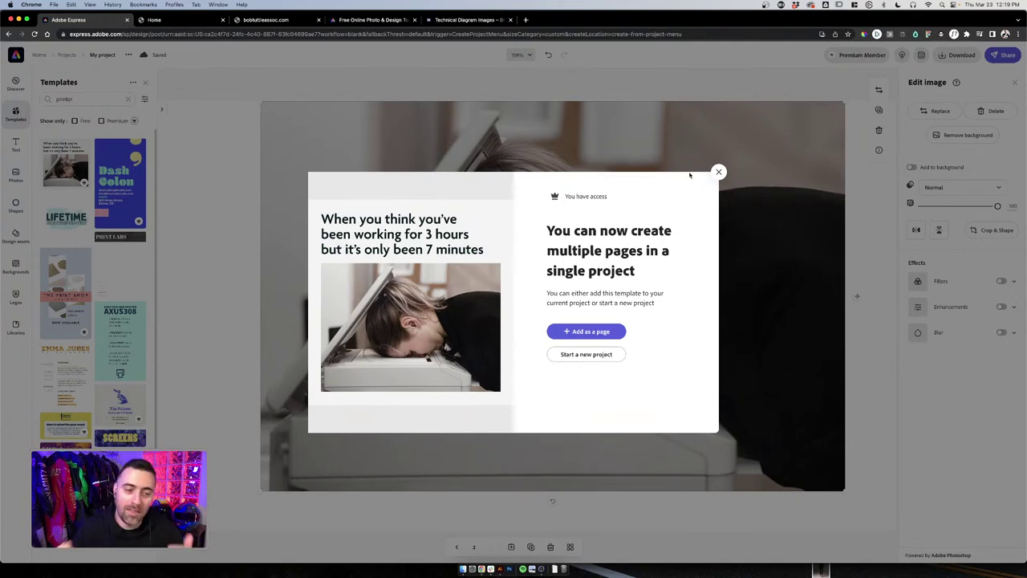
pyautogui.click(719, 171)
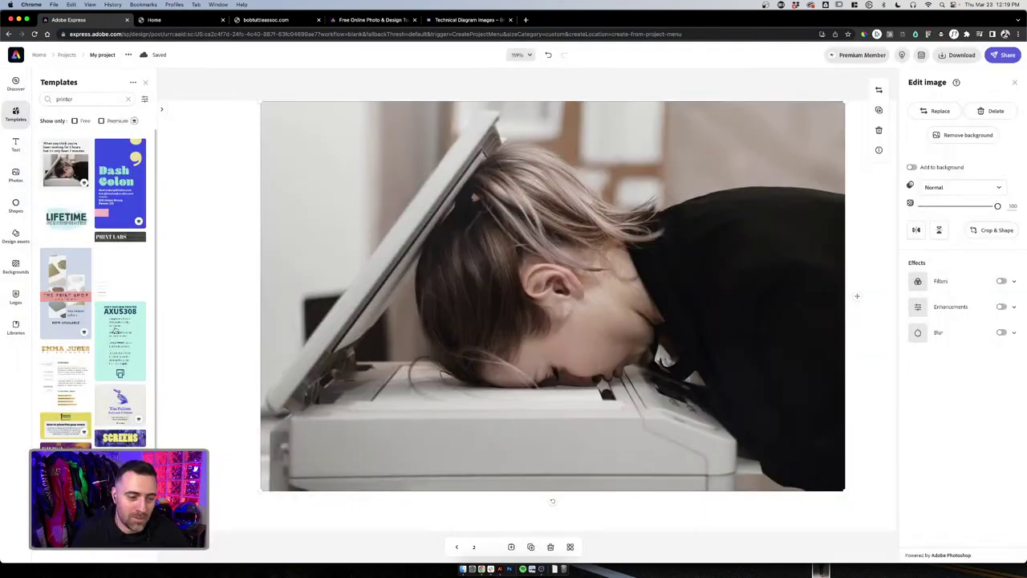
pyautogui.scroll(-1, 117, 330)
pyautogui.scroll(1, 69, 332)
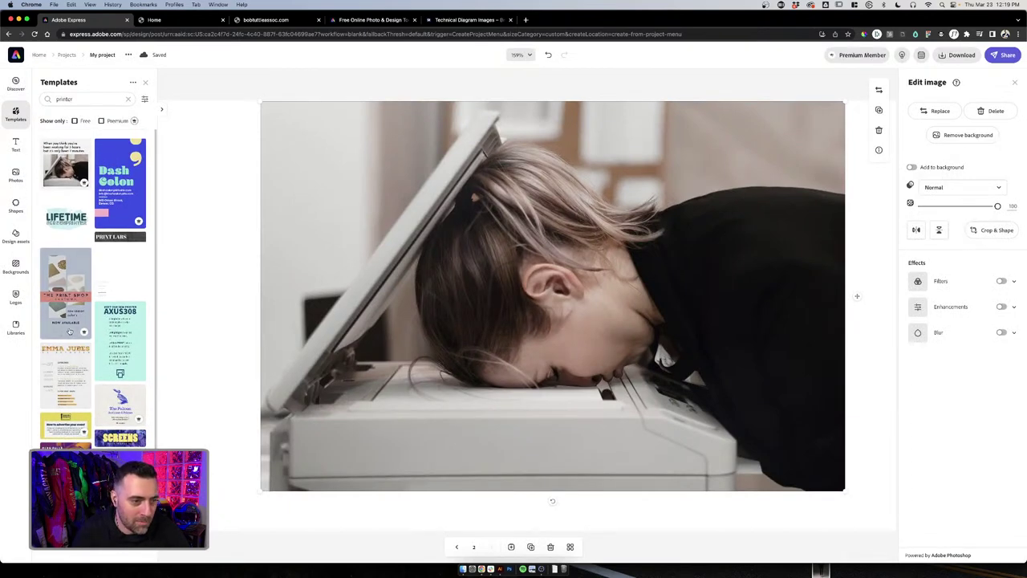
# Clear the template search, nudge the photocopier photo slightly lower, and show printer stock photos
pyautogui.click(129, 98)
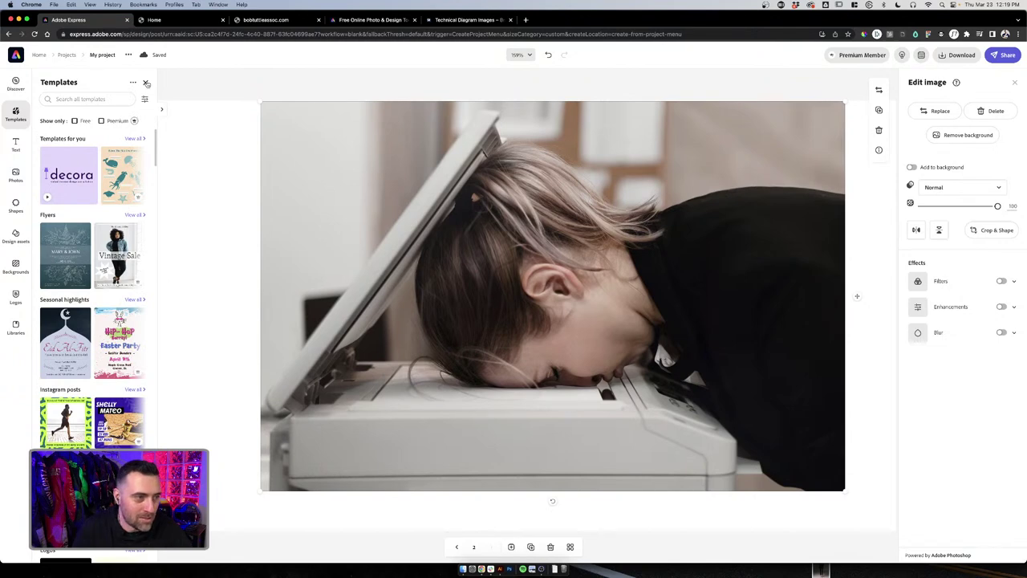
pyautogui.click(227, 249)
pyautogui.click(372, 254)
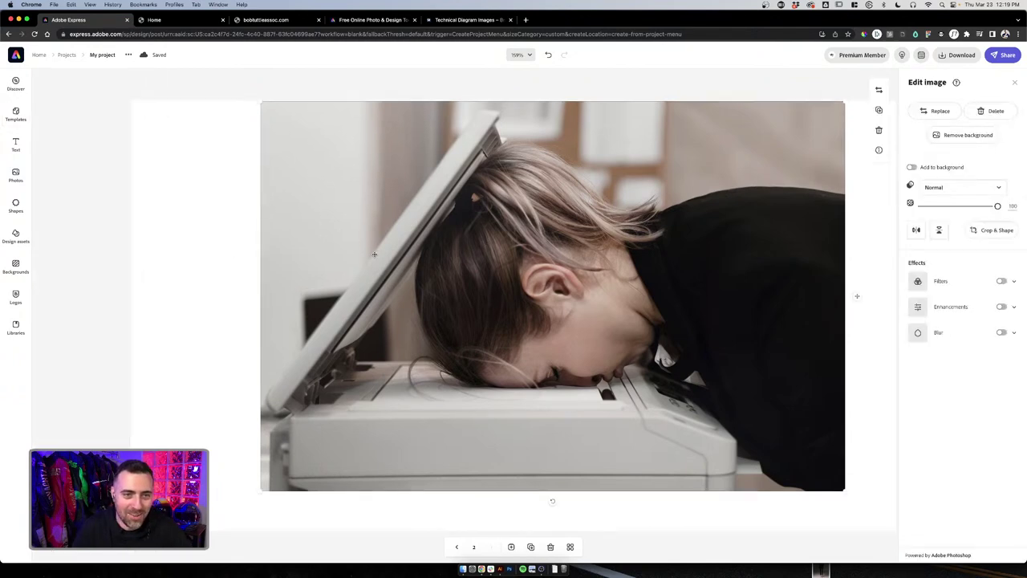
pyautogui.moveTo(404, 267); pyautogui.dragTo(404, 280)
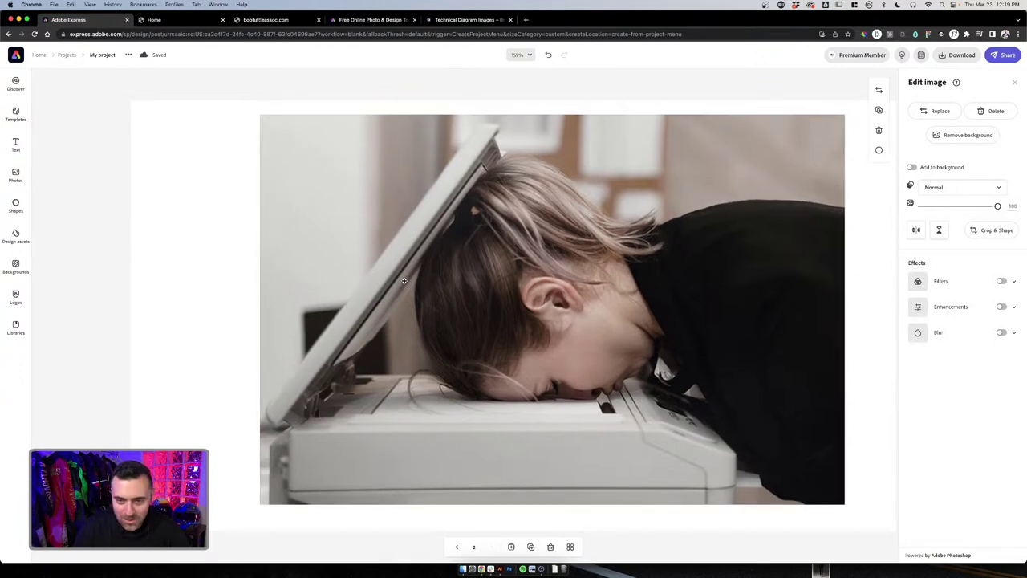
pyautogui.click(200, 277)
pyautogui.click(16, 174)
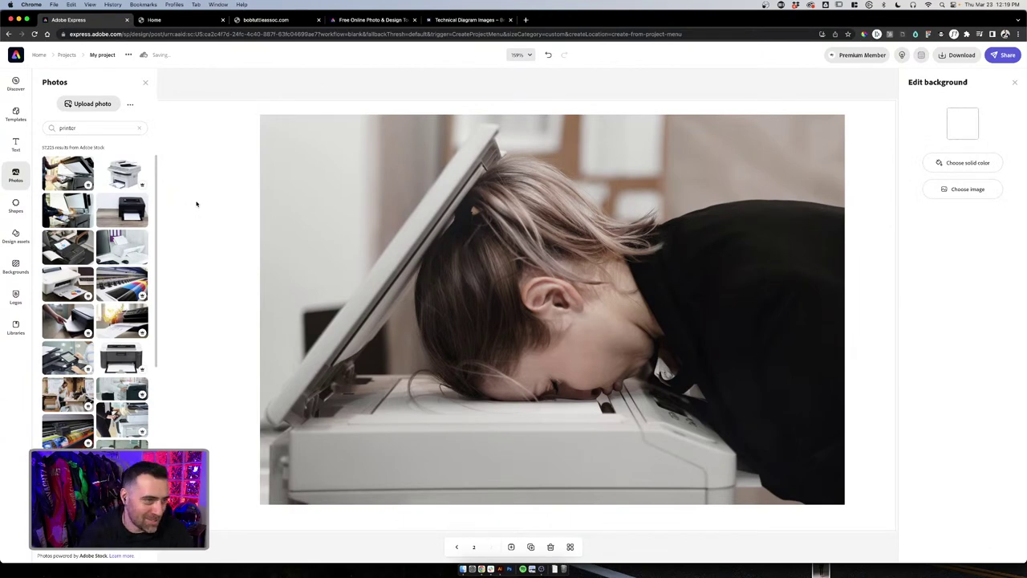
pyautogui.scroll(-5, 125, 305)
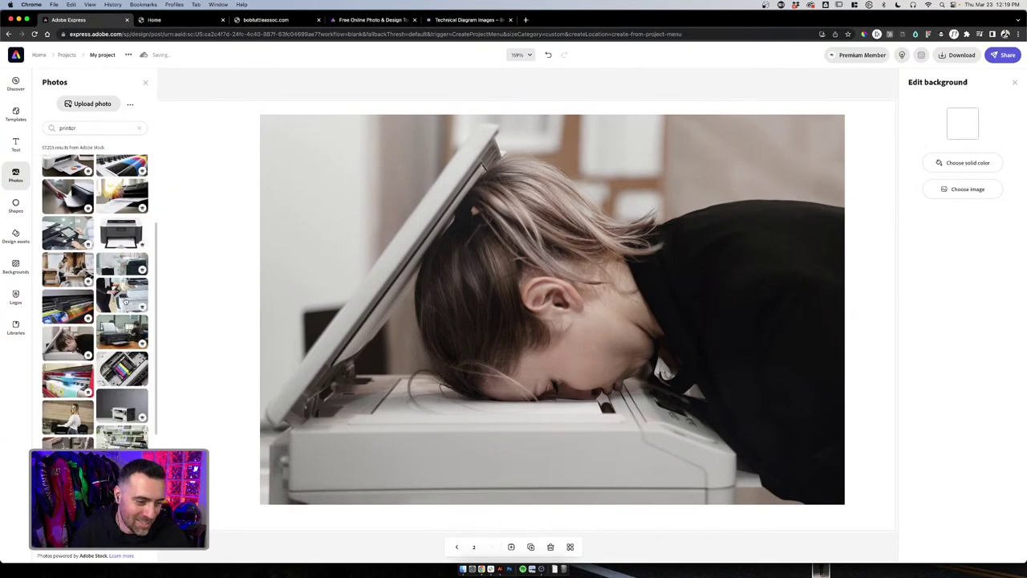
pyautogui.scroll(-1, 124, 317)
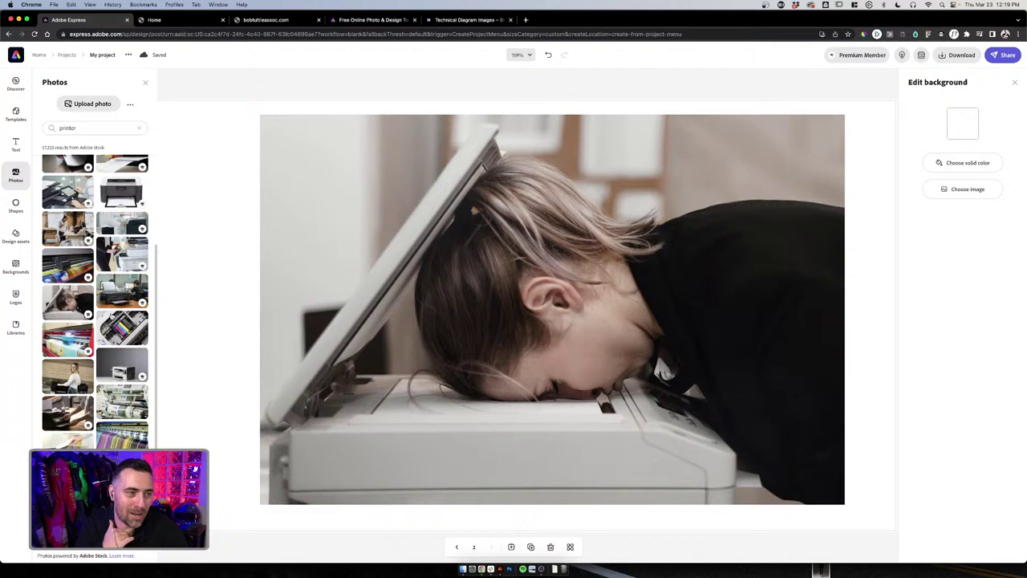
pyautogui.scroll(-4, 112, 350)
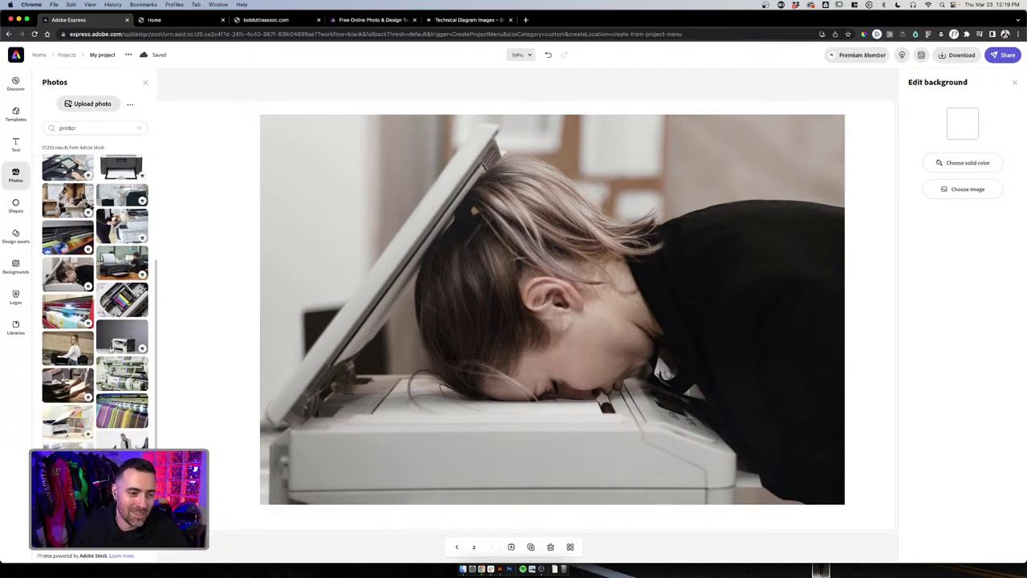
pyautogui.scroll(-10, 110, 349)
pyautogui.scroll(-2, 110, 350)
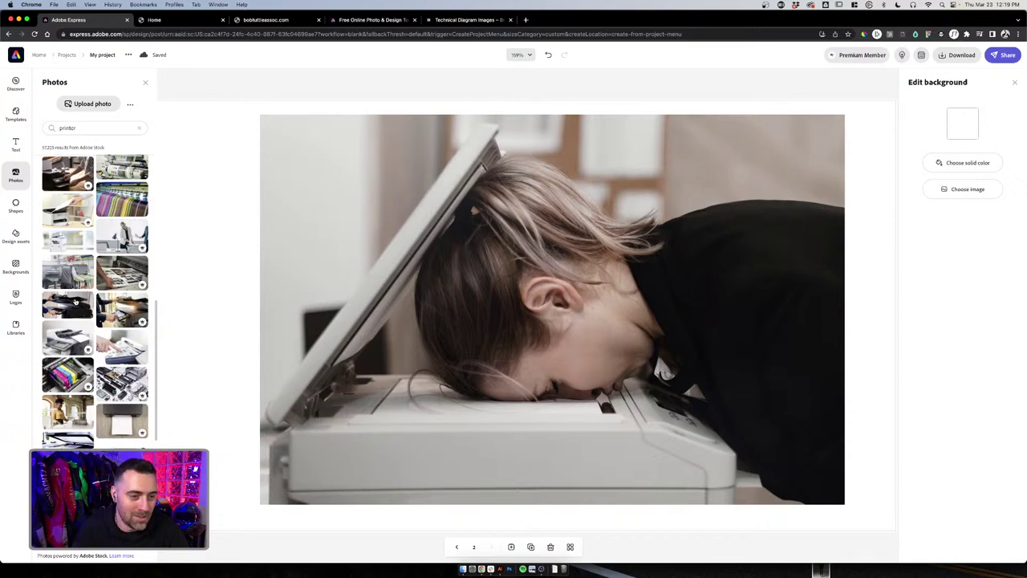
pyautogui.scroll(-8, 86, 312)
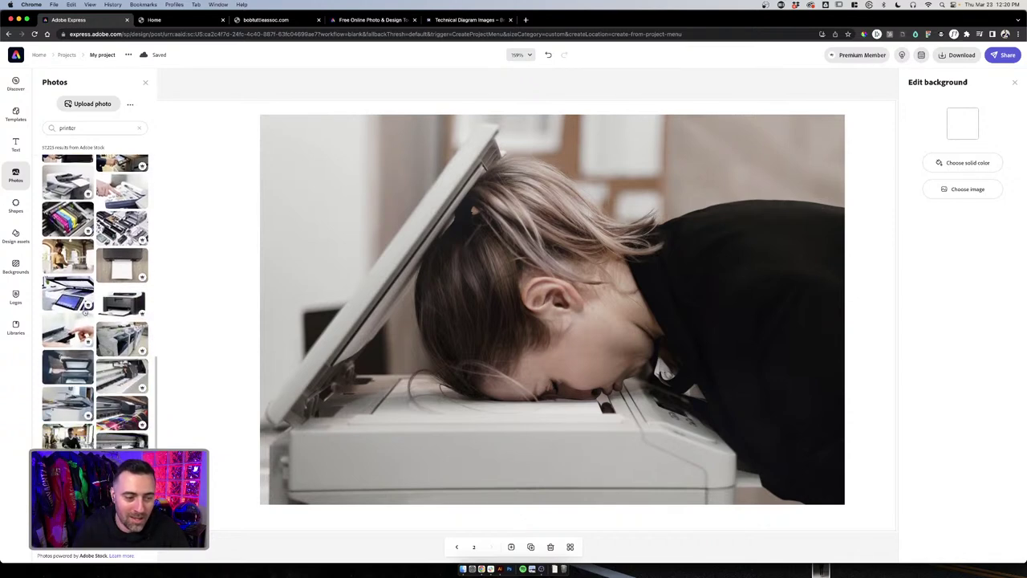
pyautogui.scroll(-8, 86, 313)
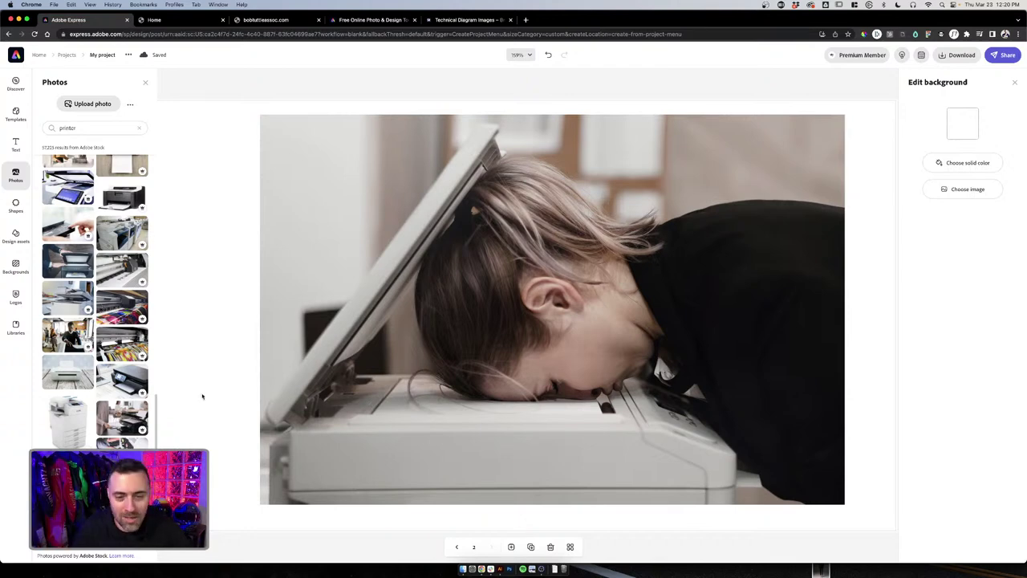
pyautogui.click(443, 327)
# Delete the photocopier photo from the page and clear the printer photo search
pyautogui.press('Delete')
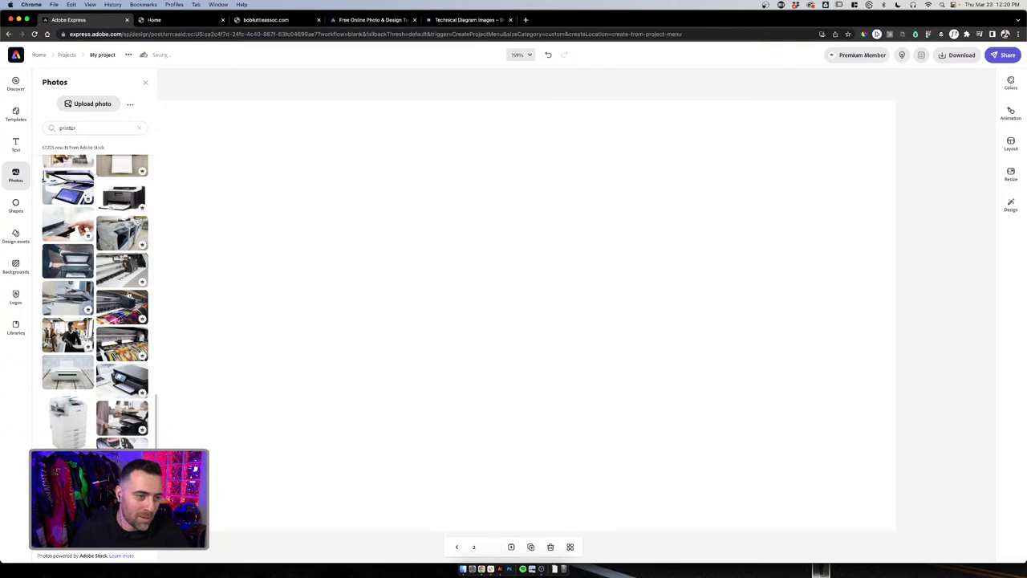
pyautogui.scroll(10, 87, 277)
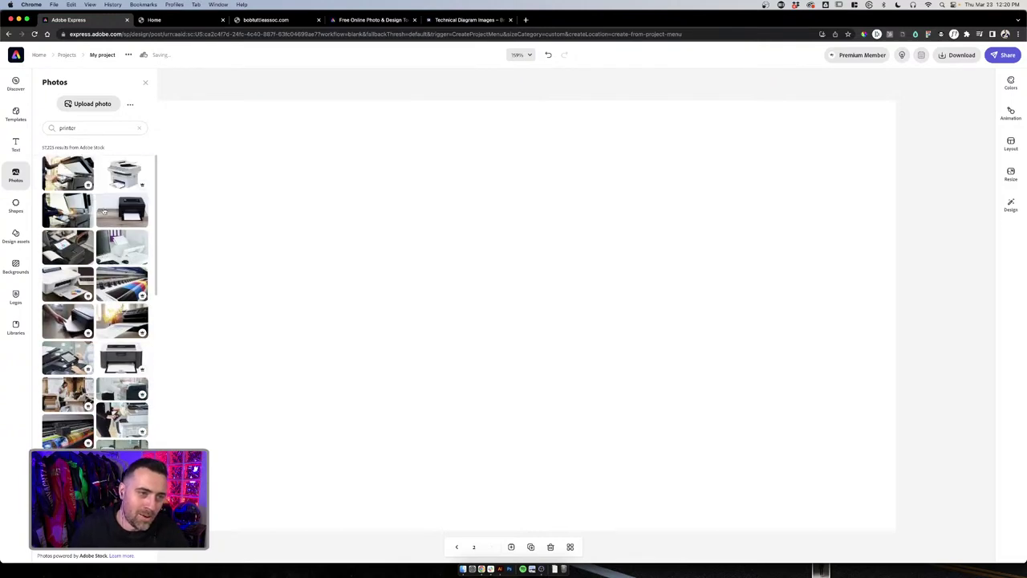
pyautogui.click(139, 128)
# Search templates for 'video' and start a new project from the yellow NEW VIDEO template
pyautogui.click(145, 84)
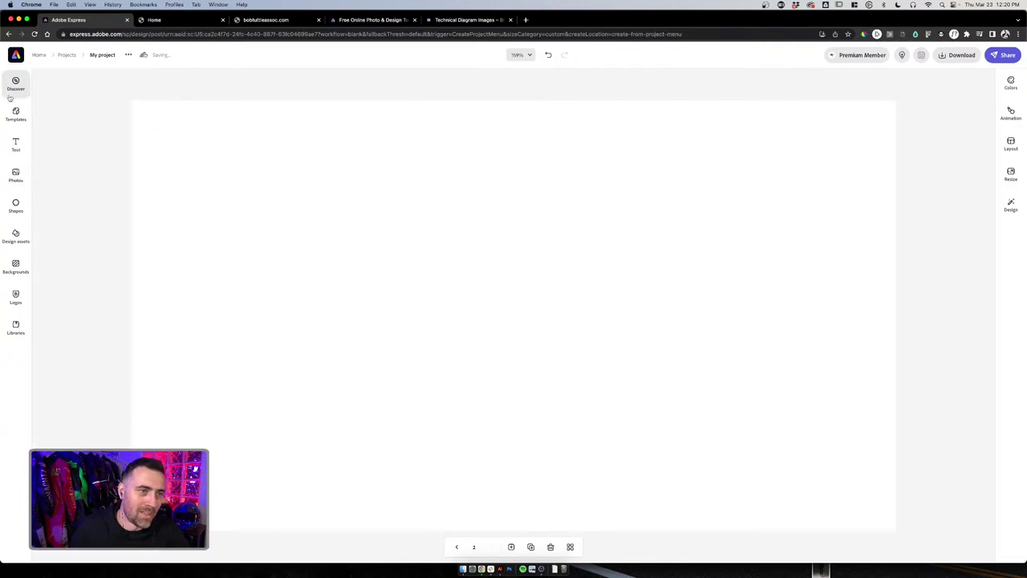
pyautogui.click(15, 114)
pyautogui.click(66, 98)
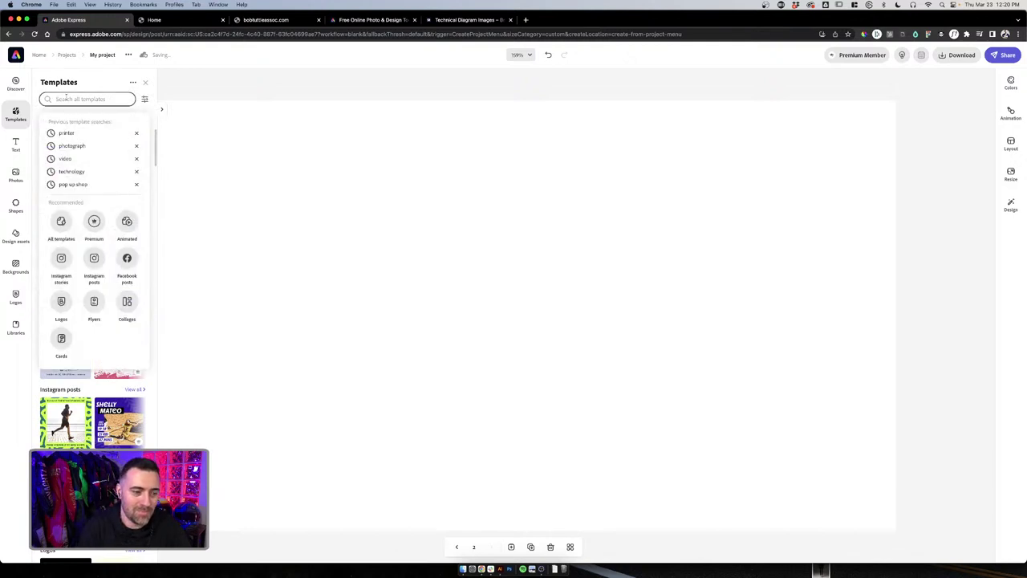
pyautogui.write('vid')
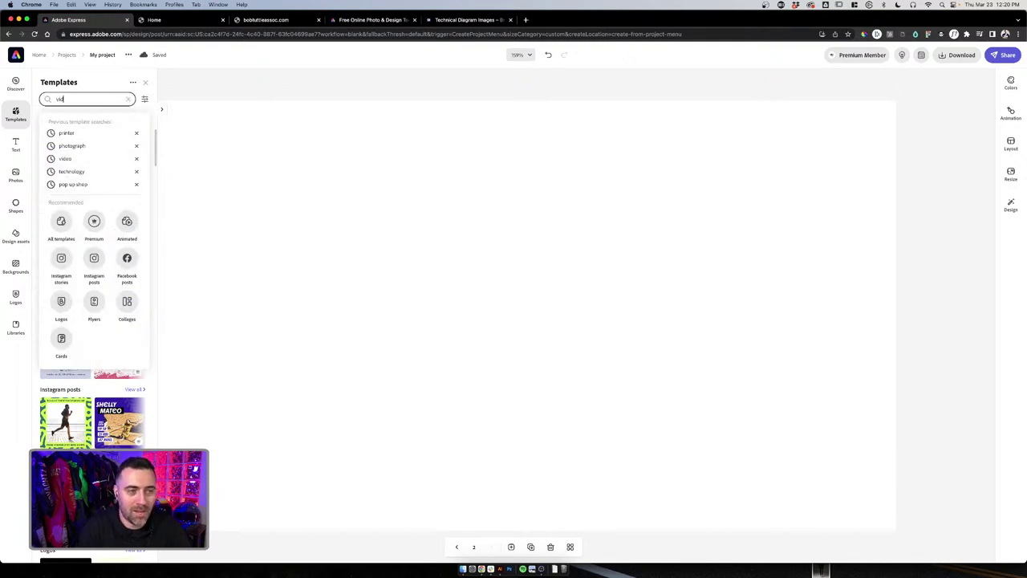
pyautogui.write('eos')
pyautogui.press('Return')
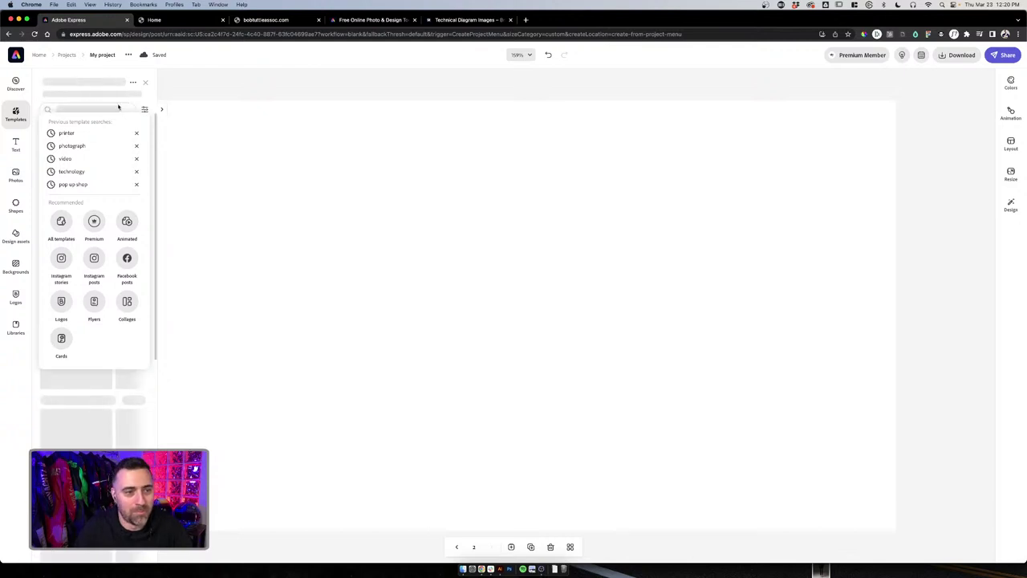
pyautogui.scroll(-2, 100, 178)
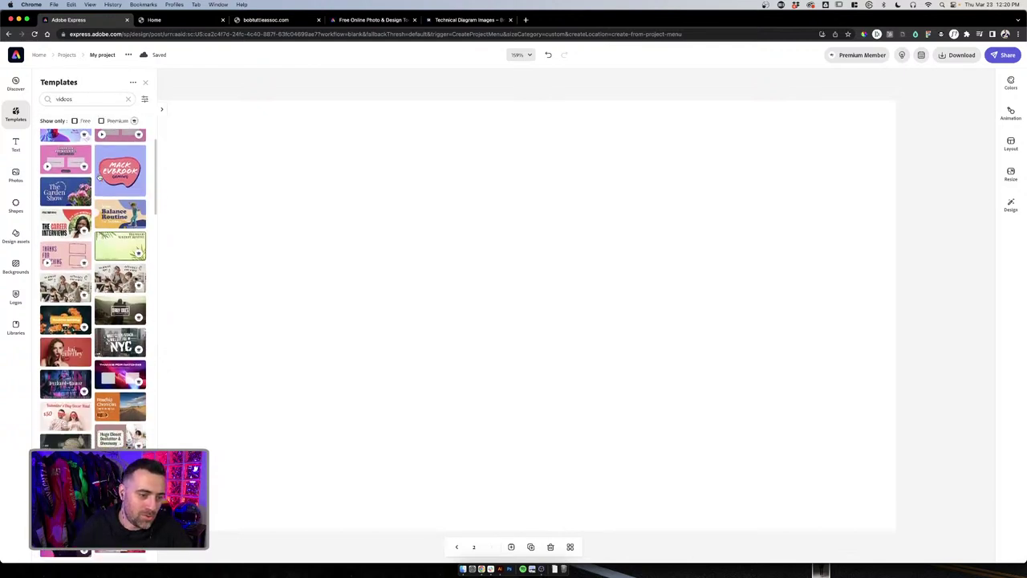
pyautogui.scroll(-10, 100, 178)
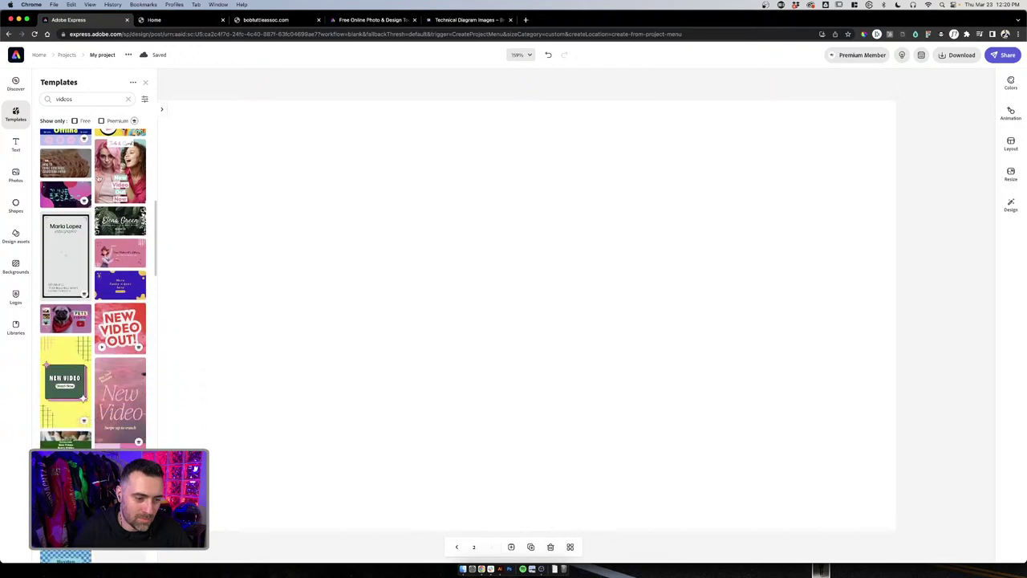
pyautogui.scroll(-10, 100, 178)
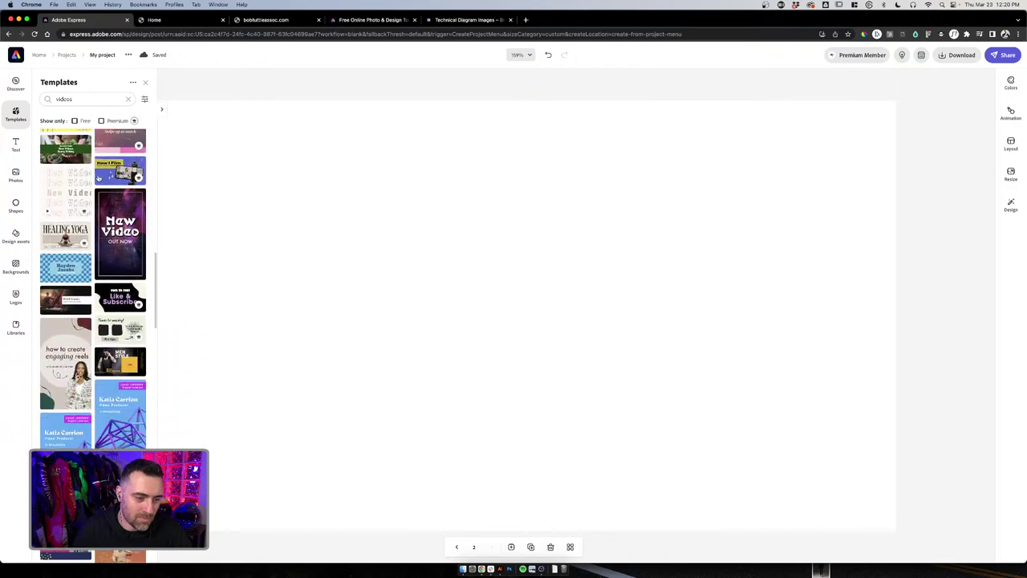
pyautogui.scroll(3, 100, 178)
pyautogui.click(66, 201)
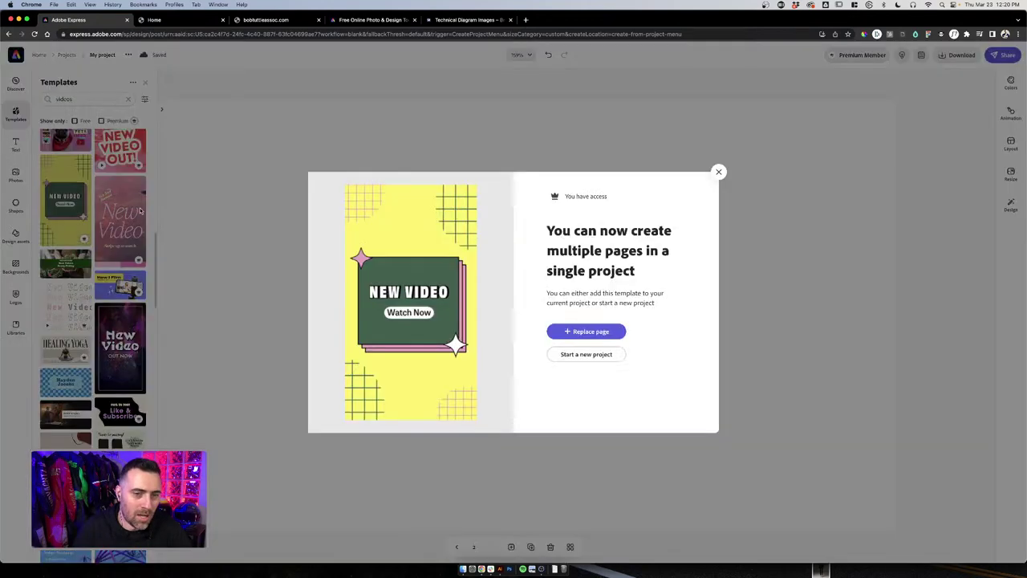
pyautogui.click(594, 355)
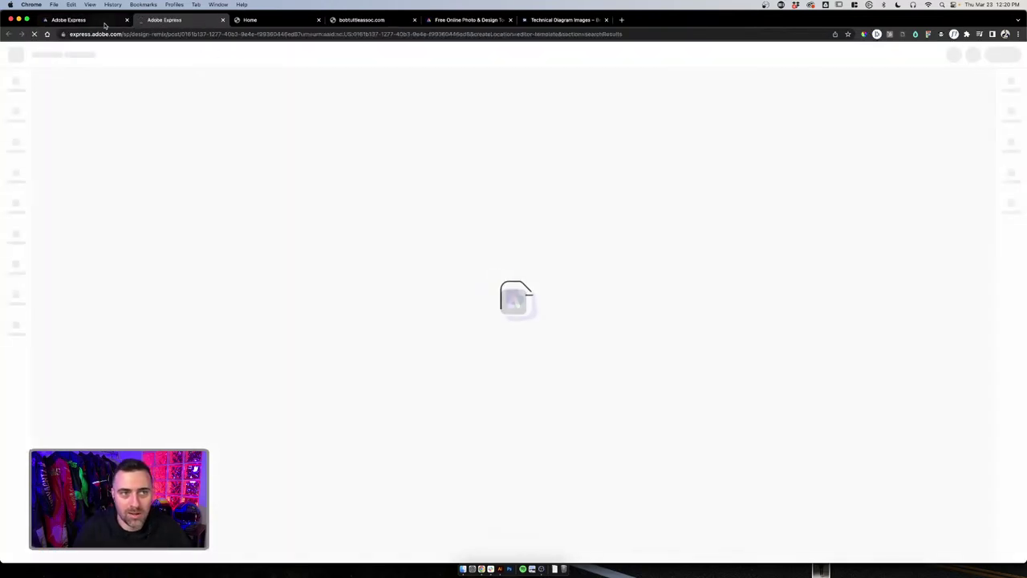
# Go to the website's Home page, close the video lightbox, and scroll through the page
pyautogui.click(260, 23)
pyautogui.click(1012, 57)
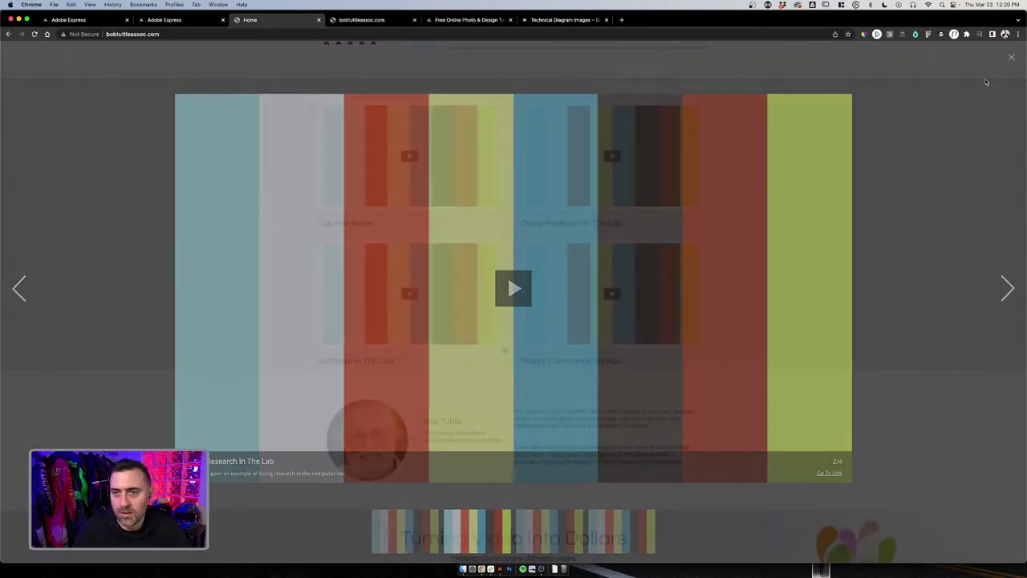
pyautogui.scroll(5, 814, 252)
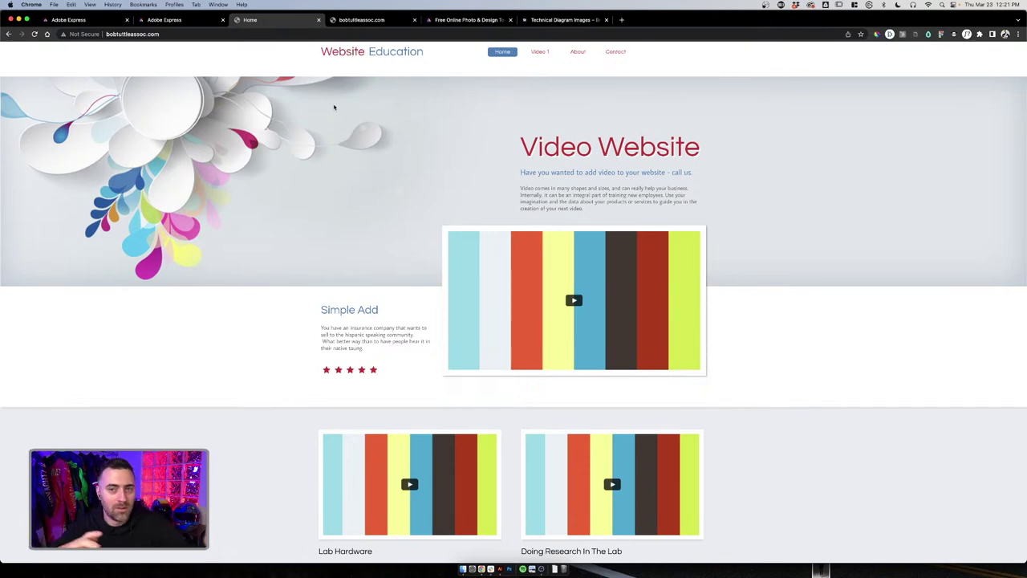
pyautogui.scroll(-3, 337, 120)
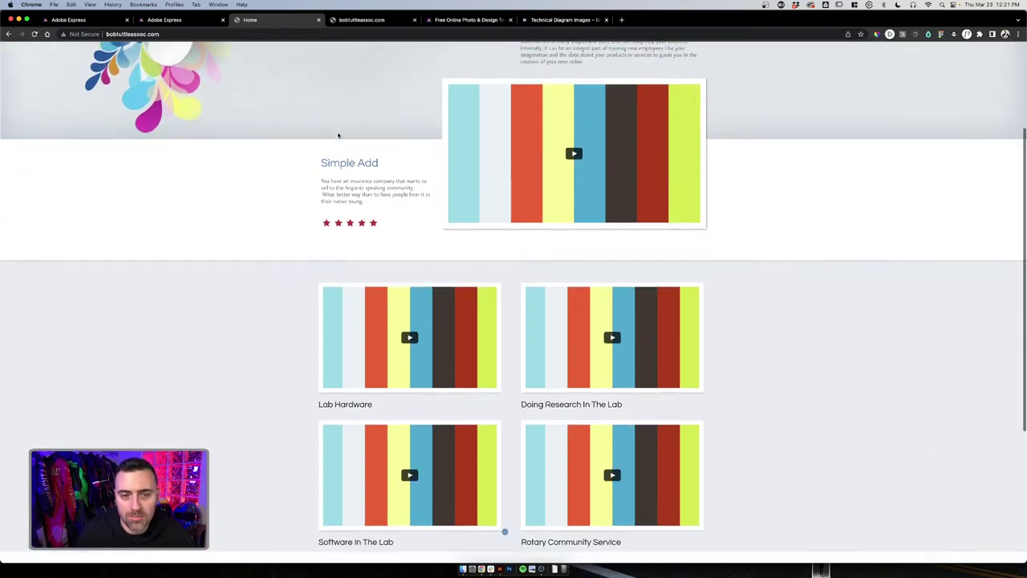
pyautogui.scroll(-3, 337, 136)
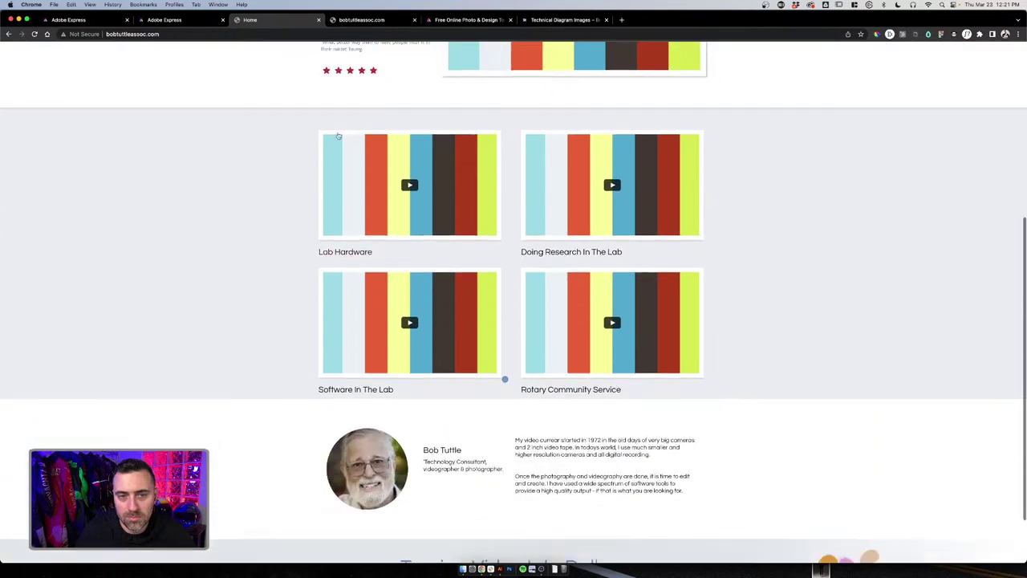
pyautogui.scroll(3, 618, 146)
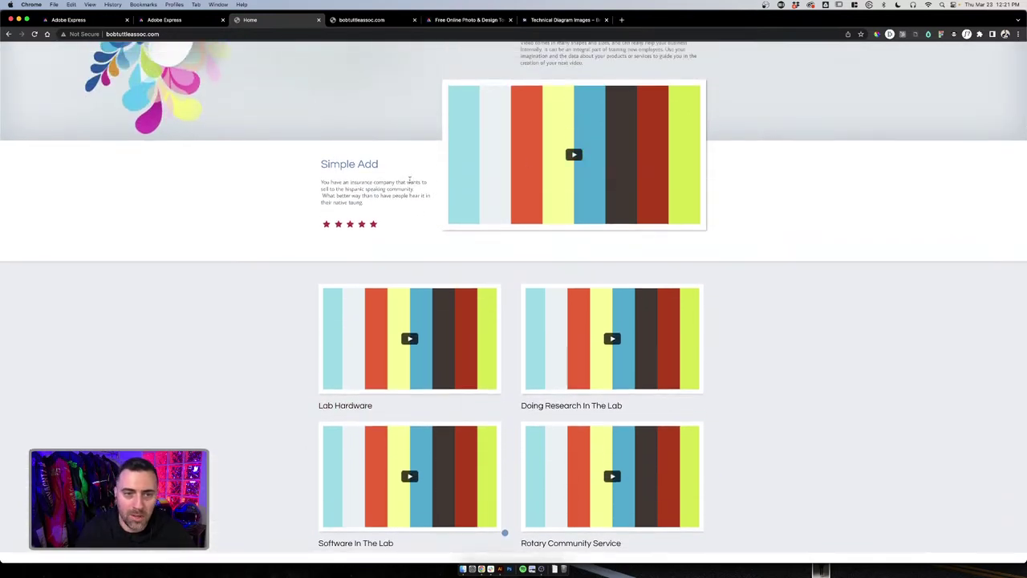
# Play the insurance ad video, pause it, and return to the Adobe Express tab
pyautogui.click(573, 155)
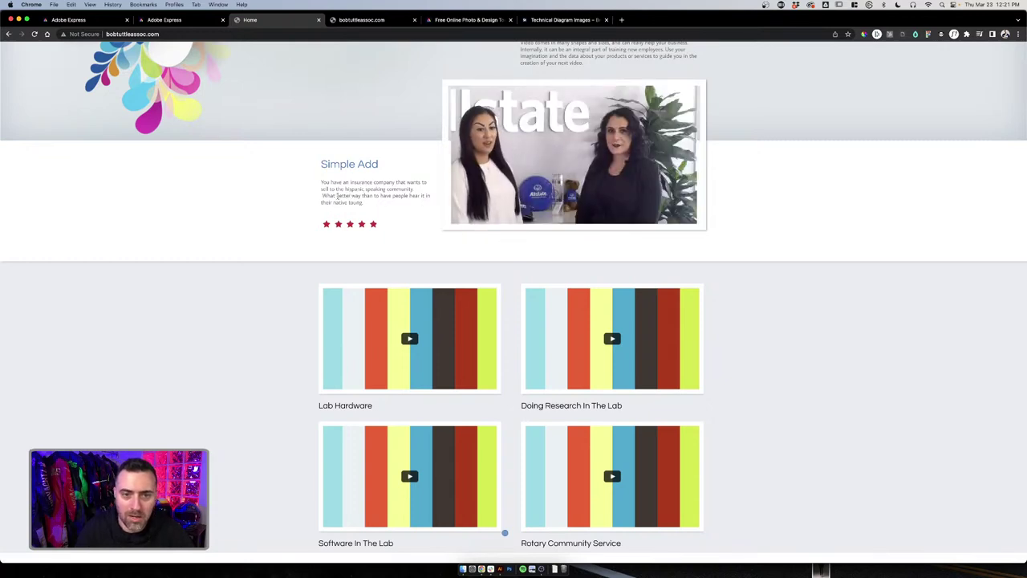
pyautogui.moveTo(336, 196); pyautogui.dragTo(363, 196)
pyautogui.click(363, 197)
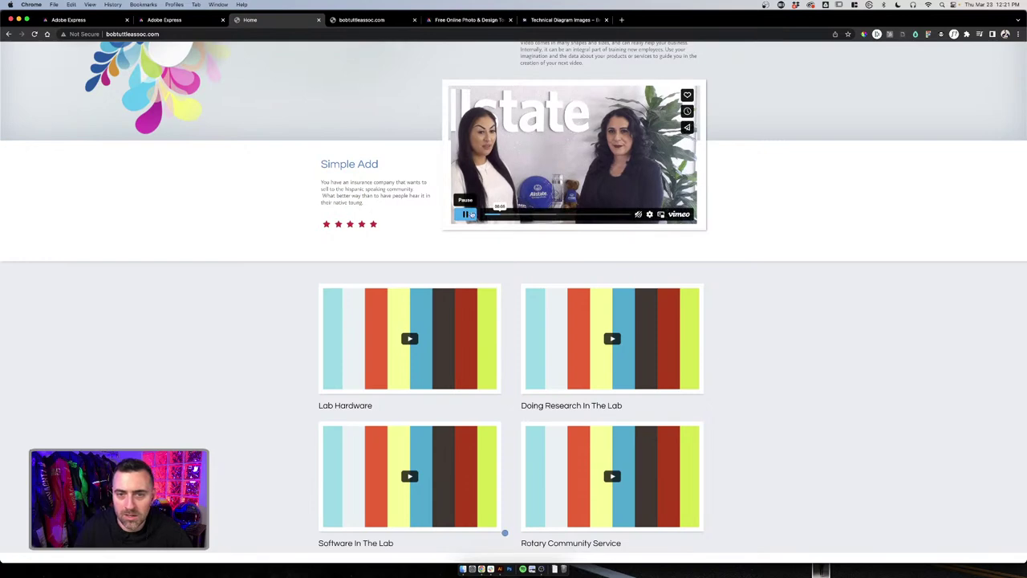
pyautogui.click(467, 215)
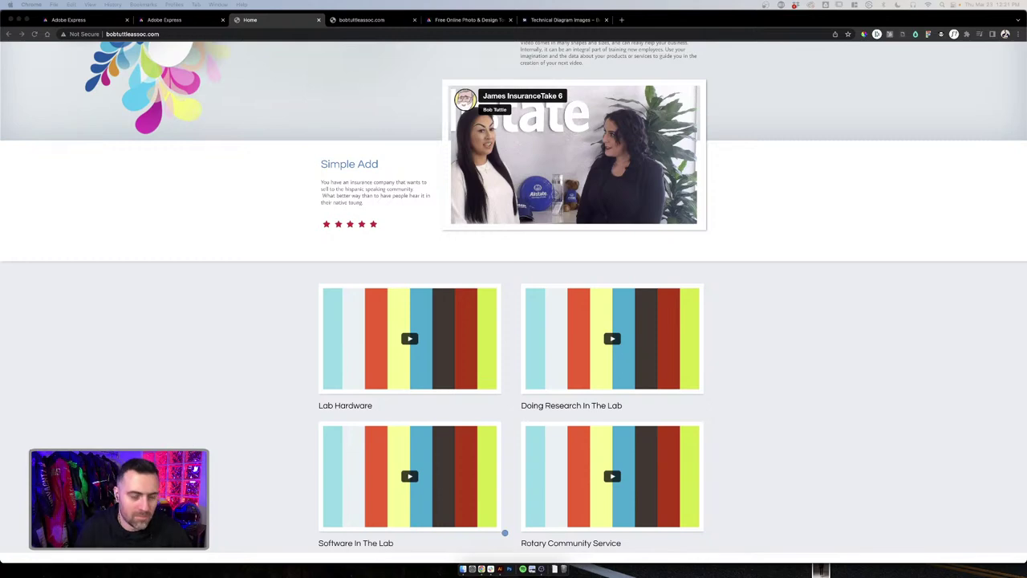
pyautogui.click(469, 19)
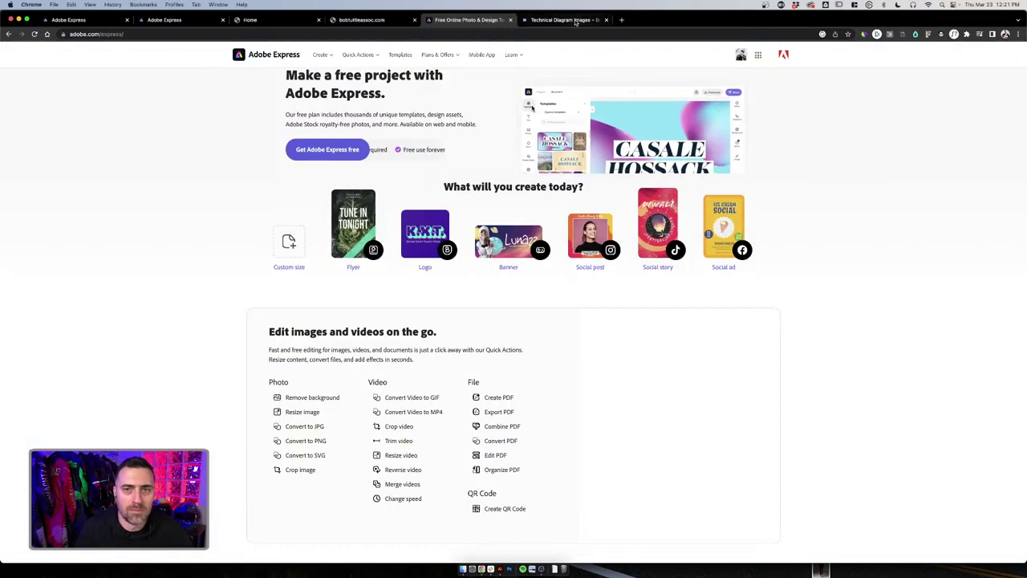
# Switch to Adobe Stock and search for 'printers that work'
pyautogui.hotkey('ctrl', 'Tab')
pyautogui.tripleClick(178, 54)
pyautogui.write('printers that work')
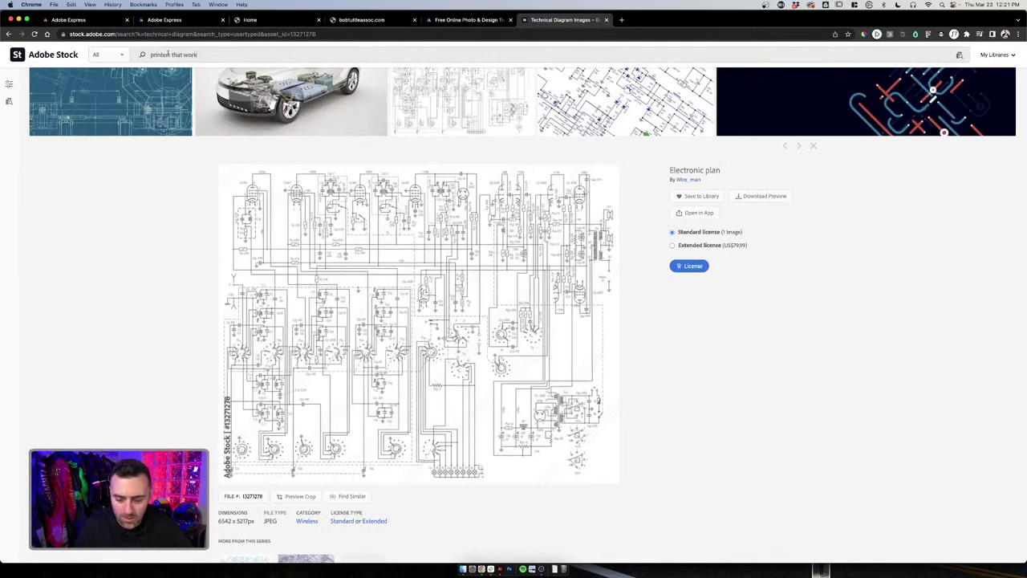
pyautogui.press('Return')
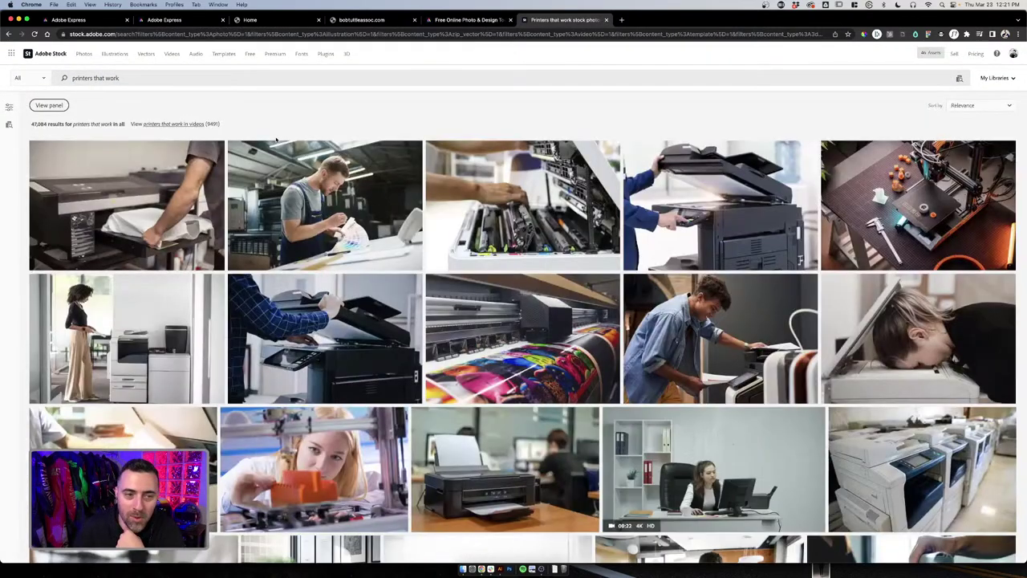
pyautogui.scroll(-1, 356, 151)
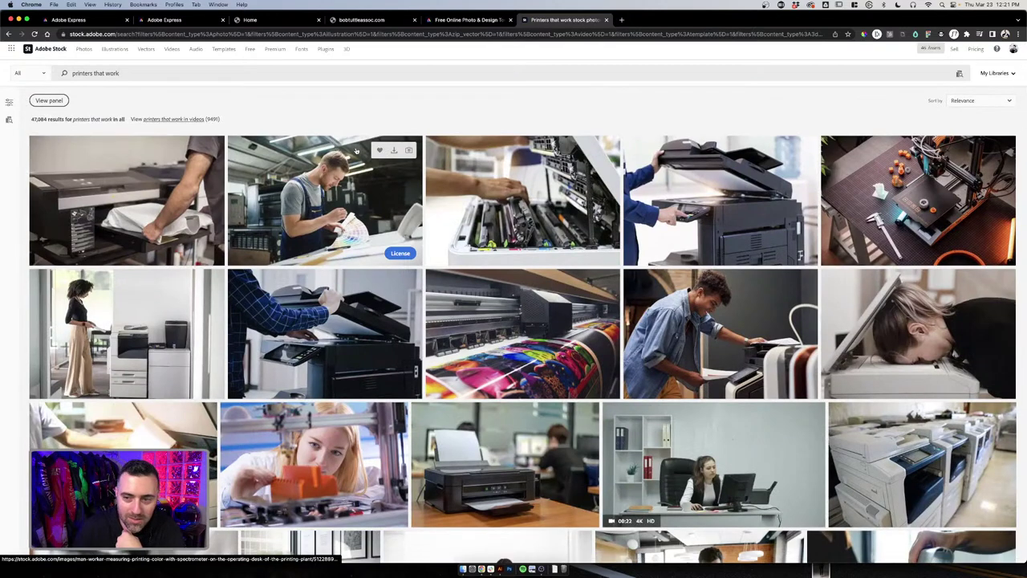
pyautogui.scroll(-1, 357, 151)
pyautogui.scroll(-5, 702, 329)
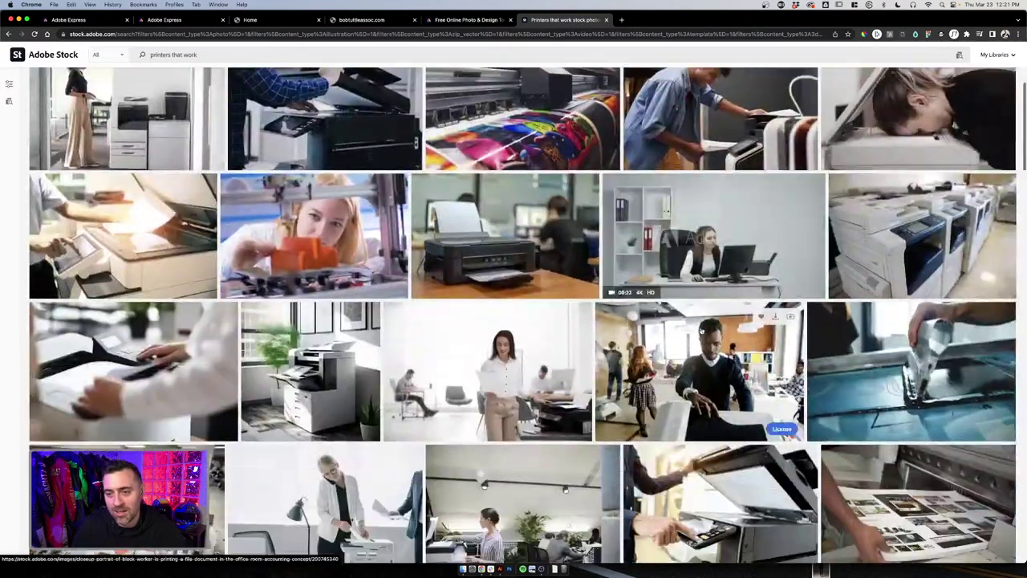
# Open the Man examines finished copies photo, then view the Man holding diagrams photo
pyautogui.click(718, 120)
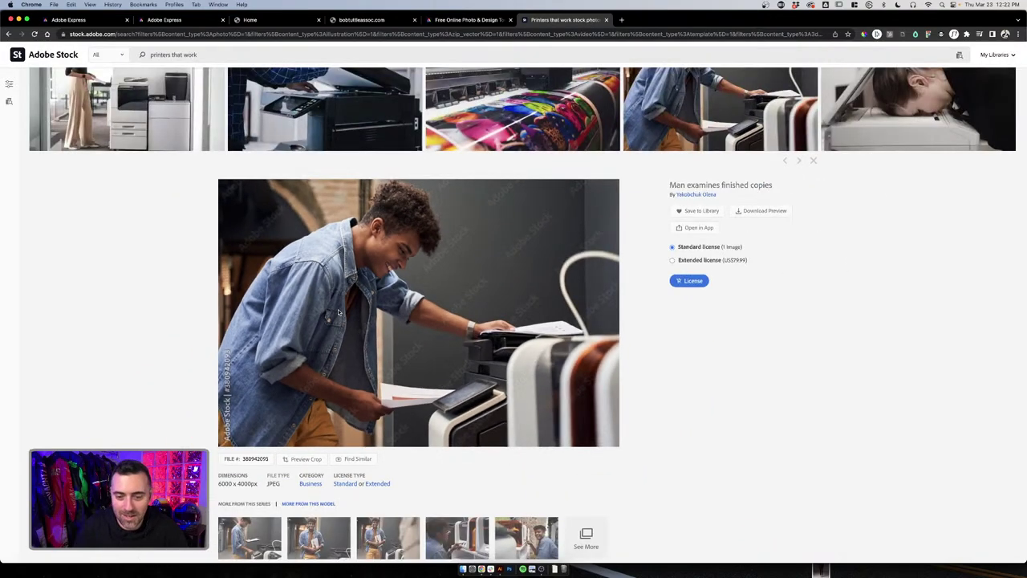
pyautogui.scroll(-2, 339, 313)
pyautogui.click(344, 464)
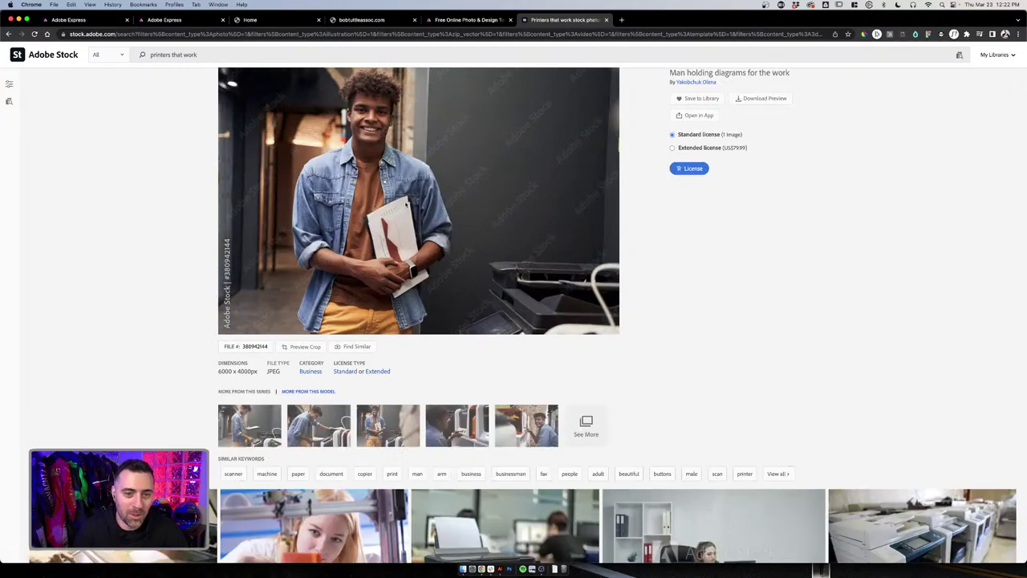
pyautogui.scroll(5, 394, 263)
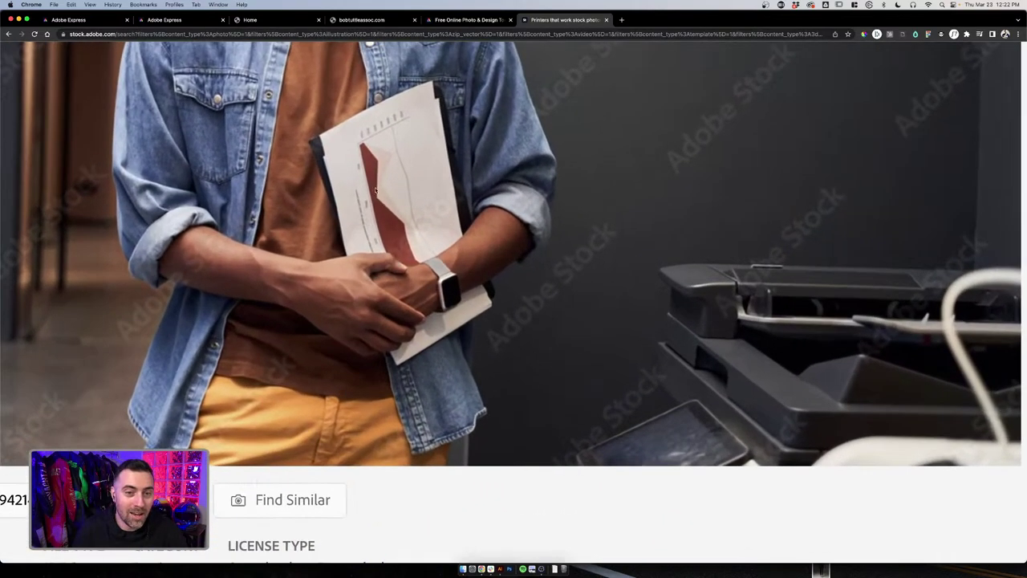
pyautogui.scroll(3, 376, 181)
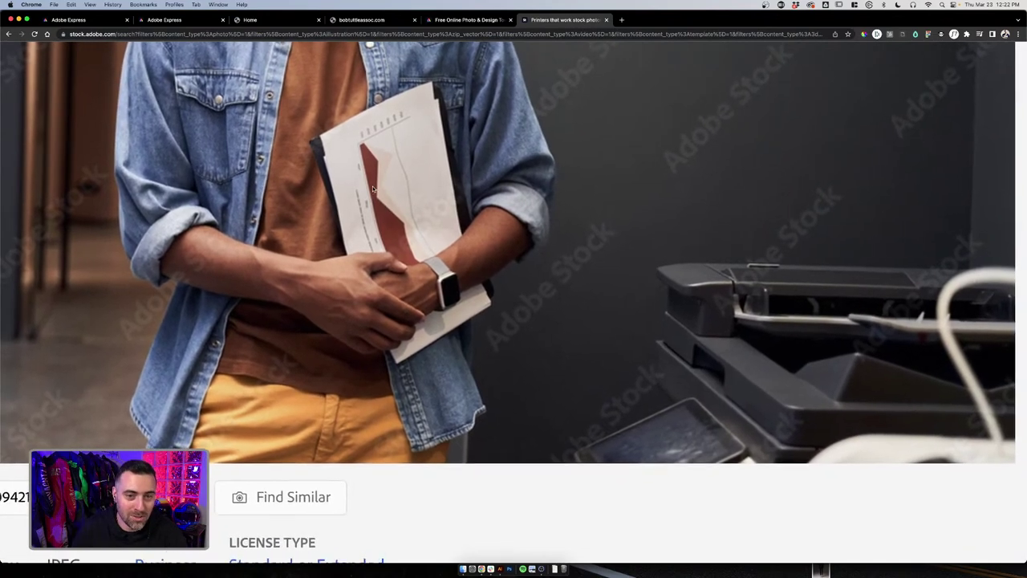
pyautogui.scroll(1, 393, 233)
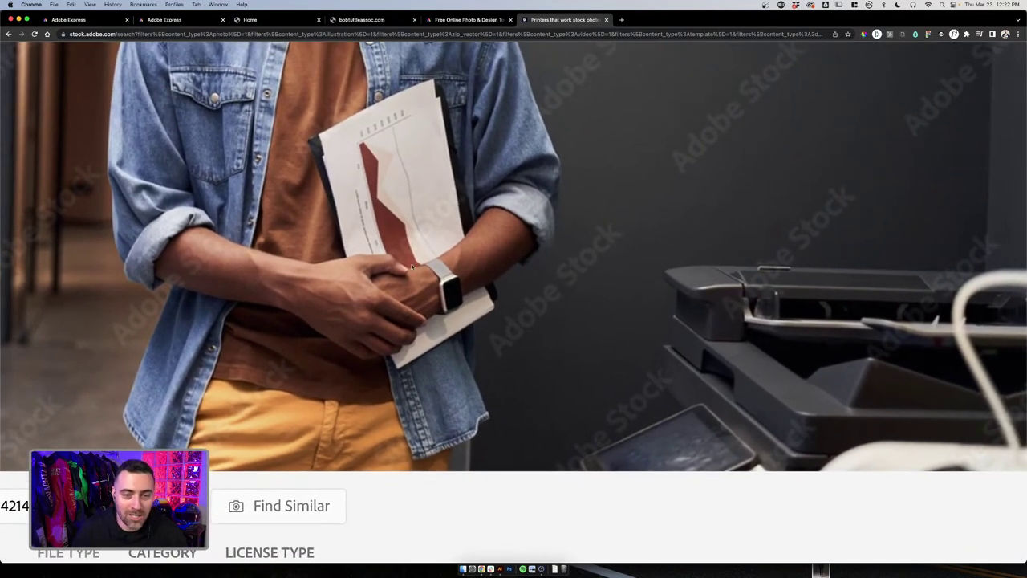
pyautogui.scroll(-5, 453, 297)
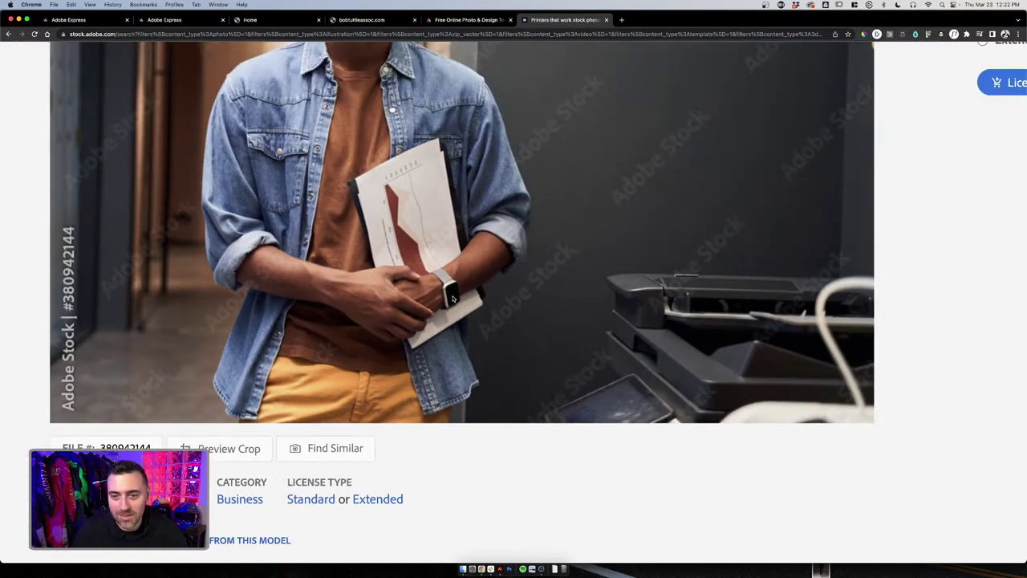
pyautogui.scroll(-2, 453, 298)
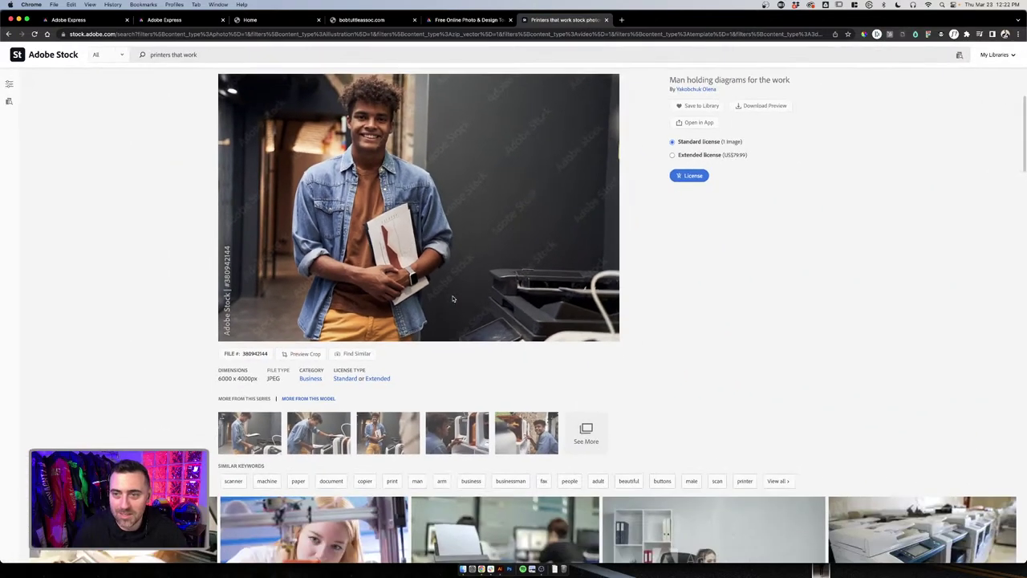
pyautogui.scroll(-5, 453, 298)
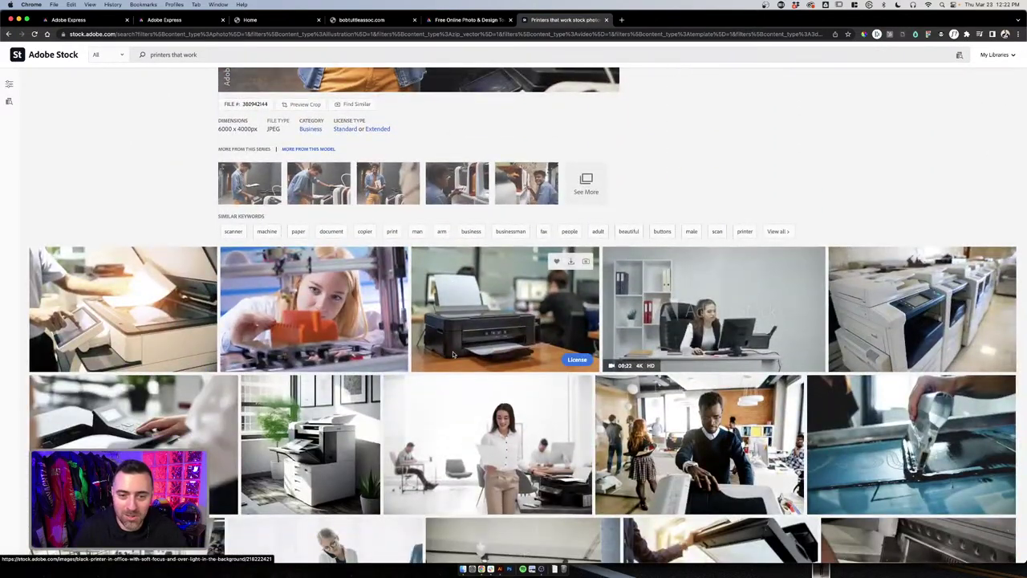
pyautogui.scroll(-3, 453, 299)
pyautogui.scroll(3, 450, 353)
pyautogui.scroll(2, 450, 353)
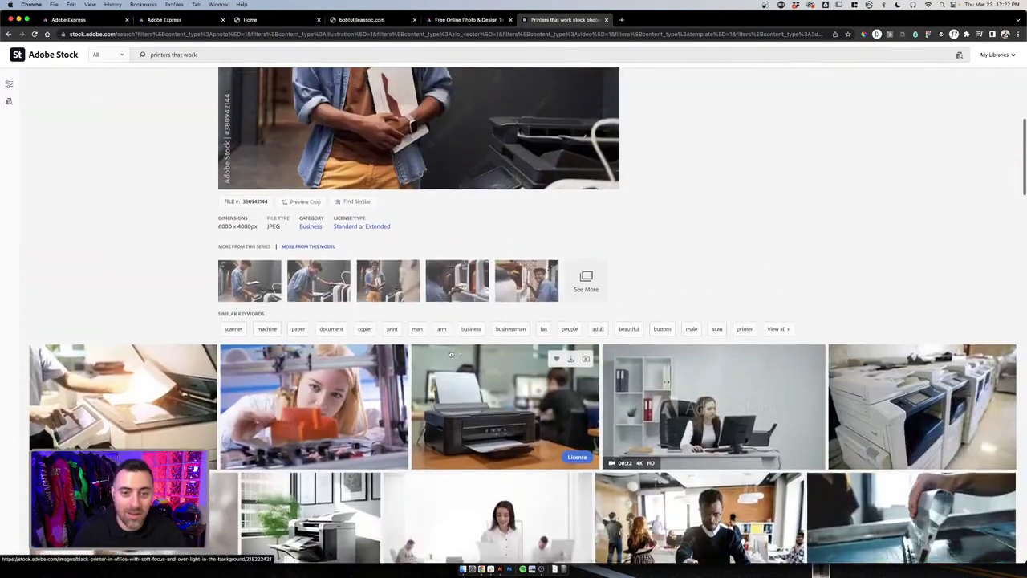
pyautogui.scroll(3, 340, 295)
pyautogui.scroll(3, 340, 295)
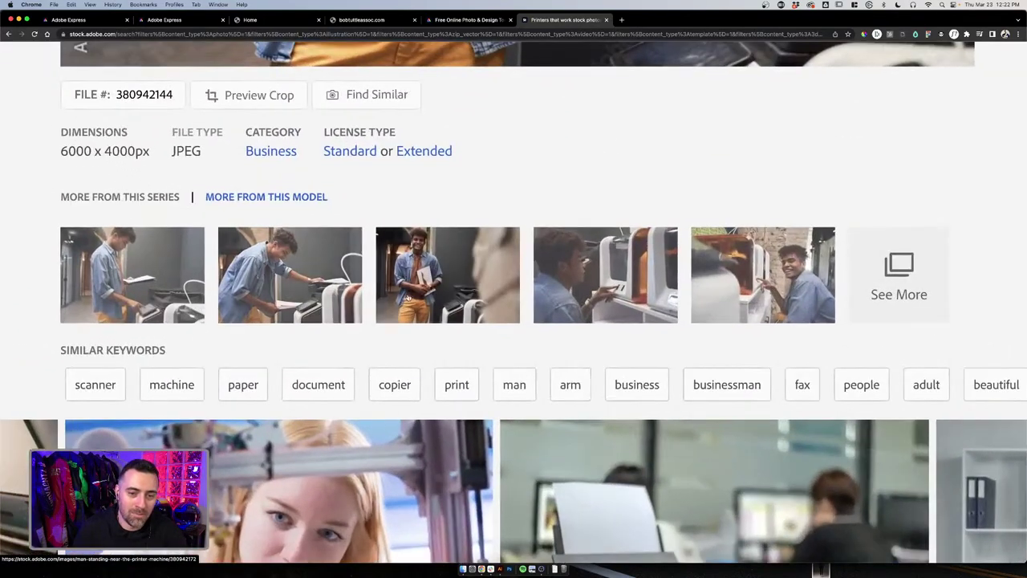
pyautogui.scroll(-5, 589, 286)
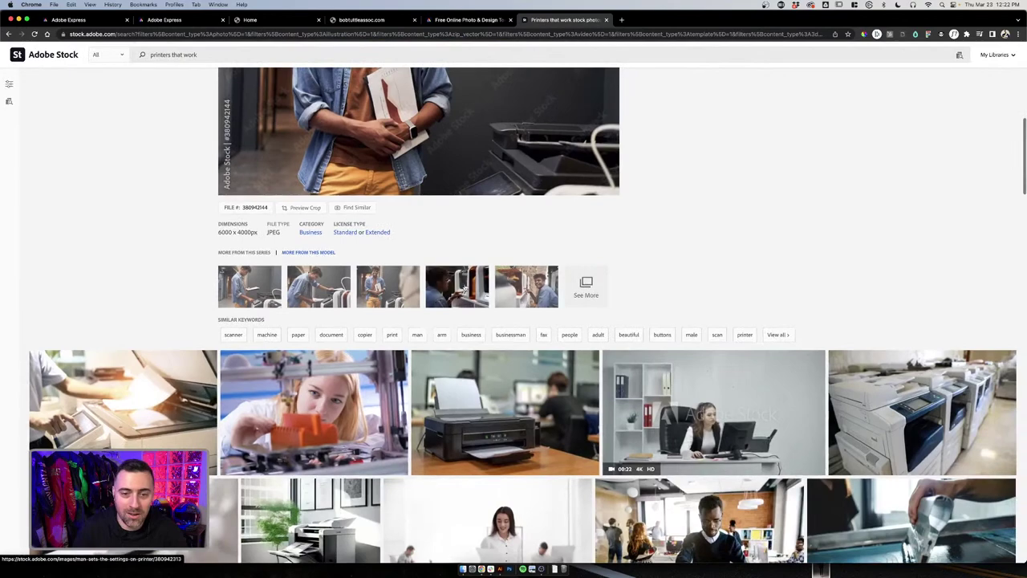
# Browse the Man sets the settings on printer photo, its series, and the businesswoman sleeping on printer photo
pyautogui.click(469, 286)
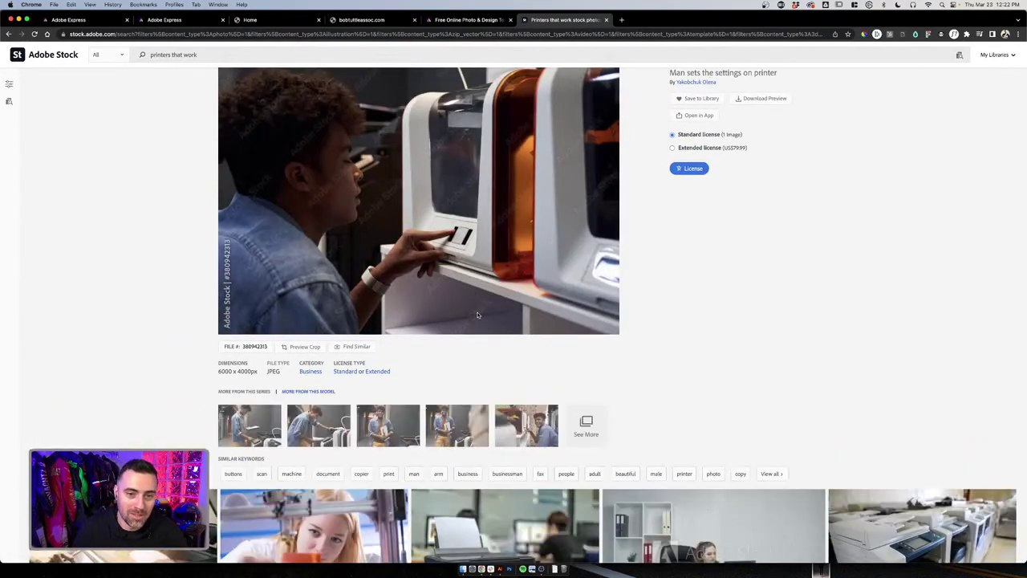
pyautogui.click(526, 425)
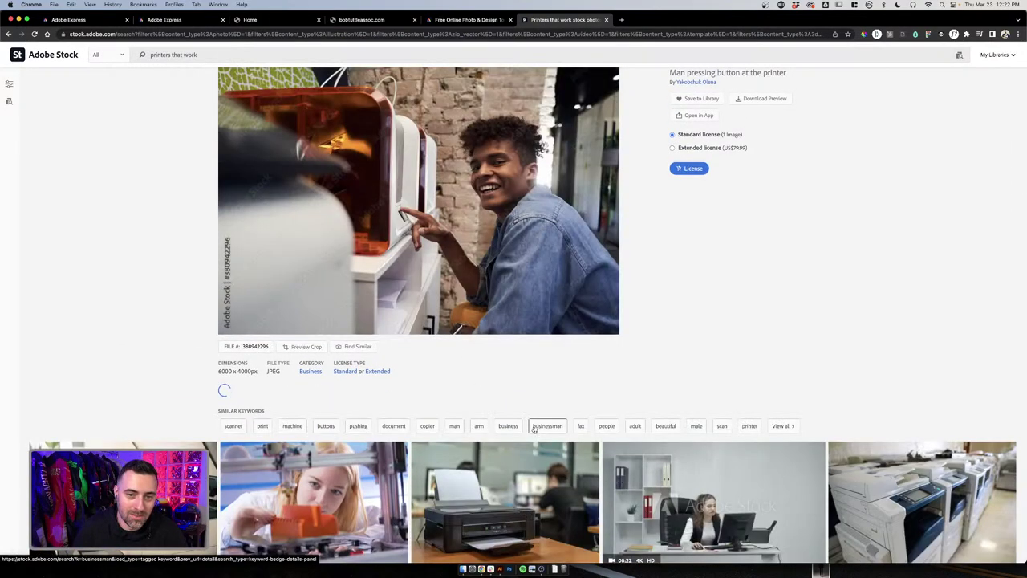
pyautogui.scroll(3, 361, 235)
pyautogui.moveTo(360, 236); pyautogui.dragTo(361, 226)
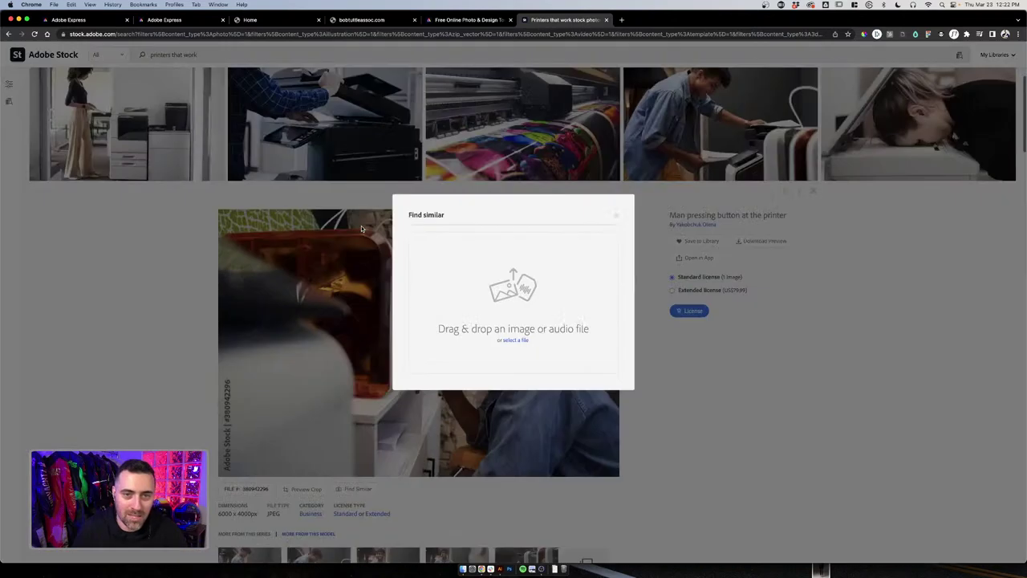
pyautogui.click(616, 215)
pyautogui.scroll(3, 649, 208)
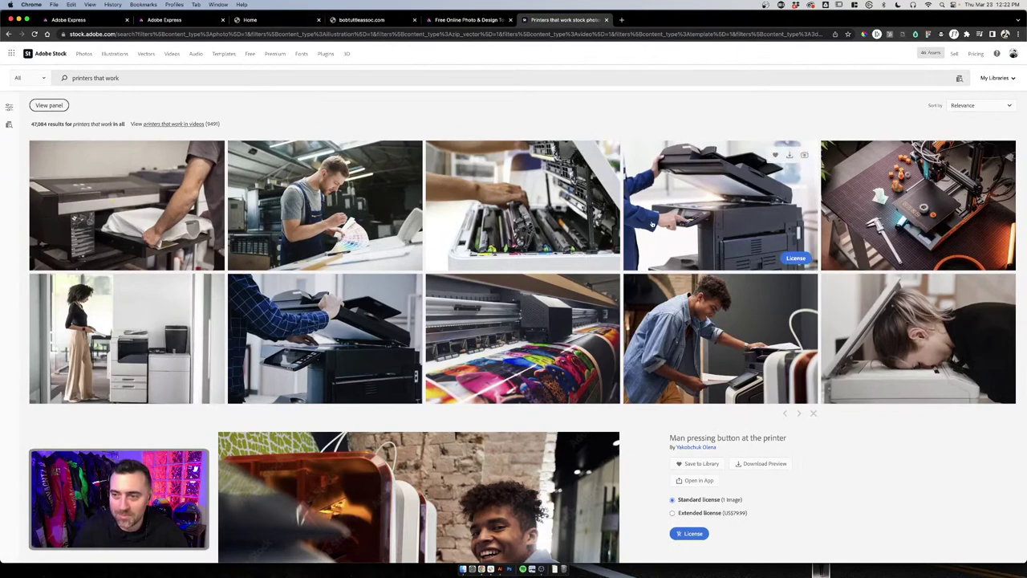
pyautogui.click(827, 330)
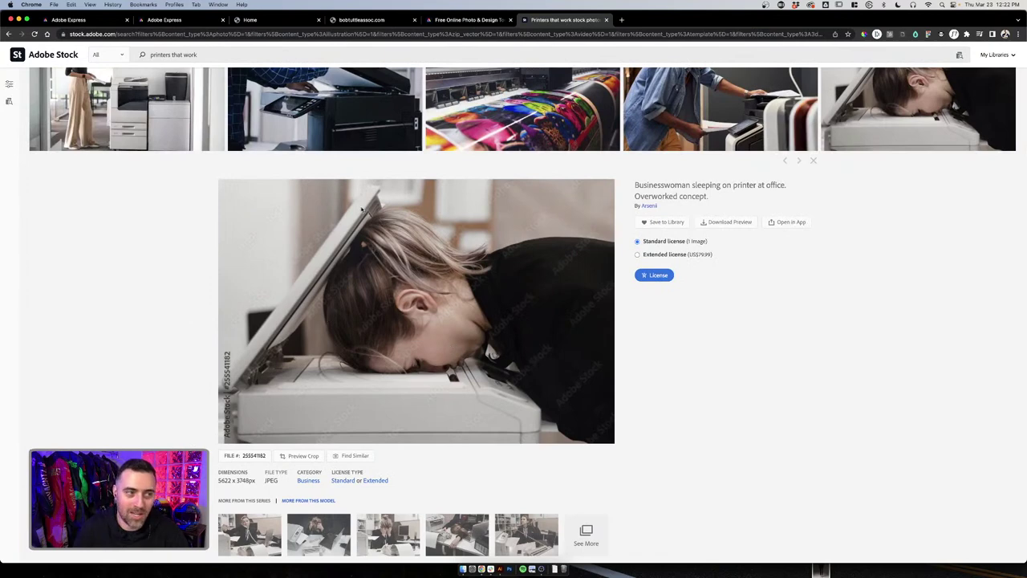
pyautogui.scroll(5, 320, 267)
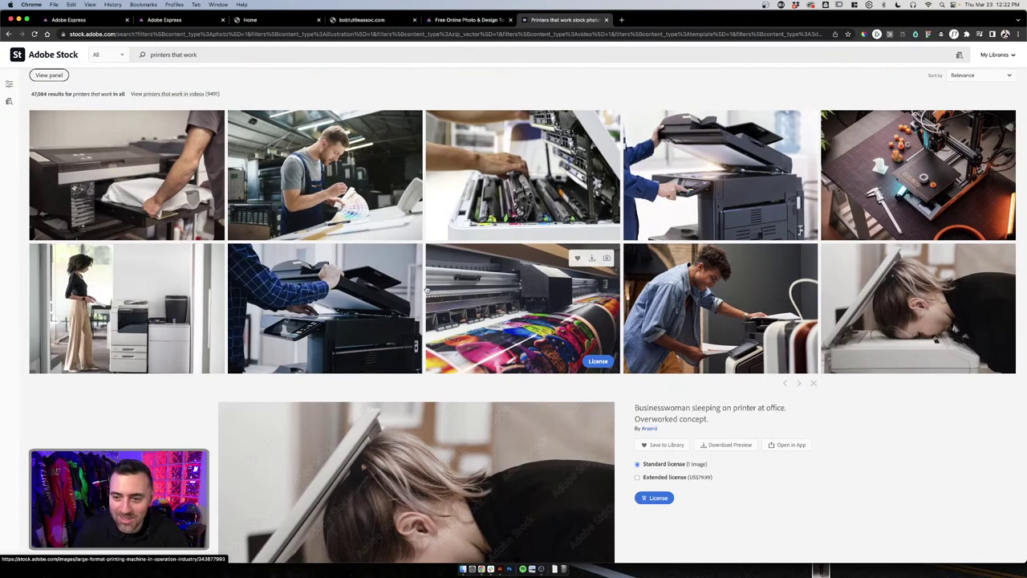
# Reopen the Man examines finished copies photo and scroll through its details
pyautogui.click(686, 291)
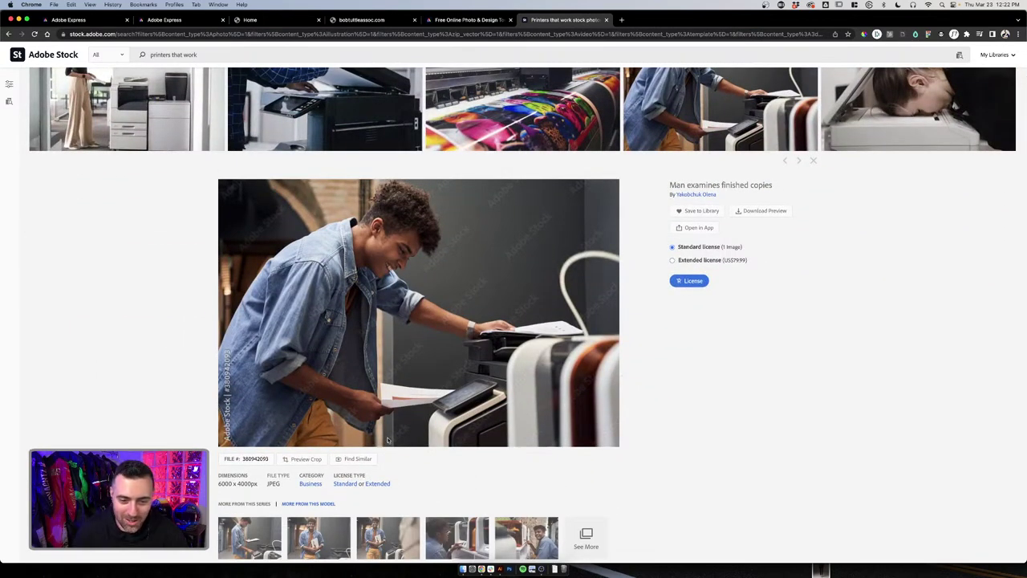
pyautogui.scroll(-3, 605, 398)
pyautogui.scroll(5, 606, 405)
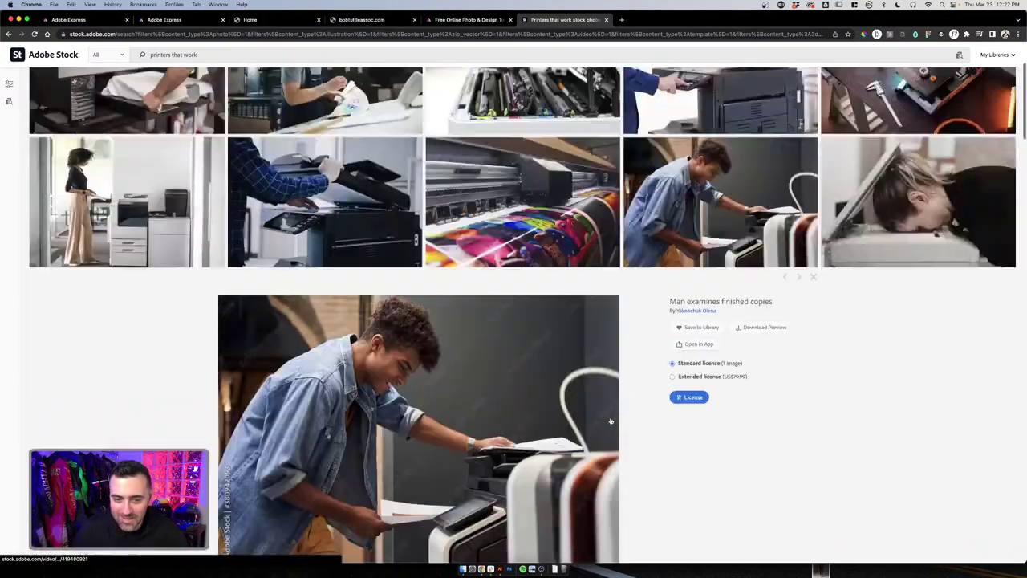
pyautogui.scroll(-1, 609, 420)
pyautogui.scroll(-1, 610, 419)
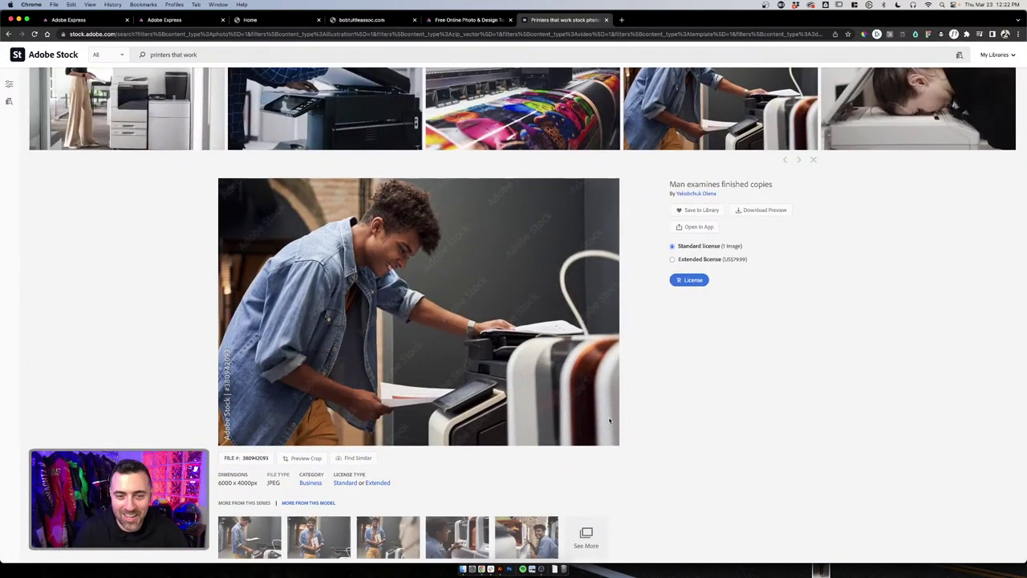
pyautogui.scroll(-1, 610, 419)
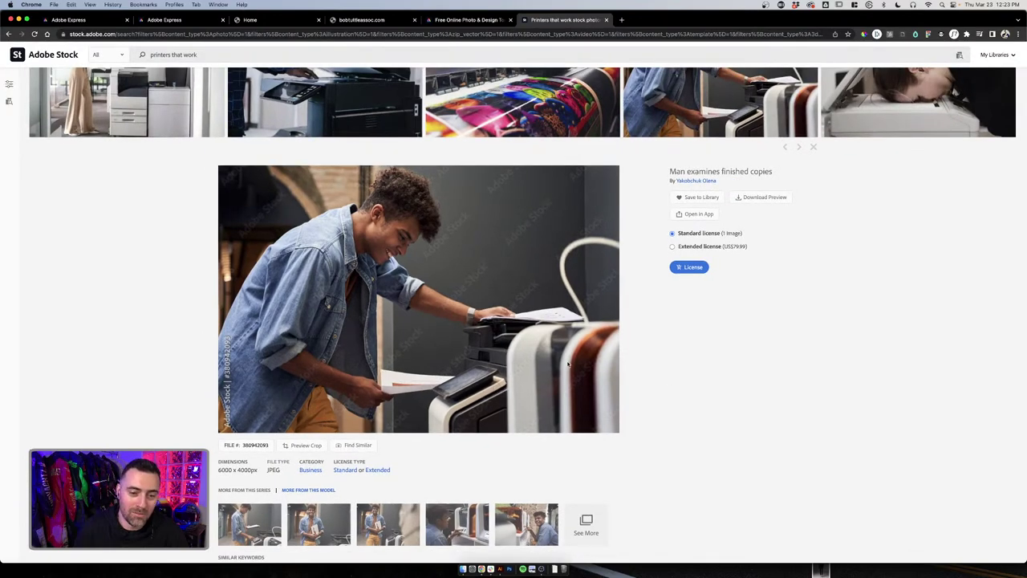
# Review the printer photo's dimensions and license, then close the 'Printers that work' stock photo tab
pyautogui.scroll(5, 313, 417)
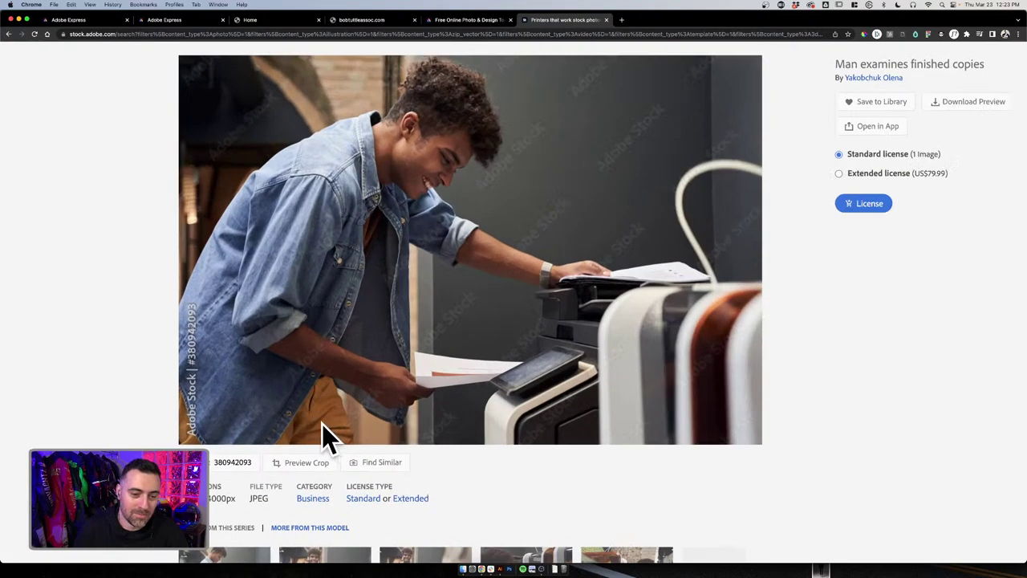
pyautogui.scroll(3, 313, 421)
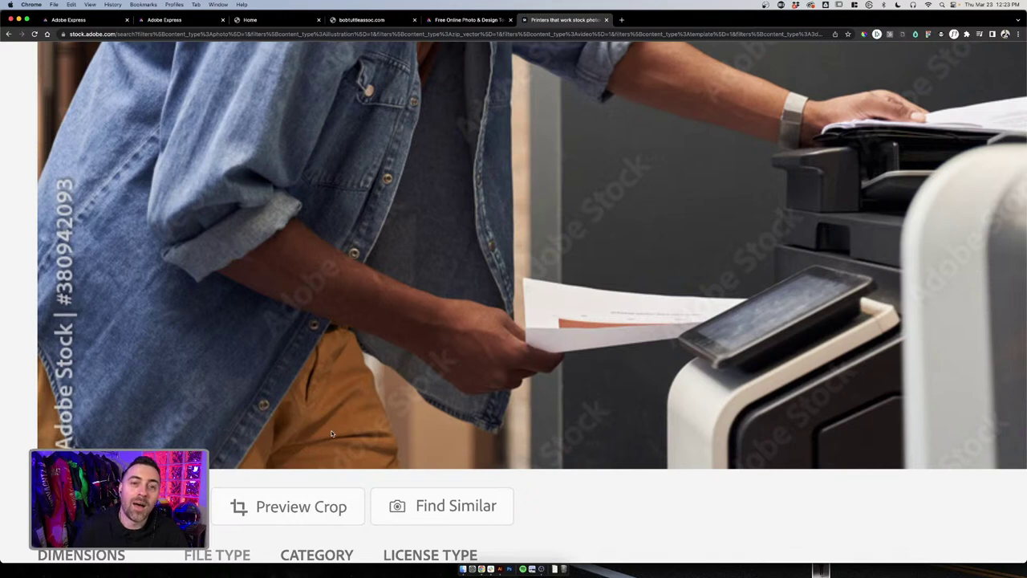
pyautogui.scroll(-1, 334, 433)
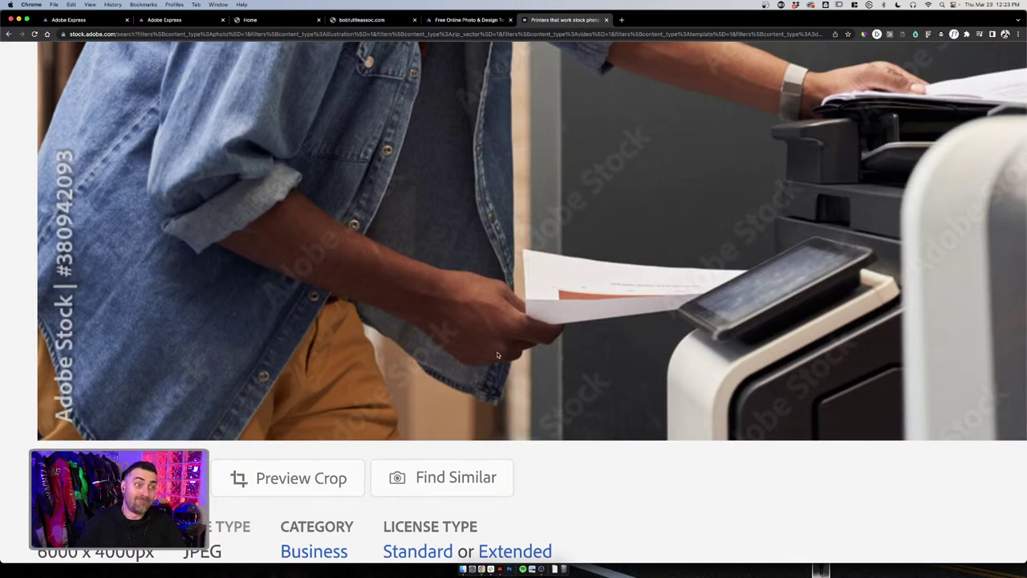
pyautogui.scroll(-5, 532, 336)
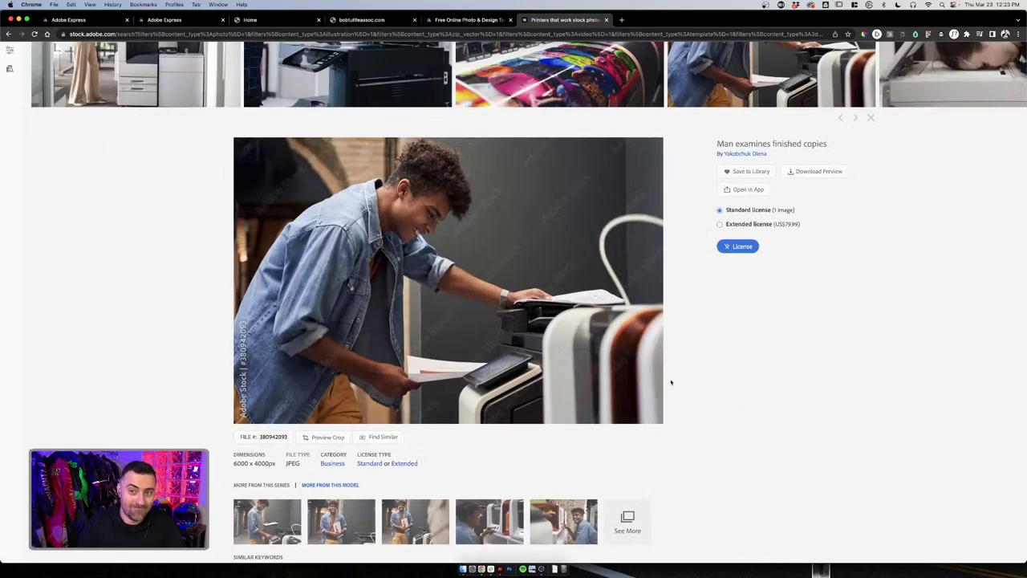
pyautogui.click(606, 19)
# Return to the New Video design, select its background and green card group, then go to the website's Home tab
pyautogui.click(346, 19)
pyautogui.click(257, 19)
pyautogui.click(193, 19)
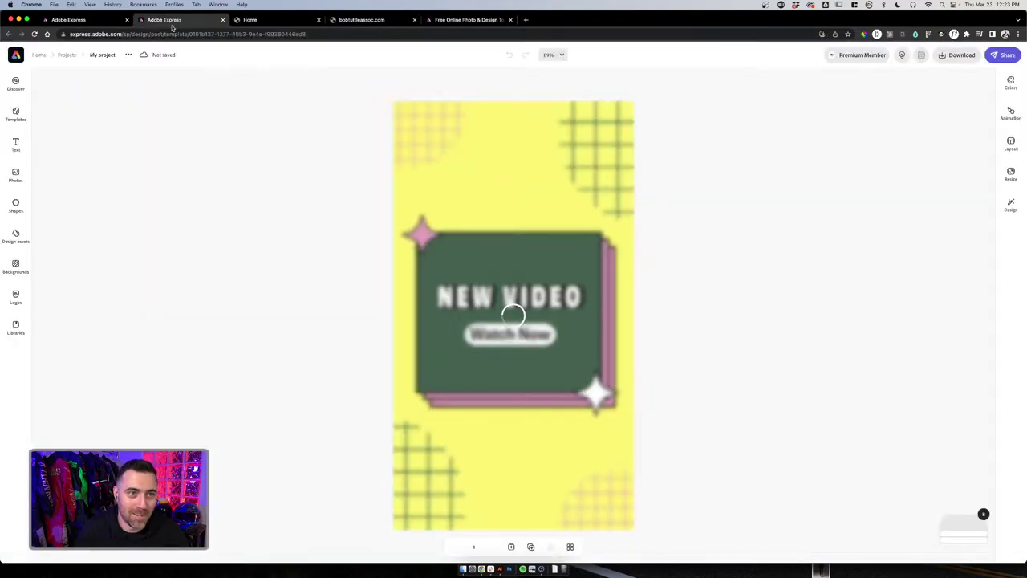
pyautogui.click(100, 21)
pyautogui.click(176, 19)
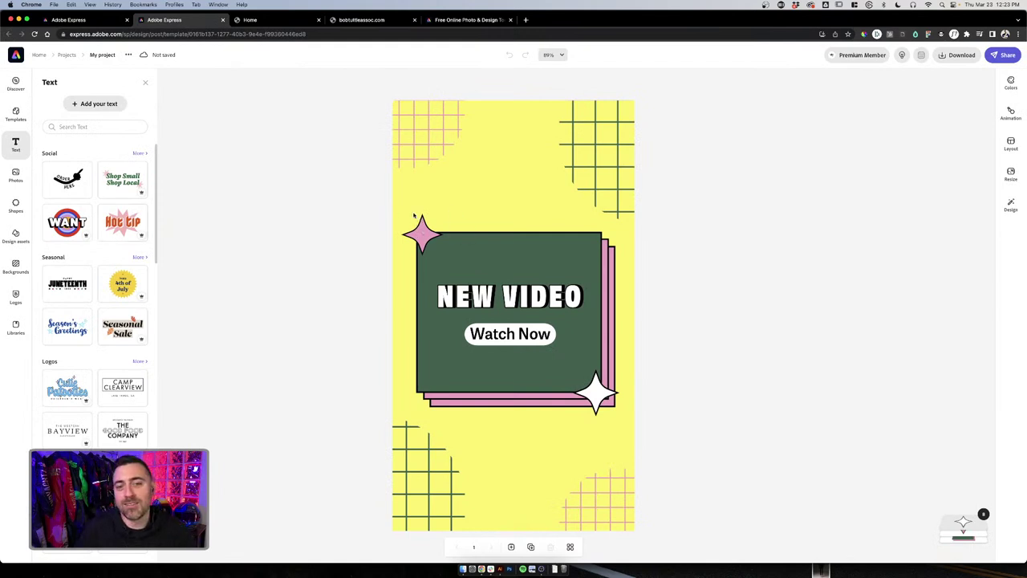
pyautogui.click(491, 238)
pyautogui.click(536, 260)
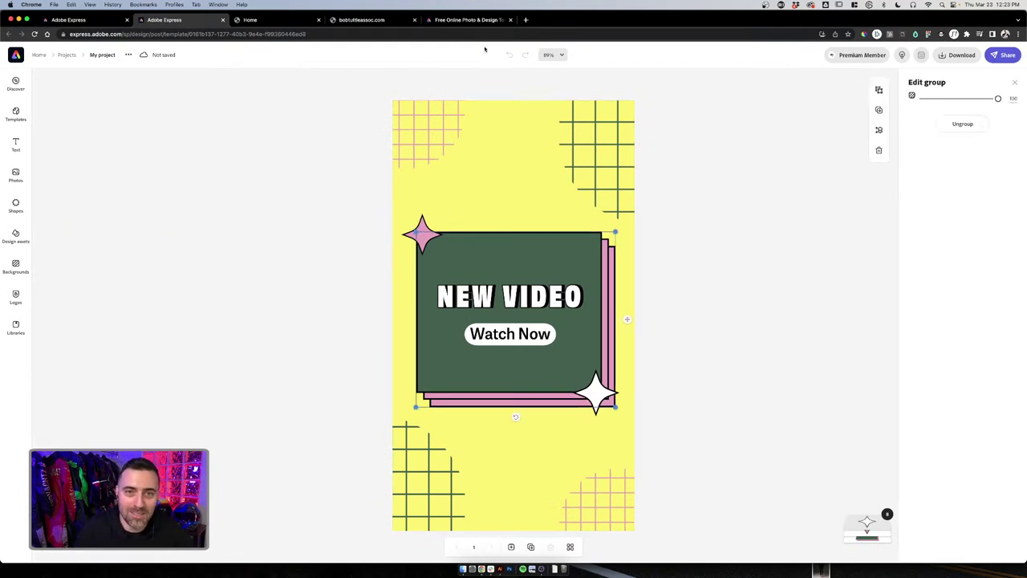
pyautogui.click(361, 20)
pyautogui.click(263, 20)
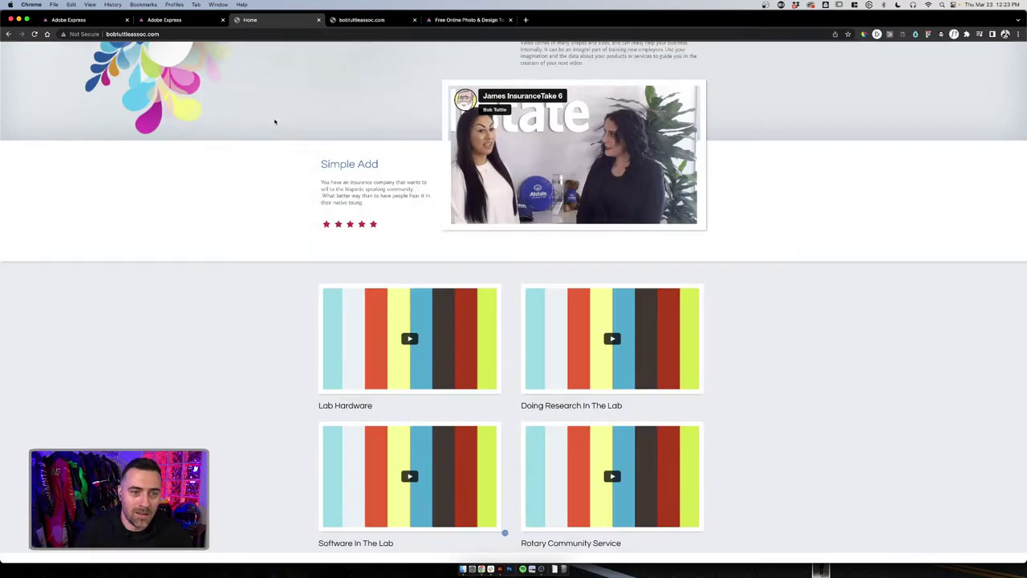
# Screenshot the top-left floral header area of the website's Home page
pyautogui.scroll(4, 274, 122)
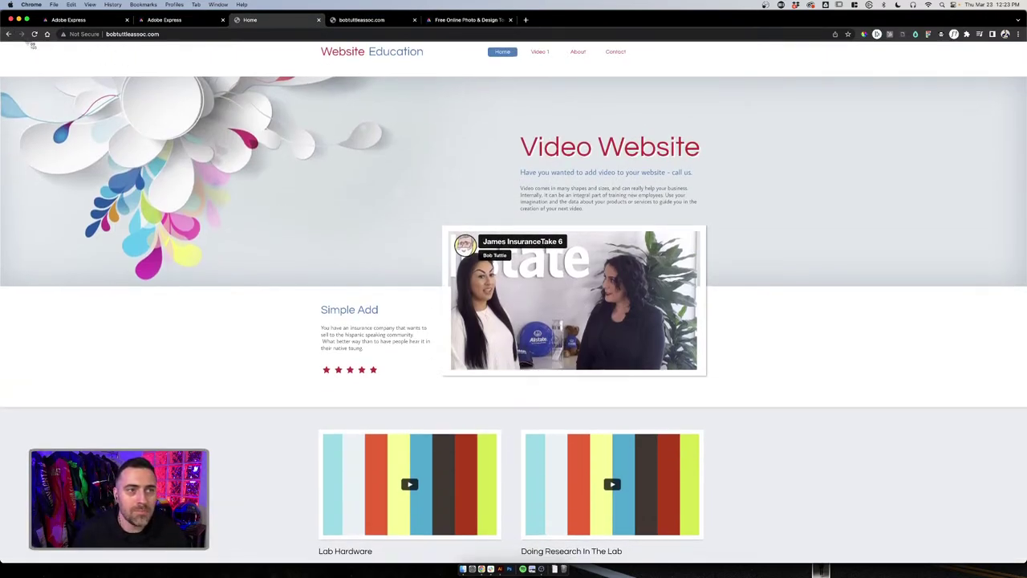
pyautogui.moveTo(30, 45); pyautogui.dragTo(429, 287)
# Drop the website screenshot onto the post, move it to the top, and shrink it above the green card
pyautogui.click(169, 19)
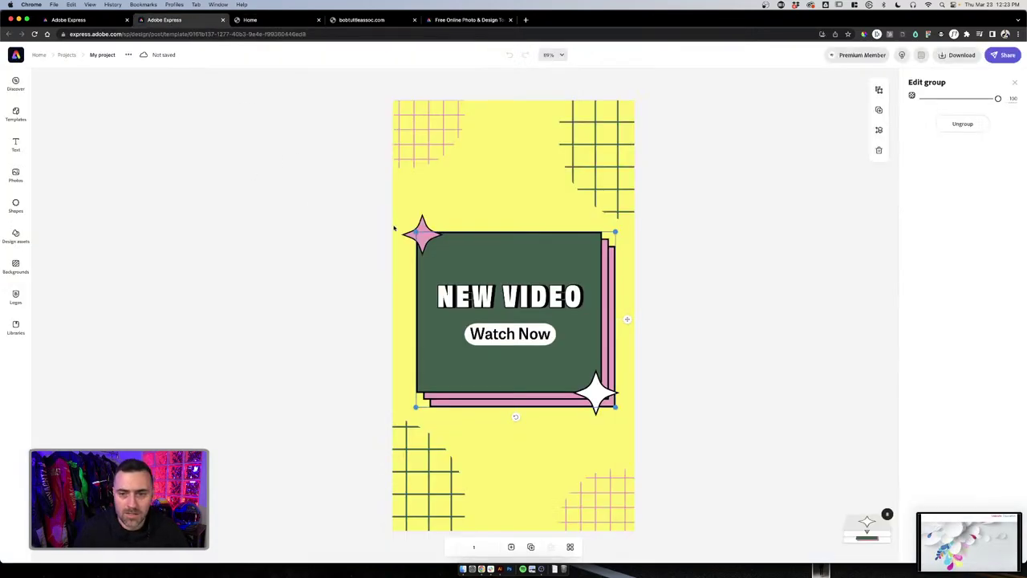
pyautogui.moveTo(991, 553); pyautogui.dragTo(677, 245)
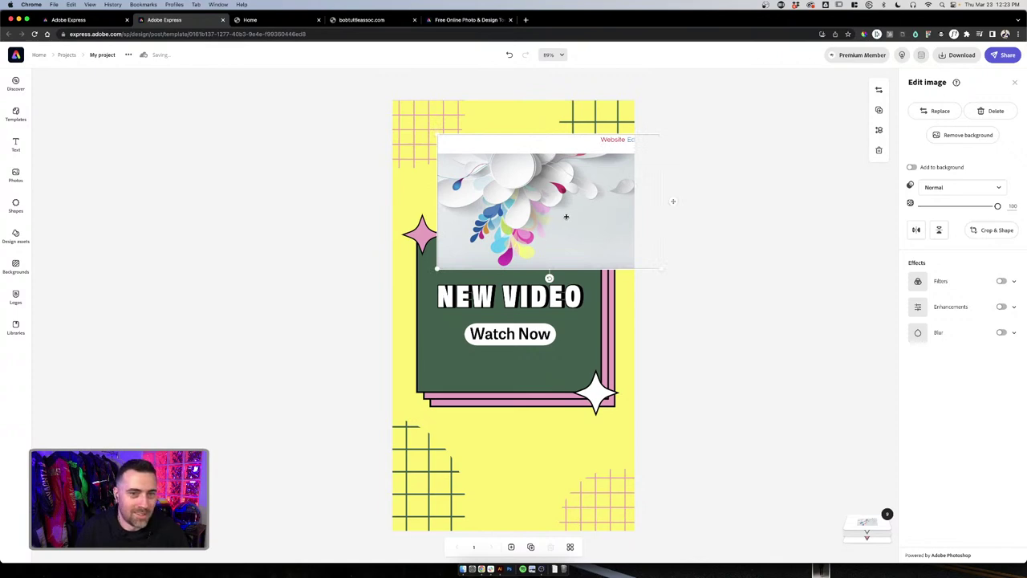
pyautogui.moveTo(566, 217)
pyautogui.mouseDown()
pyautogui.moveTo(493, 200)
pyautogui.moveTo(557, 205)
pyautogui.mouseUp()
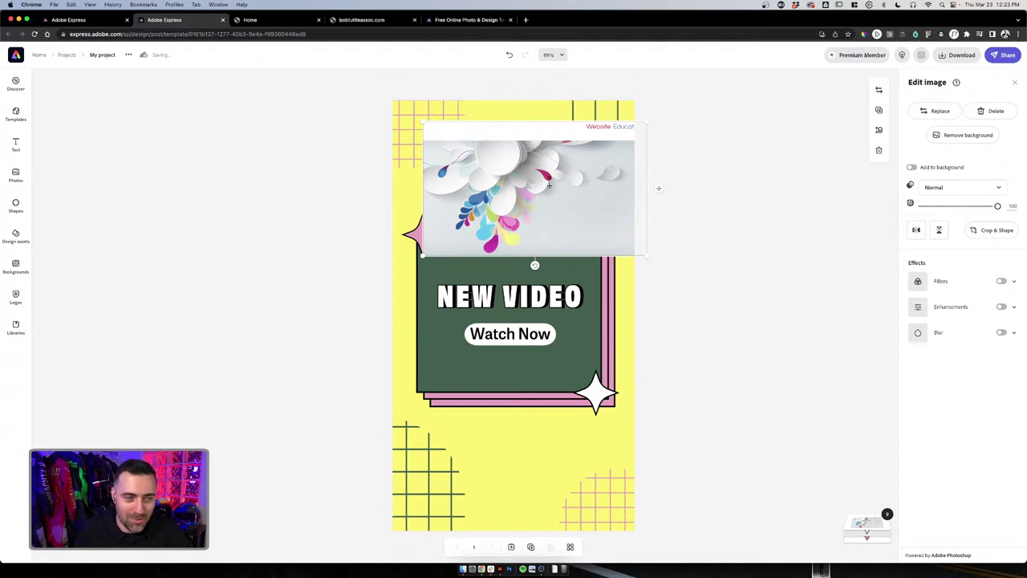
pyautogui.moveTo(647, 255); pyautogui.dragTo(570, 210)
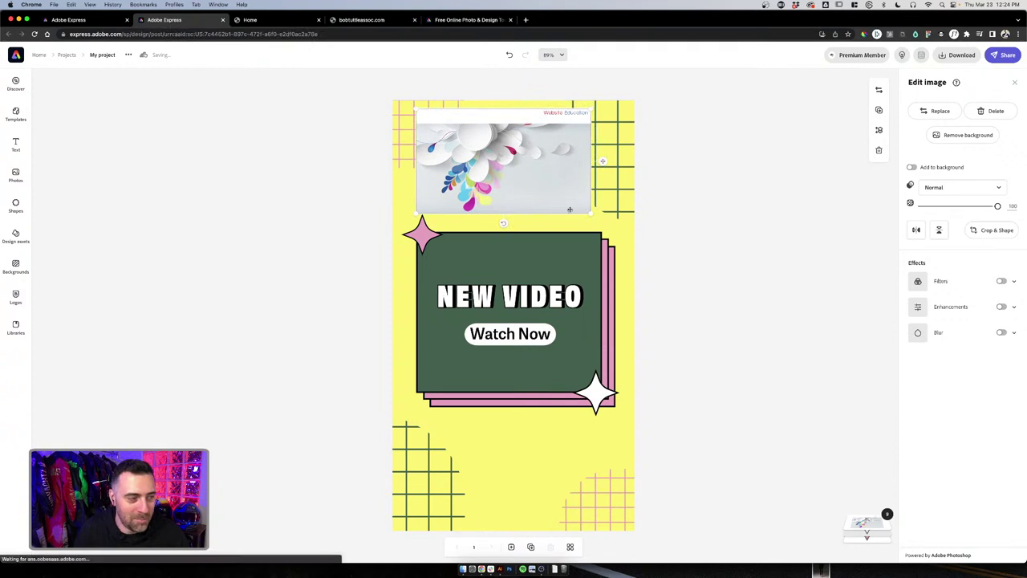
pyautogui.click(657, 208)
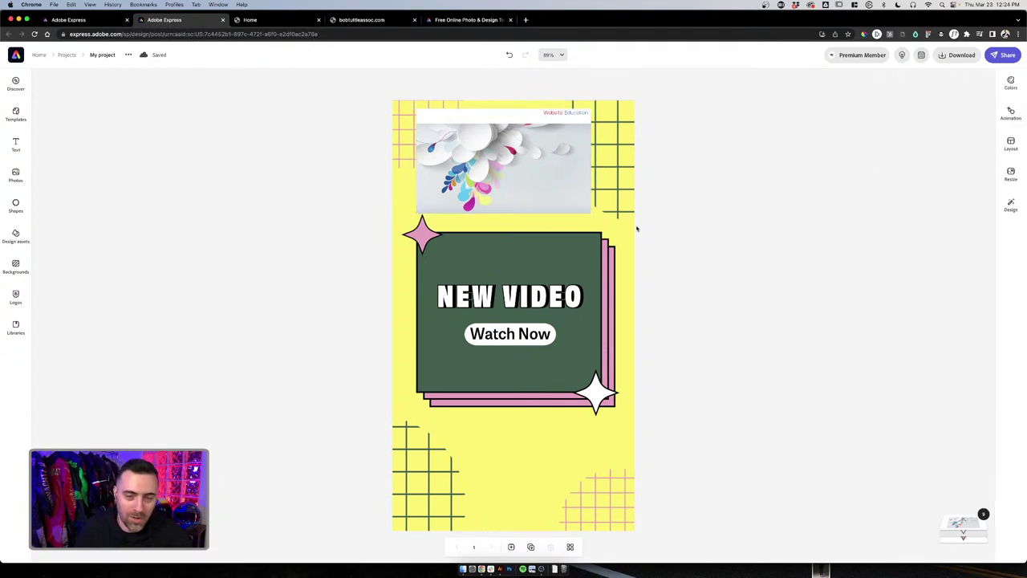
pyautogui.click(514, 151)
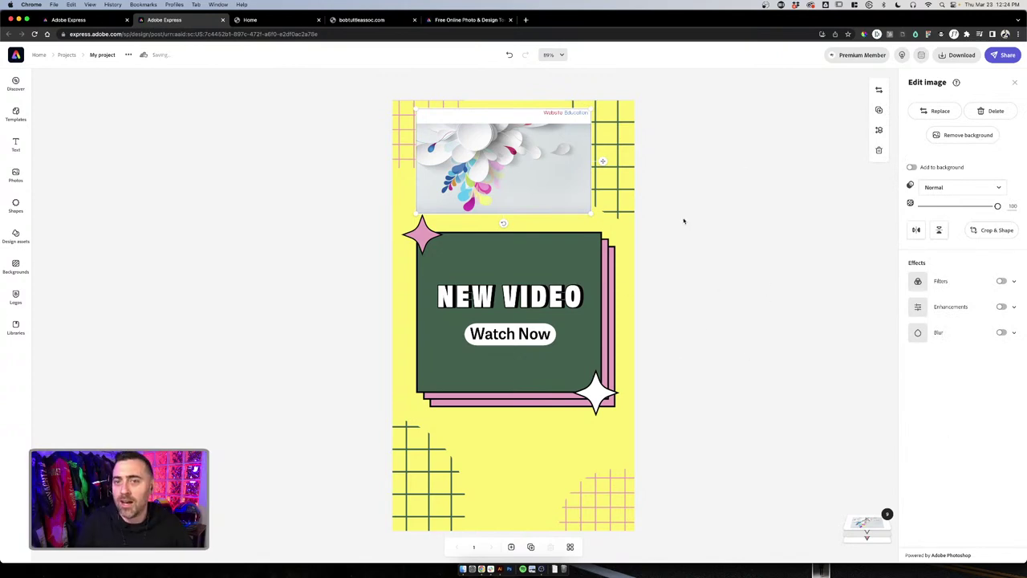
# Choose the white swatch in Edit background to replace the yellow post background
pyautogui.click(429, 242)
pyautogui.click(463, 226)
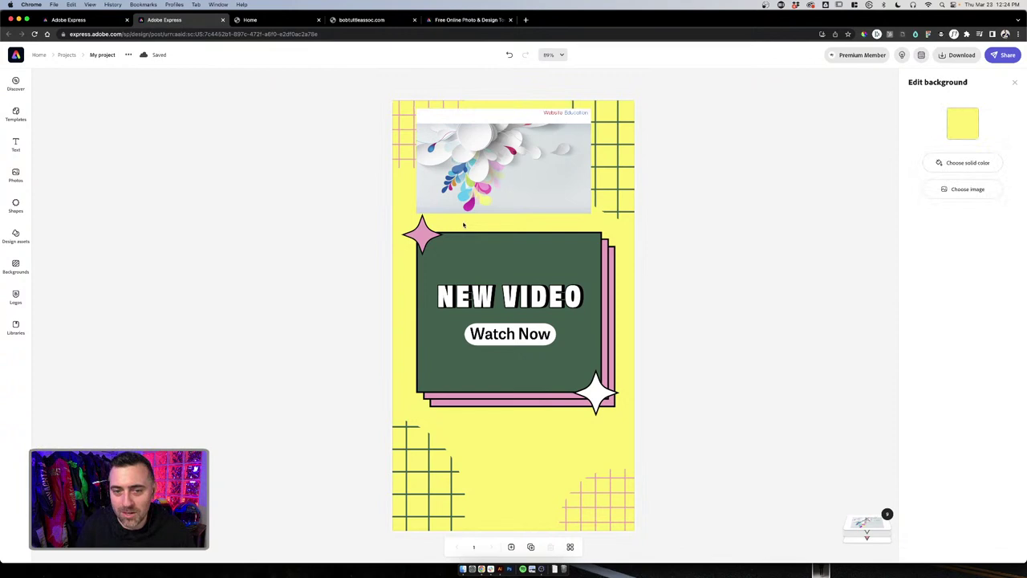
pyautogui.click(962, 136)
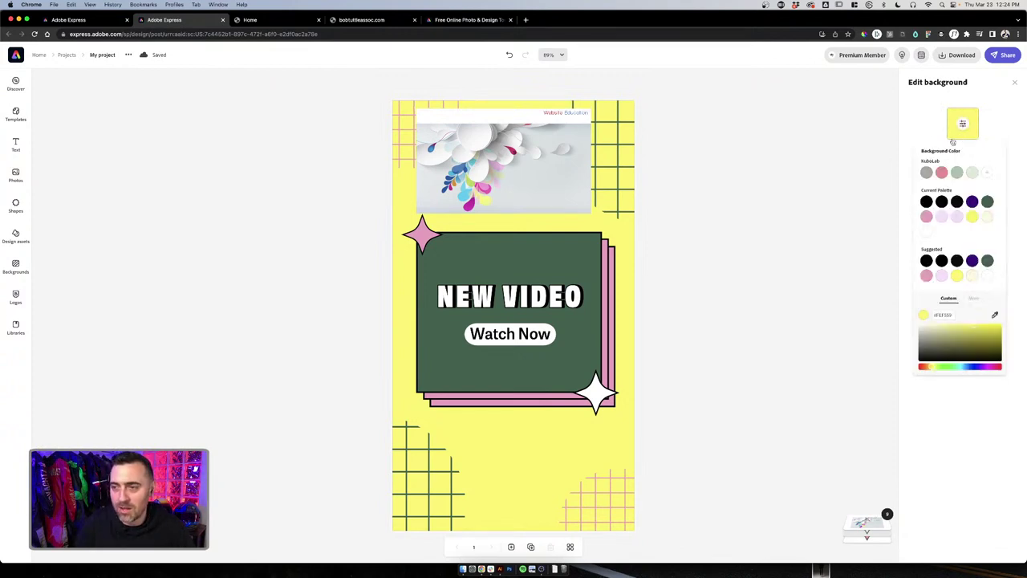
pyautogui.click(988, 276)
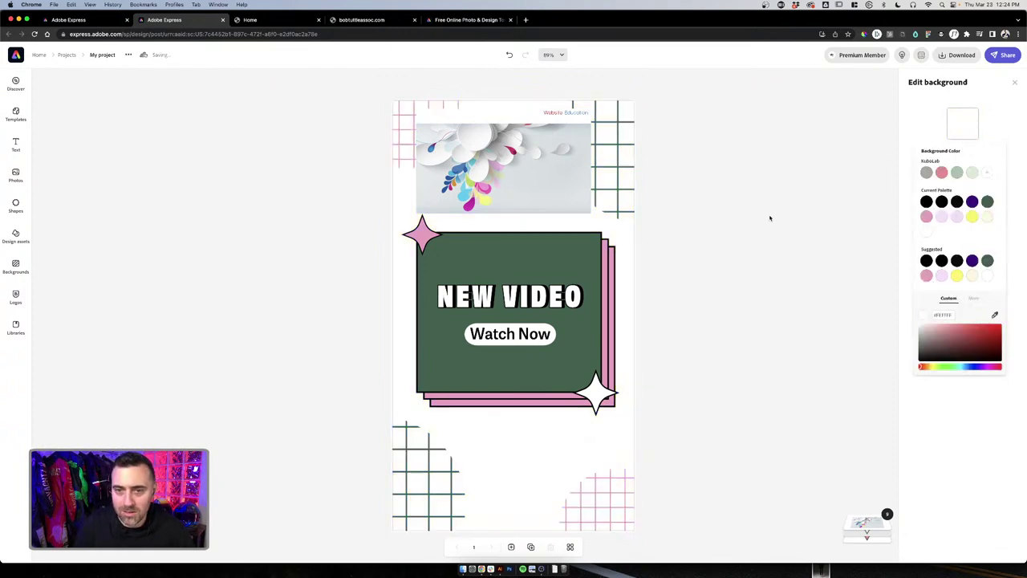
pyautogui.click(602, 133)
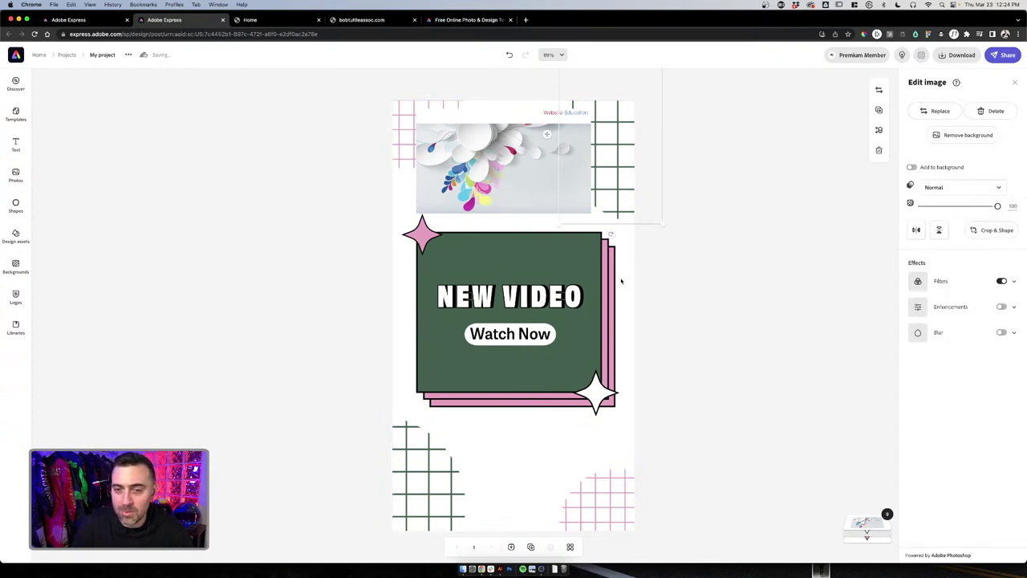
# Select the NEW VIDEO headline and apply the recommended Tachyon Regular font at size 68
pyautogui.click(418, 234)
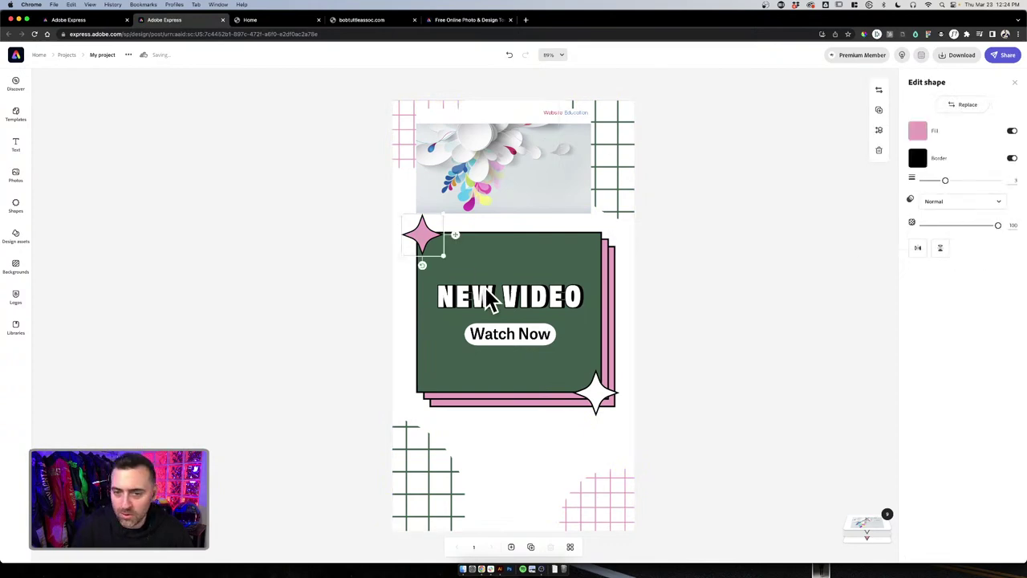
pyautogui.click(540, 325)
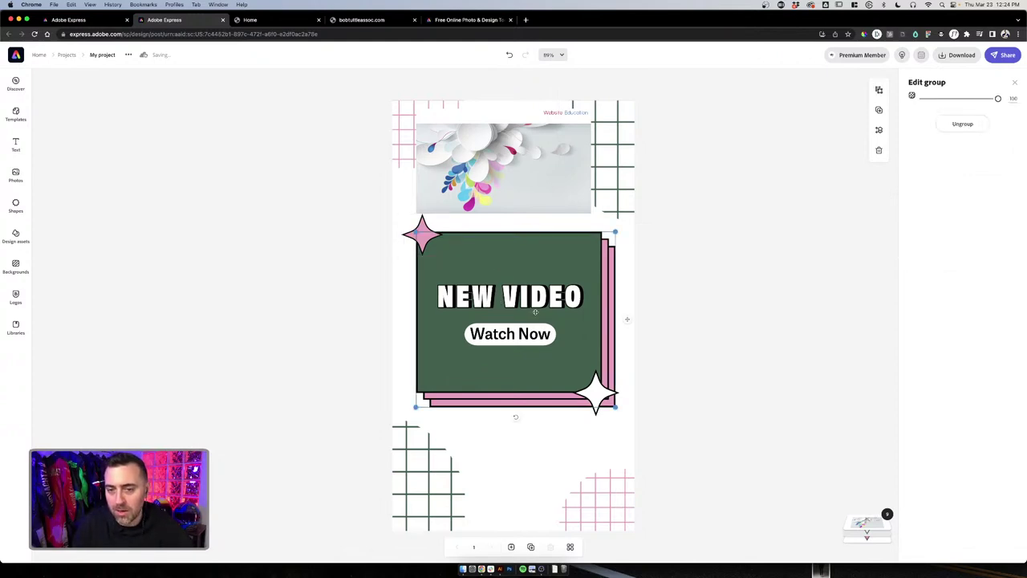
pyautogui.click(536, 301)
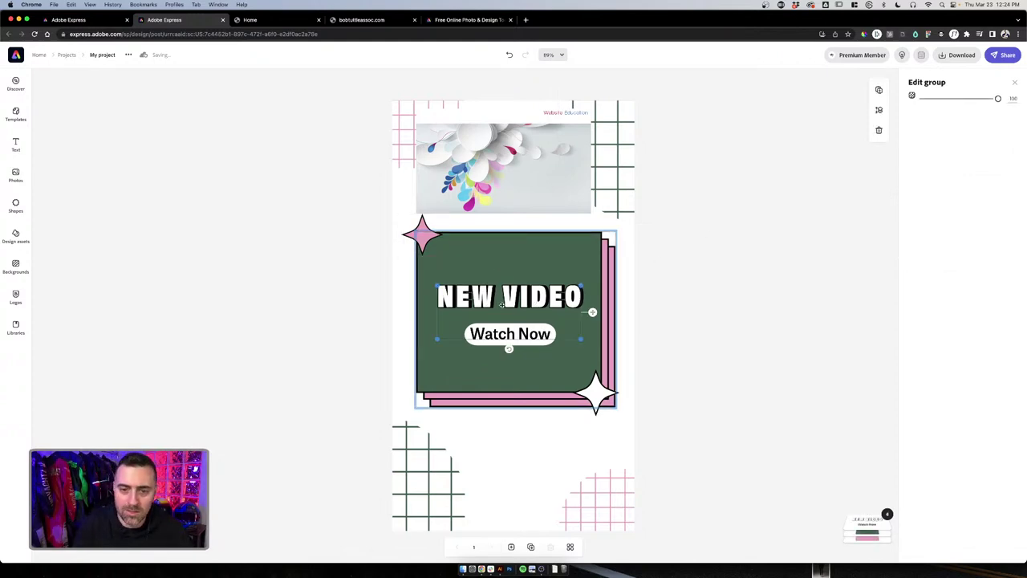
pyautogui.click(502, 305)
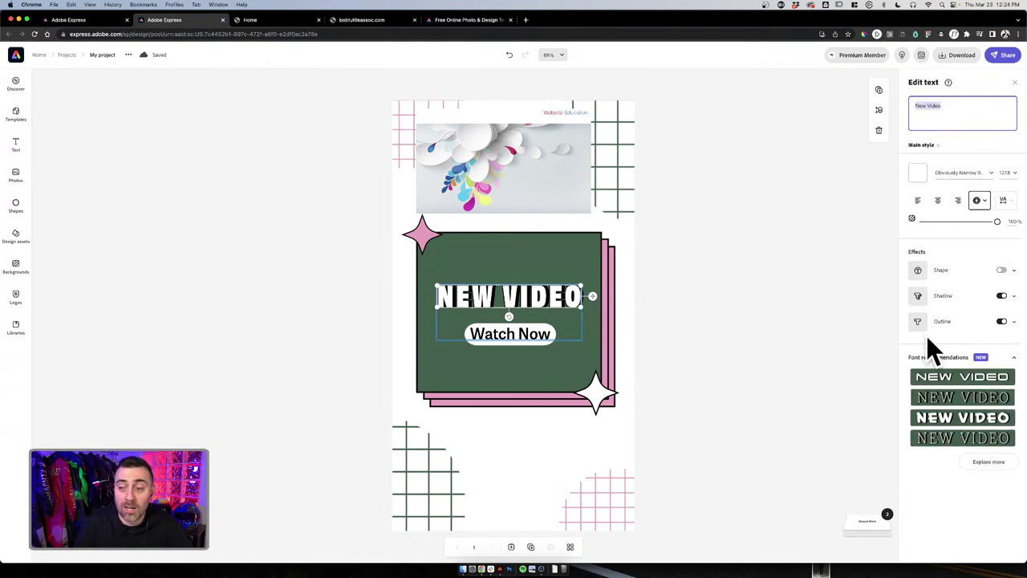
pyautogui.click(979, 377)
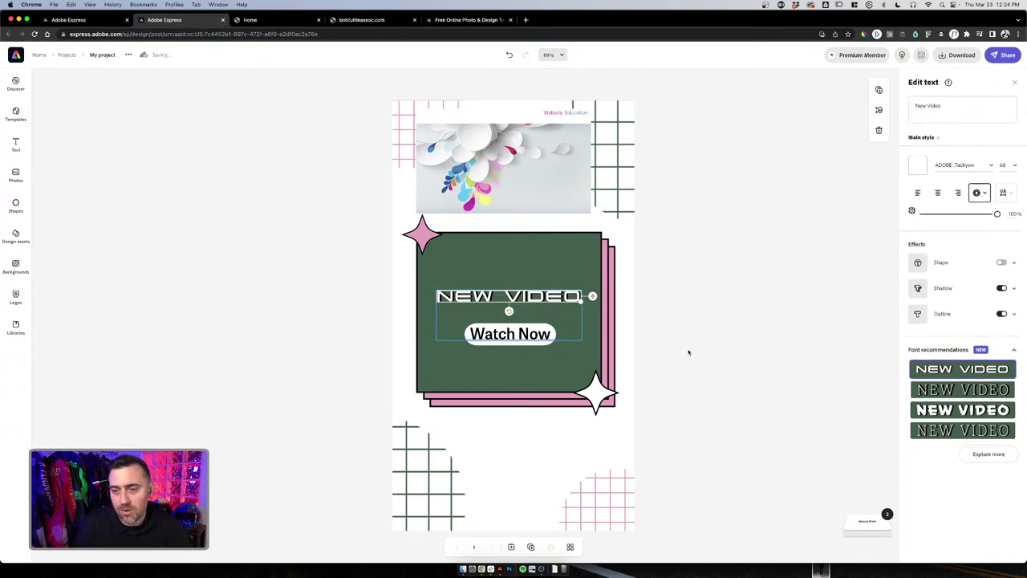
pyautogui.click(937, 374)
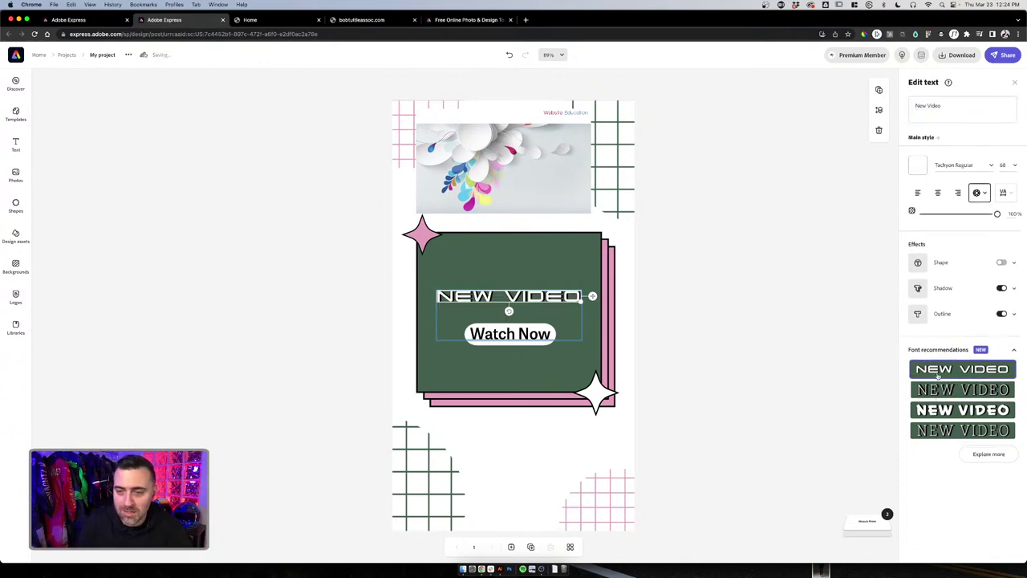
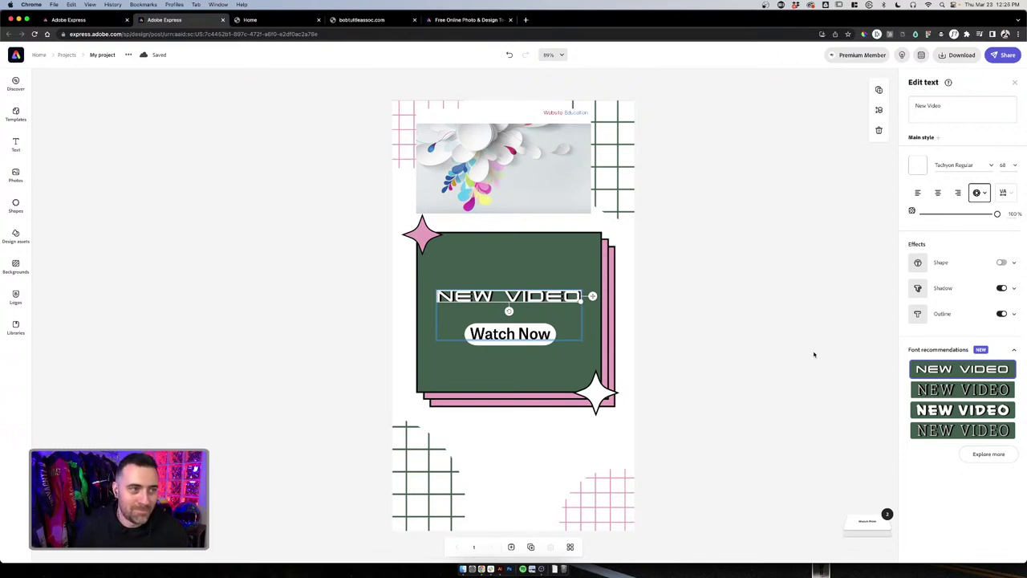
# Delete the pink star and the white star from the NEW VIDEO card's corners
pyautogui.click(789, 337)
pyautogui.click(508, 337)
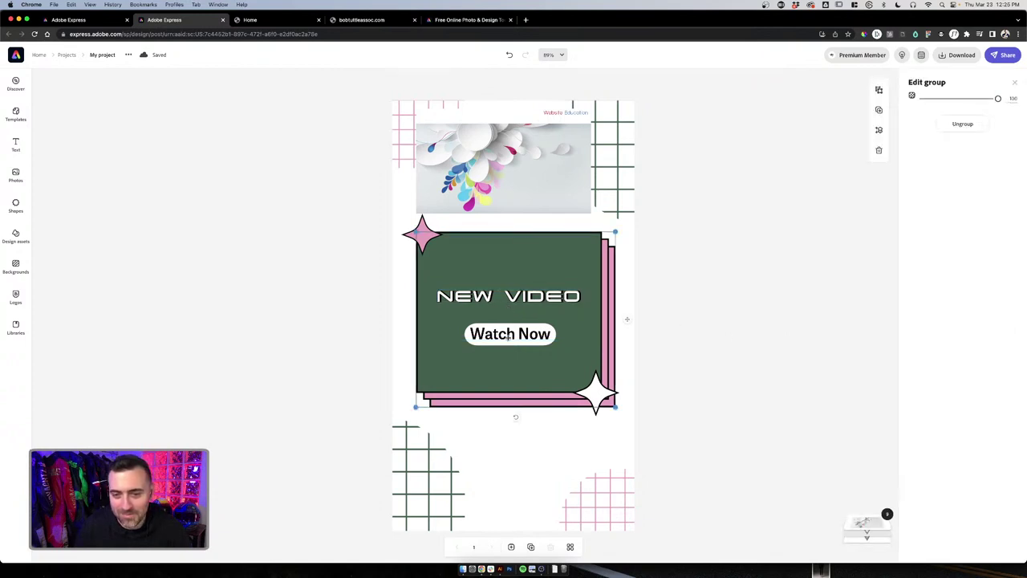
pyautogui.click(434, 238)
pyautogui.click(433, 238)
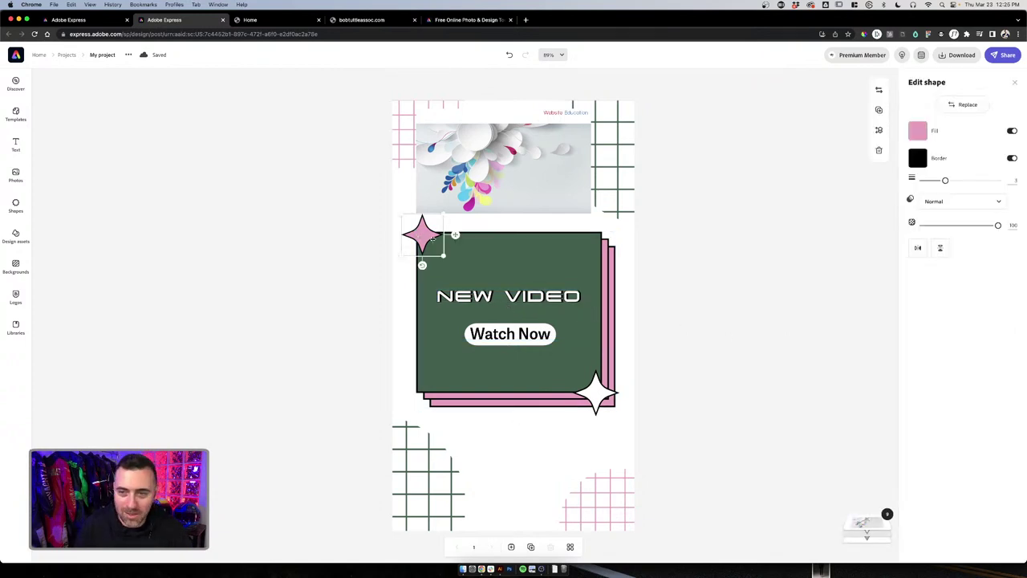
pyautogui.press('Delete')
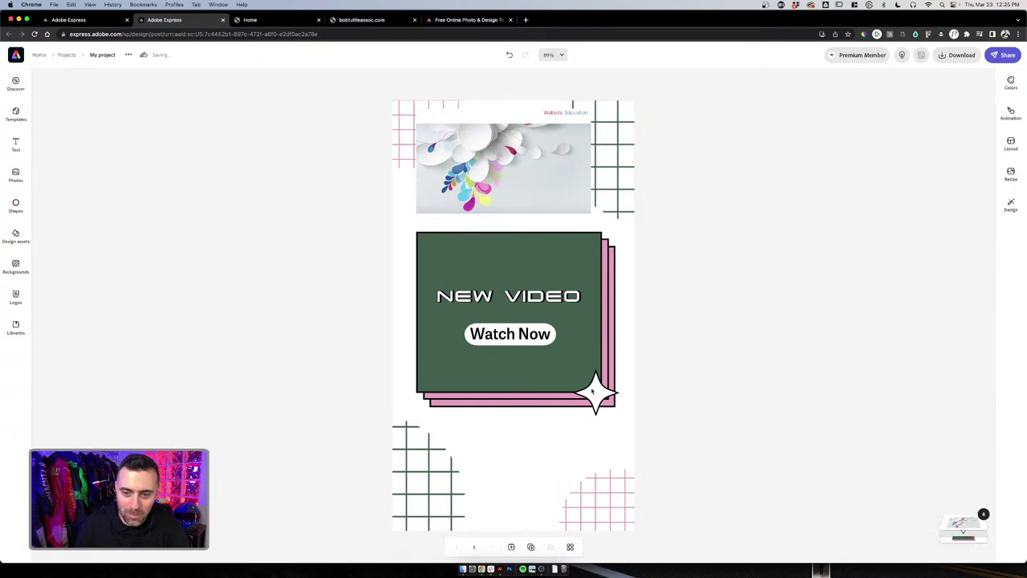
pyautogui.click(592, 391)
pyautogui.press('Delete')
# Delete both pink back layers behind the card, undoing the accidental whole-card deletions
pyautogui.click(612, 401)
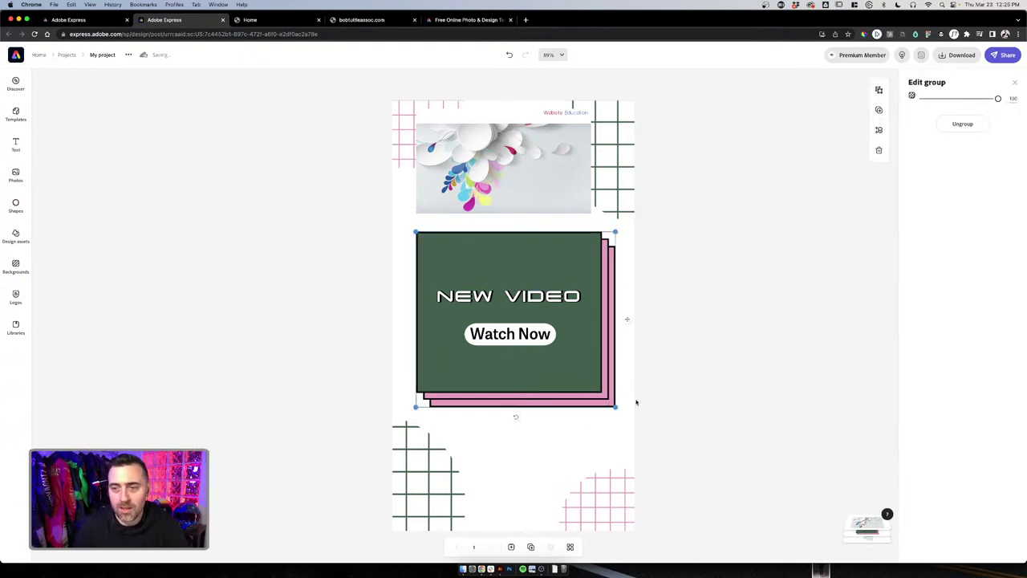
pyautogui.press('Delete')
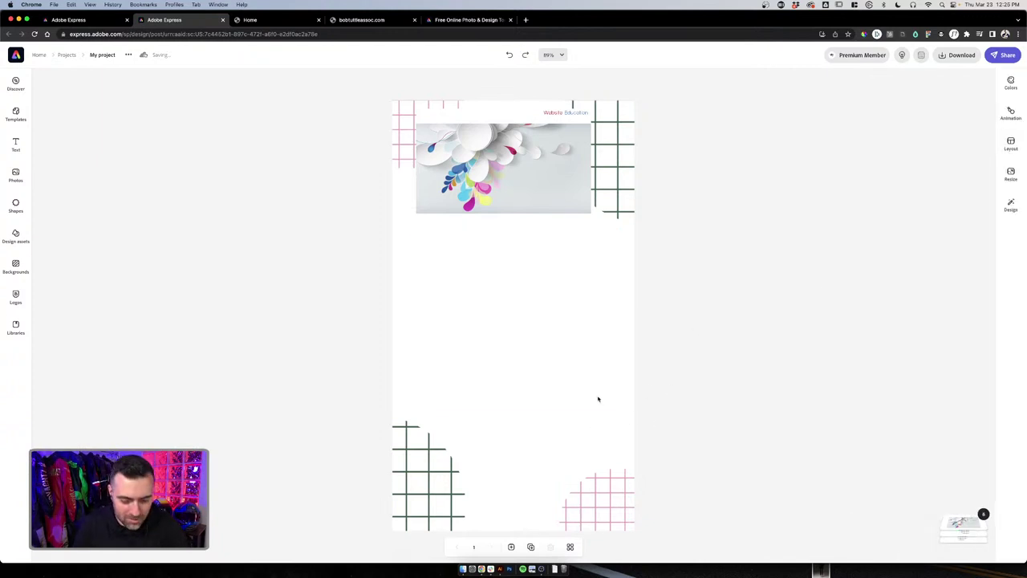
pyautogui.press('super+z')
pyautogui.click(608, 403)
pyautogui.click(608, 403)
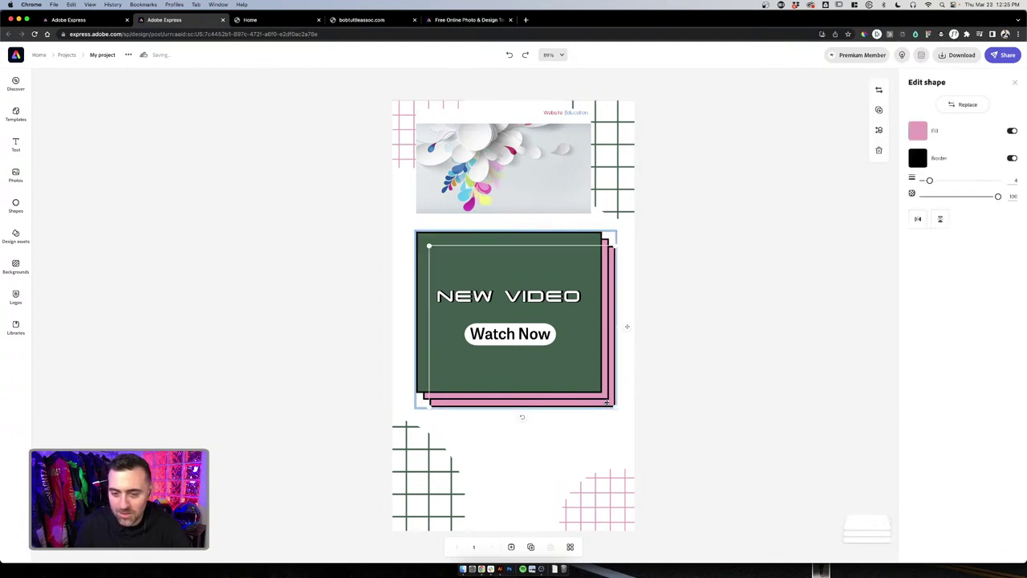
pyautogui.press('Delete')
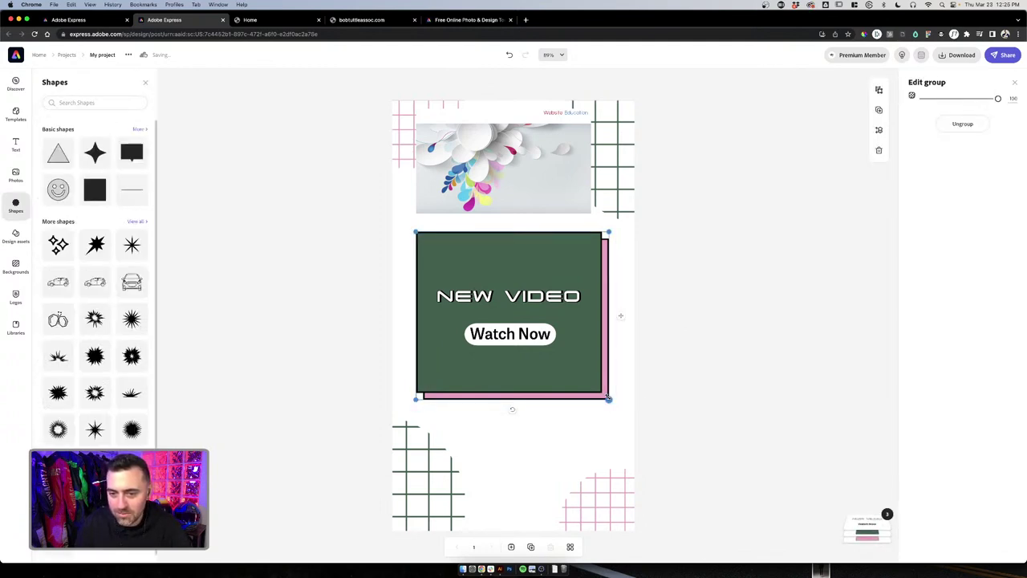
pyautogui.press('Delete')
pyautogui.press('super+z')
pyautogui.click(598, 394)
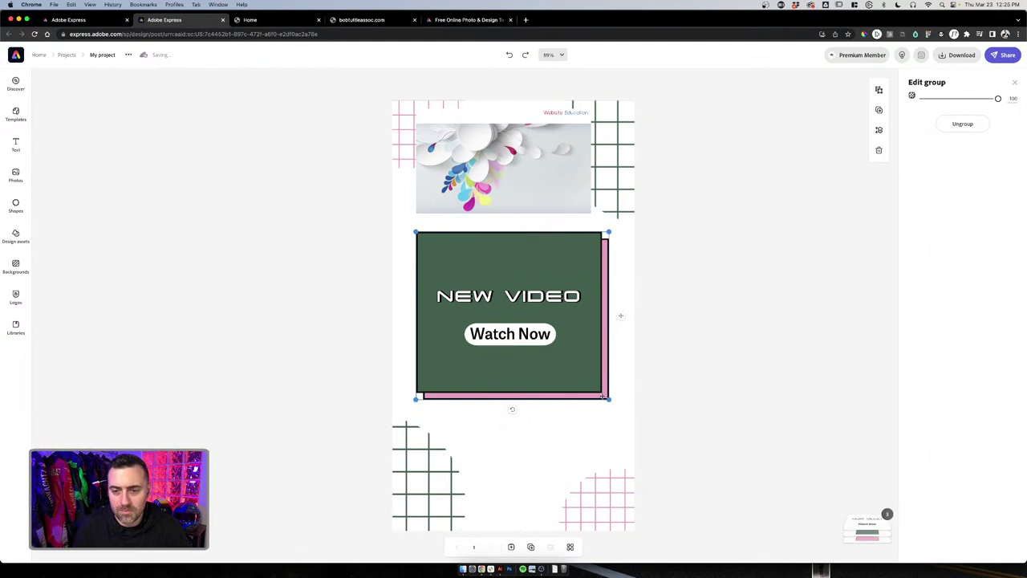
pyautogui.click(594, 396)
pyautogui.press('Delete')
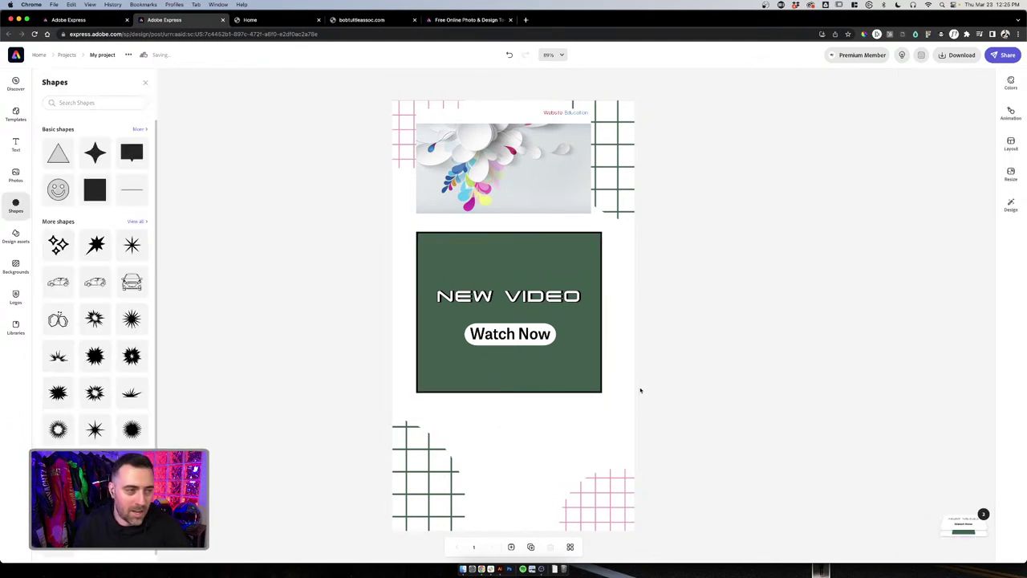
pyautogui.click(595, 386)
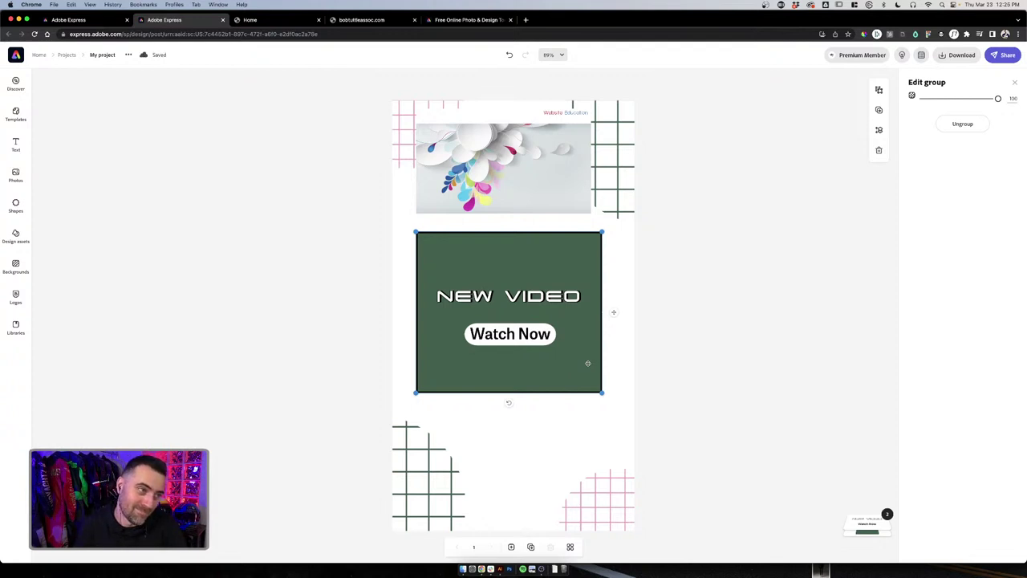
# Nudge the card group slightly right so it sits centred on the page
pyautogui.click(628, 367)
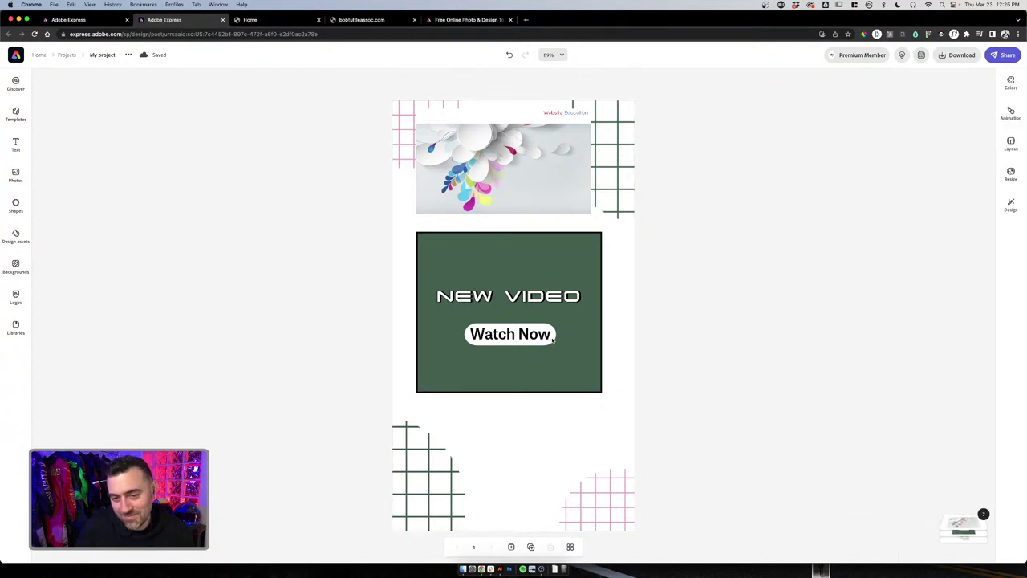
pyautogui.click(516, 355)
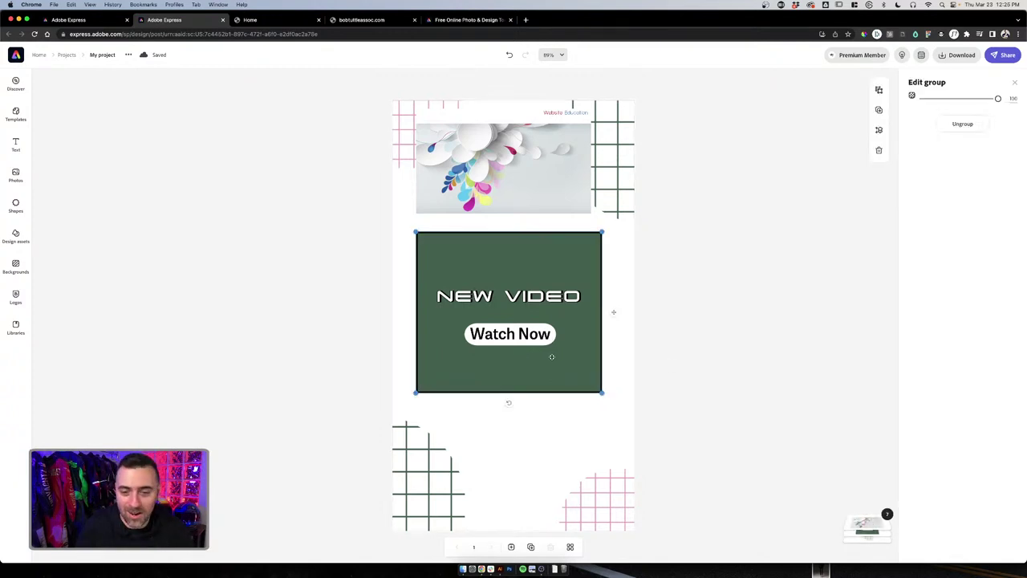
pyautogui.moveTo(503, 339); pyautogui.dragTo(508, 339)
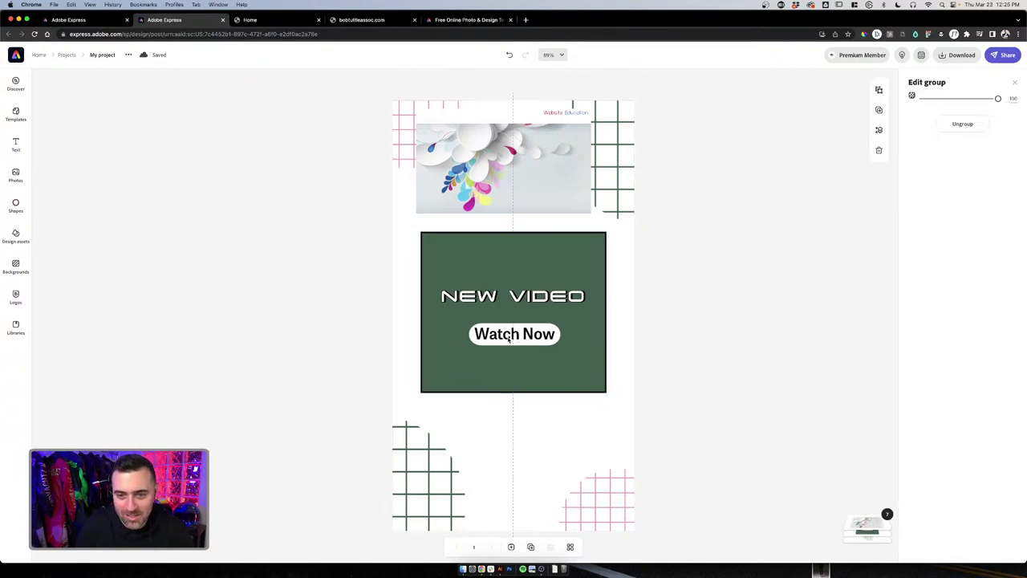
pyautogui.click(750, 333)
# Drill into the card group to select the Watch Now text
pyautogui.click(604, 307)
pyautogui.click(548, 294)
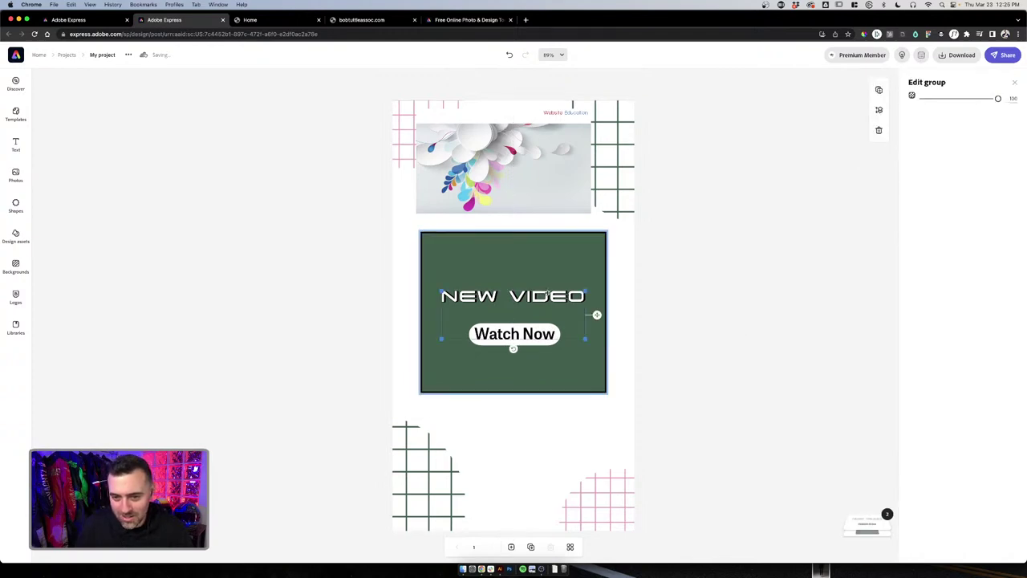
pyautogui.click(548, 294)
pyautogui.click(513, 385)
pyautogui.click(515, 340)
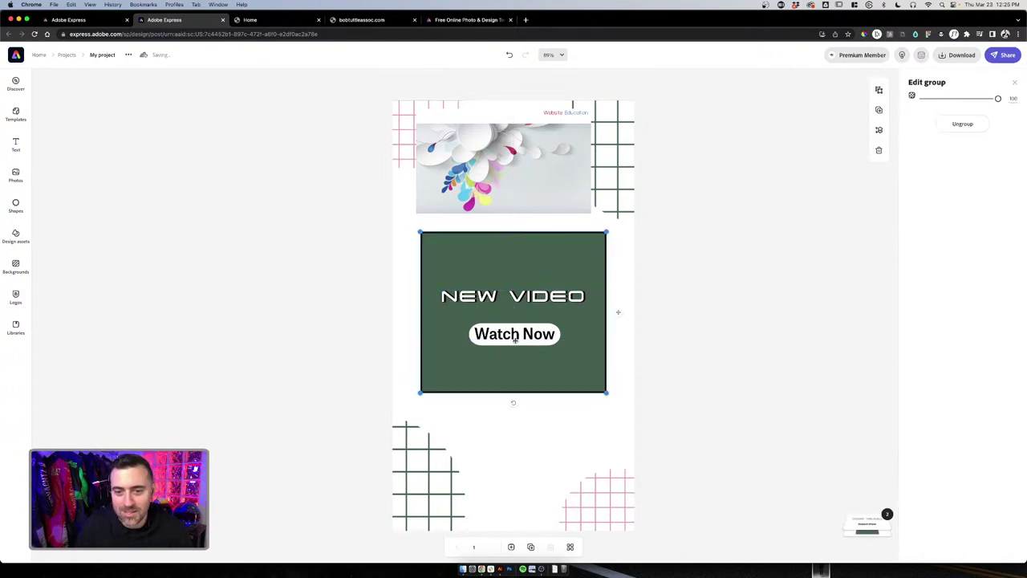
pyautogui.click(513, 341)
pyautogui.click(562, 351)
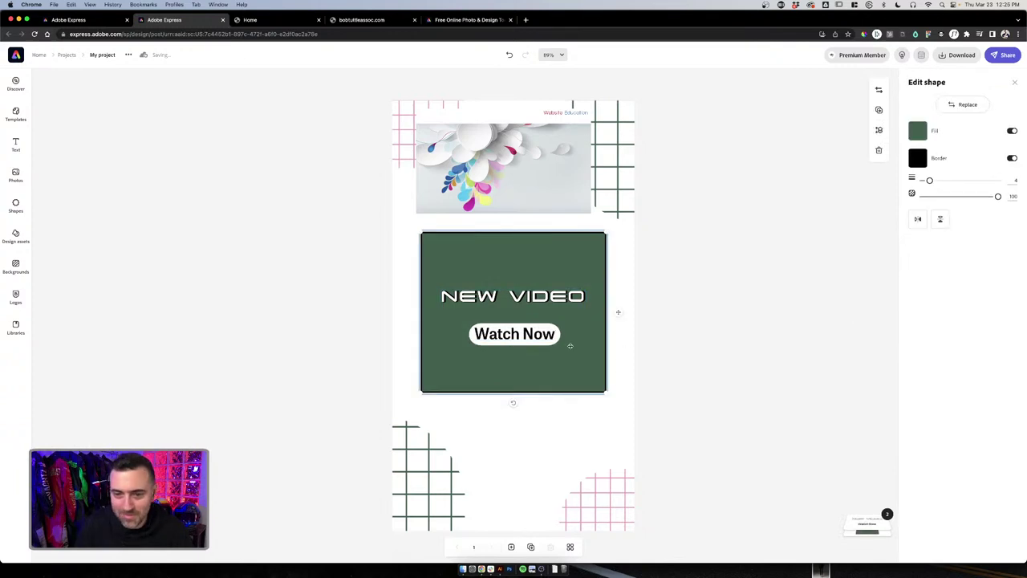
pyautogui.click(520, 331)
pyautogui.click(528, 338)
pyautogui.click(528, 338)
pyautogui.click(529, 336)
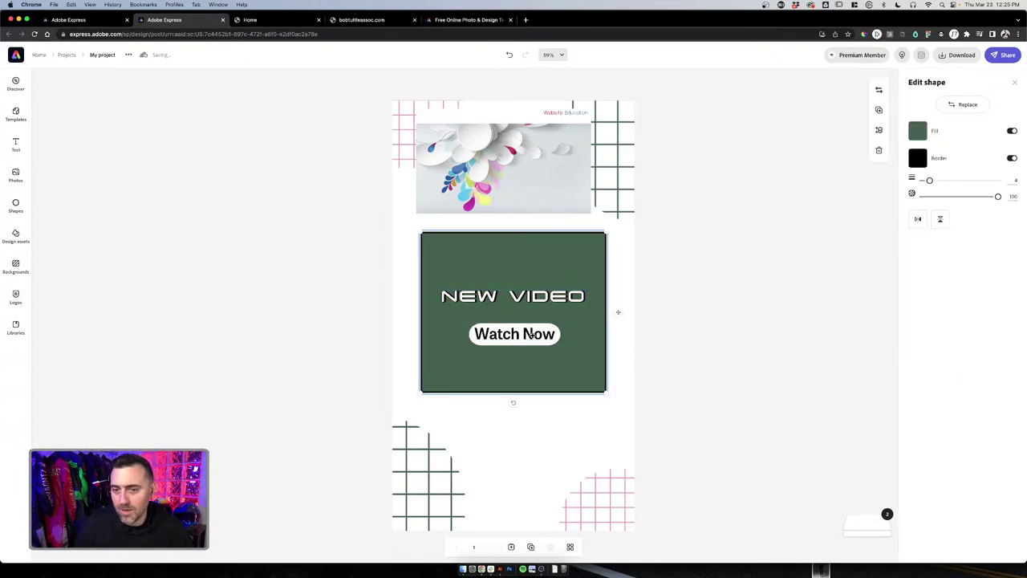
pyautogui.click(530, 335)
pyautogui.click(529, 335)
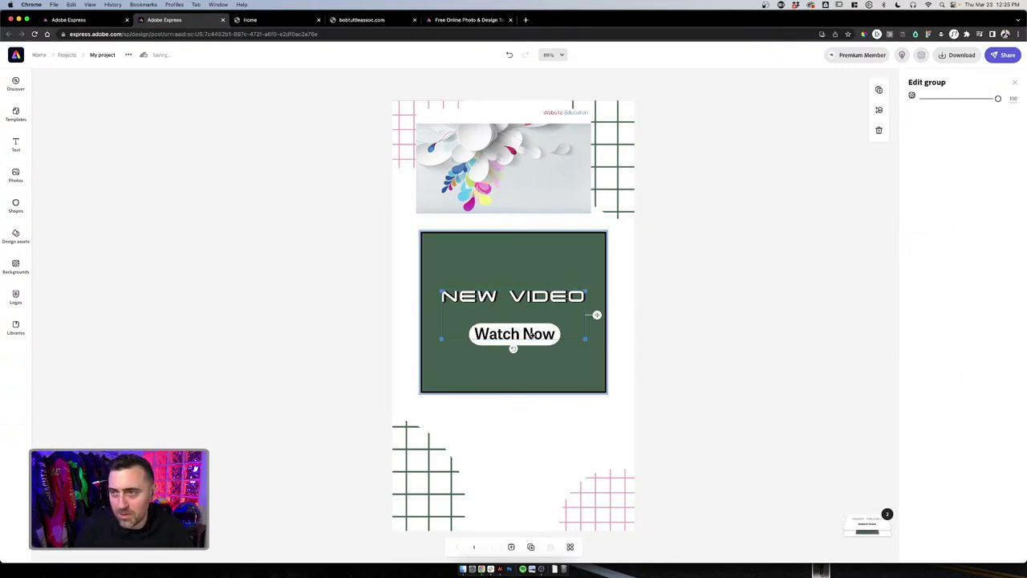
pyautogui.click(530, 335)
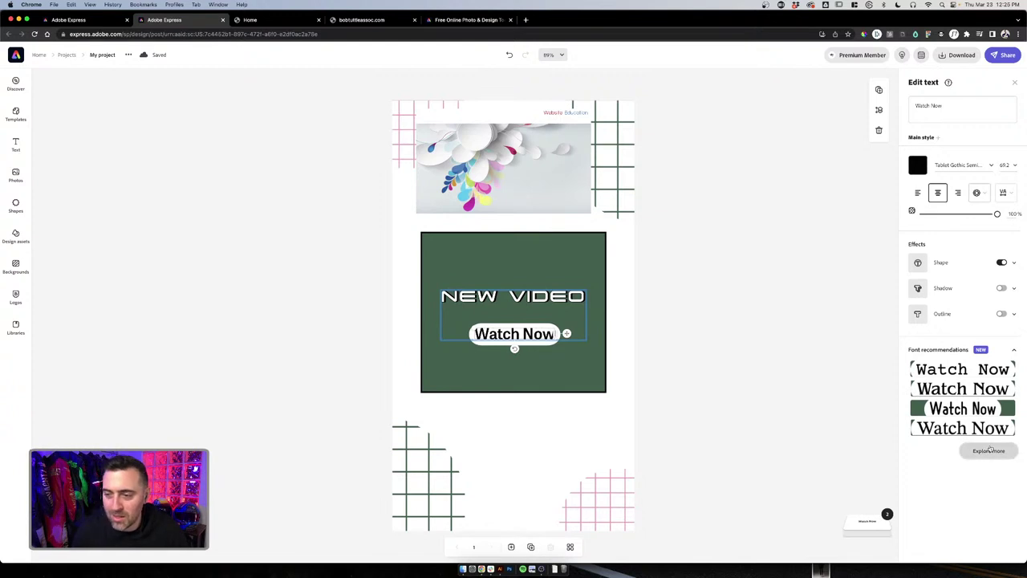
# Apply an italic font to Watch Now from the expanded font recommendations
pyautogui.click(987, 450)
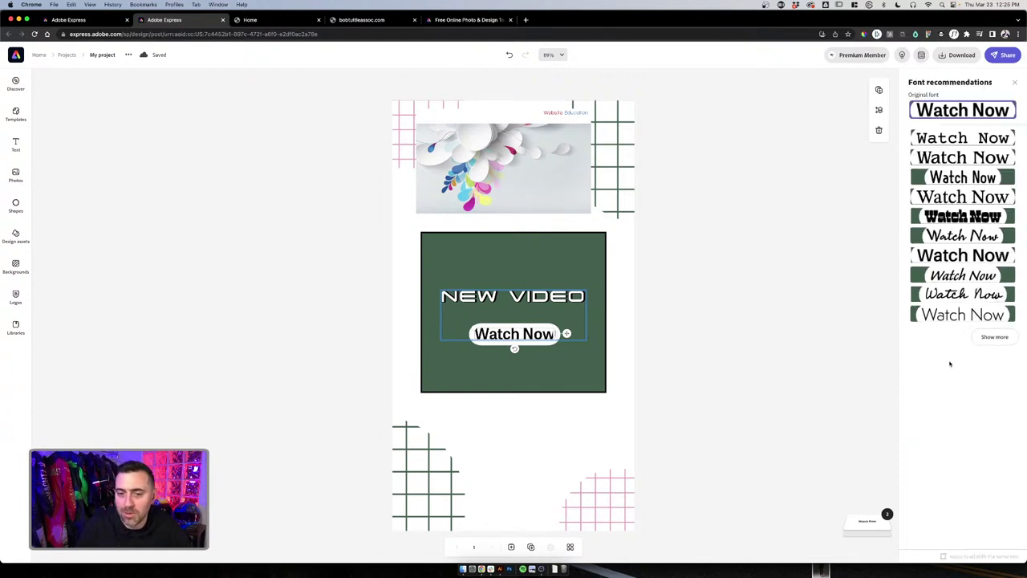
pyautogui.click(991, 338)
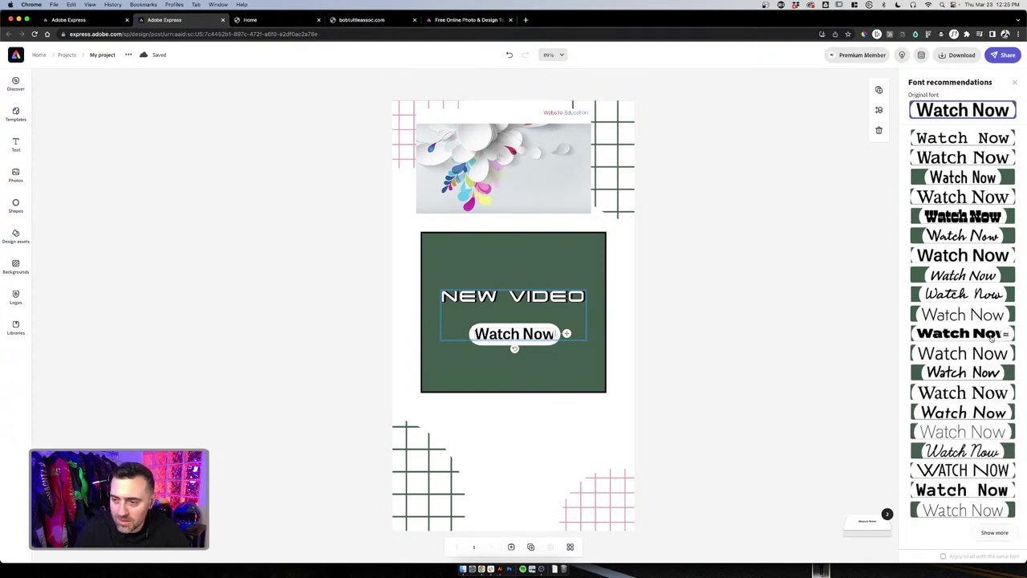
pyautogui.scroll(-1, 981, 362)
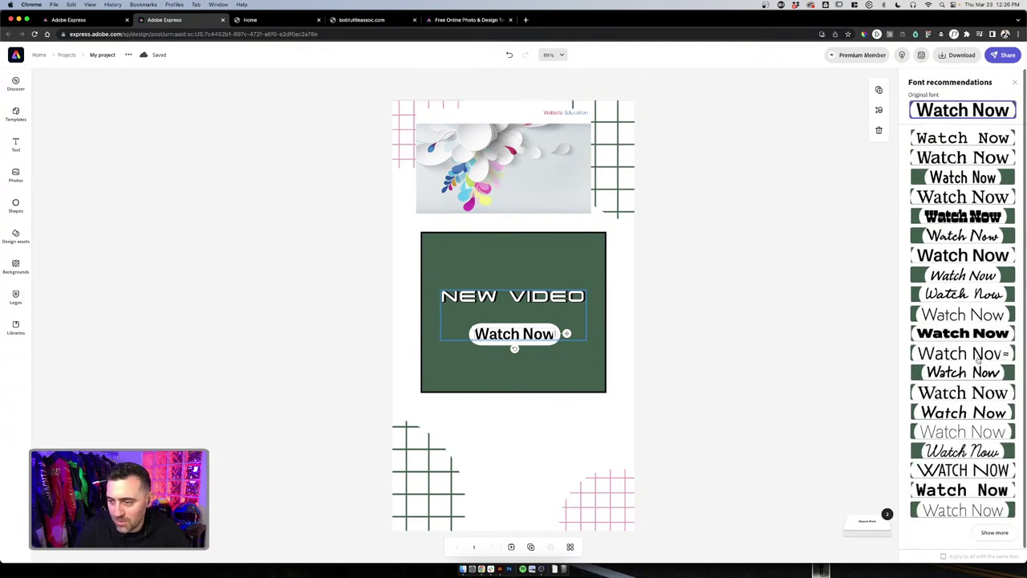
pyautogui.click(994, 532)
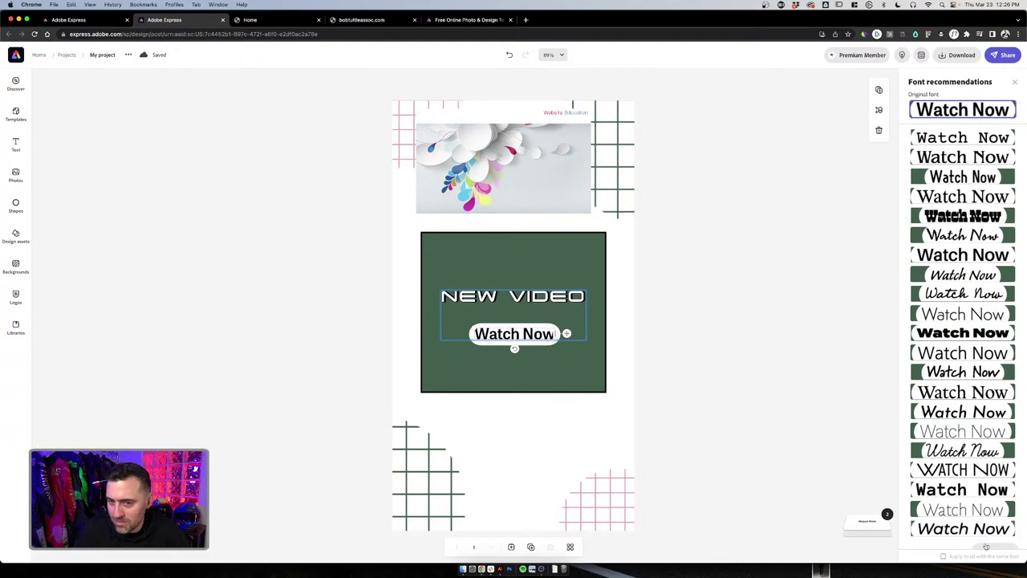
pyautogui.scroll(-1, 955, 511)
pyautogui.click(952, 509)
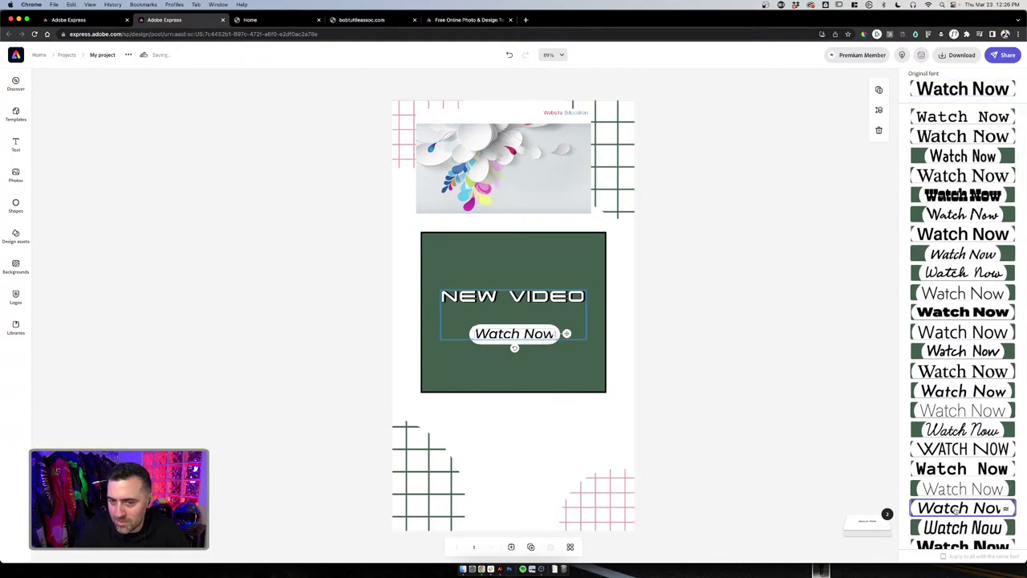
# Click back through the card group to select the Watch Now text again
pyautogui.click(783, 416)
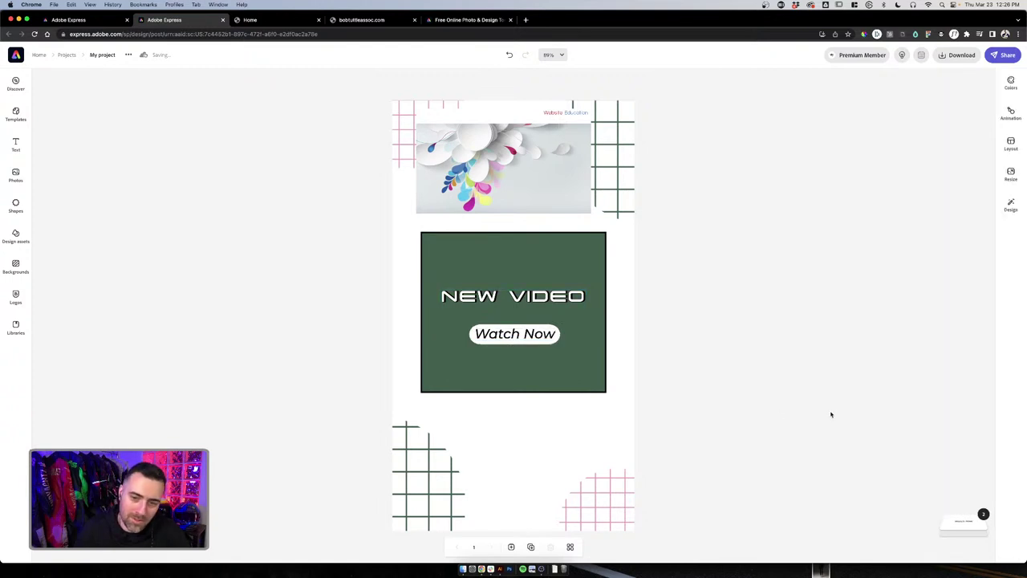
pyautogui.click(554, 330)
pyautogui.click(549, 330)
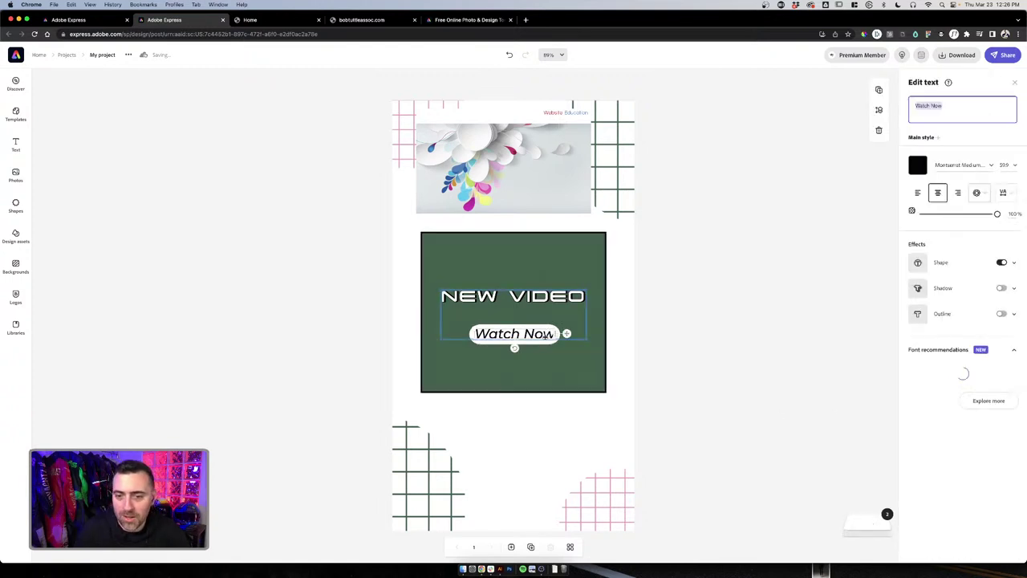
pyautogui.click(546, 330)
pyautogui.click(547, 330)
pyautogui.click(546, 330)
pyautogui.click(546, 329)
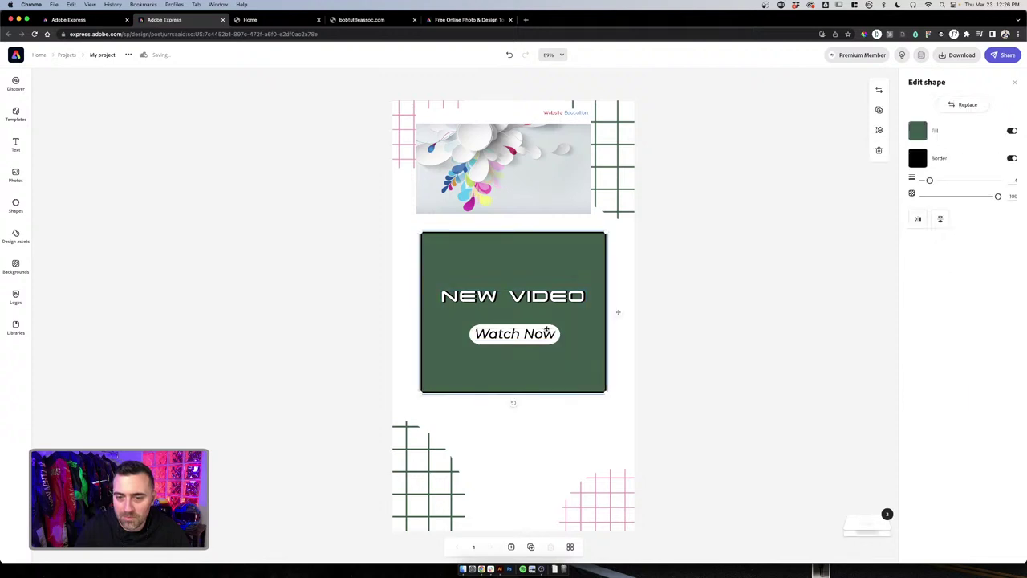
pyautogui.click(545, 334)
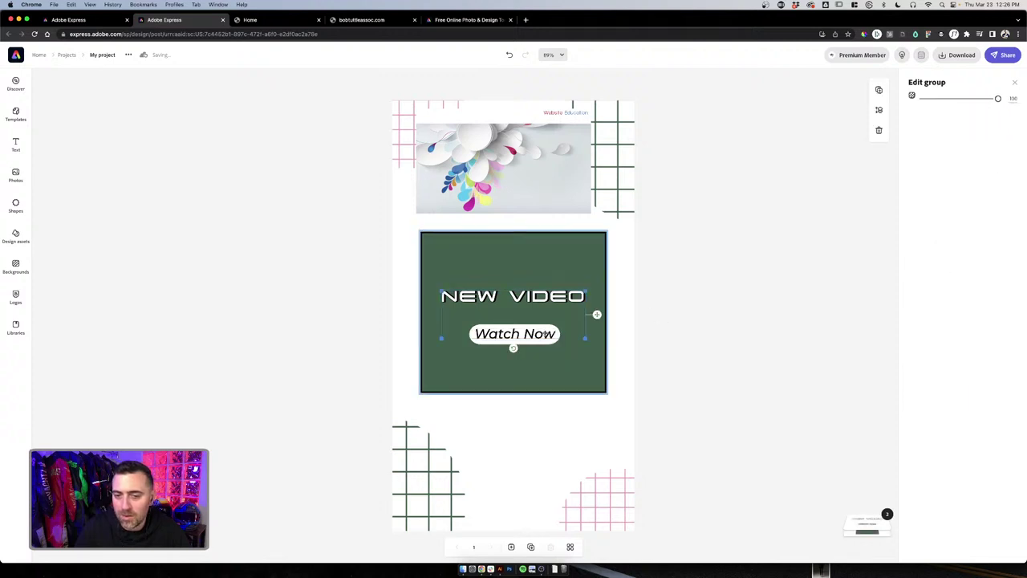
pyautogui.click(545, 334)
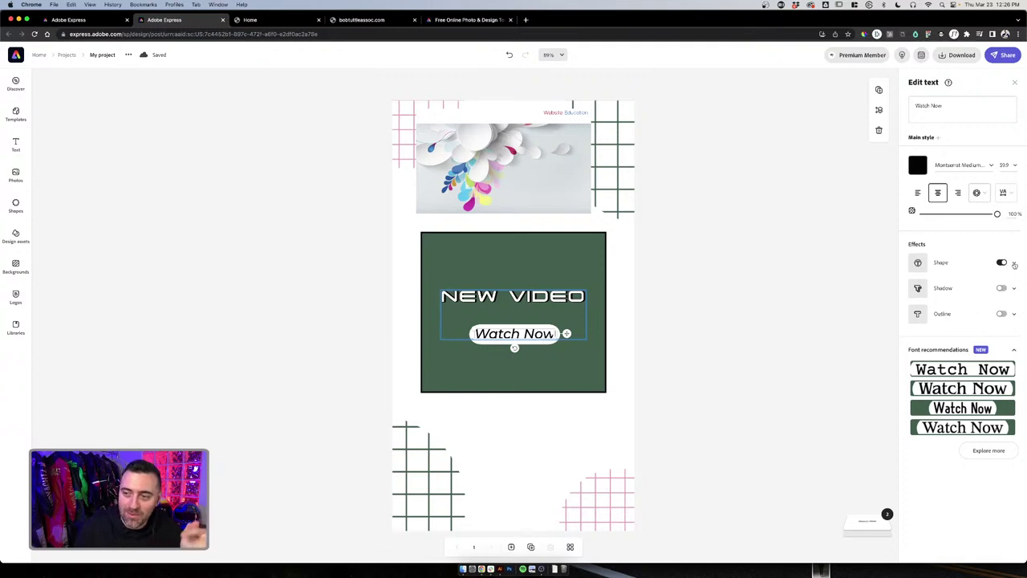
# Try a shape background behind Watch Now, then slide it off again
pyautogui.click(1014, 265)
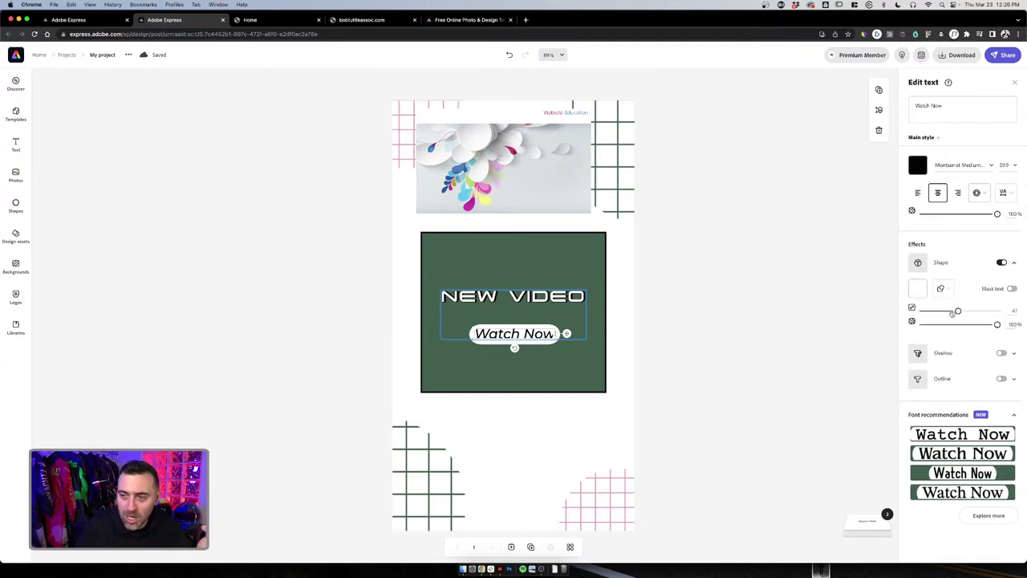
pyautogui.moveTo(958, 311); pyautogui.dragTo(959, 313)
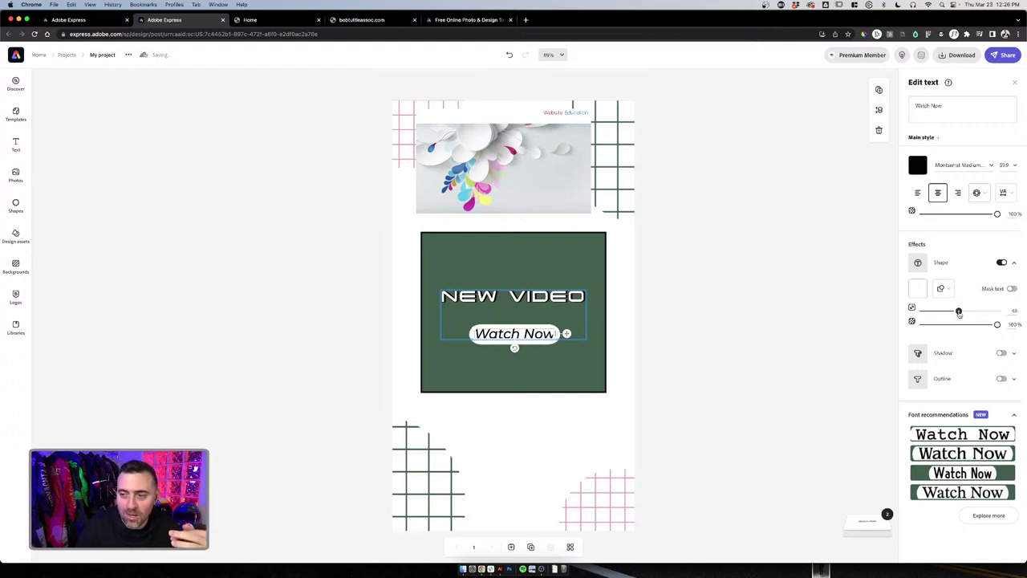
pyautogui.moveTo(958, 312); pyautogui.dragTo(895, 313)
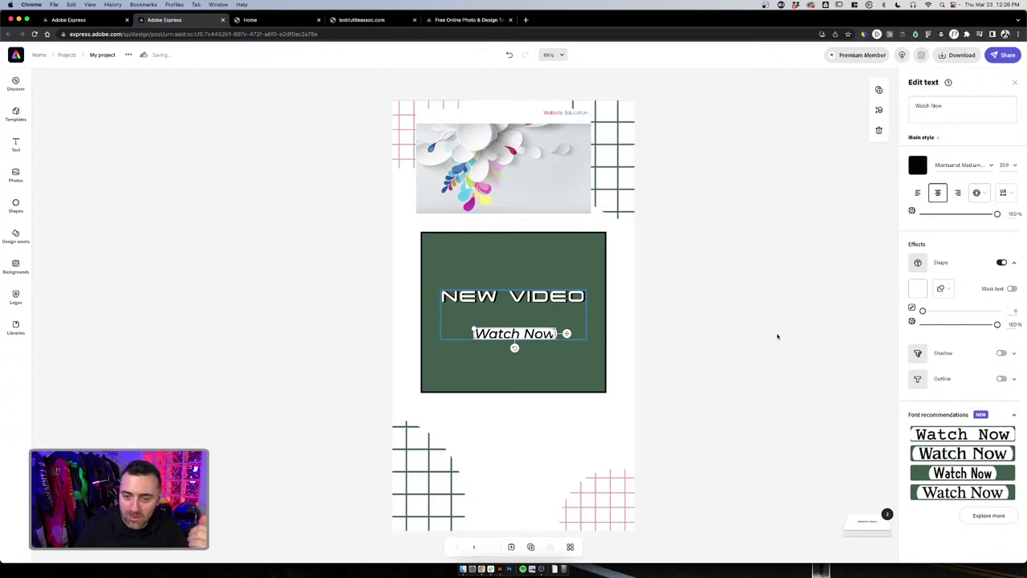
pyautogui.click(777, 336)
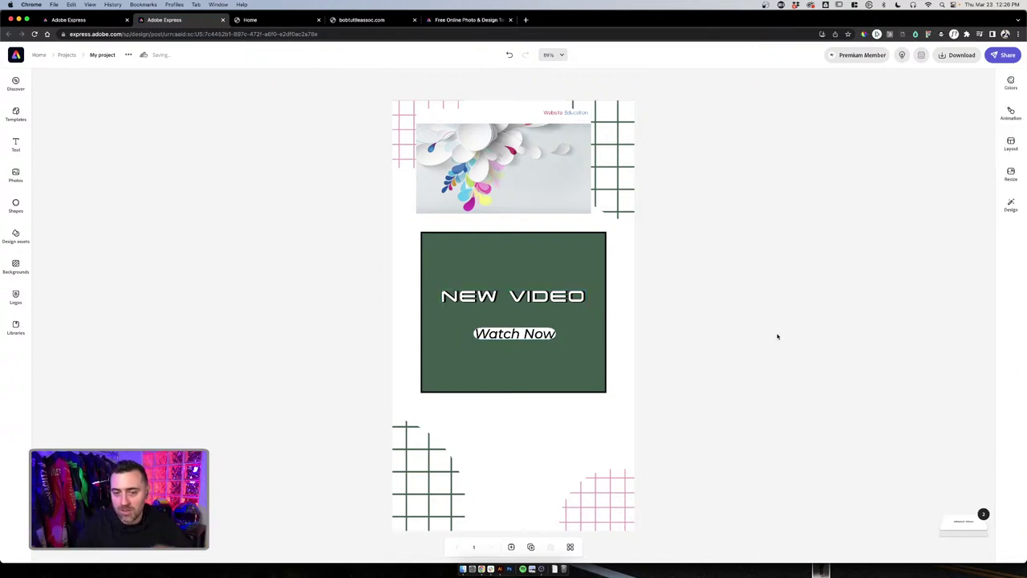
# Click through the green card to reselect the Watch Now text
pyautogui.click(544, 338)
pyautogui.click(545, 339)
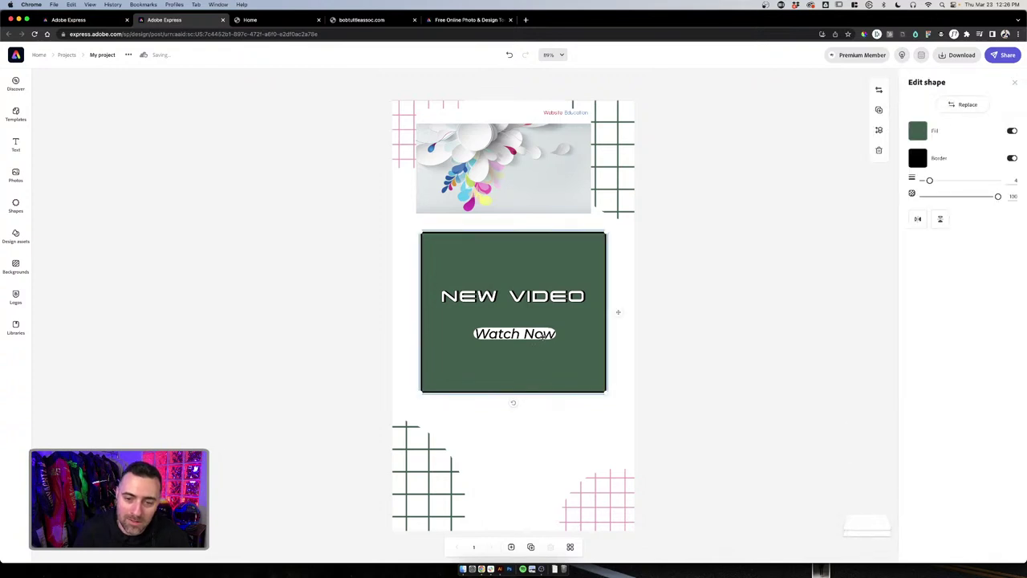
pyautogui.click(545, 339)
pyautogui.click(545, 335)
pyautogui.click(544, 336)
pyautogui.click(544, 336)
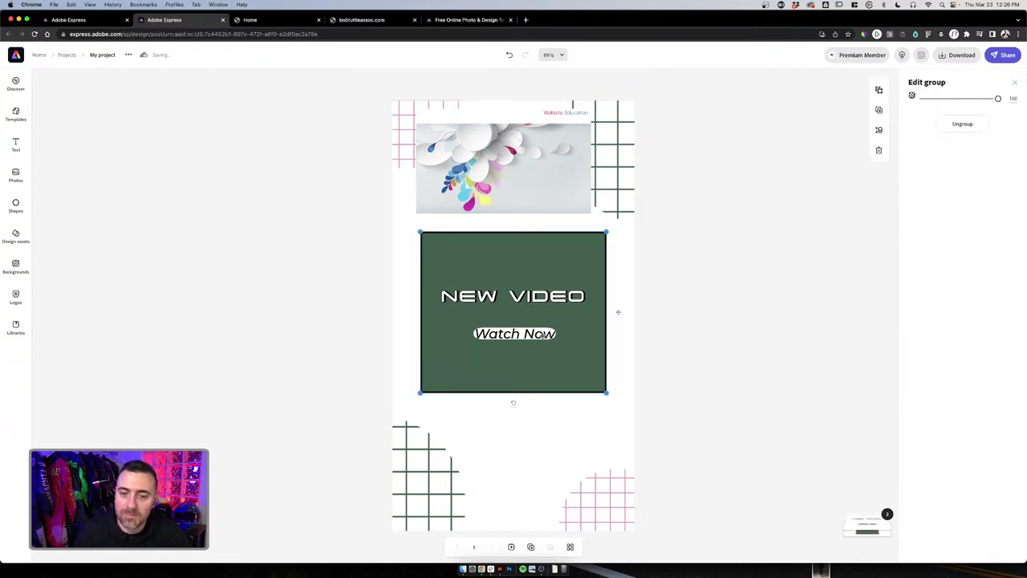
pyautogui.click(544, 335)
pyautogui.click(545, 336)
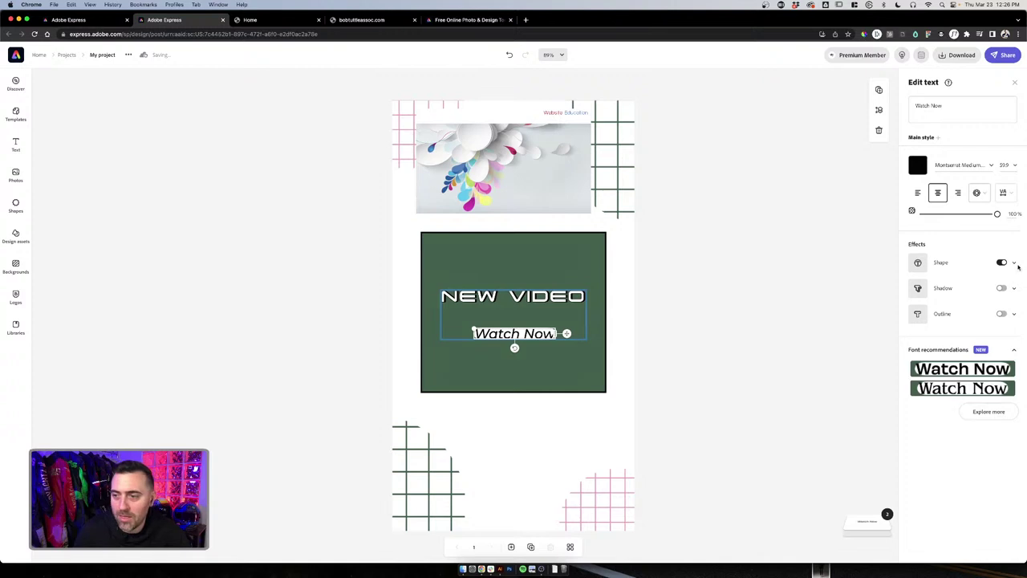
# Give Watch Now a white pill shape of about 59 with Mask text on
pyautogui.click(1013, 263)
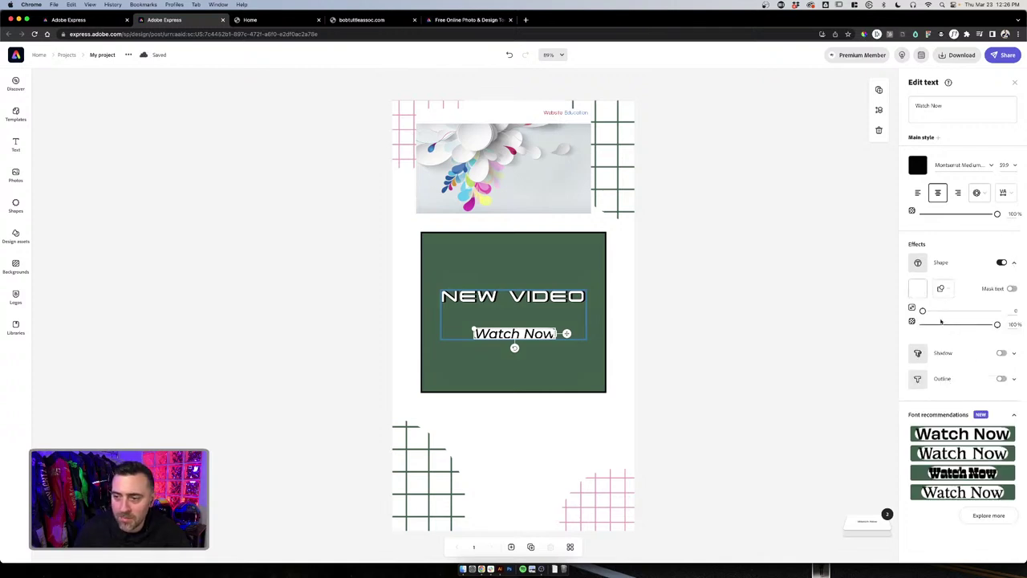
pyautogui.moveTo(923, 310); pyautogui.dragTo(967, 312)
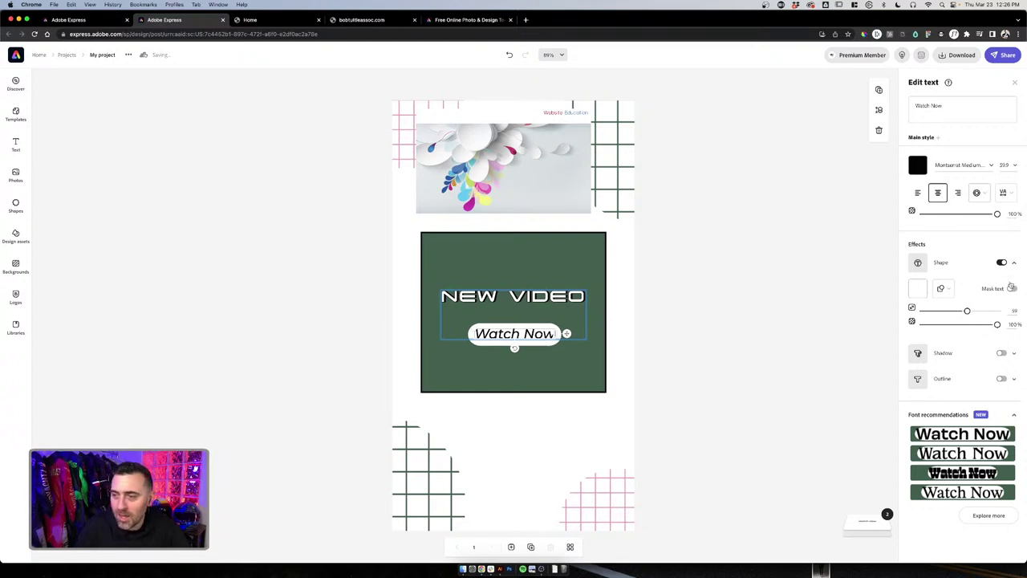
pyautogui.click(1012, 288)
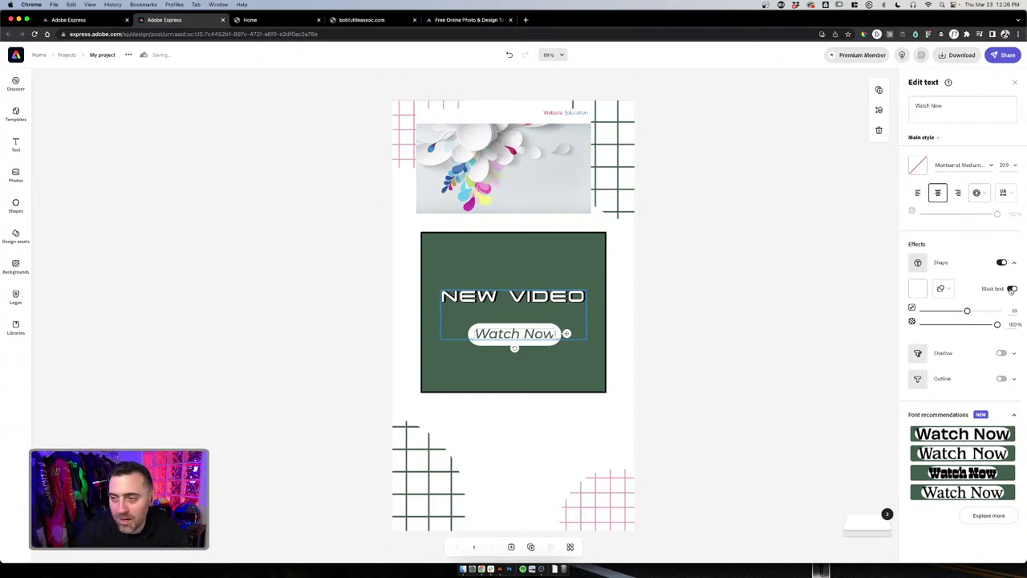
pyautogui.click(686, 378)
pyautogui.click(578, 362)
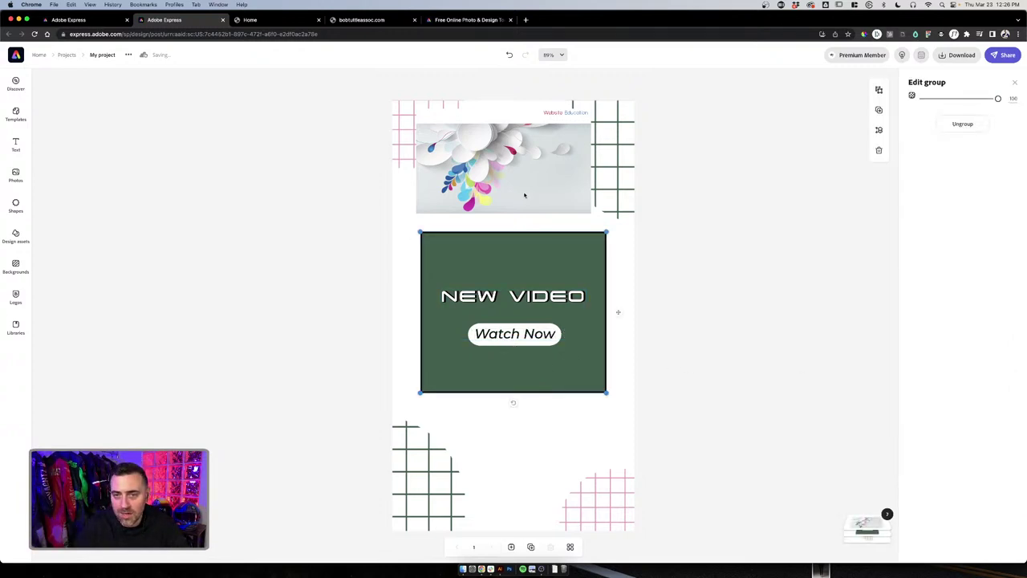
pyautogui.click(372, 112)
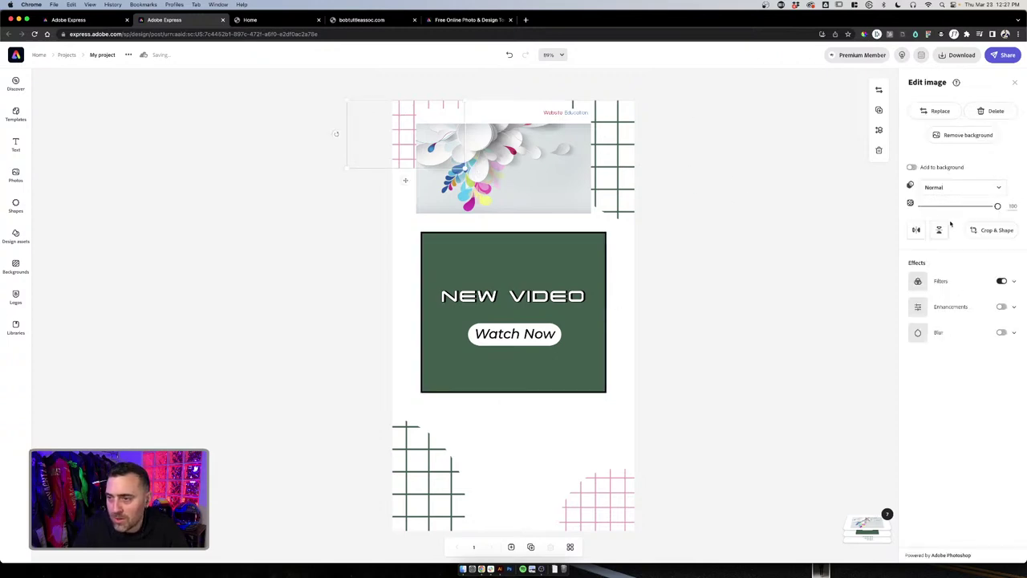
# Make the top-left grid's Duotone shadows colour red, sampled from the page
pyautogui.doubleClick(405, 129)
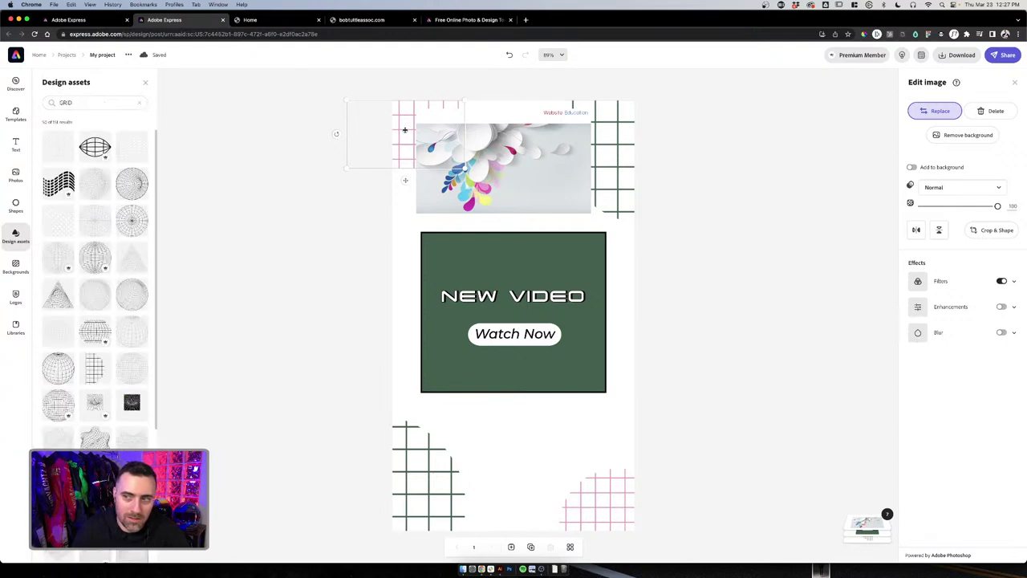
pyautogui.click(1014, 281)
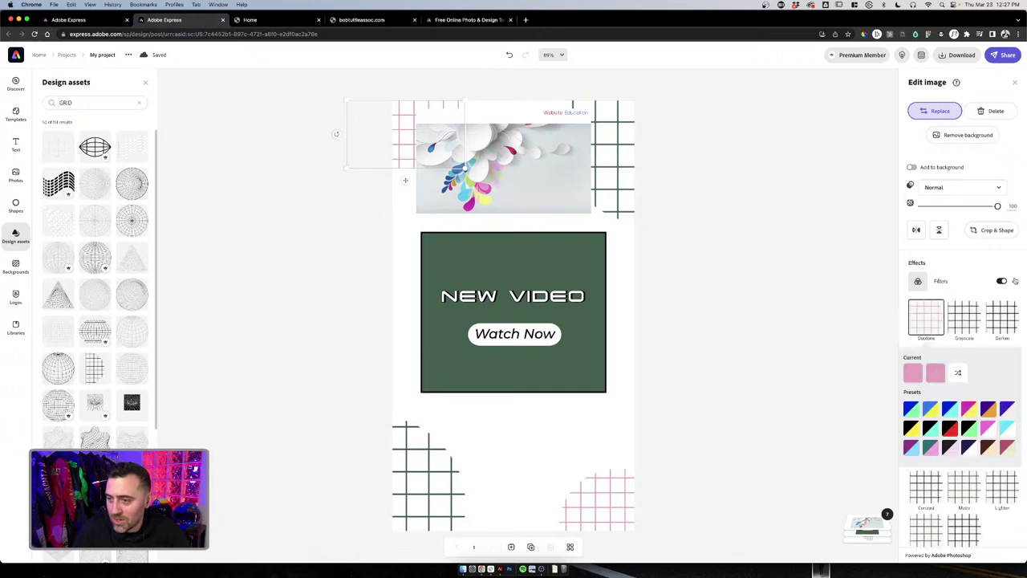
pyautogui.click(913, 372)
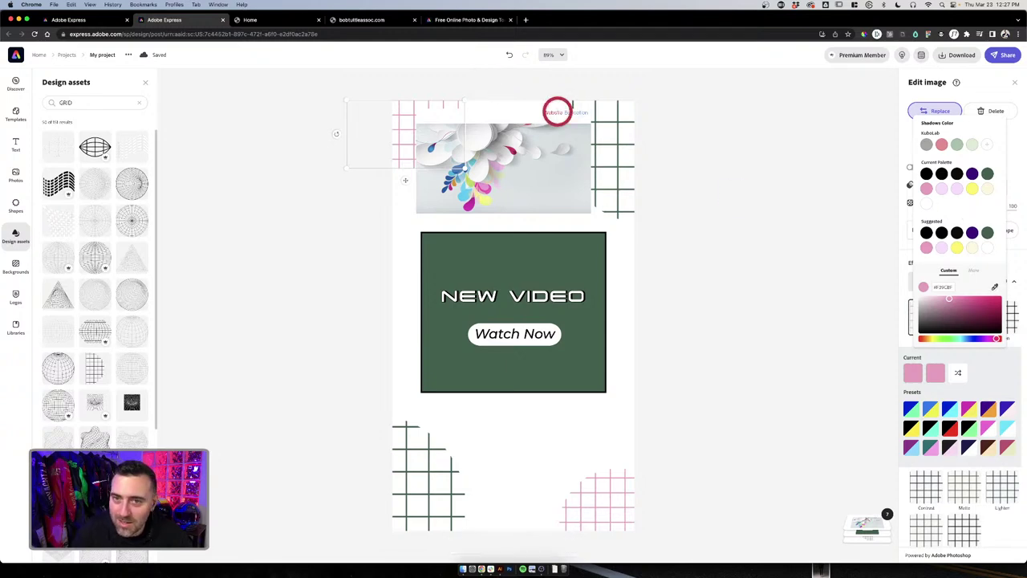
pyautogui.click(558, 110)
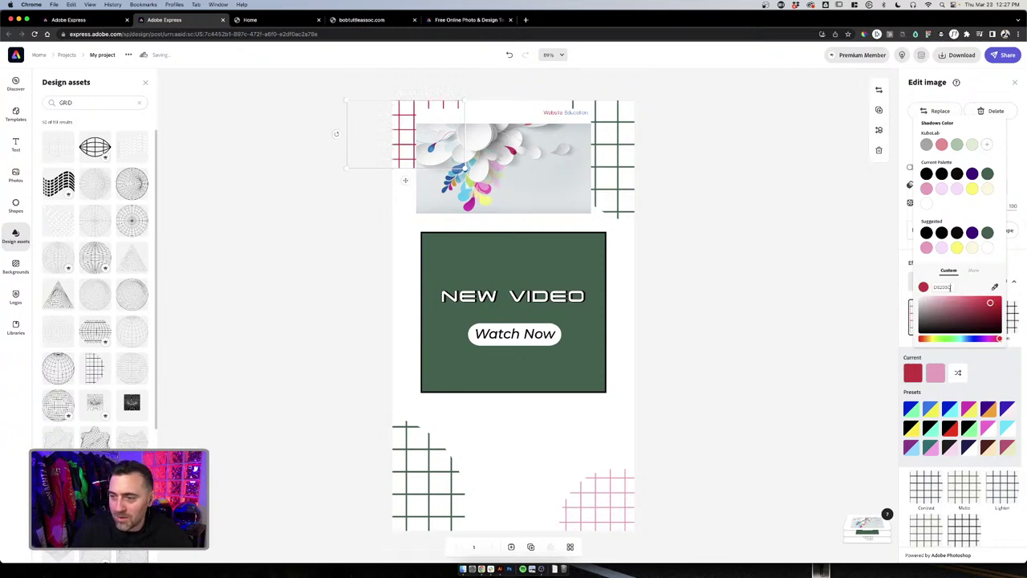
pyautogui.click(765, 295)
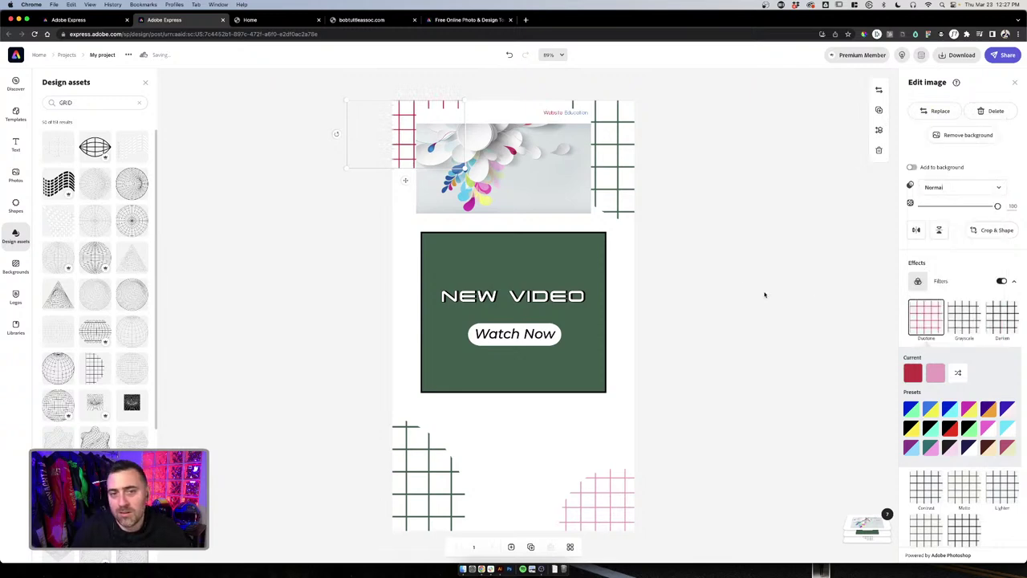
# Set the top-right grid's Duotone shadows colour to blue sampled from the page
pyautogui.click(603, 171)
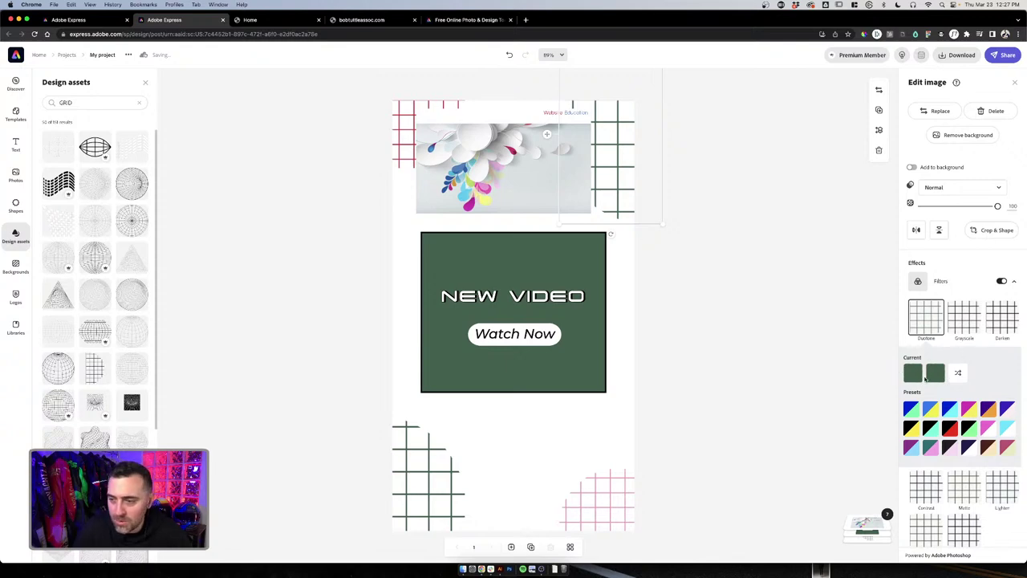
pyautogui.click(913, 373)
pyautogui.click(996, 287)
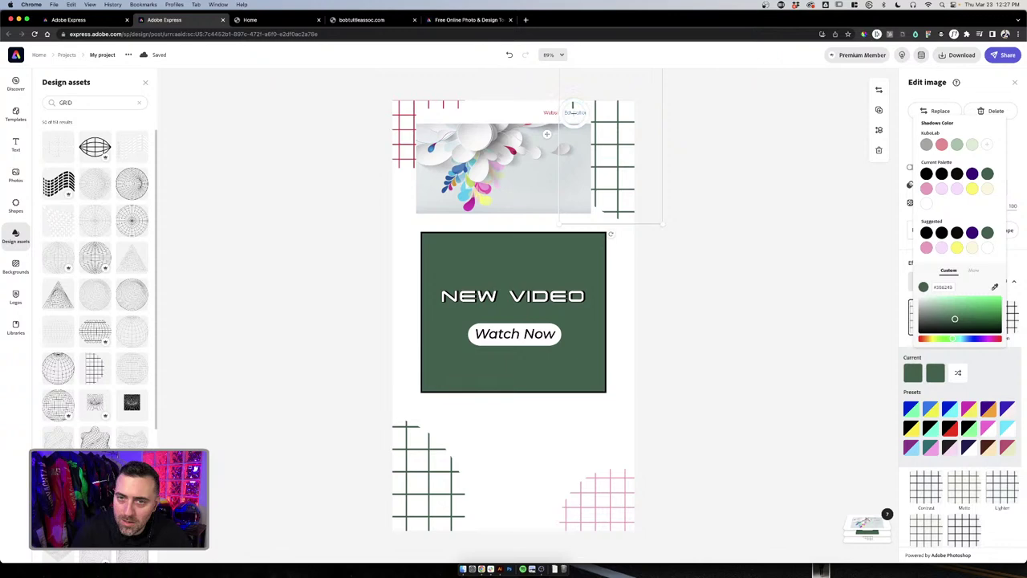
pyautogui.click(572, 111)
pyautogui.click(773, 163)
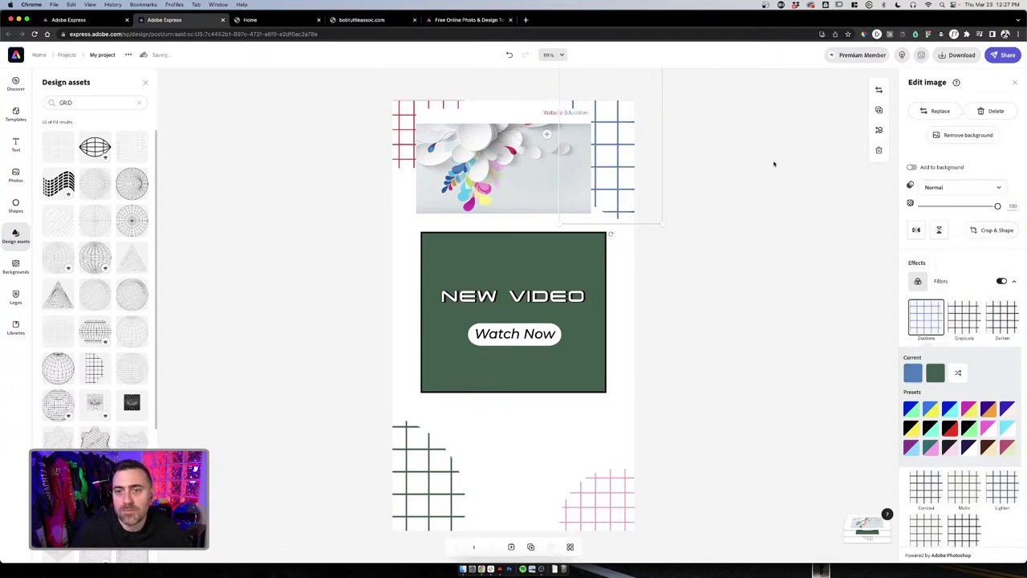
pyautogui.click(763, 239)
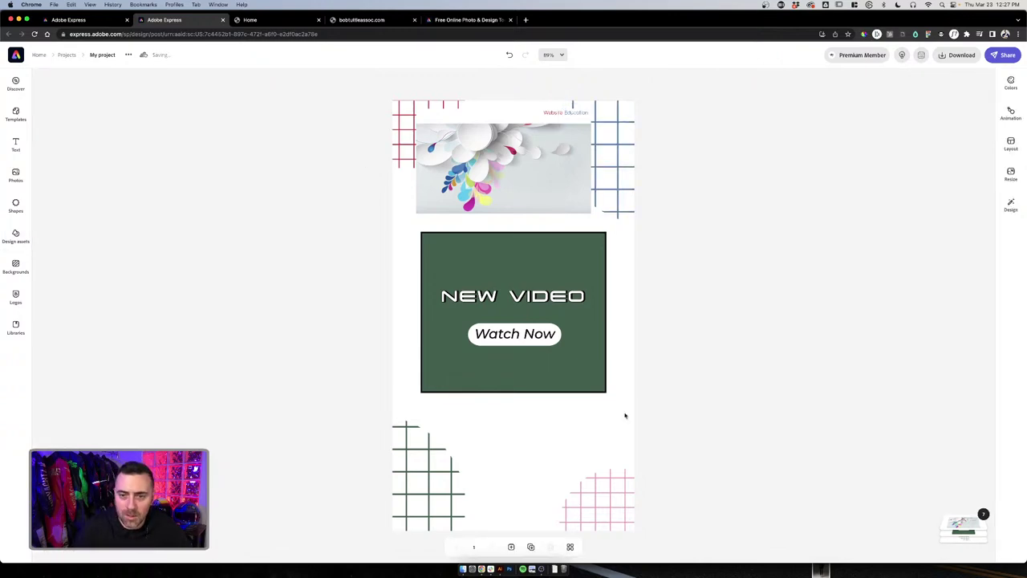
# Turn the bottom-right grid red by pasting a hex code into its Duotone shadows
pyautogui.click(598, 499)
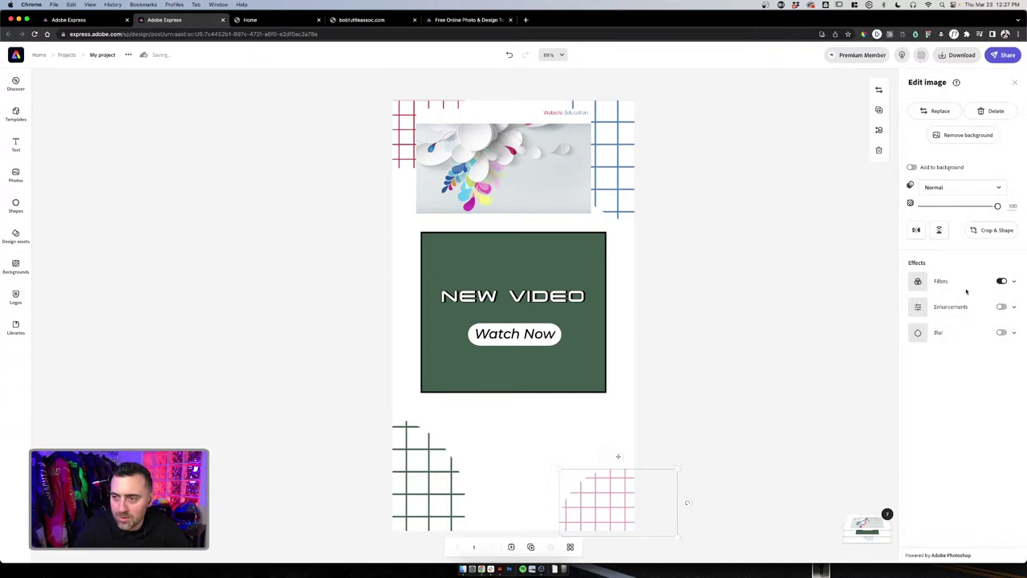
pyautogui.click(1014, 281)
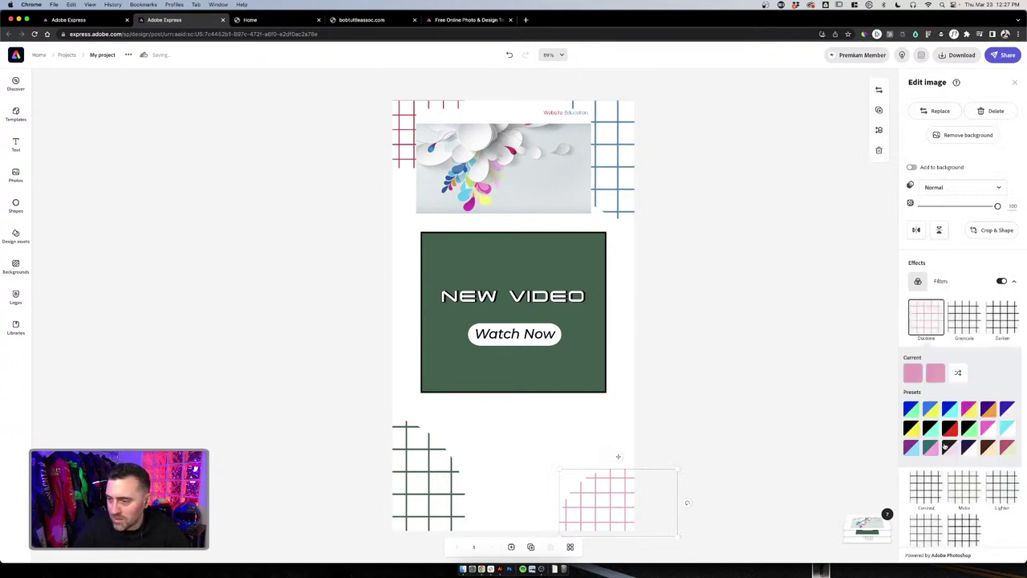
pyautogui.click(913, 372)
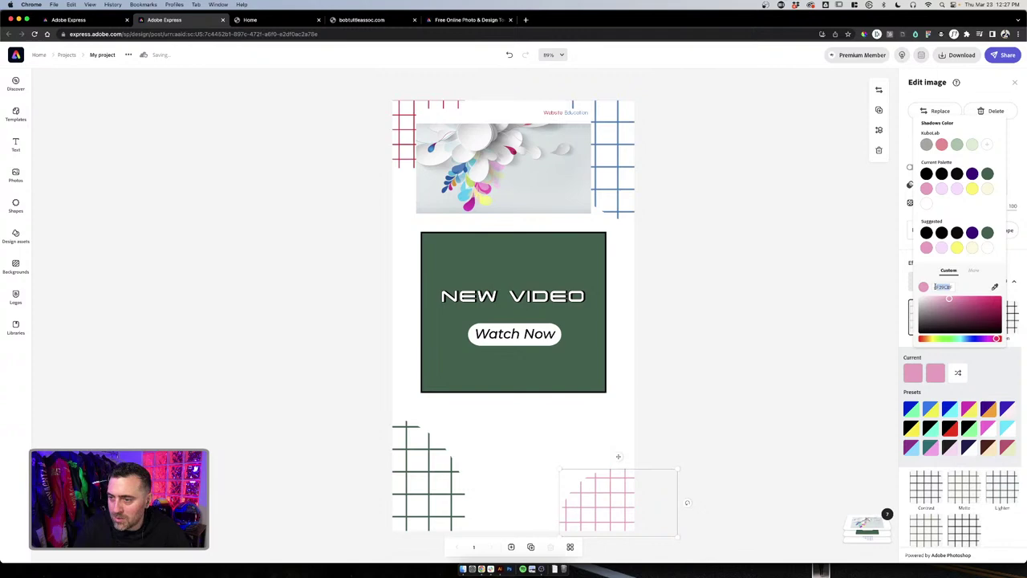
pyautogui.press('super+a')
pyautogui.write('#D5193C')
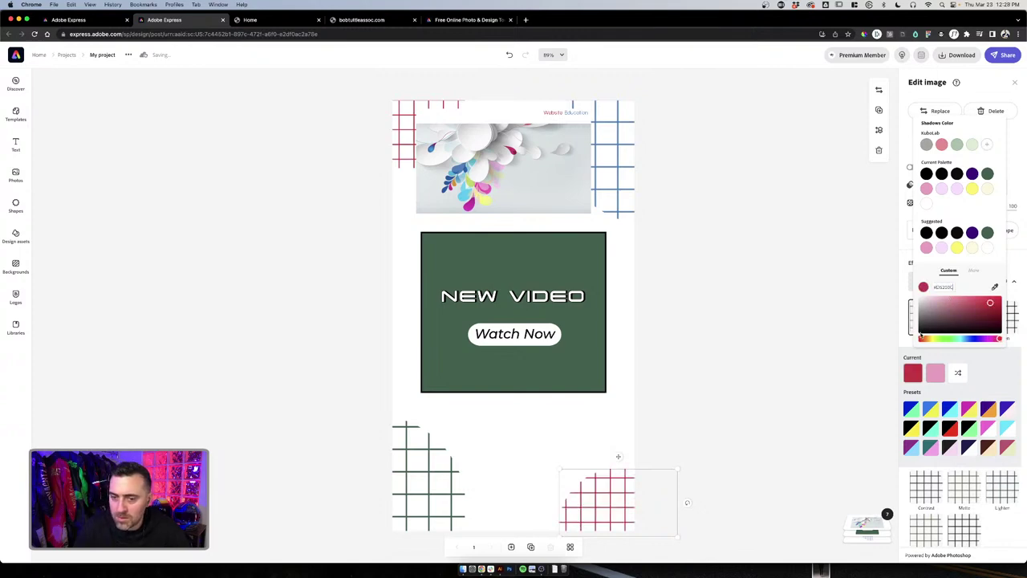
pyautogui.click(747, 376)
pyautogui.click(476, 491)
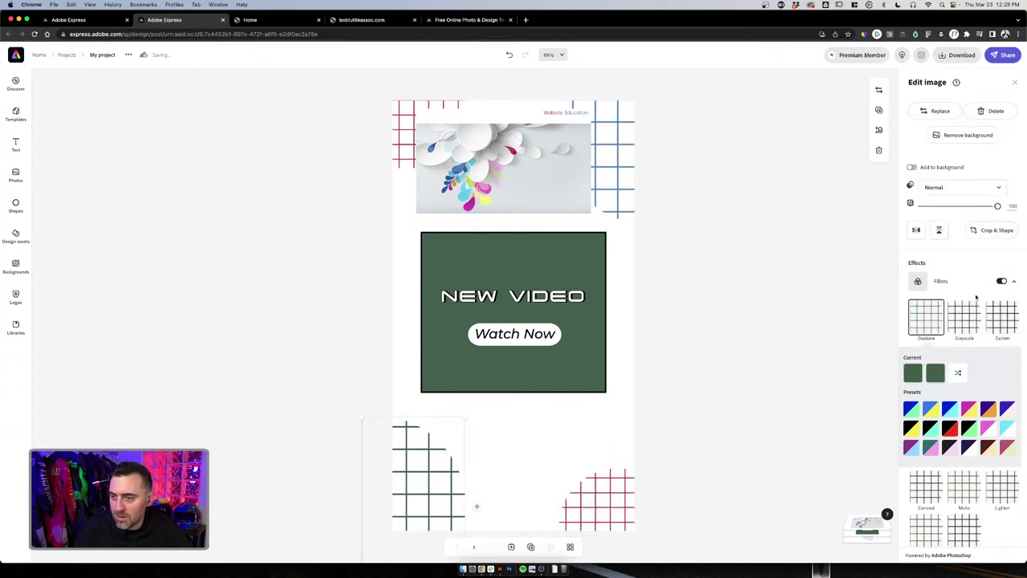
# Change the bottom-left grid's Duotone shadows from dark green to the pasted blue hex
pyautogui.click(610, 161)
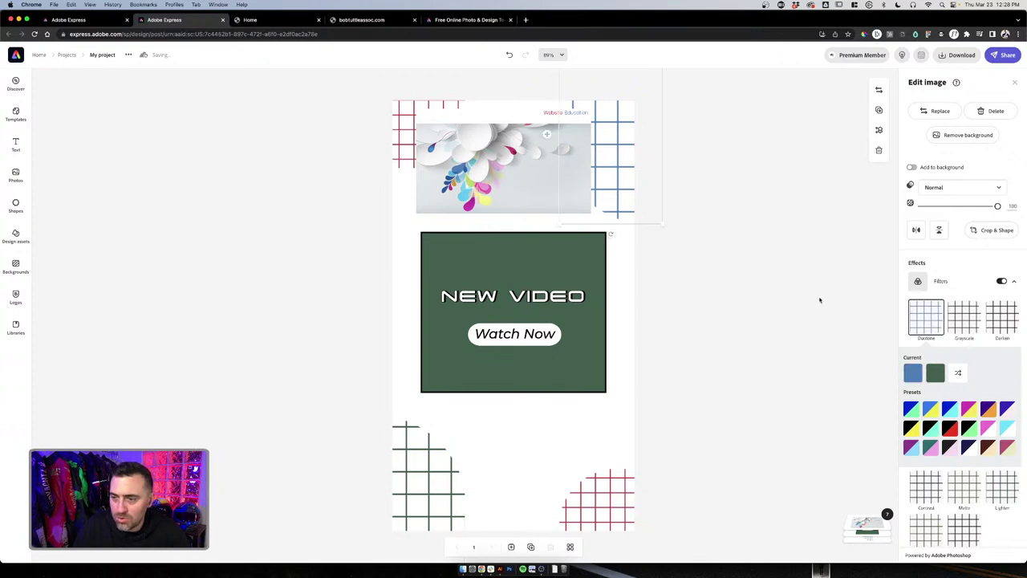
pyautogui.click(913, 372)
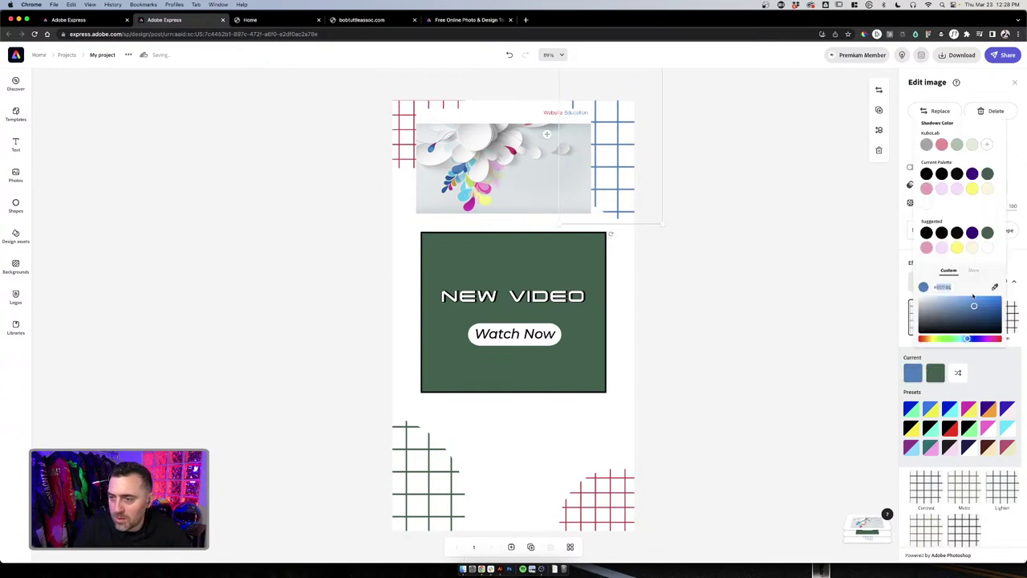
pyautogui.click(784, 353)
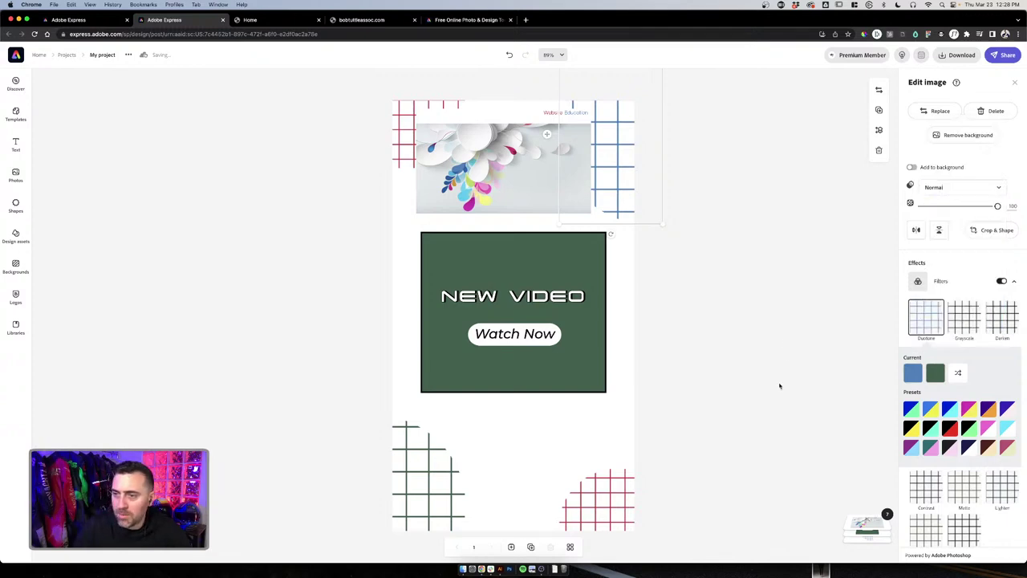
pyautogui.click(424, 493)
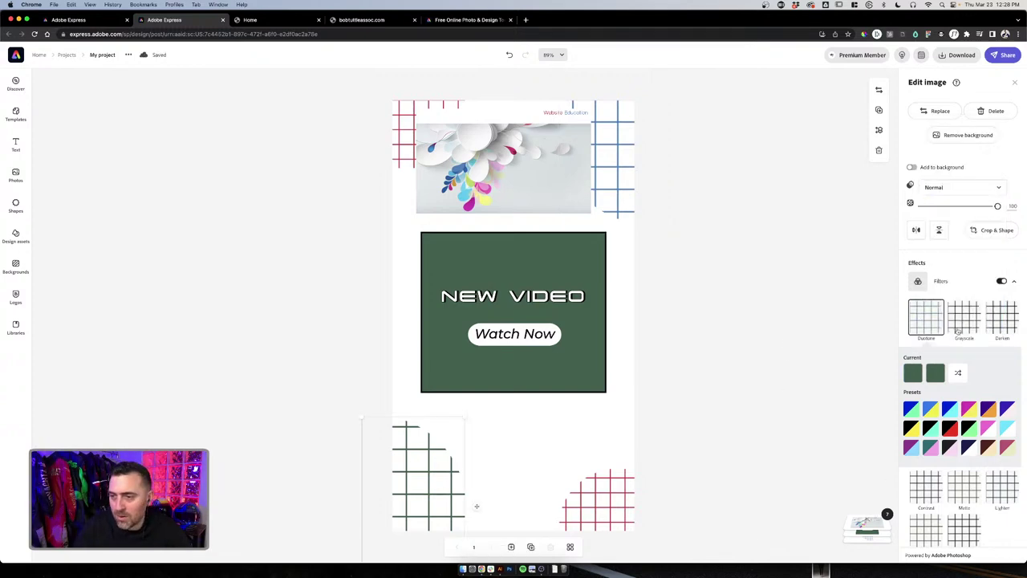
pyautogui.click(913, 372)
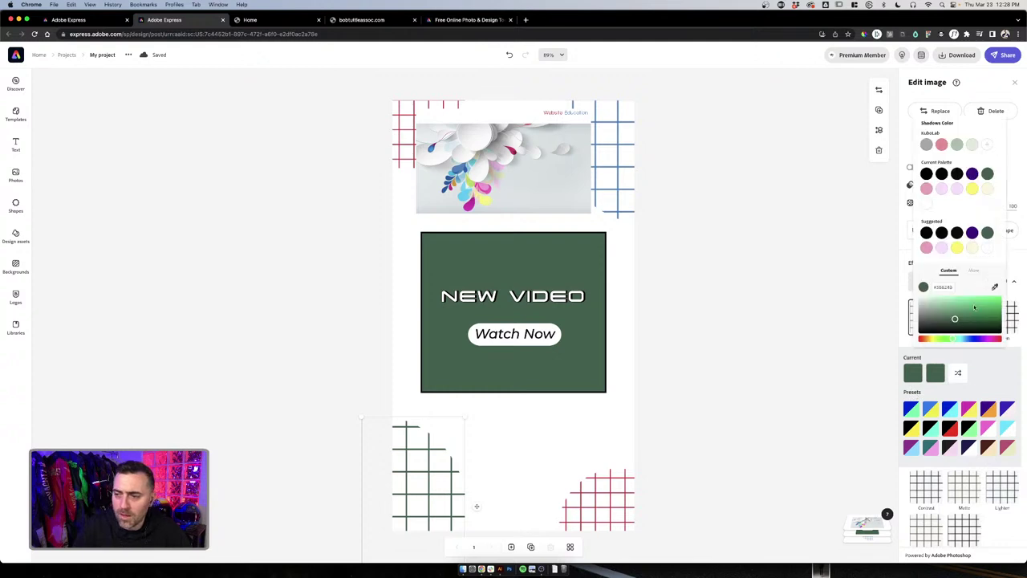
pyautogui.click(951, 286)
pyautogui.hotkey('ctrl', 'v')
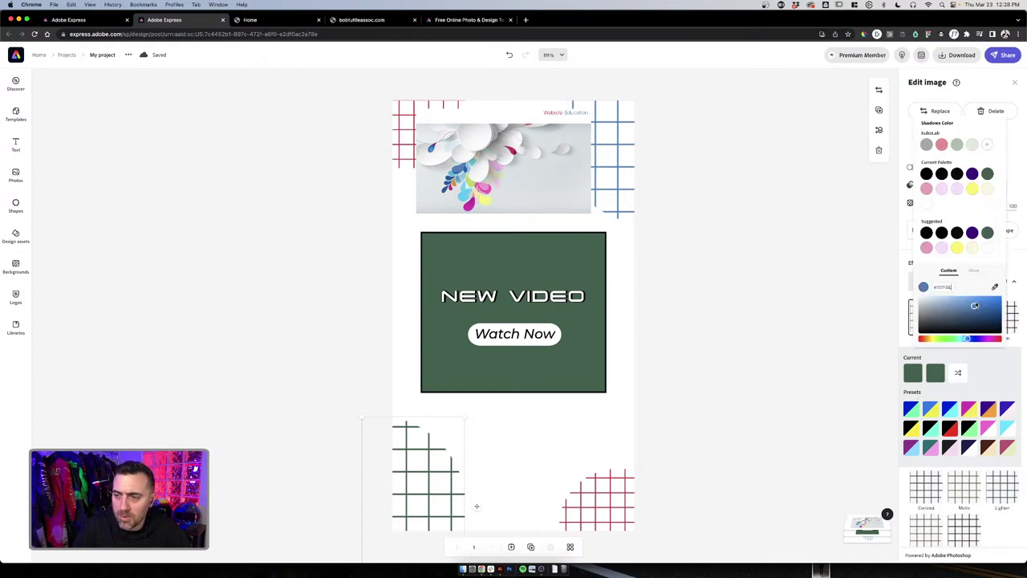
pyautogui.click(732, 393)
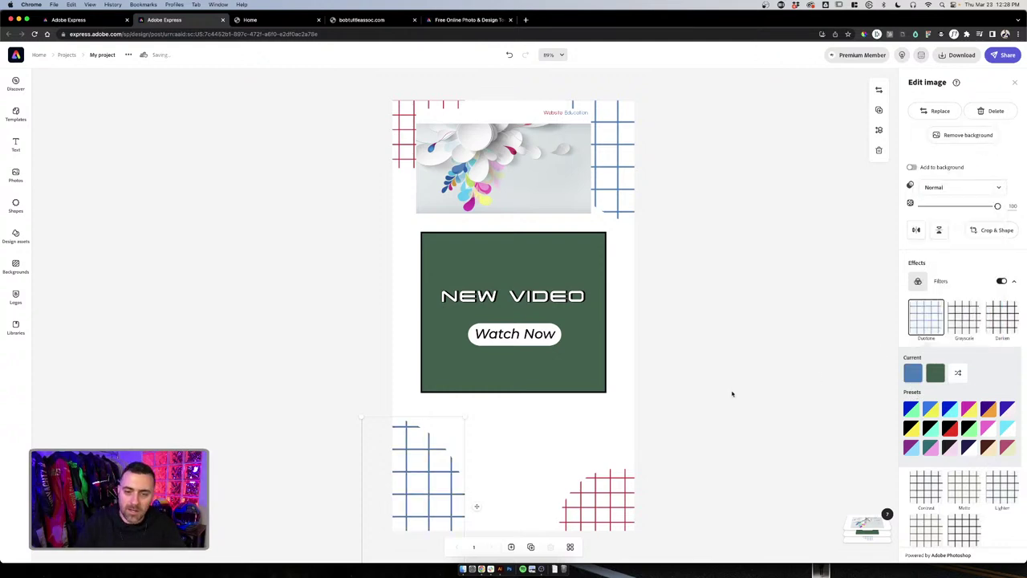
# Try Grayscale, Matte, Contrast, Colorize and Multiply on the top-right grid, then return to Duotone
pyautogui.click(599, 472)
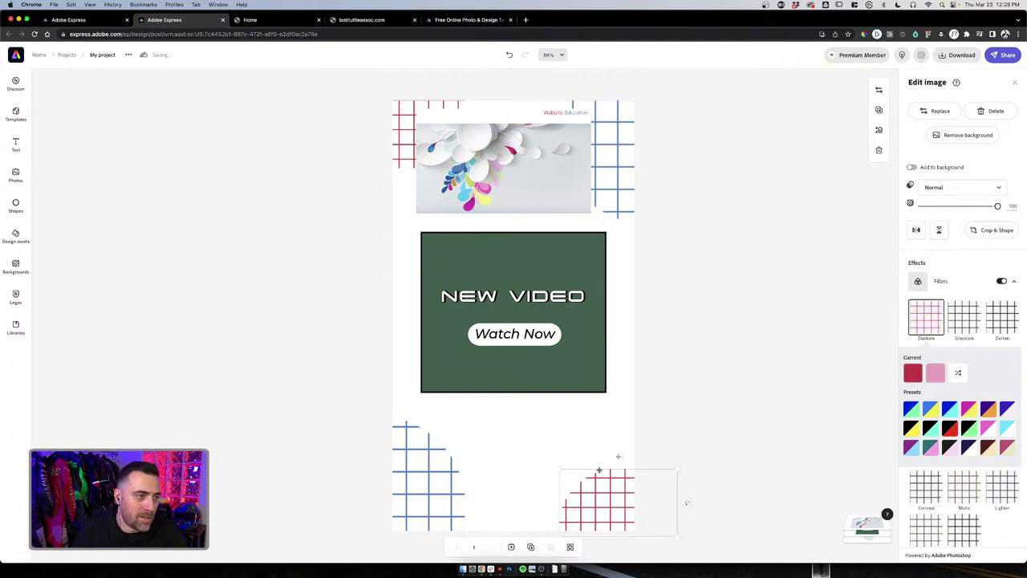
pyautogui.click(615, 210)
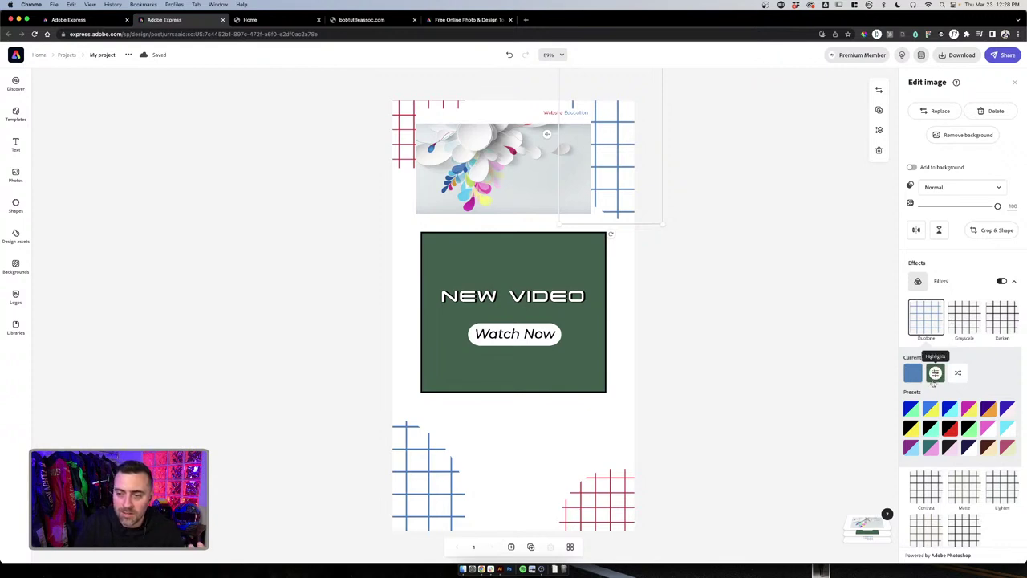
pyautogui.click(933, 380)
pyautogui.click(987, 345)
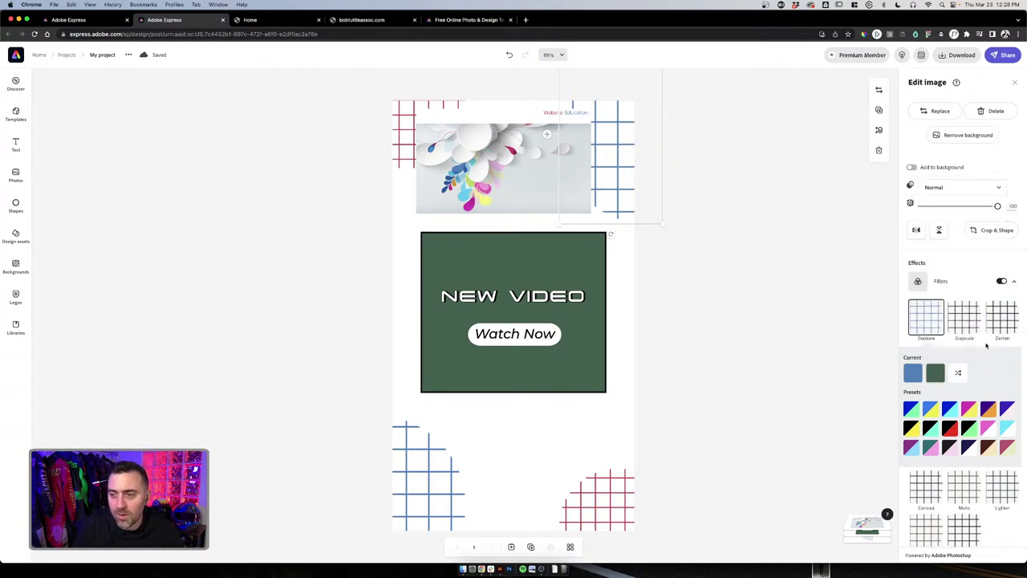
pyautogui.click(964, 317)
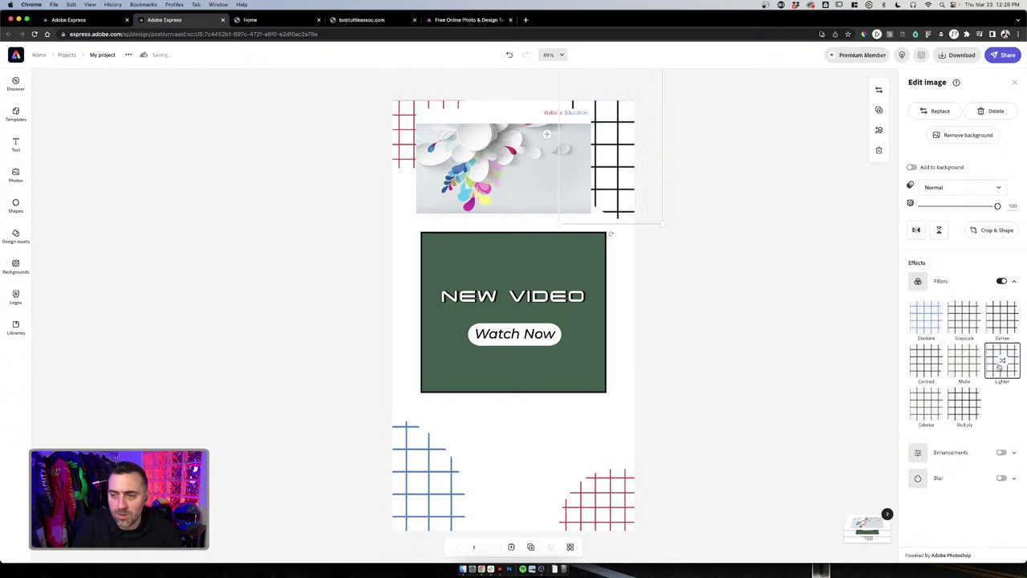
pyautogui.click(965, 361)
pyautogui.click(926, 361)
pyautogui.click(926, 406)
pyautogui.click(964, 405)
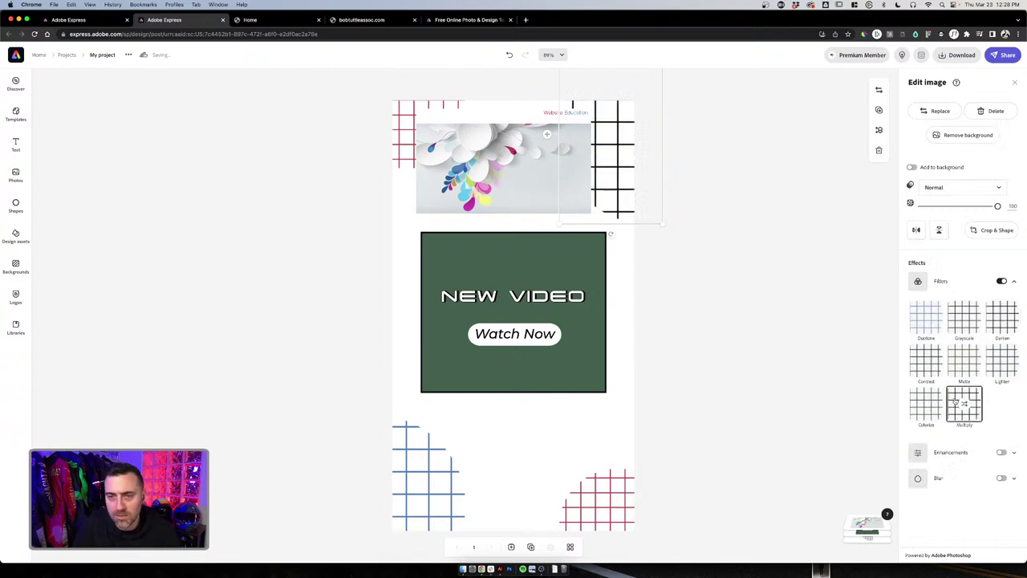
pyautogui.click(931, 327)
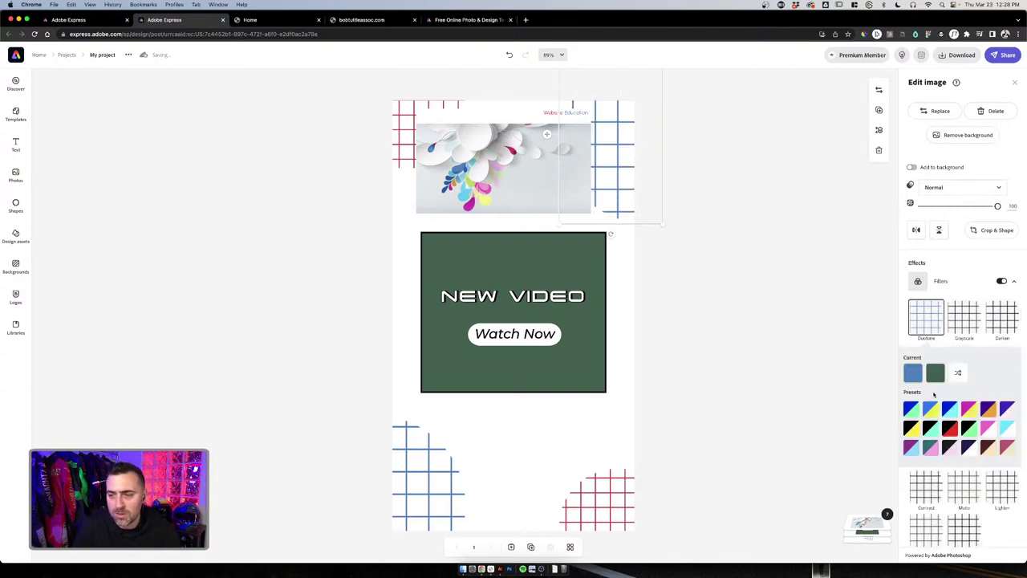
# Check the top-right grid's highlights colour, then bring up the stock photo library
pyautogui.click(935, 372)
pyautogui.click(951, 287)
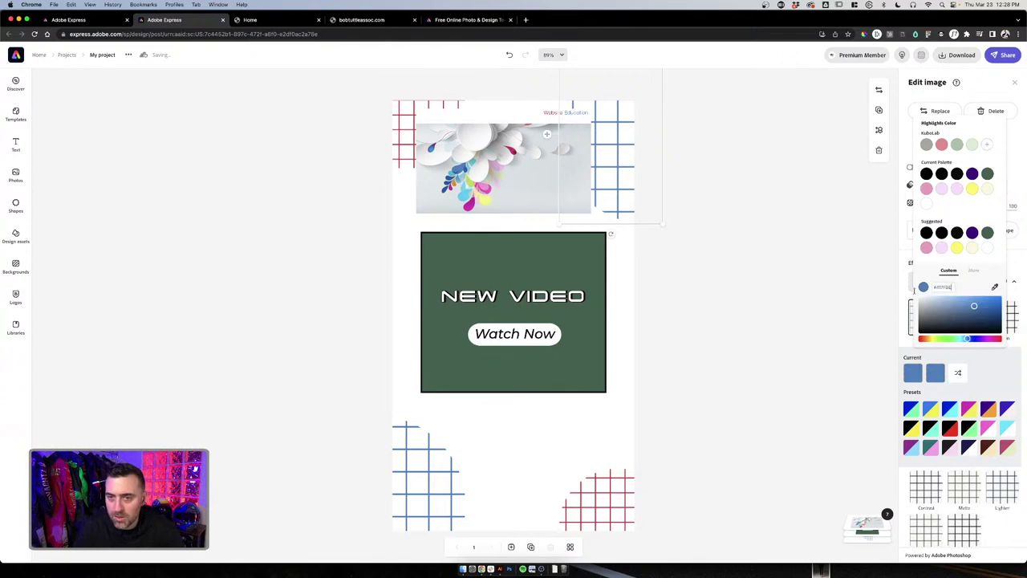
pyautogui.click(770, 350)
pyautogui.click(754, 343)
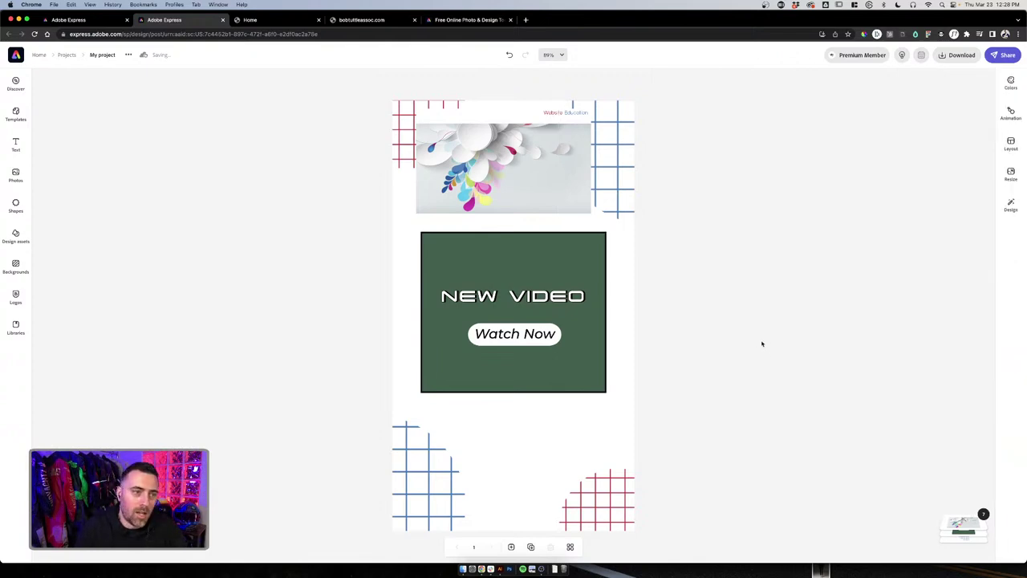
pyautogui.click(506, 207)
pyautogui.click(15, 174)
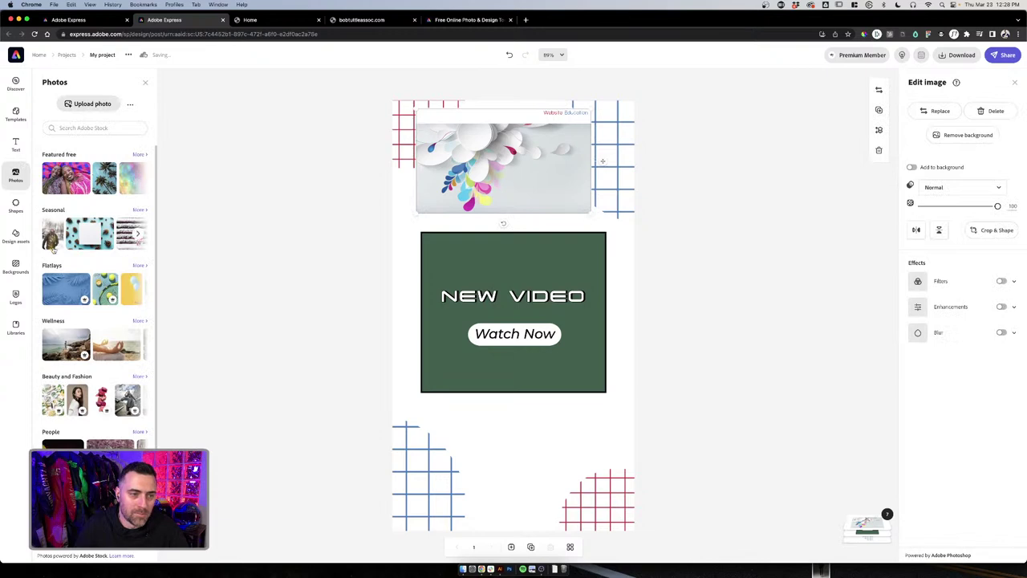
pyautogui.scroll(-2, 94, 286)
pyautogui.scroll(-1, 94, 286)
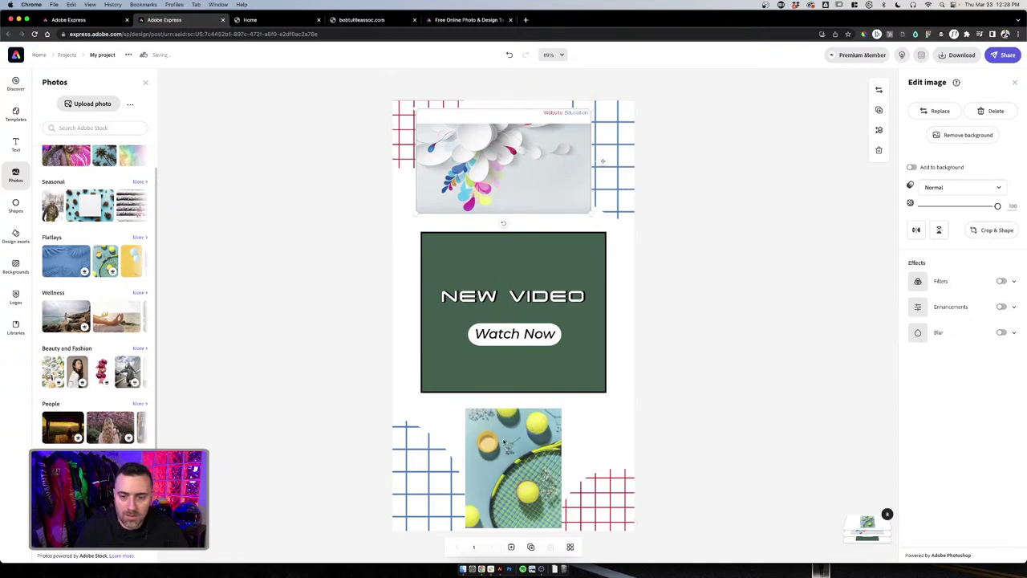
pyautogui.moveTo(504, 441); pyautogui.dragTo(504, 246)
pyautogui.moveTo(562, 214); pyautogui.dragTo(624, 126)
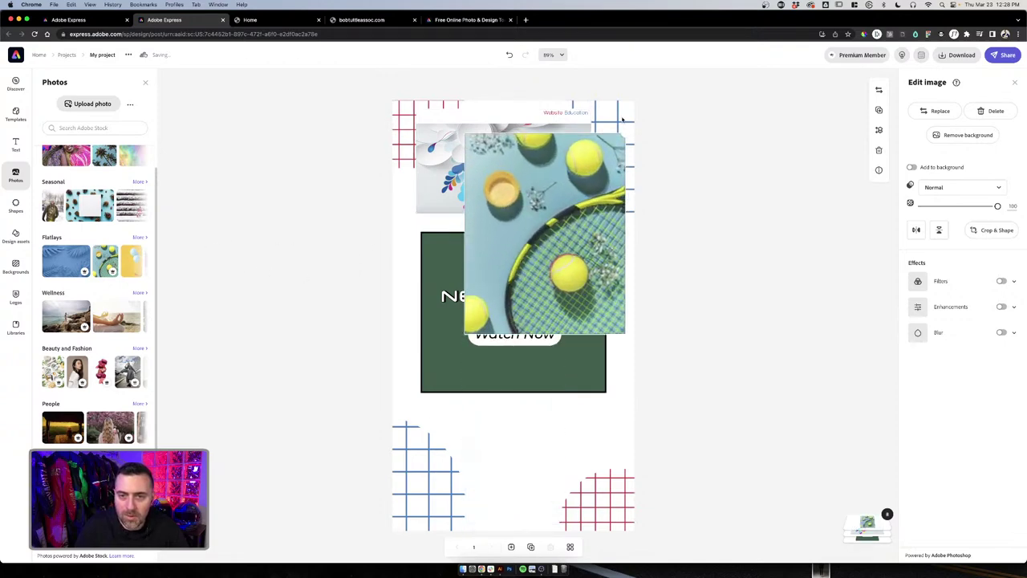
pyautogui.moveTo(546, 240); pyautogui.dragTo(511, 281)
pyautogui.click(1002, 281)
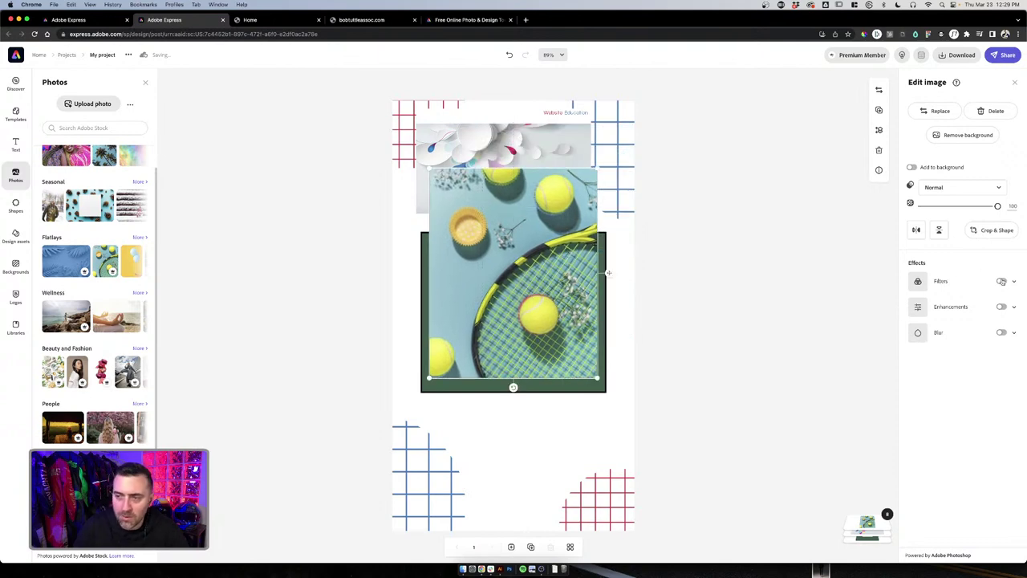
pyautogui.click(926, 323)
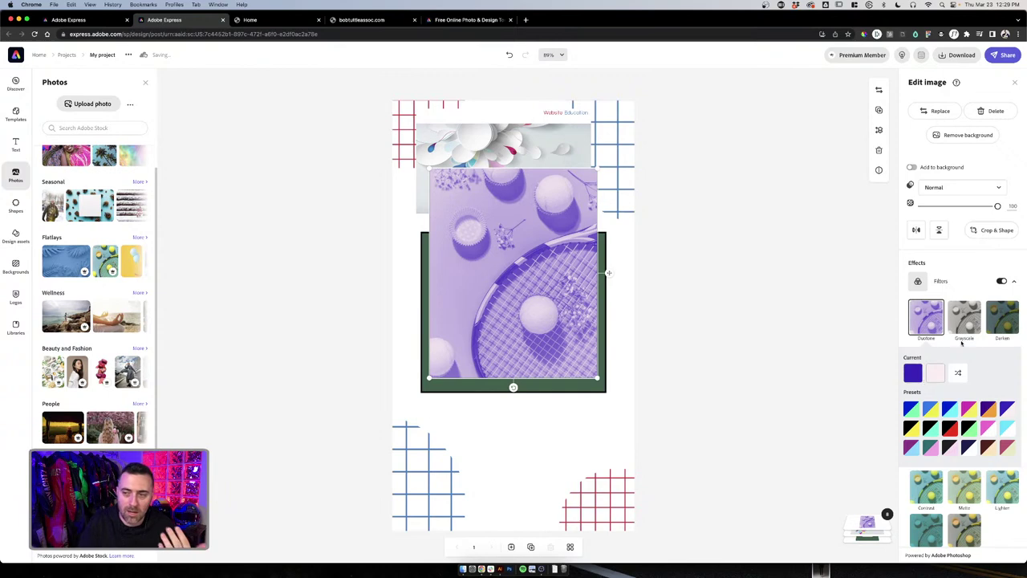
pyautogui.click(1002, 281)
pyautogui.click(1001, 281)
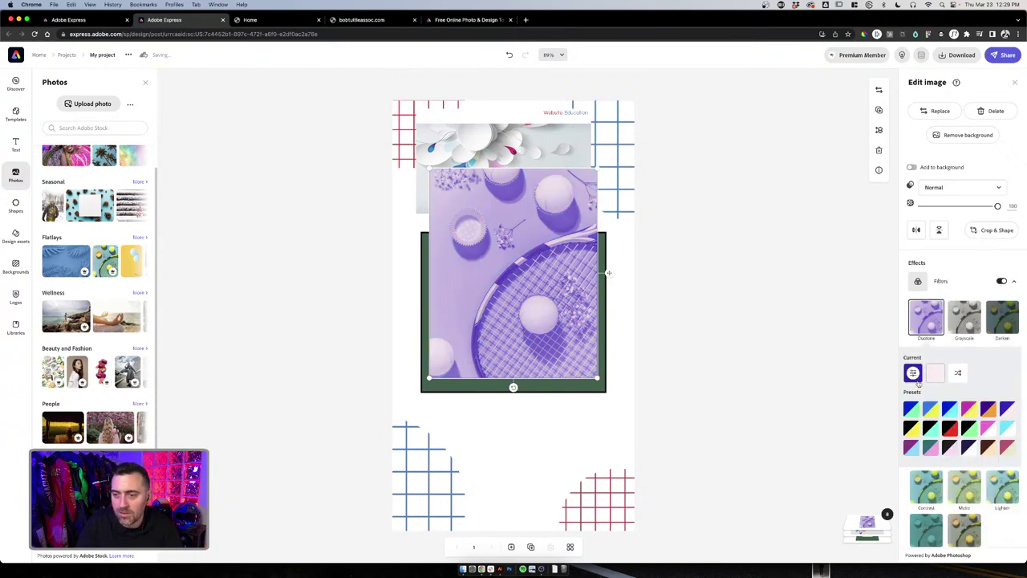
pyautogui.click(912, 410)
pyautogui.click(930, 410)
pyautogui.click(951, 412)
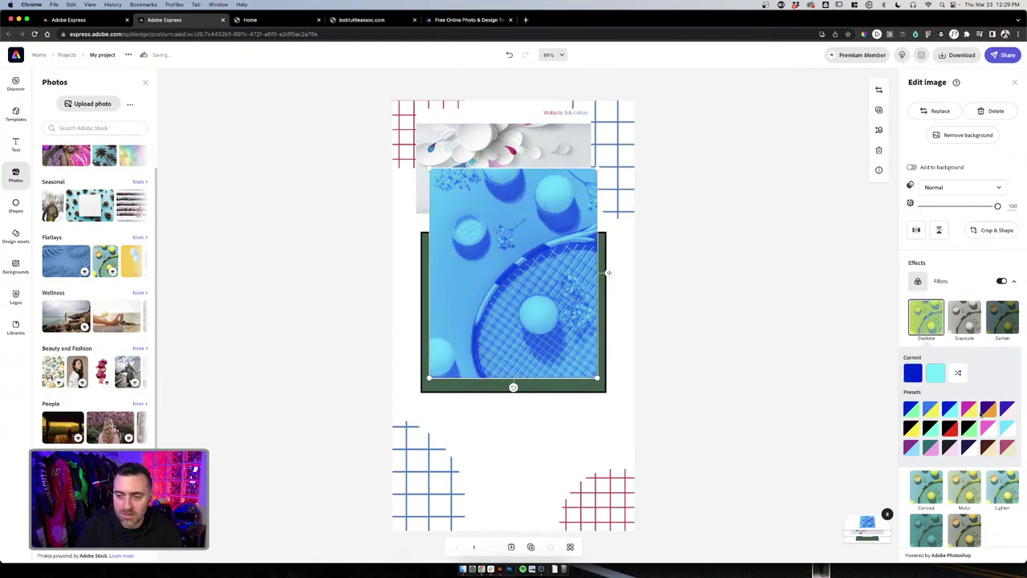
pyautogui.click(969, 410)
pyautogui.click(913, 372)
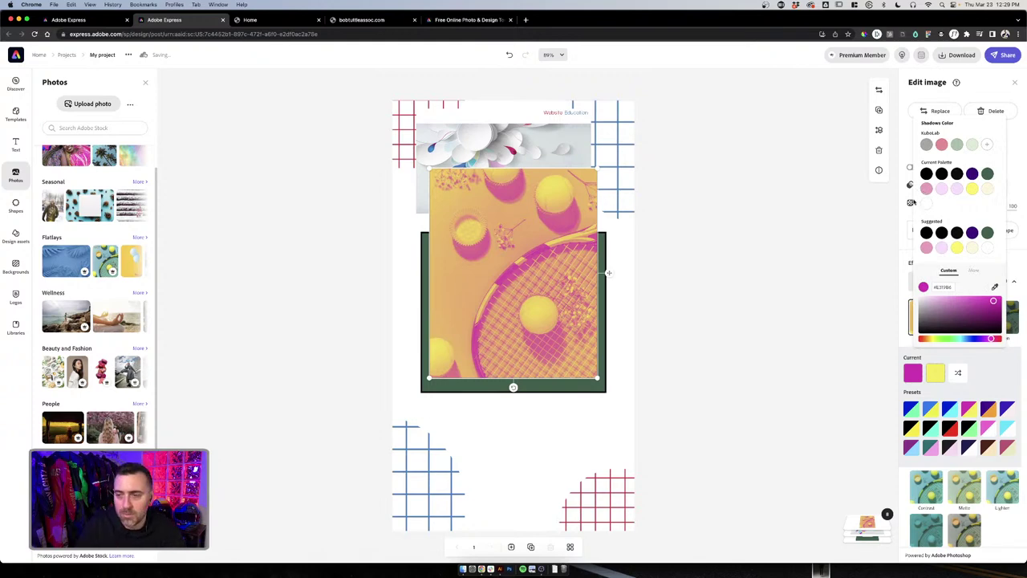
pyautogui.press('Escape')
pyautogui.press('Delete')
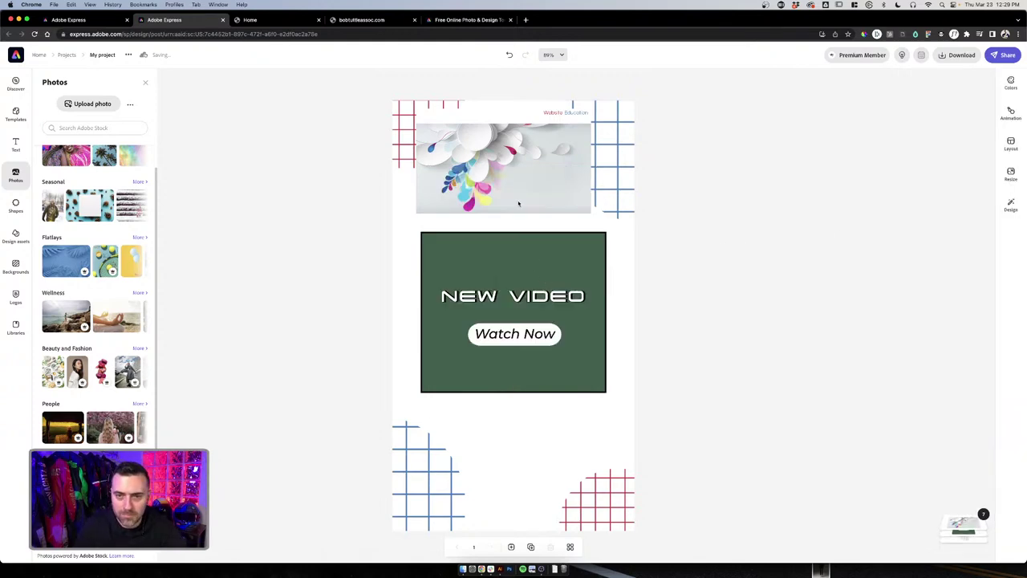
pyautogui.click(530, 201)
pyautogui.click(656, 293)
pyautogui.click(566, 260)
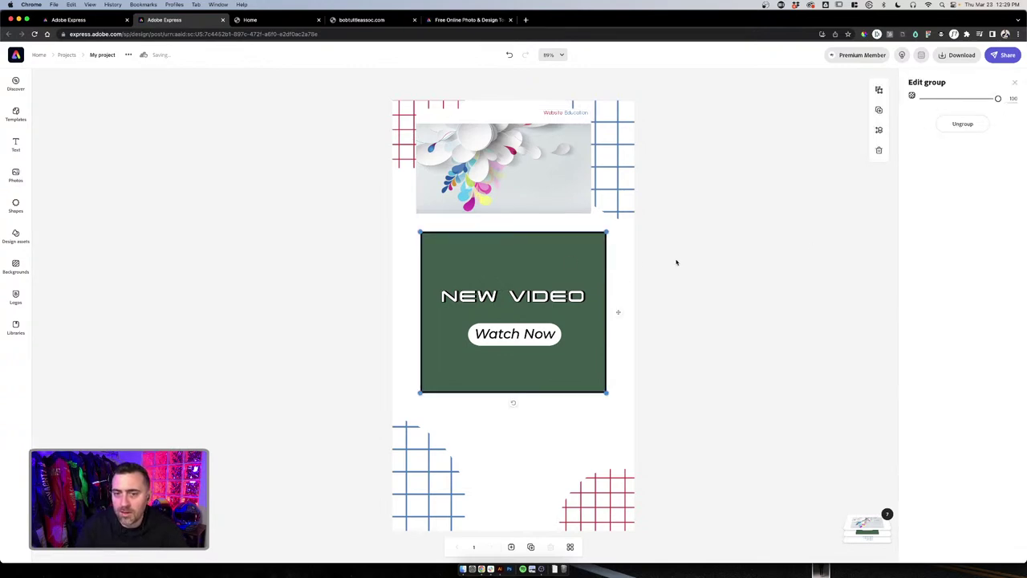
# Remove the green fill from the rectangle behind the NEW VIDEO text
pyautogui.click(535, 254)
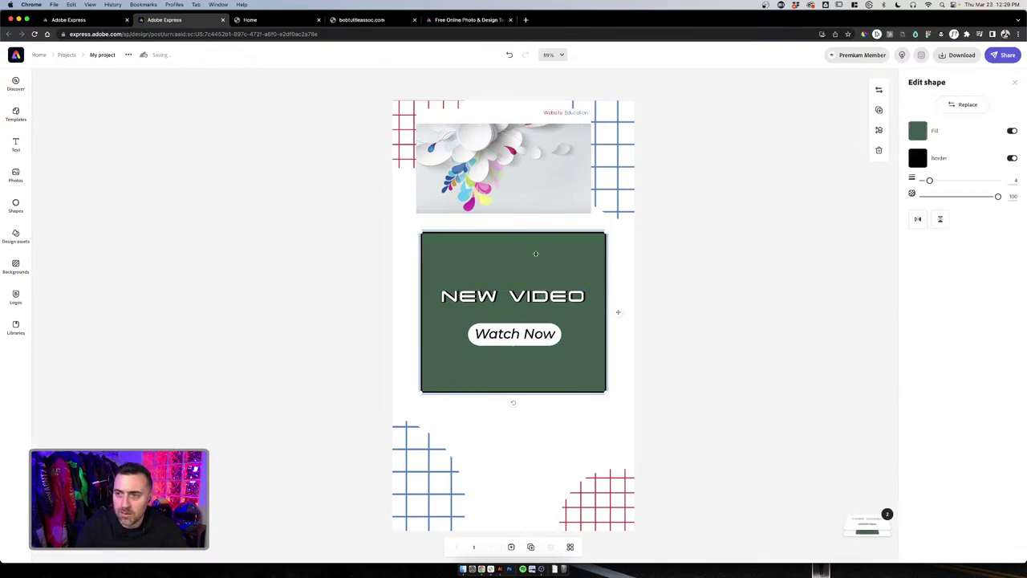
pyautogui.click(1012, 132)
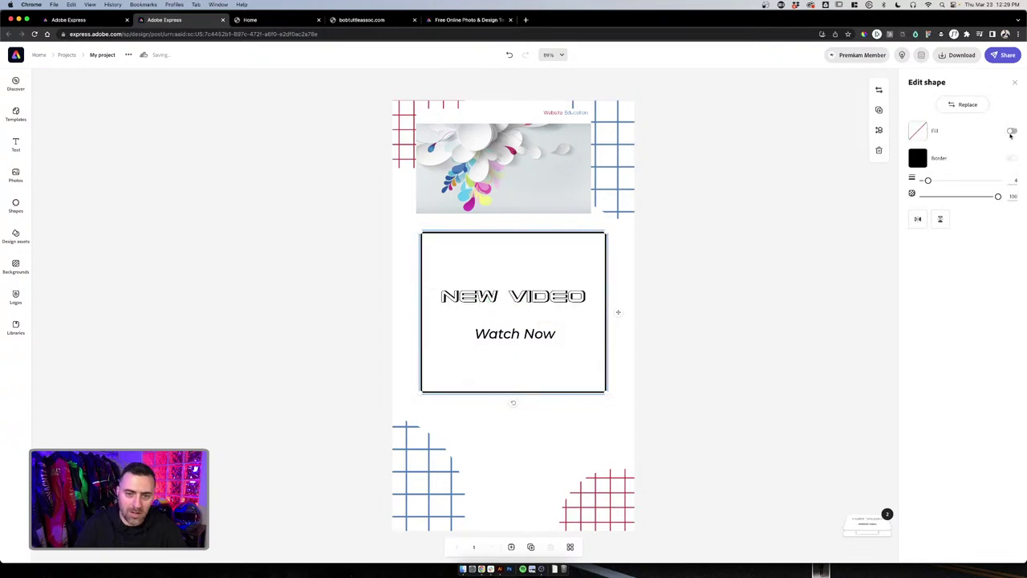
pyautogui.click(540, 297)
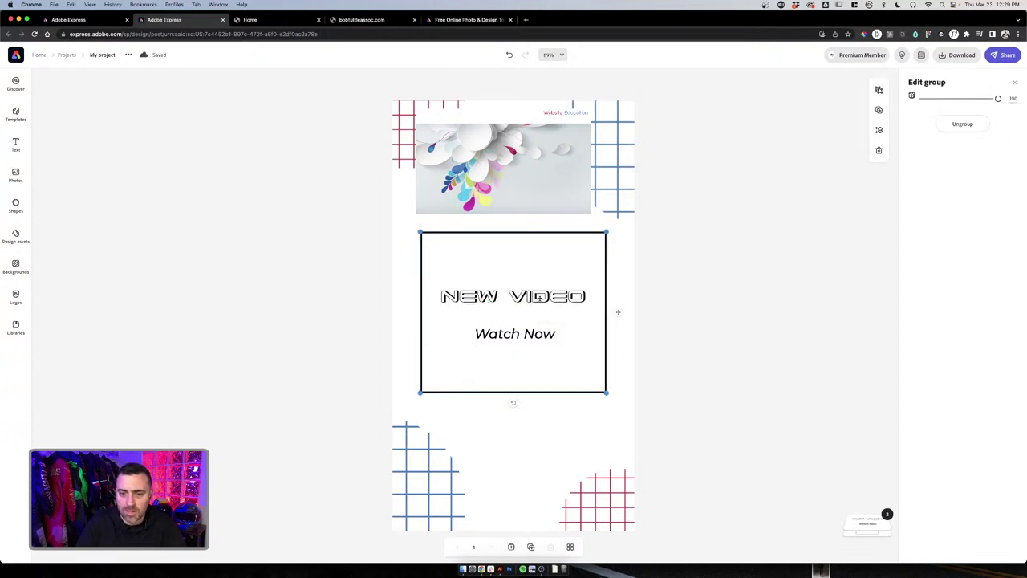
pyautogui.click(544, 299)
pyautogui.click(594, 256)
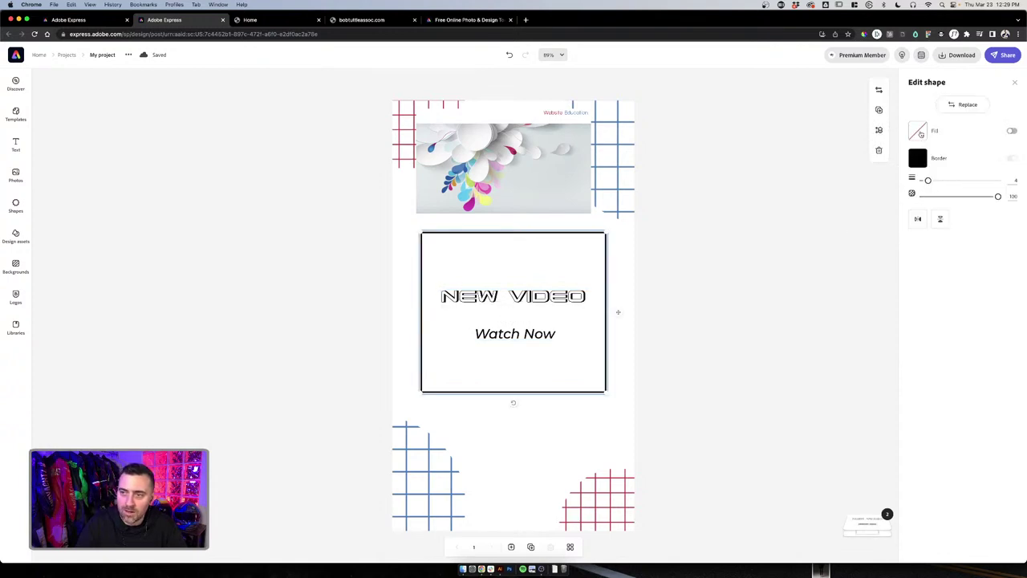
pyautogui.click(1013, 132)
pyautogui.press('cmd+z')
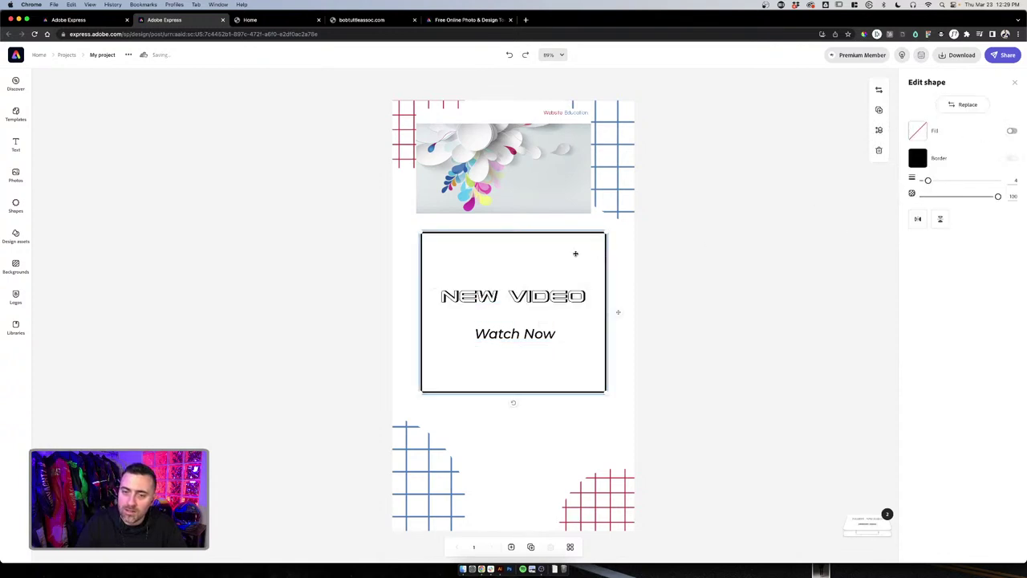
pyautogui.click(550, 287)
pyautogui.click(549, 298)
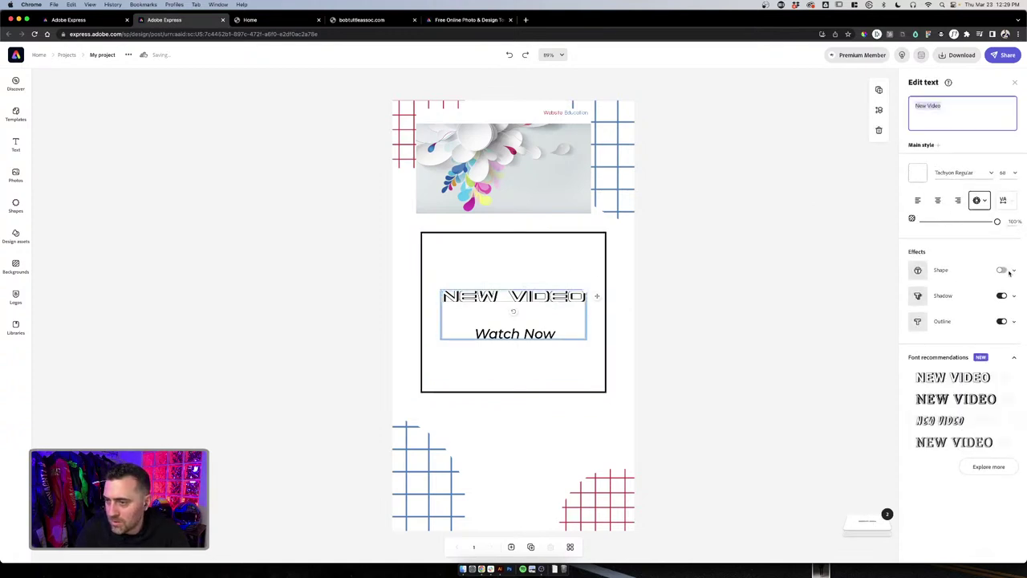
# Colour the NEW VIDEO heading red using the eyedropper on the logo text
pyautogui.click(1014, 296)
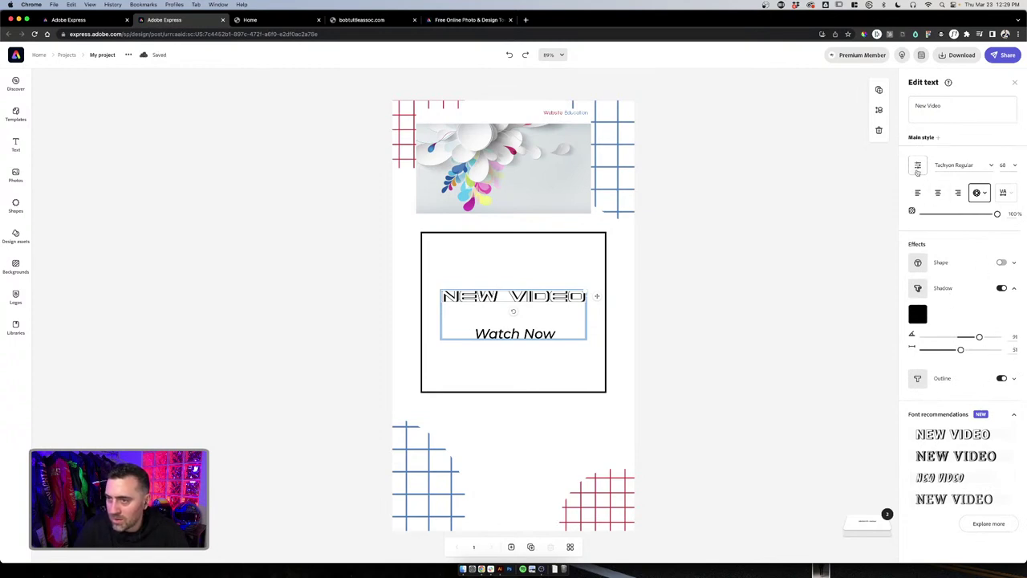
pyautogui.click(918, 166)
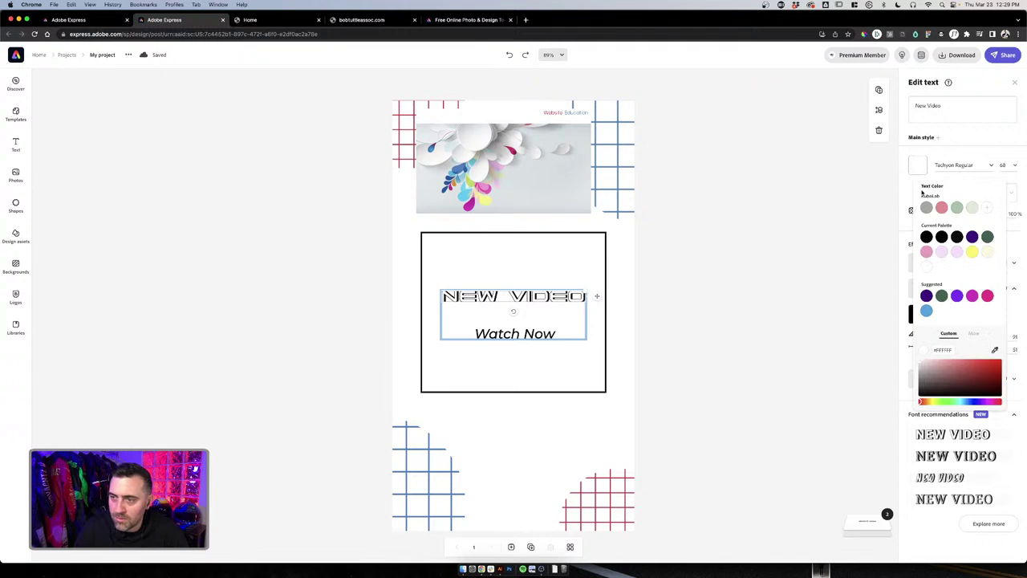
pyautogui.click(995, 352)
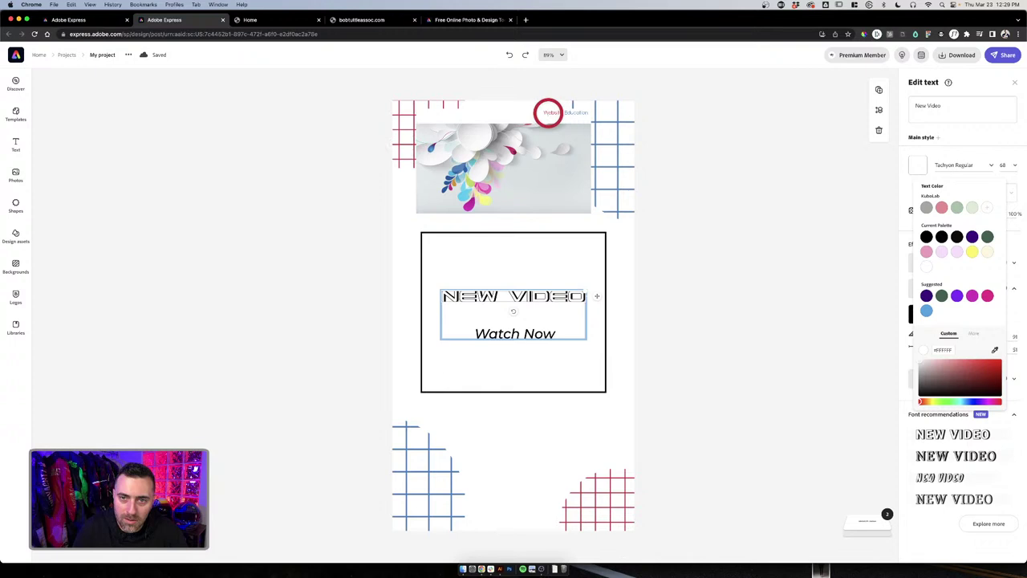
pyautogui.click(549, 113)
pyautogui.click(695, 274)
pyautogui.click(656, 345)
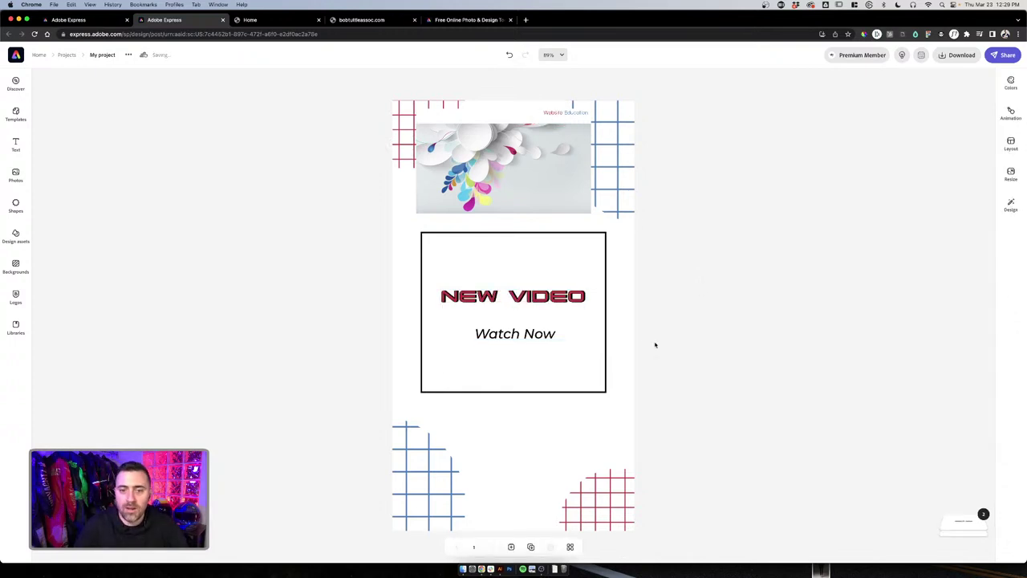
pyautogui.click(679, 325)
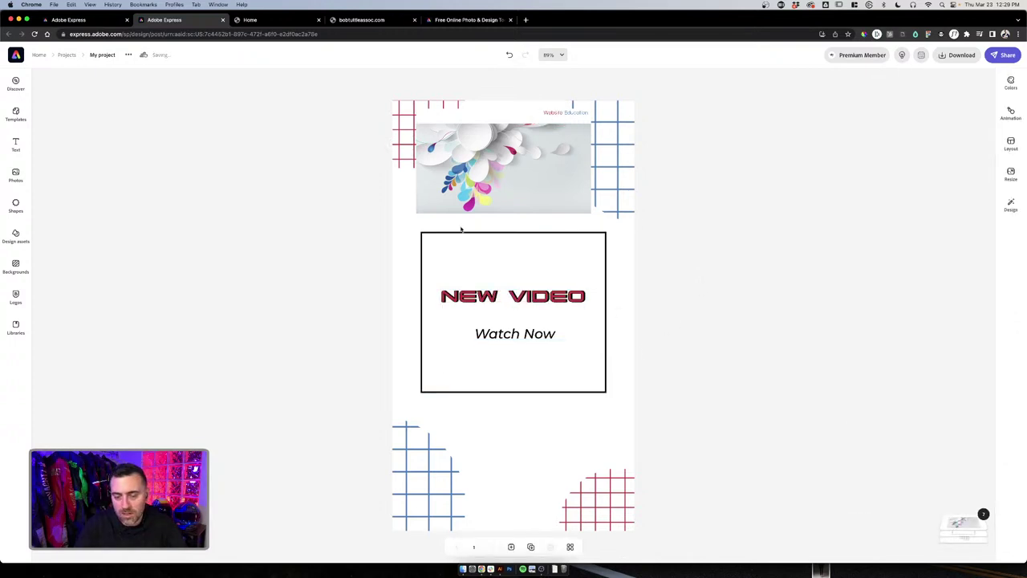
pyautogui.click(607, 258)
pyautogui.click(605, 262)
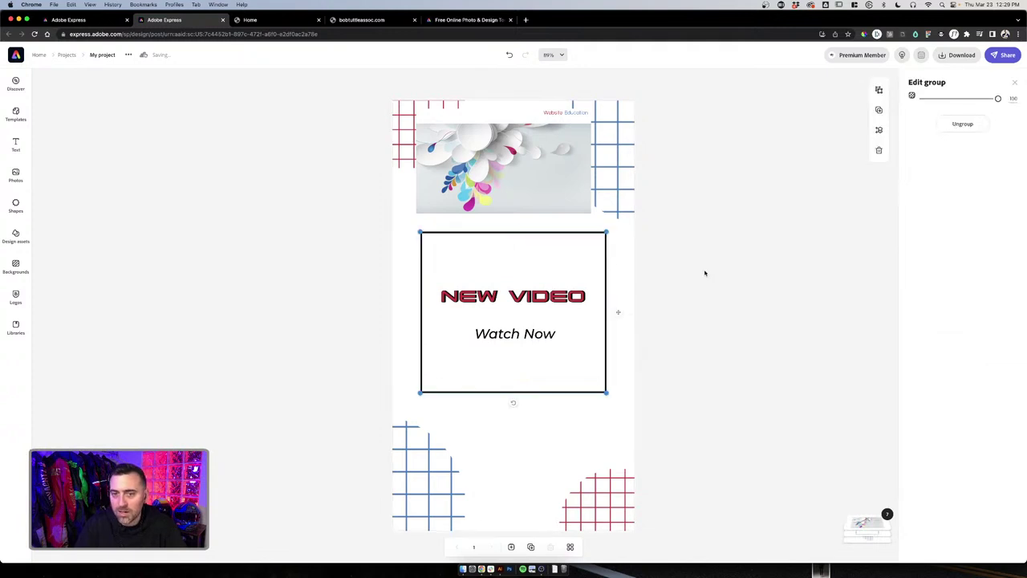
# Increase the rectangle's black border width to about 14
pyautogui.click(569, 234)
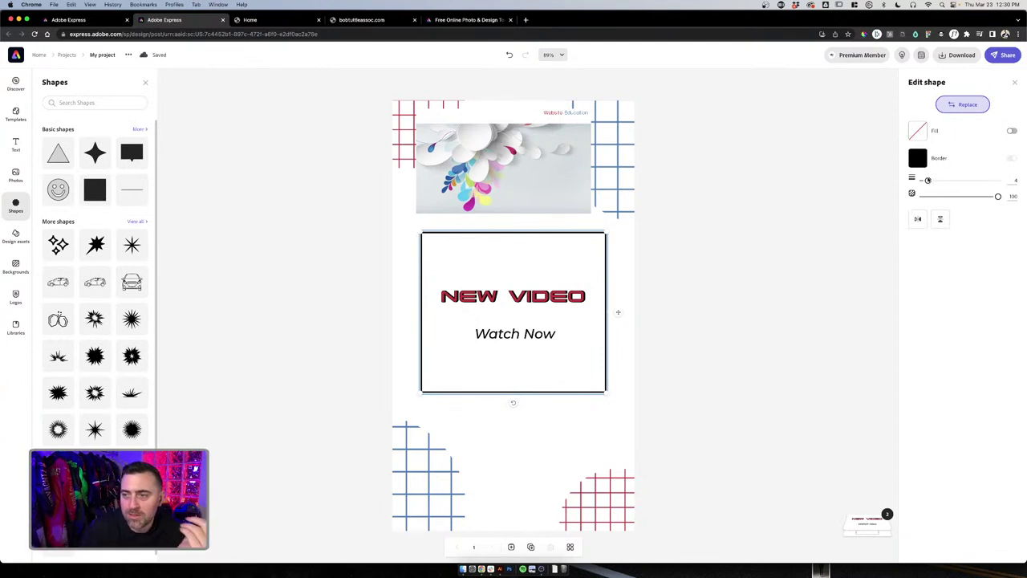
pyautogui.moveTo(928, 180)
pyautogui.mouseDown()
pyautogui.moveTo(990, 180)
pyautogui.moveTo(941, 184)
pyautogui.mouseUp()
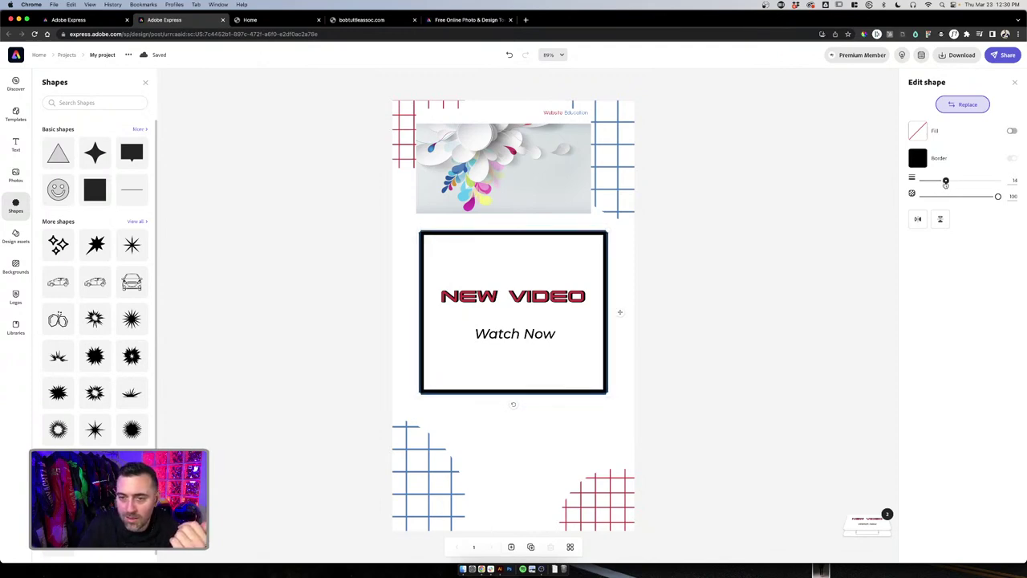
pyautogui.click(778, 206)
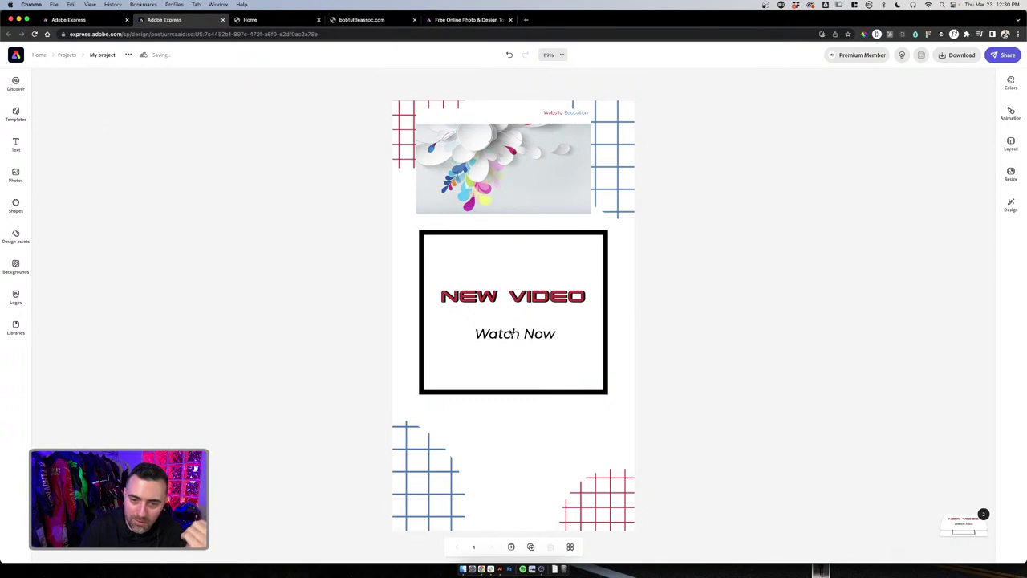
# Click through the framed box to select the Watch Now text
pyautogui.click(525, 330)
pyautogui.click(529, 333)
pyautogui.click(530, 334)
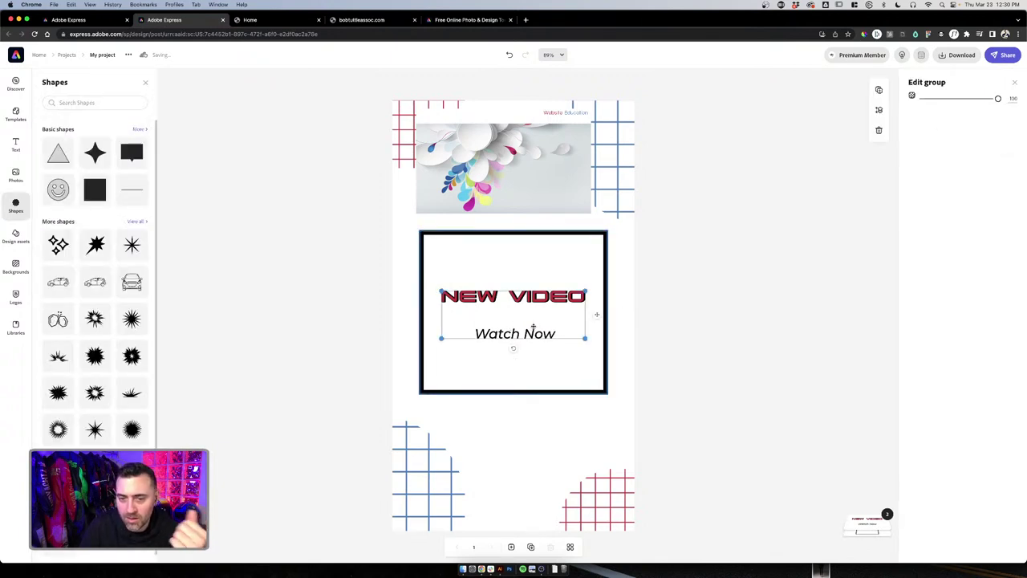
pyautogui.click(546, 337)
pyautogui.click(545, 330)
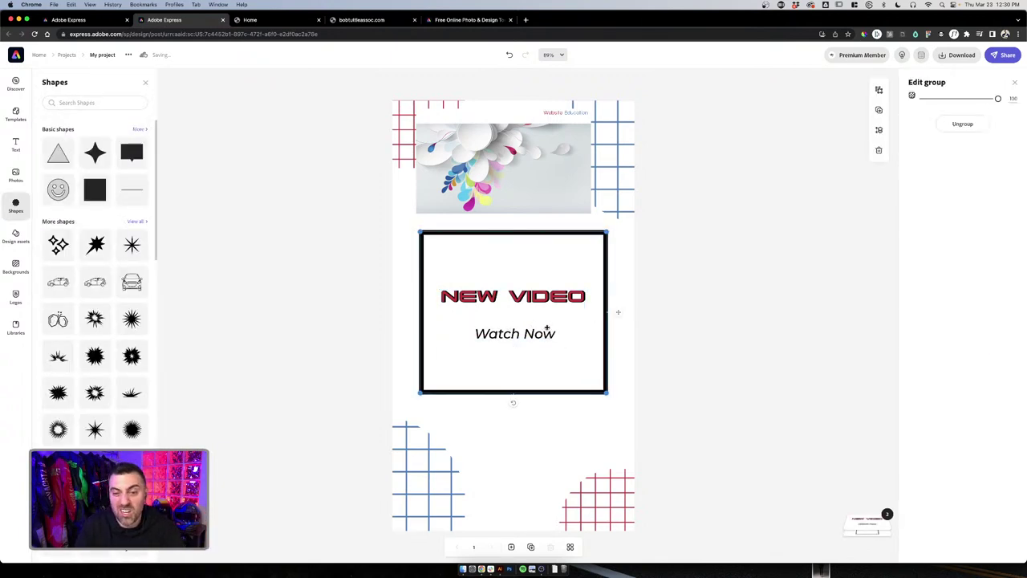
pyautogui.click(545, 331)
pyautogui.click(544, 332)
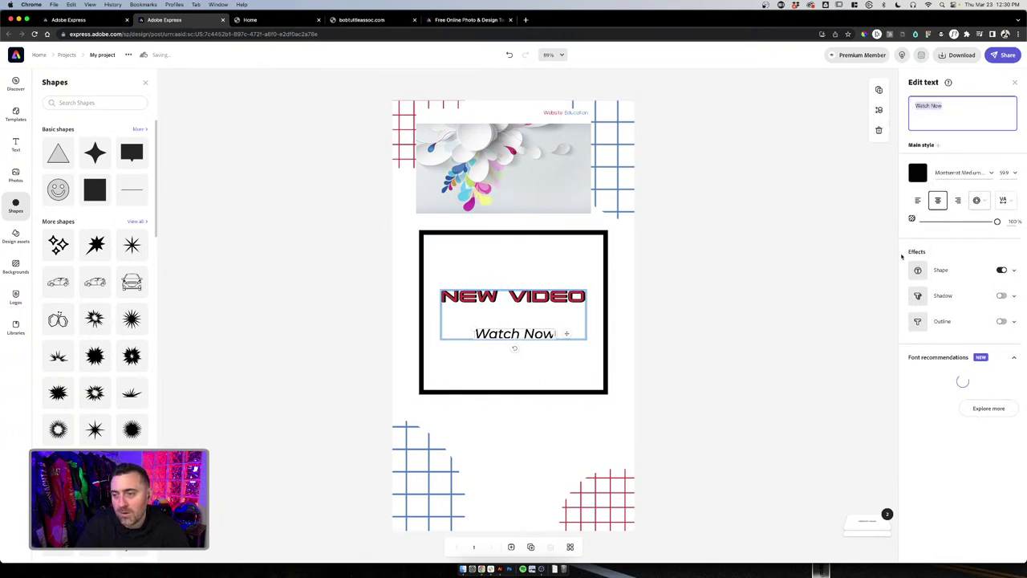
# Delete the flower image from the top of the page
pyautogui.click(630, 227)
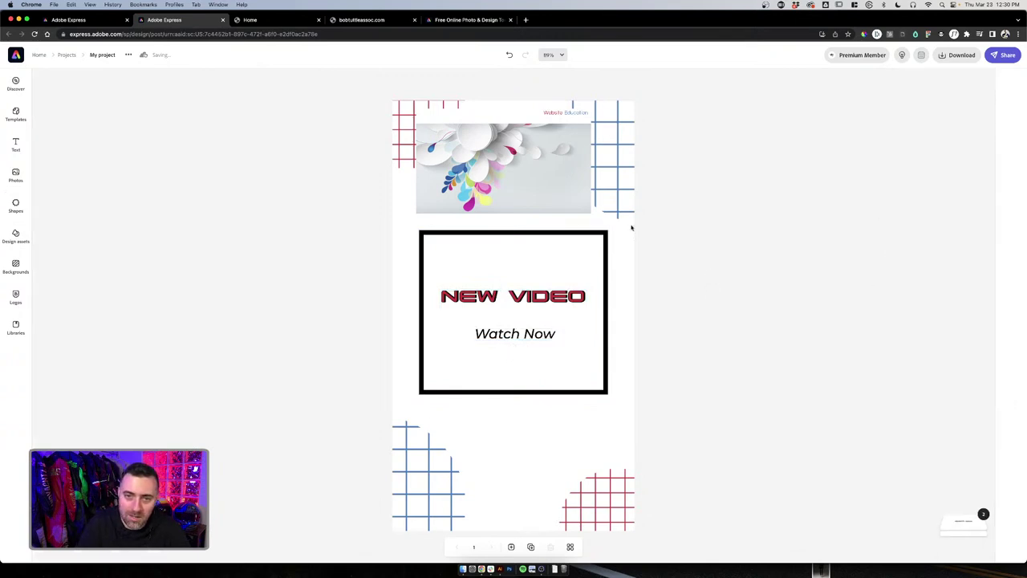
pyautogui.click(536, 176)
pyautogui.press('Delete')
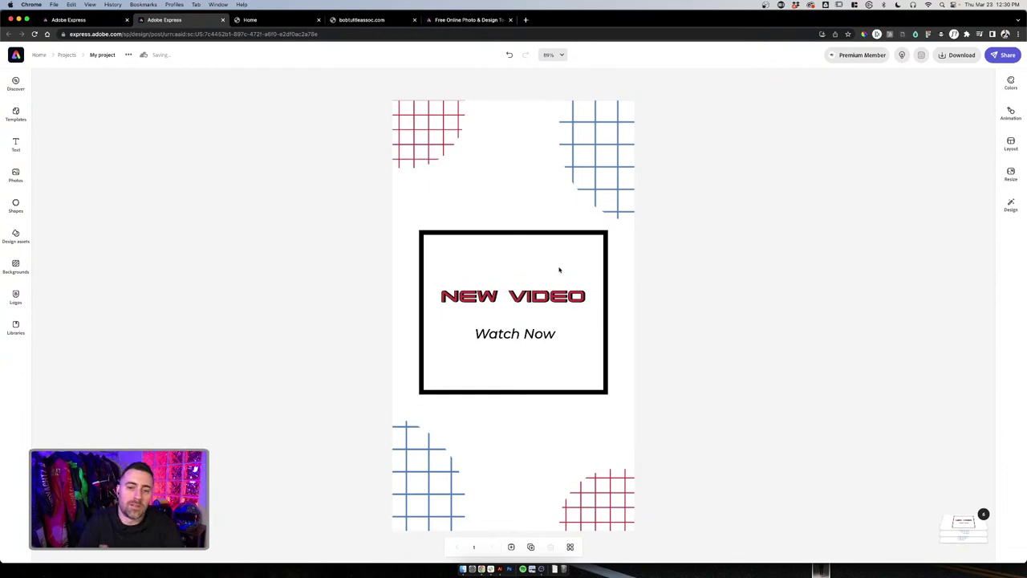
# Move the Watch Now text up directly beneath the NEW VIDEO heading
pyautogui.click(531, 341)
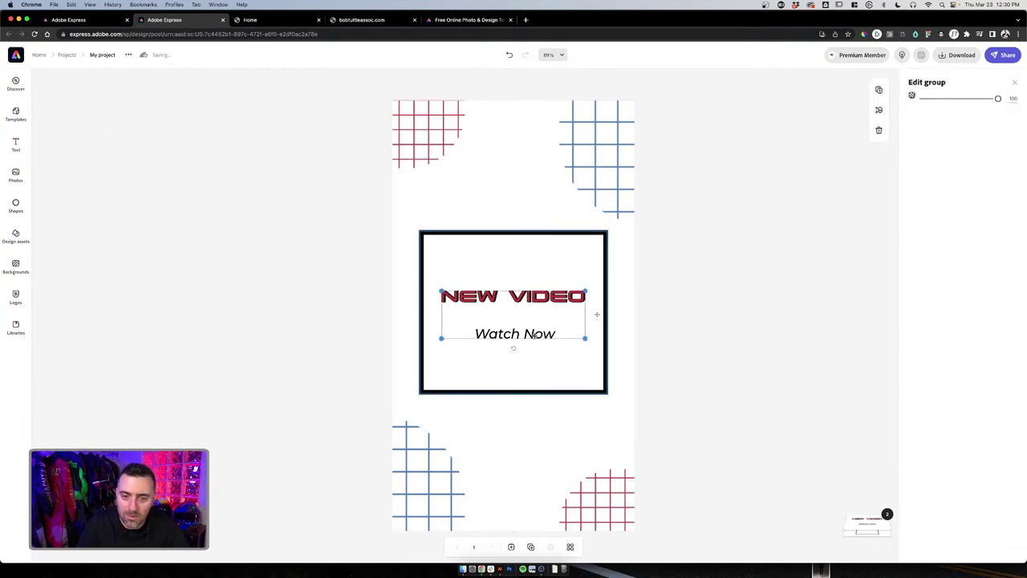
pyautogui.click(533, 336)
pyautogui.moveTo(533, 336); pyautogui.dragTo(534, 317)
pyautogui.click(648, 294)
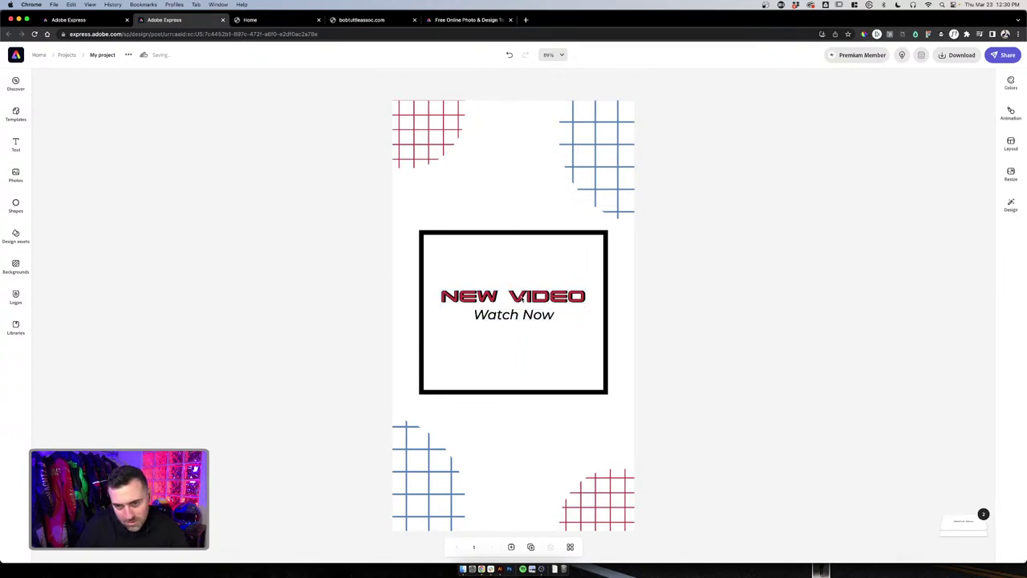
# Centre the NEW VIDEO heading horizontally in the black-bordered box
pyautogui.click(523, 299)
pyautogui.click(533, 303)
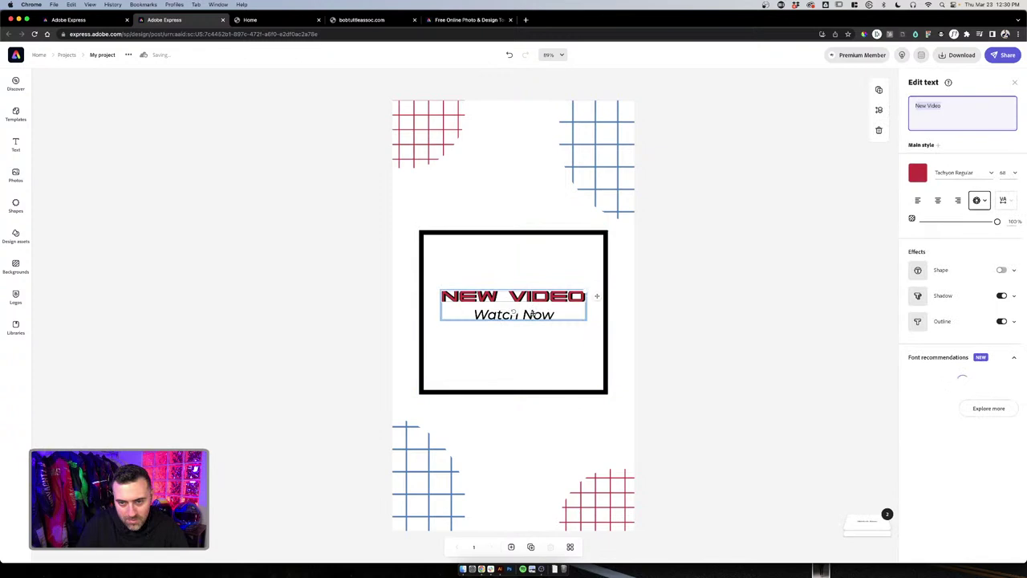
pyautogui.press('Escape')
pyautogui.press('Escape')
pyautogui.click(539, 300)
pyautogui.click(542, 298)
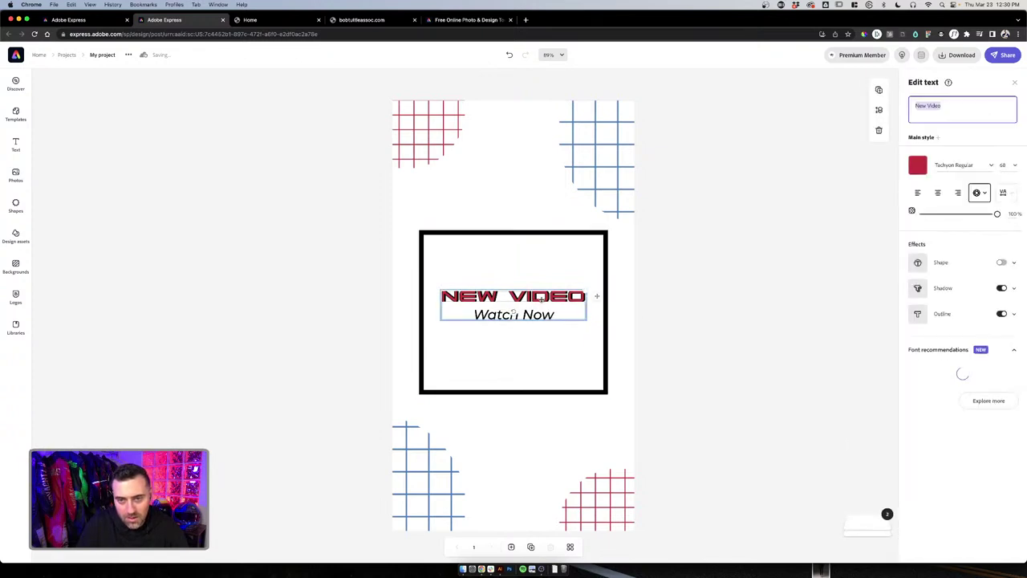
pyautogui.moveTo(541, 299); pyautogui.dragTo(539, 300)
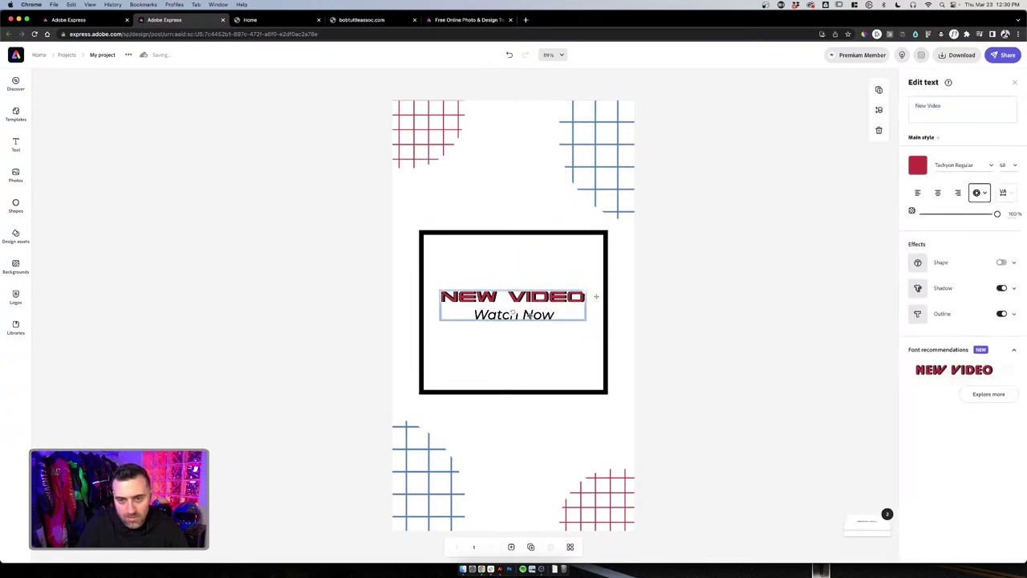
pyautogui.click(534, 319)
pyautogui.click(585, 318)
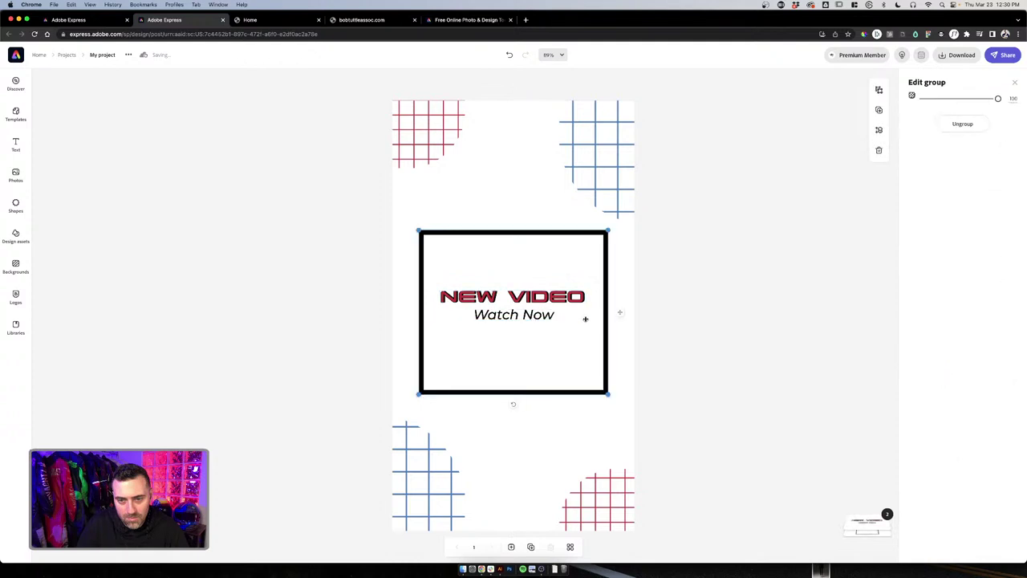
pyautogui.click(688, 368)
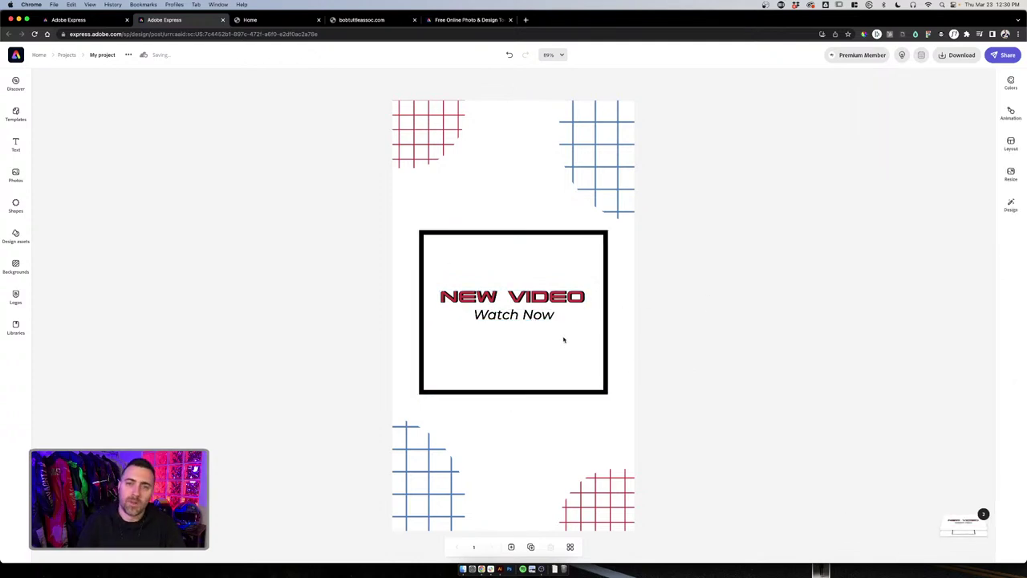
# Duplicate the NEW VIDEO post so a copy exists as page 2
pyautogui.click(531, 546)
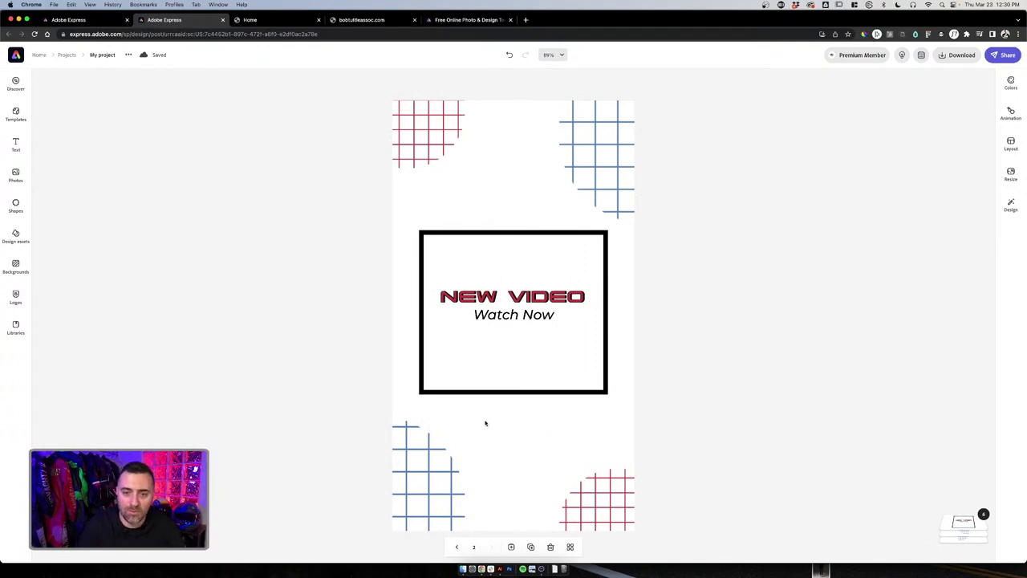
pyautogui.click(465, 191)
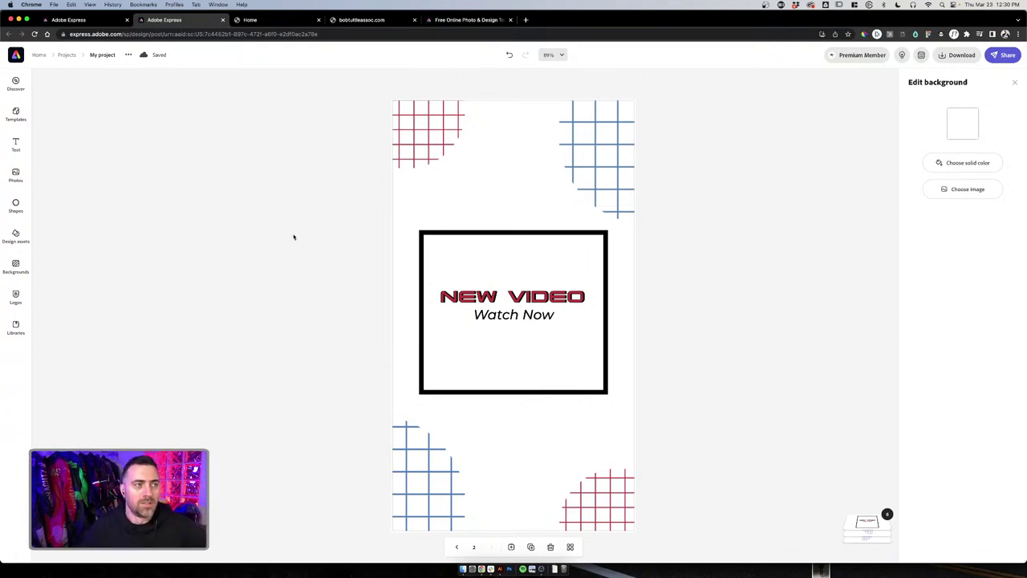
pyautogui.click(630, 206)
pyautogui.click(472, 206)
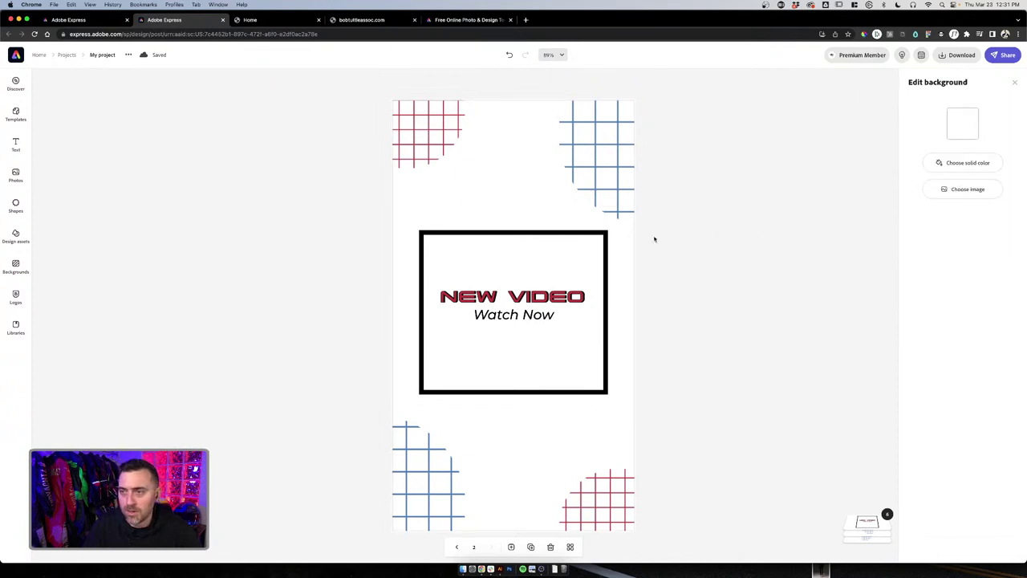
pyautogui.click(722, 233)
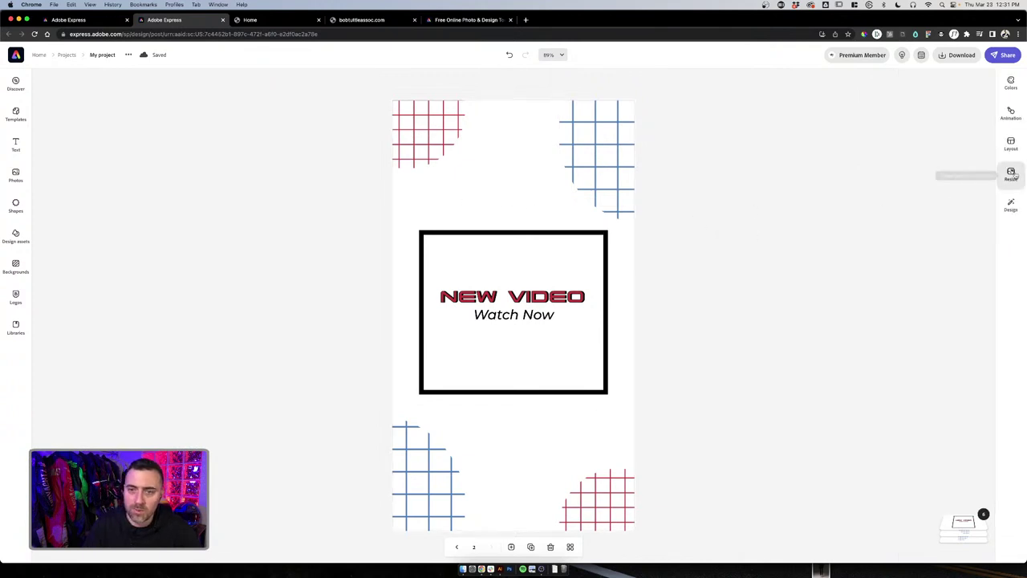
pyautogui.click(607, 200)
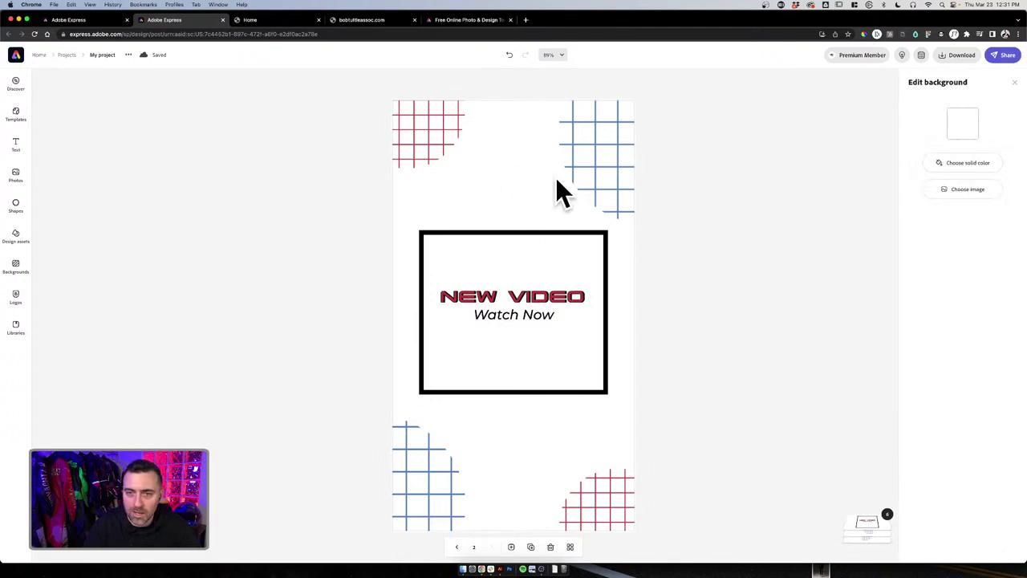
pyautogui.click(785, 264)
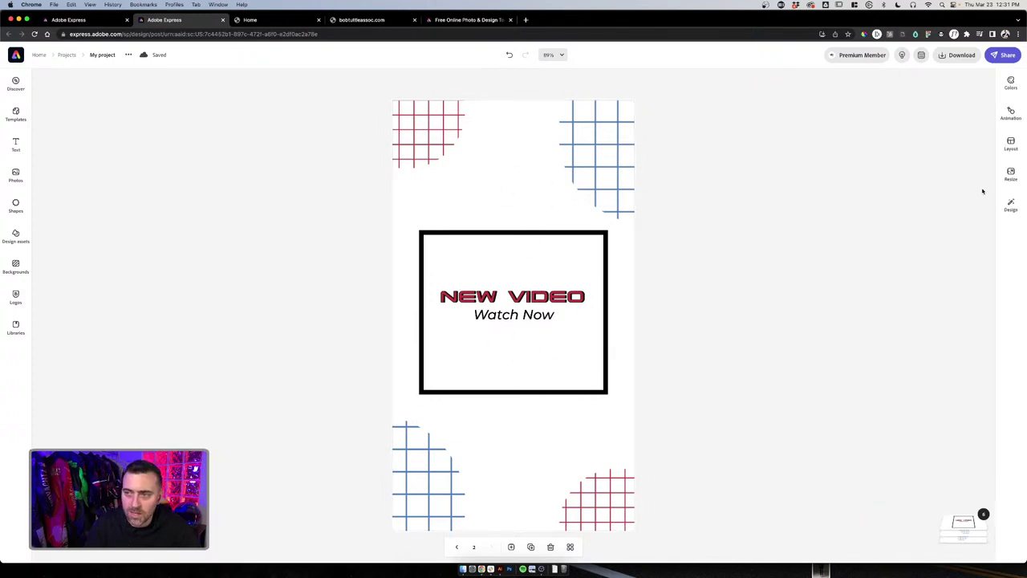
# Resize the duplicated page to the Facebook landscape preset, 1200 x 628
pyautogui.click(1010, 177)
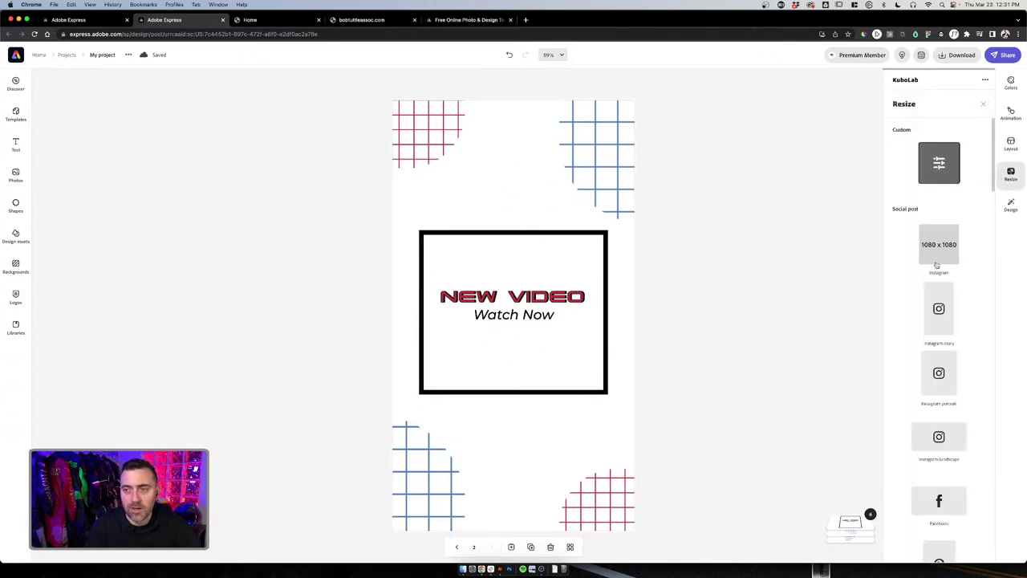
pyautogui.scroll(-2, 923, 257)
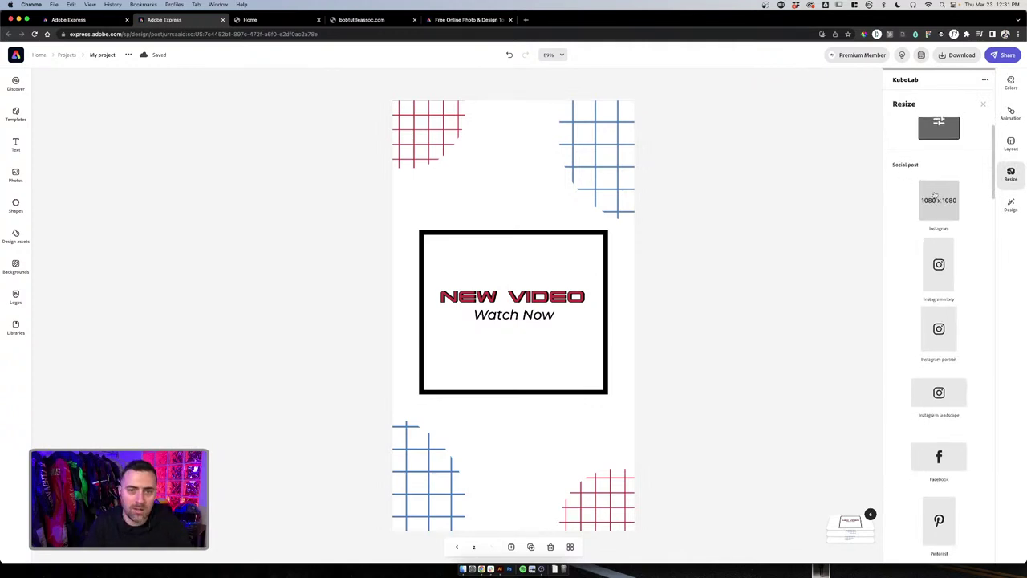
pyautogui.scroll(-5, 910, 289)
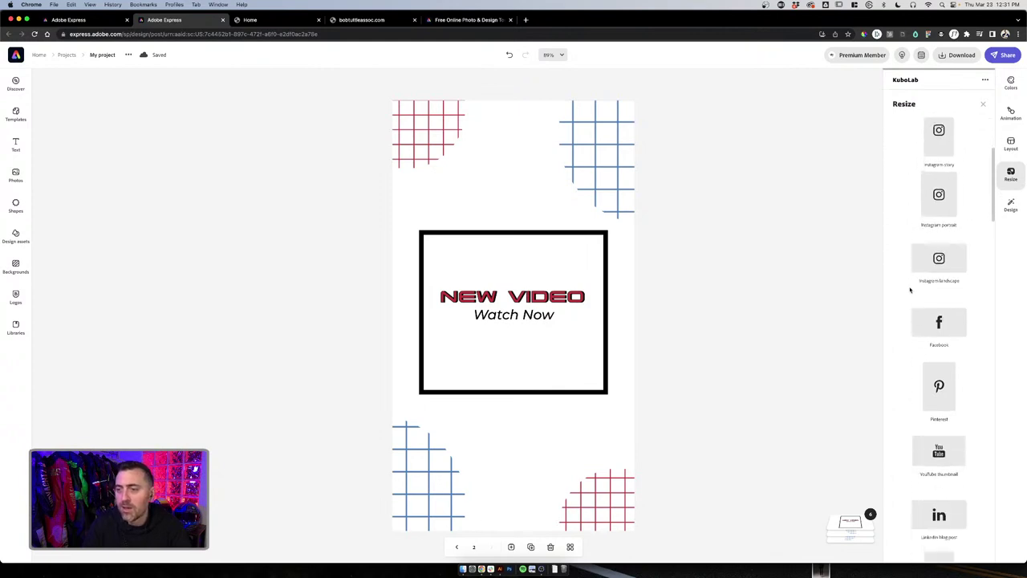
pyautogui.click(939, 307)
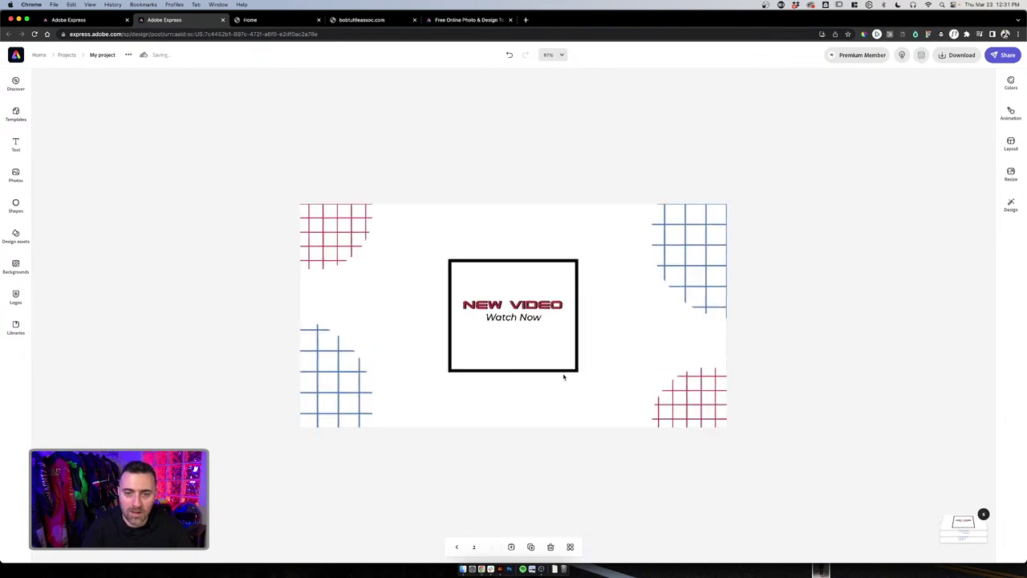
# Nudge the box group down and shift the NEW VIDEO text lower inside the box
pyautogui.click(627, 416)
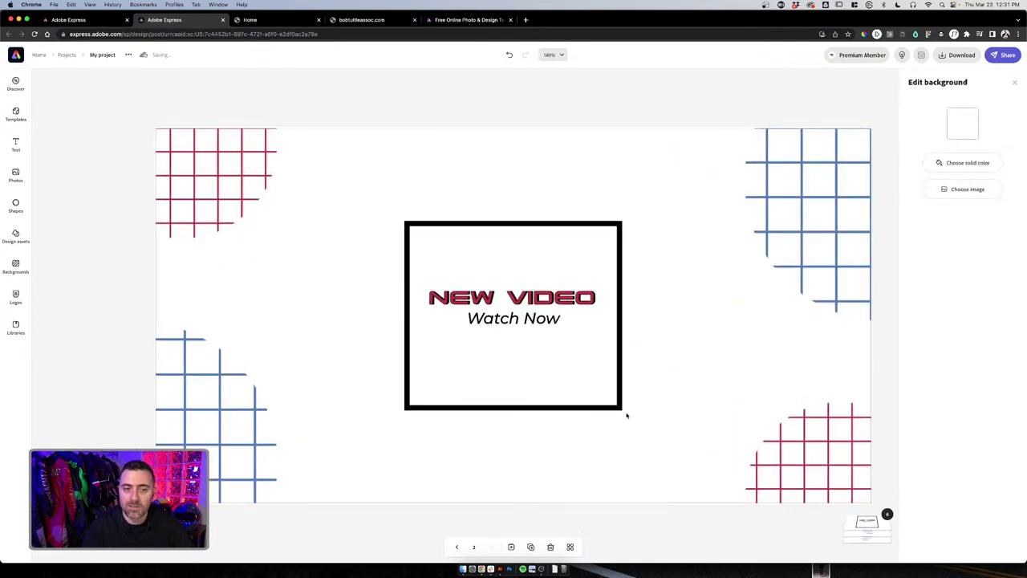
pyautogui.moveTo(537, 281); pyautogui.dragTo(537, 286)
pyautogui.click(533, 312)
pyautogui.click(532, 312)
pyautogui.click(534, 309)
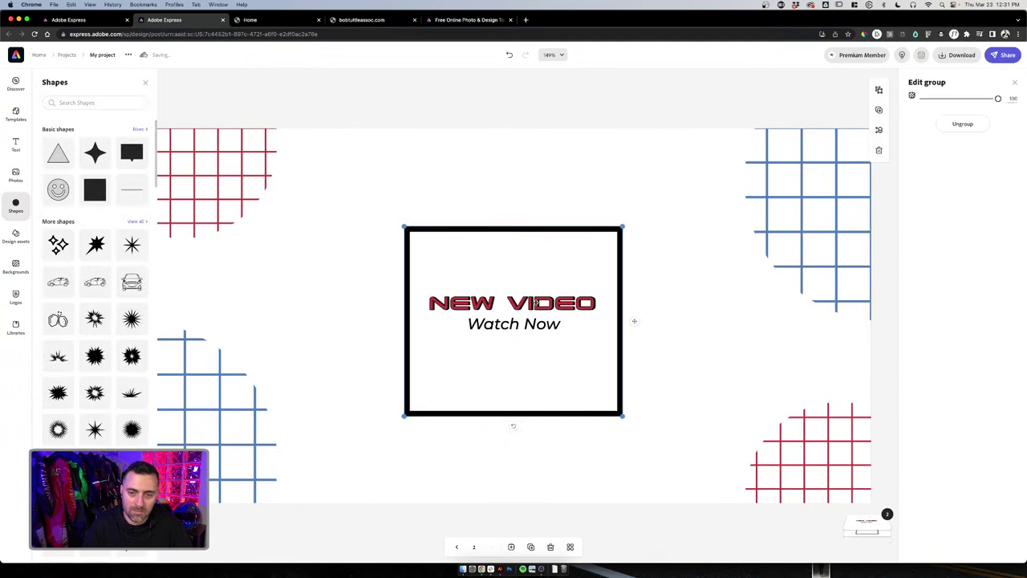
pyautogui.click(535, 307)
pyautogui.click(536, 305)
pyautogui.click(544, 305)
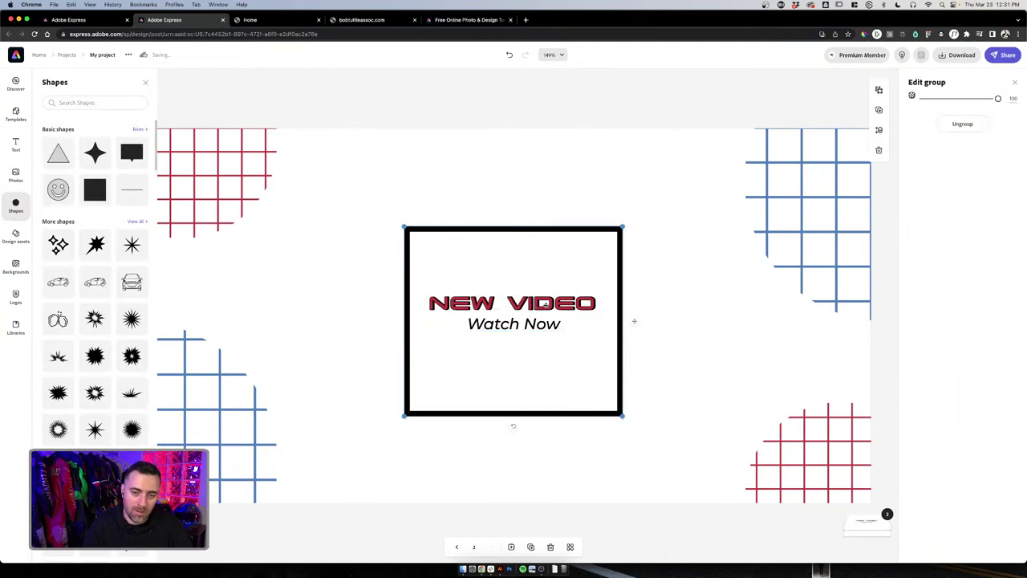
pyautogui.click(546, 304)
pyautogui.moveTo(546, 303); pyautogui.dragTo(546, 316)
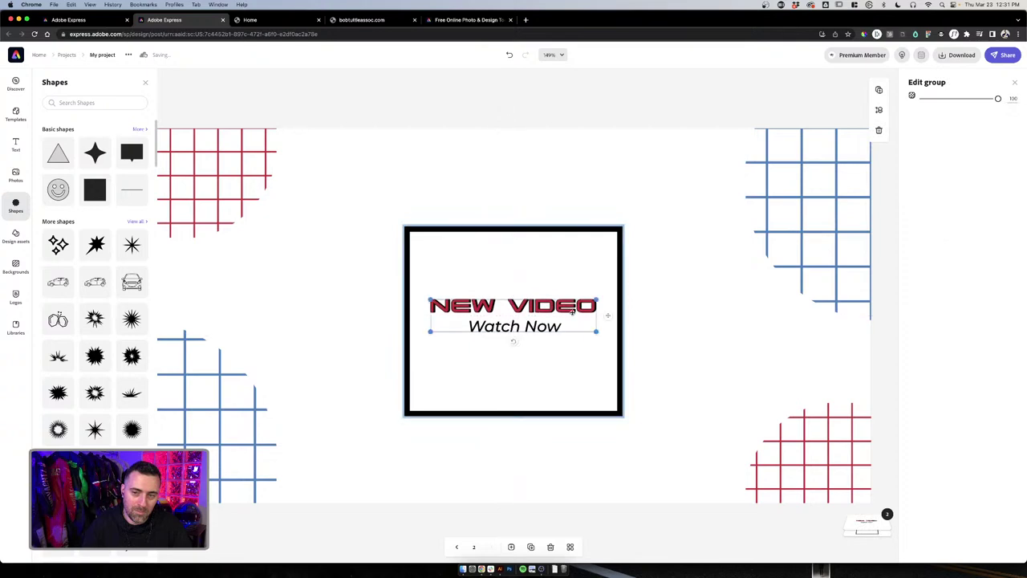
pyautogui.click(661, 323)
# Realign the black frame rectangle around the NEW VIDEO and Watch Now text
pyautogui.click(616, 349)
pyautogui.click(619, 351)
pyautogui.moveTo(619, 350); pyautogui.dragTo(617, 340)
pyautogui.click(654, 349)
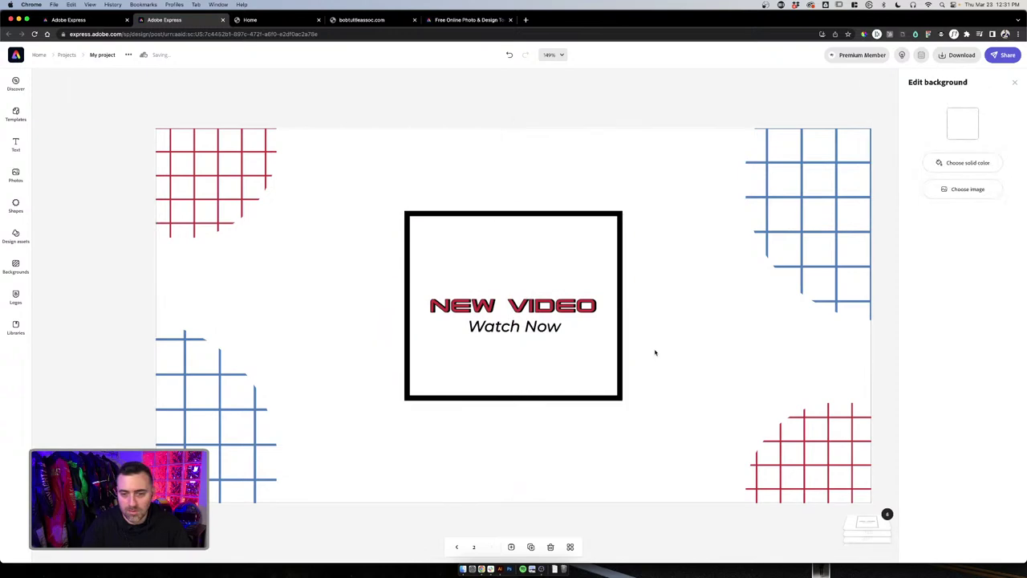
pyautogui.click(619, 352)
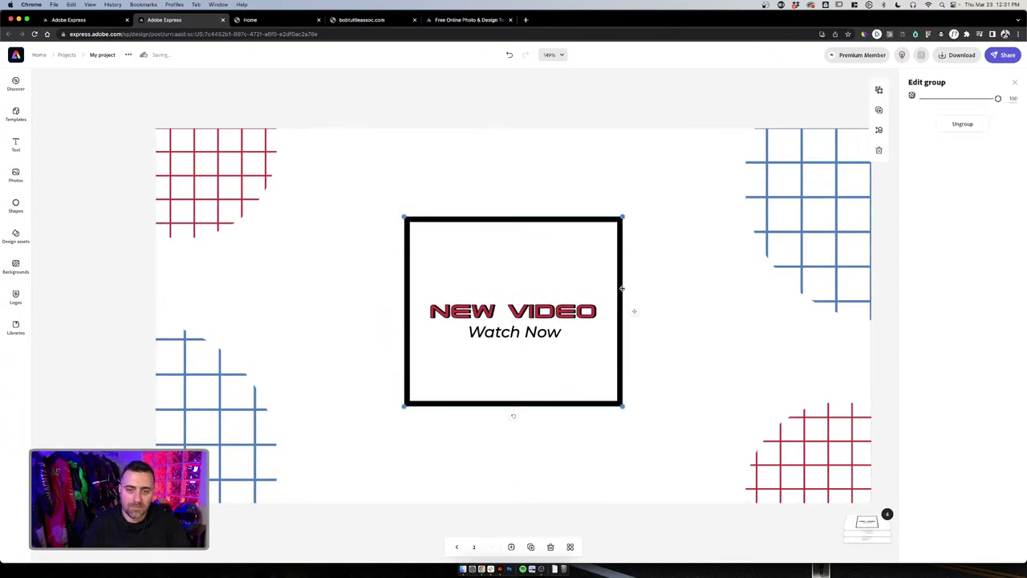
pyautogui.doubleClick(620, 289)
pyautogui.moveTo(619, 289); pyautogui.dragTo(621, 299)
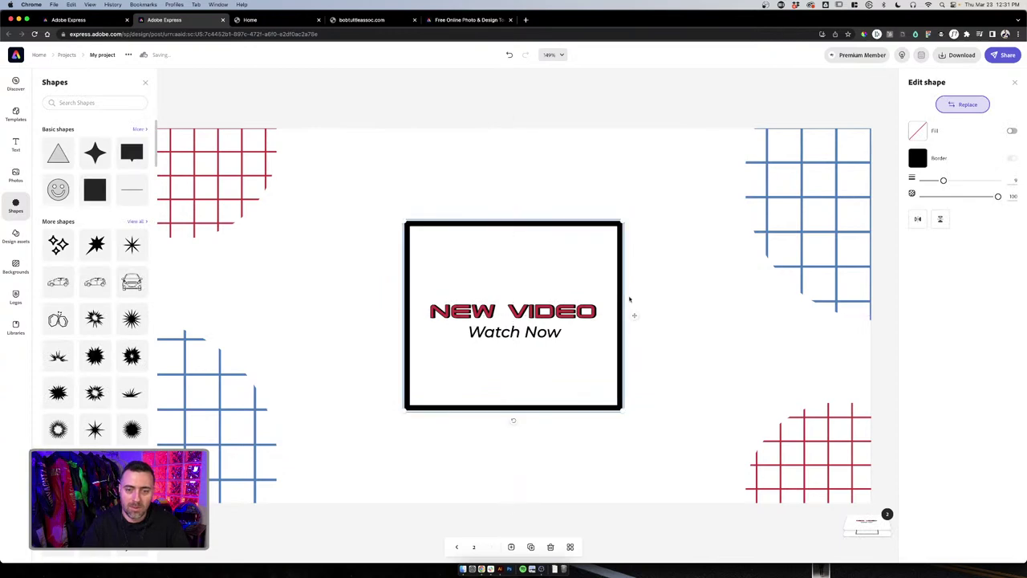
pyautogui.click(650, 306)
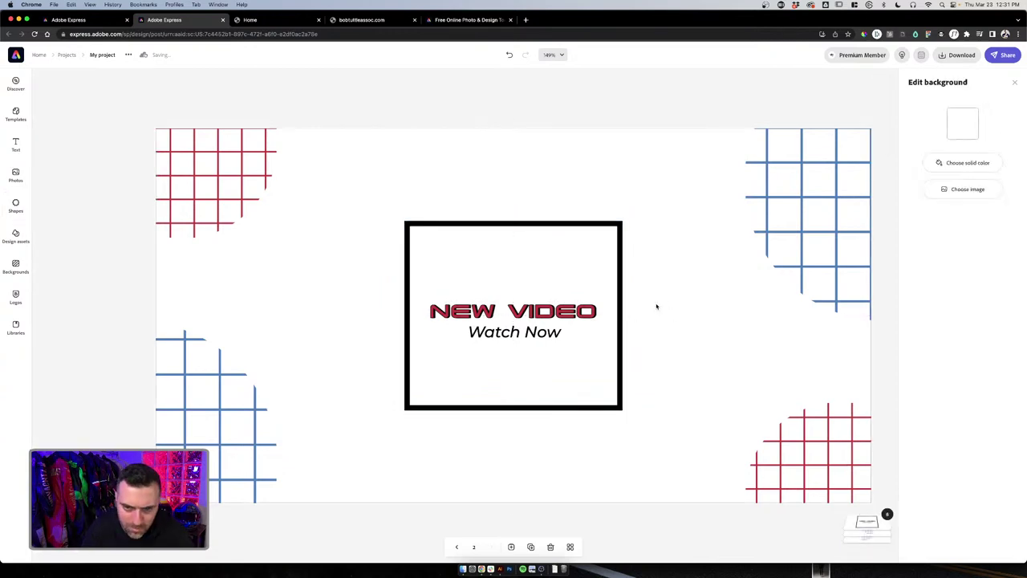
# Drag the box-and-text group back to the centre of the landscape page
pyautogui.scroll(-5, 637, 312)
pyautogui.moveTo(562, 316)
pyautogui.mouseDown()
pyautogui.moveTo(542, 316)
pyautogui.moveTo(553, 316)
pyautogui.mouseUp()
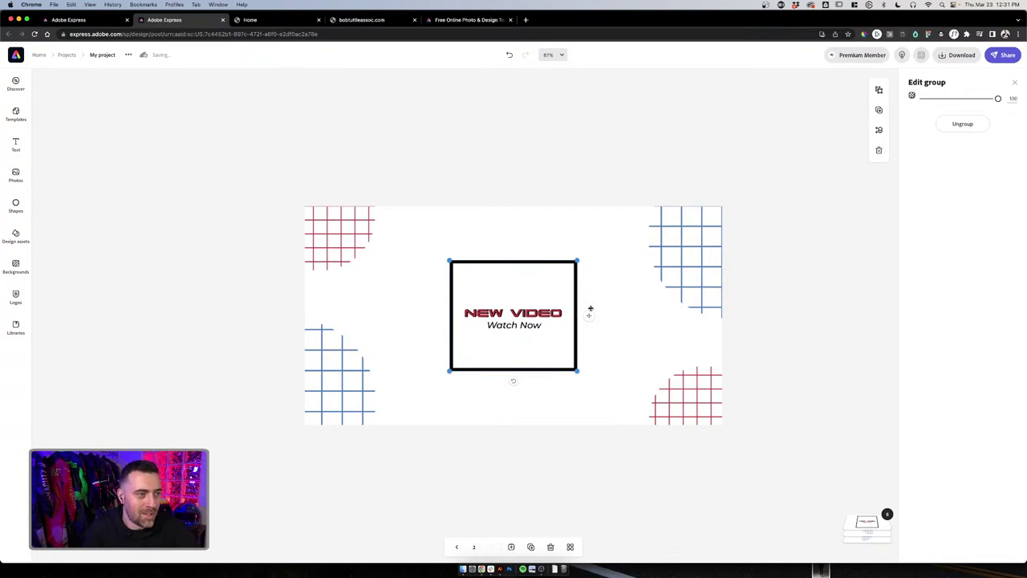
pyautogui.click(611, 306)
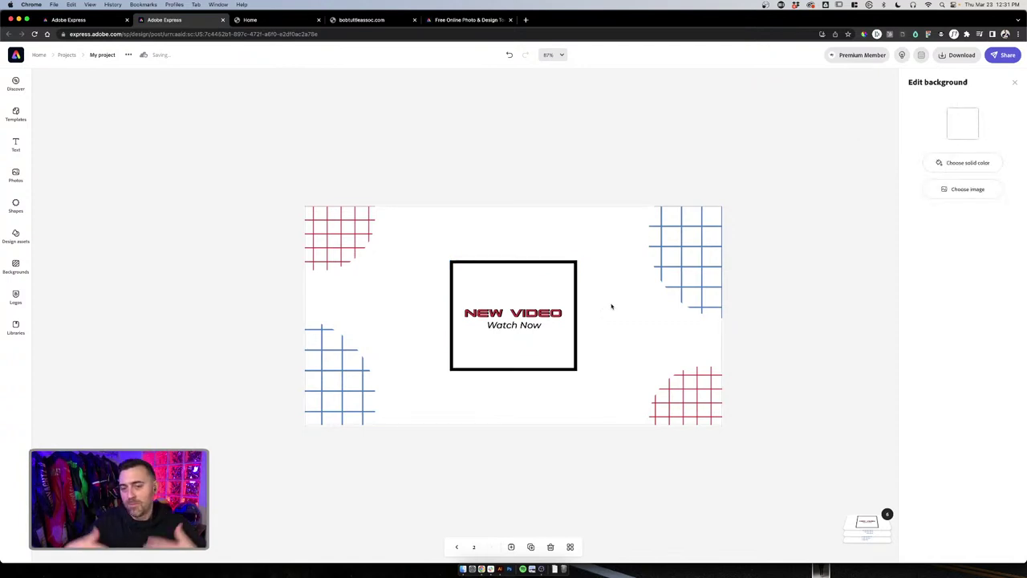
# Duplicate the landscape NEW VIDEO page twice, creating pages 3 and 4
pyautogui.click(531, 547)
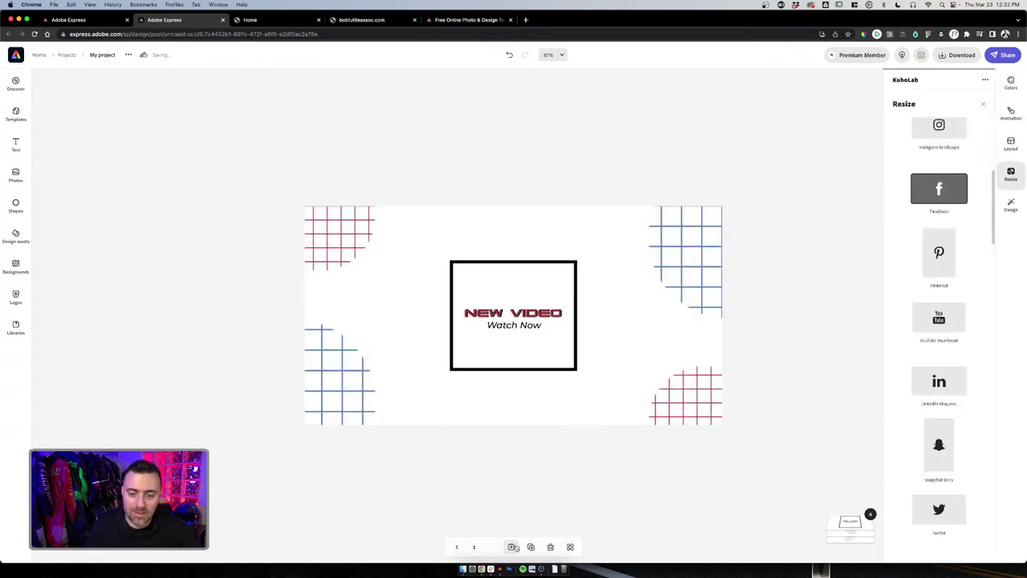
pyautogui.click(574, 442)
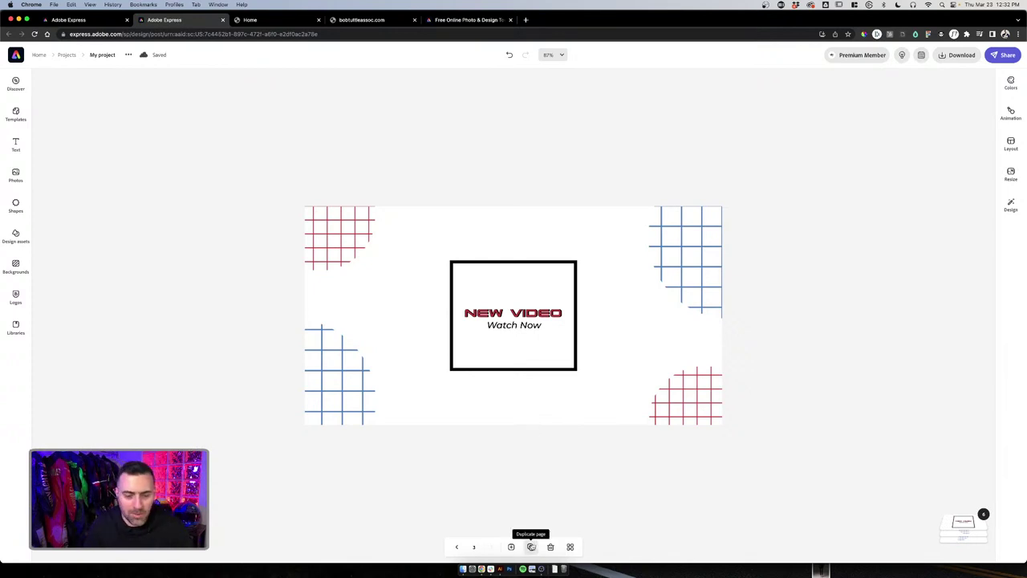
pyautogui.click(531, 547)
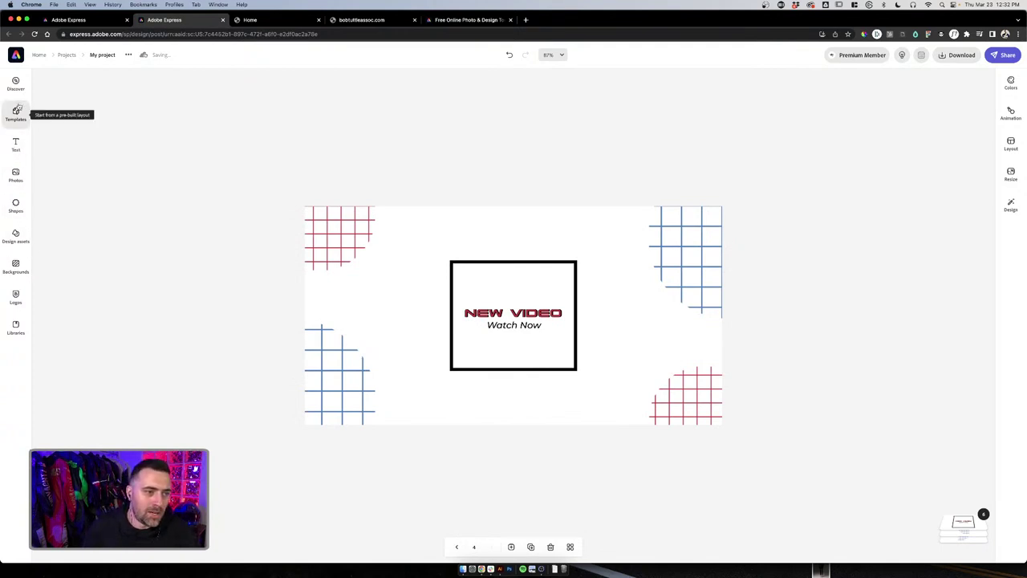
# Browse the left sidebar libraries, ending in the Templates panel
pyautogui.click(15, 297)
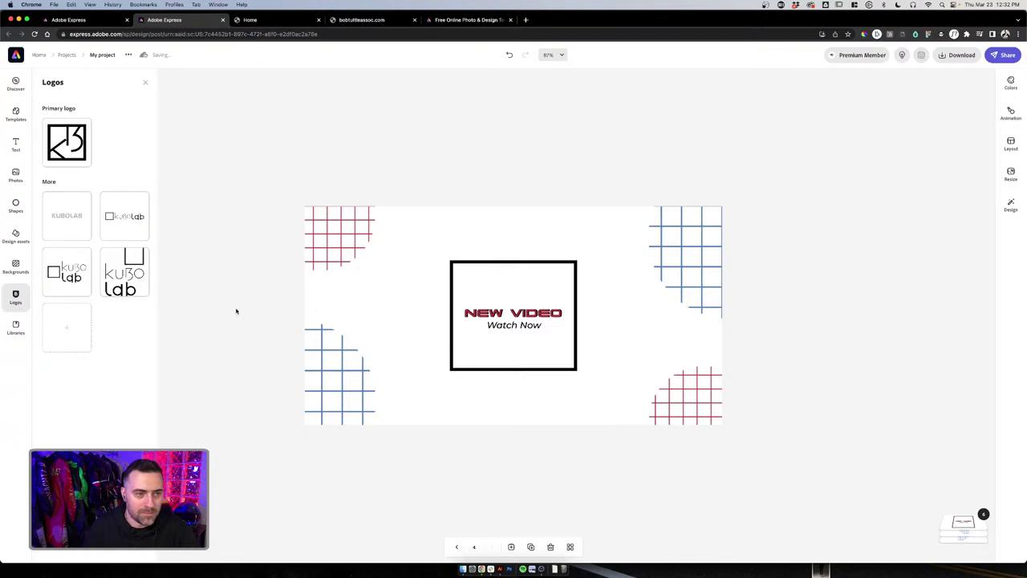
pyautogui.click(146, 82)
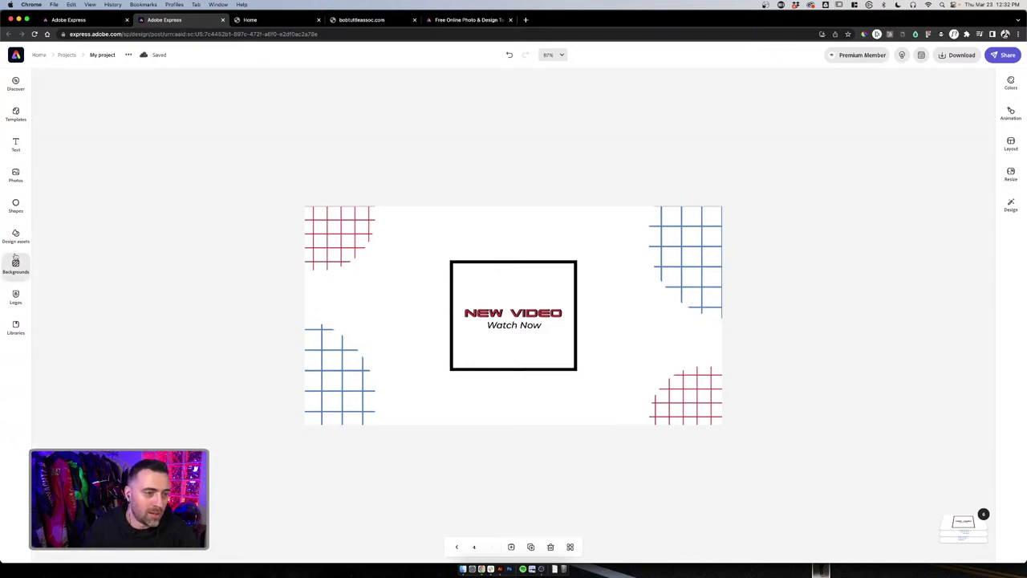
pyautogui.click(25, 244)
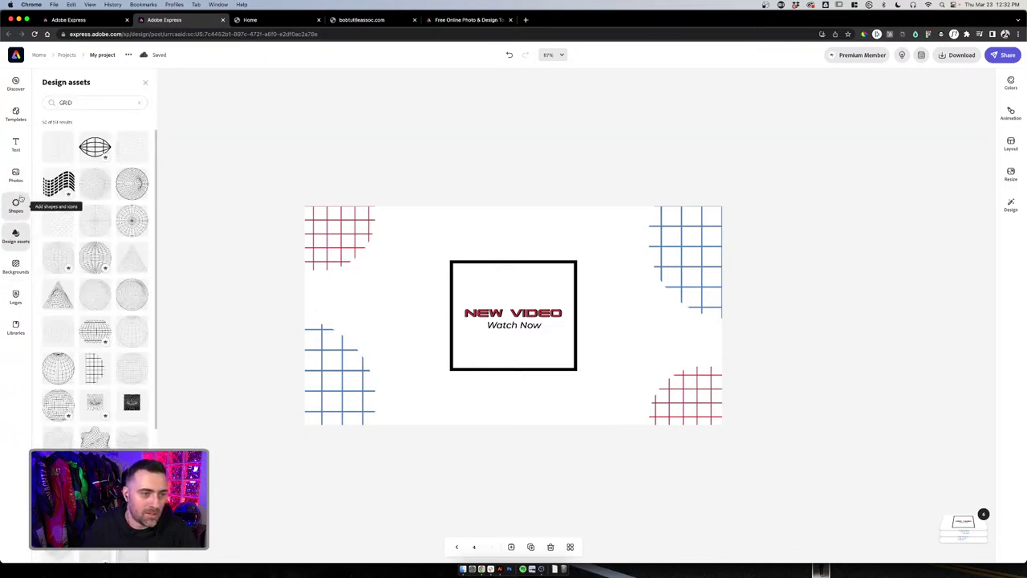
pyautogui.click(21, 200)
pyautogui.click(18, 180)
pyautogui.click(15, 145)
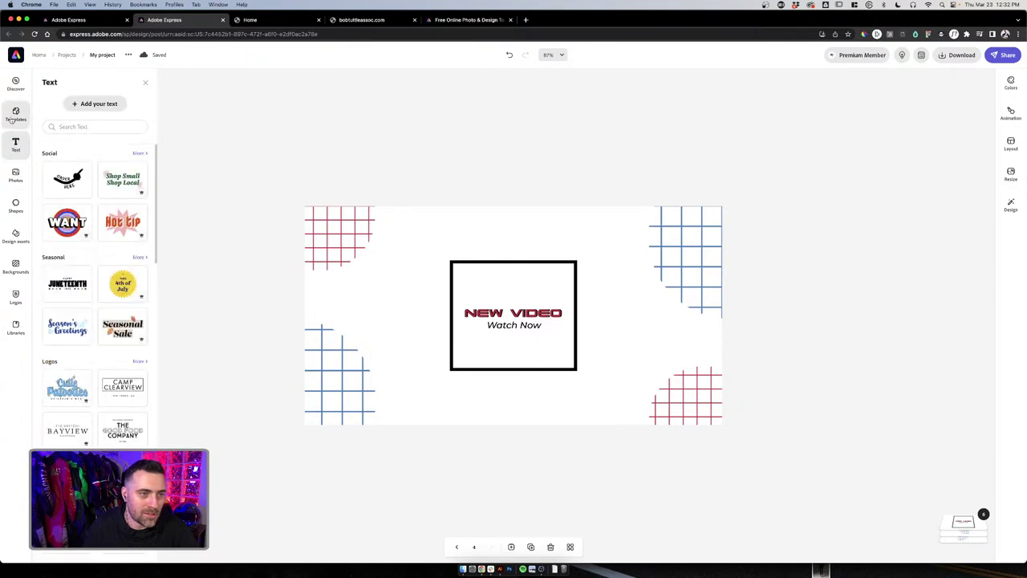
pyautogui.click(15, 114)
pyautogui.click(16, 85)
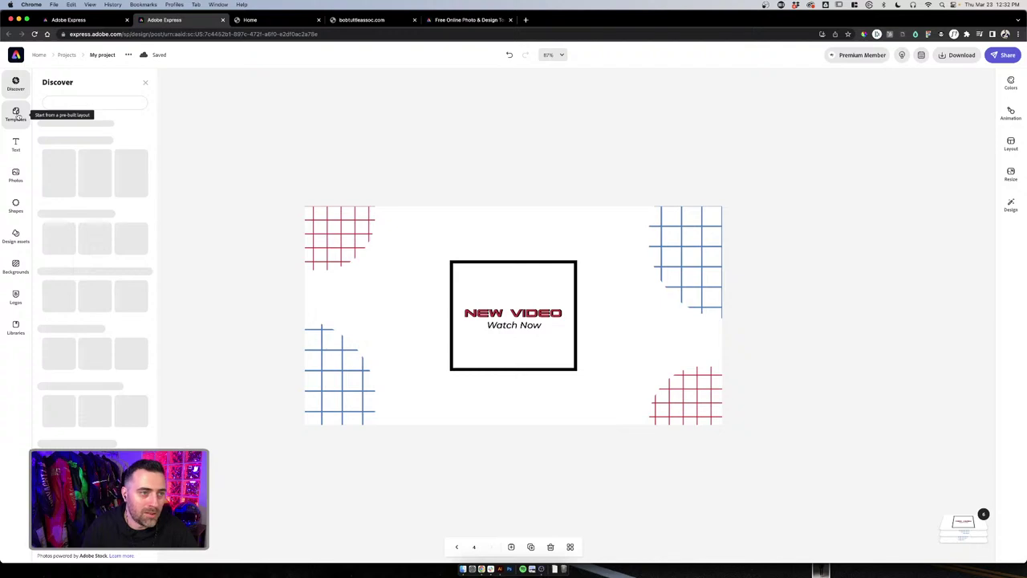
pyautogui.click(16, 114)
# Search templates for 'video logo' and pick the Ninth Layer Studios result
pyautogui.click(61, 100)
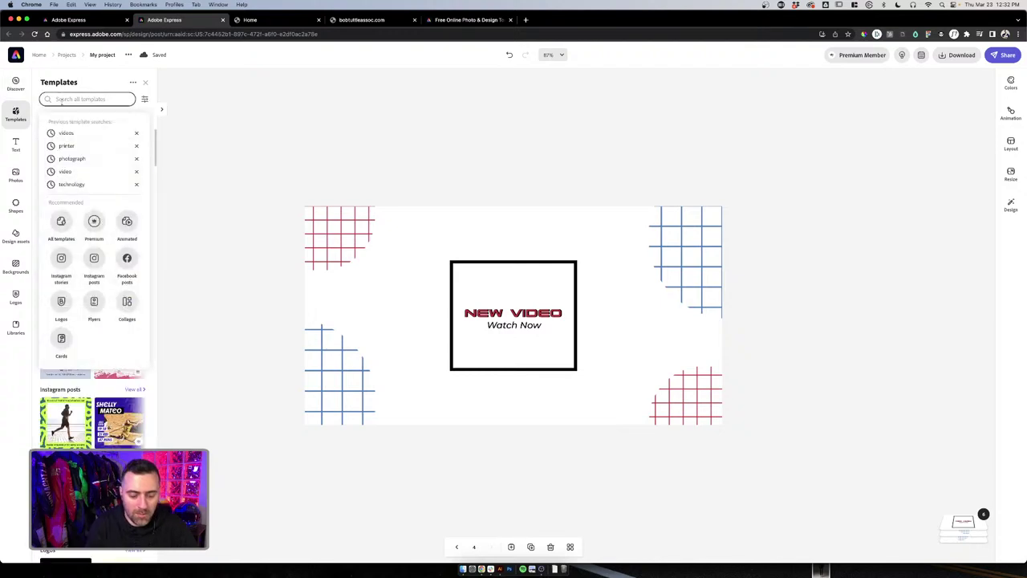
pyautogui.write('video logo')
pyautogui.press('Return')
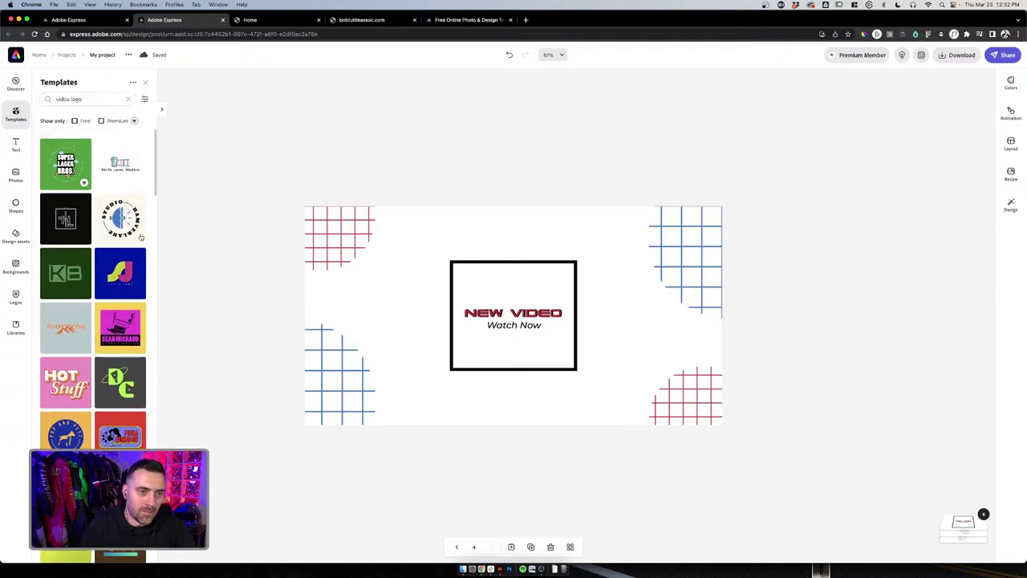
pyautogui.click(124, 172)
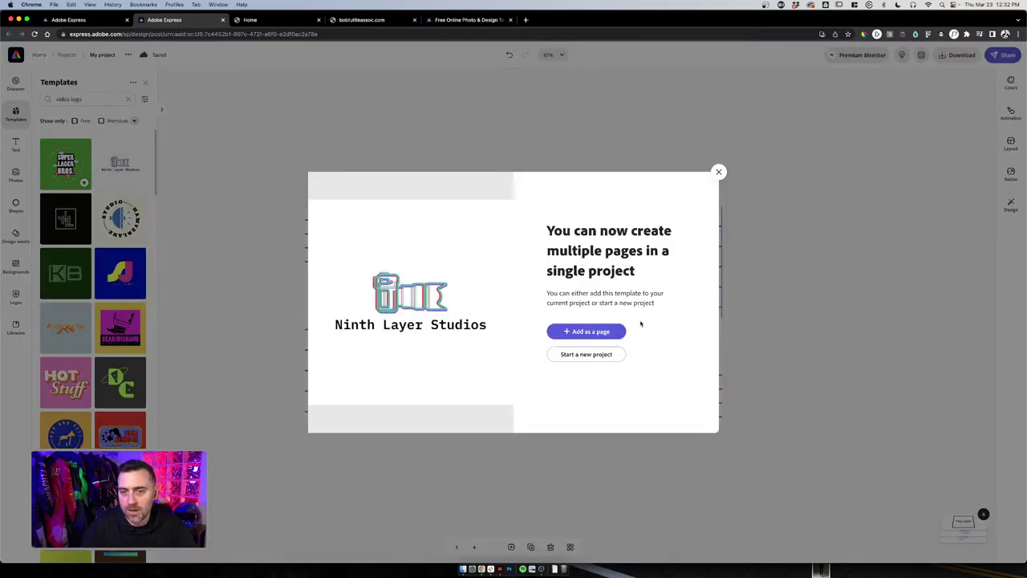
# Add the Ninth Layer Studios template as page 5 and the black monogram template as page 6
pyautogui.click(586, 331)
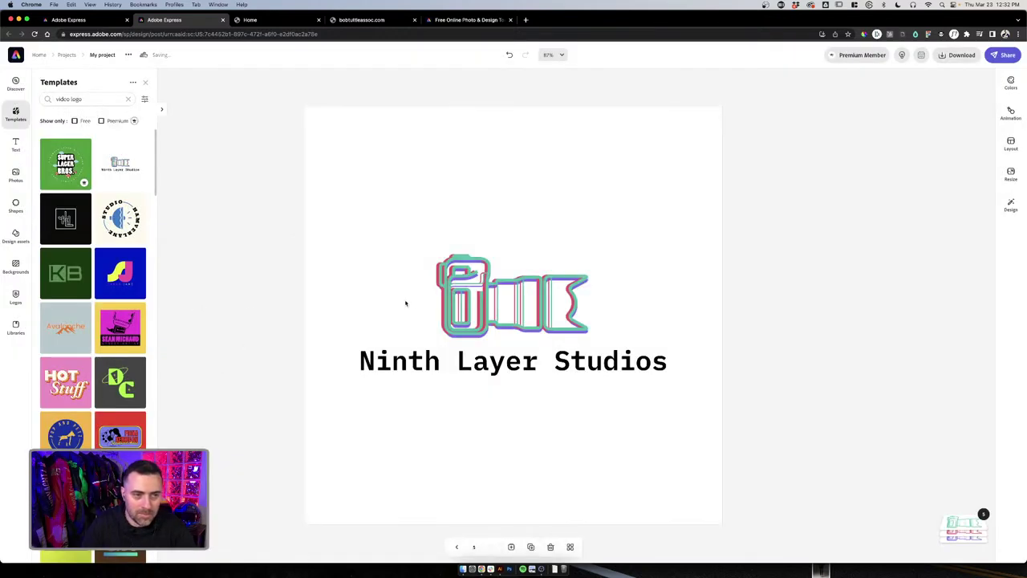
pyautogui.click(519, 277)
pyautogui.click(67, 222)
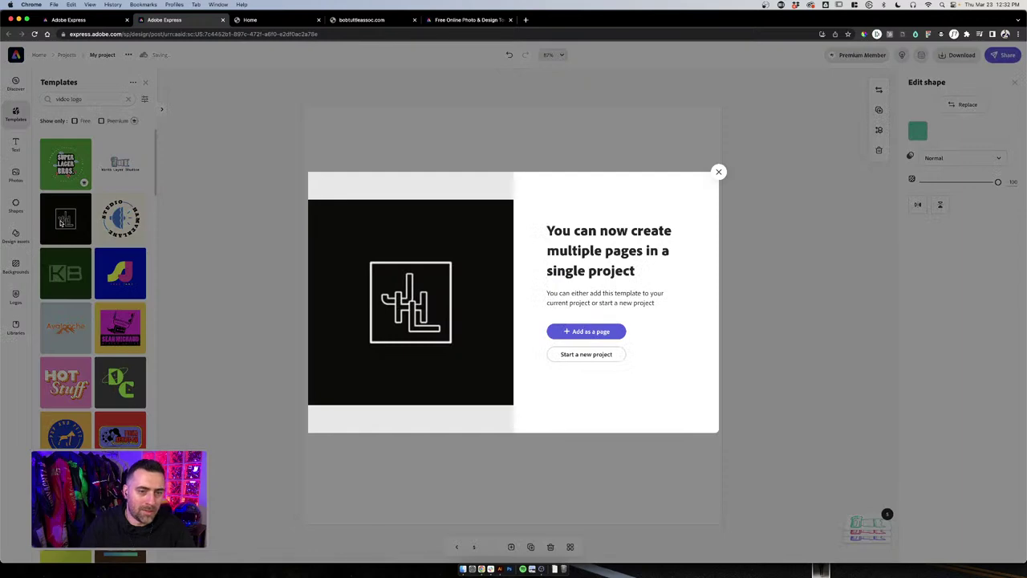
pyautogui.click(595, 331)
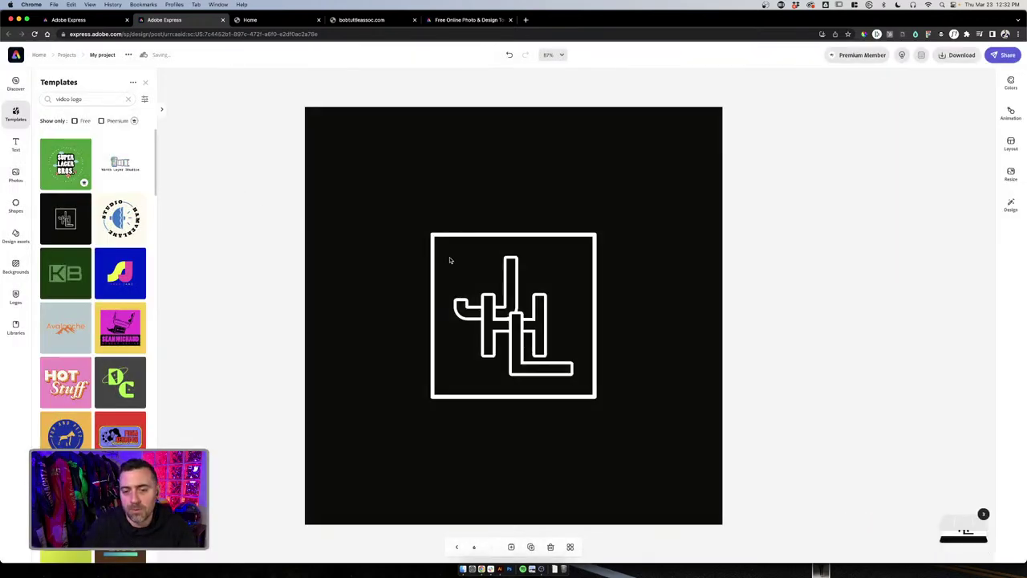
pyautogui.click(470, 273)
# Replace the monogram's H letter with the text 'TB'
pyautogui.click(487, 300)
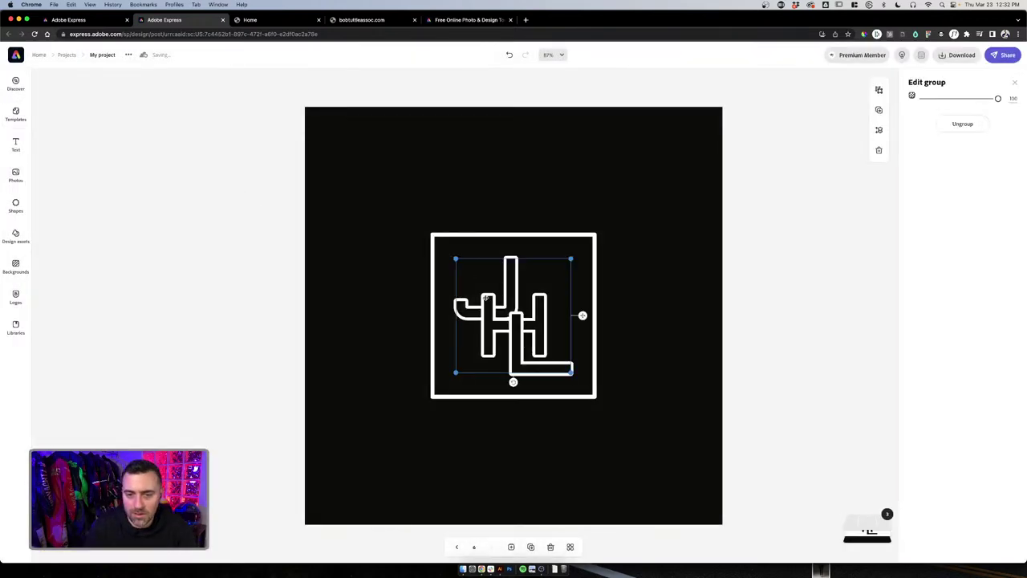
pyautogui.click(487, 299)
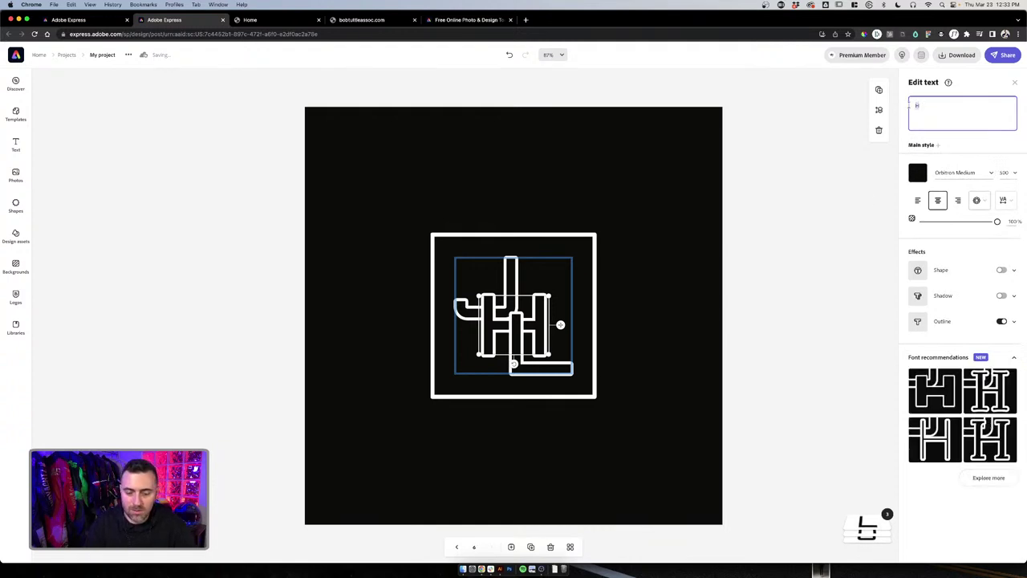
pyautogui.write('T')
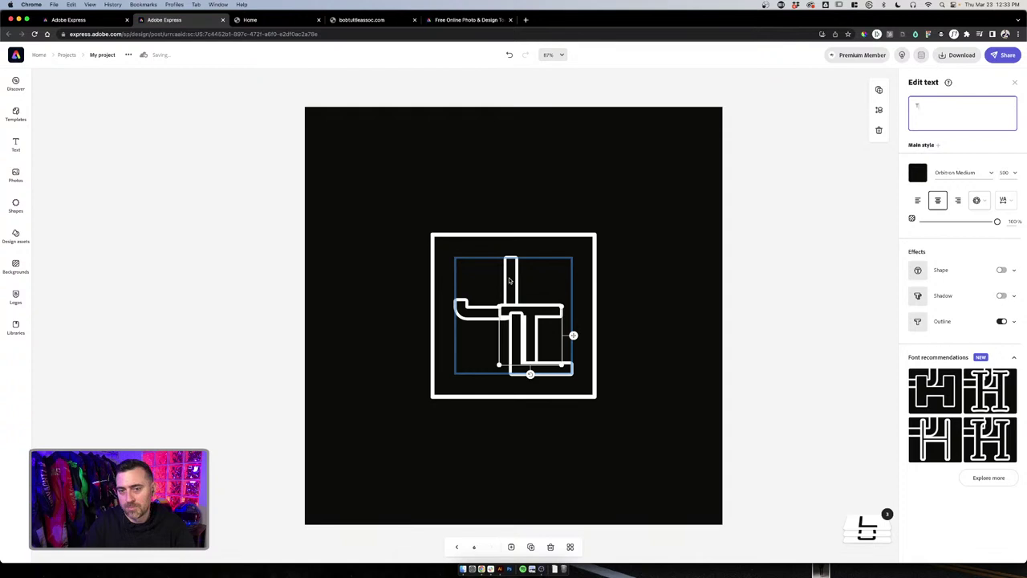
pyautogui.write('B')
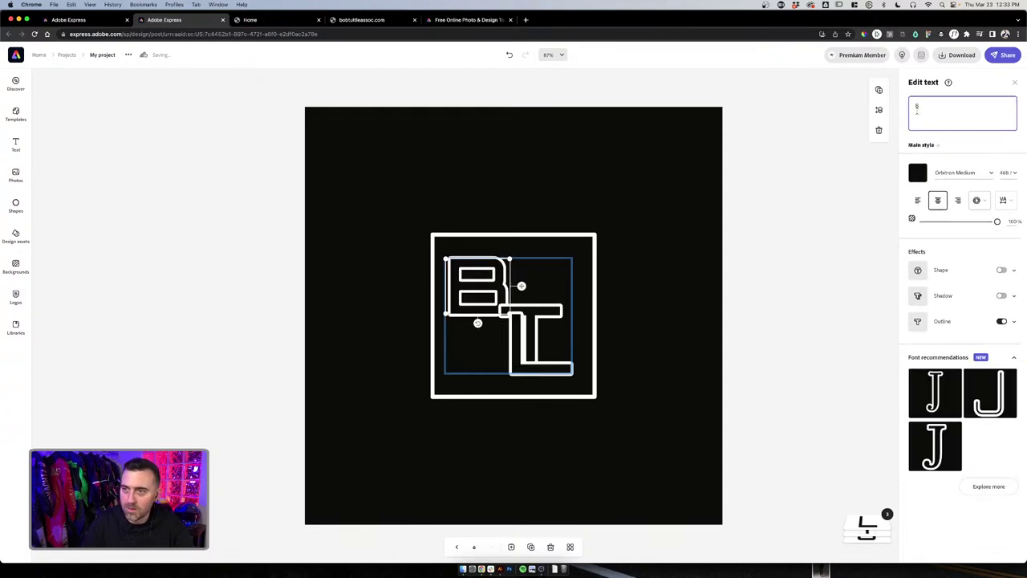
# Change the L letter to 'A' and move it down beneath the B
pyautogui.click(571, 374)
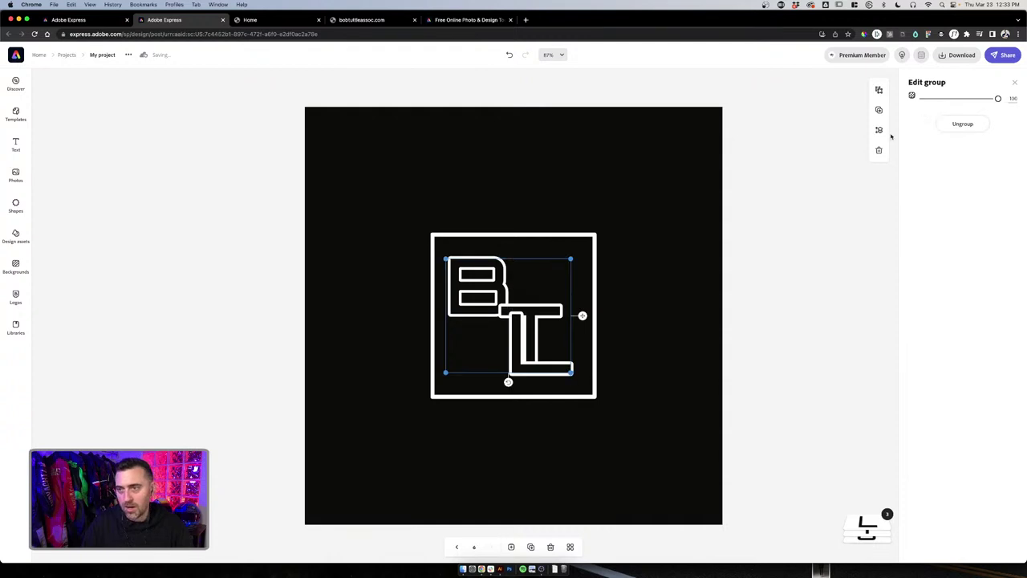
pyautogui.click(510, 355)
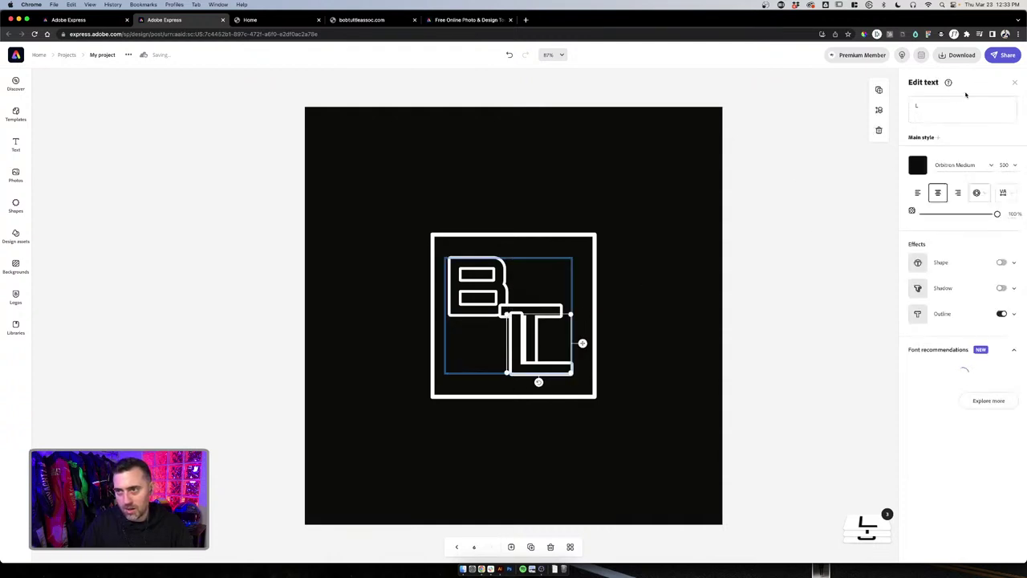
pyautogui.click(921, 104)
pyautogui.press('BackSpace')
pyautogui.write('A')
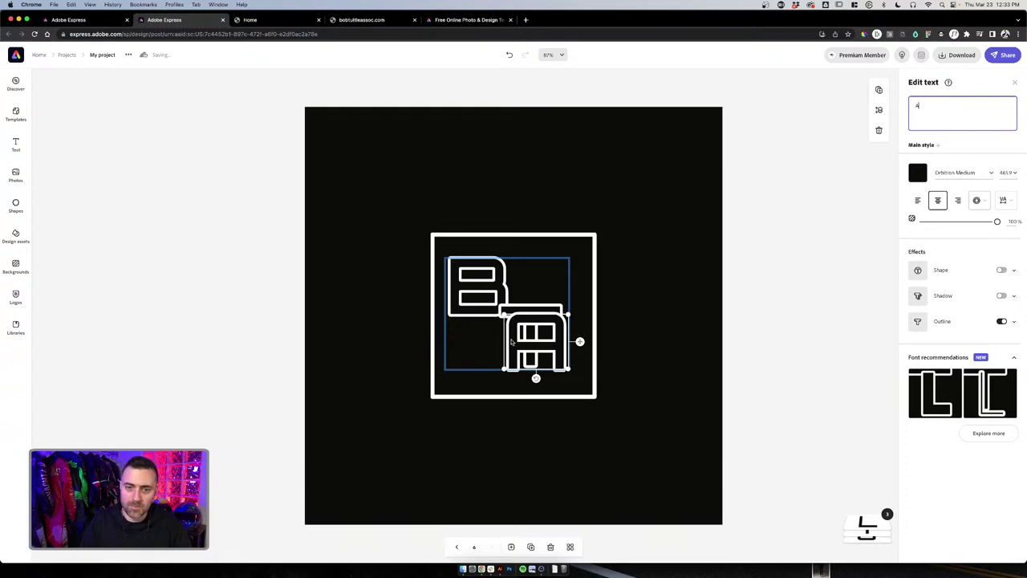
pyautogui.click(511, 342)
pyautogui.doubleClick(547, 329)
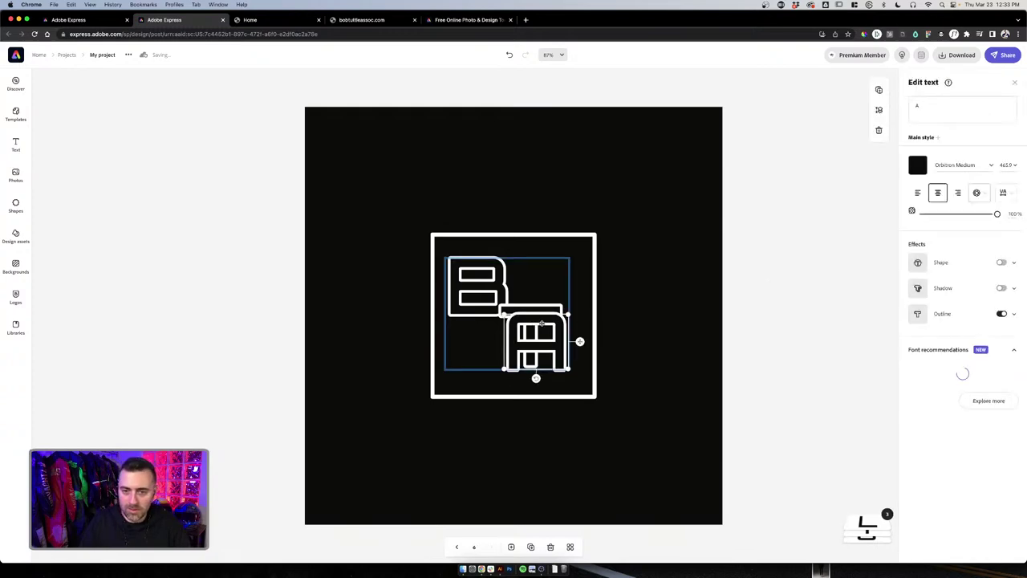
pyautogui.moveTo(547, 329); pyautogui.dragTo(537, 333)
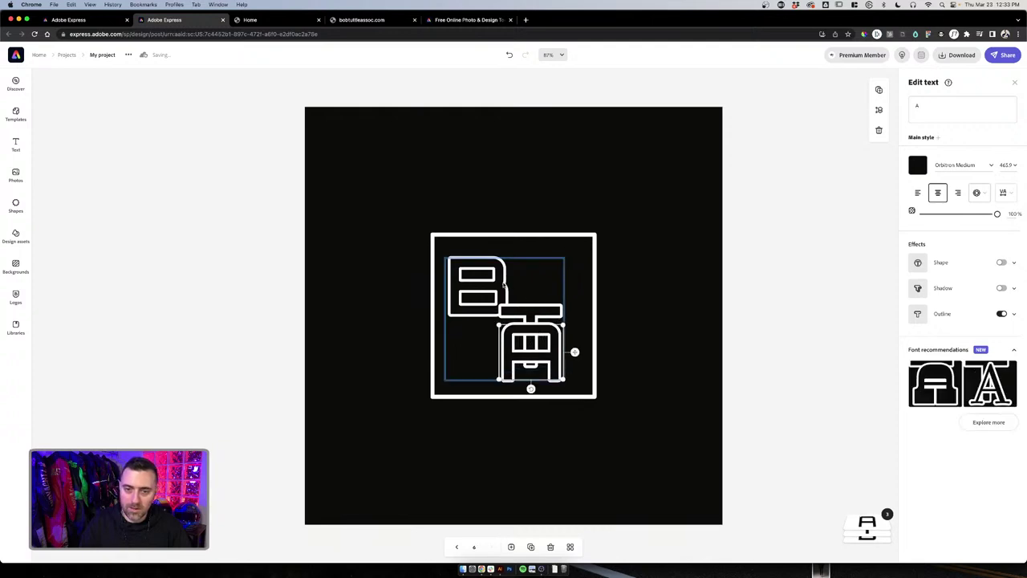
pyautogui.click(538, 332)
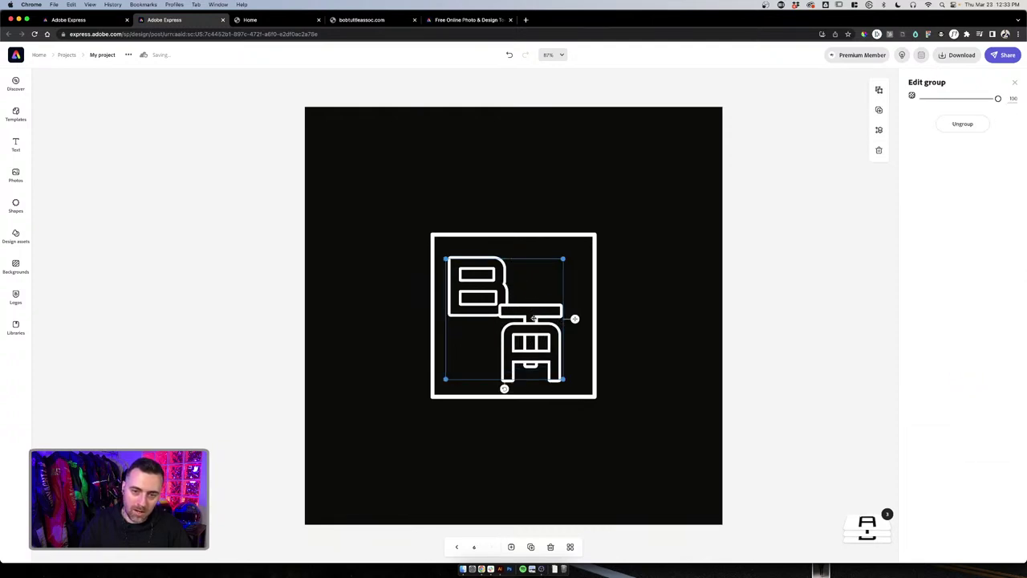
# Move the B over the A and bring up the letters' stacking order
pyautogui.doubleClick(500, 295)
pyautogui.moveTo(500, 295); pyautogui.dragTo(528, 317)
pyautogui.click(643, 309)
pyautogui.click(522, 258)
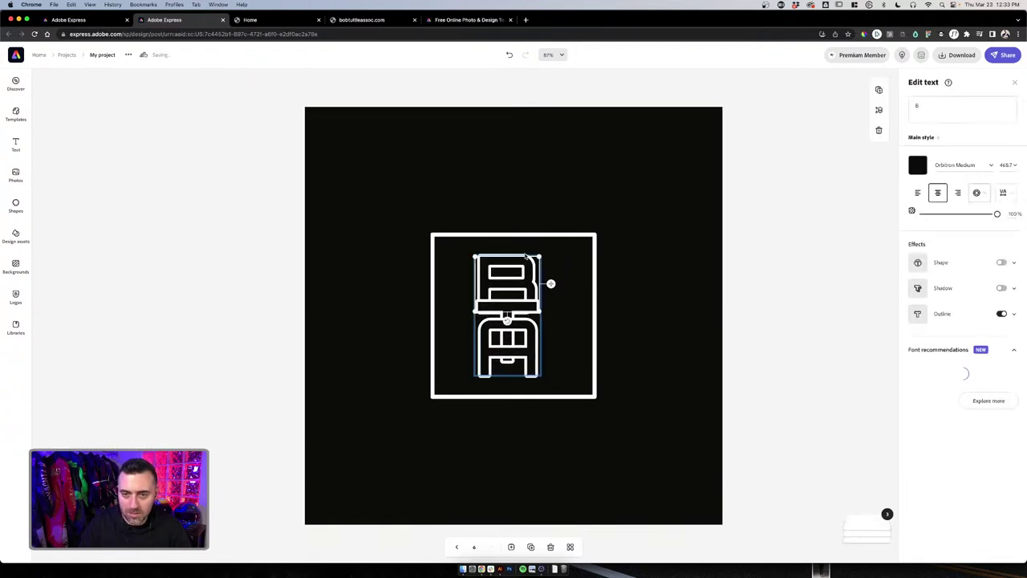
pyautogui.click(523, 259)
pyautogui.click(524, 259)
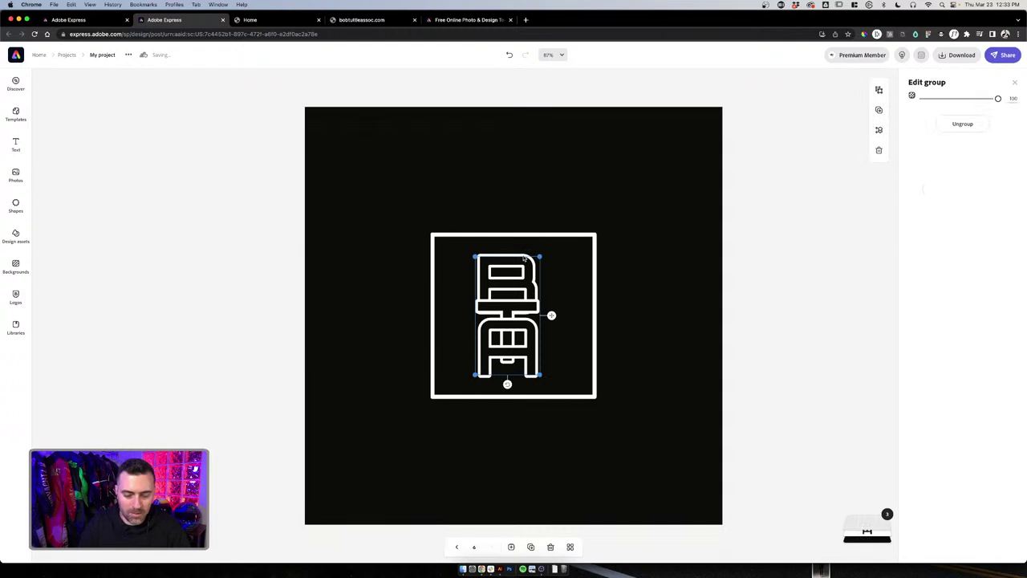
pyautogui.click(524, 258)
pyautogui.click(614, 280)
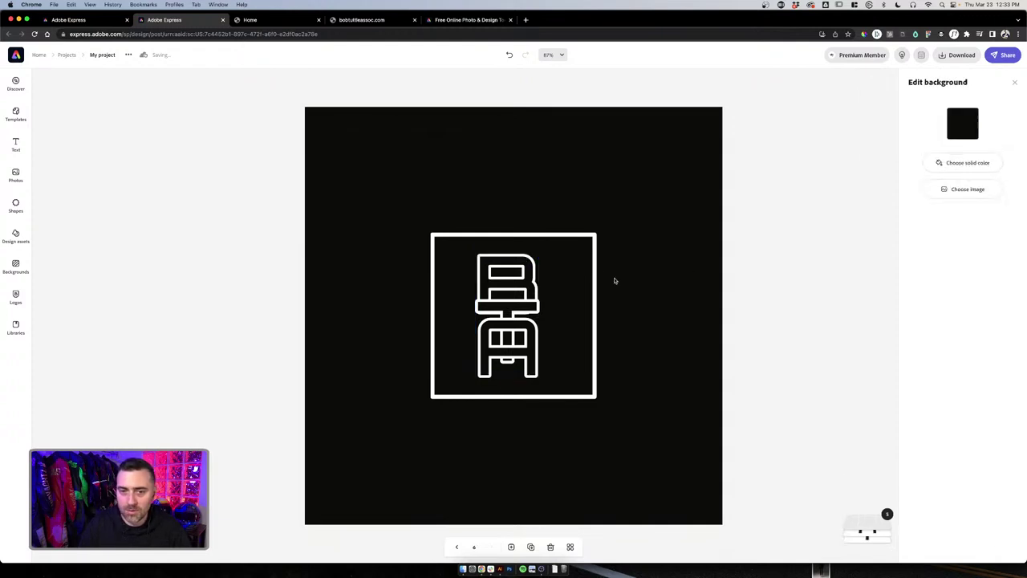
pyautogui.click(509, 277)
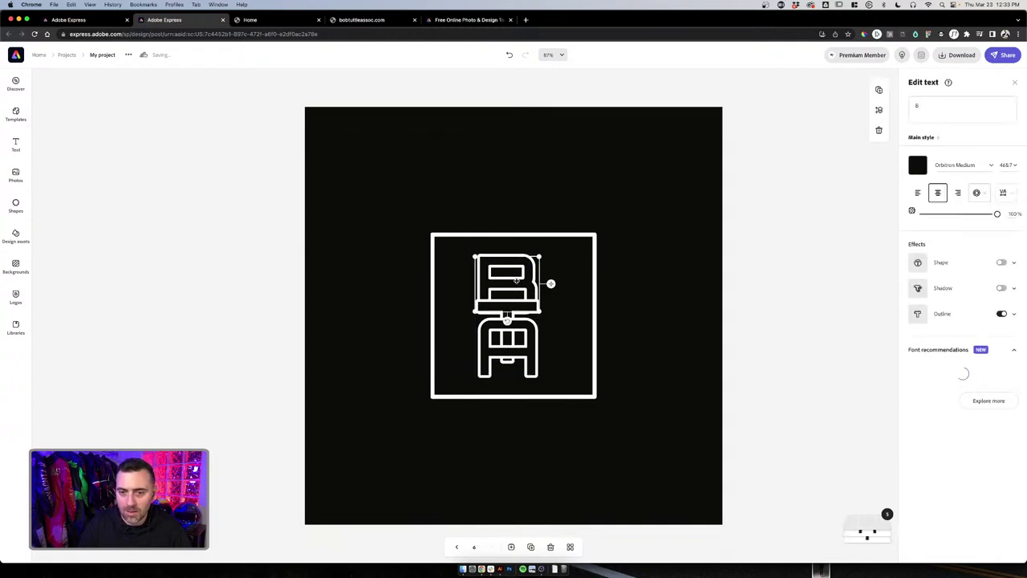
pyautogui.click(878, 510)
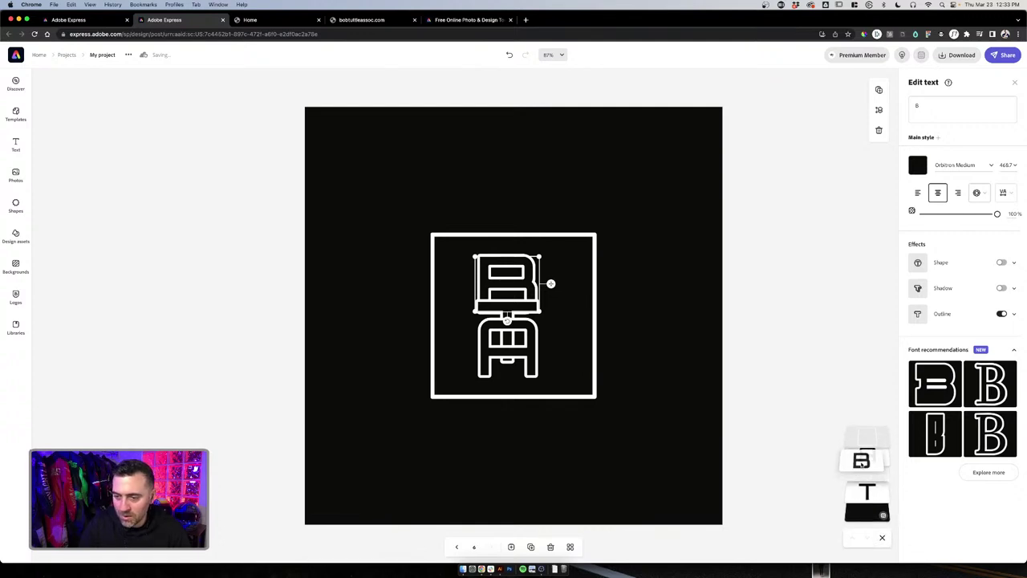
pyautogui.click(865, 459)
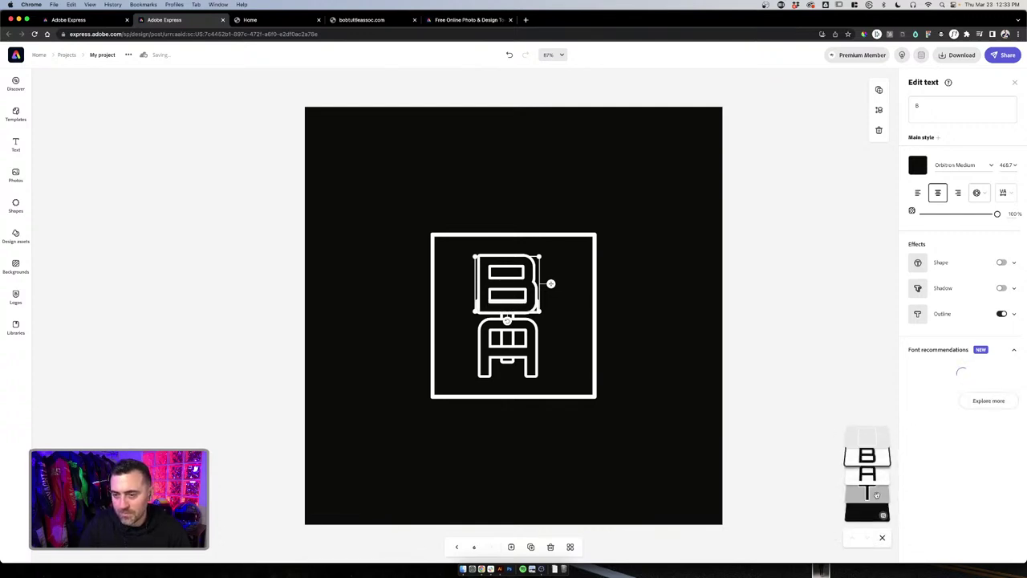
pyautogui.click(800, 378)
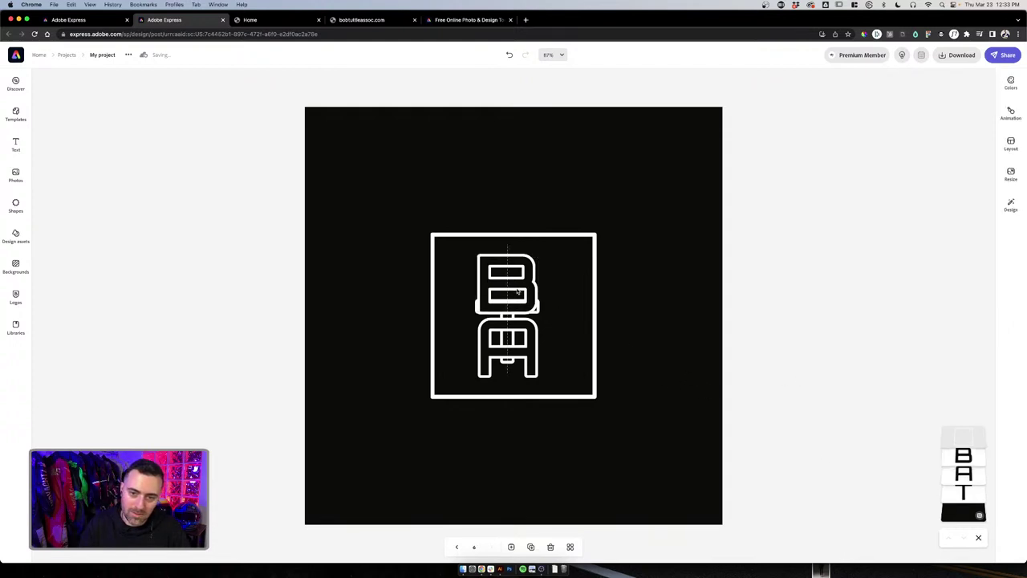
# Move the B left and the A up-right, stacking the T above the A
pyautogui.moveTo(517, 291); pyautogui.dragTo(476, 317)
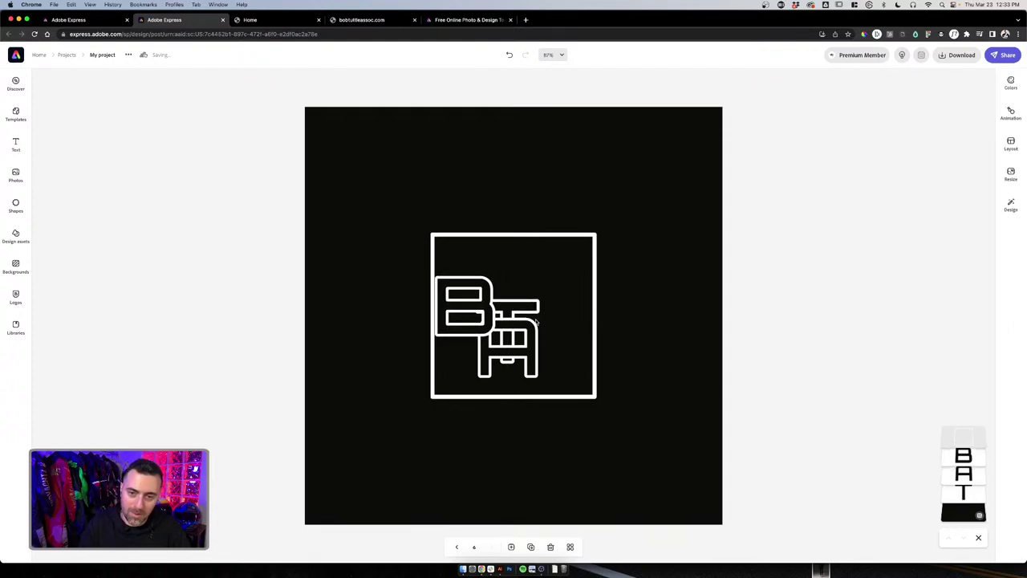
pyautogui.moveTo(542, 356); pyautogui.dragTo(560, 317)
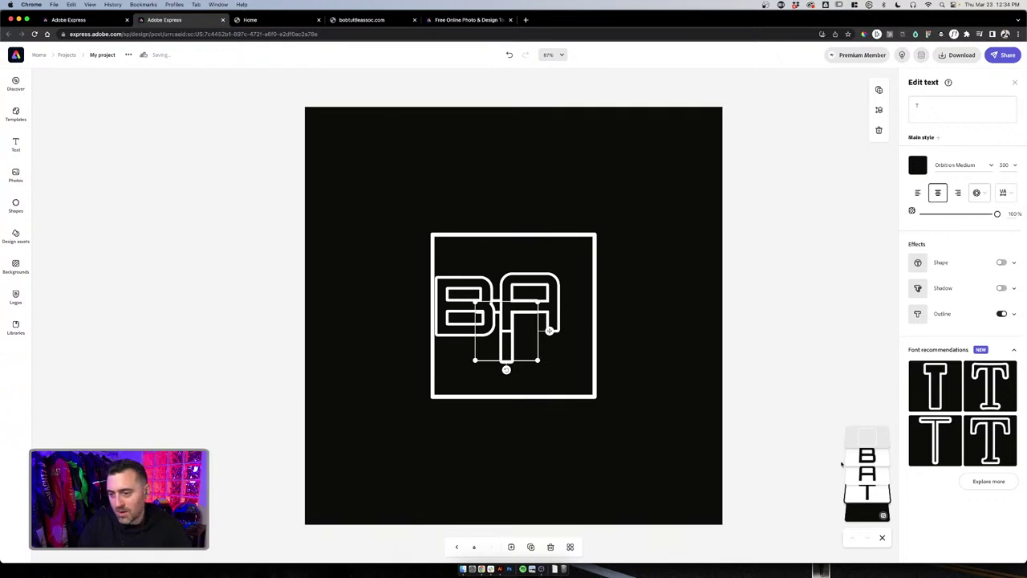
pyautogui.moveTo(867, 491); pyautogui.dragTo(869, 476)
pyautogui.click(825, 377)
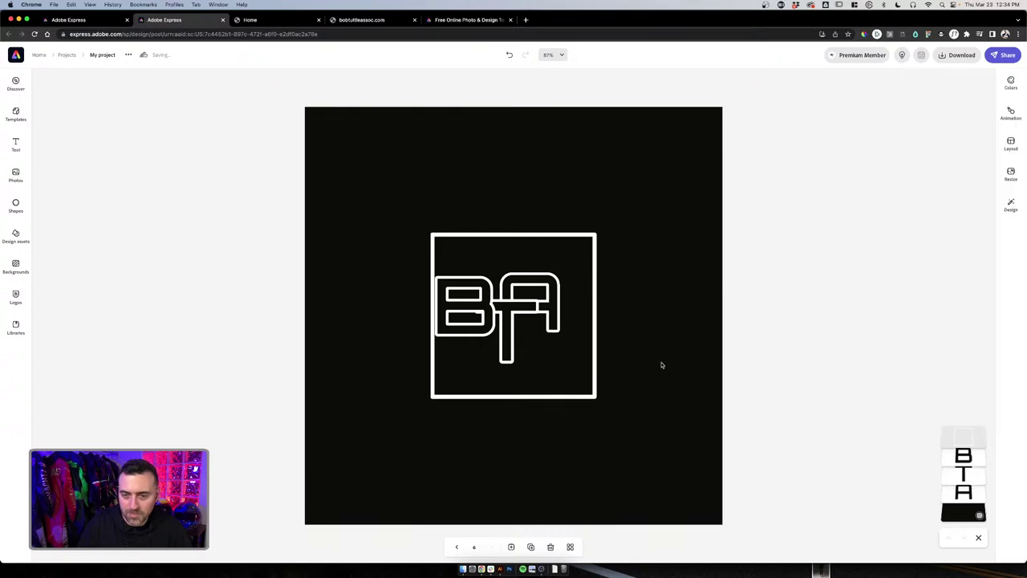
# Nudge the A right and enlarge it to size 520.1
pyautogui.click(557, 300)
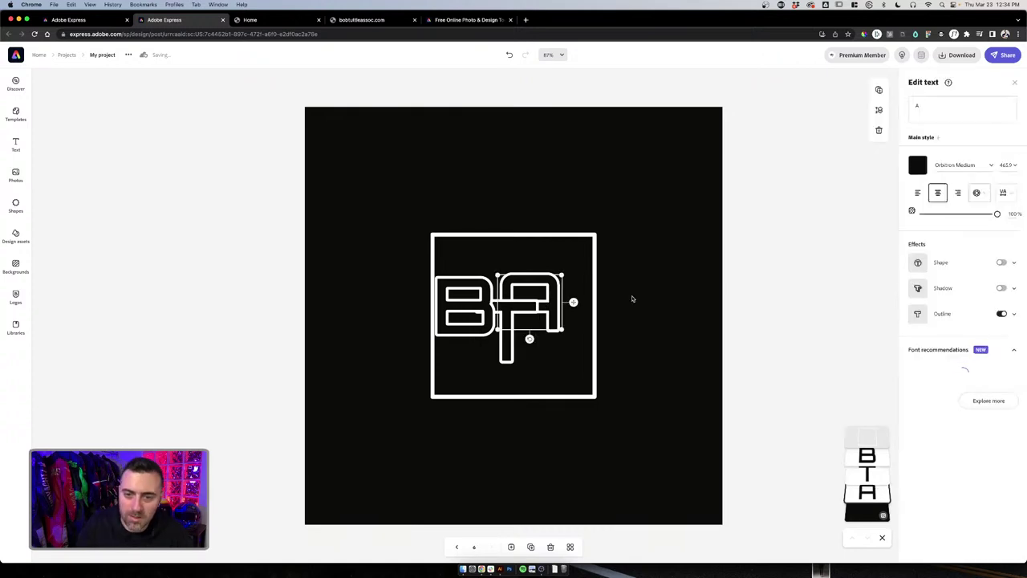
pyautogui.scroll(5, 631, 299)
pyautogui.moveTo(414, 290); pyautogui.dragTo(432, 272)
pyautogui.moveTo(468, 234); pyautogui.dragTo(474, 230)
# Shift the T and A right together and centre the T
pyautogui.click(543, 279)
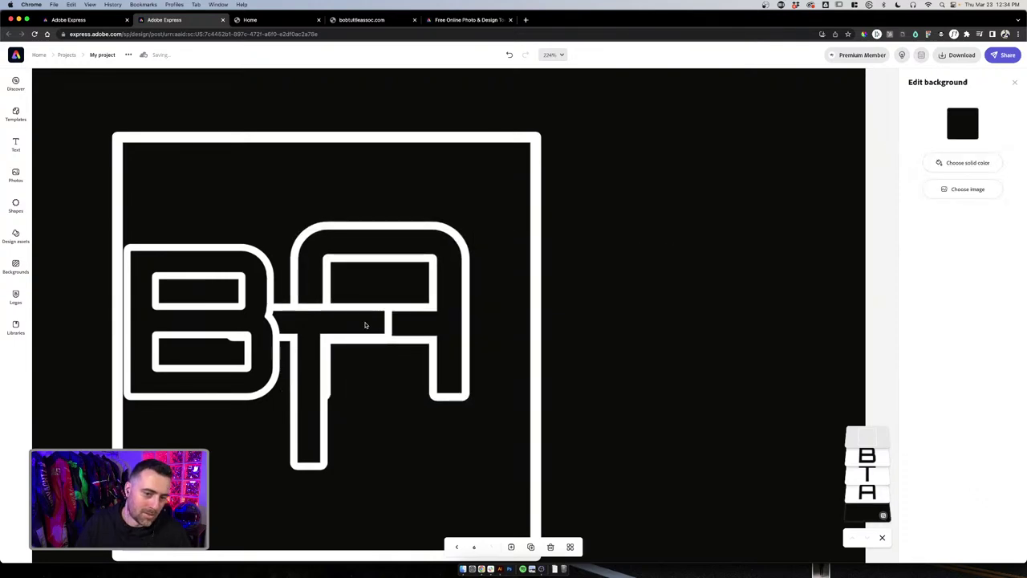
pyautogui.click(413, 327)
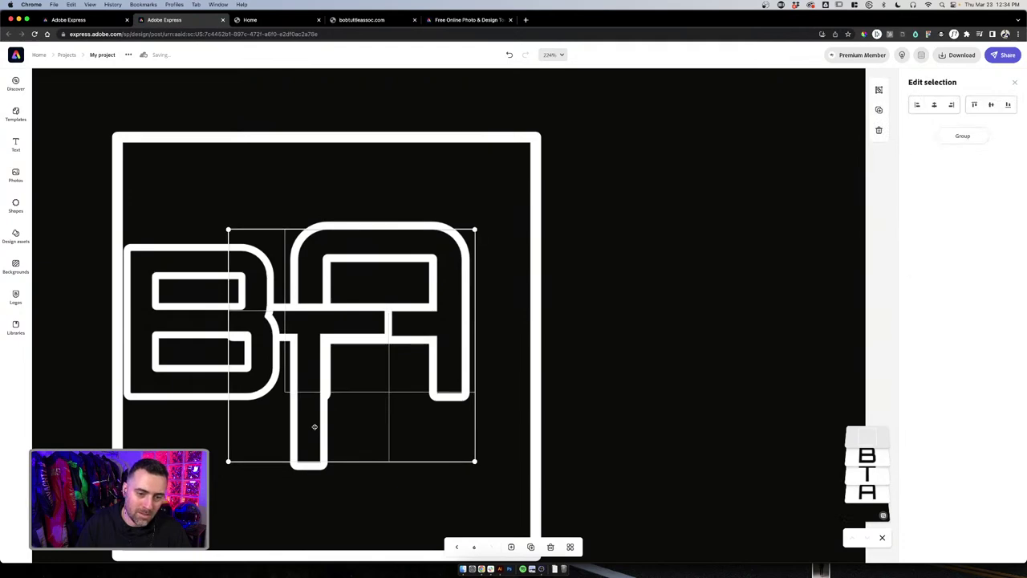
pyautogui.moveTo(321, 436); pyautogui.dragTo(336, 445)
pyautogui.click(597, 368)
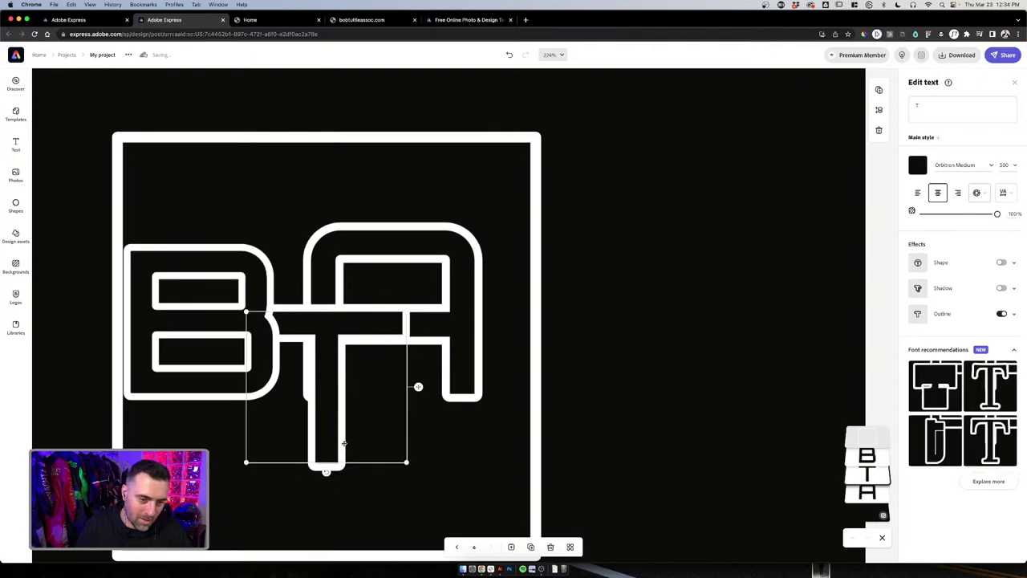
# Enlarge the B to about the A's height so the monogram fills the square
pyautogui.click(179, 335)
pyautogui.moveTo(180, 334)
pyautogui.mouseDown()
pyautogui.moveTo(201, 335)
pyautogui.moveTo(181, 341)
pyautogui.mouseUp()
pyautogui.moveTo(294, 255); pyautogui.dragTo(304, 245)
pyautogui.moveTo(129, 401); pyautogui.dragTo(119, 403)
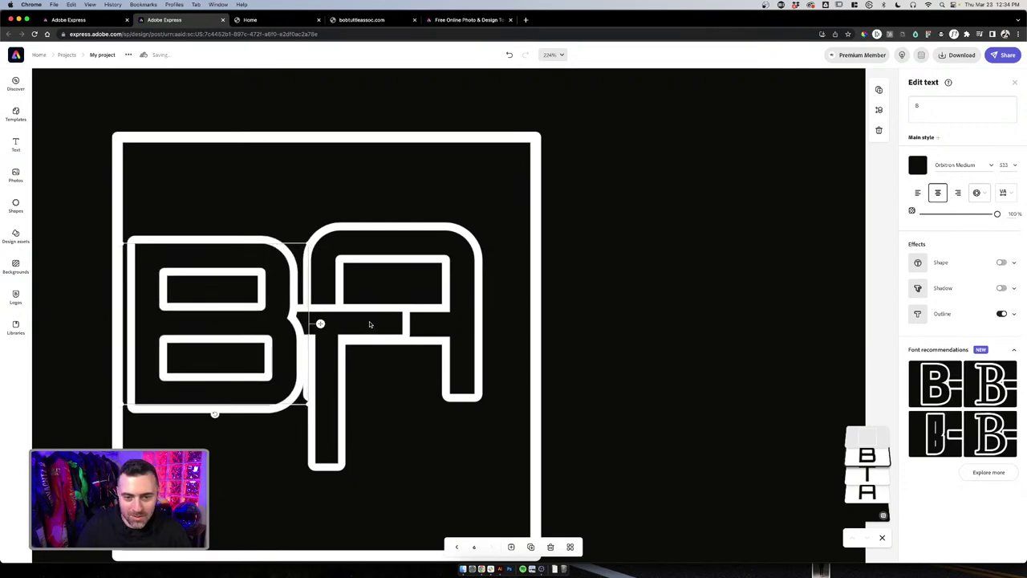
pyautogui.click(370, 324)
pyautogui.click(535, 343)
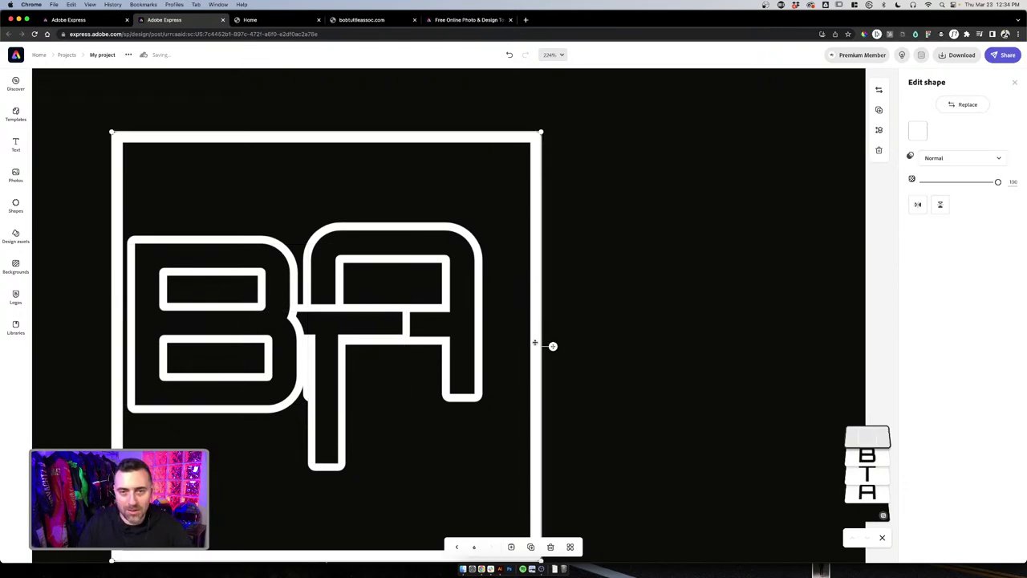
pyautogui.press('super+0')
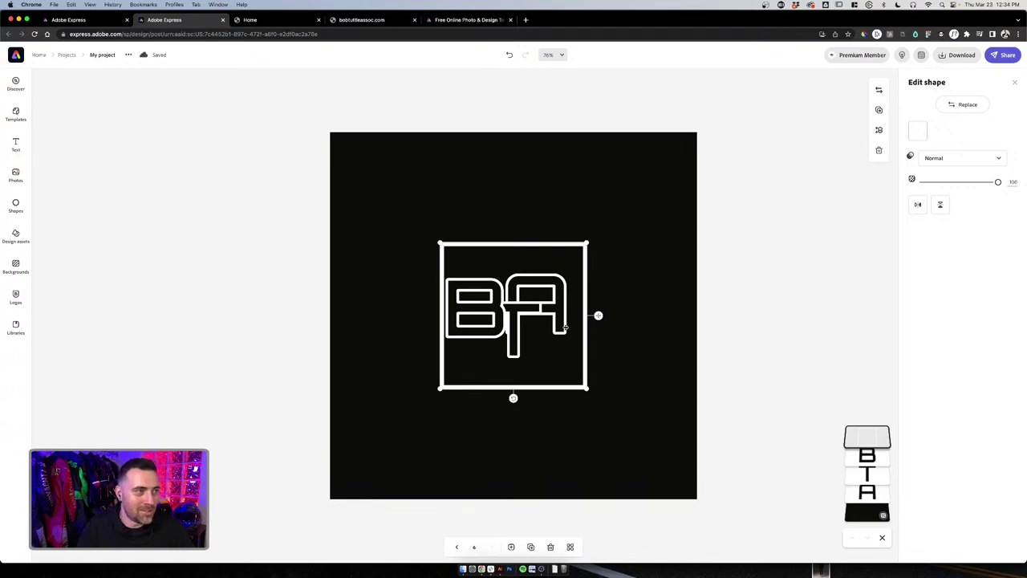
# Move the square frame to the page's top right and adjust the B letter's position
pyautogui.moveTo(587, 358); pyautogui.dragTo(695, 240)
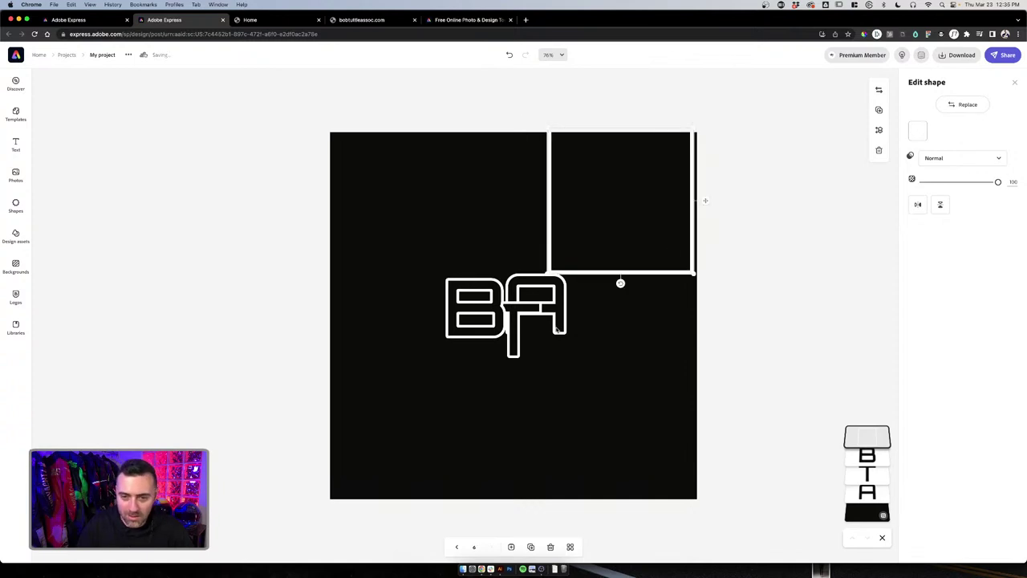
pyautogui.click(478, 314)
pyautogui.moveTo(473, 316); pyautogui.dragTo(465, 319)
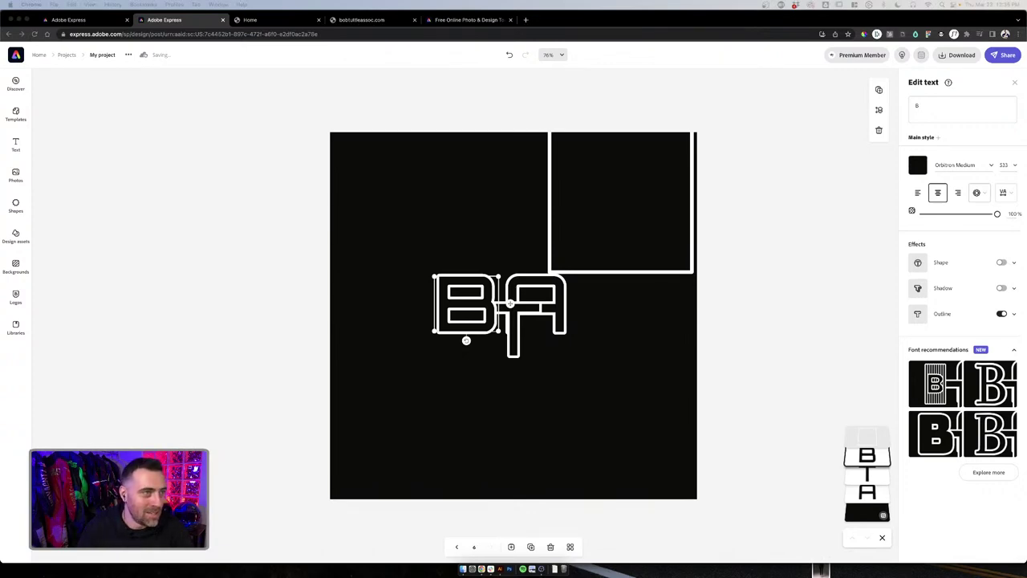
pyautogui.click(621, 386)
pyautogui.scroll(5, 561, 345)
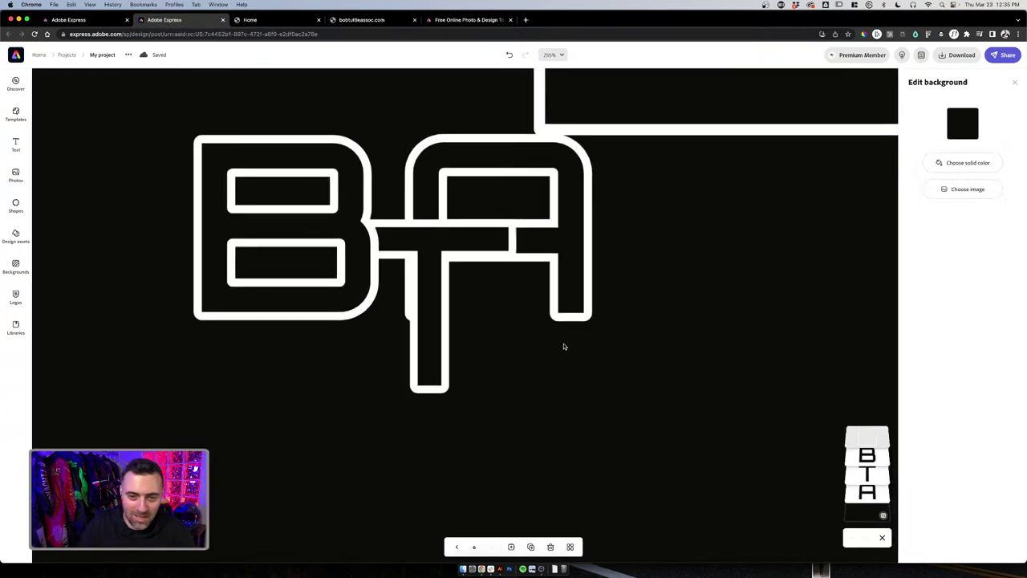
pyautogui.moveTo(323, 252); pyautogui.dragTo(339, 268)
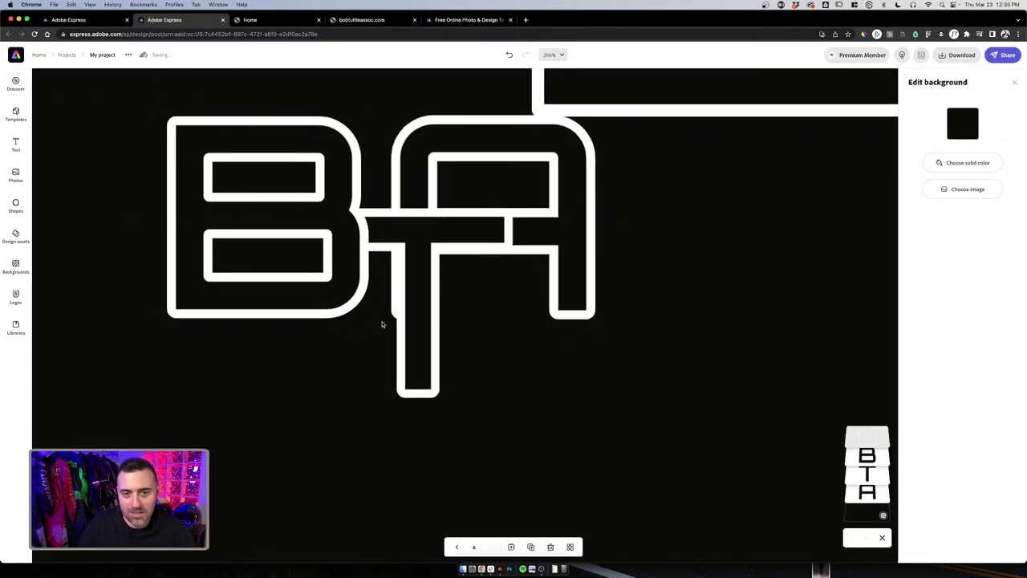
# Select the B and T letters together and nudge them slightly left
pyautogui.click(410, 357)
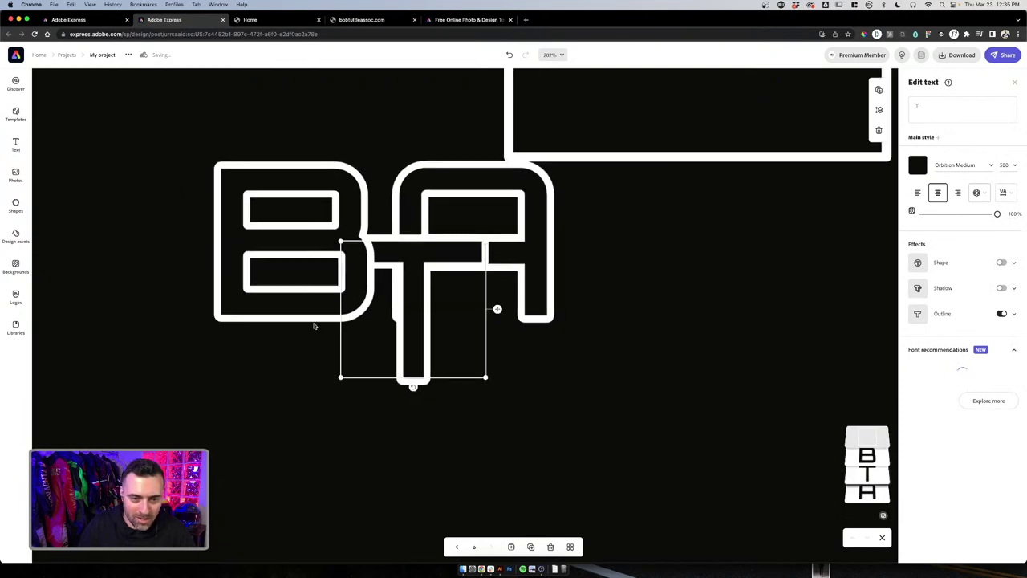
pyautogui.click(320, 326)
pyautogui.moveTo(330, 319); pyautogui.dragTo(399, 366)
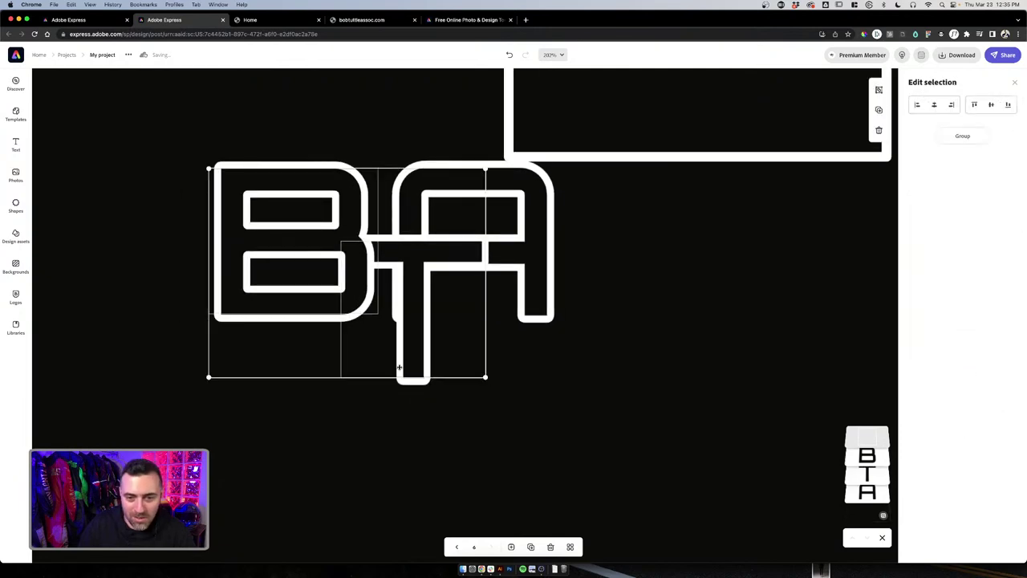
pyautogui.press('Left')
pyautogui.press('Left')
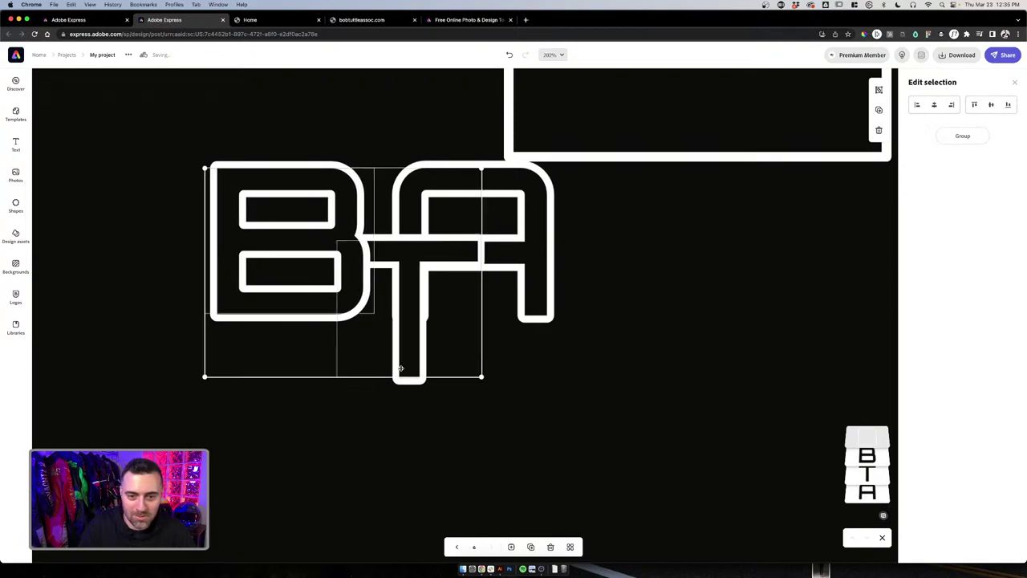
pyautogui.click(550, 363)
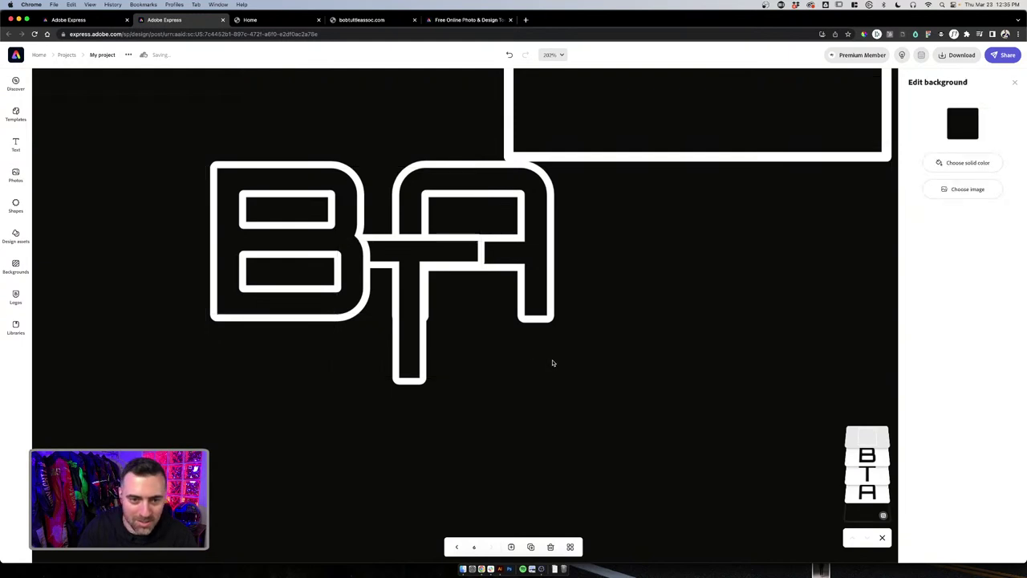
# Check the BTA logo and outlined rectangle, then show all six pages in grid view
pyautogui.scroll(-5, 552, 363)
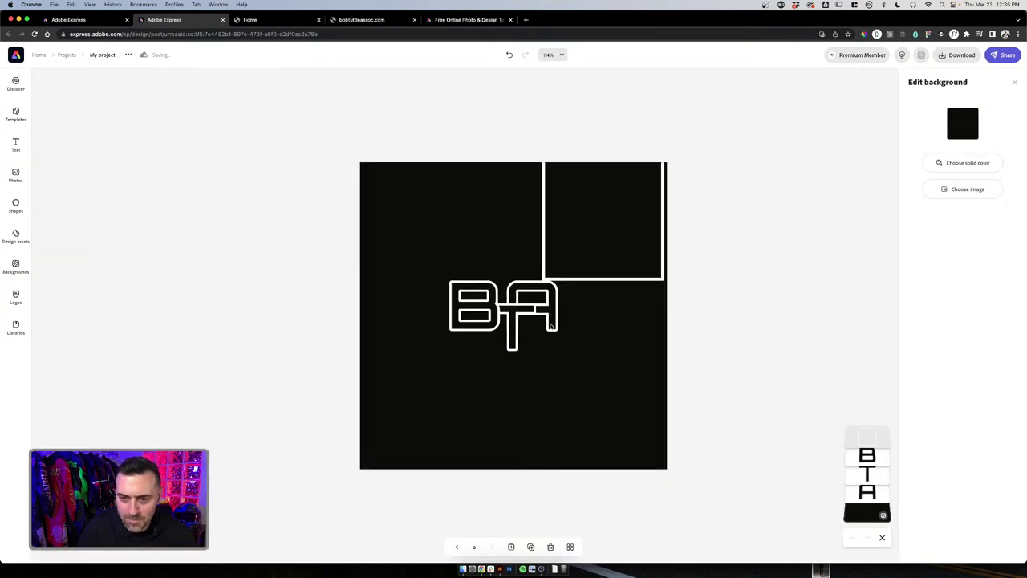
pyautogui.click(552, 324)
pyautogui.click(614, 266)
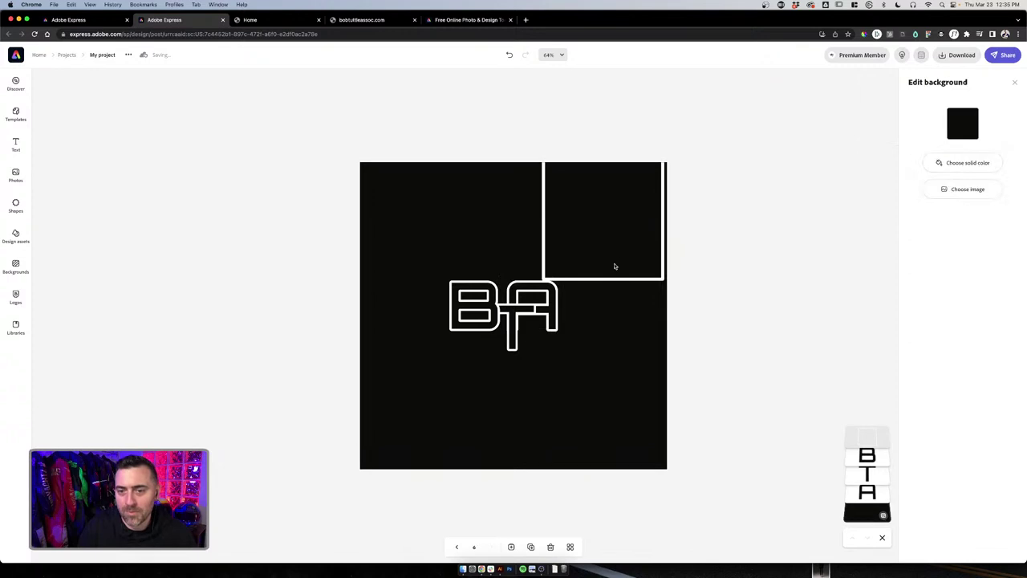
pyautogui.click(616, 278)
pyautogui.click(594, 281)
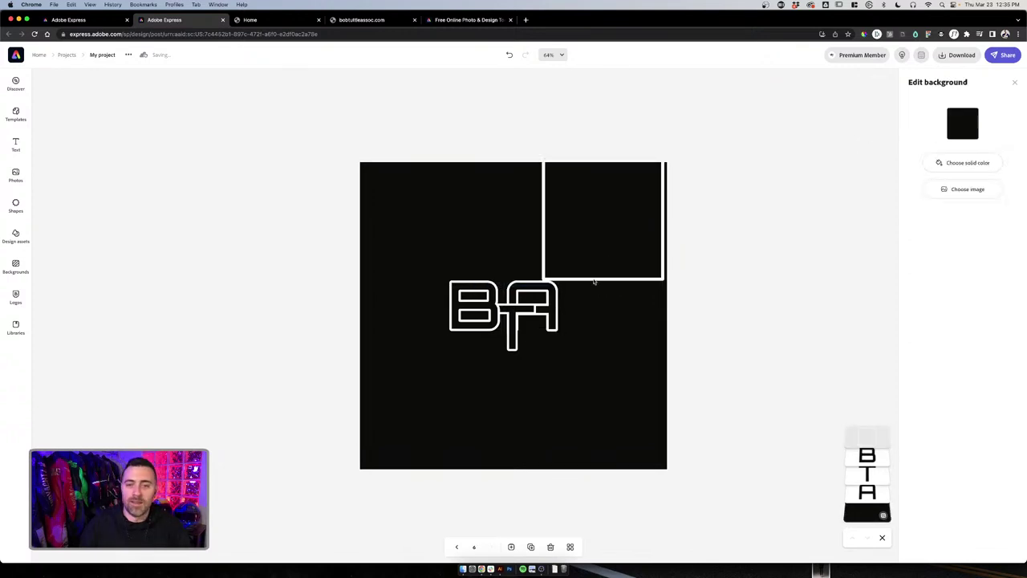
pyautogui.click(570, 548)
# Open the Ninth Layer Studios page and replace its caption with 'Bob Tuttle Associates'
pyautogui.click(887, 181)
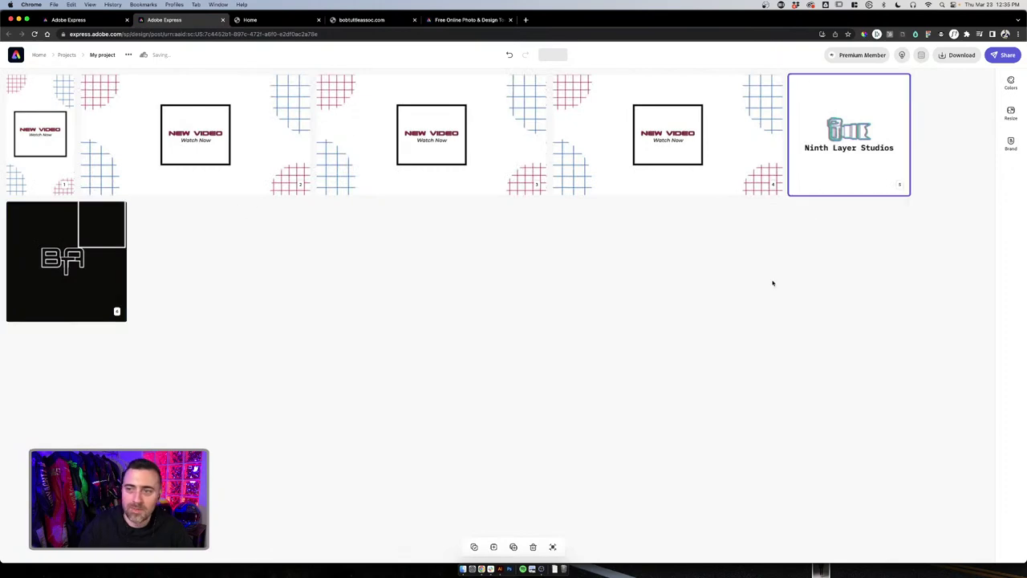
pyautogui.doubleClick(813, 184)
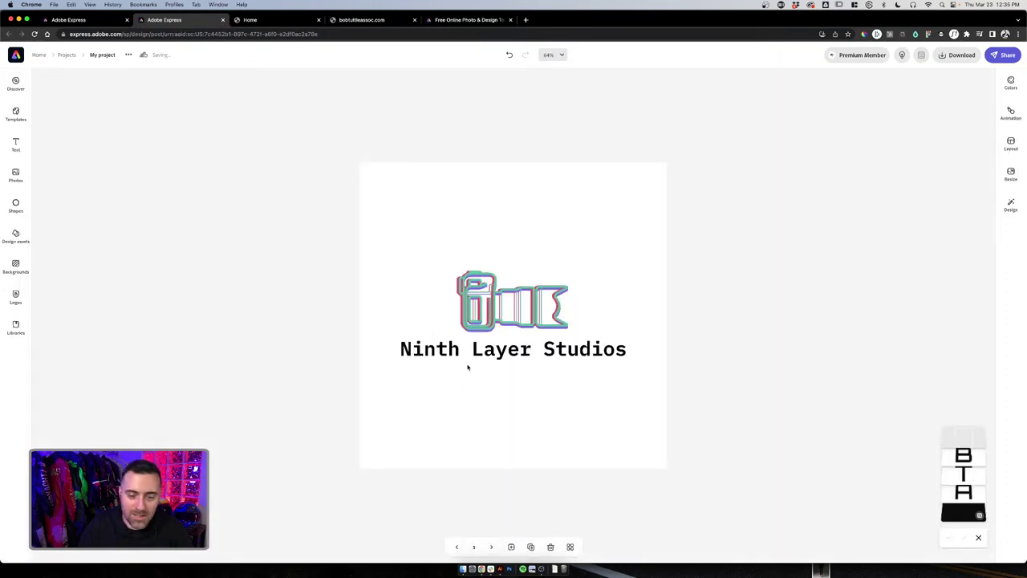
pyautogui.click(524, 350)
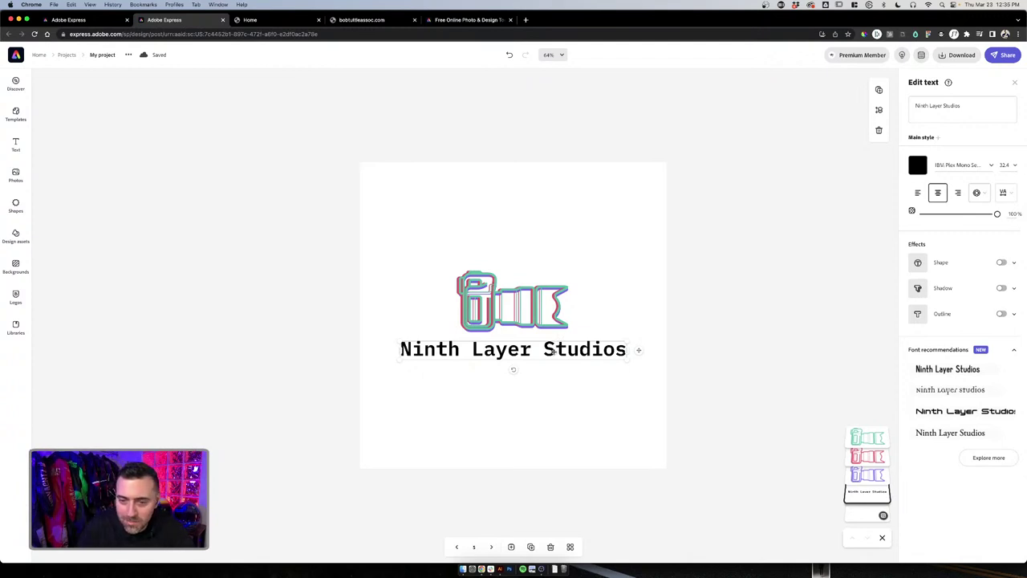
pyautogui.doubleClick(553, 350)
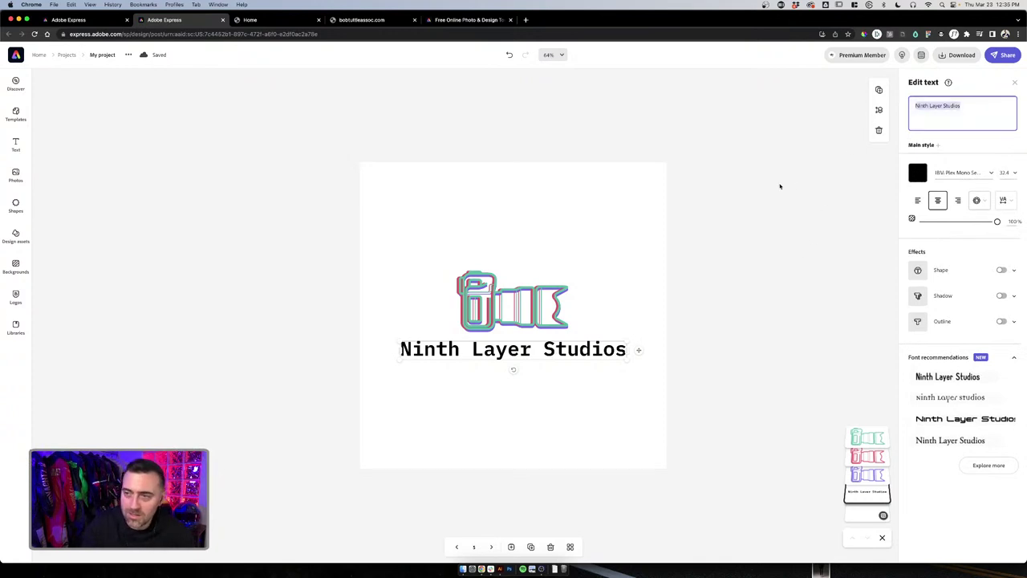
pyautogui.write('Bonb')
pyautogui.press('BackSpace')
pyautogui.press('BackSpace')
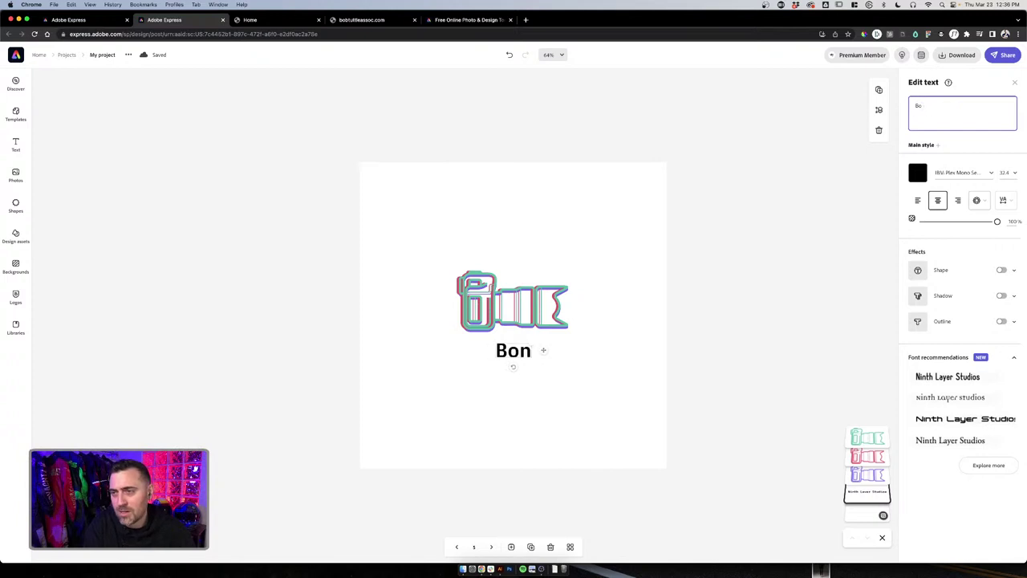
pyautogui.write('b Tuttle')
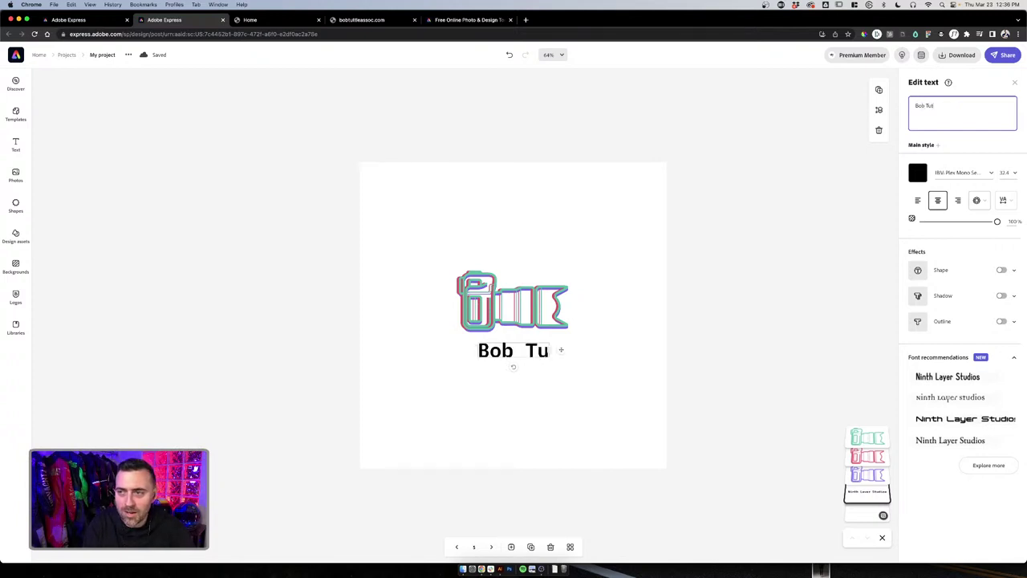
pyautogui.write(' Associates')
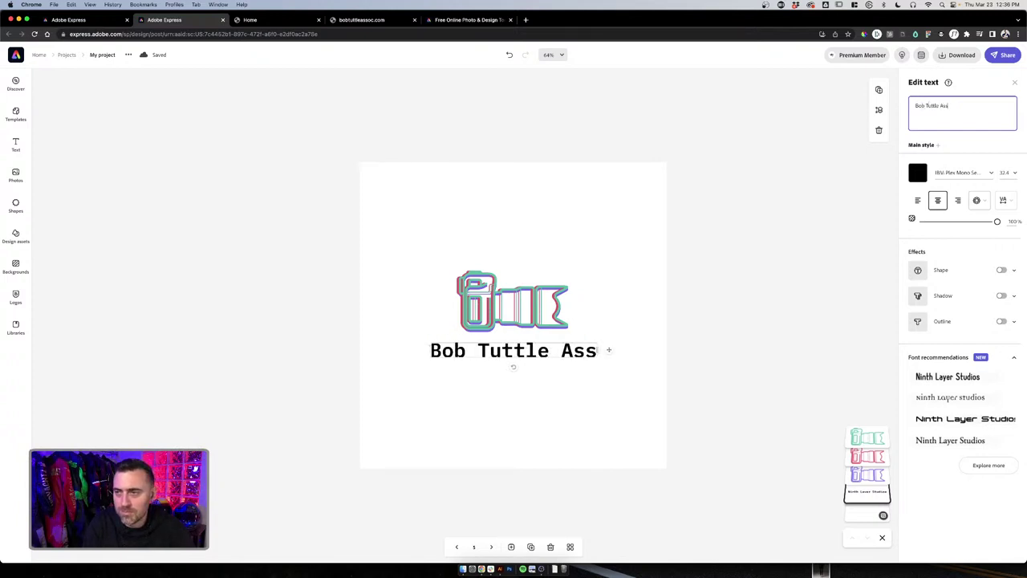
# Undo the accidental swap of the caption and the camera graphic
pyautogui.click(659, 385)
pyautogui.click(573, 354)
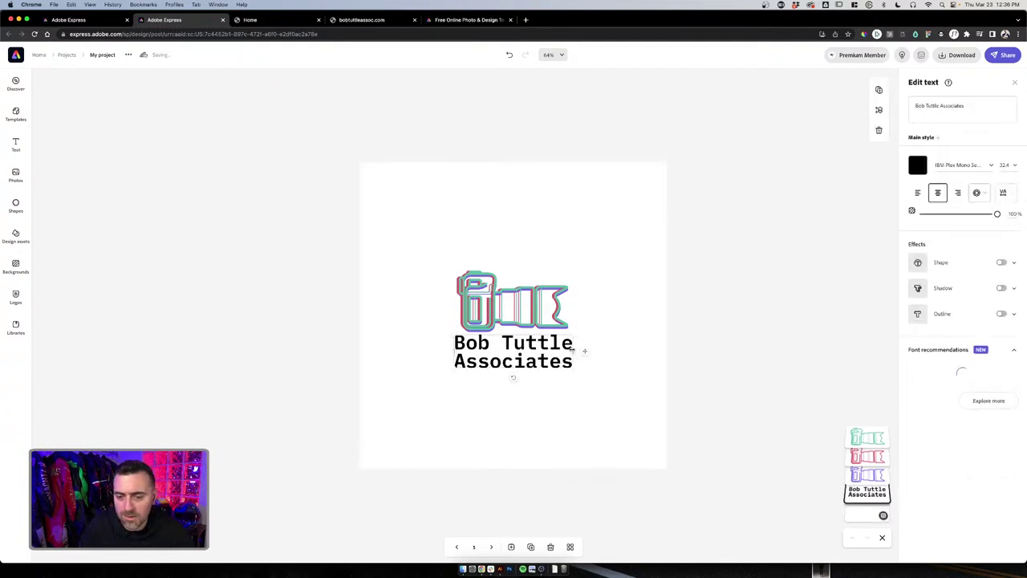
pyautogui.click(546, 399)
pyautogui.click(542, 358)
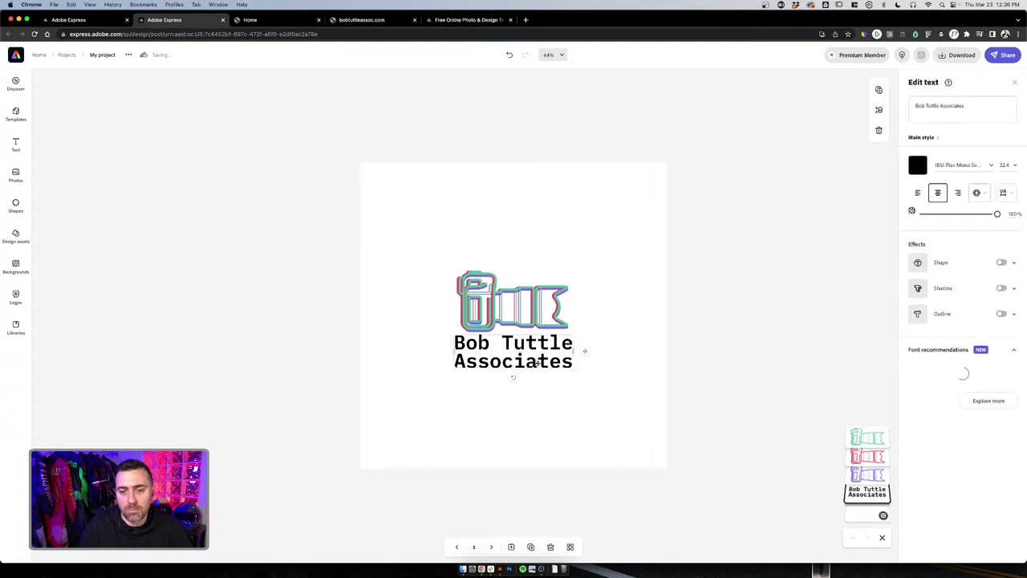
pyautogui.press('super+z')
pyautogui.press('super+z')
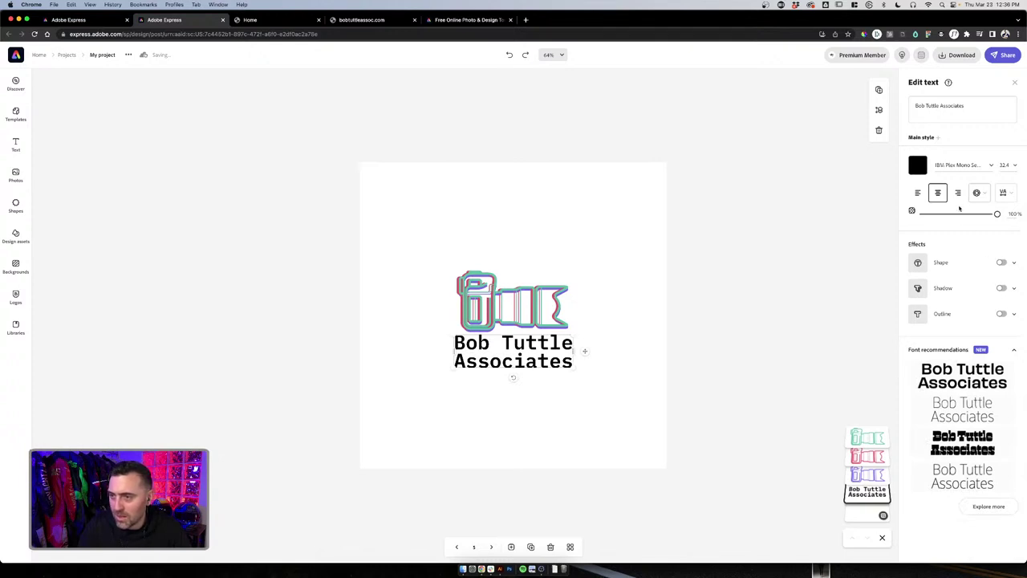
# Review the caption's line and letter spacing, then select all its text for retyping
pyautogui.click(1004, 192)
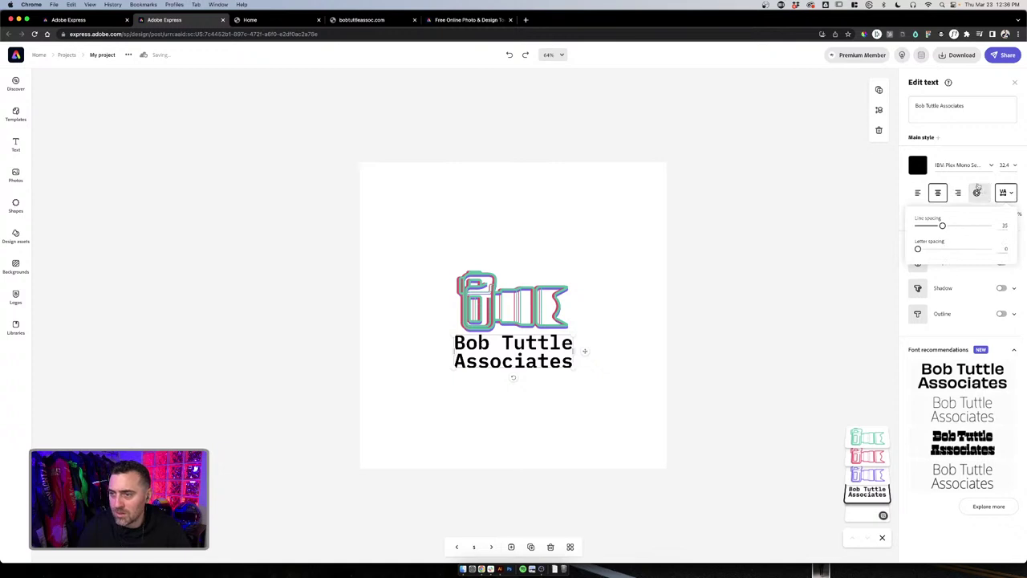
pyautogui.click(977, 193)
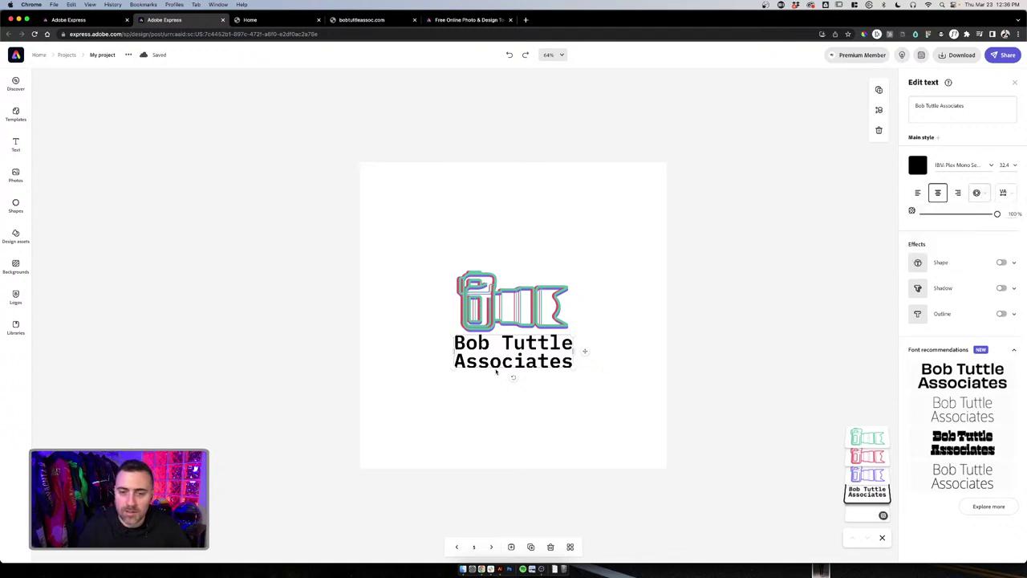
pyautogui.click(496, 372)
pyautogui.click(509, 350)
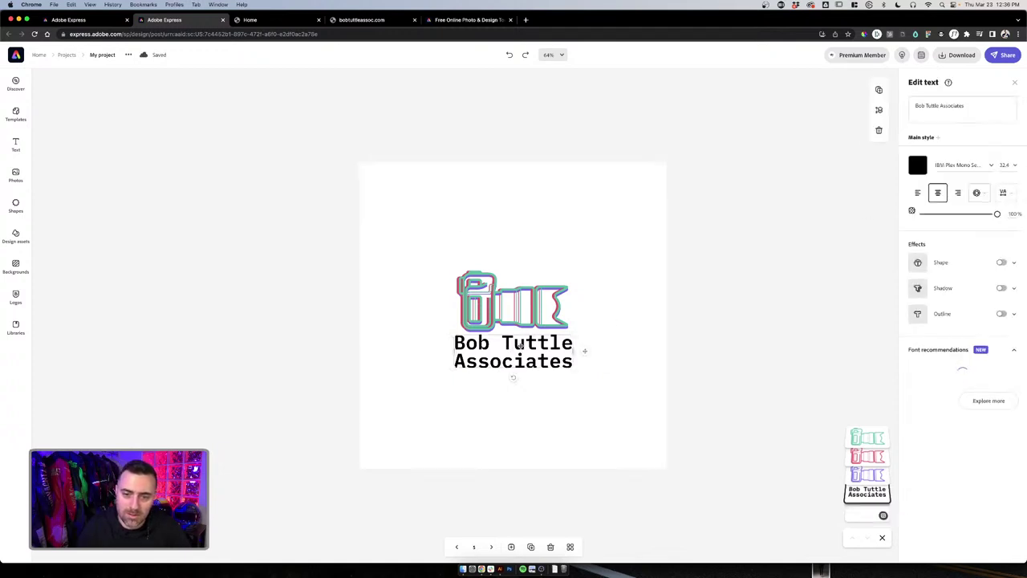
pyautogui.moveTo(964, 106); pyautogui.dragTo(856, 105)
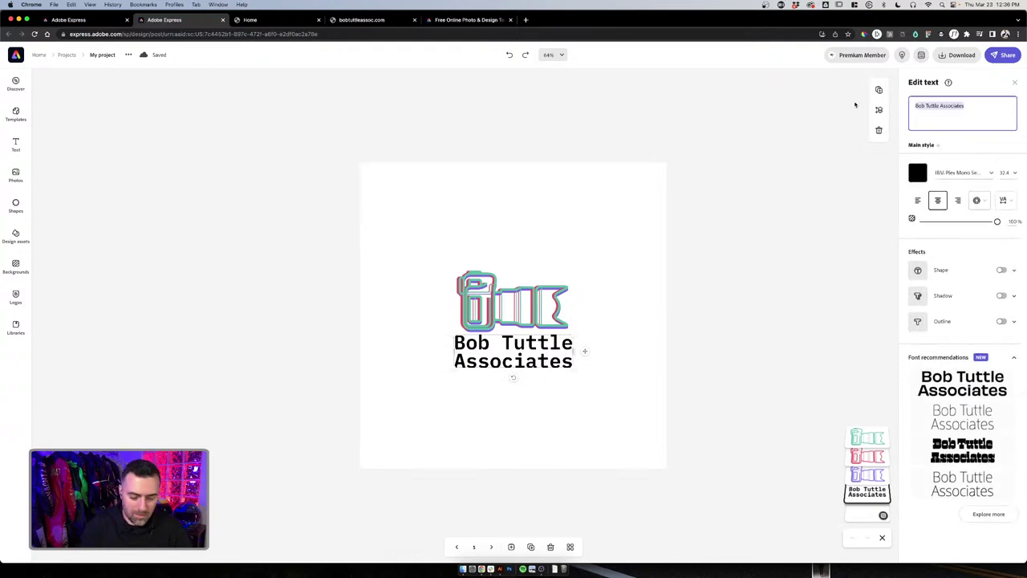
# Retype the caption as 'BOB TUTTLE ASSOCIATES' in capitals and finish editing
pyautogui.write('BOB TUTTLE')
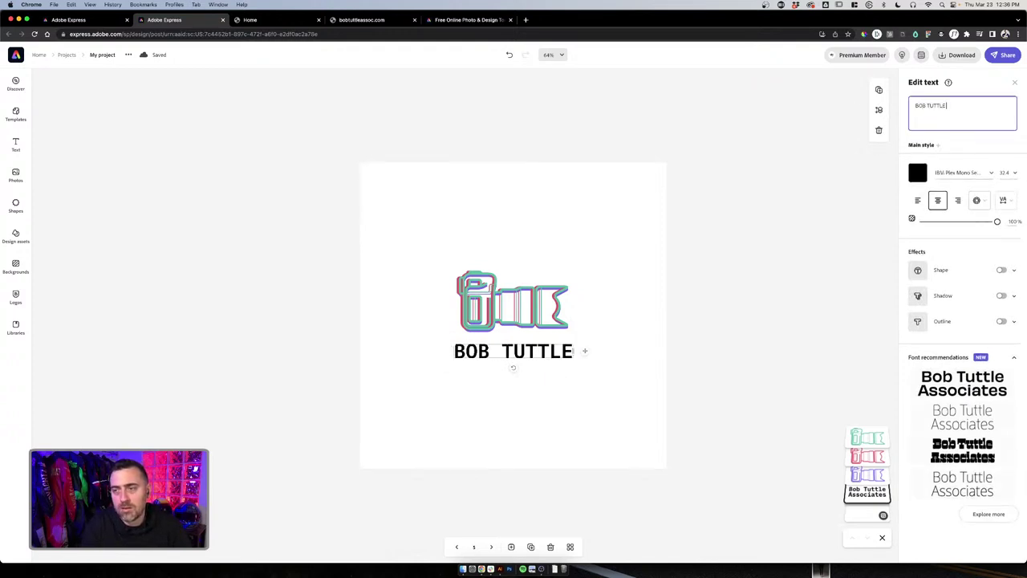
pyautogui.write(' ASSOCIATES')
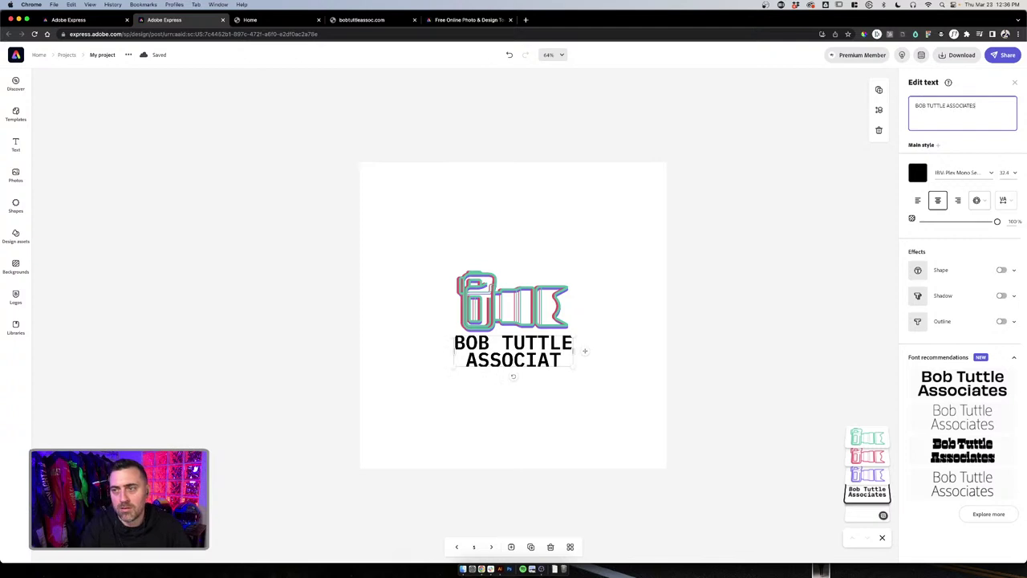
pyautogui.click(692, 305)
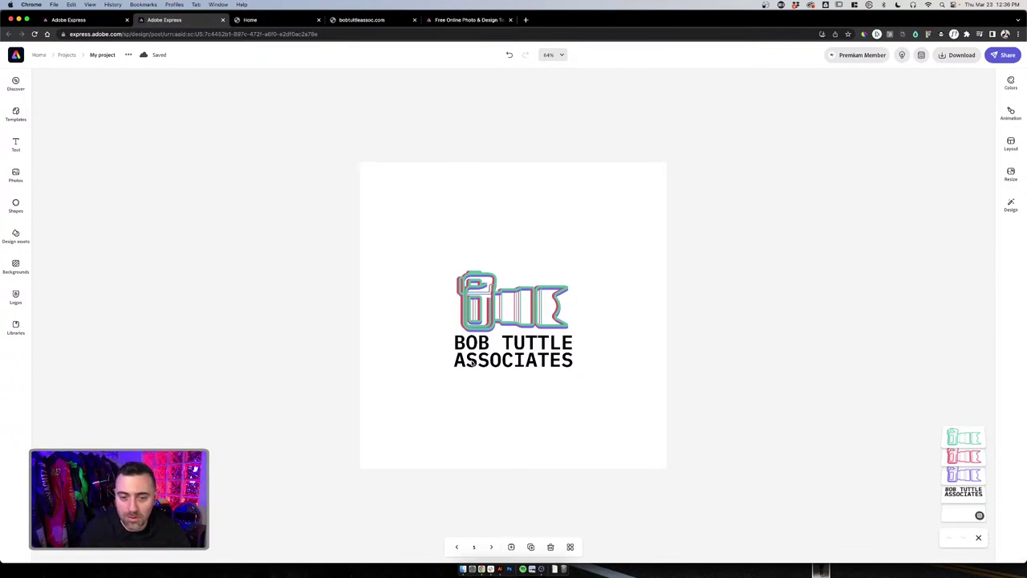
pyautogui.click(474, 362)
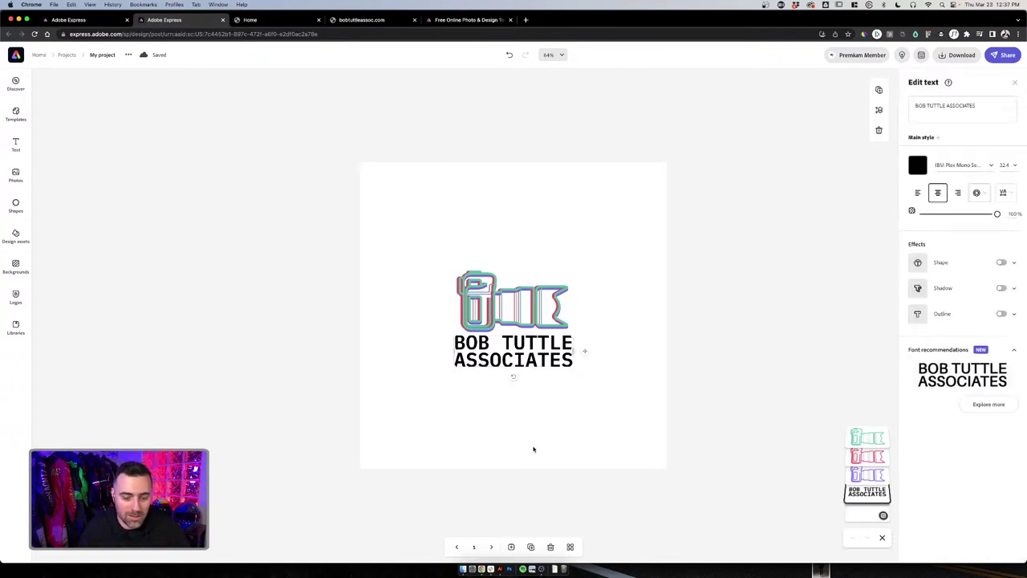
# Duplicate the logo page and delete its teal, pink and purple camera layers
pyautogui.click(531, 547)
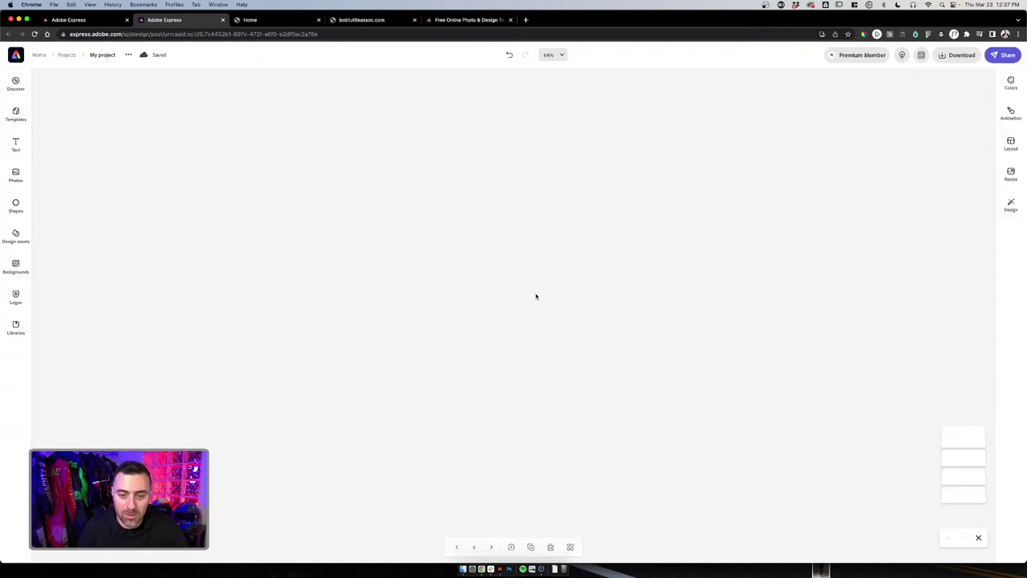
pyautogui.click(519, 289)
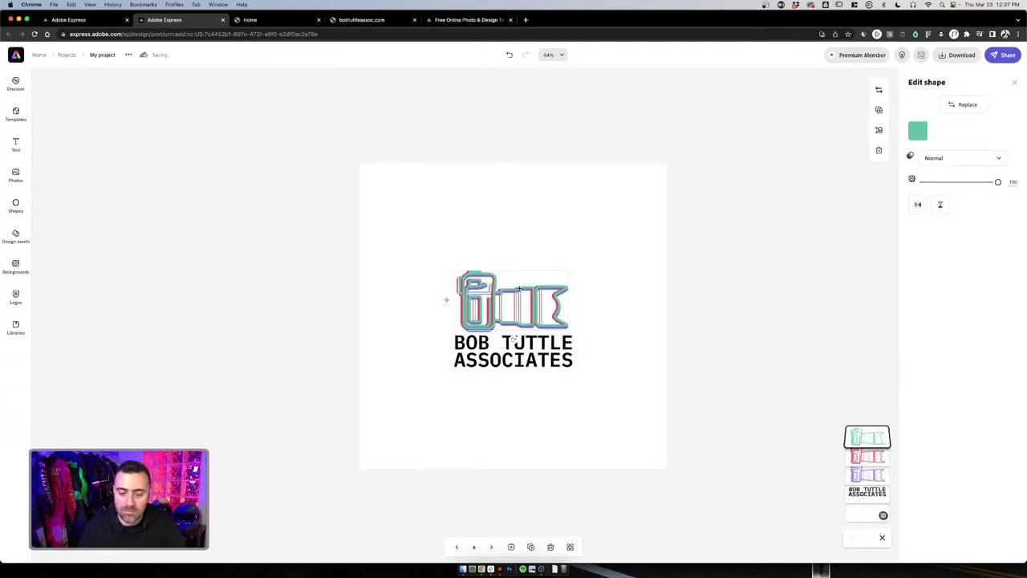
pyautogui.press('BackSpace')
pyautogui.click(524, 309)
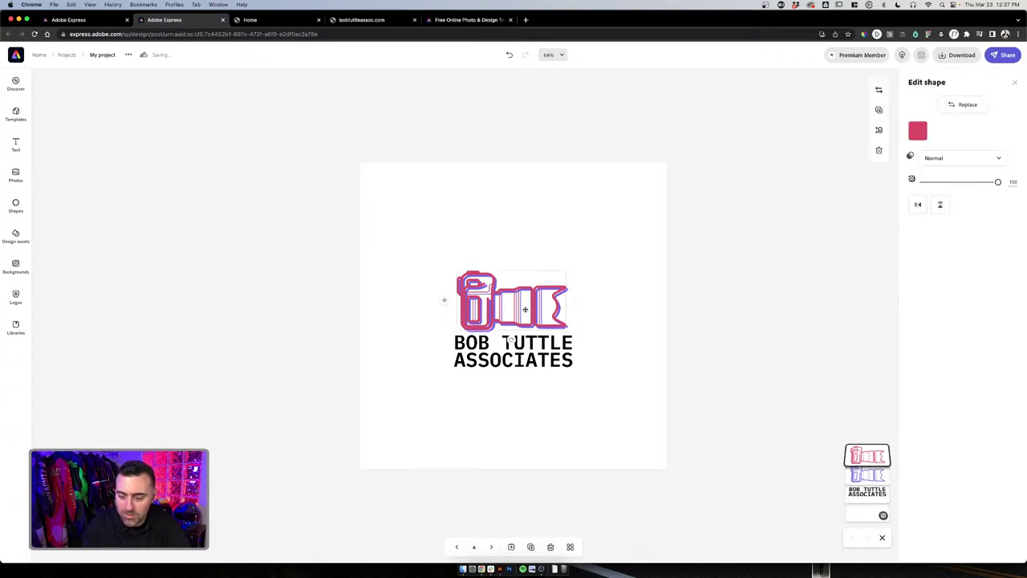
pyautogui.press('BackSpace')
pyautogui.click(525, 309)
pyautogui.moveTo(526, 310); pyautogui.dragTo(531, 285)
pyautogui.click(532, 297)
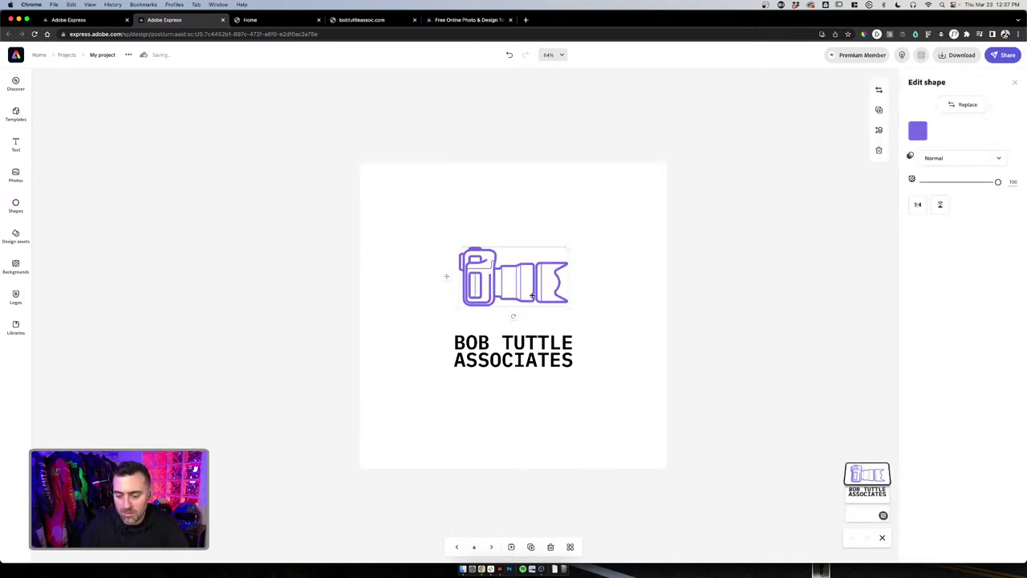
pyautogui.press('BackSpace')
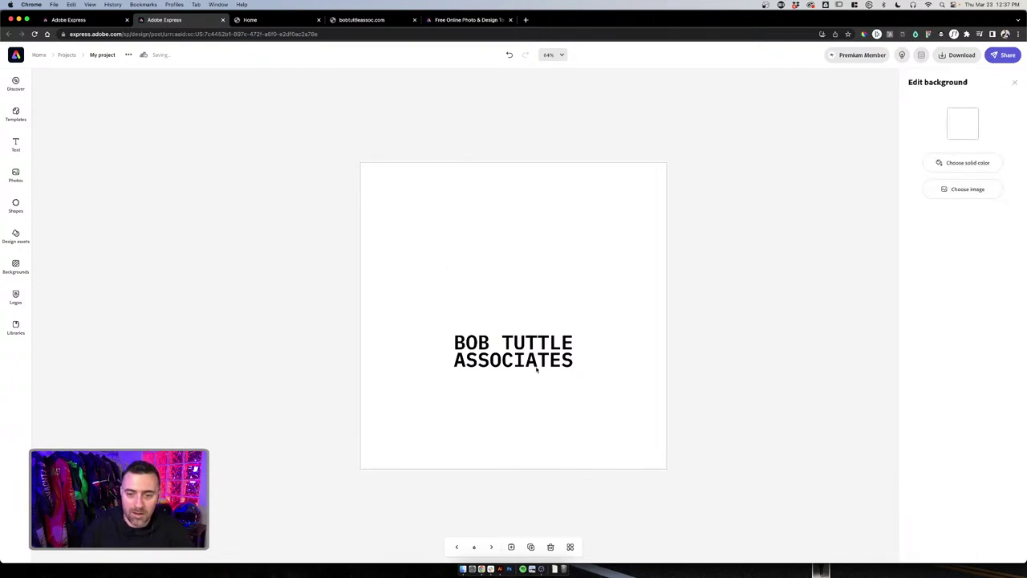
# Move the BOB TUTTLE ASSOCIATES text up to the page centre and duplicate the page as page 7
pyautogui.click(537, 370)
pyautogui.moveTo(537, 369); pyautogui.dragTo(537, 335)
pyautogui.click(587, 361)
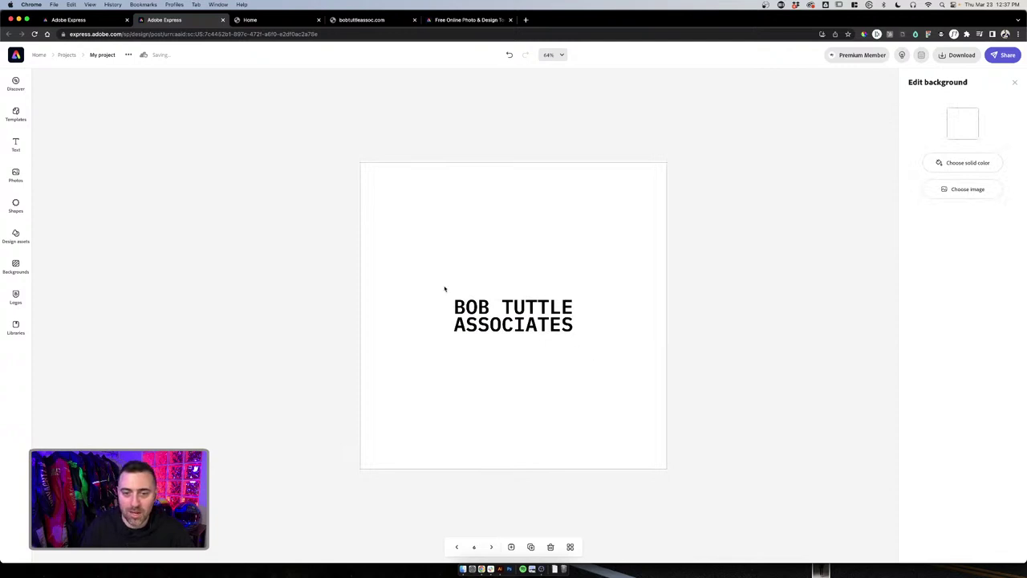
pyautogui.click(539, 371)
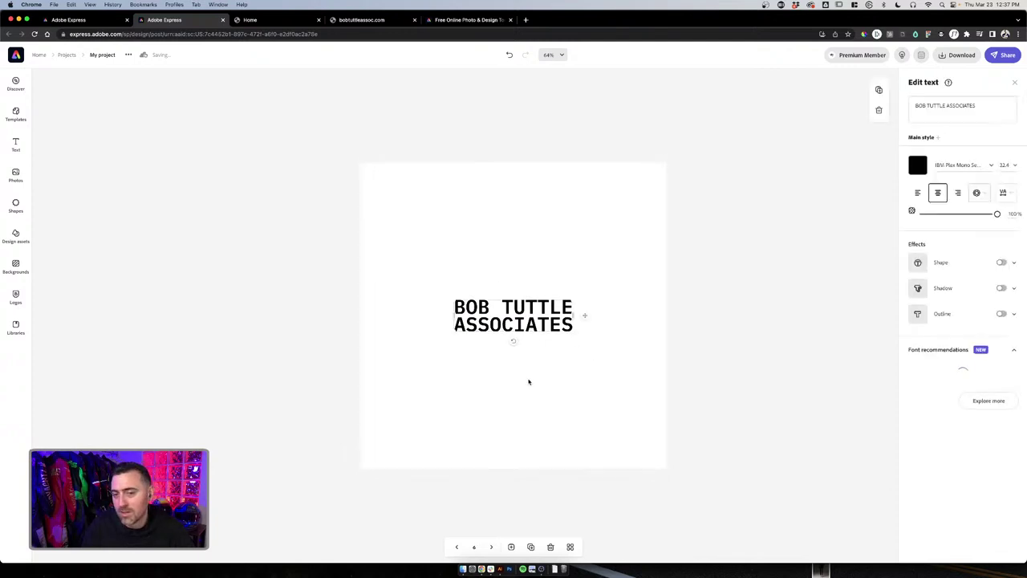
pyautogui.click(528, 382)
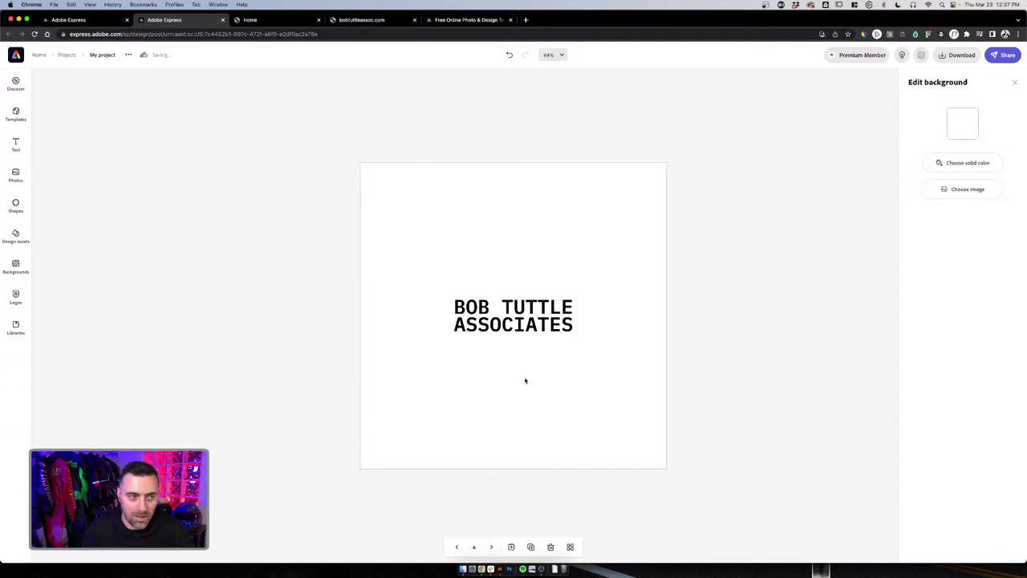
pyautogui.click(531, 547)
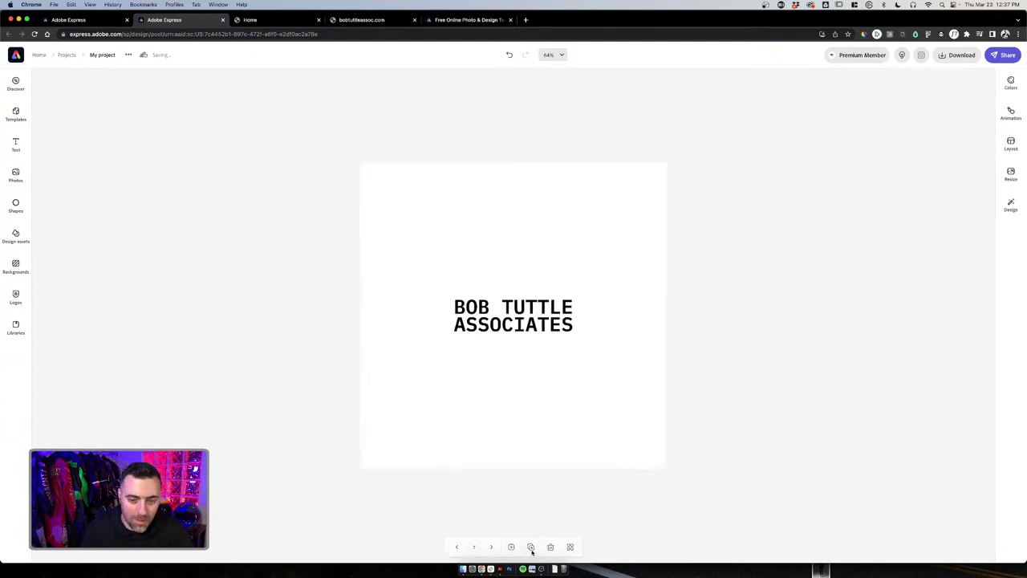
# Make the BOB TUTTLE ASSOCIATES text white
pyautogui.click(515, 309)
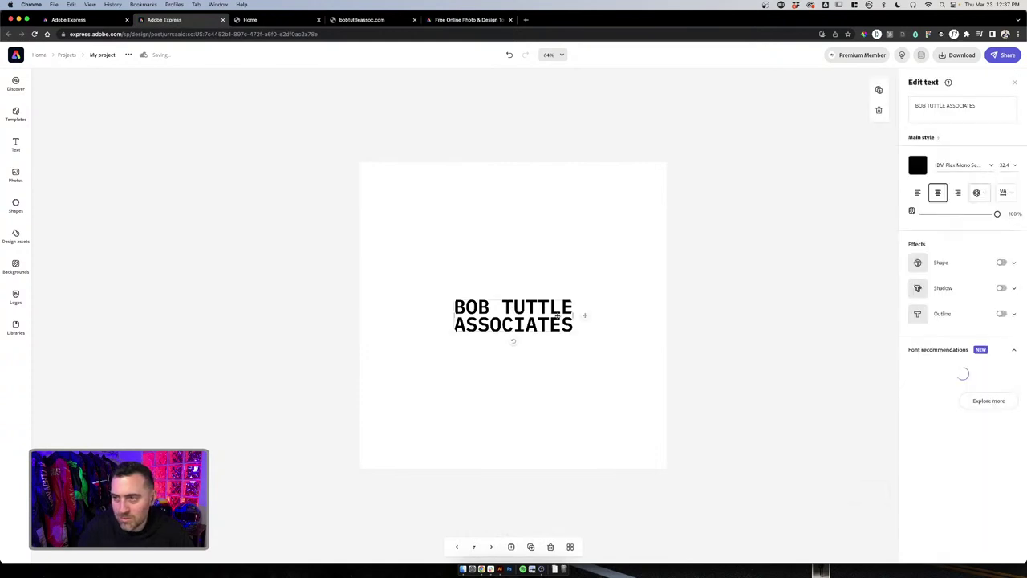
pyautogui.click(916, 164)
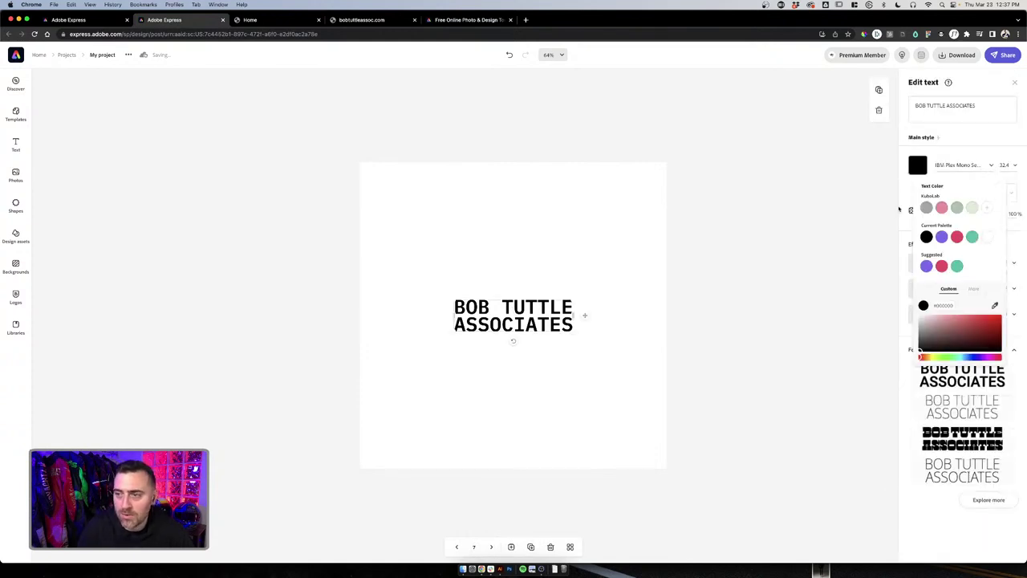
pyautogui.click(989, 237)
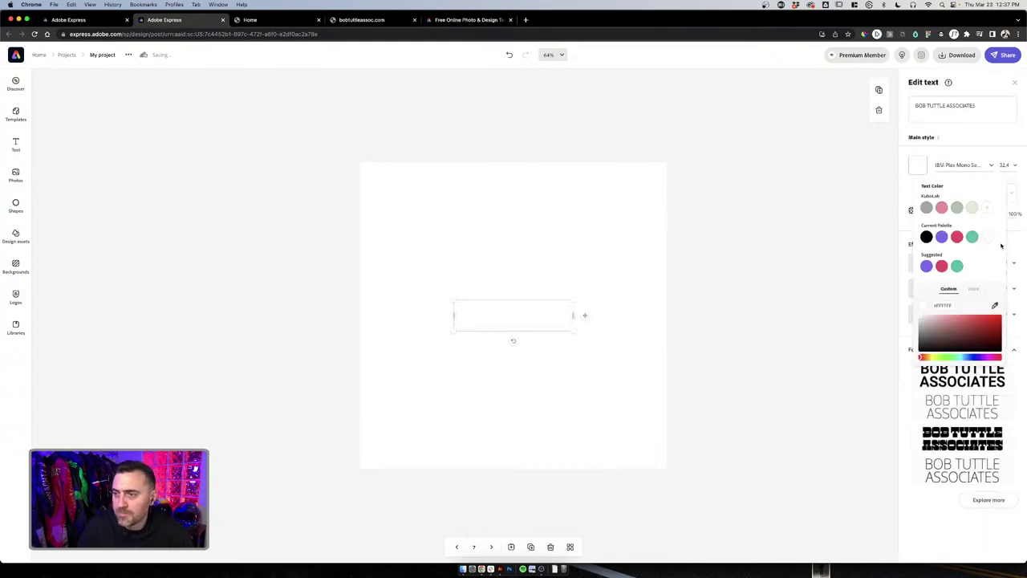
pyautogui.click(1017, 242)
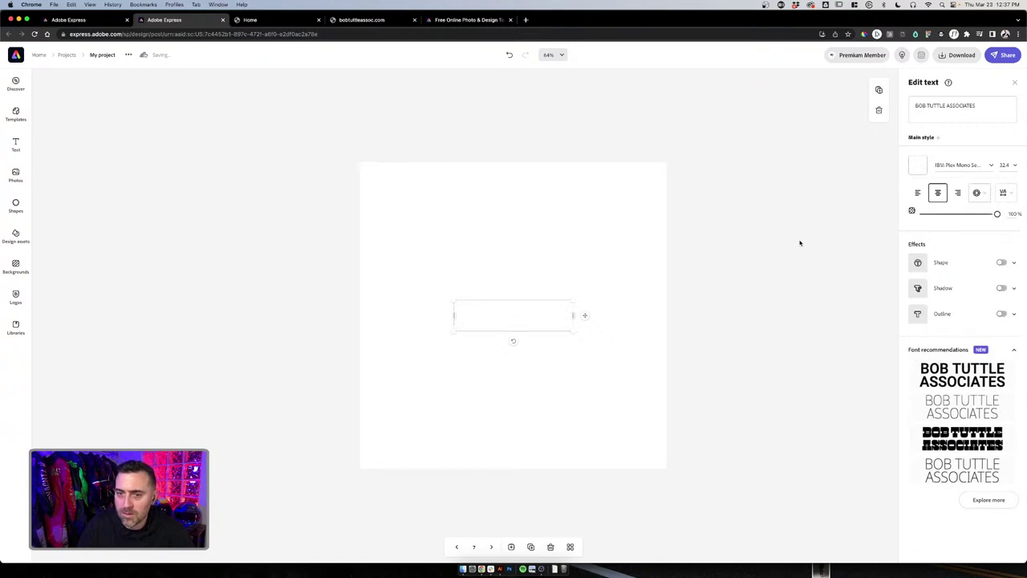
pyautogui.click(706, 294)
# Give the page background a solid black colour
pyautogui.click(596, 223)
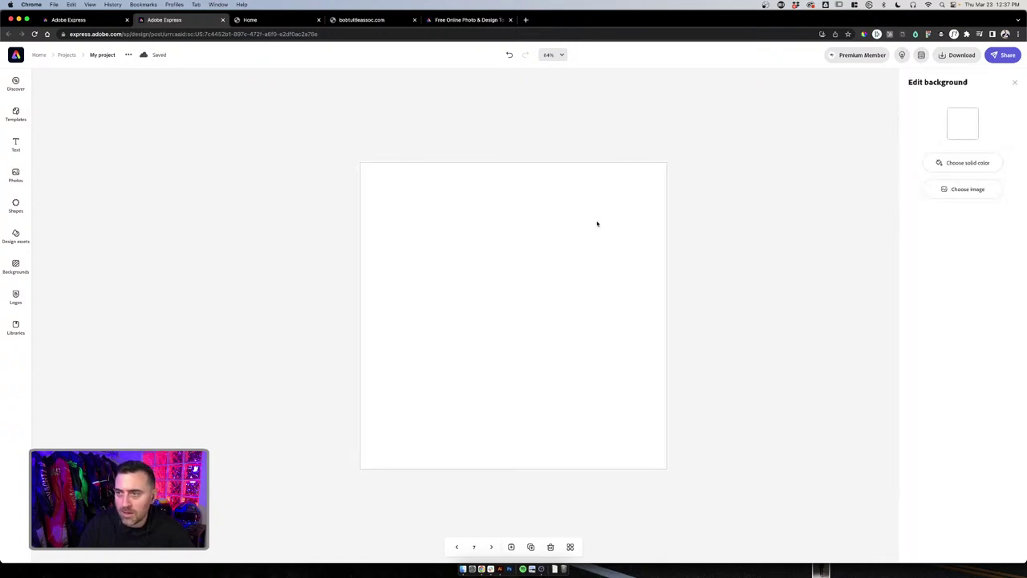
pyautogui.click(998, 163)
pyautogui.click(926, 231)
pyautogui.click(802, 249)
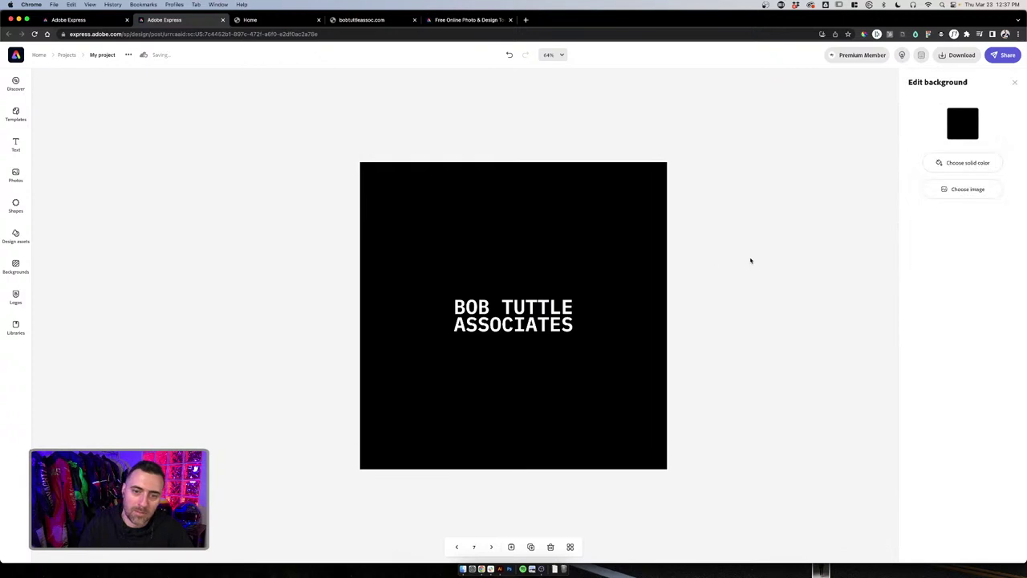
pyautogui.click(730, 287)
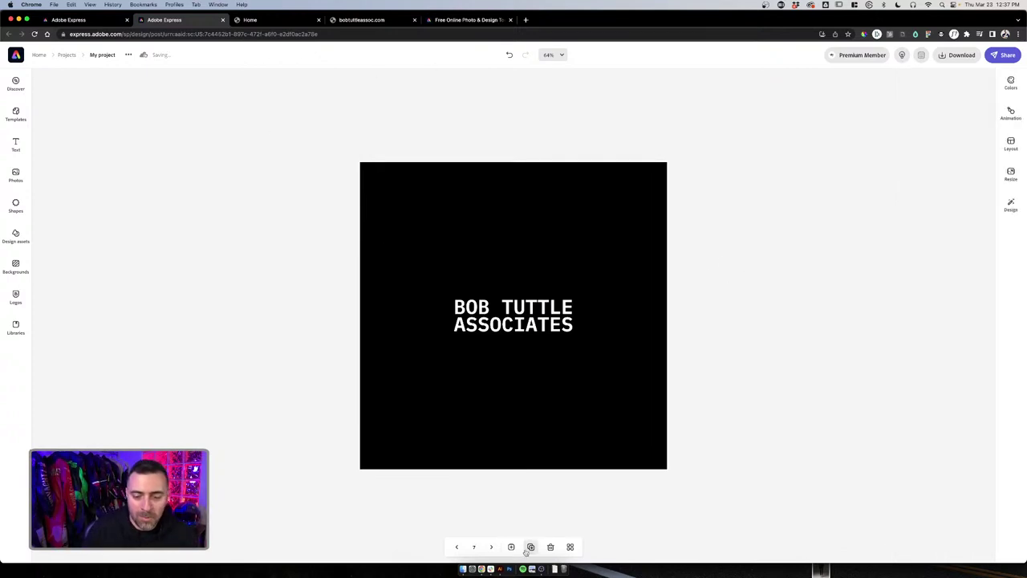
# From the page grid, open page 5 with the camera logo in the editor
pyautogui.click(570, 547)
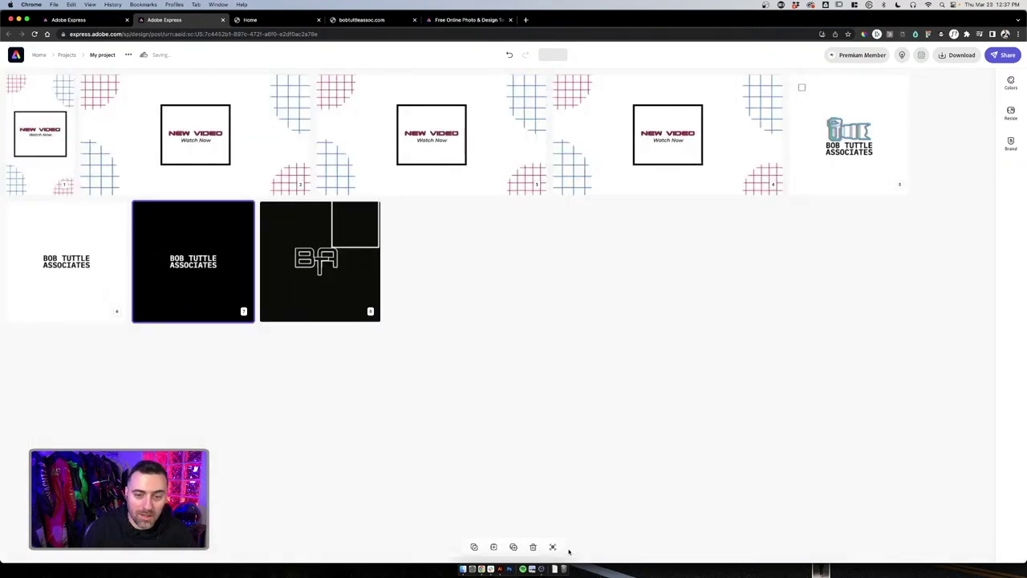
pyautogui.click(866, 175)
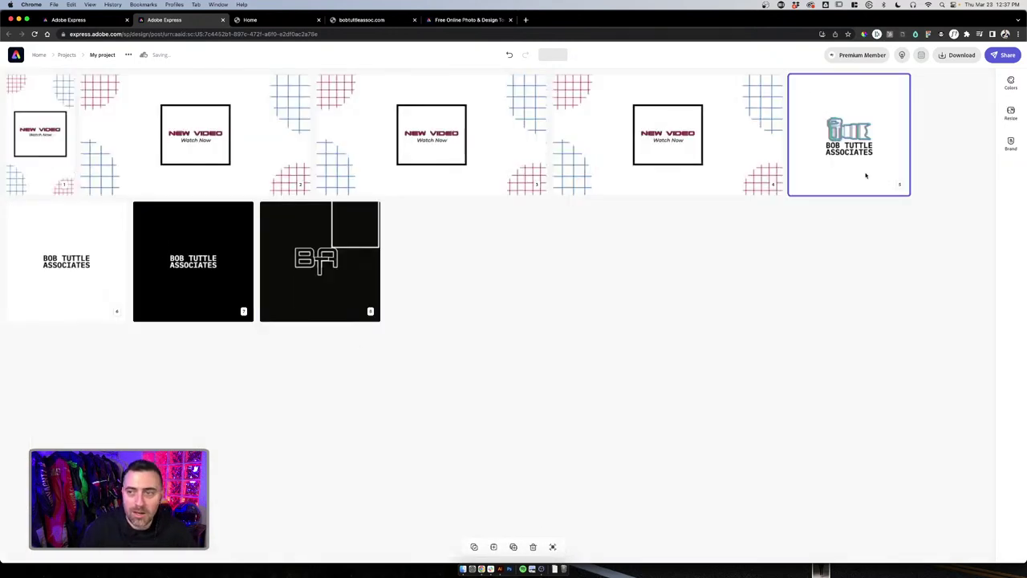
pyautogui.doubleClick(826, 183)
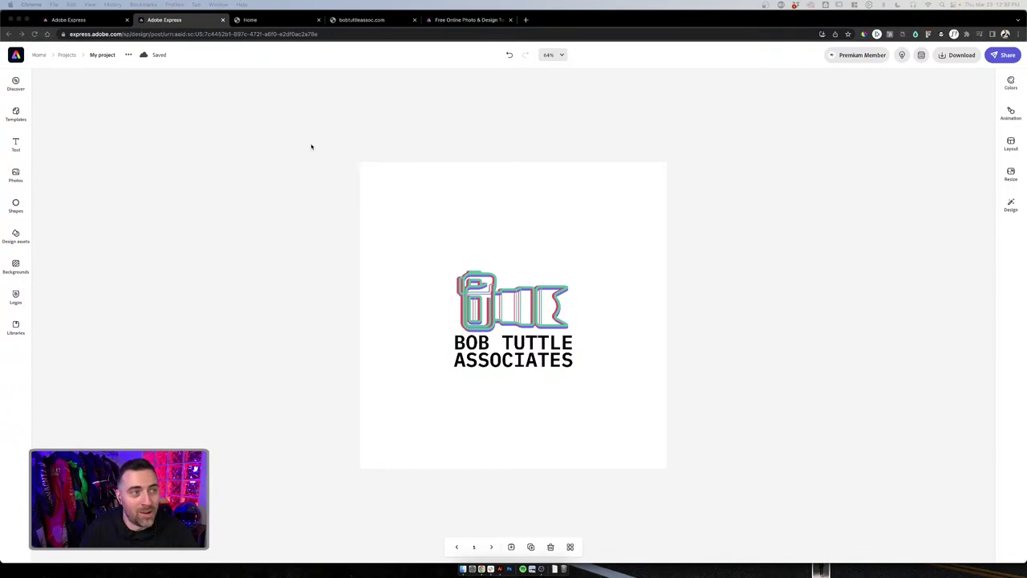
# Nudge the BOB TUTTLE ASSOCIATES text slightly lower under the camera icon
pyautogui.click(515, 294)
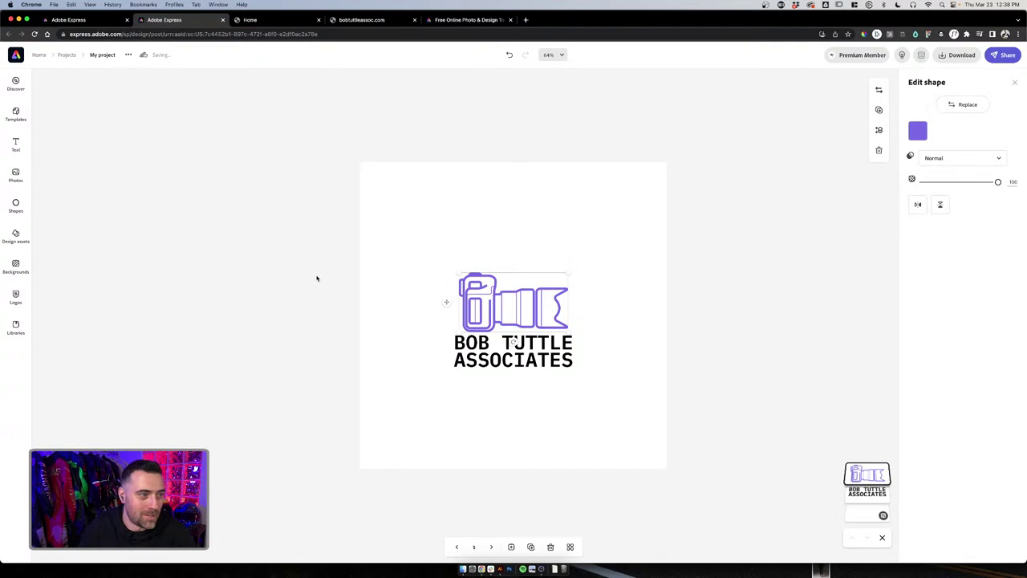
pyautogui.click(383, 331)
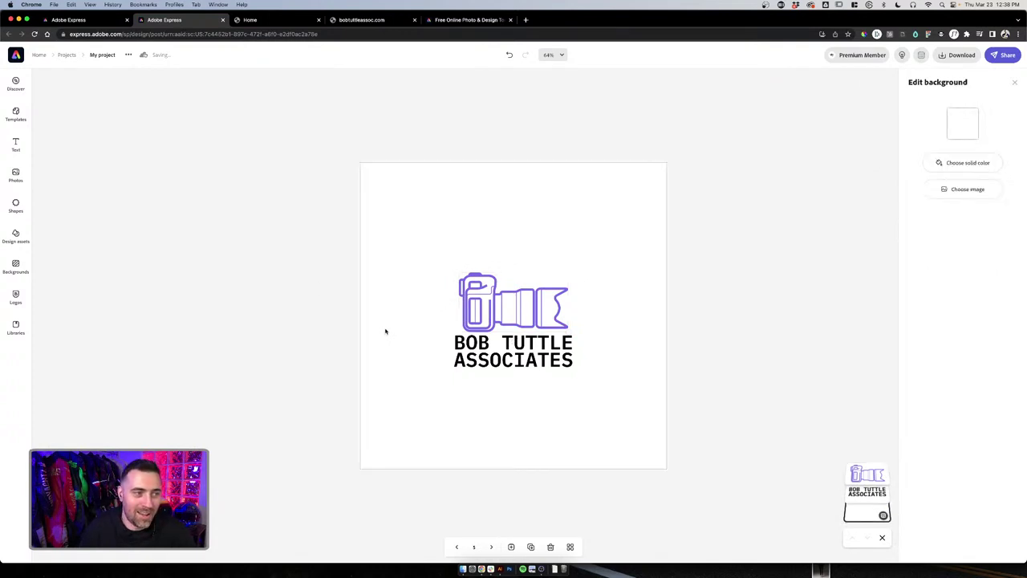
pyautogui.click(496, 370)
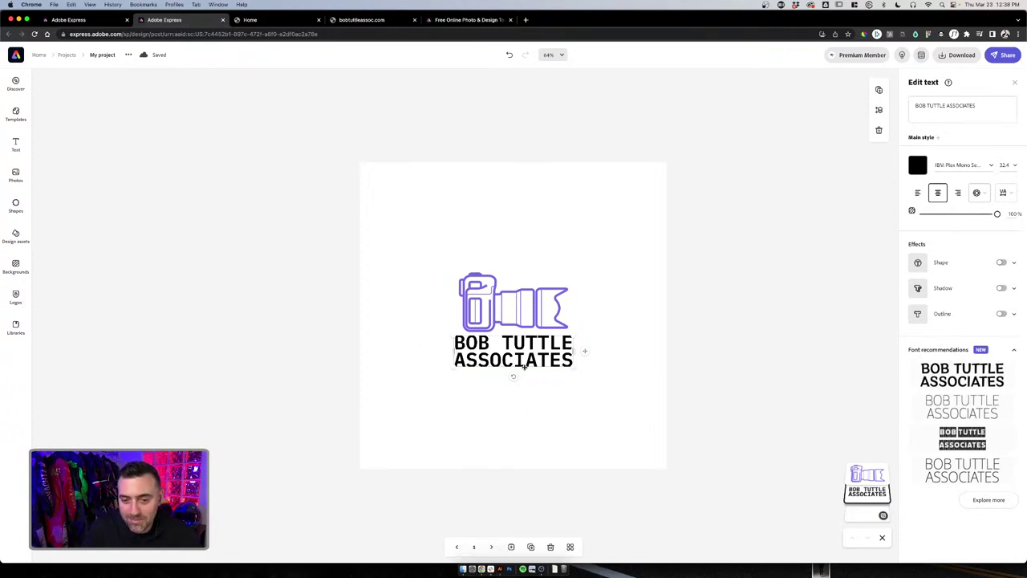
pyautogui.click(528, 369)
pyautogui.click(532, 355)
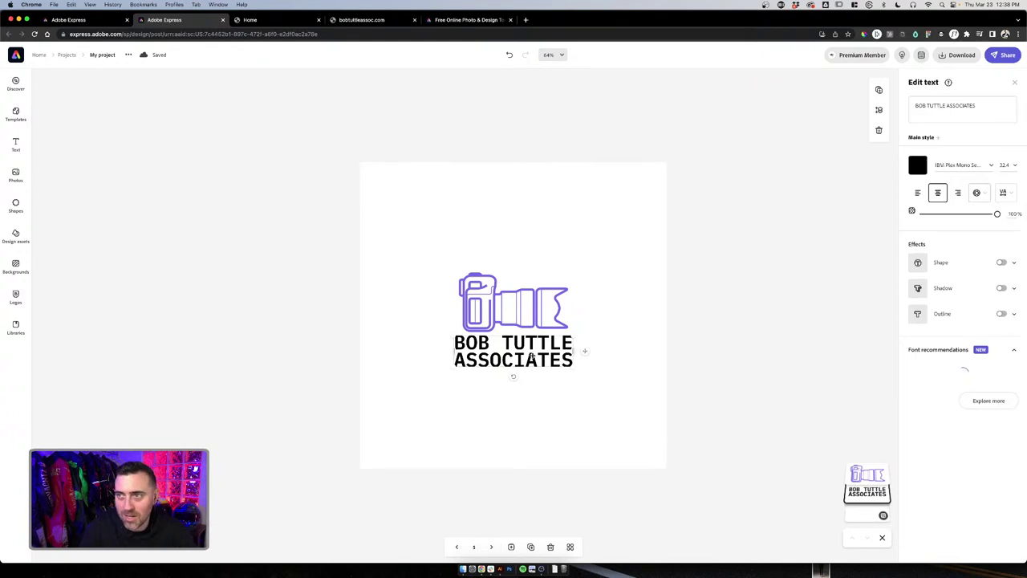
pyautogui.moveTo(531, 356); pyautogui.dragTo(532, 359)
pyautogui.click(536, 333)
# Fill the camera icon solid black
pyautogui.click(538, 304)
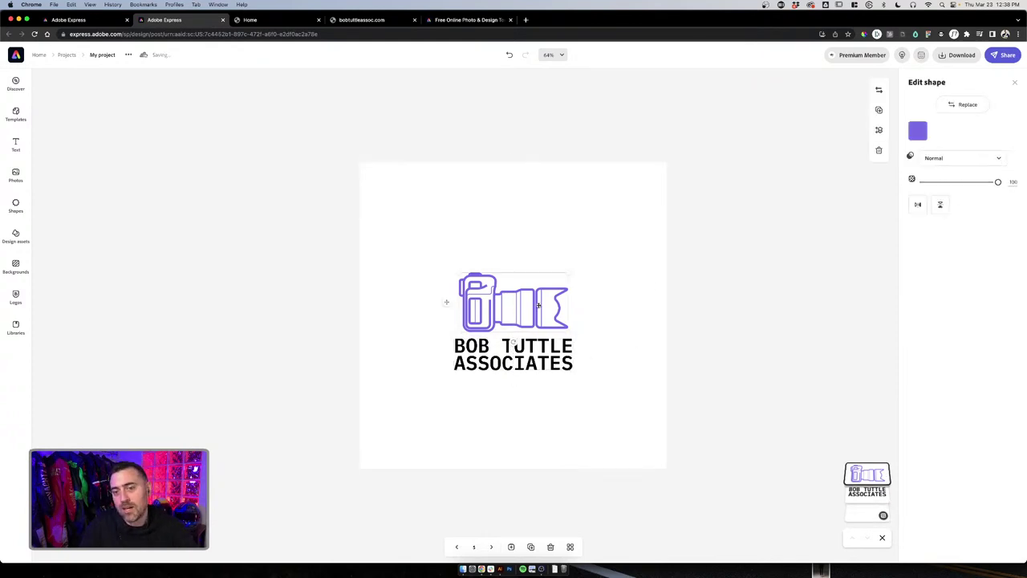
pyautogui.click(916, 135)
pyautogui.click(926, 202)
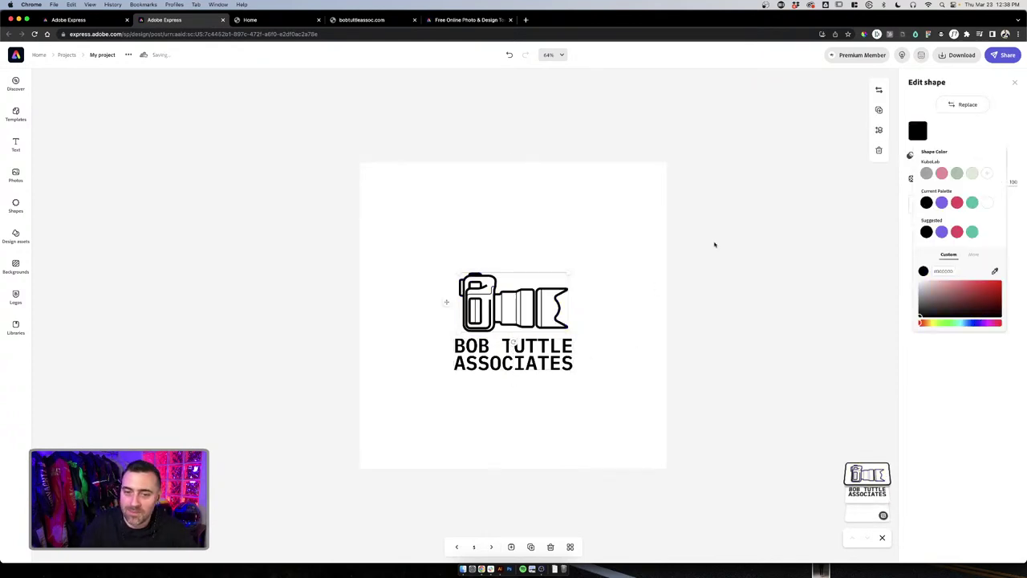
pyautogui.click(713, 243)
pyautogui.click(704, 256)
pyautogui.click(542, 297)
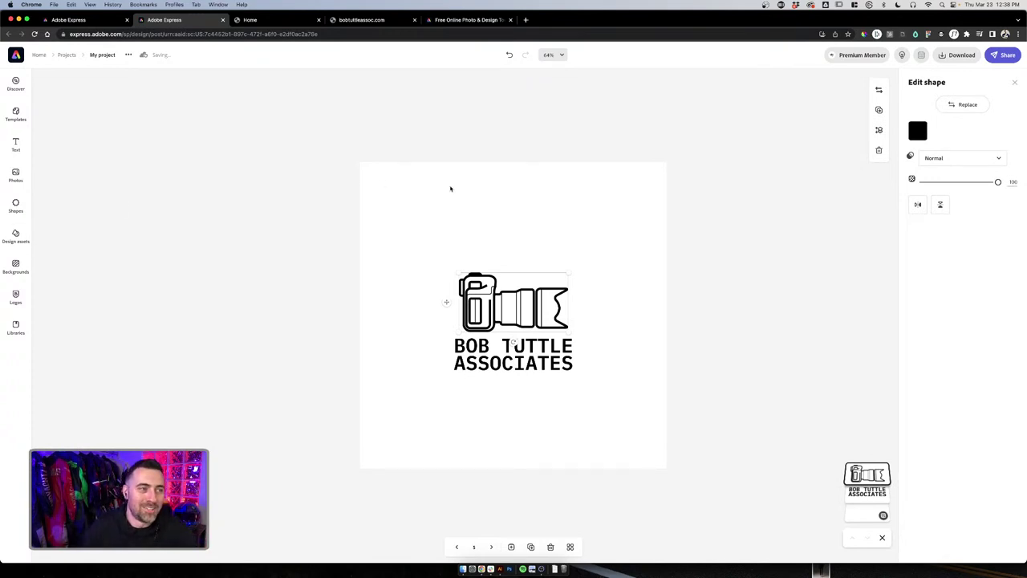
pyautogui.click(454, 214)
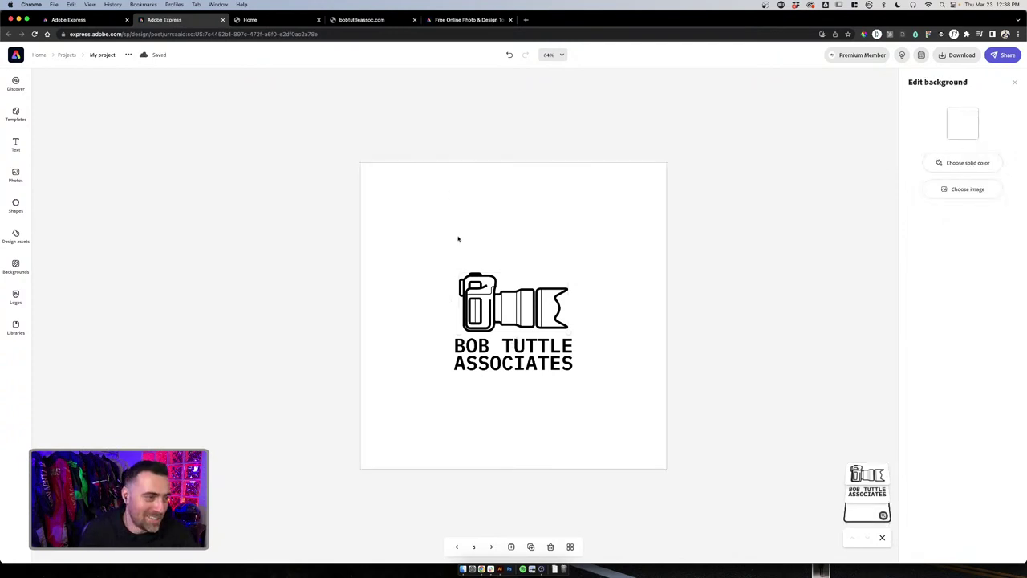
pyautogui.click(461, 281)
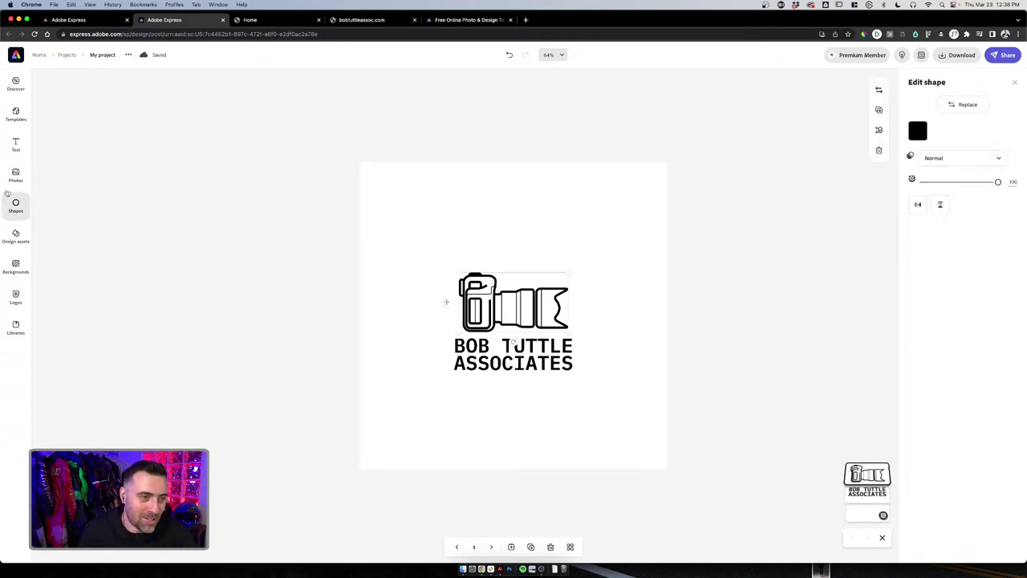
# Open Design assets showing the GRID graphic results, with the camera icon selected
pyautogui.click(16, 207)
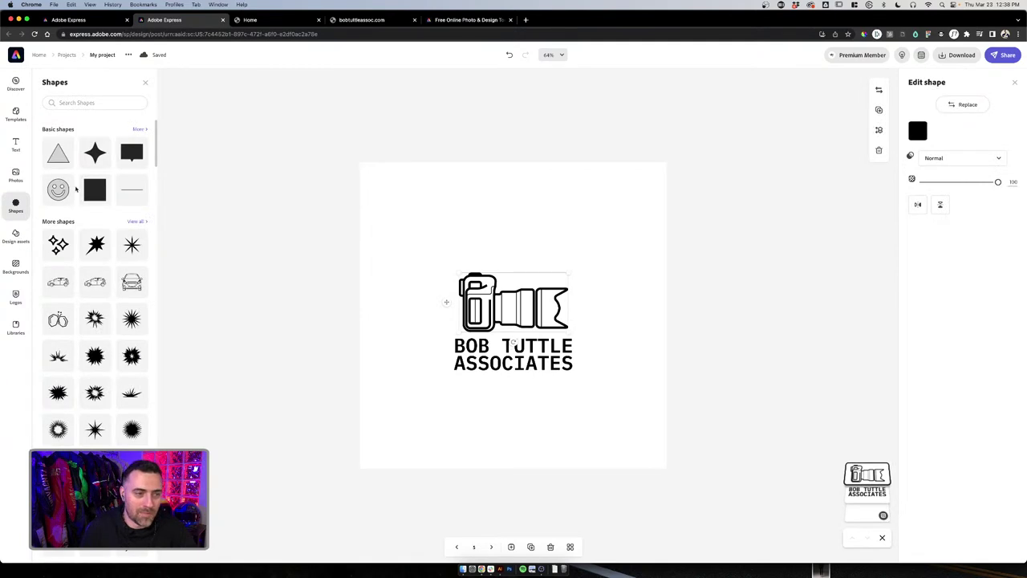
pyautogui.click(316, 161)
pyautogui.click(16, 236)
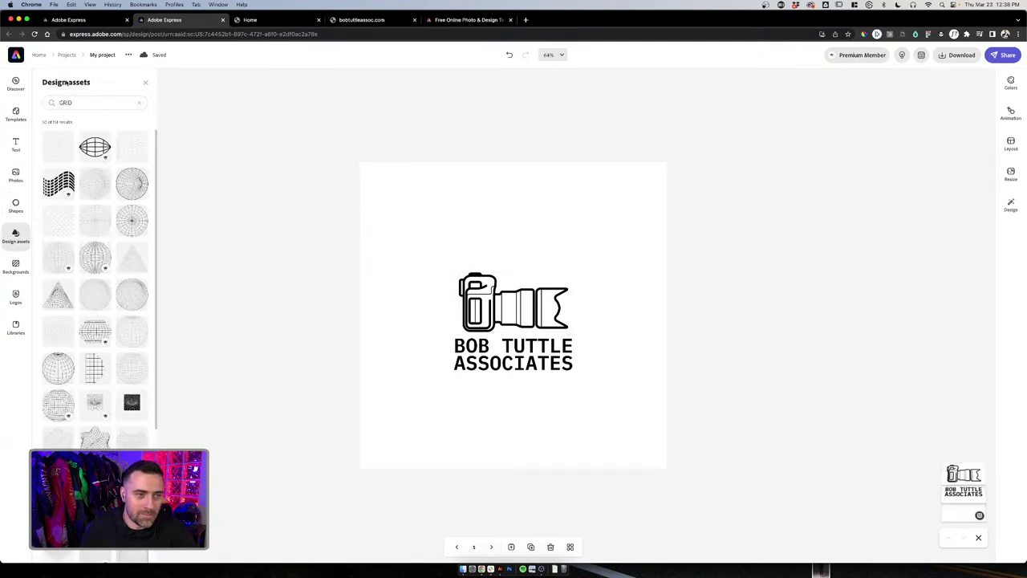
pyautogui.click(126, 103)
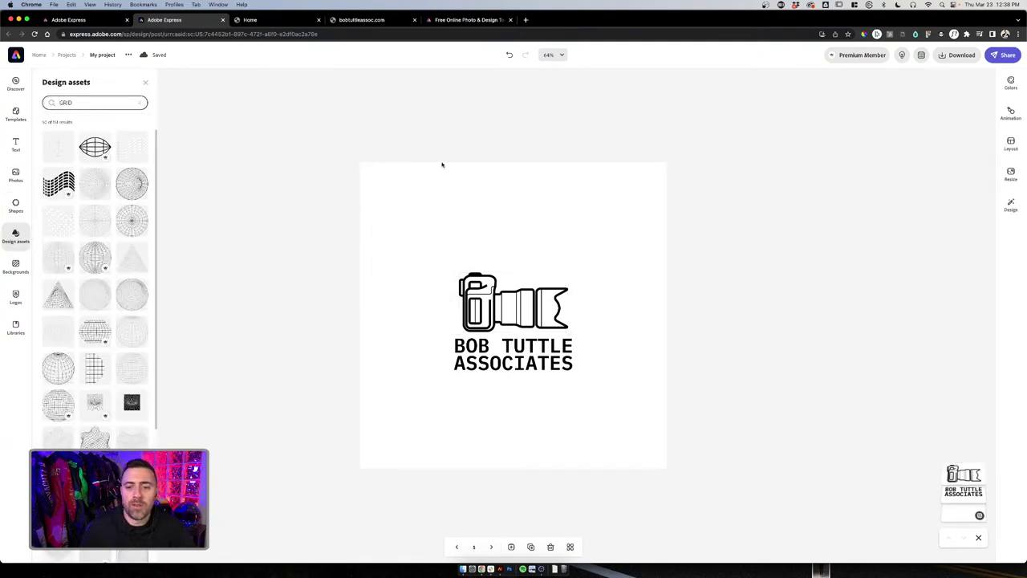
pyautogui.click(465, 295)
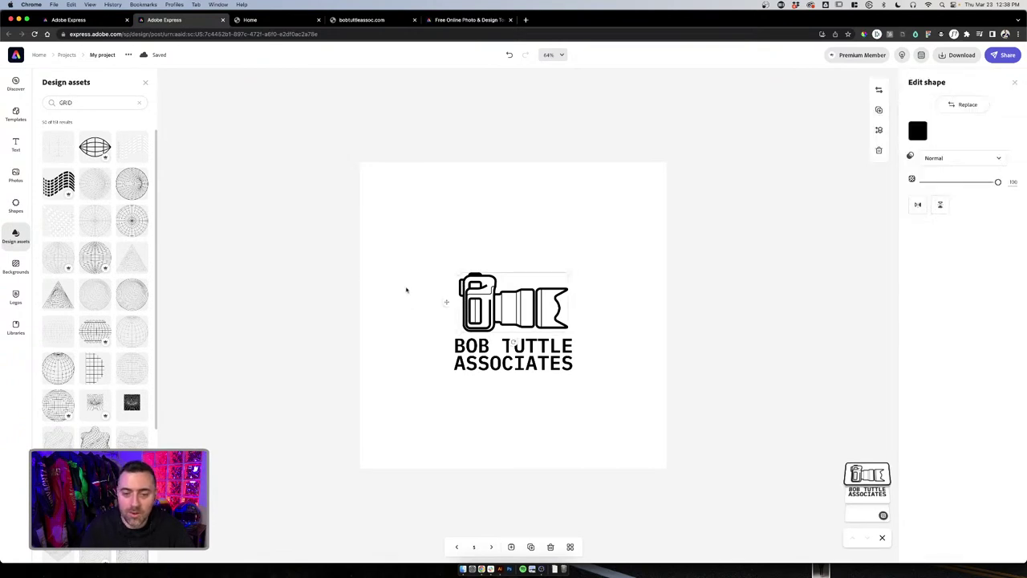
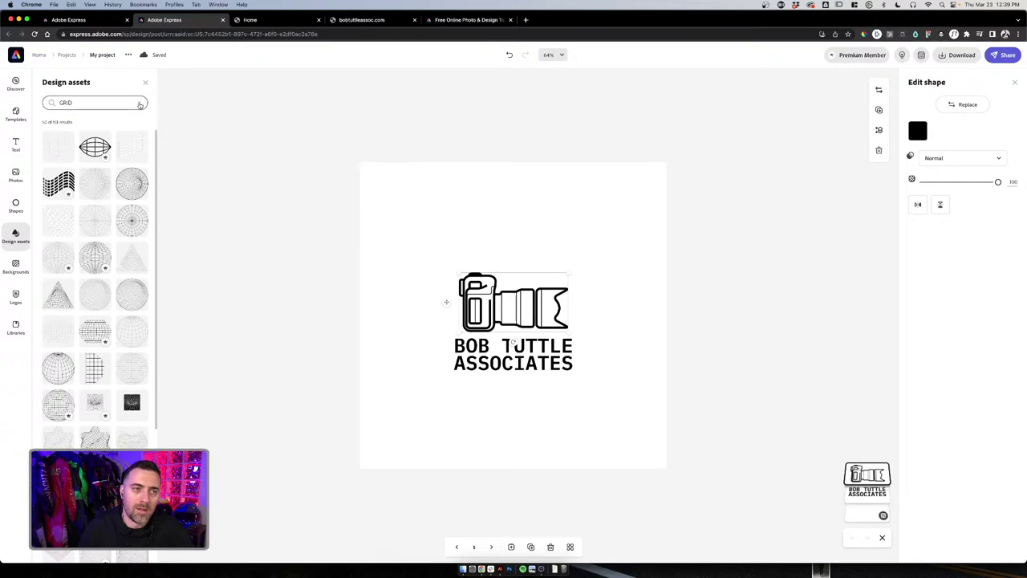
# Place a camcorder photo from a 'video' asset search above the logo, enlarge it, then delete it
pyautogui.click(139, 103)
pyautogui.write('video')
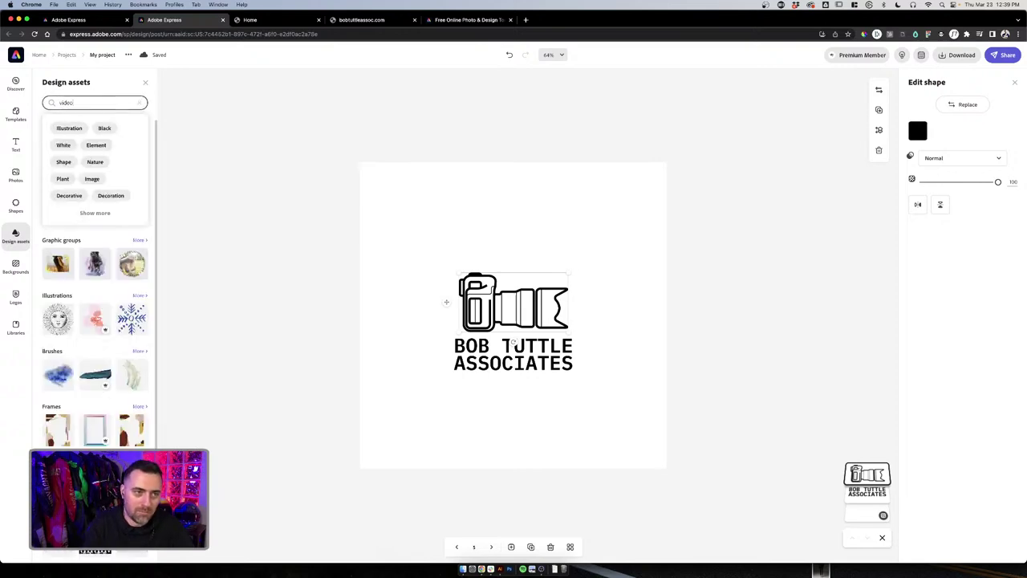
pyautogui.press('Return')
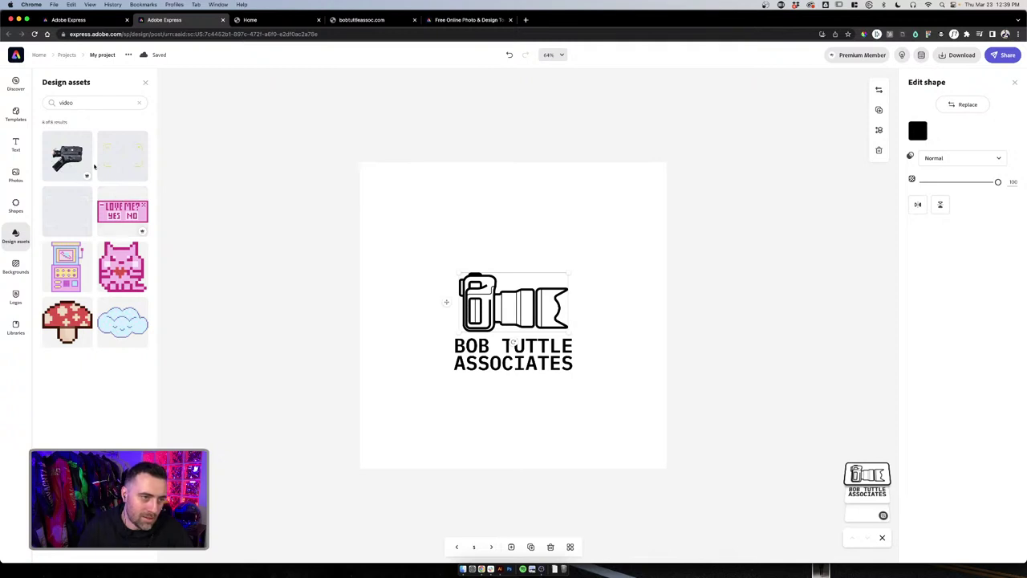
pyautogui.moveTo(69, 162); pyautogui.dragTo(460, 205)
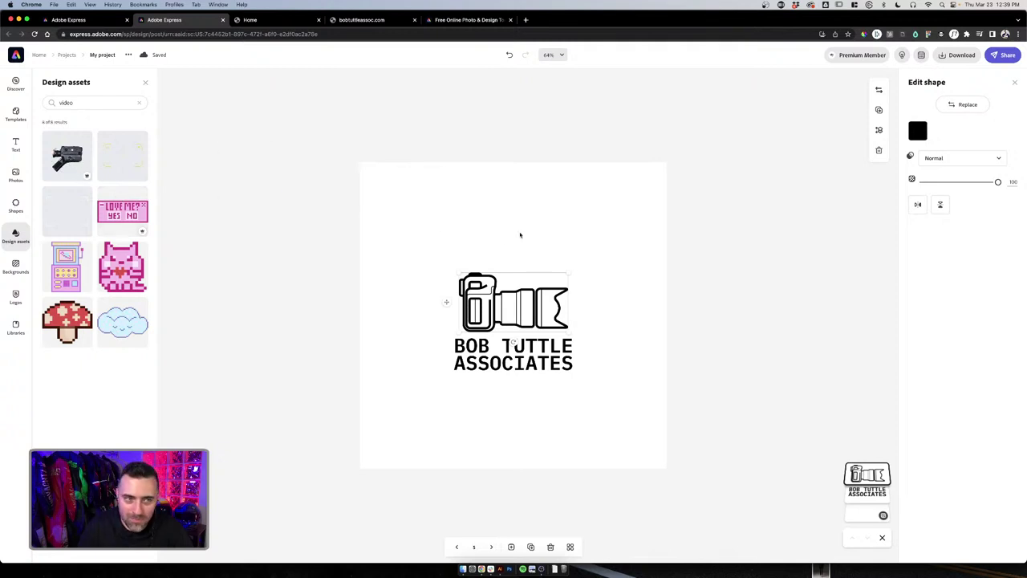
pyautogui.click(467, 215)
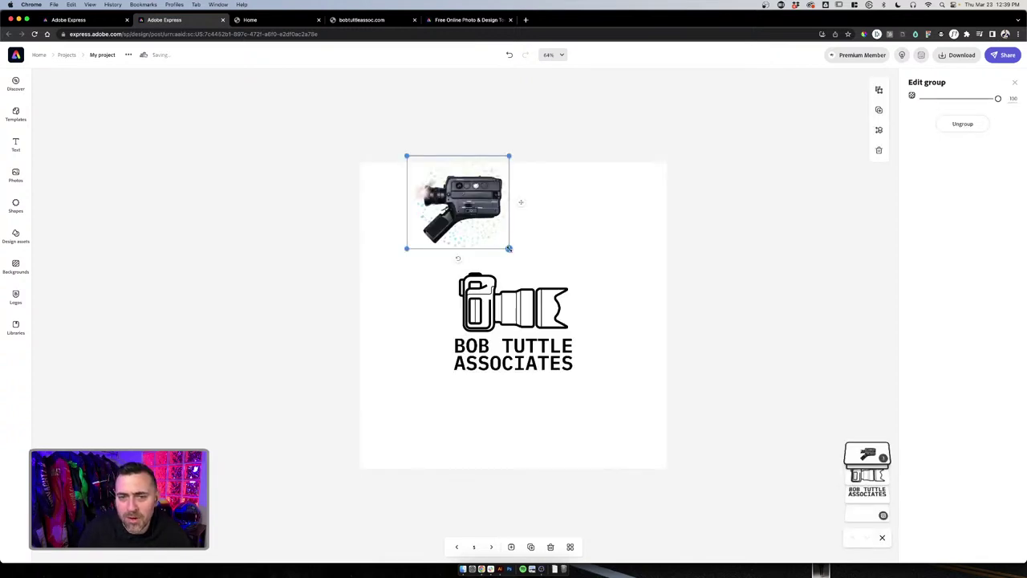
pyautogui.moveTo(509, 248); pyautogui.dragTo(558, 293)
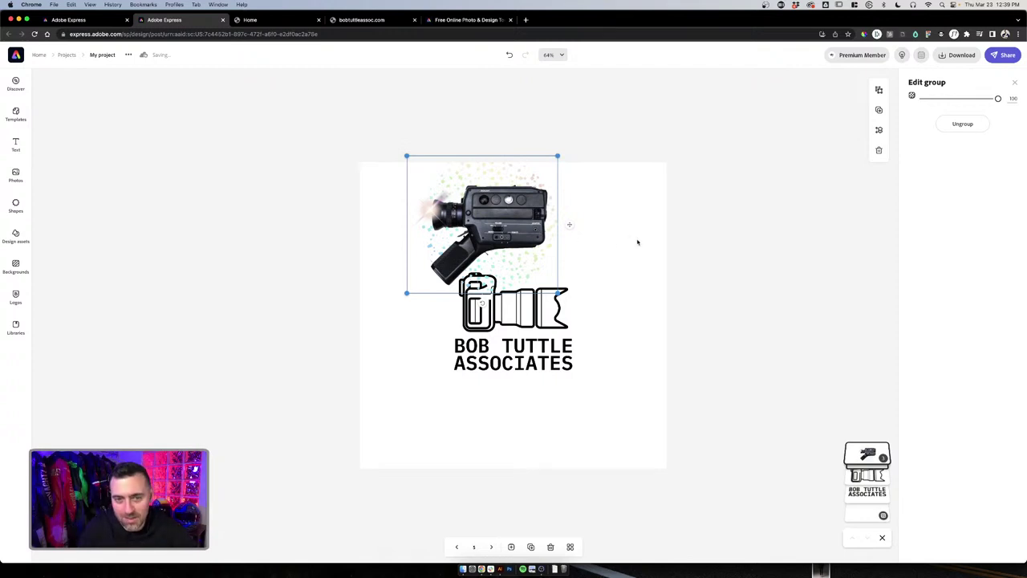
pyautogui.press('Delete')
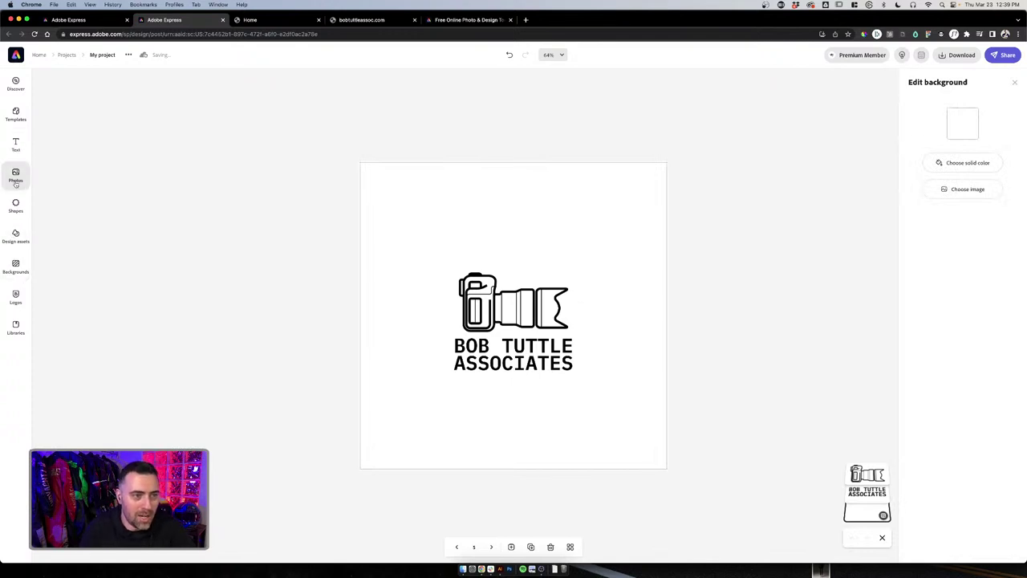
# Search the design assets for 'camera'
pyautogui.click(16, 235)
pyautogui.click(84, 103)
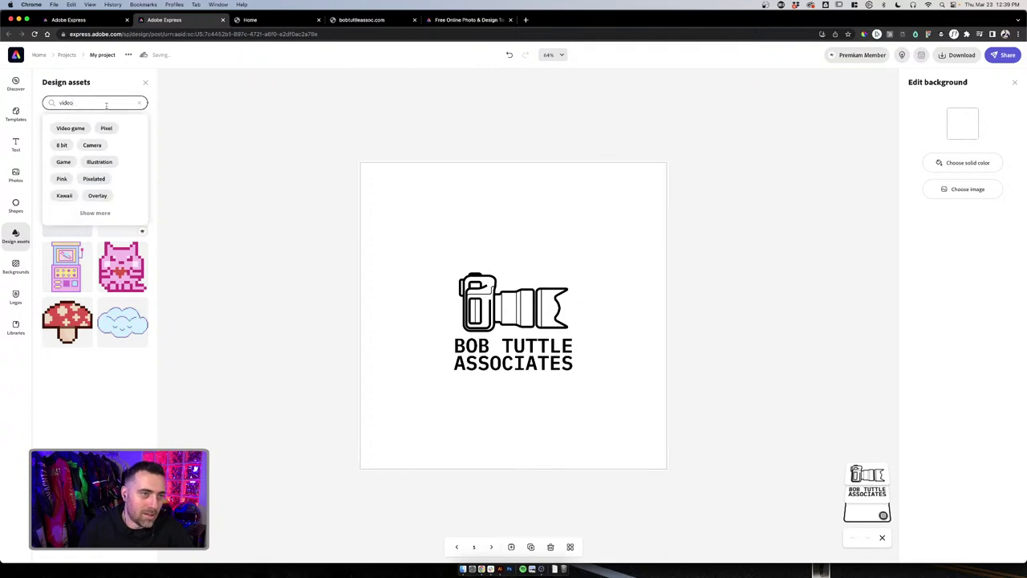
pyautogui.press('super+a')
pyautogui.write('camera')
pyautogui.press('Return')
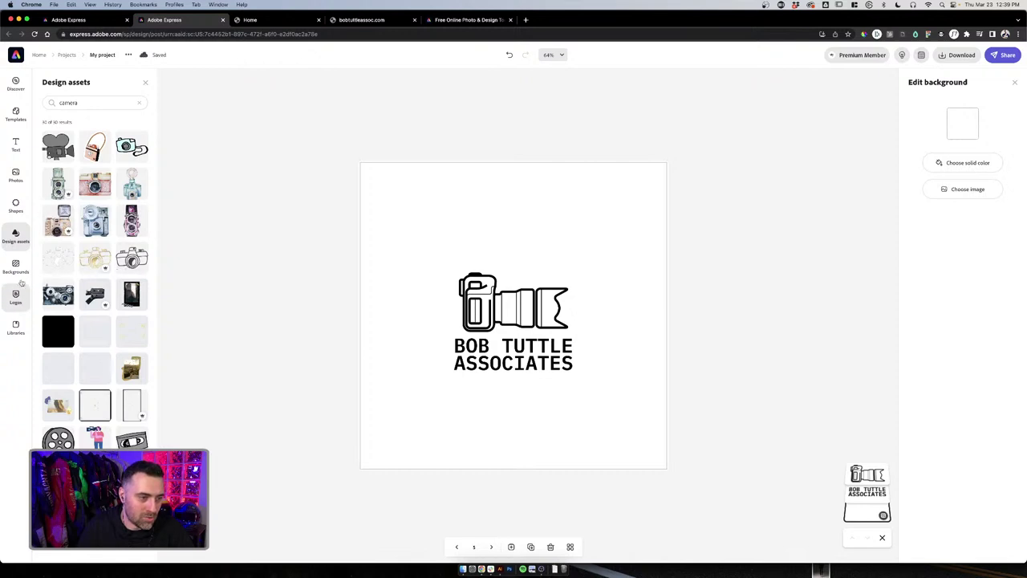
# Search Shapes for 'camera' and insert the camera-in-square shape above the logo
pyautogui.click(15, 206)
pyautogui.click(101, 102)
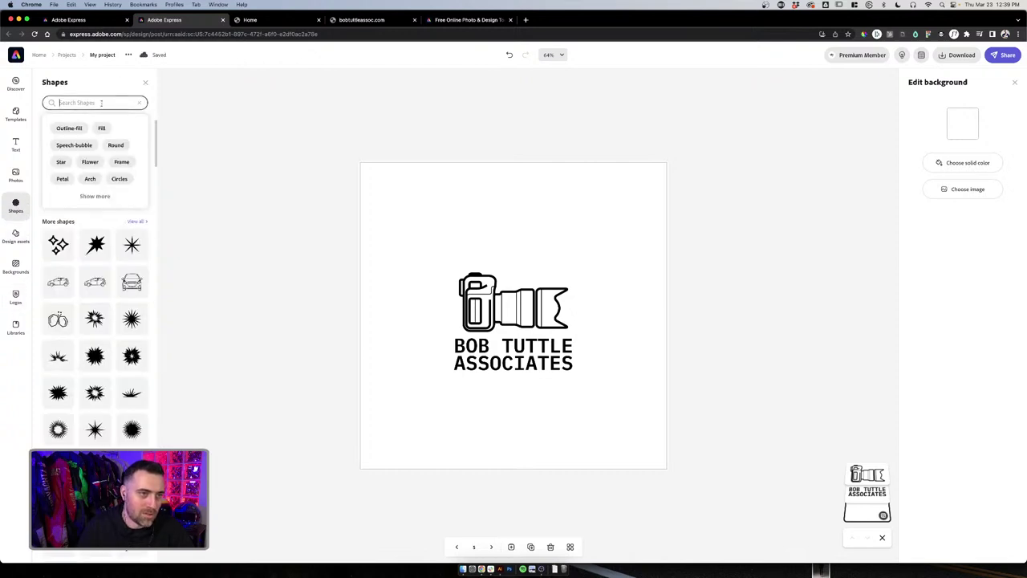
pyautogui.write('camera')
pyautogui.press('Return')
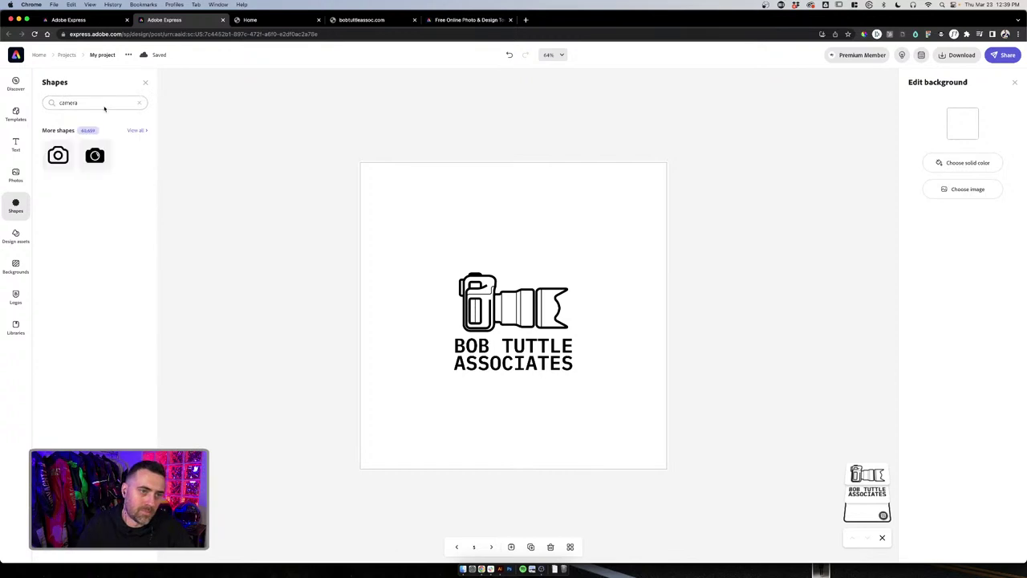
pyautogui.scroll(-3, 53, 273)
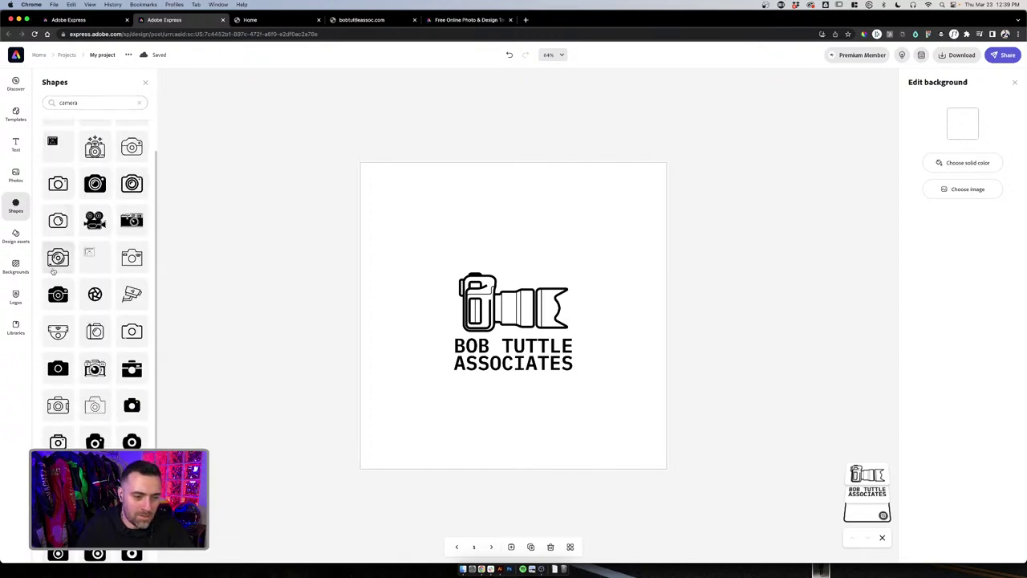
pyautogui.scroll(-10, 53, 272)
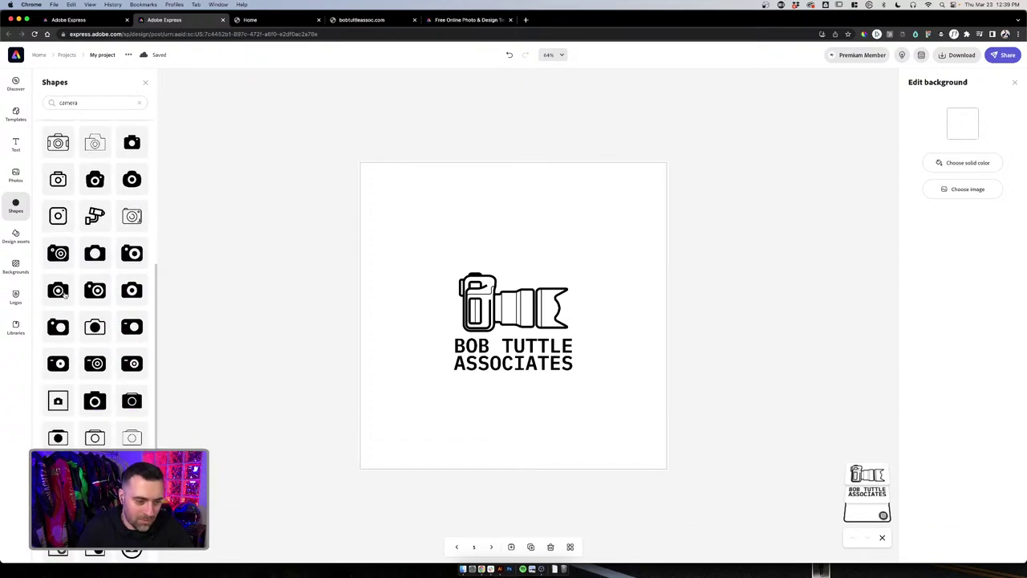
pyautogui.scroll(-1, 65, 295)
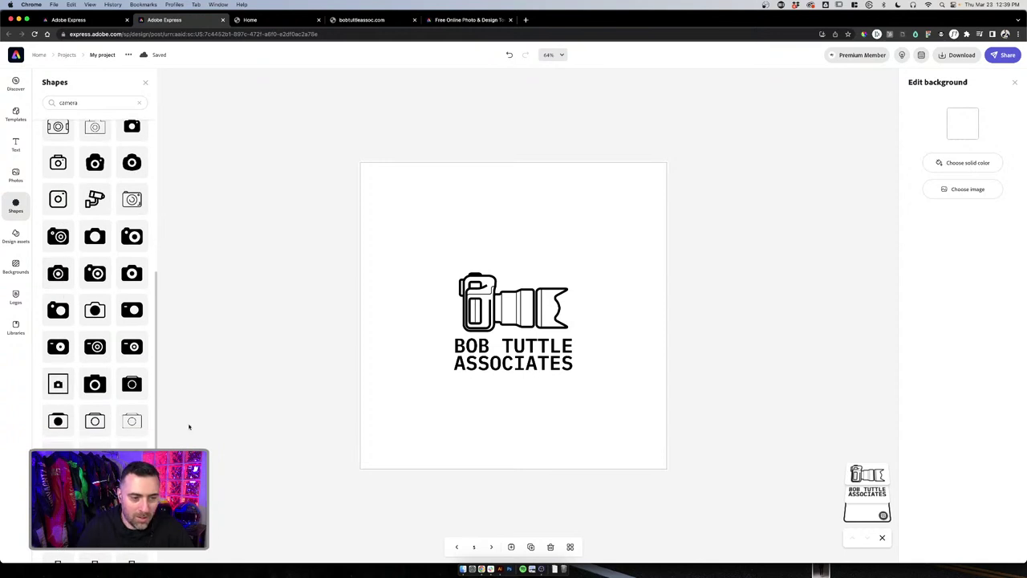
pyautogui.click(445, 300)
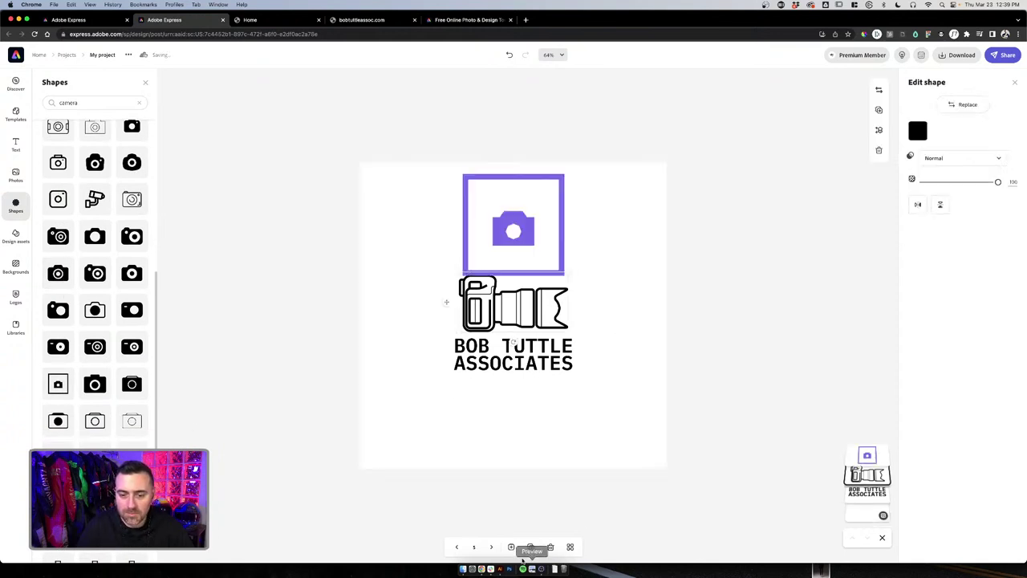
# Duplicate logo page 5 from the pages overview
pyautogui.click(570, 546)
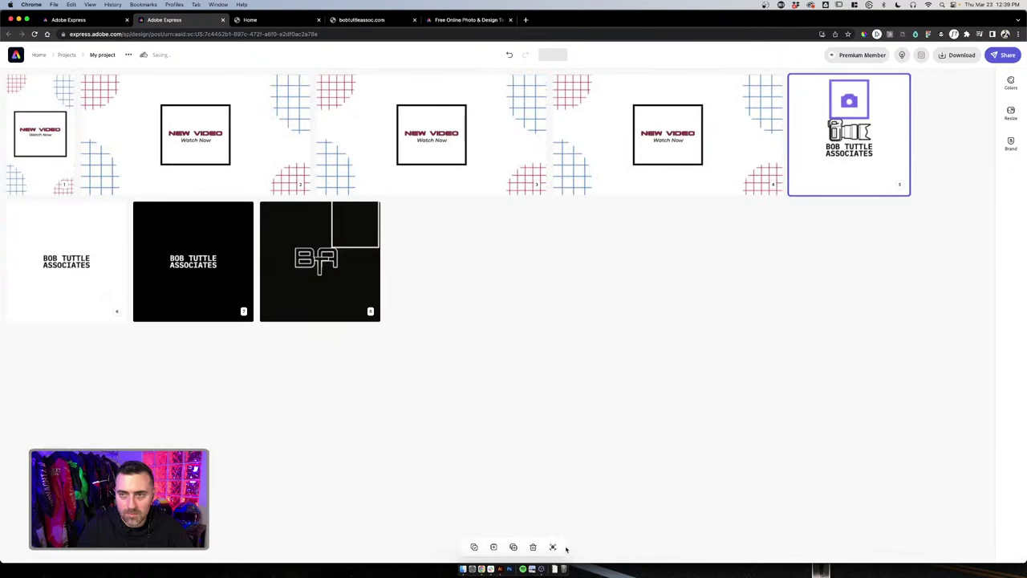
pyautogui.rightClick(851, 146)
pyautogui.press('Escape')
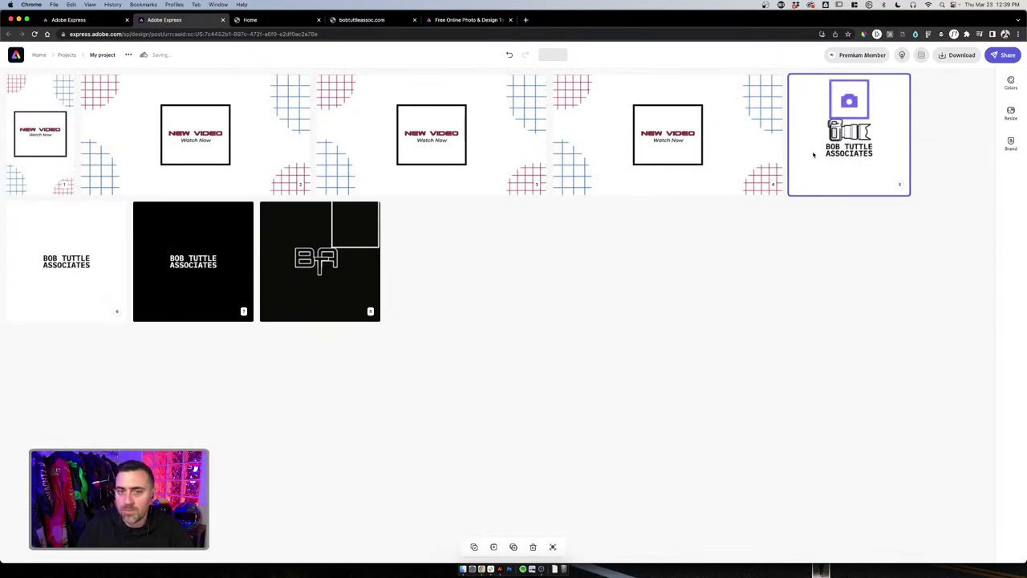
pyautogui.doubleClick(849, 134)
pyautogui.click(530, 547)
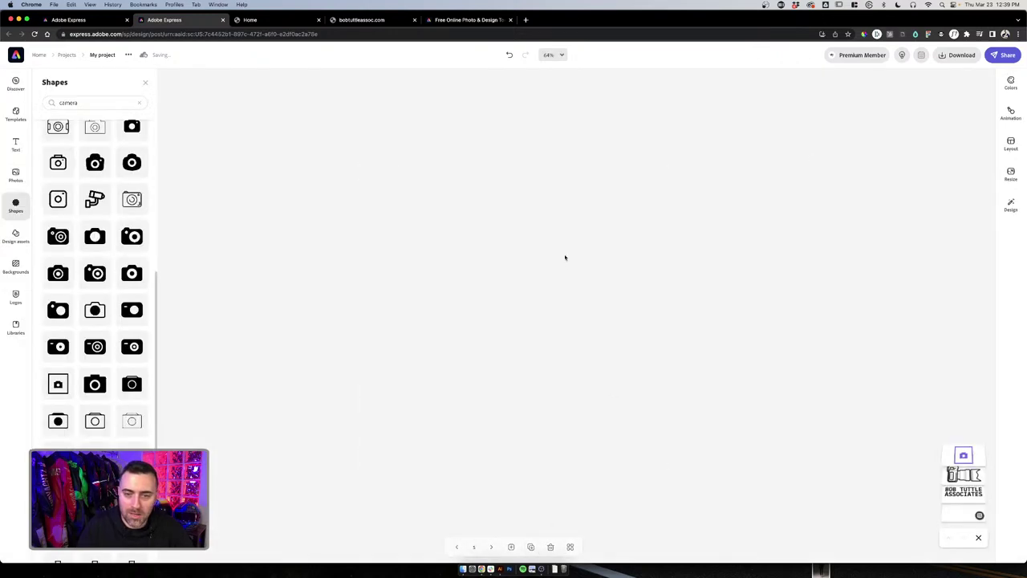
pyautogui.click(569, 546)
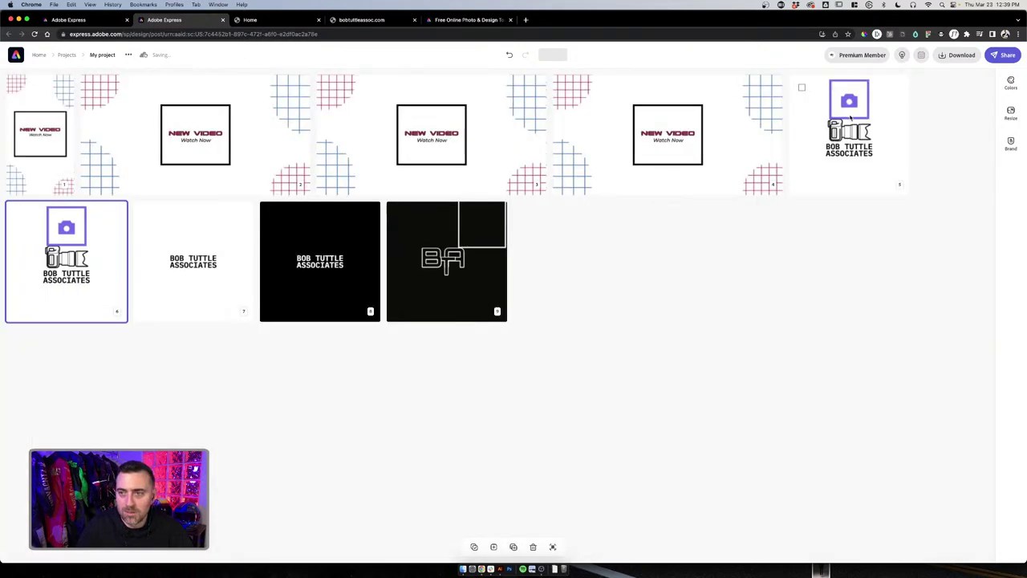
# Delete the purple camera square from page 5, then open page 6 for editing
pyautogui.click(865, 104)
pyautogui.doubleClick(867, 105)
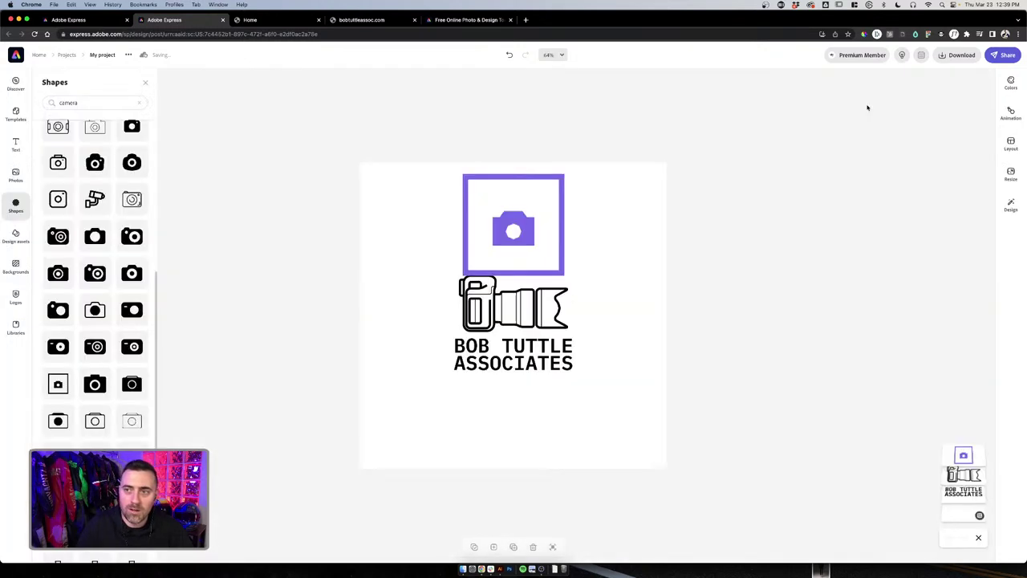
pyautogui.click(561, 215)
pyautogui.press('Delete')
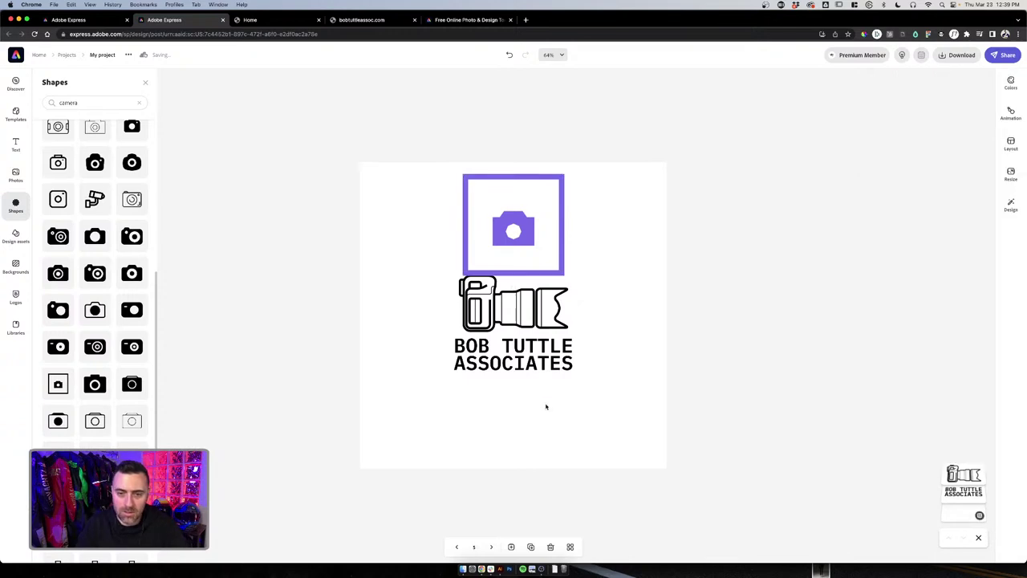
pyautogui.click(569, 547)
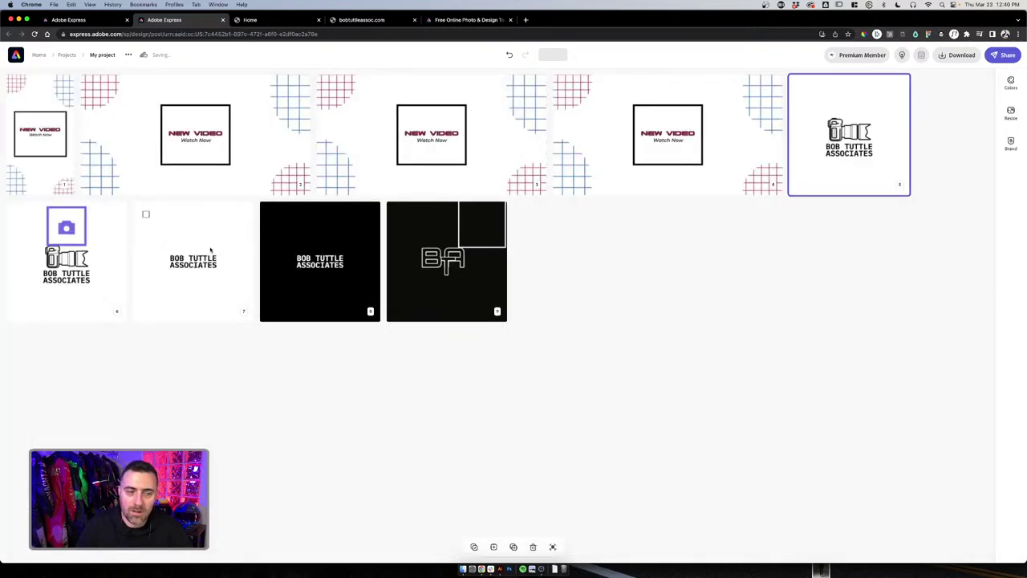
pyautogui.doubleClick(96, 265)
pyautogui.click(481, 302)
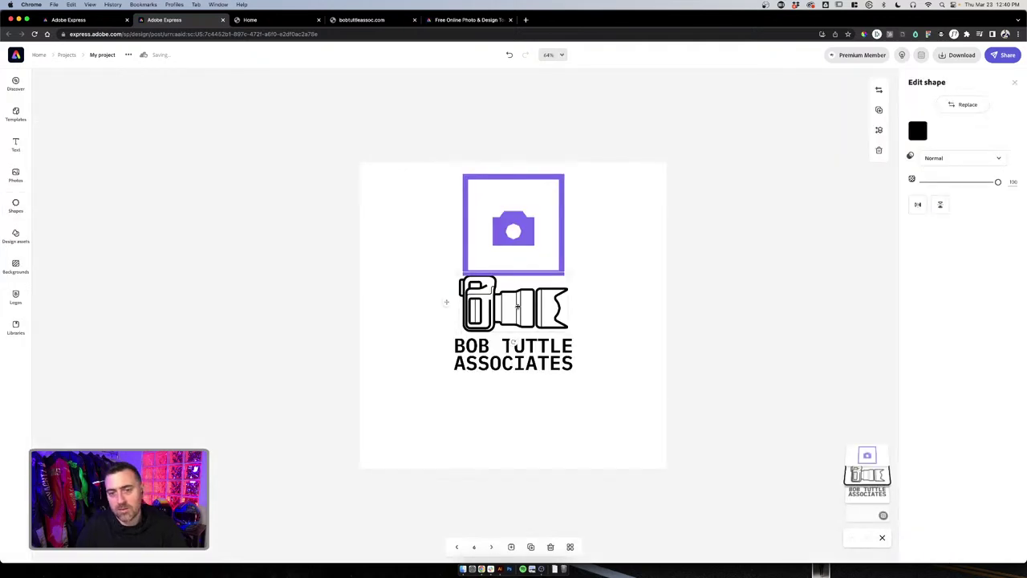
pyautogui.press('Delete')
pyautogui.click(541, 243)
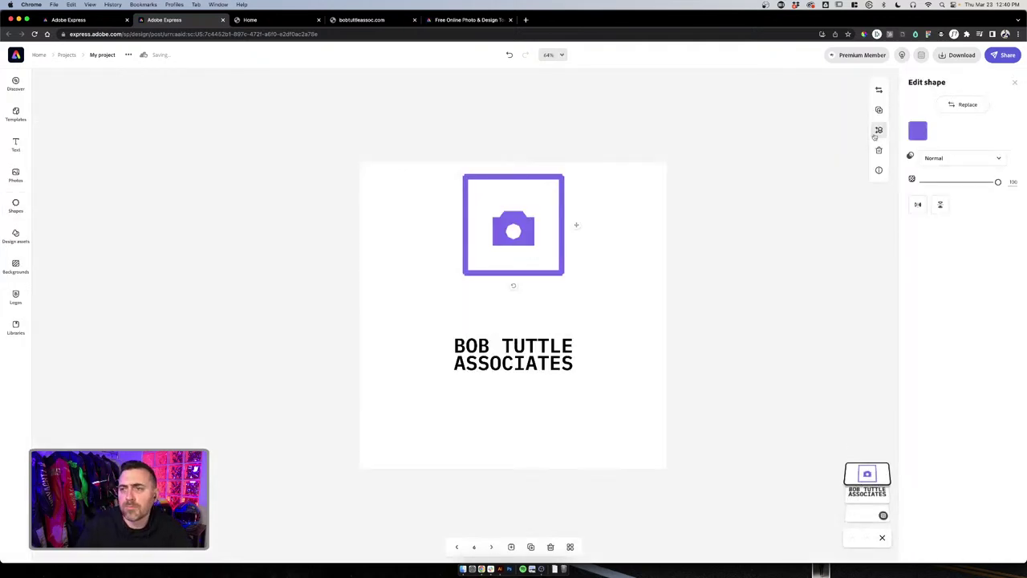
pyautogui.click(918, 130)
pyautogui.click(927, 202)
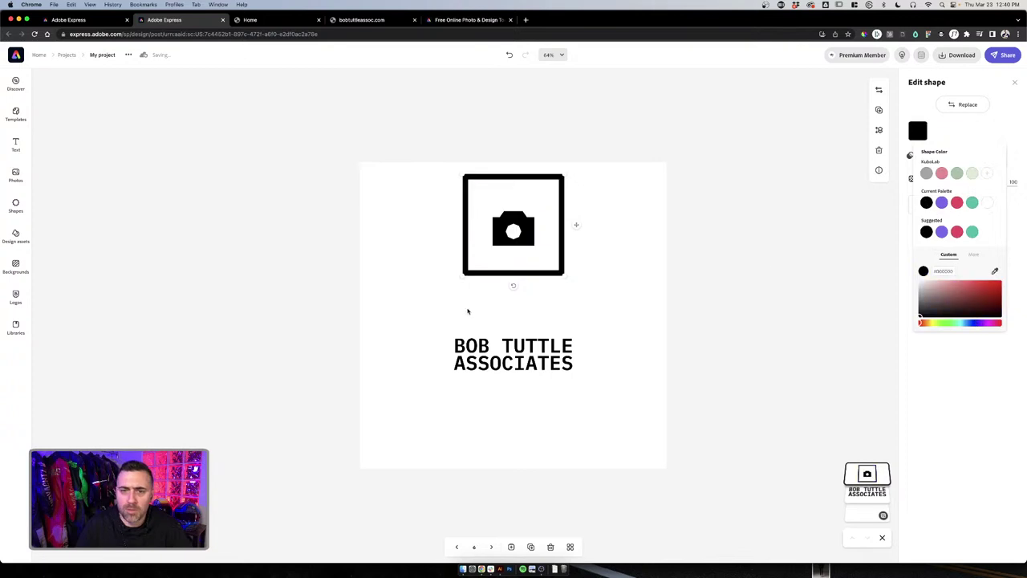
pyautogui.click(578, 289)
pyautogui.moveTo(520, 243); pyautogui.dragTo(516, 298)
pyautogui.click(562, 241)
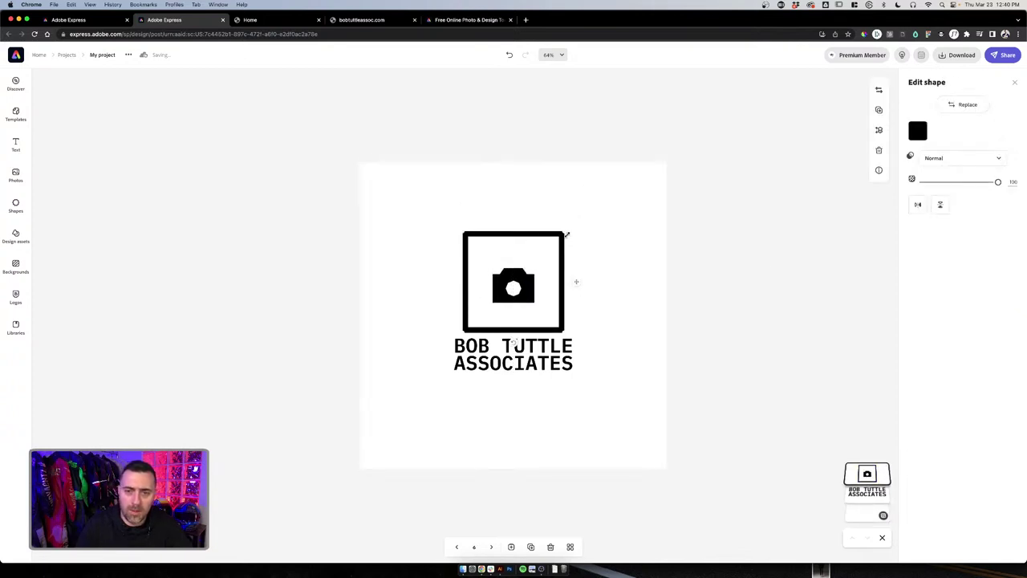
pyautogui.moveTo(565, 232); pyautogui.dragTo(572, 223)
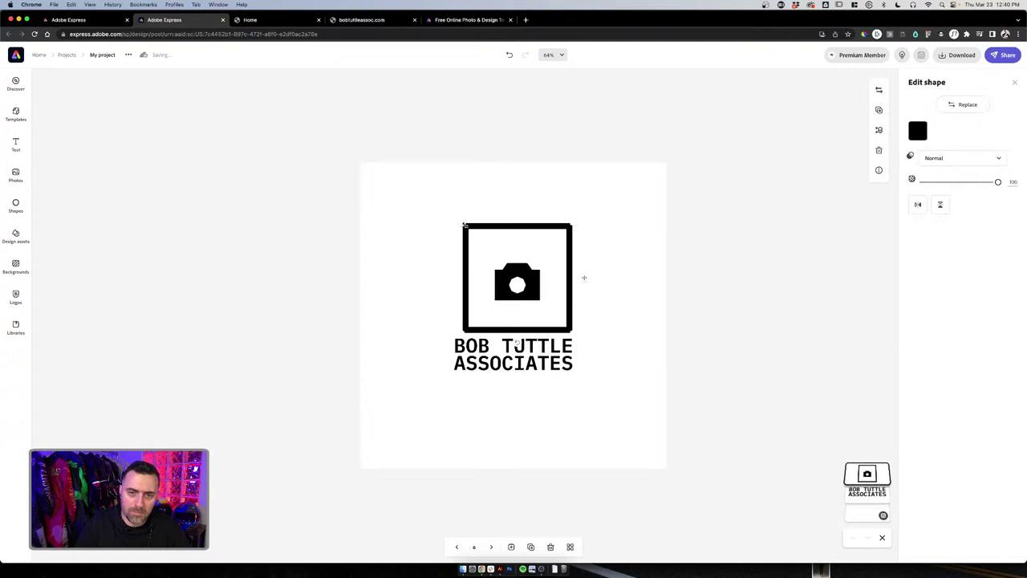
pyautogui.moveTo(465, 225); pyautogui.dragTo(452, 217)
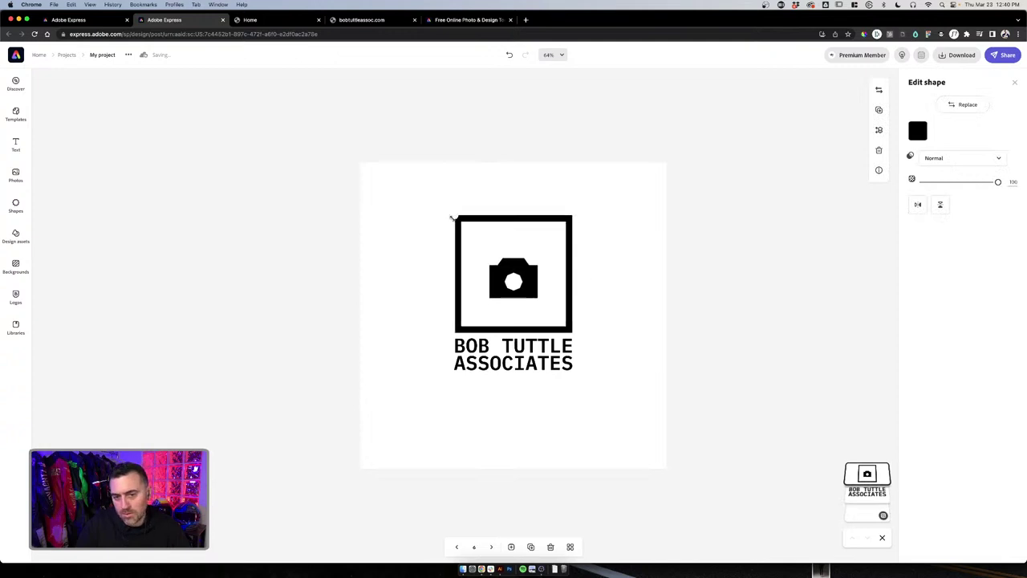
pyautogui.click(567, 255)
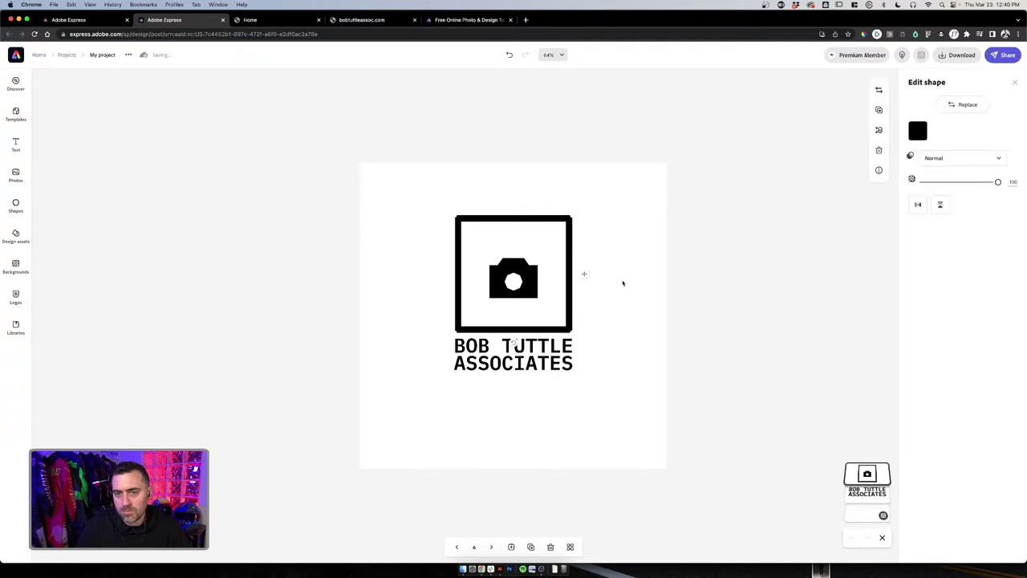
pyautogui.click(624, 349)
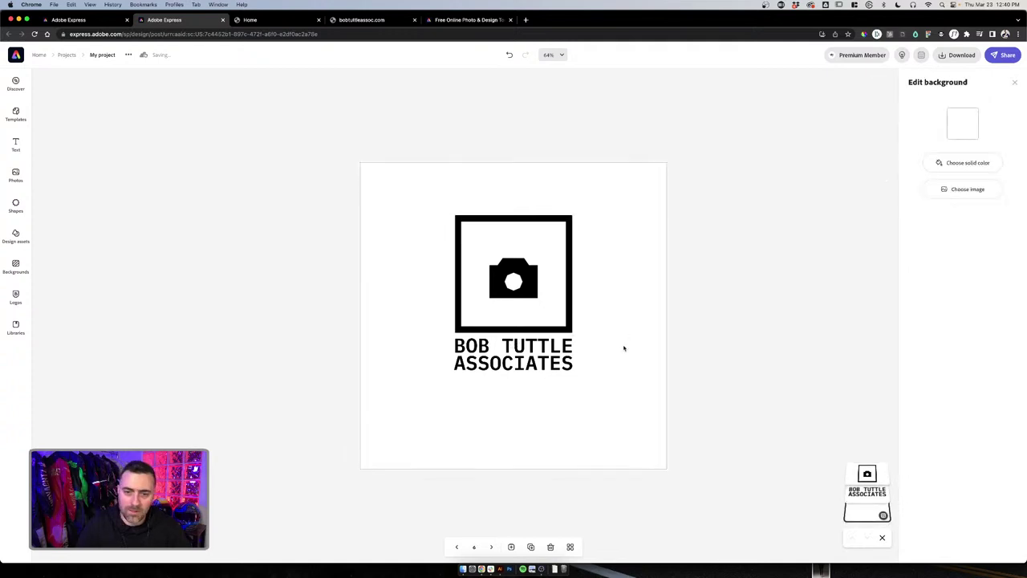
pyautogui.click(568, 368)
pyautogui.moveTo(581, 387); pyautogui.dragTo(506, 309)
pyautogui.click(552, 311)
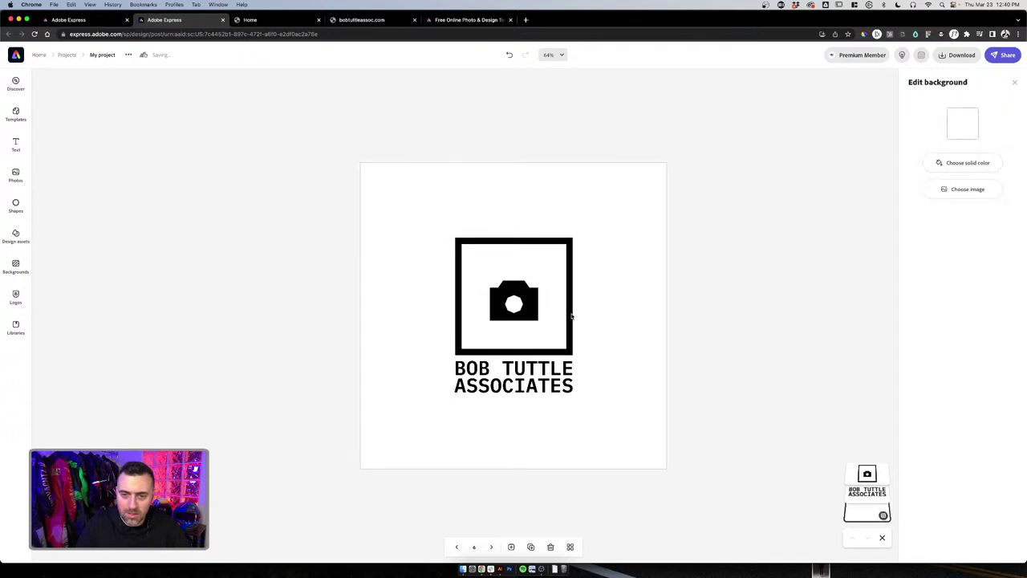
pyautogui.click(571, 314)
pyautogui.click(572, 314)
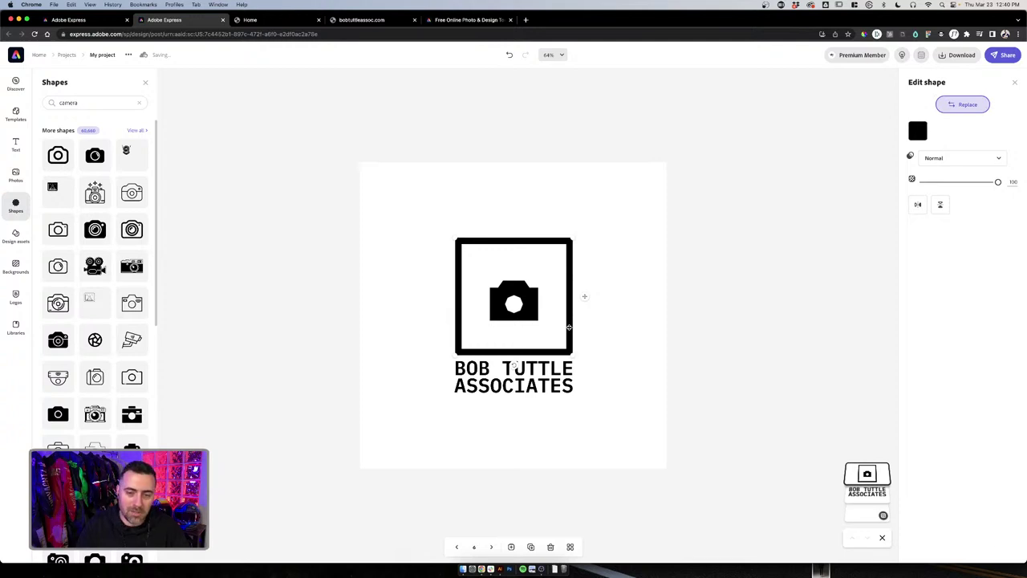
pyautogui.click(598, 340)
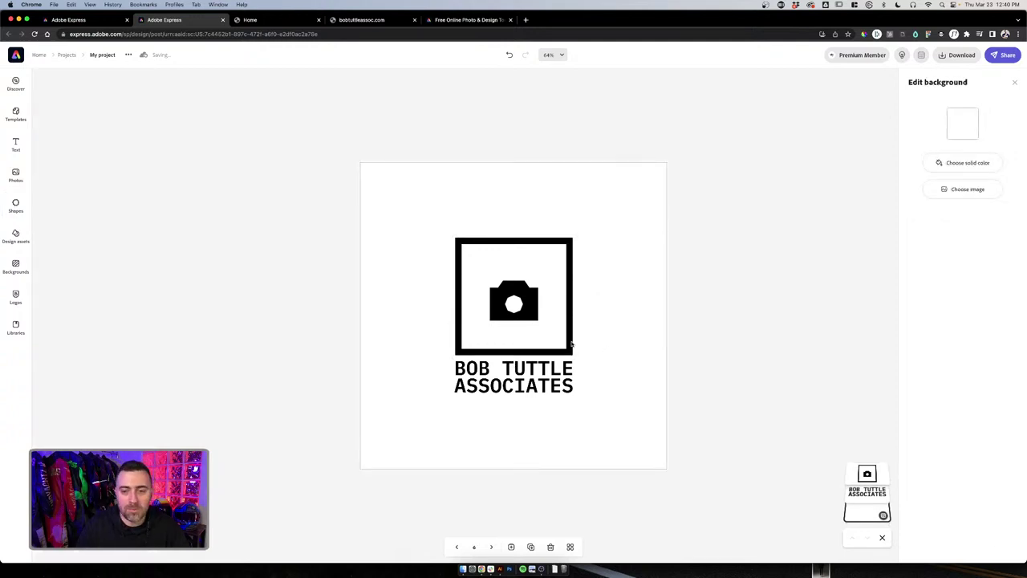
pyautogui.click(573, 344)
pyautogui.click(713, 323)
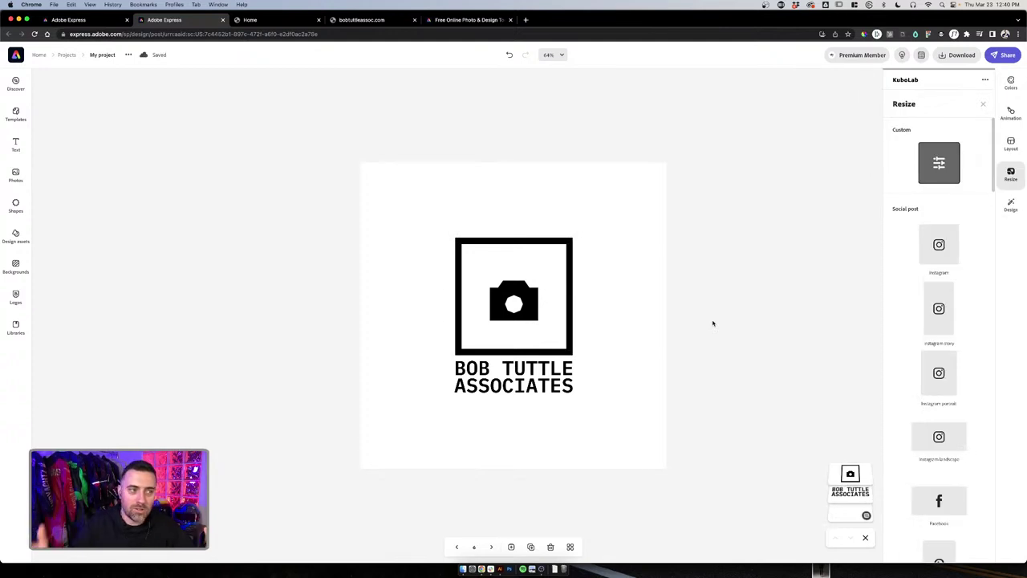
# Download the page as PDF and open My project (1).pdf in Illustrator
pyautogui.click(706, 327)
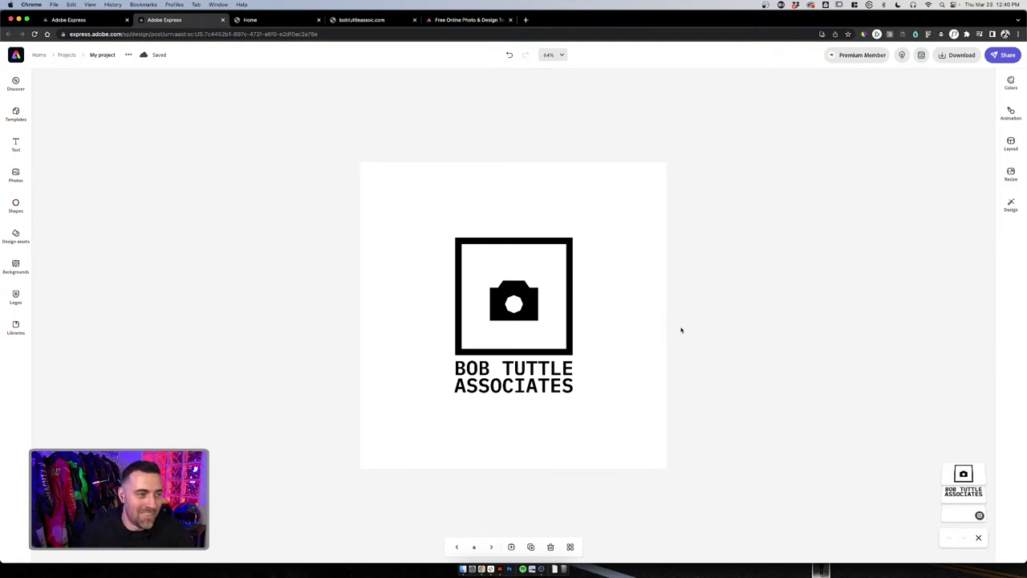
pyautogui.click(958, 54)
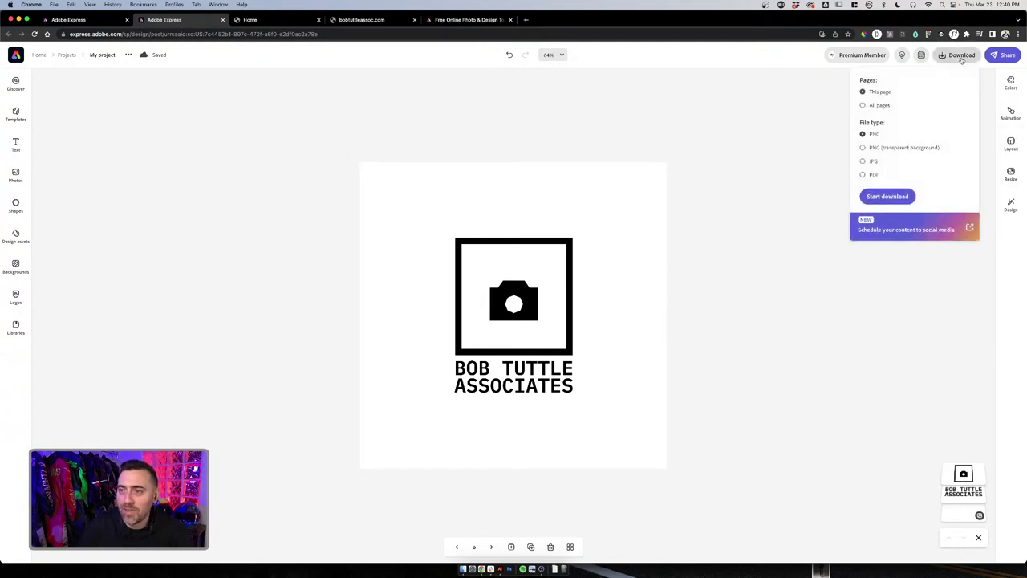
pyautogui.click(870, 174)
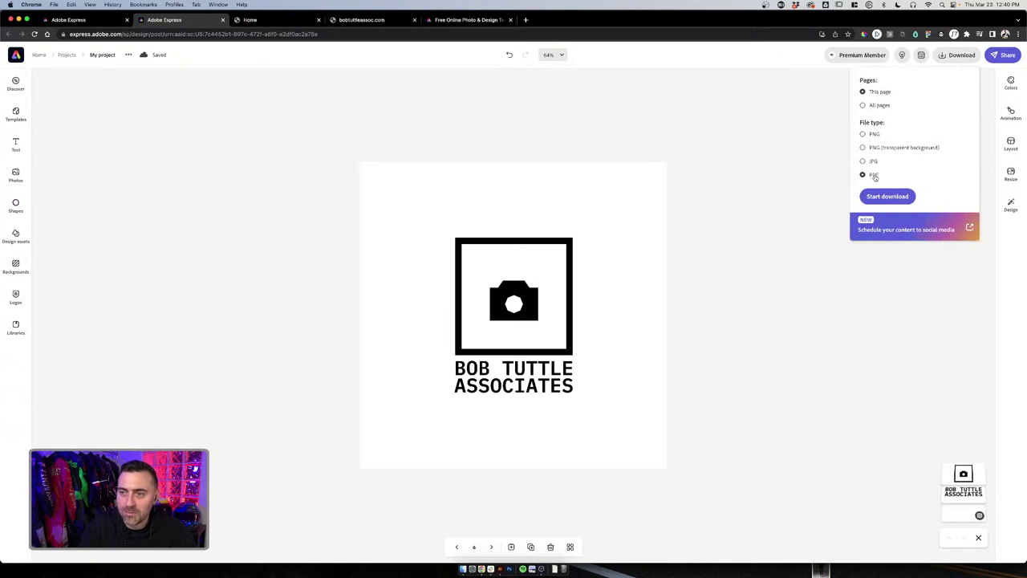
pyautogui.click(895, 198)
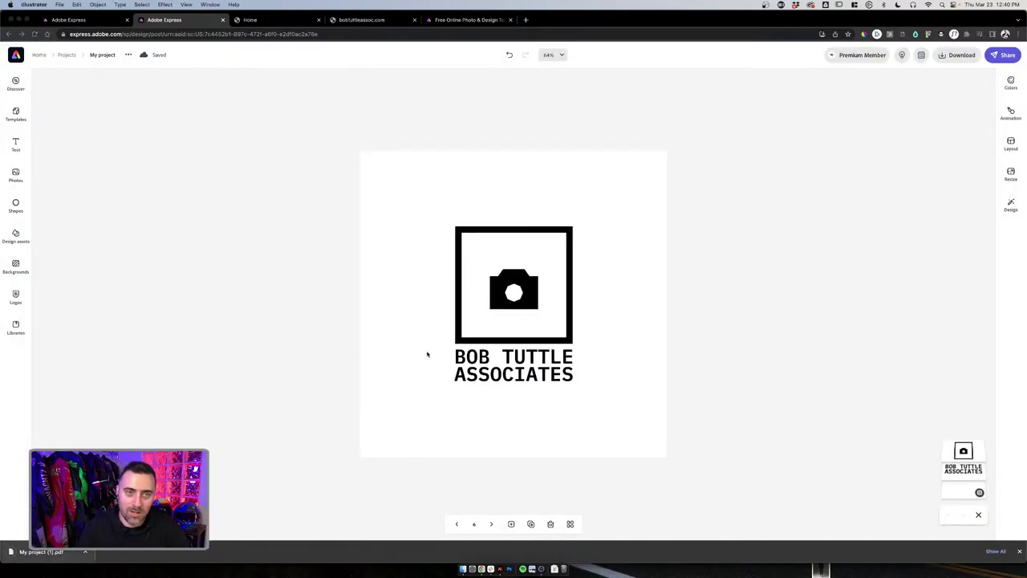
pyautogui.click(455, 363)
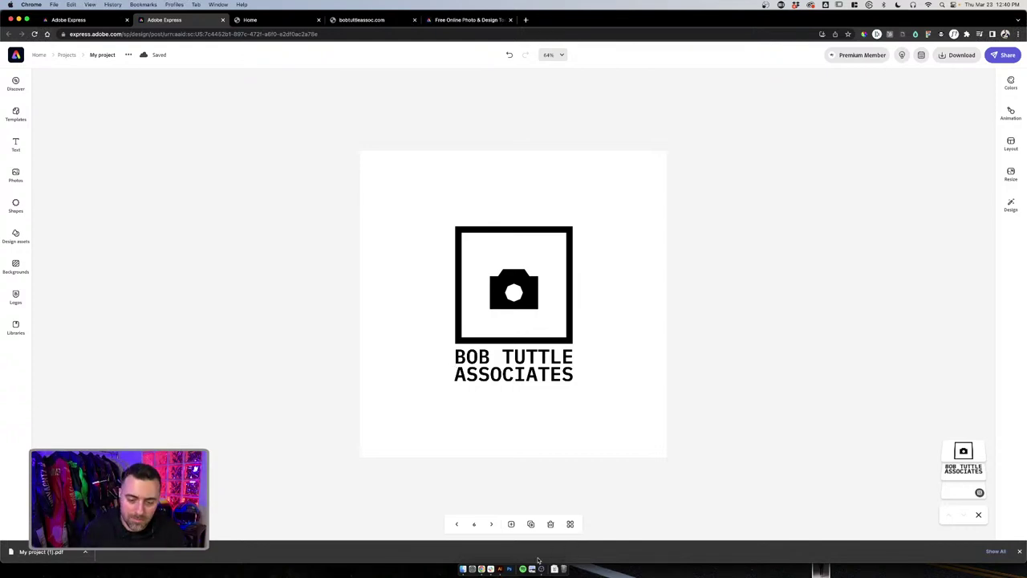
pyautogui.click(499, 568)
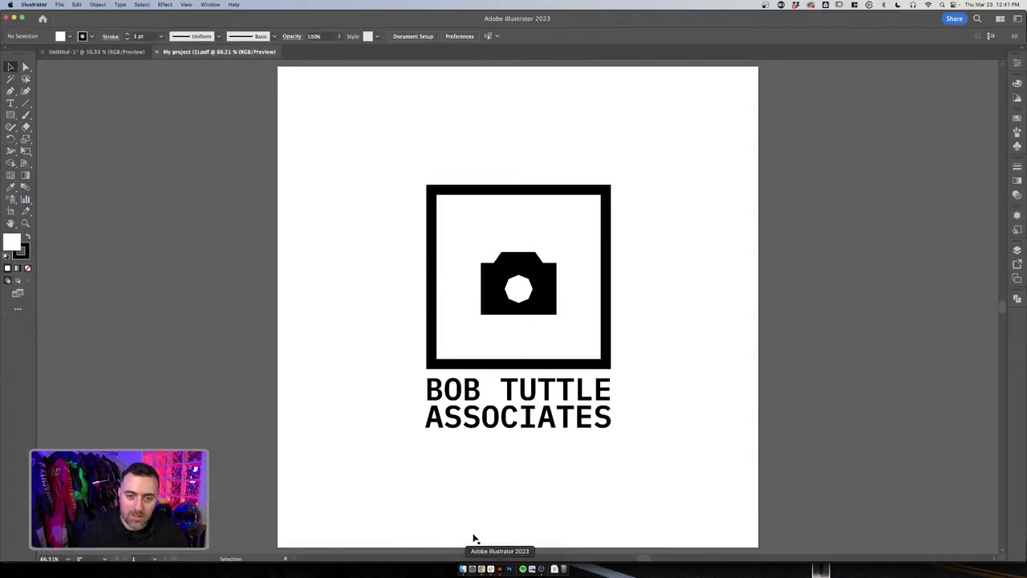
# Isolate the frame and enlarge its inner square to 429.55 px, thinning the border
pyautogui.click(436, 313)
pyautogui.doubleClick(439, 315)
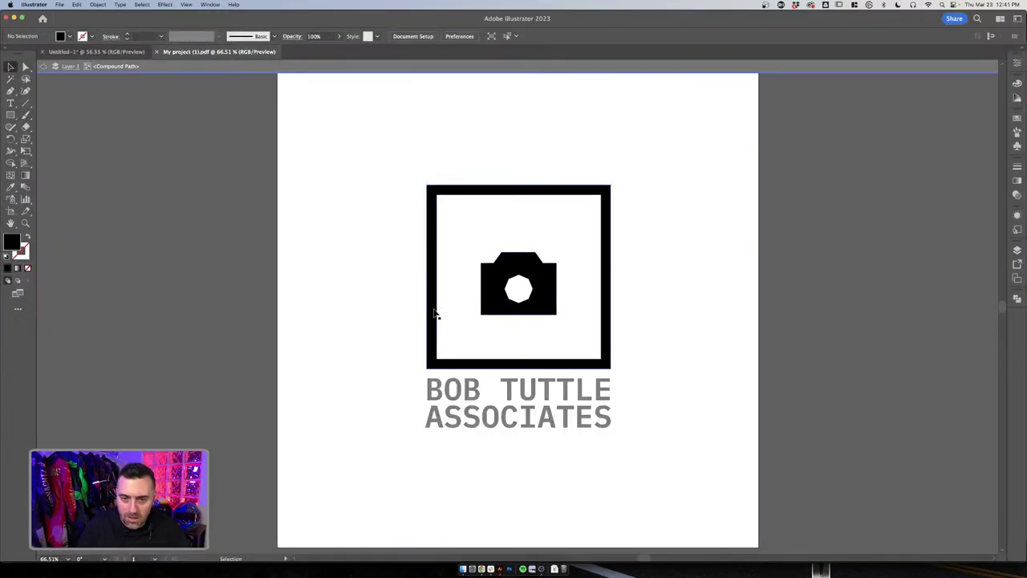
pyautogui.click(436, 331)
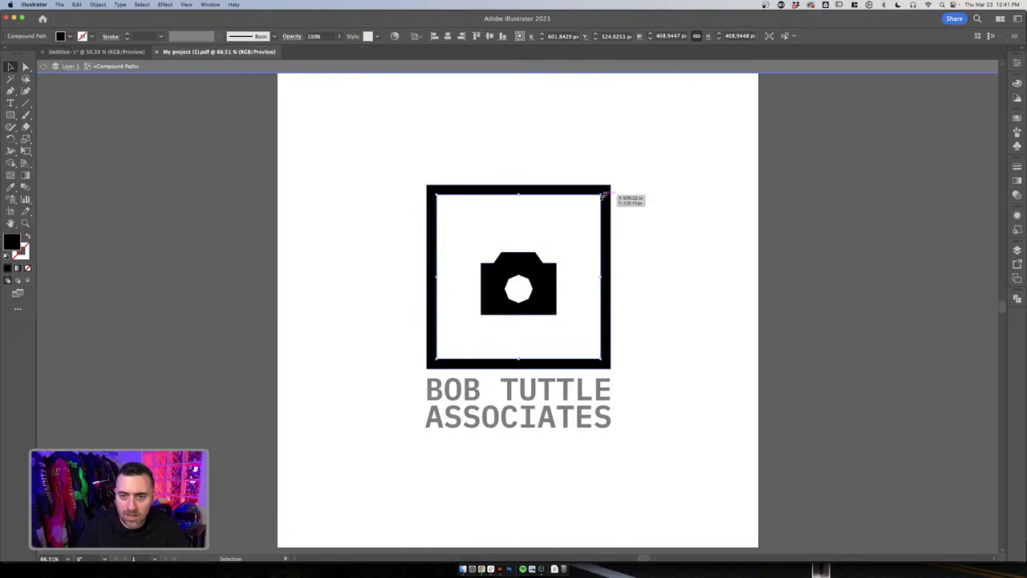
pyautogui.moveTo(603, 194); pyautogui.dragTo(609, 191)
# Draw a tiny 9.96 px square over the top-left corner of the B in BOB
pyautogui.doubleClick(642, 206)
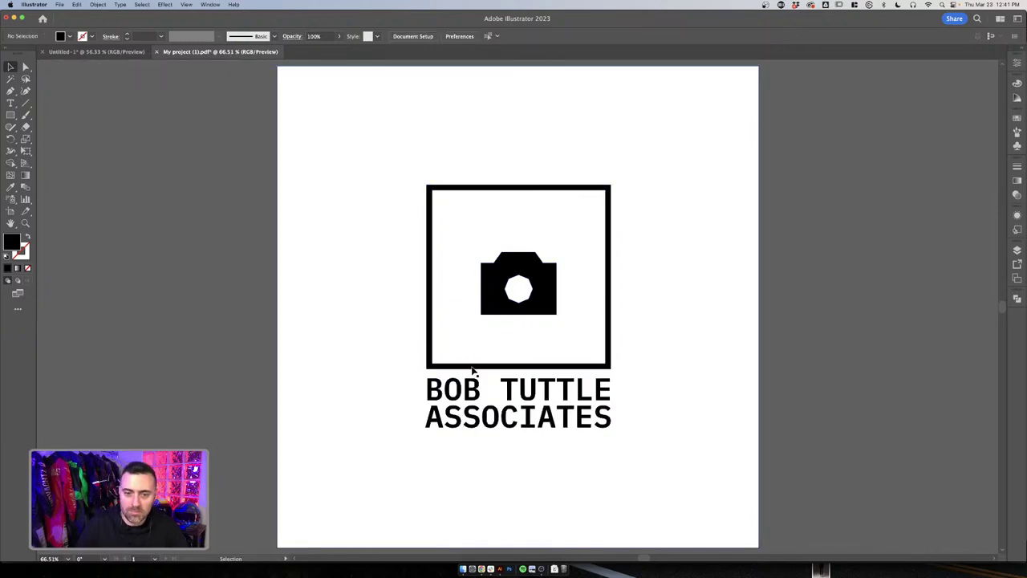
pyautogui.click(450, 387)
pyautogui.scroll(5, 437, 375)
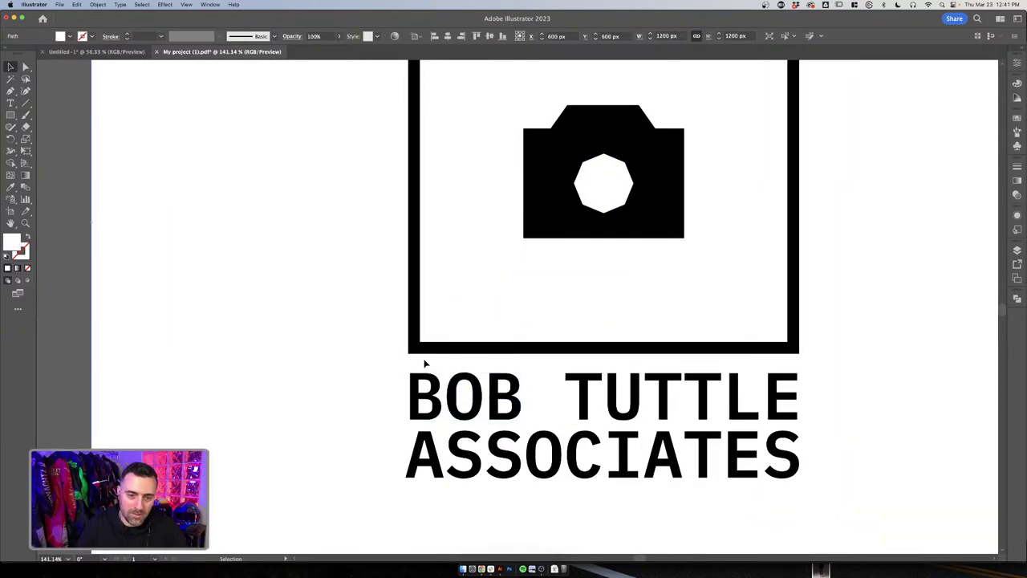
pyautogui.press('m')
pyautogui.scroll(5, 418, 384)
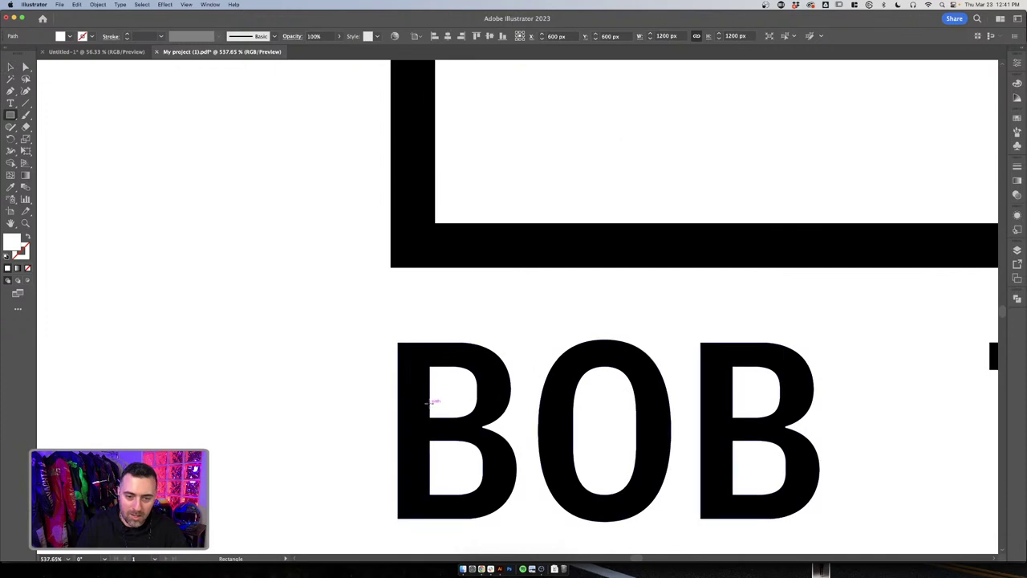
pyautogui.moveTo(431, 400); pyautogui.dragTo(398, 377)
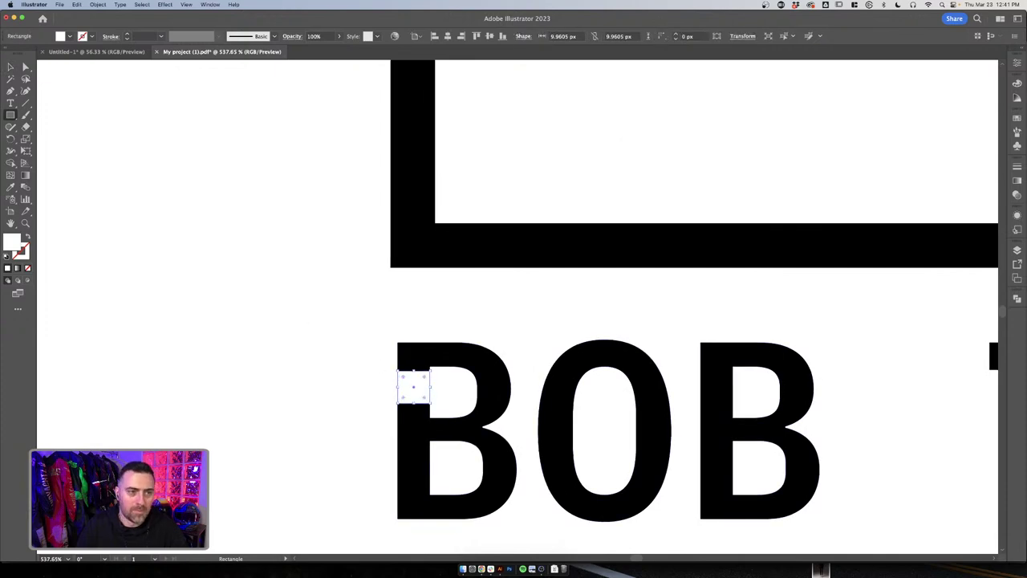
# Fill the small square with magenta, hex FF00FF
pyautogui.doubleClick(11, 243)
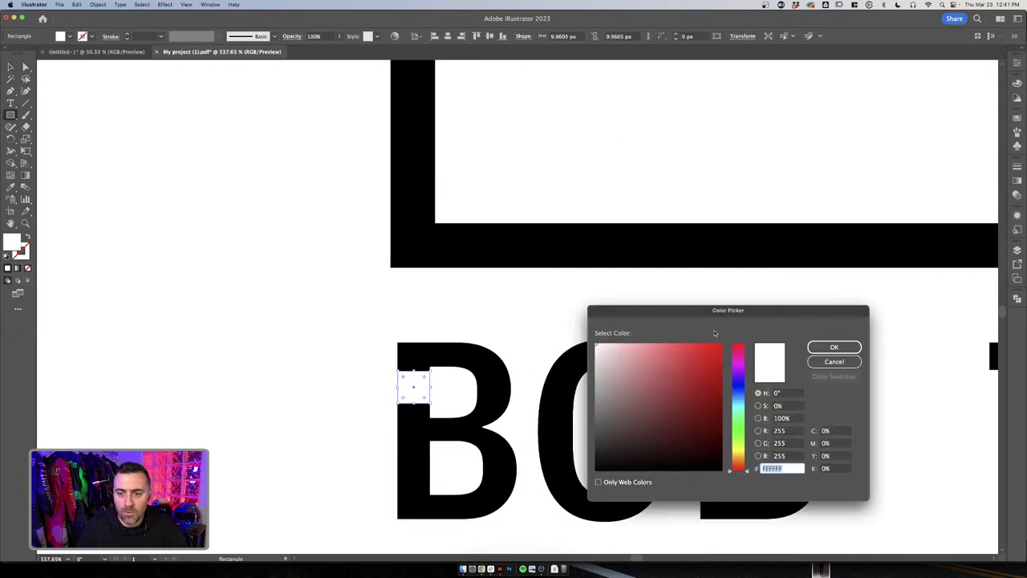
pyautogui.write('FF00FF')
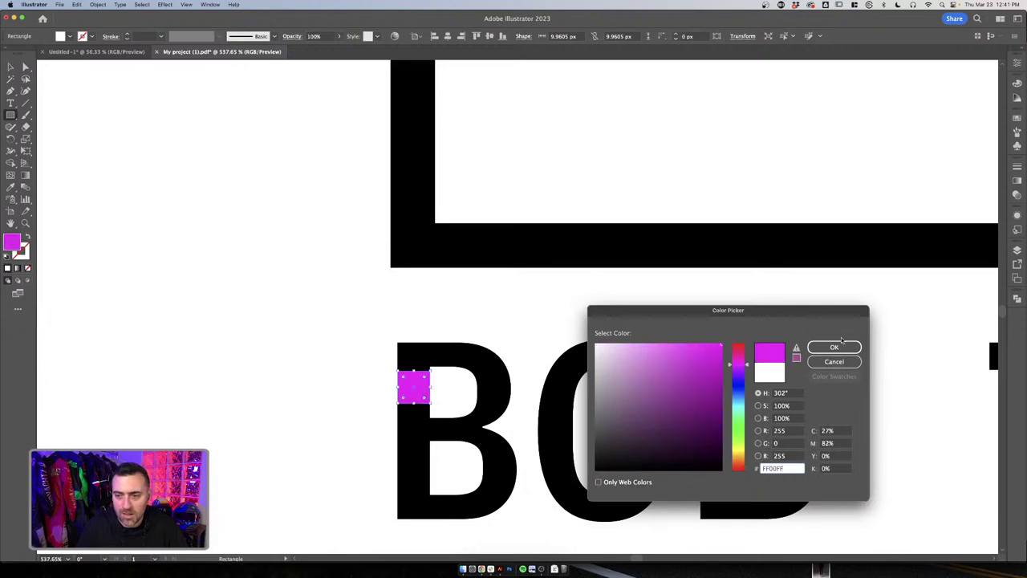
pyautogui.click(838, 346)
pyautogui.click(538, 277)
pyautogui.click(489, 301)
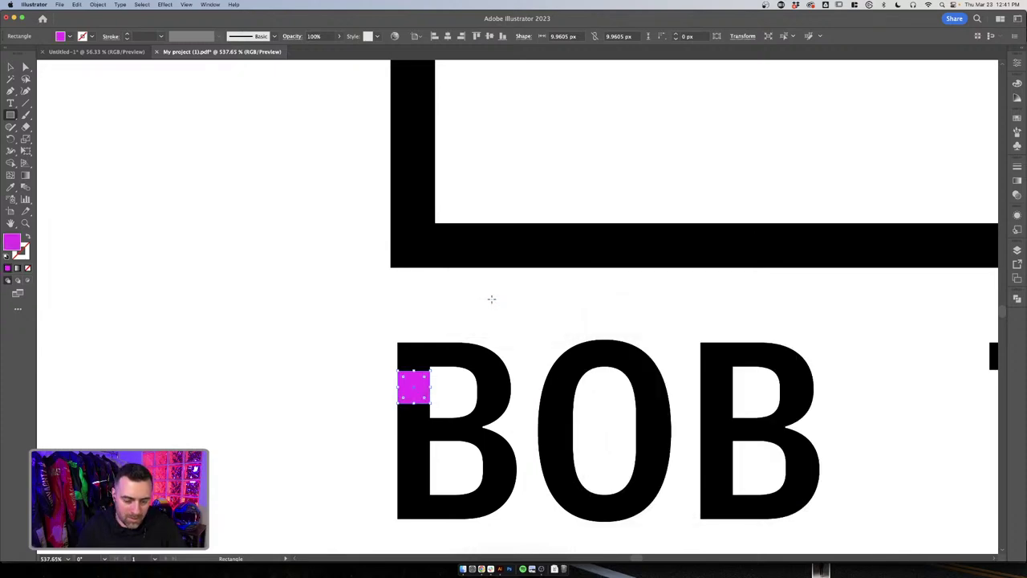
# Move the magenta square into the frame's inner bottom-left corner
pyautogui.press('v')
pyautogui.click(414, 380)
pyautogui.scroll(-3, 416, 382)
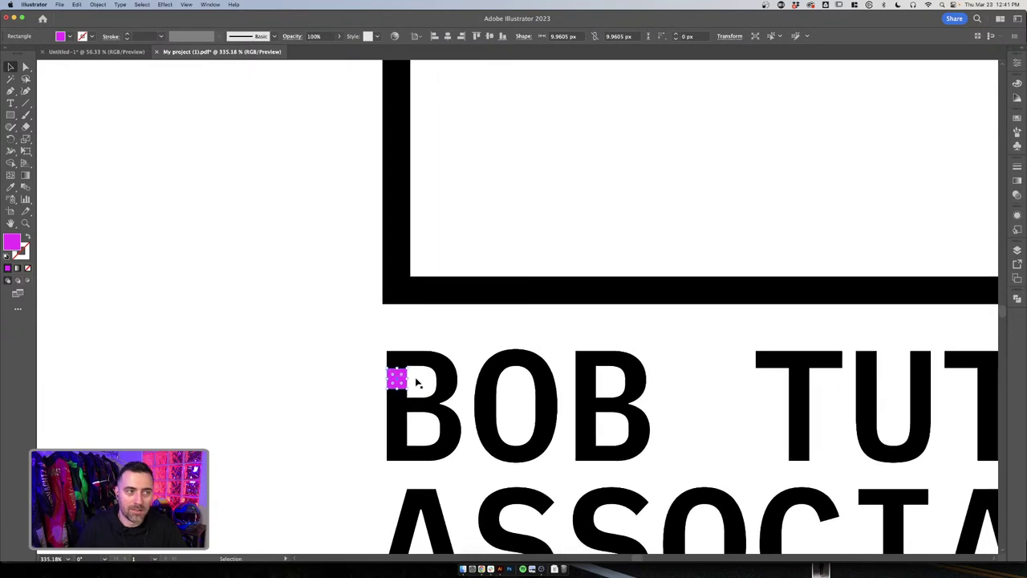
pyautogui.click(417, 383)
pyautogui.click(396, 378)
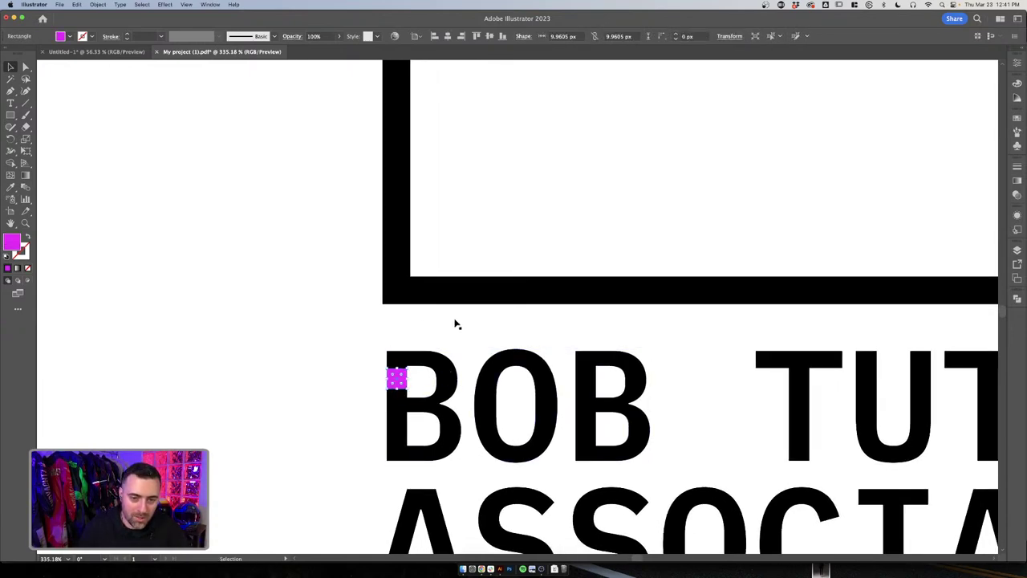
pyautogui.click(425, 345)
pyautogui.moveTo(395, 381); pyautogui.dragTo(394, 299)
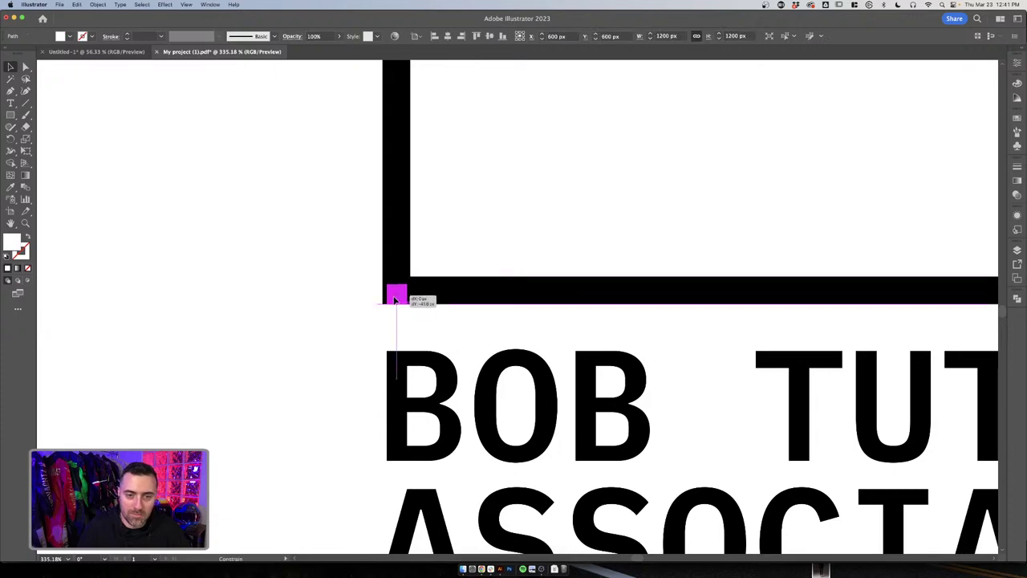
# Shrink the frame's path from its top-right corner inside isolation mode
pyautogui.click(482, 295)
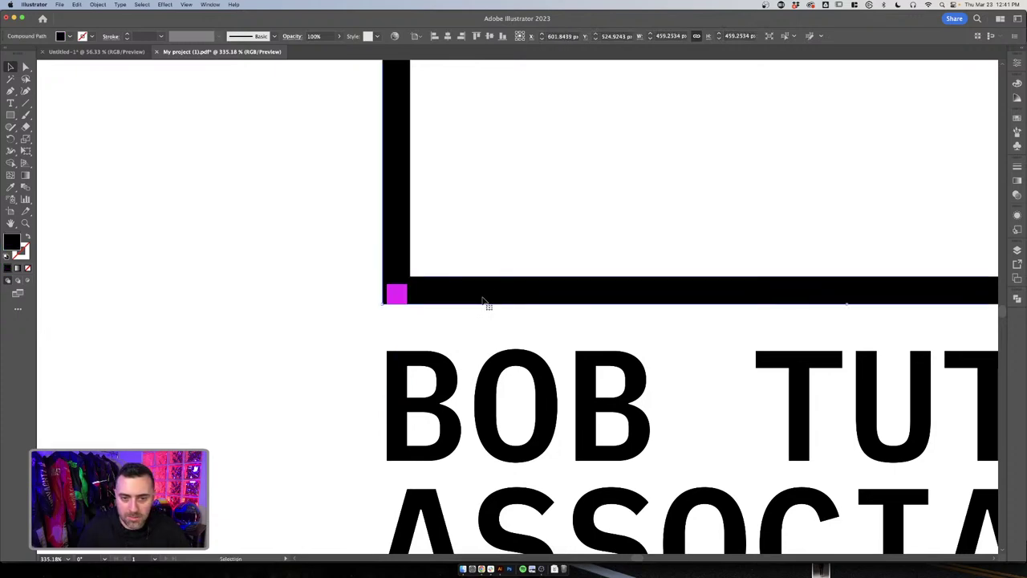
pyautogui.scroll(-5, 484, 301)
pyautogui.scroll(3, 484, 304)
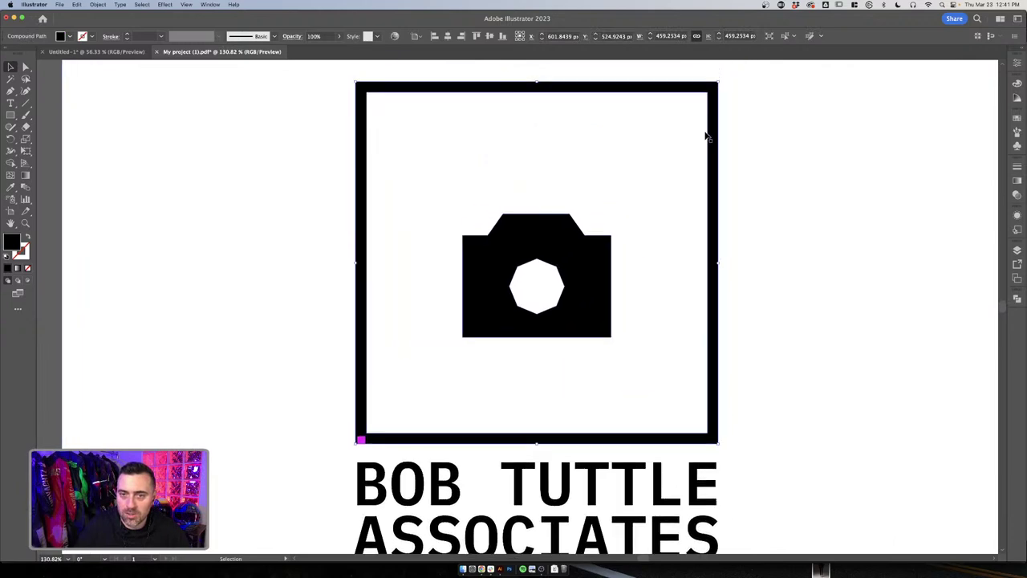
pyautogui.scroll(-2, 707, 133)
pyautogui.doubleClick(711, 124)
pyautogui.click(711, 124)
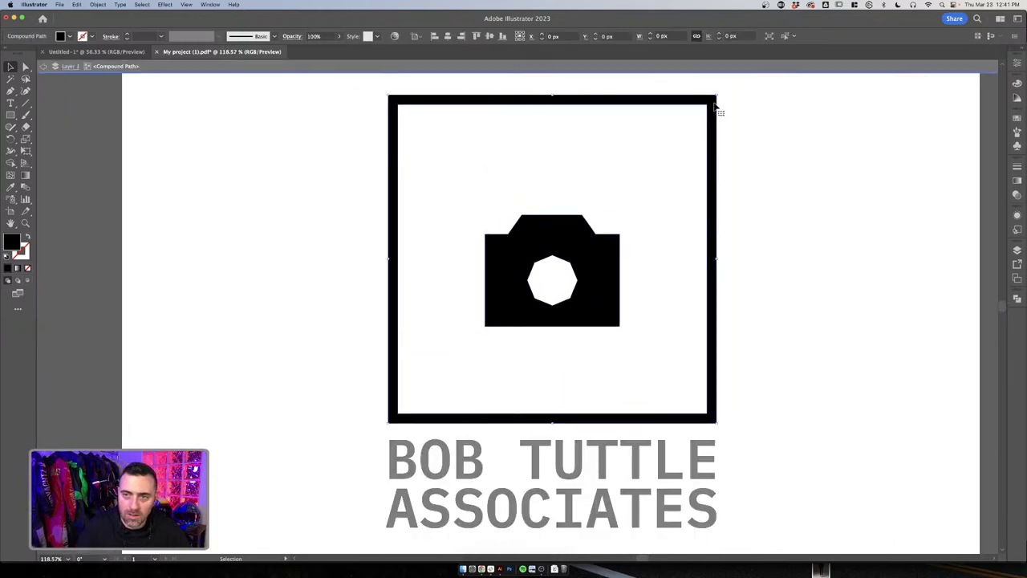
pyautogui.moveTo(717, 95); pyautogui.dragTo(717, 95)
pyautogui.doubleClick(694, 278)
pyautogui.click(711, 256)
# Snap the frame's bottom-left corner to the magenta square so the border matches its width
pyautogui.scroll(5, 671, 206)
pyautogui.scroll(-3, 635, 268)
pyautogui.scroll(-3, 635, 264)
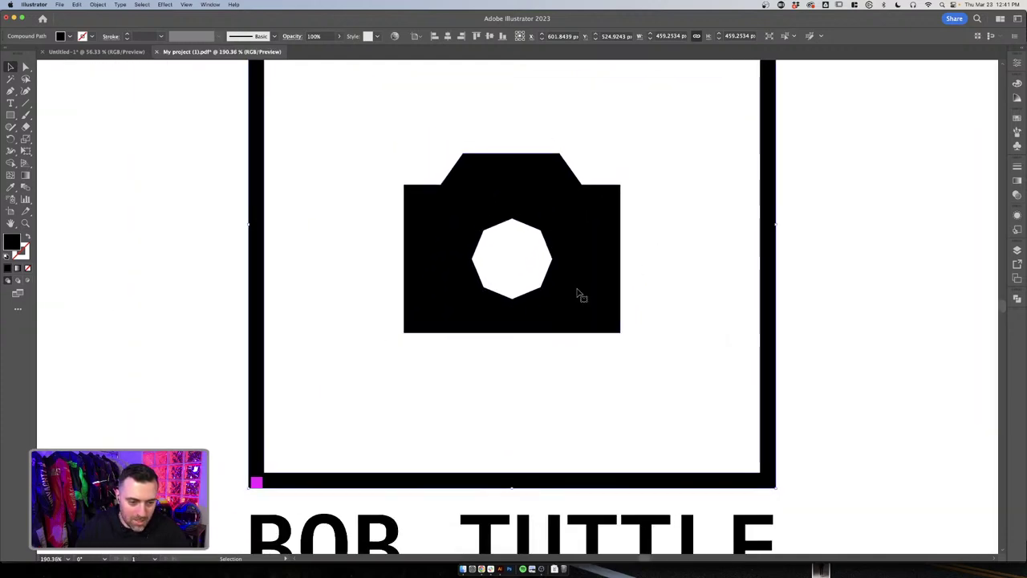
pyautogui.scroll(-3, 514, 338)
pyautogui.scroll(8, 291, 415)
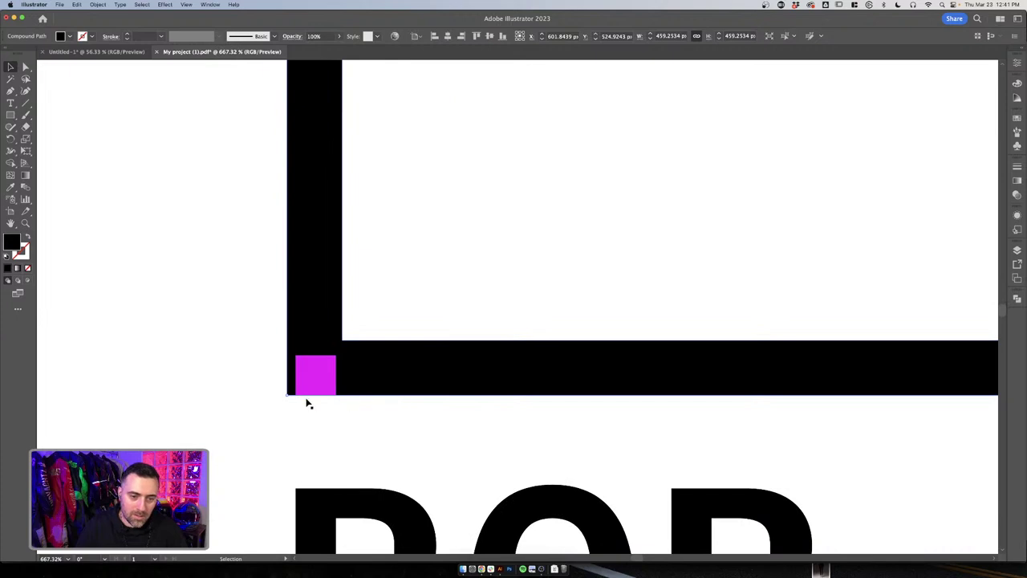
pyautogui.moveTo(291, 396); pyautogui.dragTo(332, 350)
pyautogui.doubleClick(355, 335)
pyautogui.doubleClick(239, 299)
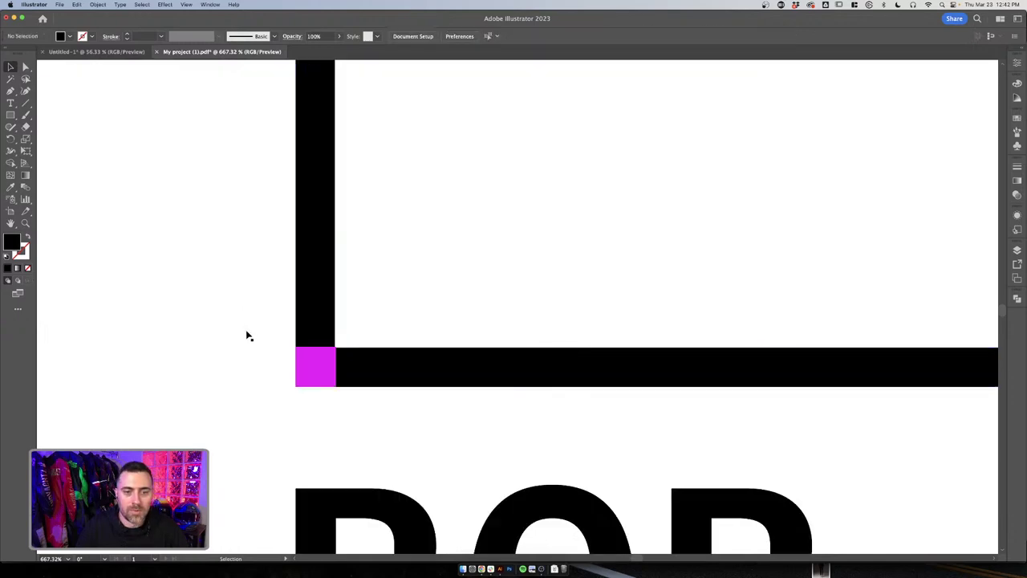
# Remove the fill from the magenta corner square
pyautogui.click(384, 369)
pyautogui.scroll(-3, 383, 369)
pyautogui.click(351, 369)
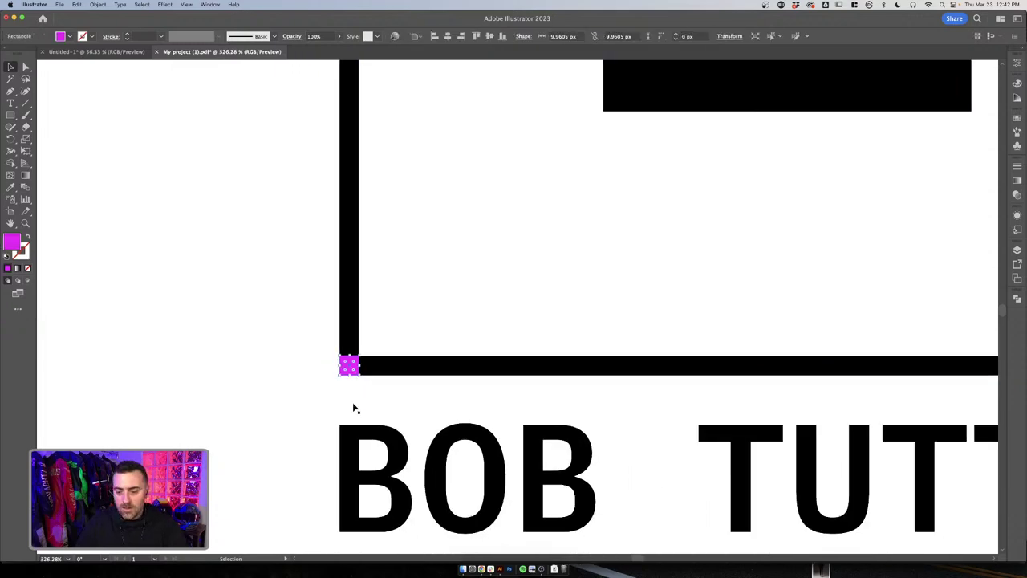
pyautogui.press('/')
pyautogui.click(354, 411)
# Move BOB so it sits level with TUTTLE
pyautogui.scroll(-2, 401, 412)
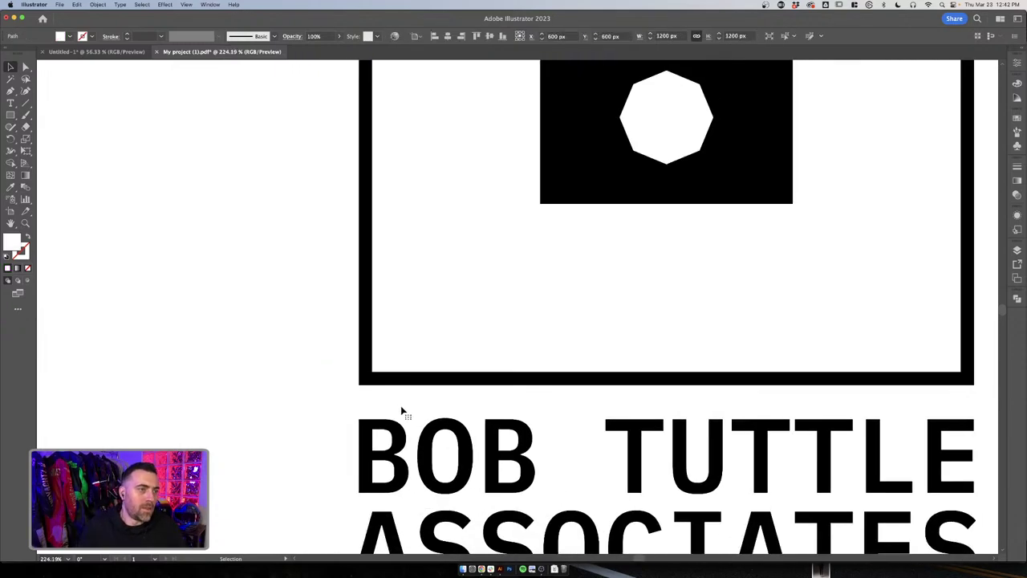
pyautogui.scroll(-1, 401, 412)
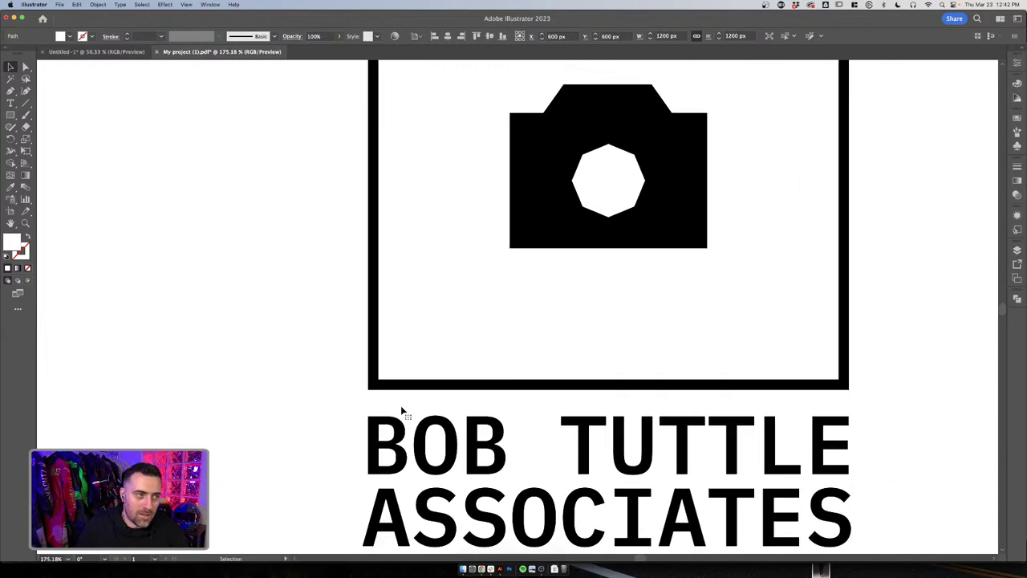
pyautogui.scroll(-2, 330, 388)
pyautogui.scroll(1, 330, 388)
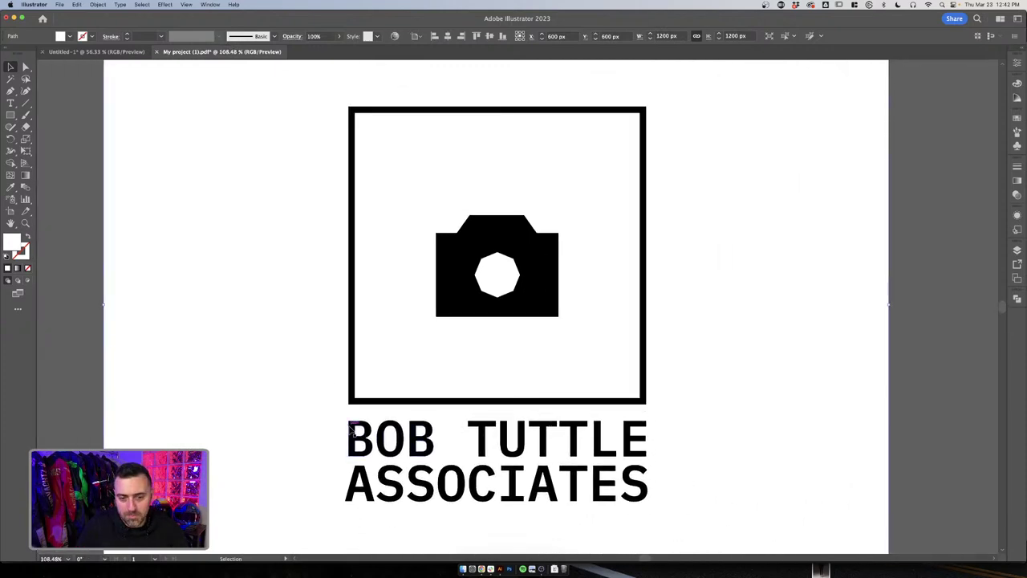
pyautogui.moveTo(351, 426)
pyautogui.mouseDown()
pyautogui.moveTo(356, 410)
pyautogui.moveTo(355, 432)
pyautogui.mouseUp()
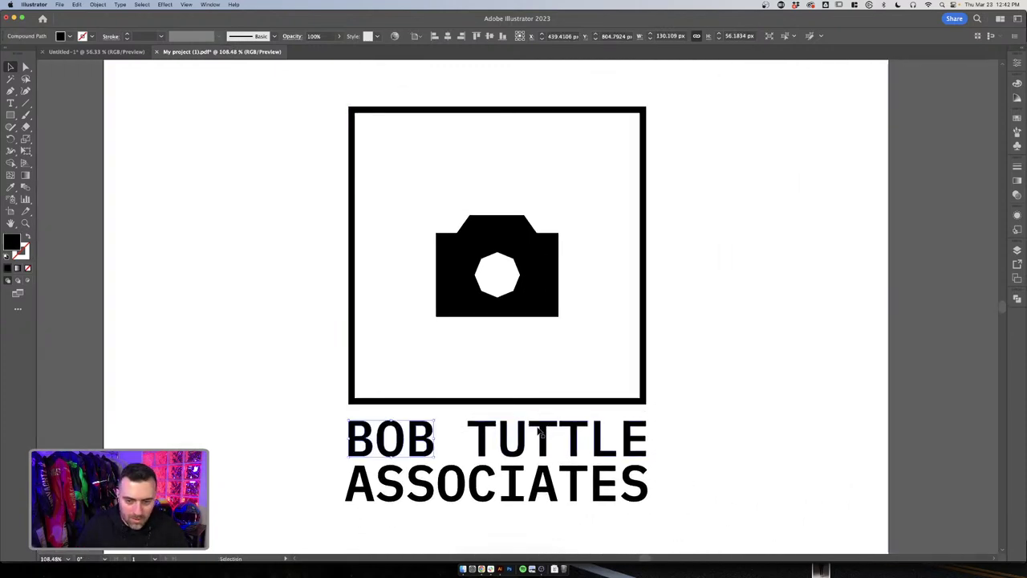
pyautogui.click(691, 424)
# Scale the camera inside the frame down slightly to about 182 px wide
pyautogui.doubleClick(532, 294)
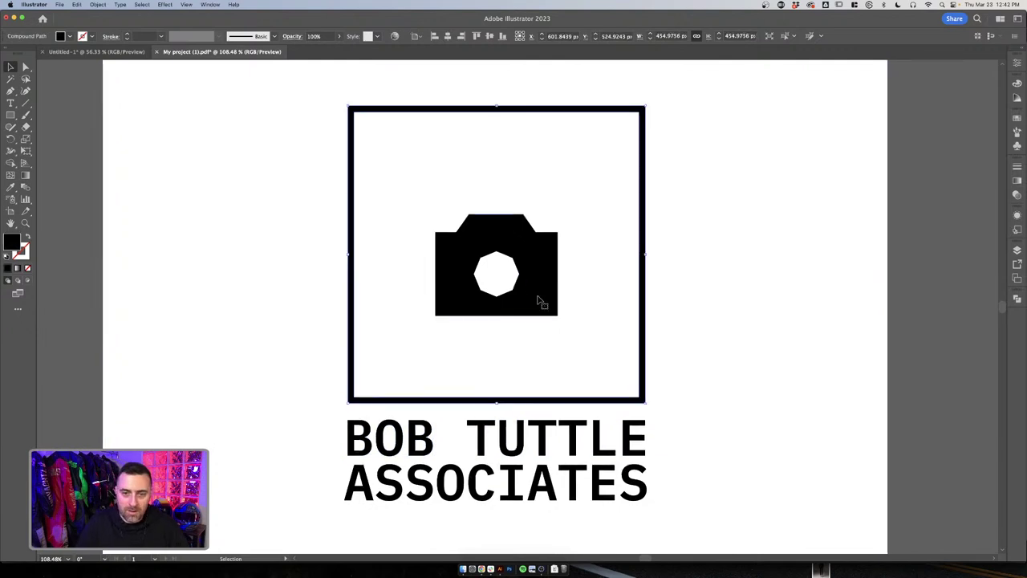
pyautogui.scroll(-2, 543, 296)
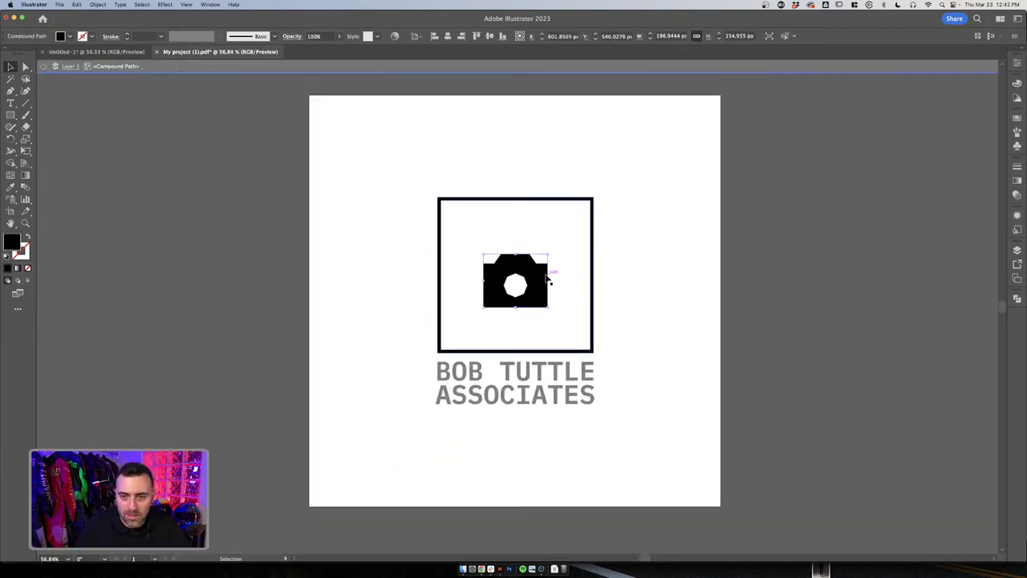
pyautogui.click(547, 271)
pyautogui.moveTo(548, 255); pyautogui.dragTo(568, 238)
pyautogui.press('super+z')
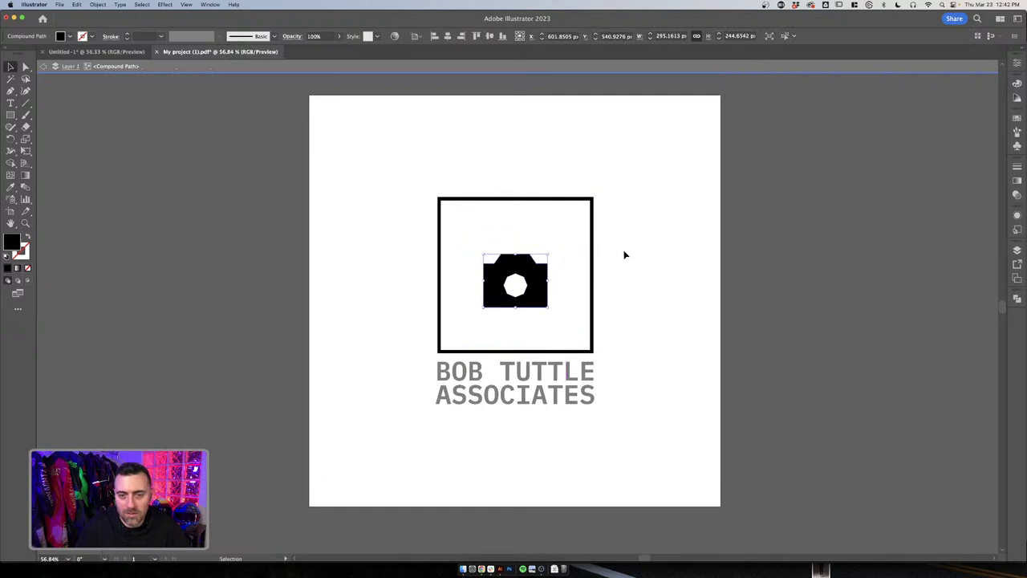
pyautogui.click(516, 282)
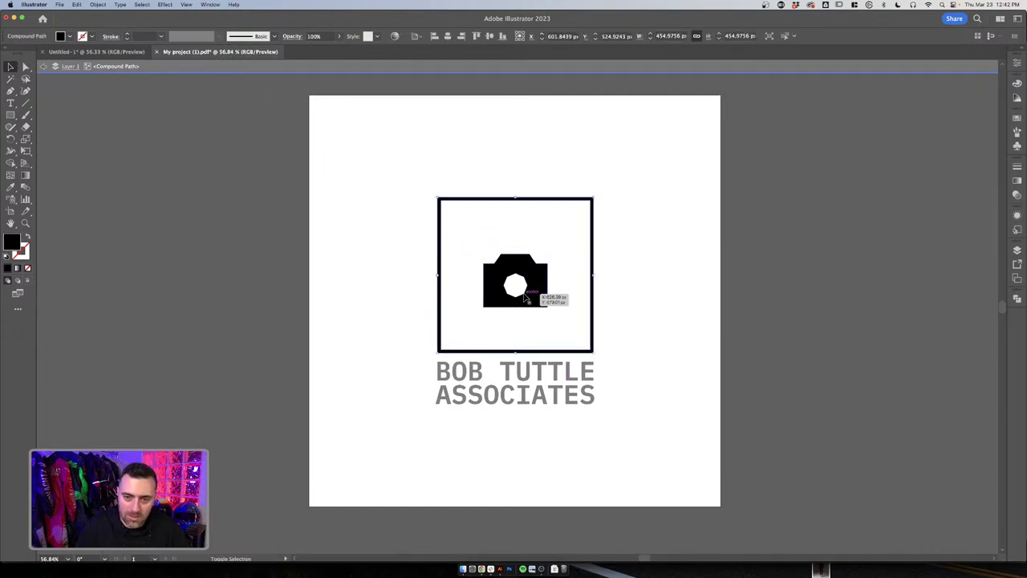
pyautogui.click(526, 290)
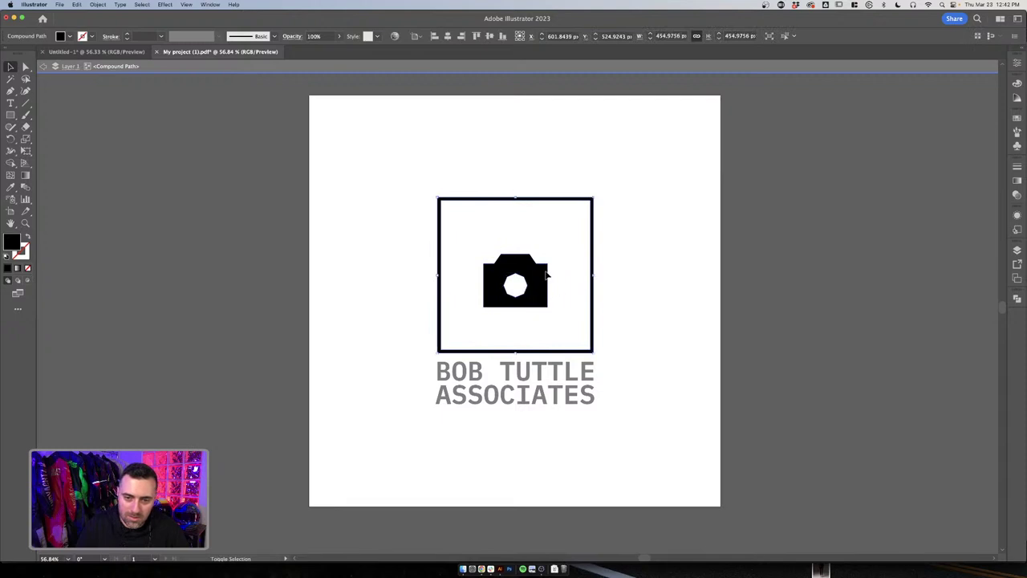
pyautogui.click(545, 269)
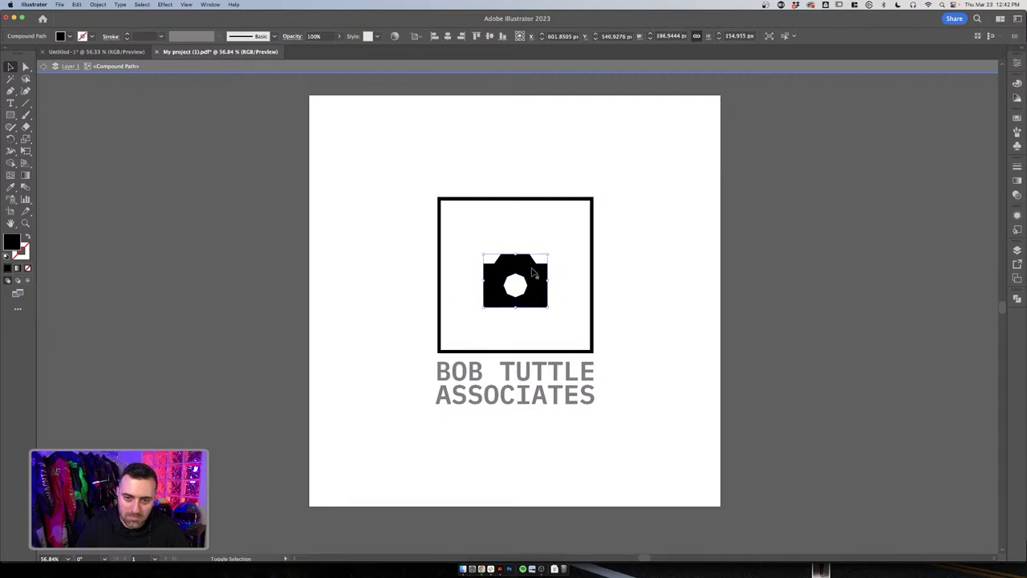
pyautogui.moveTo(549, 255); pyautogui.dragTo(562, 242)
pyautogui.scroll(-3, 642, 257)
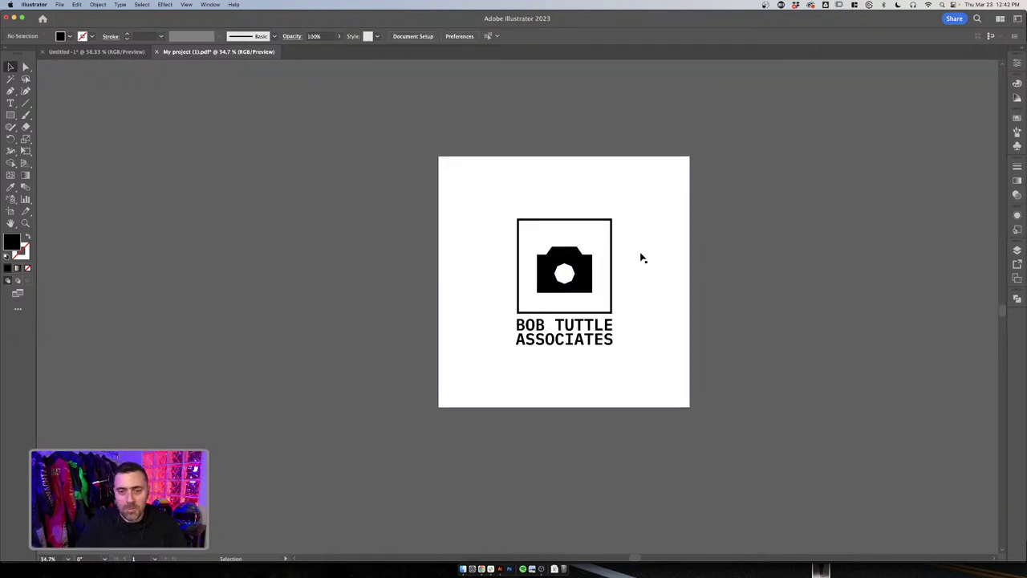
# Exit isolation and group the BOB TUTTLE ASSOCIATES lettering with Cmd+G
pyautogui.press('a')
pyautogui.press('v')
pyautogui.doubleClick(650, 370)
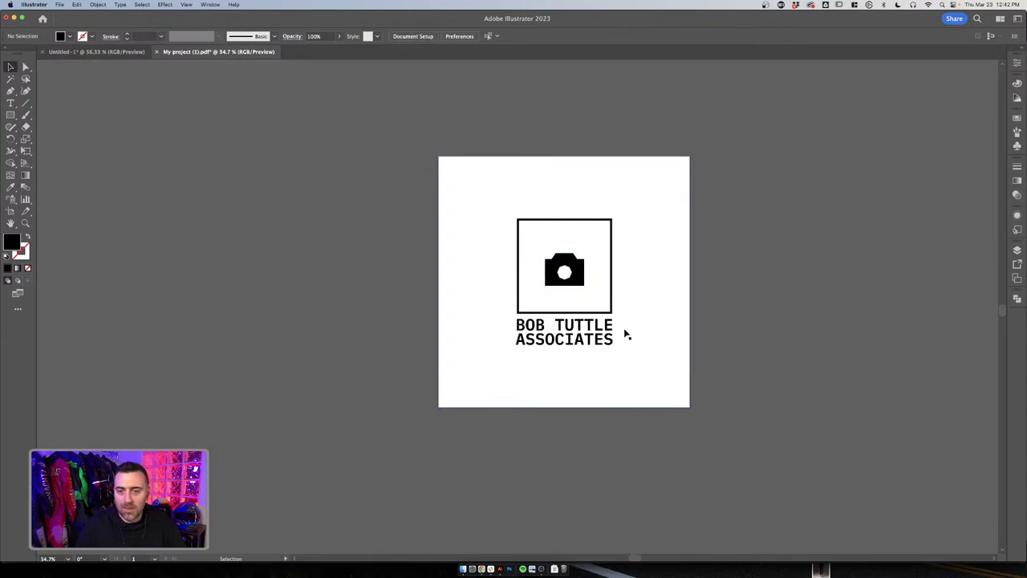
pyautogui.hscroll(2, 626, 334)
pyautogui.click(582, 336)
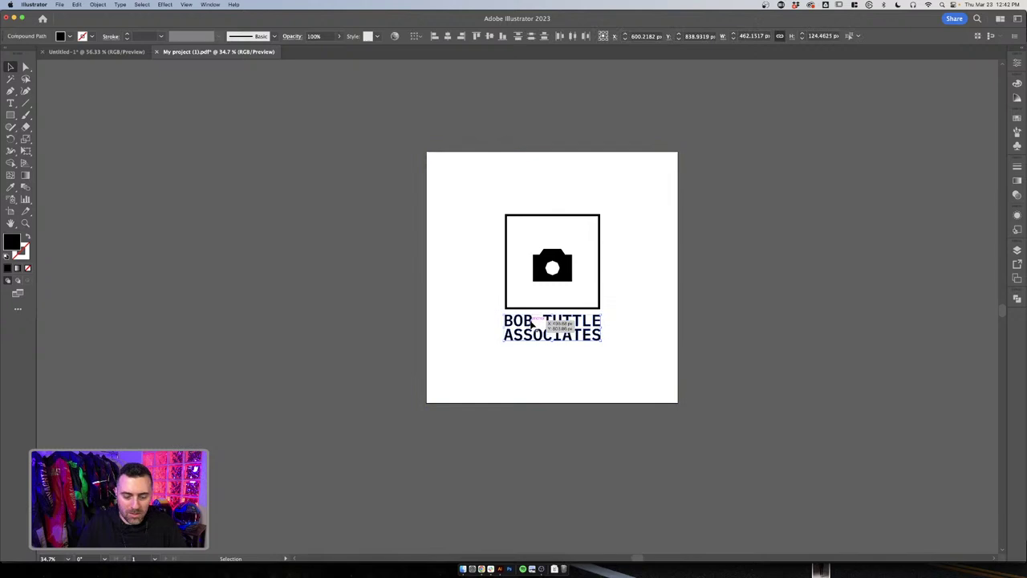
pyautogui.press('super+g')
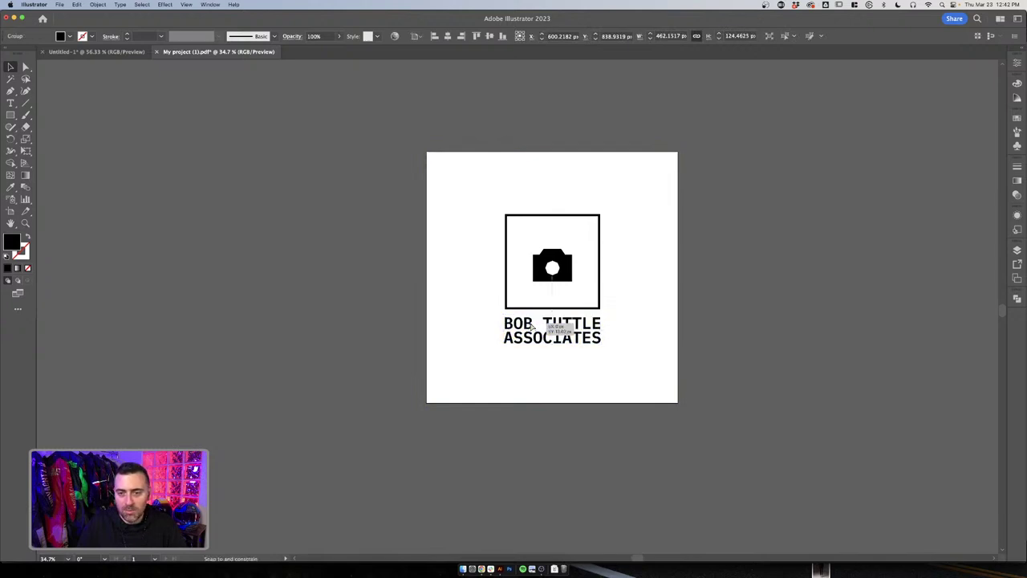
pyautogui.click(685, 338)
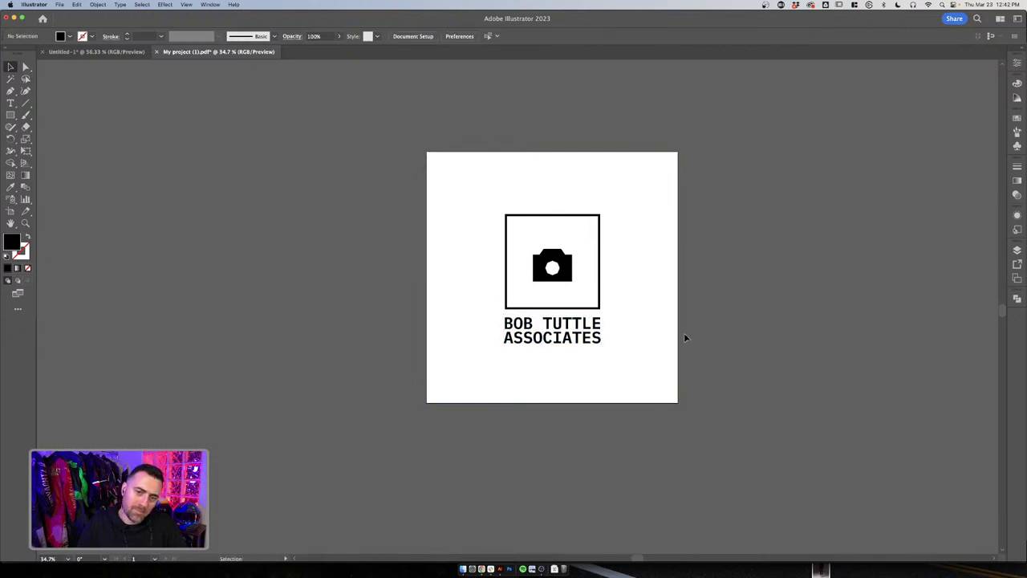
pyautogui.hscroll(3, 684, 338)
pyautogui.scroll(-1, 684, 338)
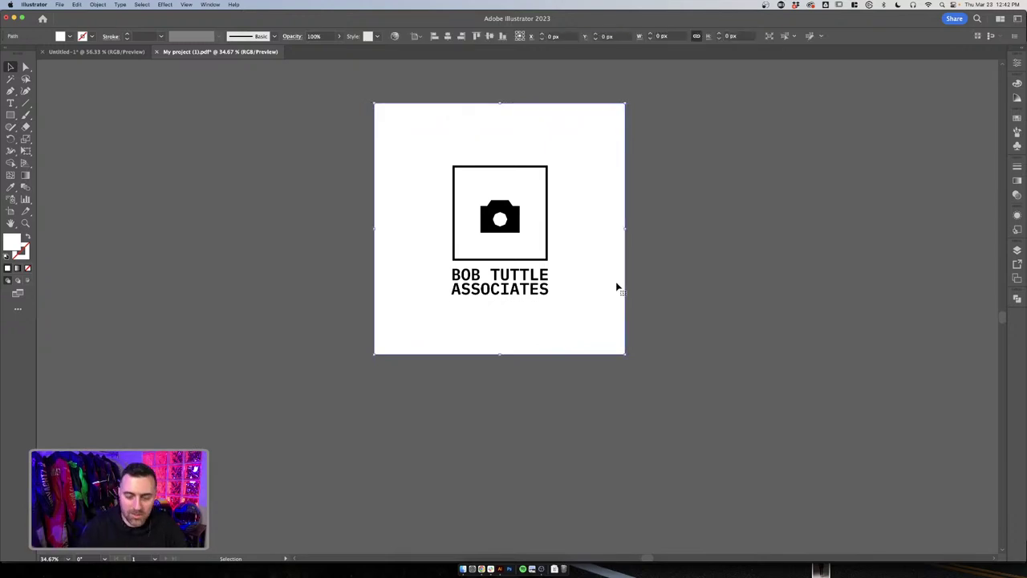
# Drag the artboard's corner inward to the logo's edges with the Artboard tool
pyautogui.hotkey('shift', 'o')
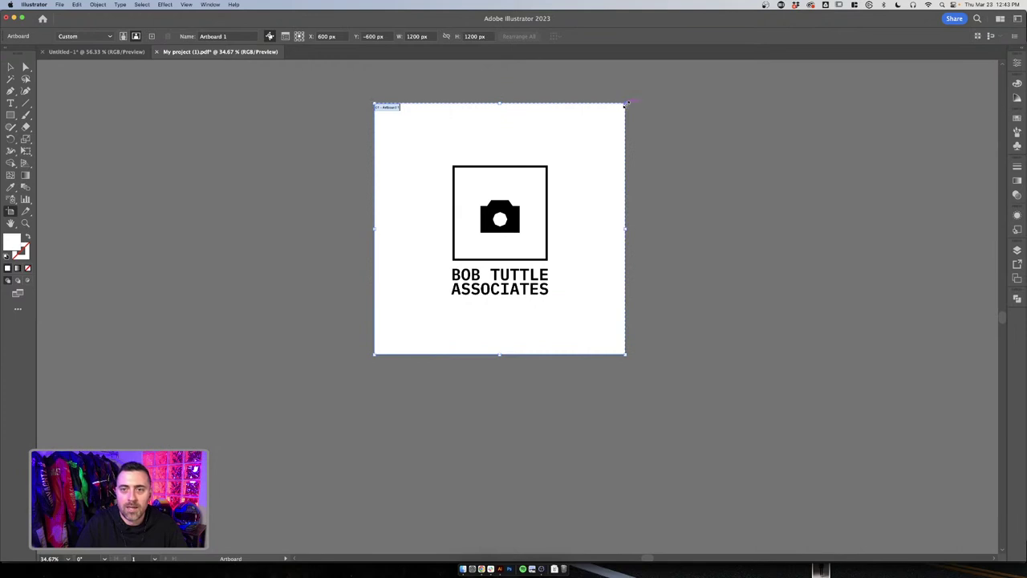
pyautogui.moveTo(625, 105); pyautogui.dragTo(553, 154)
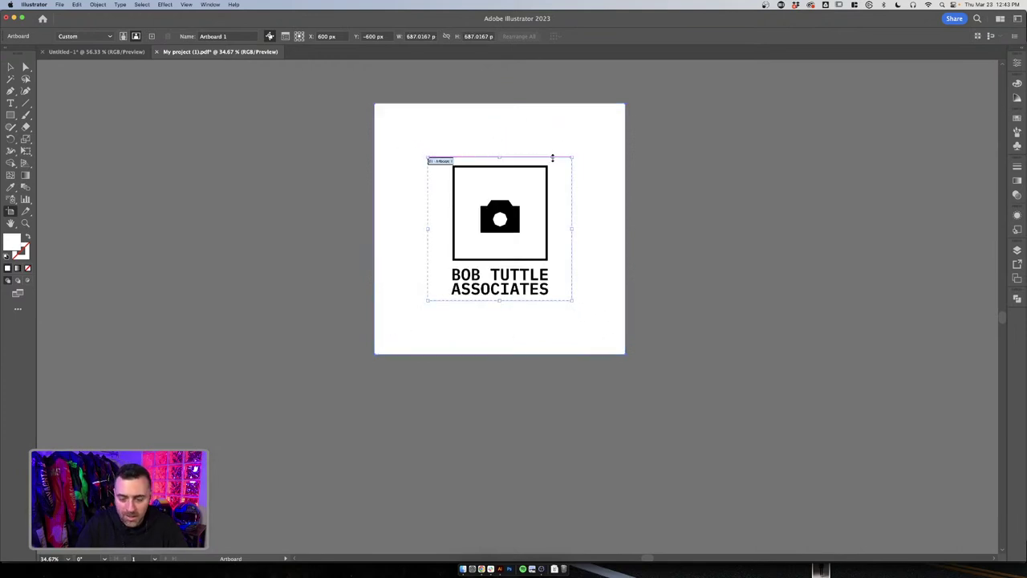
pyautogui.doubleClick(552, 158)
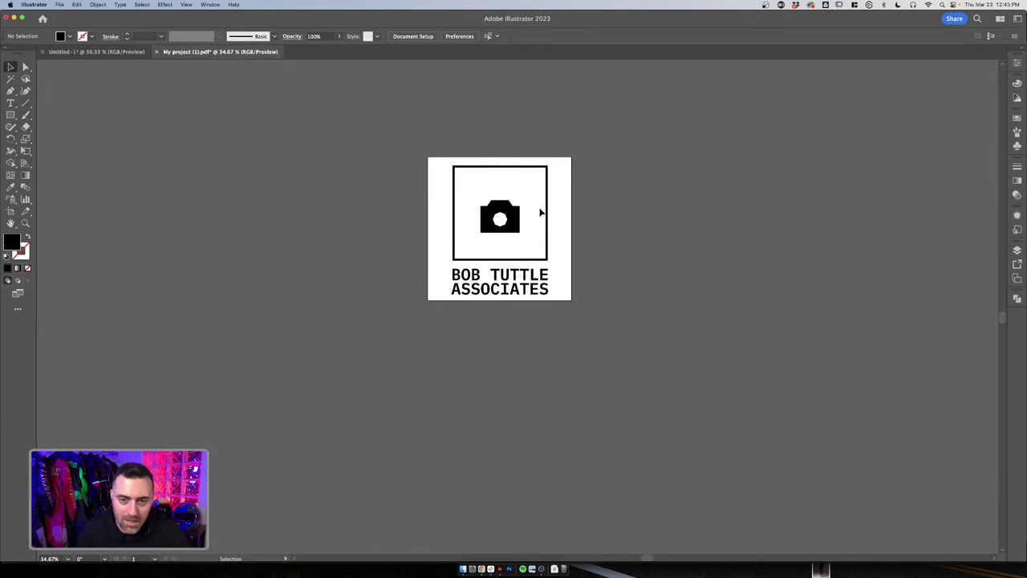
# Save the logo as Bobtuttlelogo.pdf in Shared drives > Adobe Live > Bob Tuttle with default PDF settings
pyautogui.press('super')
pyautogui.press('super+shift+s')
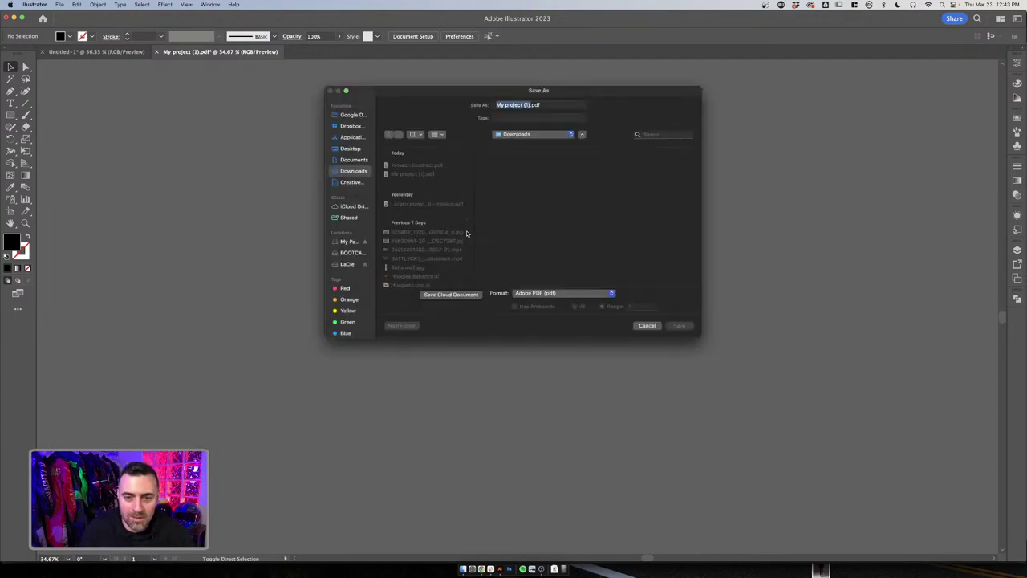
pyautogui.click(352, 115)
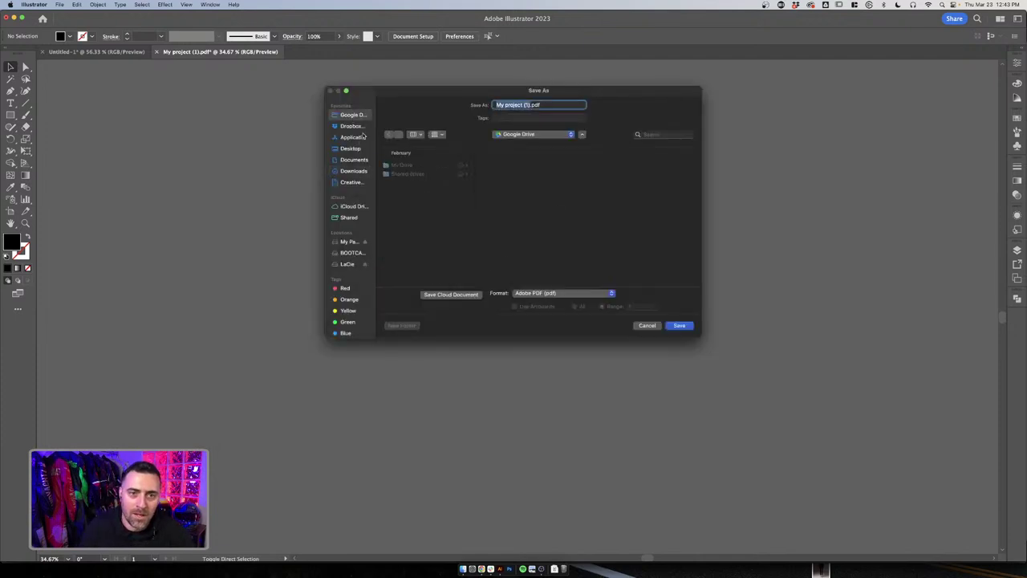
pyautogui.click(410, 175)
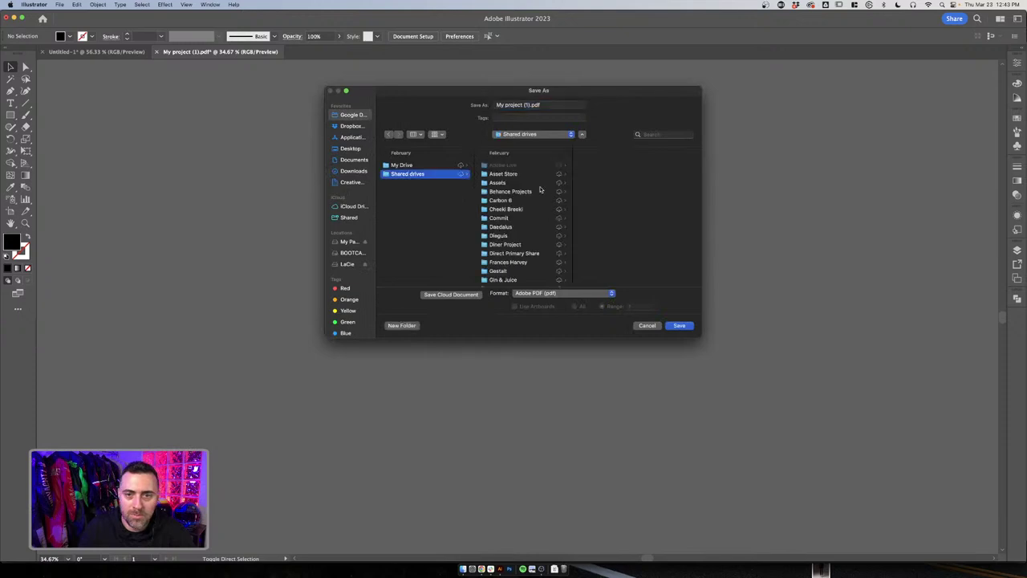
pyautogui.click(504, 164)
pyautogui.click(598, 165)
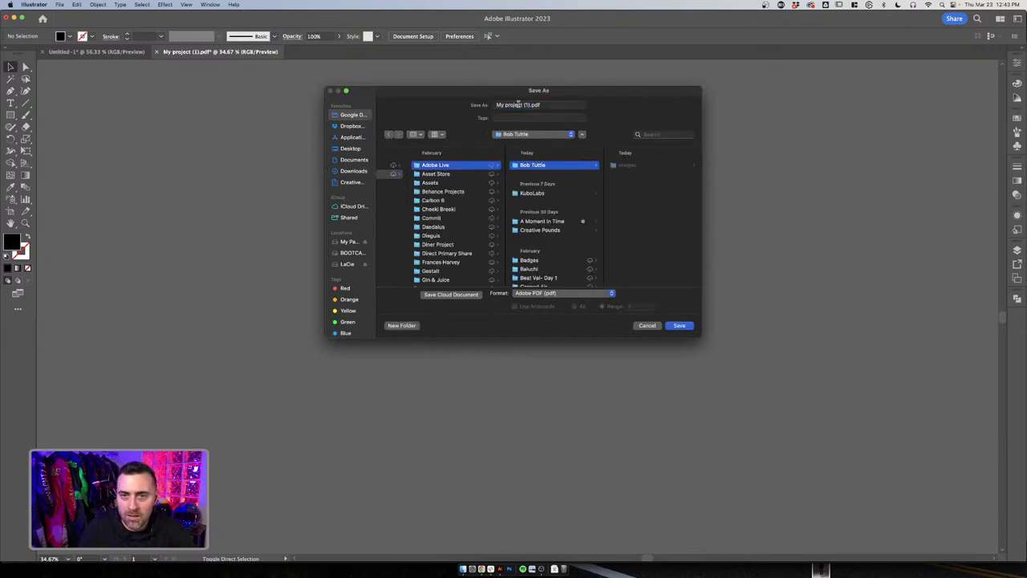
pyautogui.click(530, 104)
pyautogui.write('Bobtuttlelogo')
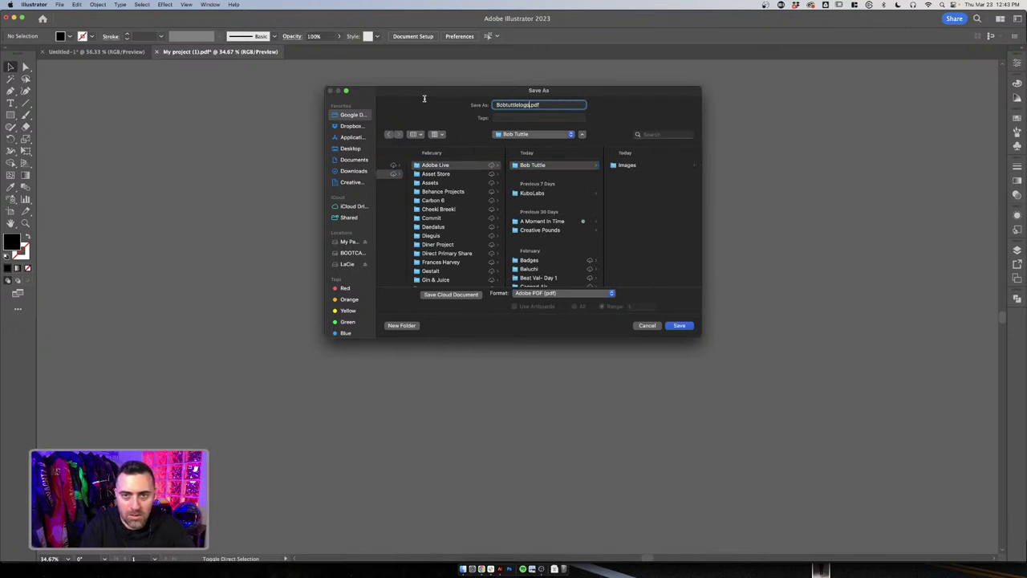
pyautogui.press('Return')
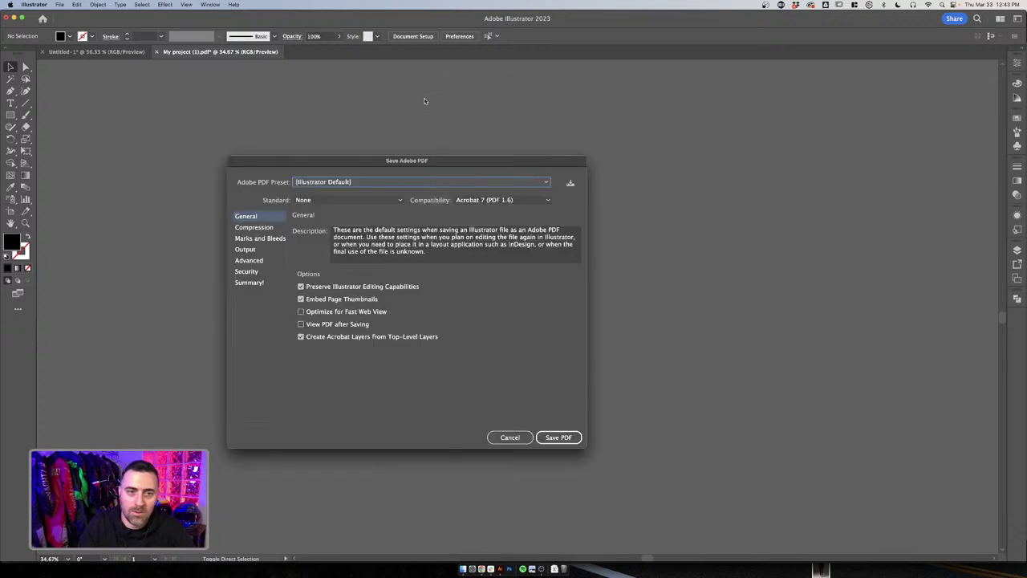
pyautogui.click(553, 435)
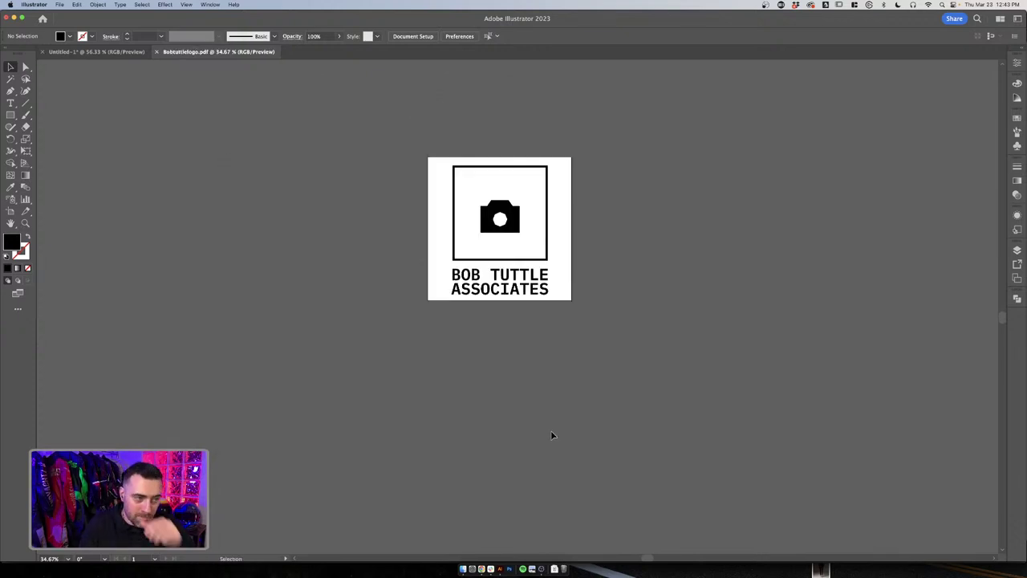
# Save another copy as Bobtuttlelogo.ai in Adobe Illustrator format
pyautogui.press('super+shift+s')
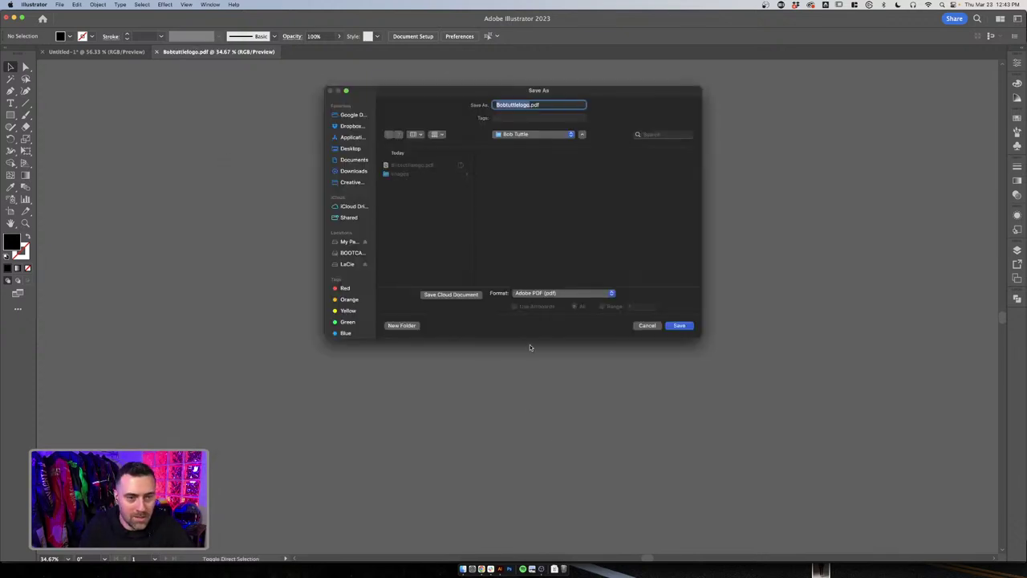
pyautogui.click(545, 295)
pyautogui.click(552, 268)
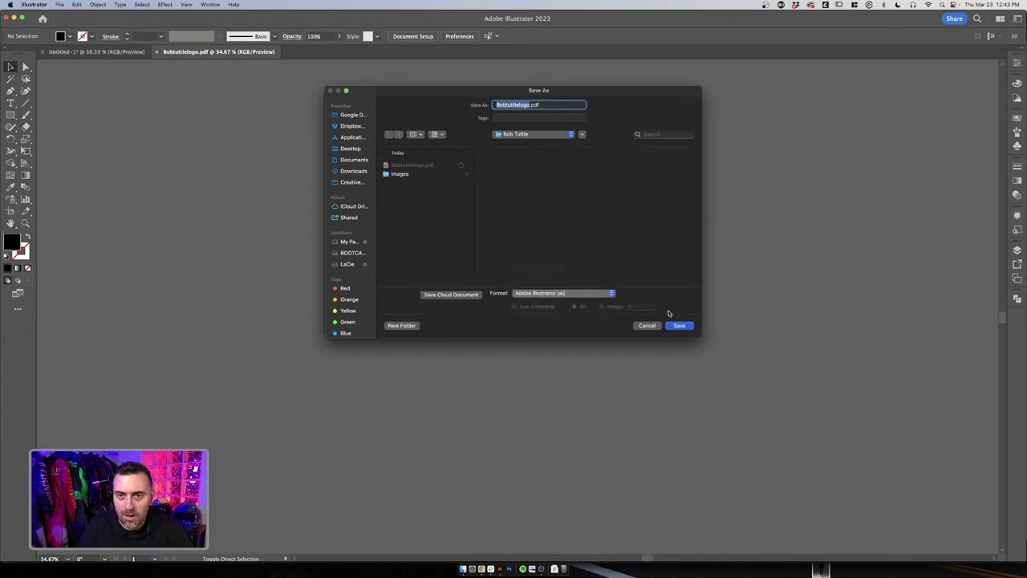
pyautogui.click(679, 325)
pyautogui.click(626, 417)
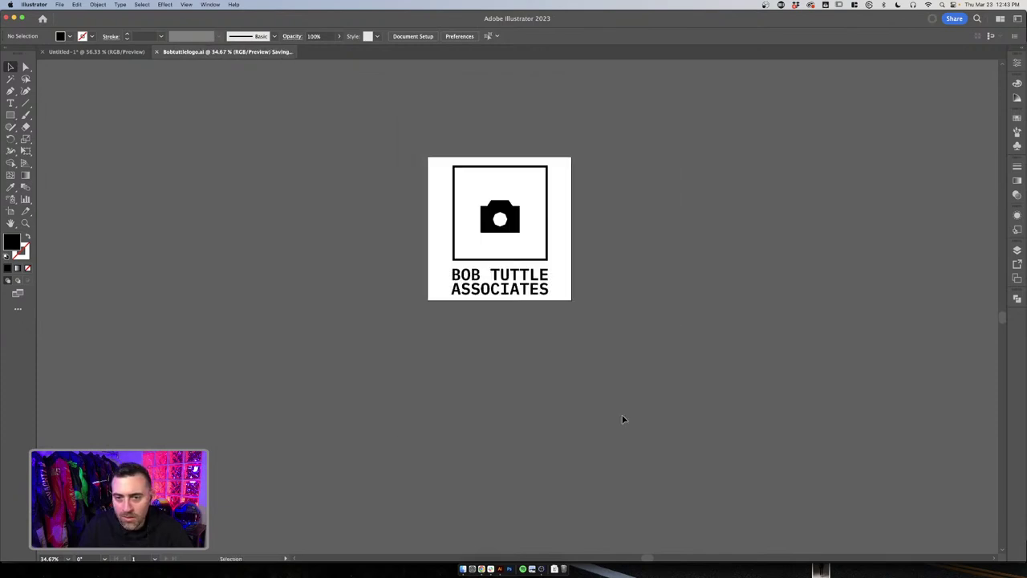
pyautogui.click(481, 569)
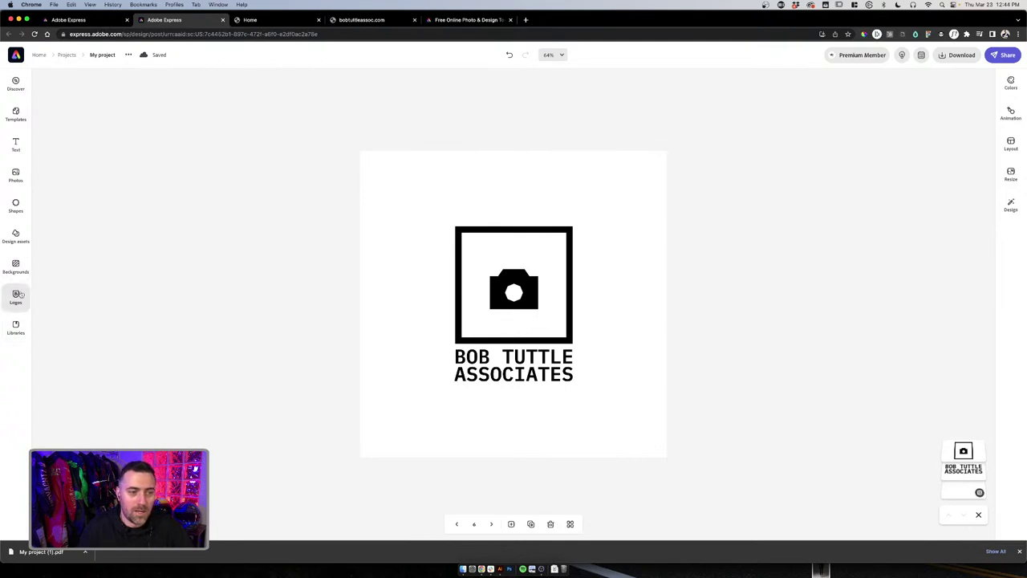
# From the Adobe Express home page, start creating a new brand and choose to upload a logo
pyautogui.click(39, 54)
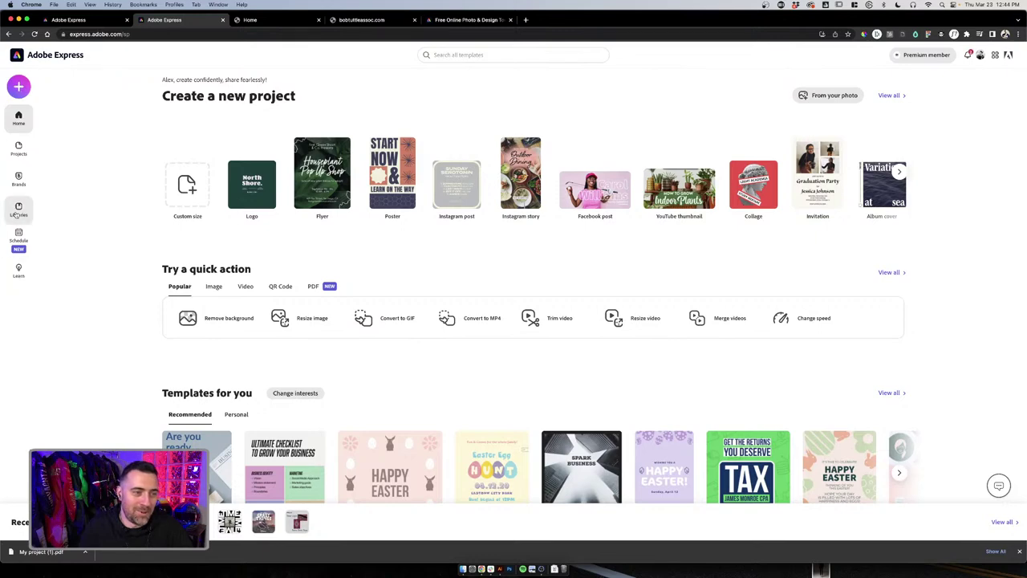
pyautogui.click(19, 178)
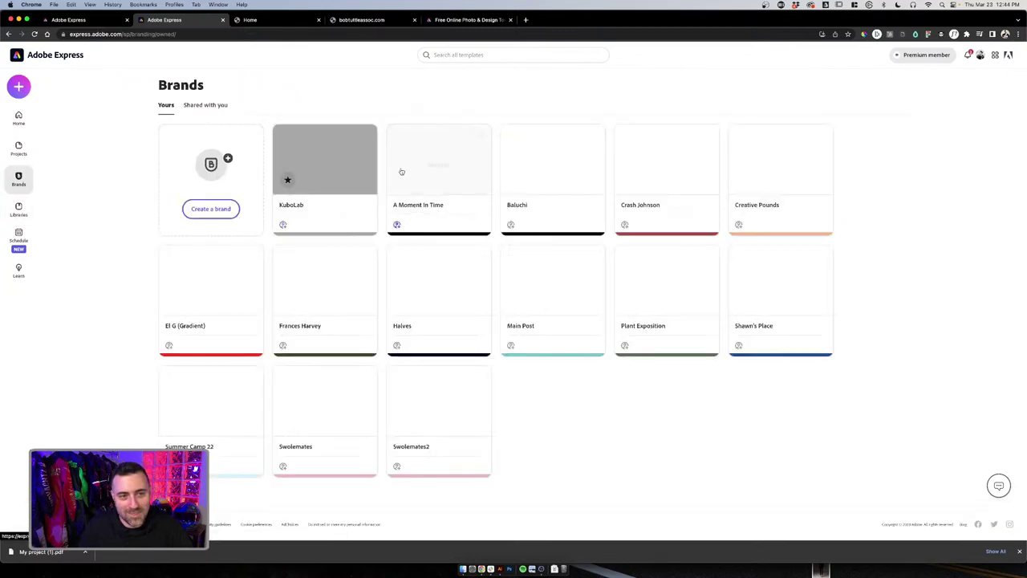
pyautogui.click(210, 209)
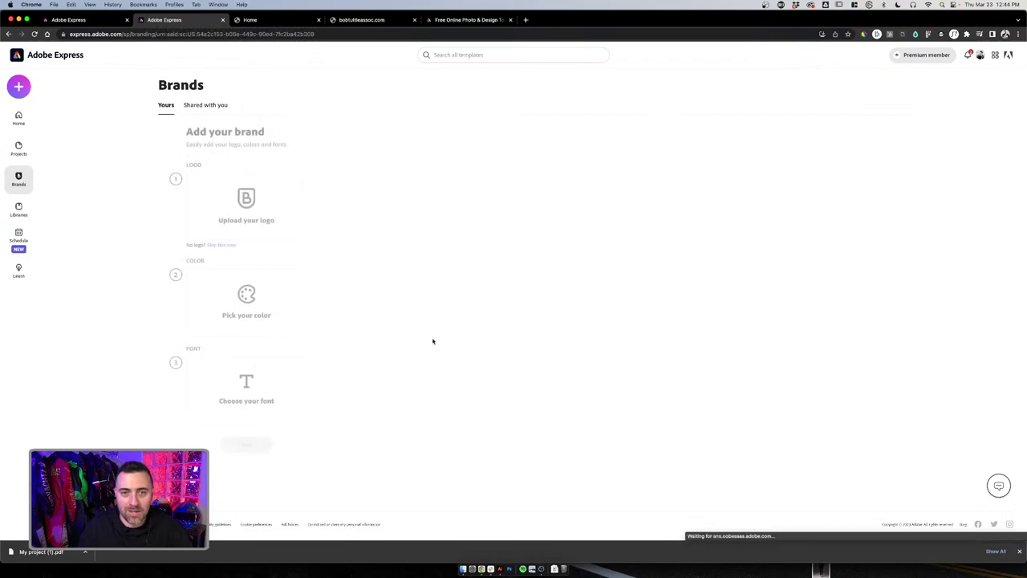
pyautogui.click(267, 222)
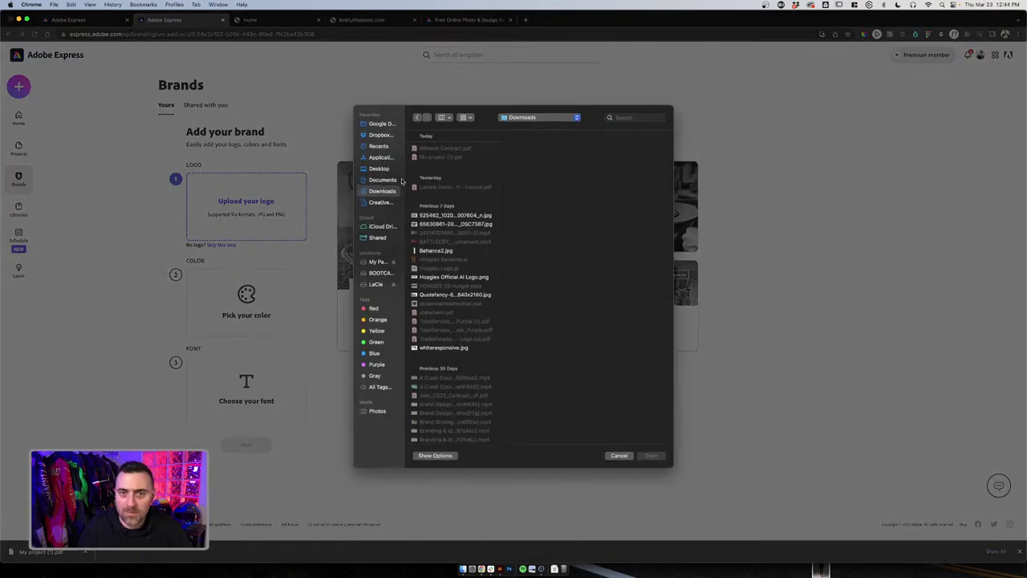
# Browse Google Drive to Adobe Live > Bob Tuttle > Images, then cancel the picker without uploading
pyautogui.click(377, 125)
pyautogui.click(458, 157)
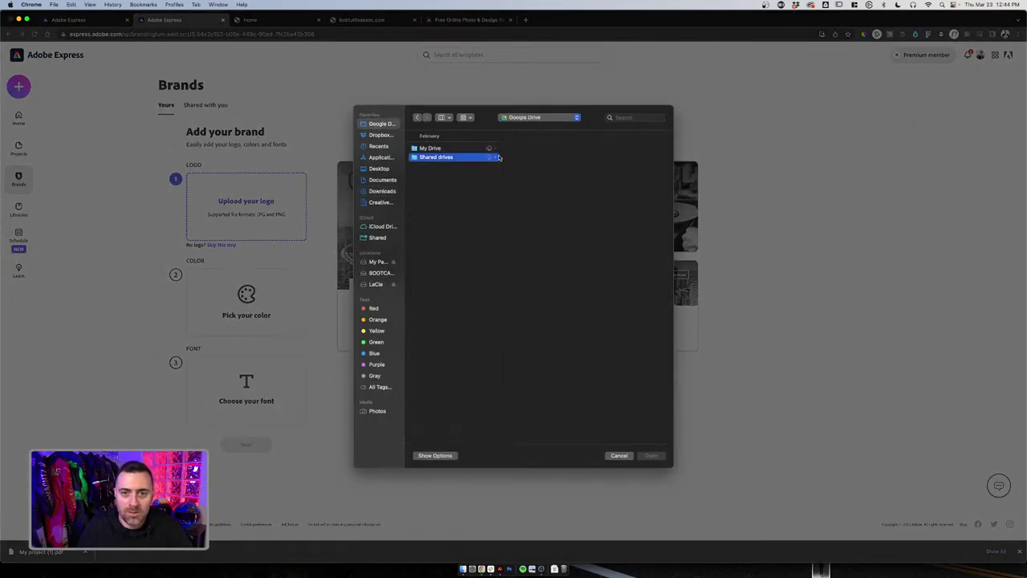
pyautogui.click(530, 149)
pyautogui.click(626, 149)
pyautogui.click(634, 150)
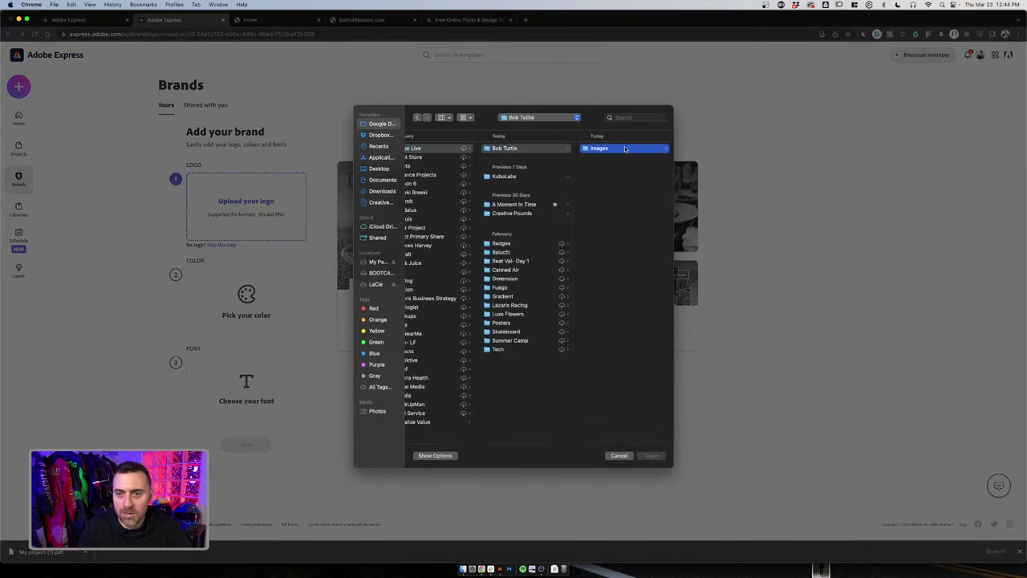
pyautogui.click(635, 150)
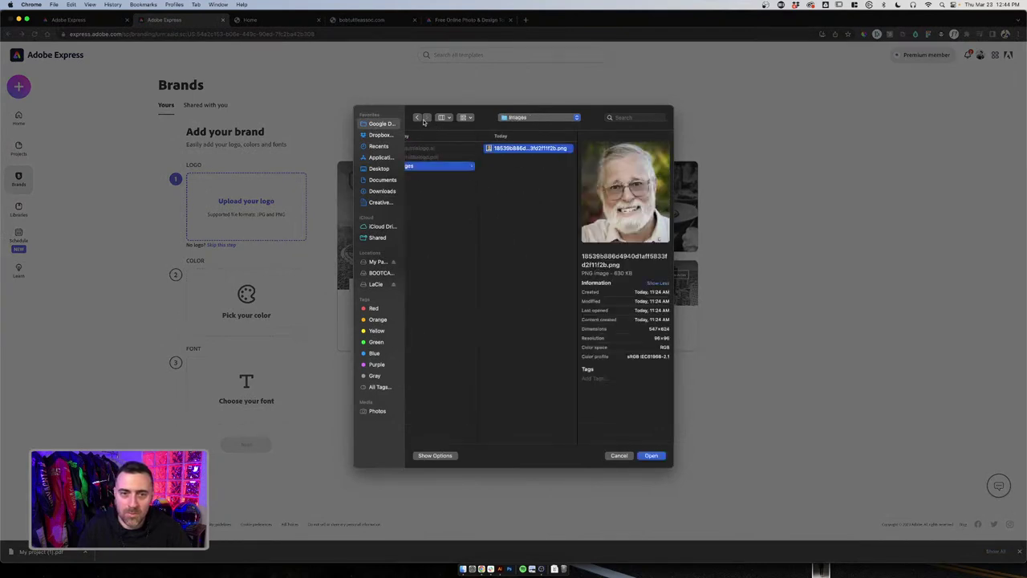
pyautogui.click(423, 149)
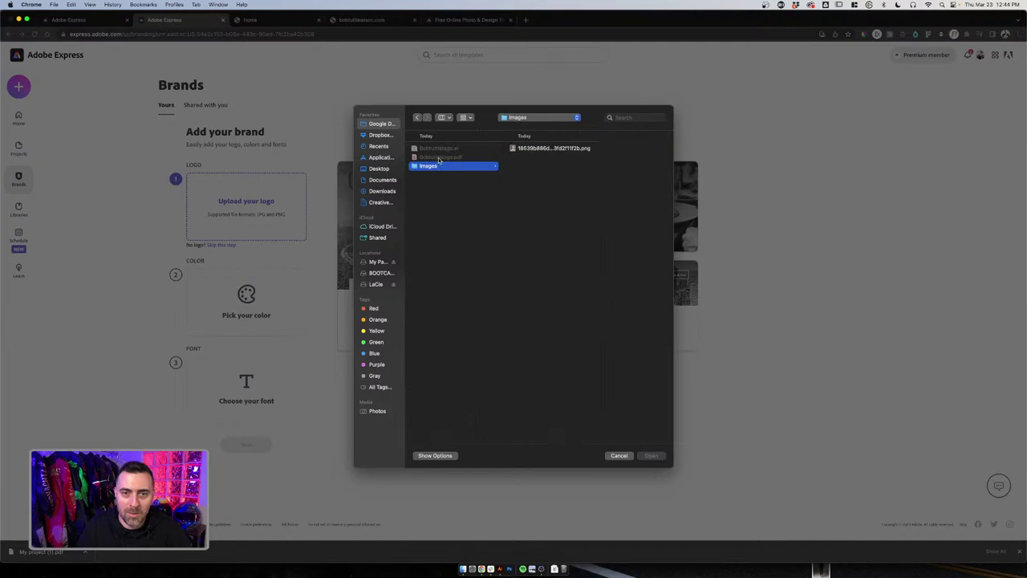
pyautogui.click(417, 117)
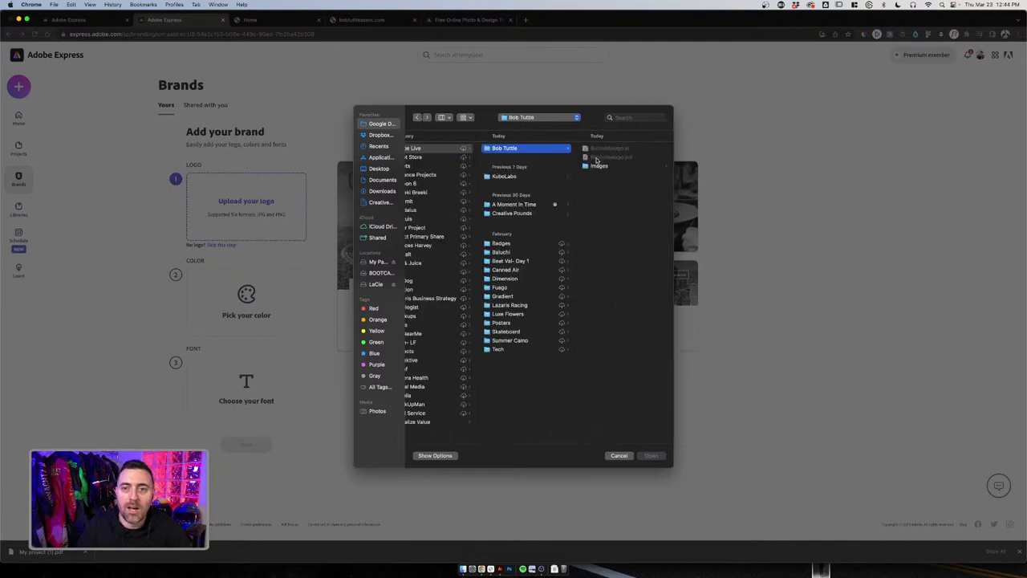
pyautogui.press('Escape')
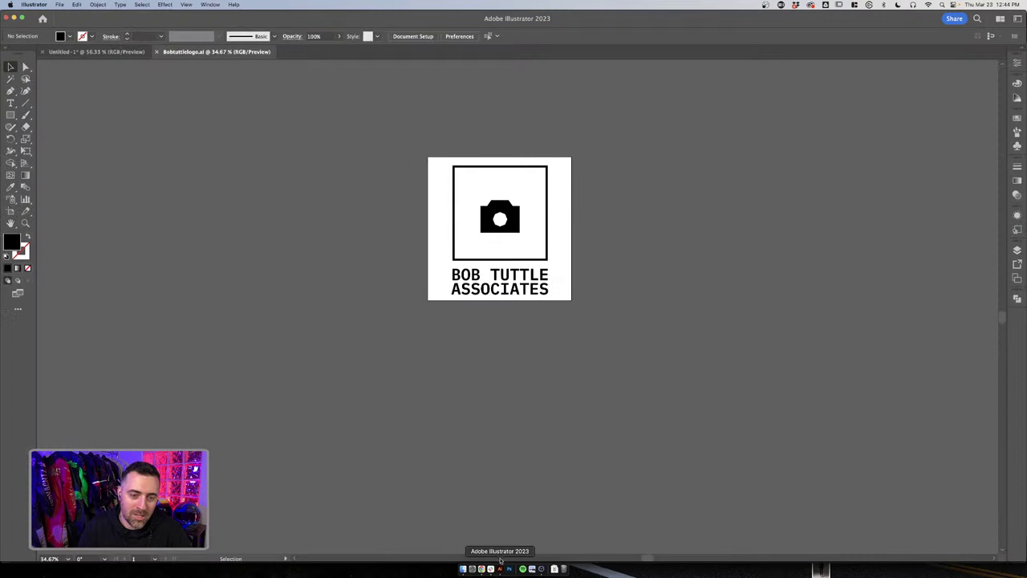
pyautogui.click(503, 567)
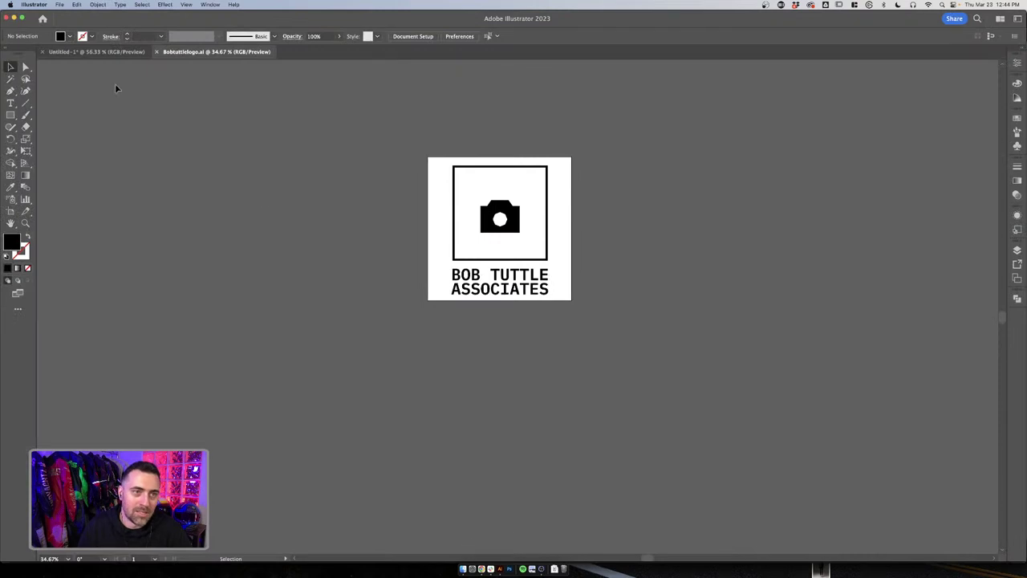
# Export the artboard as Bobtuttlelogo.png at High 300 ppi with a transparent background
pyautogui.click(59, 4)
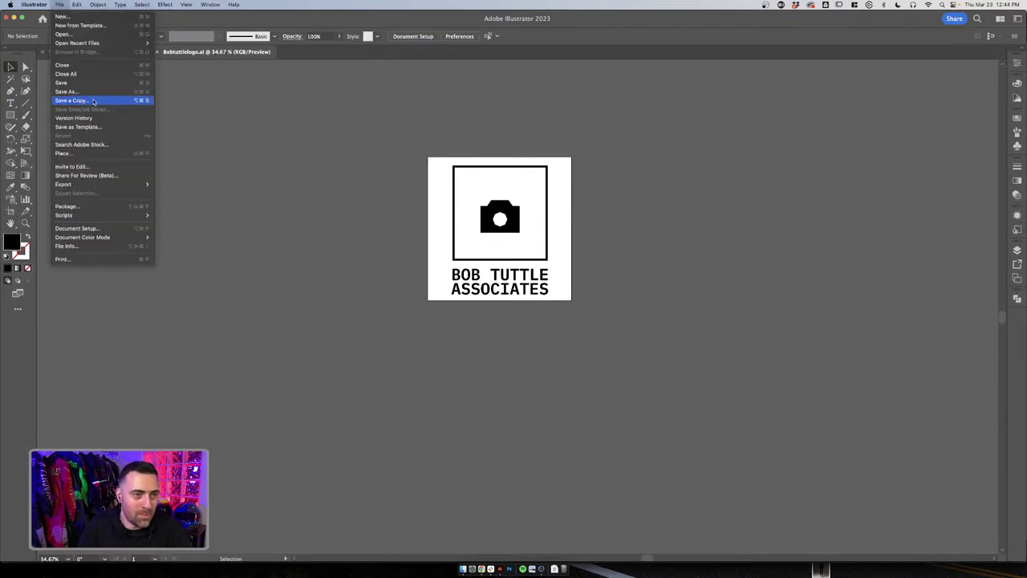
pyautogui.moveTo(97, 184)
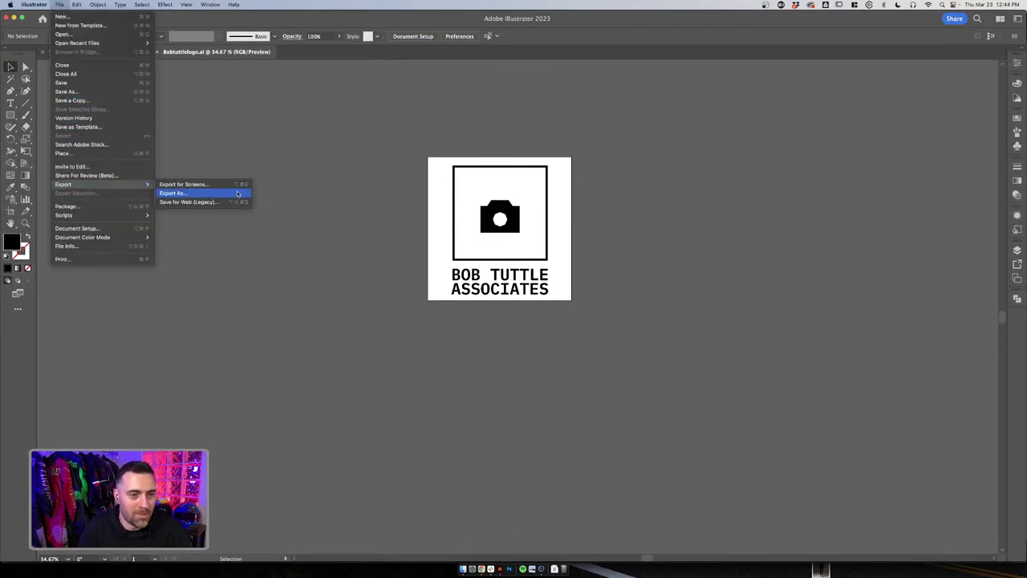
pyautogui.click(236, 194)
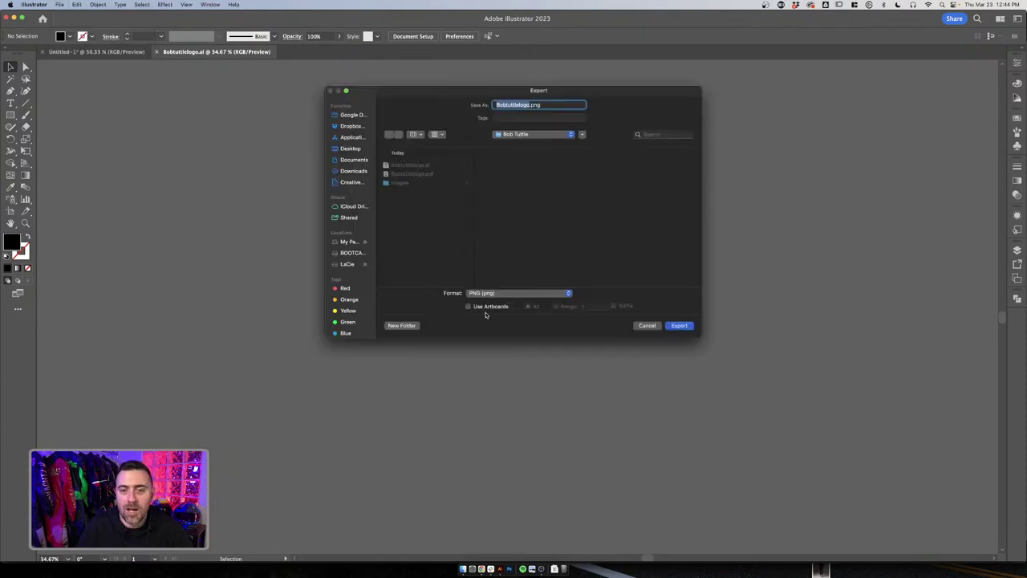
pyautogui.click(486, 306)
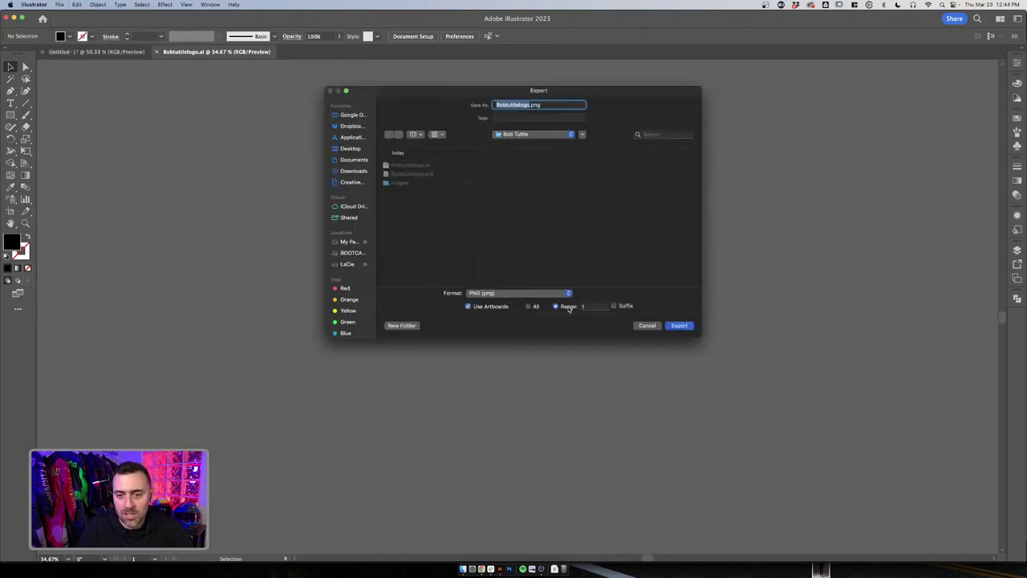
pyautogui.click(678, 325)
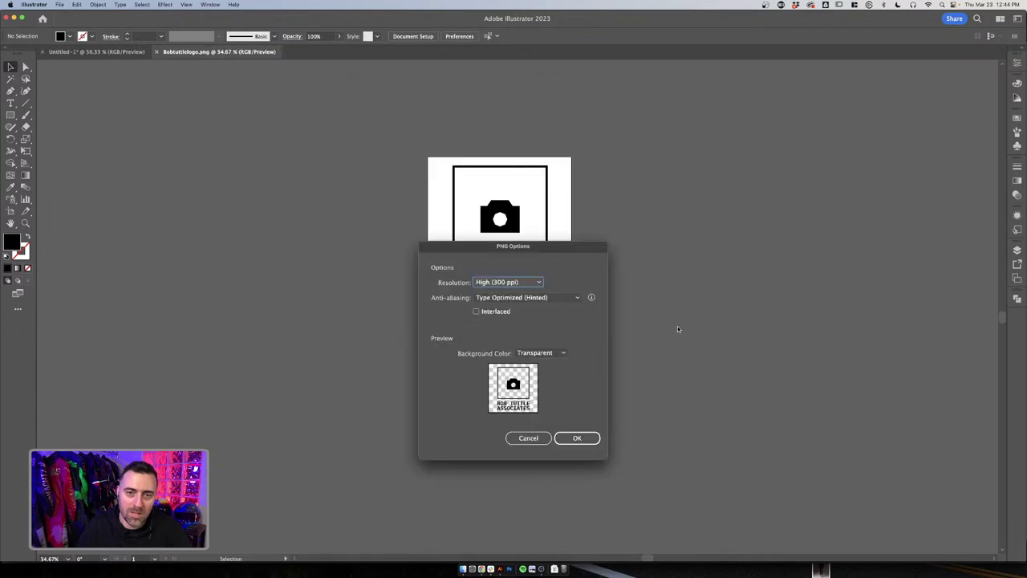
pyautogui.click(592, 439)
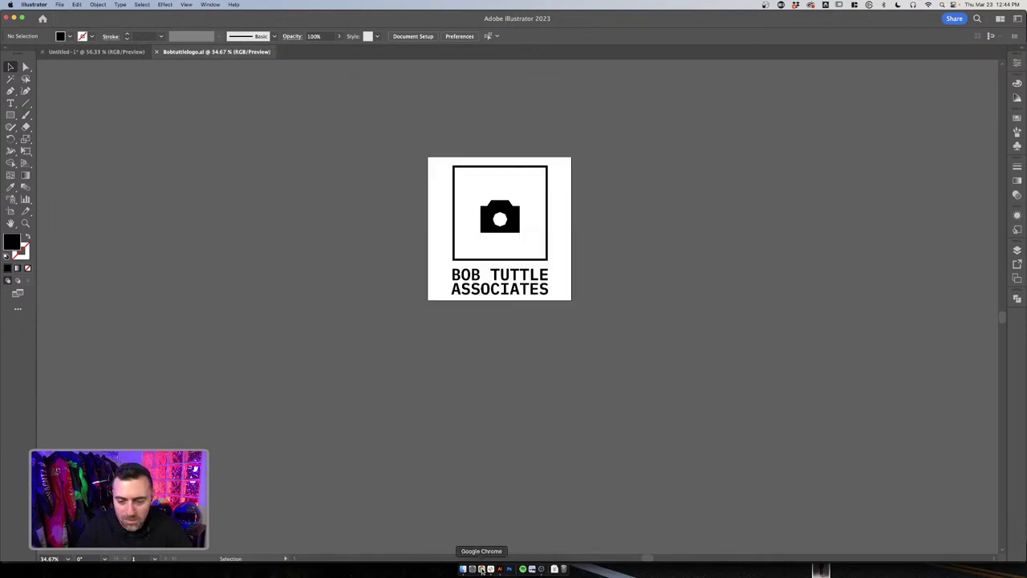
pyautogui.click(481, 569)
# Upload Bobtuttlelogo.png from Shared drives > Adobe Live > Bob Tuttle as the brand logo
pyautogui.click(283, 231)
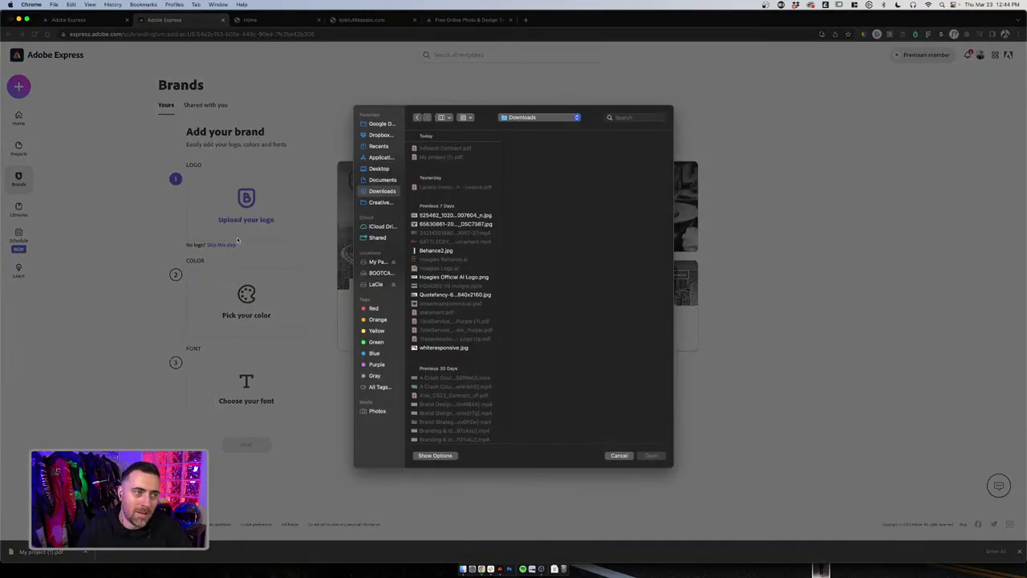
pyautogui.click(382, 124)
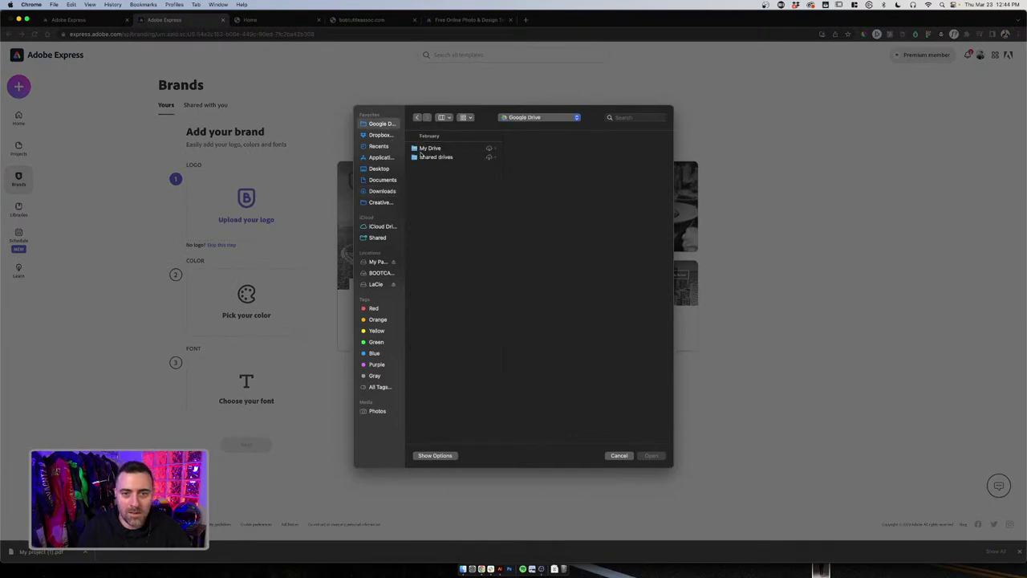
pyautogui.click(424, 156)
pyautogui.click(529, 148)
pyautogui.click(630, 149)
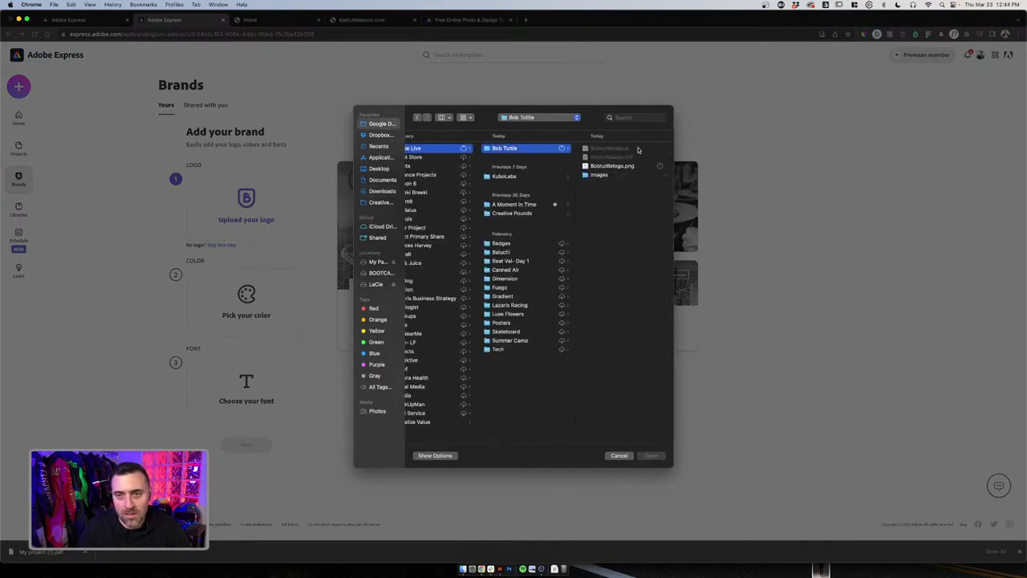
pyautogui.click(611, 165)
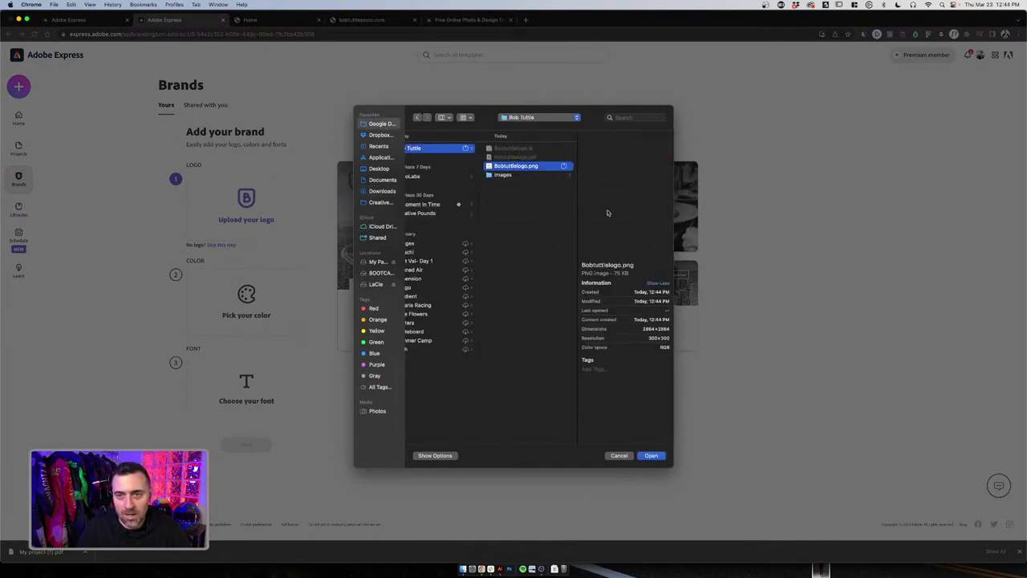
pyautogui.click(652, 455)
# Drag the brand colour picker toward bright red, then switch to the Bob Tuttle website tab
pyautogui.click(233, 290)
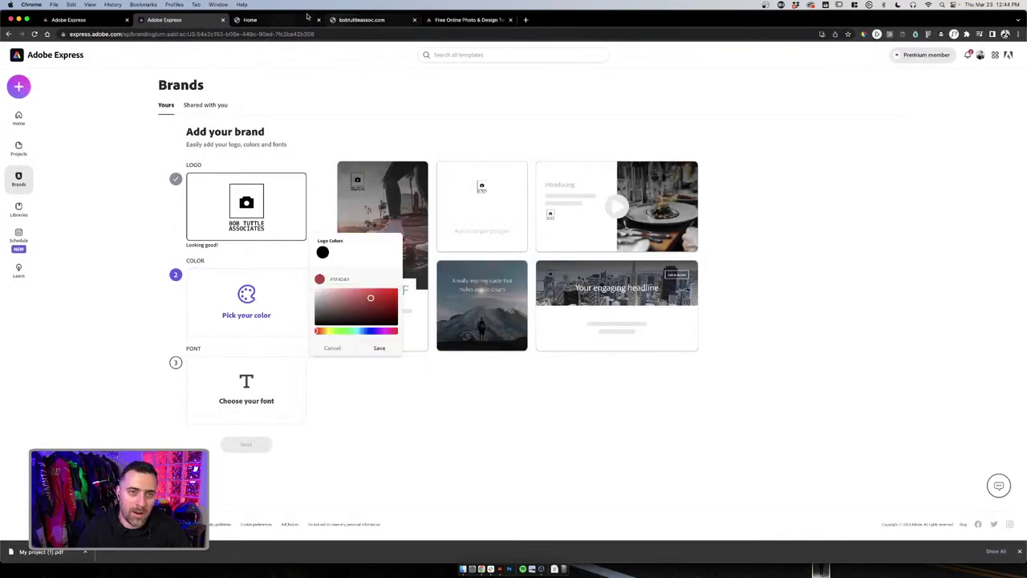
pyautogui.moveTo(387, 294); pyautogui.dragTo(403, 286)
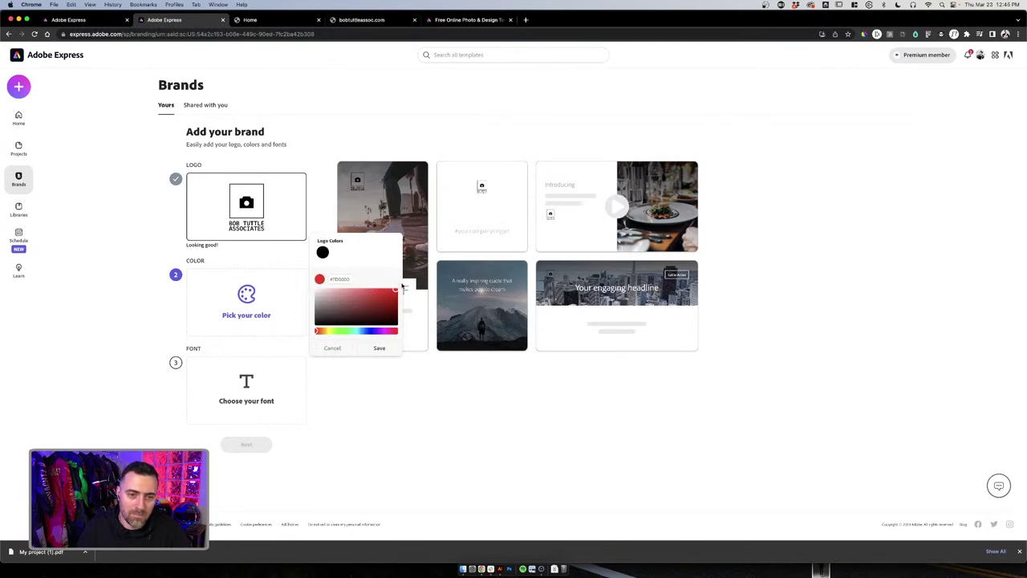
pyautogui.click(238, 24)
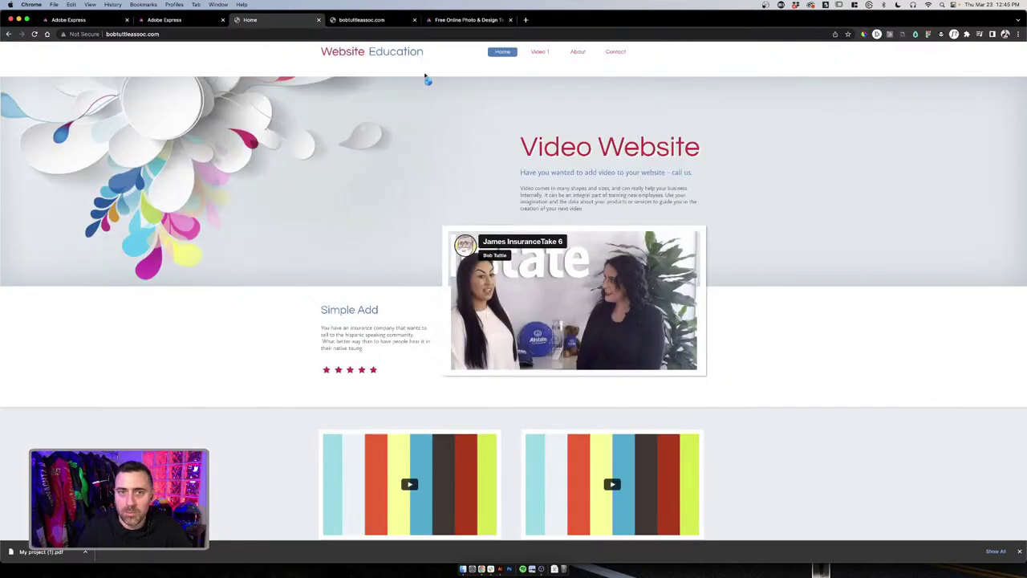
# Sample the red of the website's Website heading with the colour picker
pyautogui.hotkey('alt', 'p')
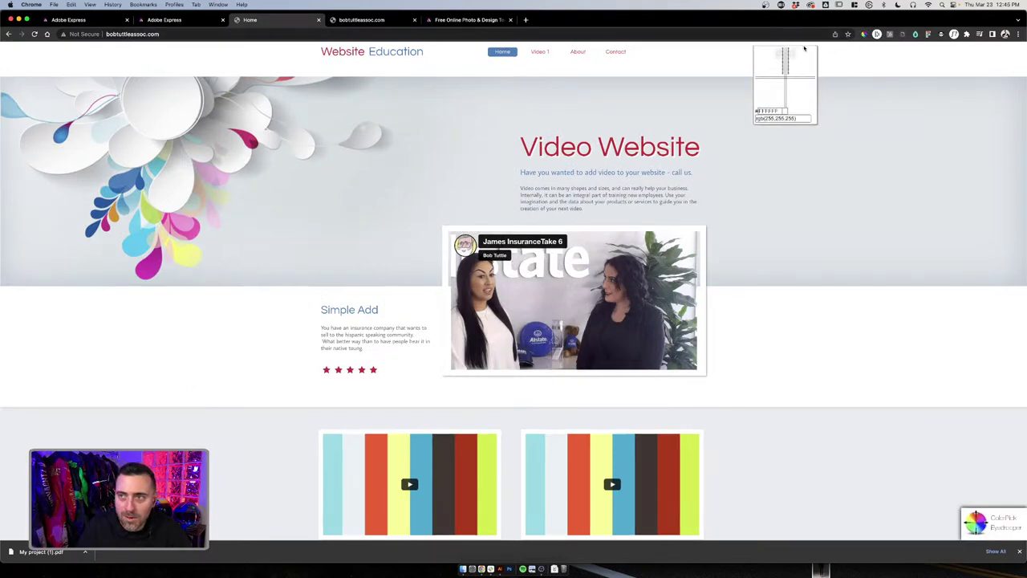
pyautogui.click(356, 54)
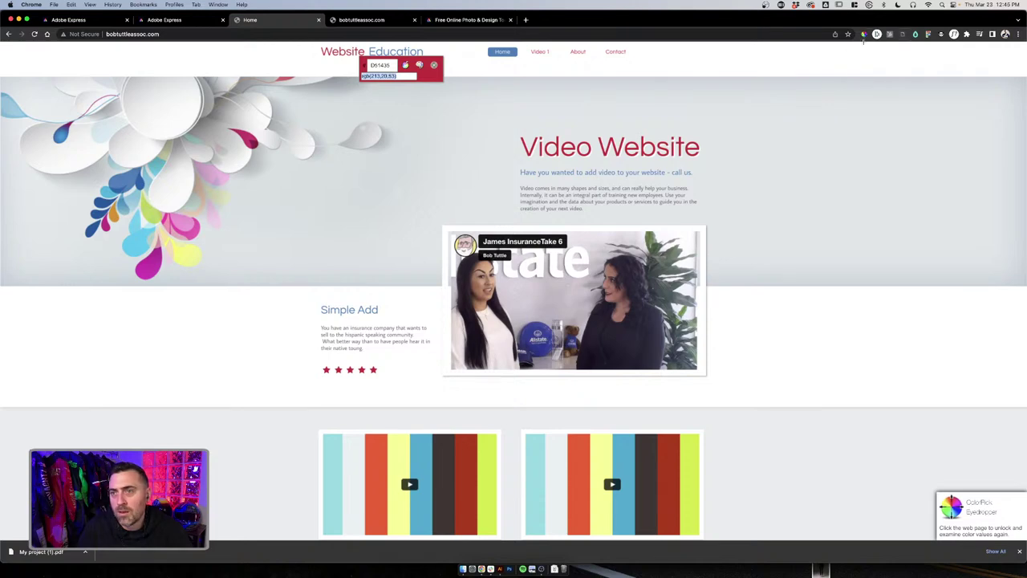
pyautogui.press('Escape')
pyautogui.click(204, 24)
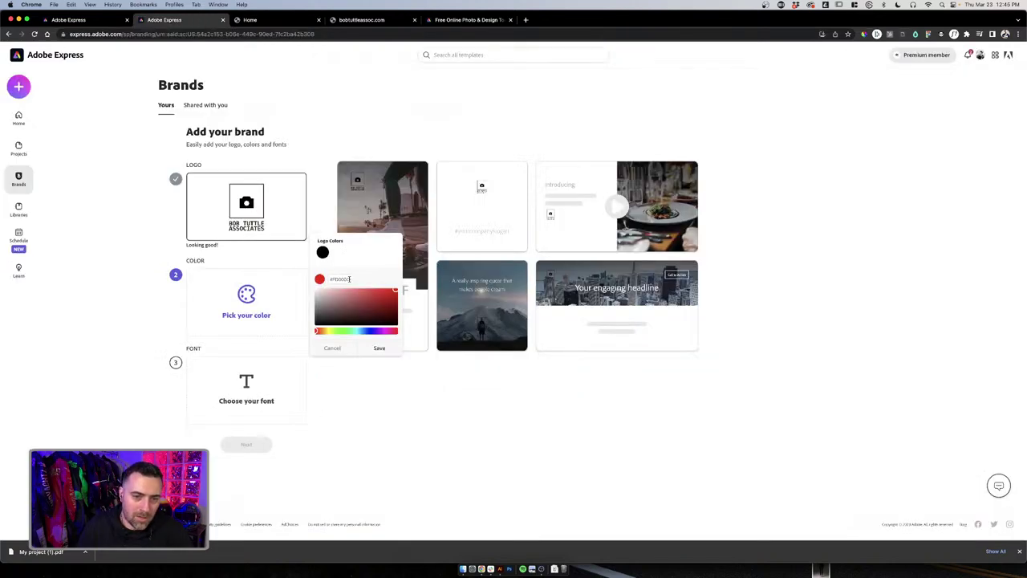
# Try entering the sampled red in the brand hex field, including typing #fd0000
pyautogui.write('213,20,53')
pyautogui.hotkey('ctrl', 'a')
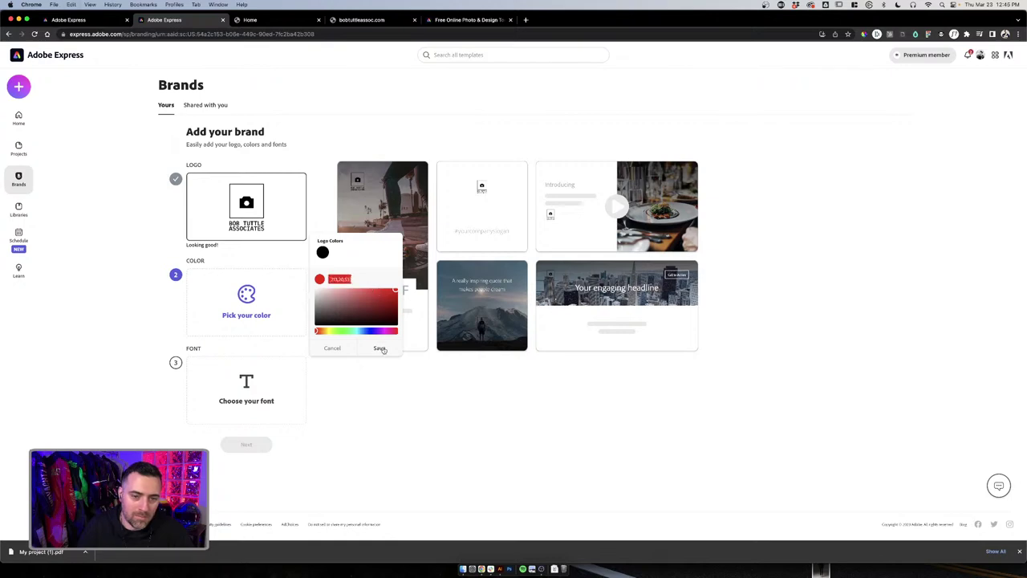
pyautogui.hotkey('ctrl', 'z')
pyautogui.hotkey('ctrl', 'v')
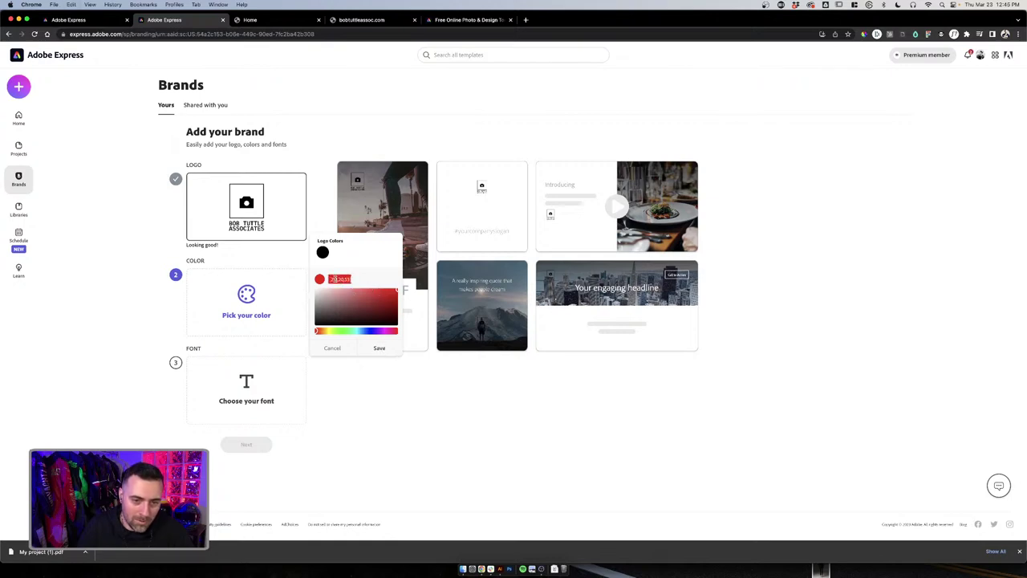
pyautogui.write('#fd00')
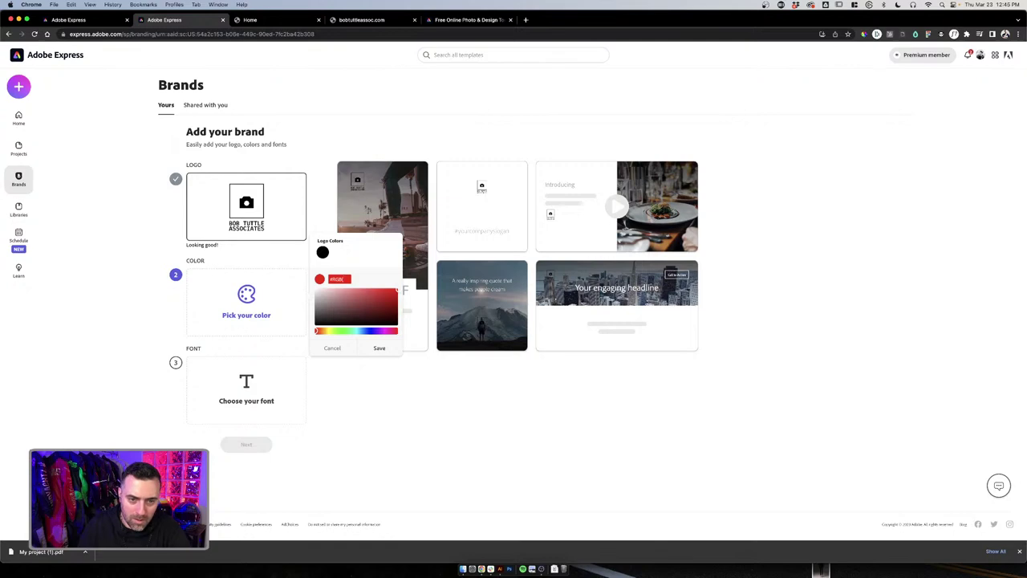
pyautogui.write('00')
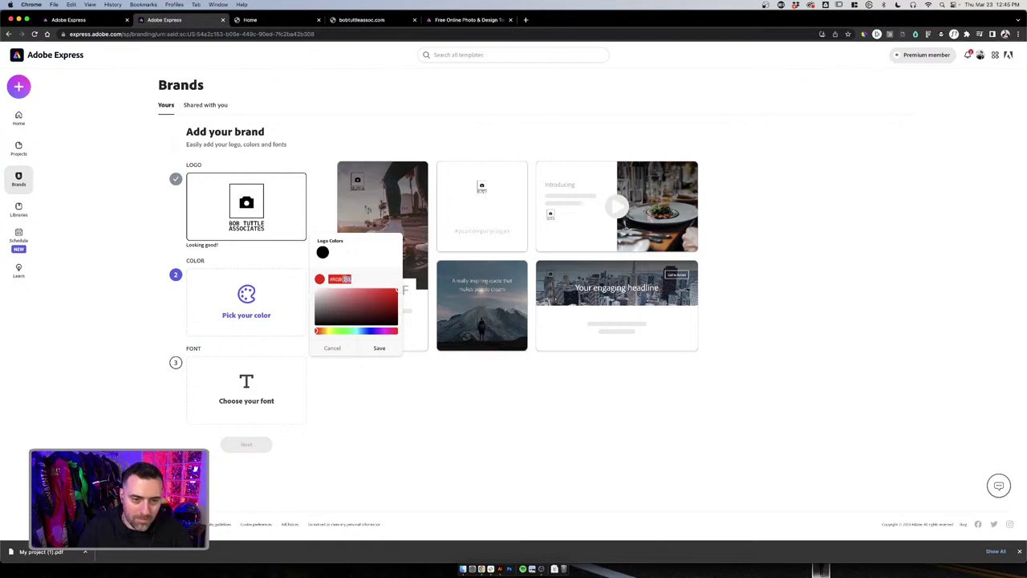
pyautogui.press('super+a')
pyautogui.press('super+v')
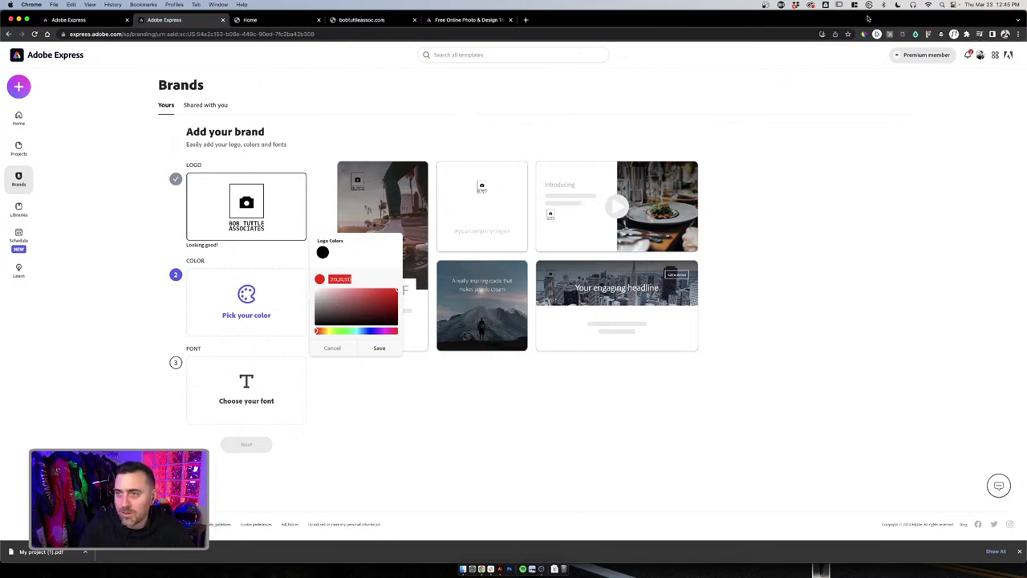
# Capture a screenshot of the Website Education header on bobtuttleassoc.com
pyautogui.click(269, 20)
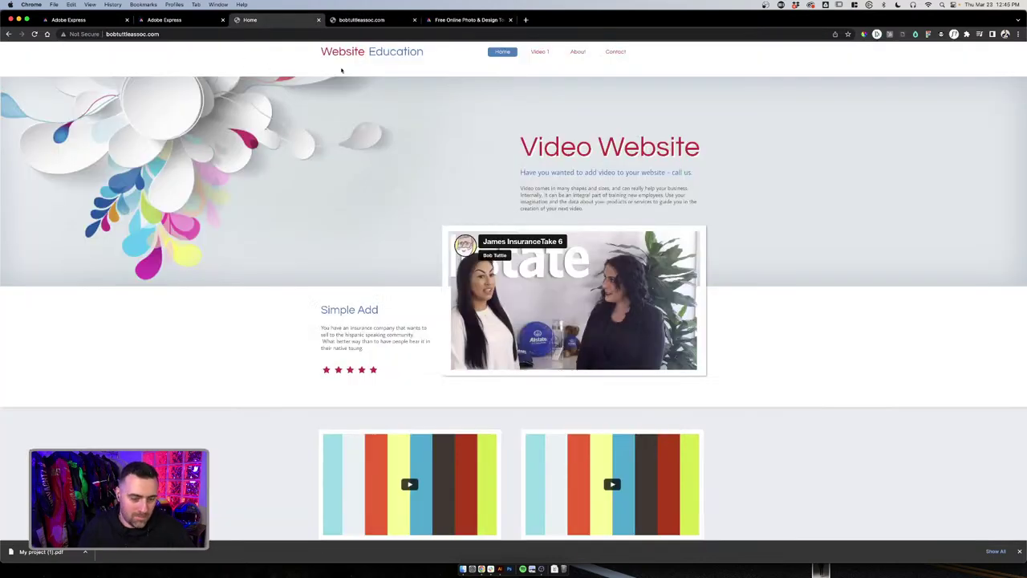
pyautogui.moveTo(316, 42); pyautogui.dragTo(412, 64)
pyautogui.click(491, 229)
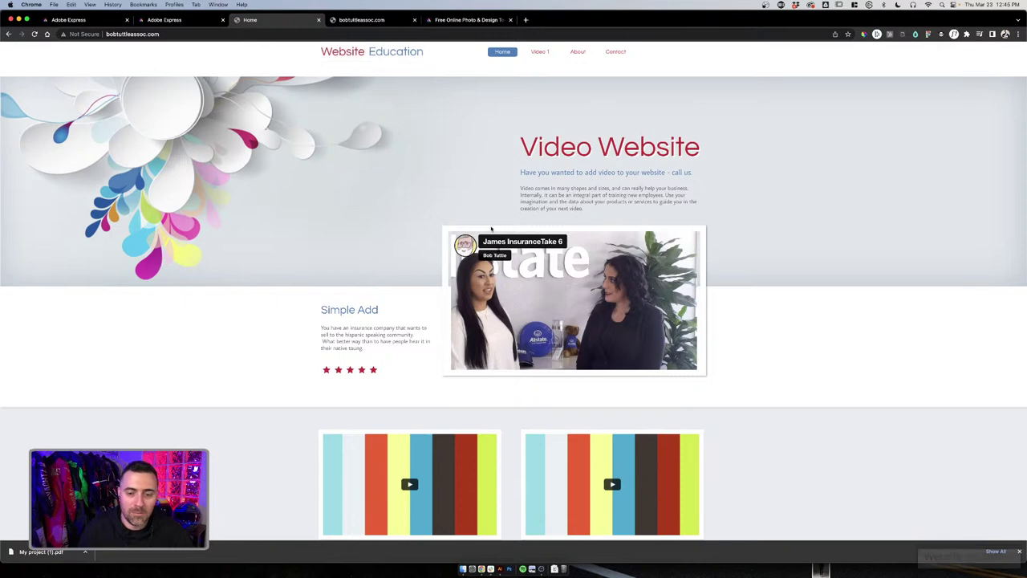
# Place the header screenshot in Illustrator below the camera logo
pyautogui.moveTo(943, 556); pyautogui.dragTo(556, 394)
pyautogui.moveTo(517, 233); pyautogui.dragTo(553, 415)
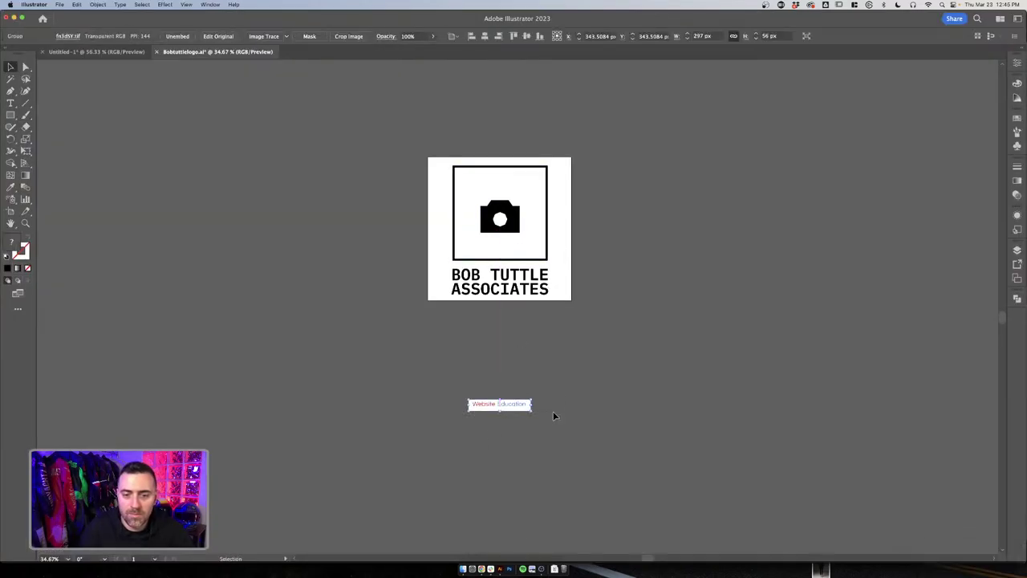
pyautogui.click(553, 415)
pyautogui.scroll(5, 489, 415)
# Eyedrop the red of the word Website and read its hex C0323B from the fill swatch
pyautogui.press('i')
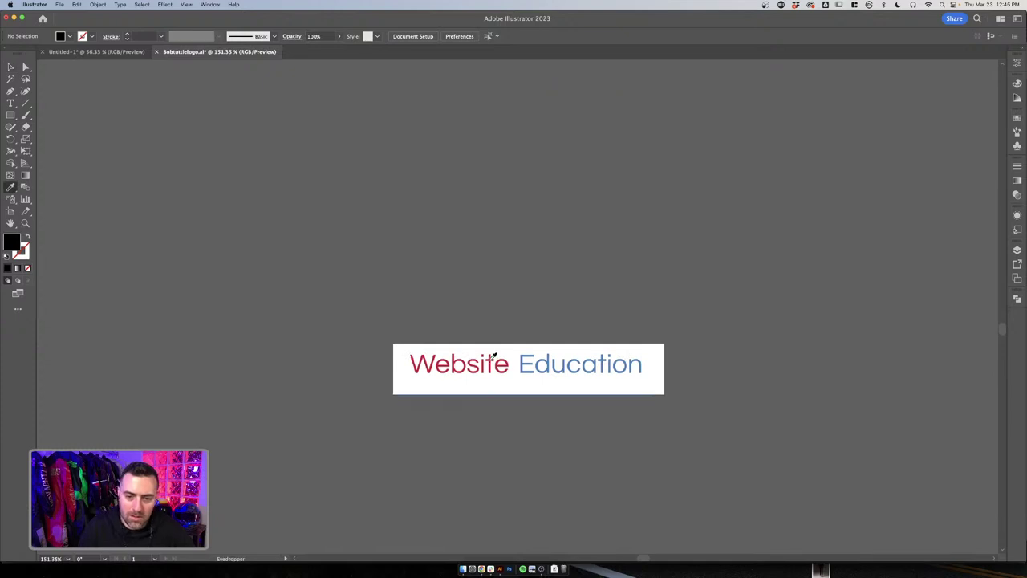
pyautogui.click(494, 355)
pyautogui.scroll(5, 463, 365)
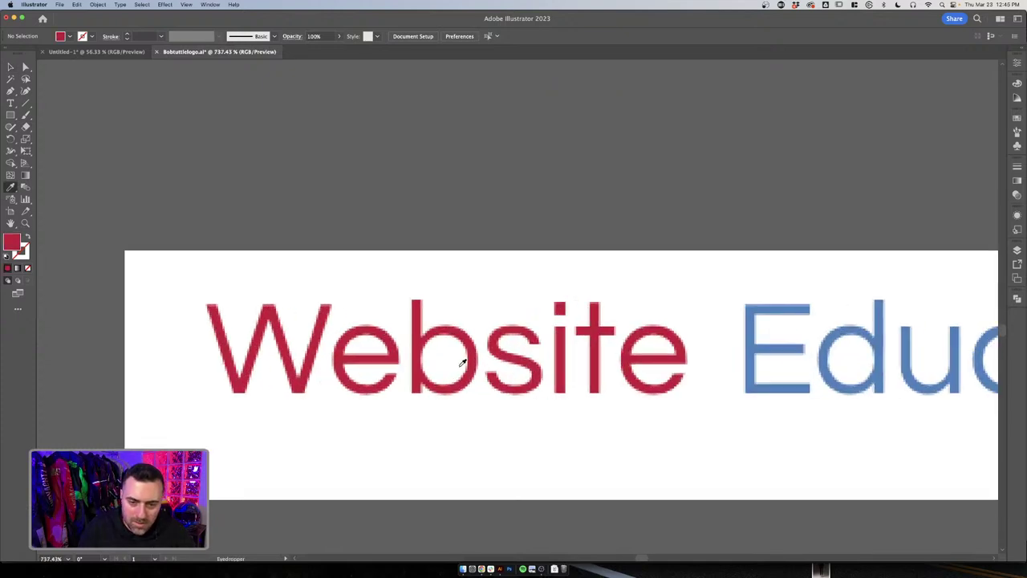
pyautogui.doubleClick(11, 243)
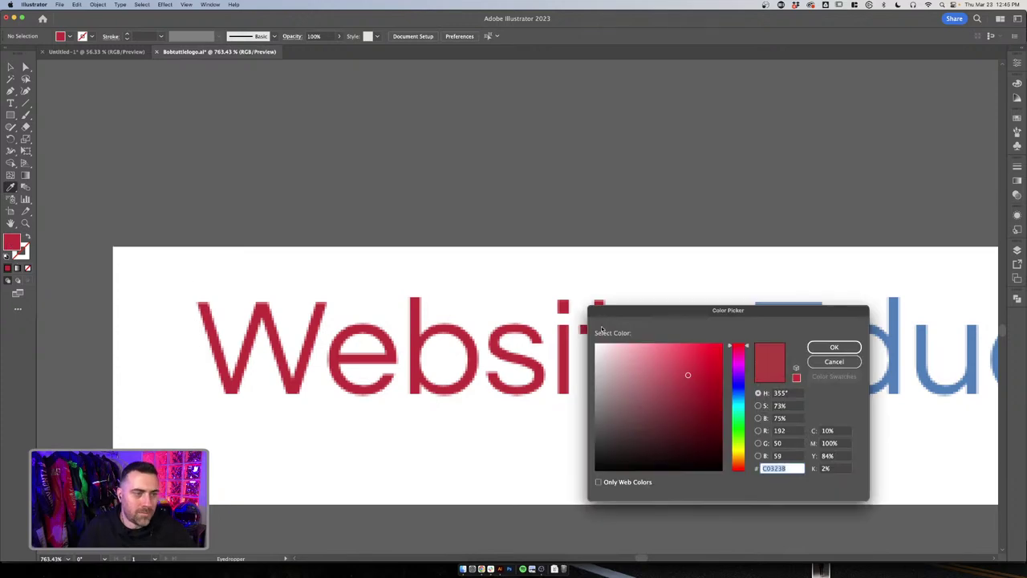
pyautogui.click(834, 346)
pyautogui.scroll(-3, 639, 168)
pyautogui.scroll(-3, 639, 168)
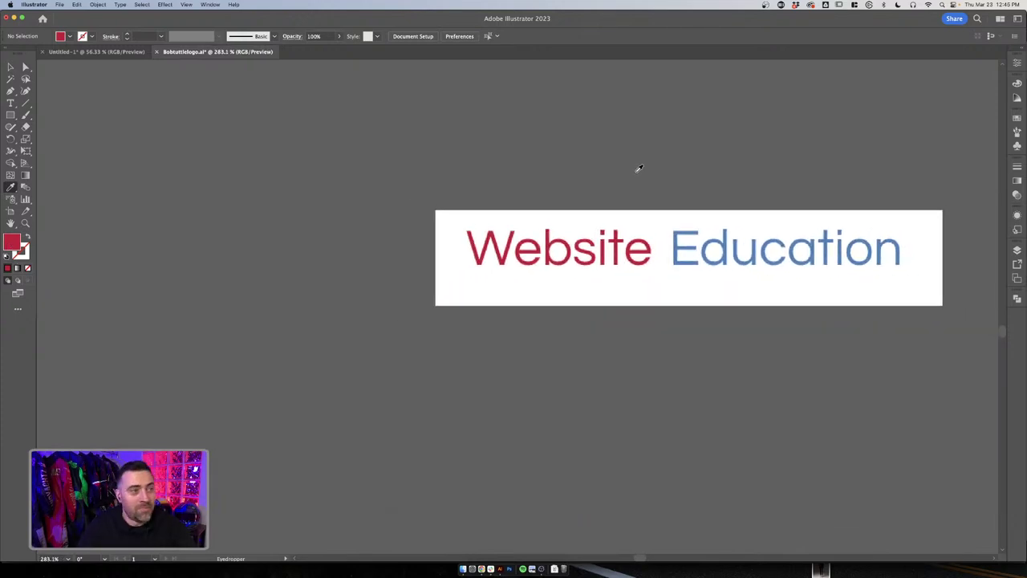
pyautogui.scroll(-3, 630, 192)
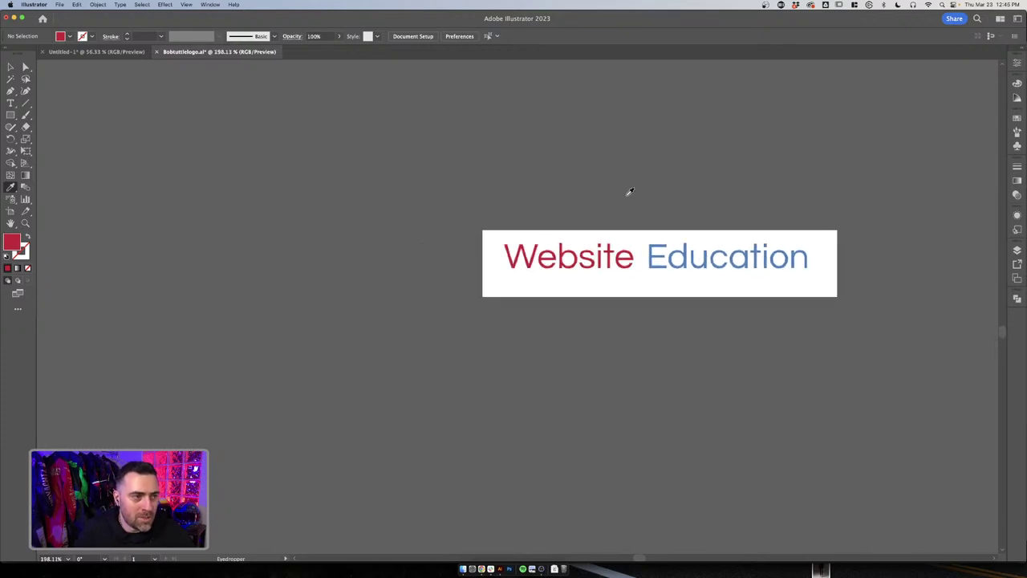
pyautogui.scroll(-3, 648, 199)
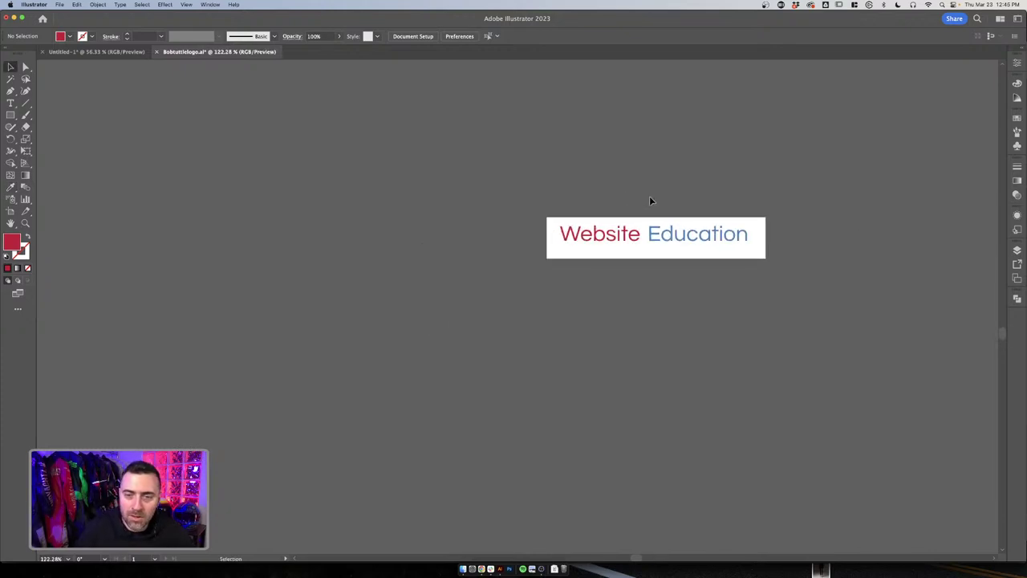
pyautogui.press('ctrl+super+f')
# Paste C0323B into the Adobe Express hex field and save it as the brand colour
pyautogui.click(378, 166)
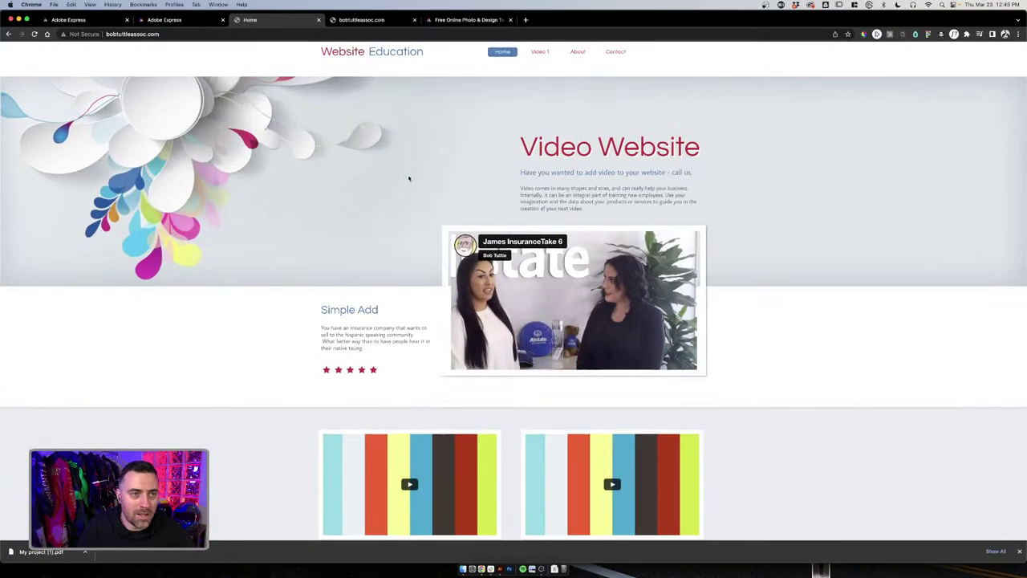
pyautogui.click(88, 22)
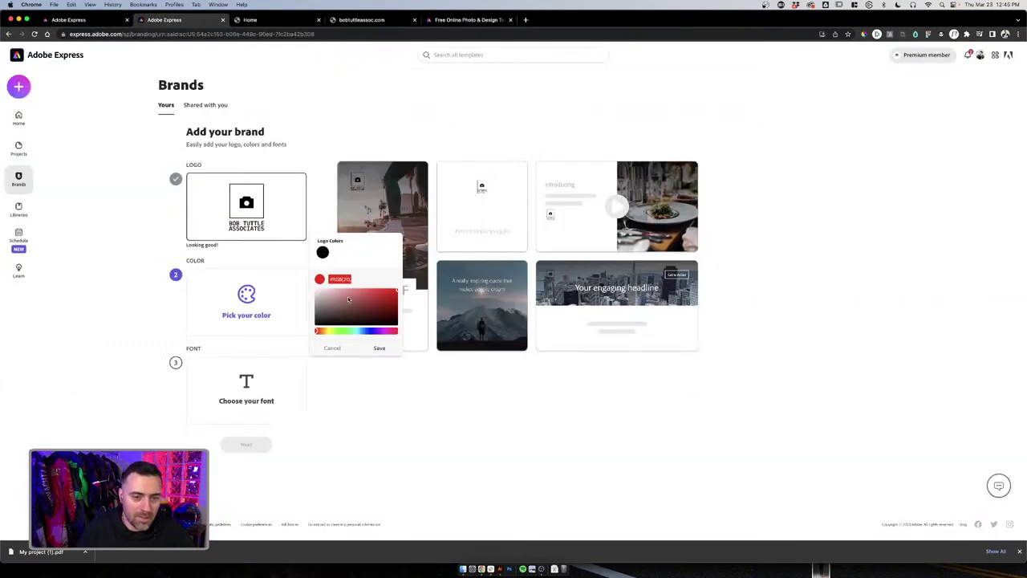
pyautogui.write('c0392b')
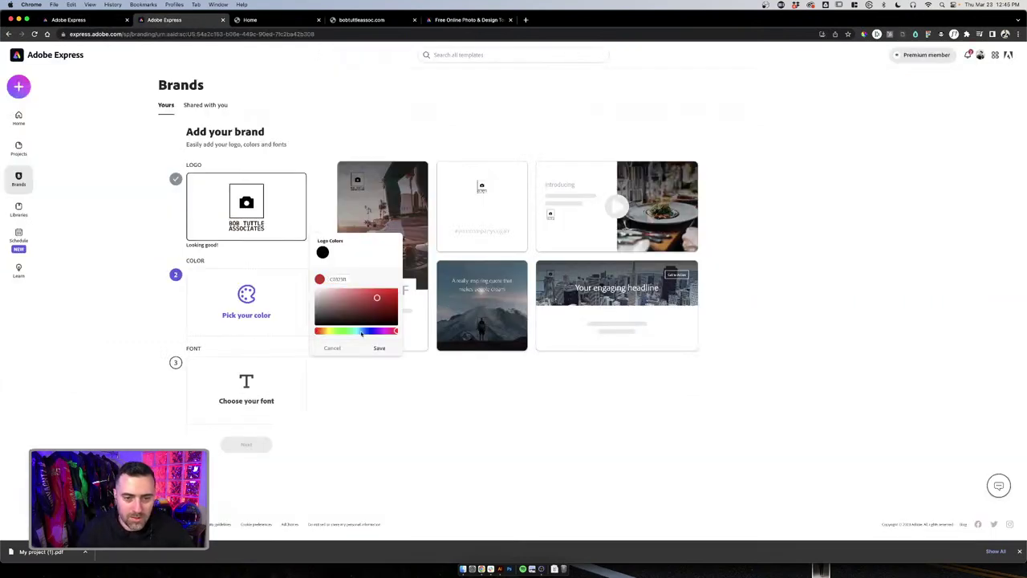
pyautogui.click(379, 348)
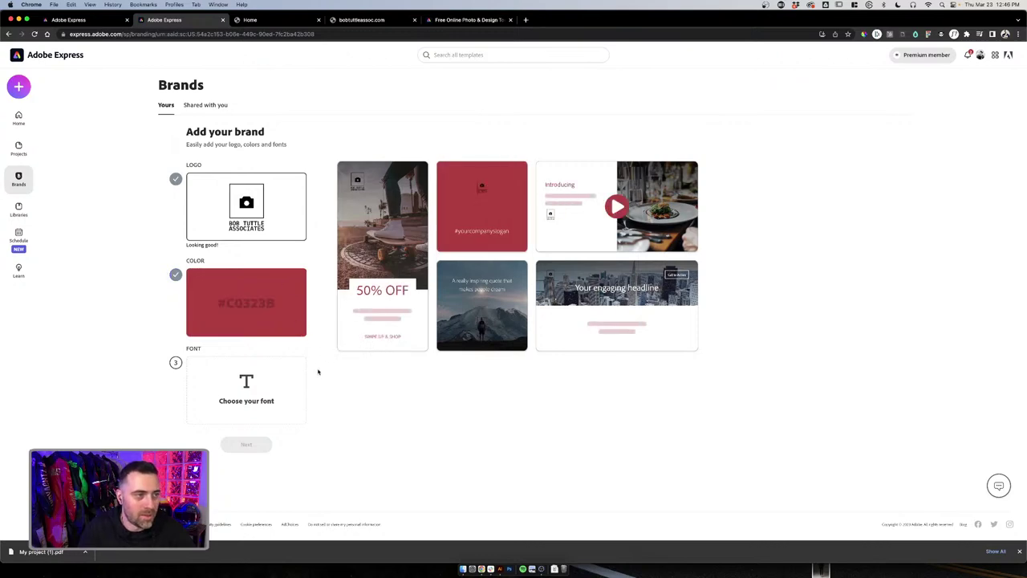
# Open the brand font list and scroll through the available fonts
pyautogui.click(277, 377)
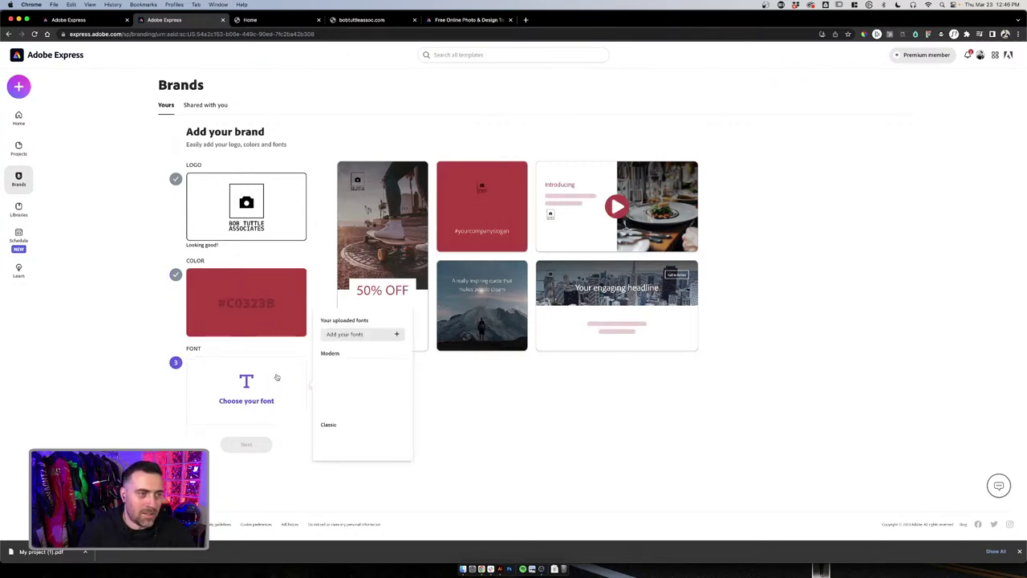
pyautogui.scroll(-5, 368, 353)
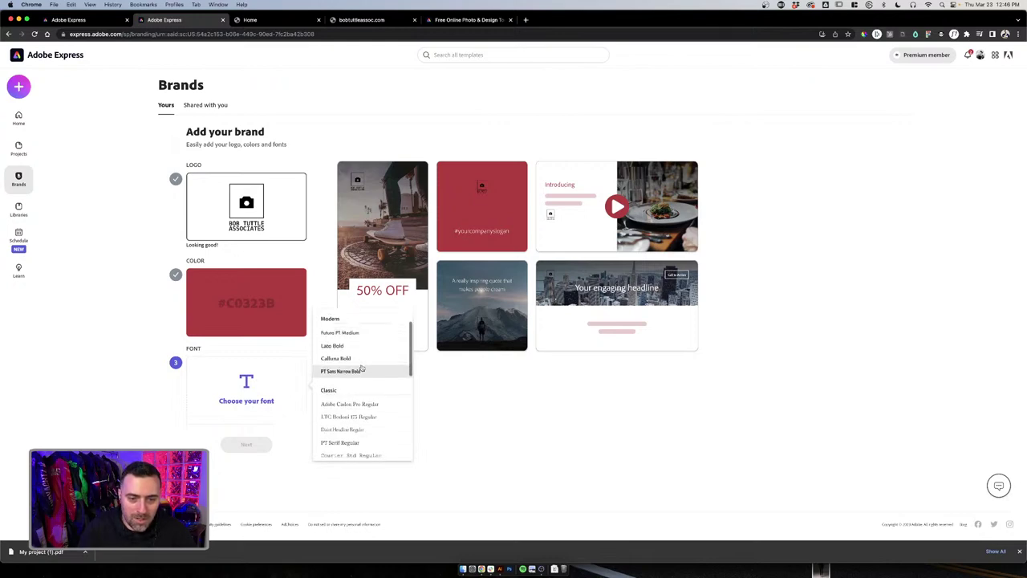
pyautogui.scroll(5, 362, 367)
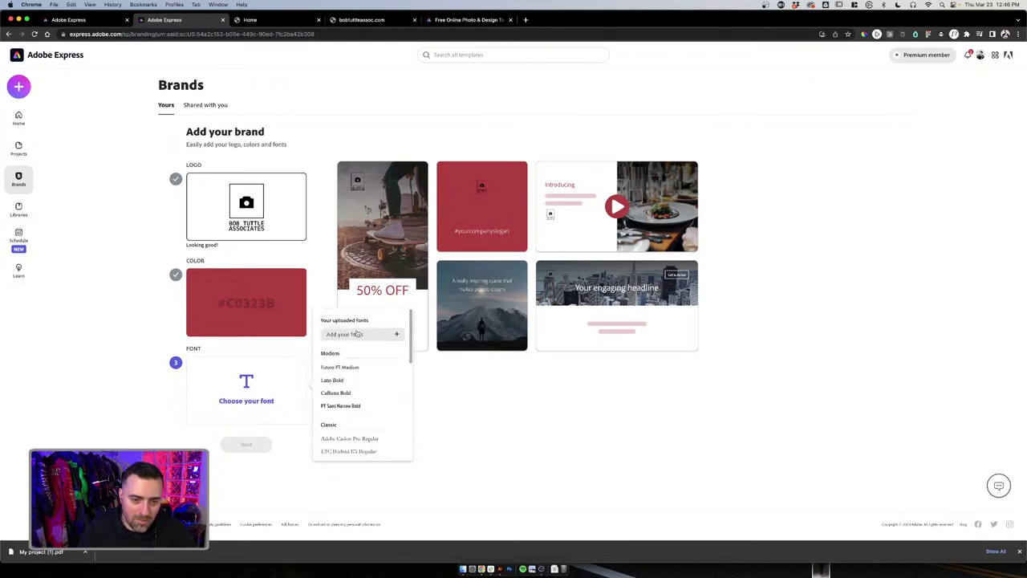
pyautogui.scroll(-6, 365, 369)
pyautogui.scroll(6, 372, 372)
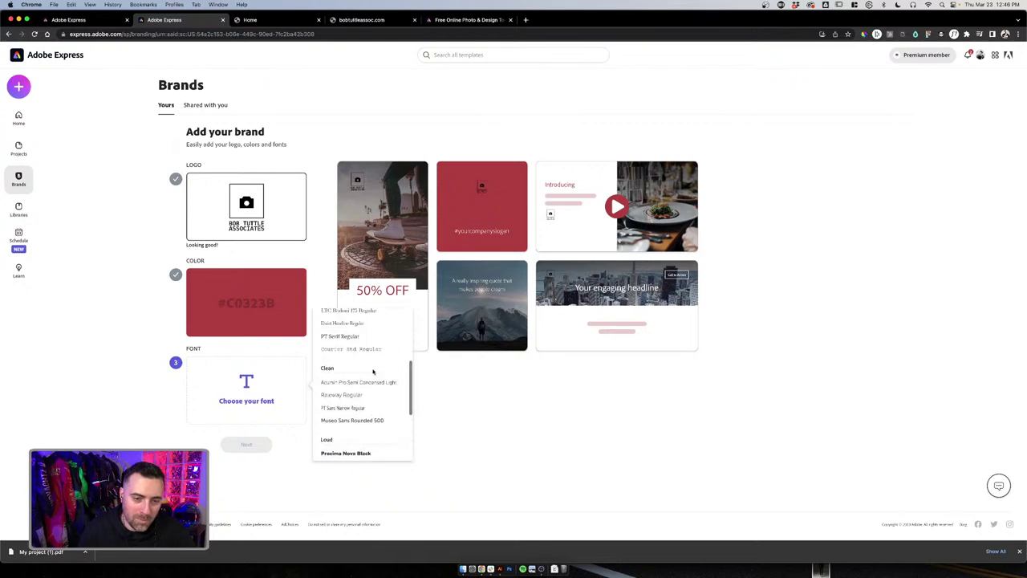
pyautogui.scroll(-2, 371, 369)
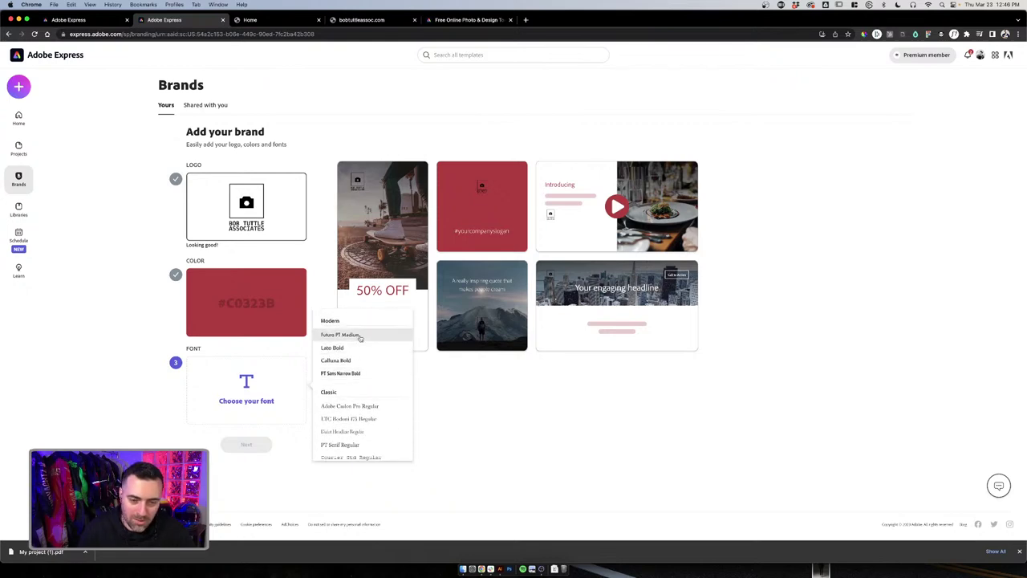
# Choose Futura PT Medium, name the brand 'Bob Tuttle Associates', and create it
pyautogui.click(360, 335)
pyautogui.click(252, 445)
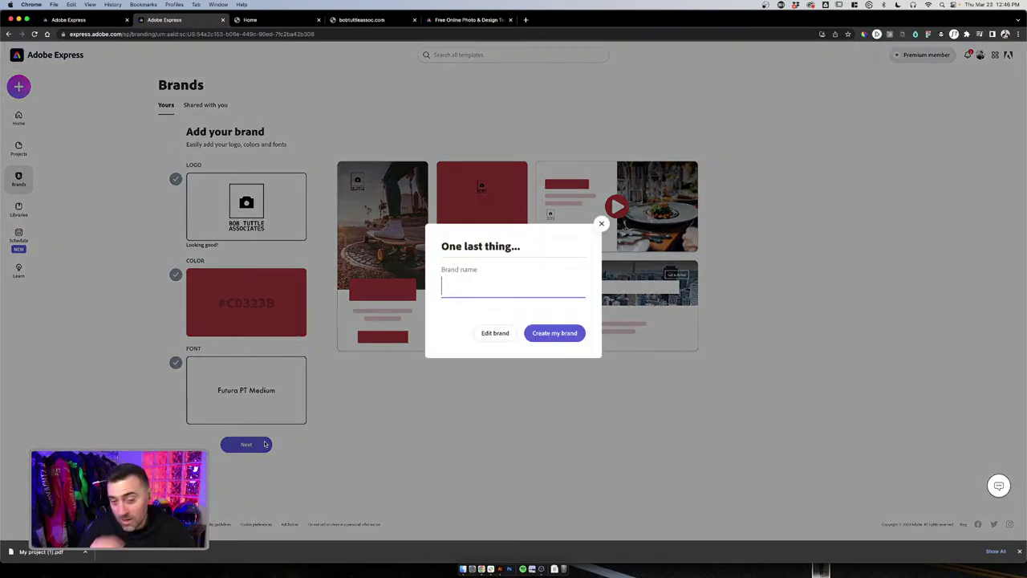
pyautogui.write('BVob')
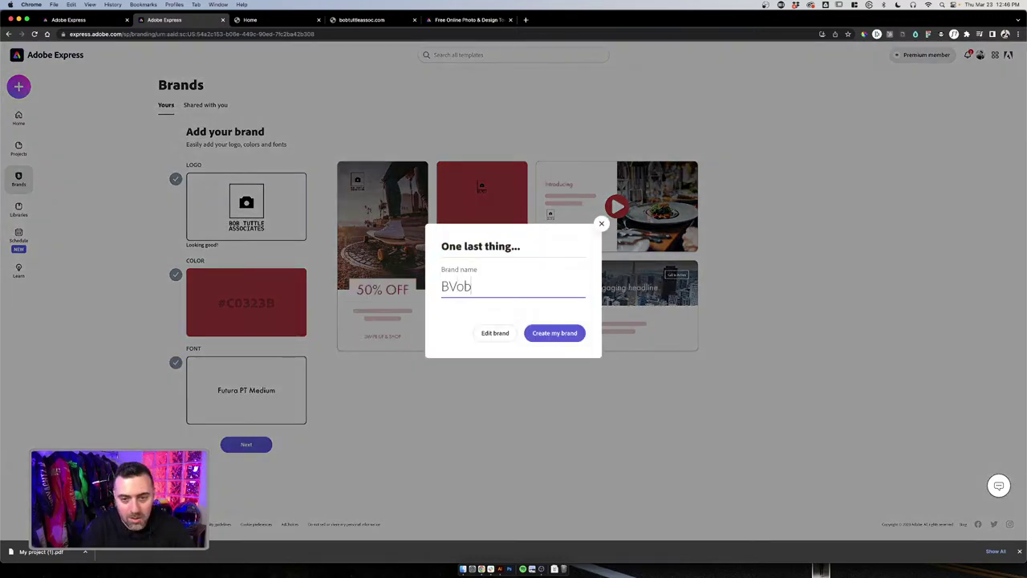
pyautogui.press('BackSpace')
pyautogui.press('BackSpace')
pyautogui.press('BackSpace')
pyautogui.write('ob Tuttle')
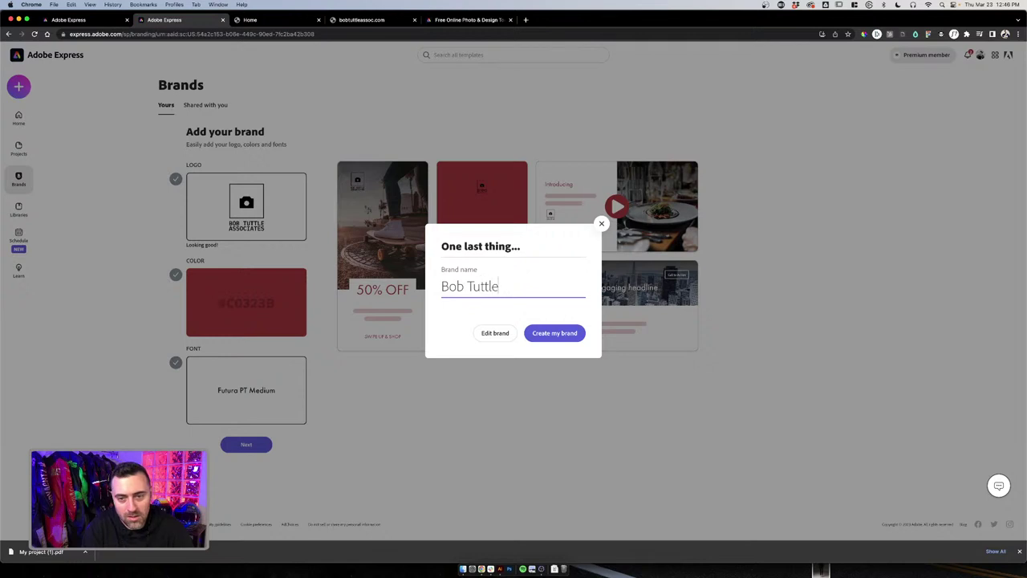
pyautogui.write(' Associates')
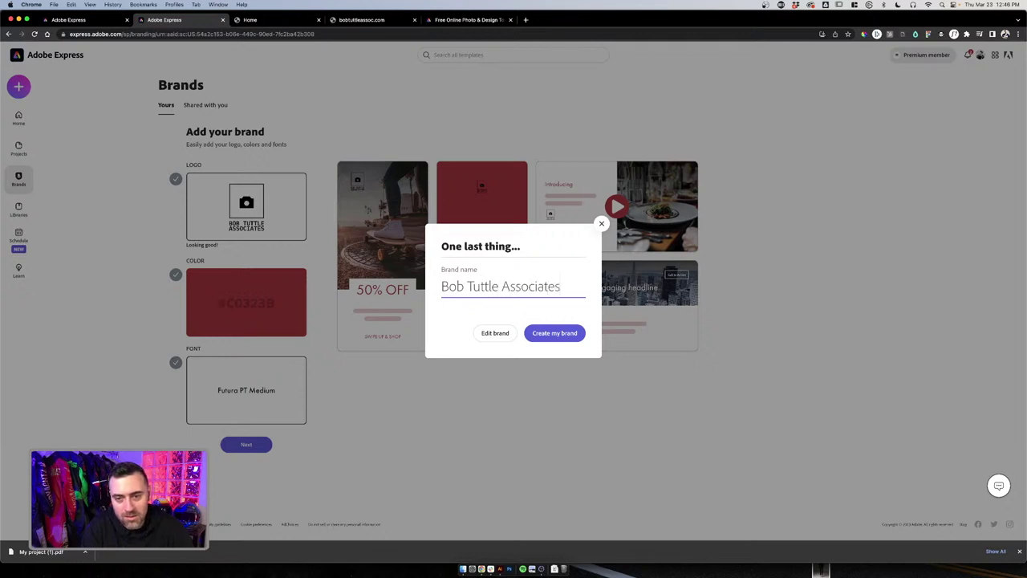
pyautogui.click(553, 331)
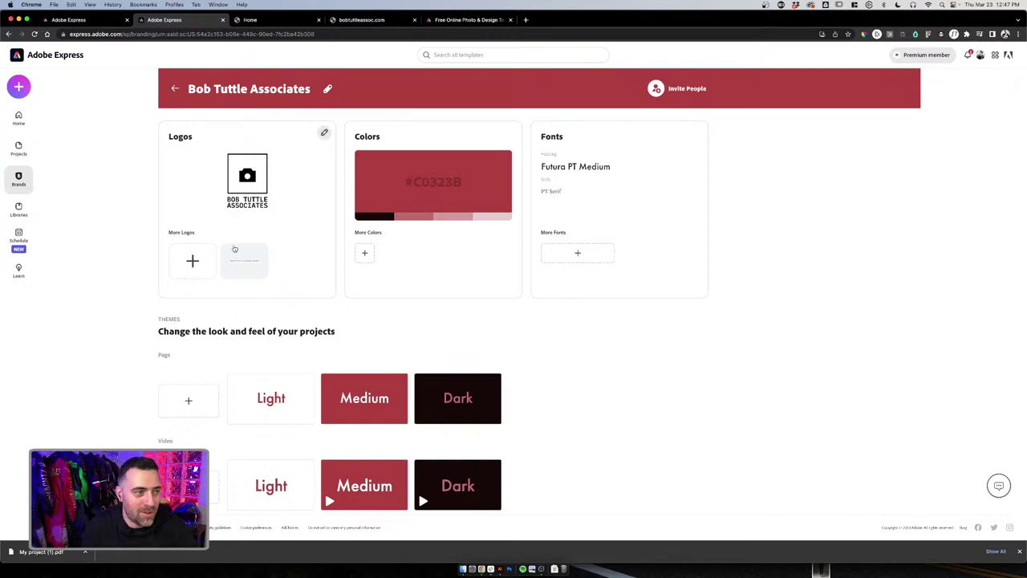
# Review the Bob Tuttle Associates brand page and its Fonts dialog, then return Home
pyautogui.scroll(-3, 447, 322)
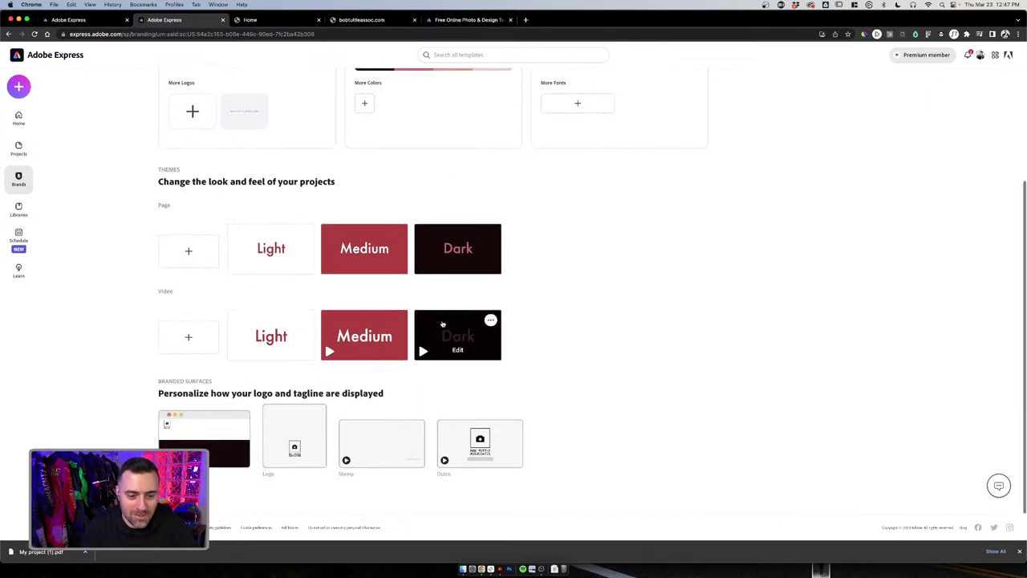
pyautogui.scroll(3, 444, 322)
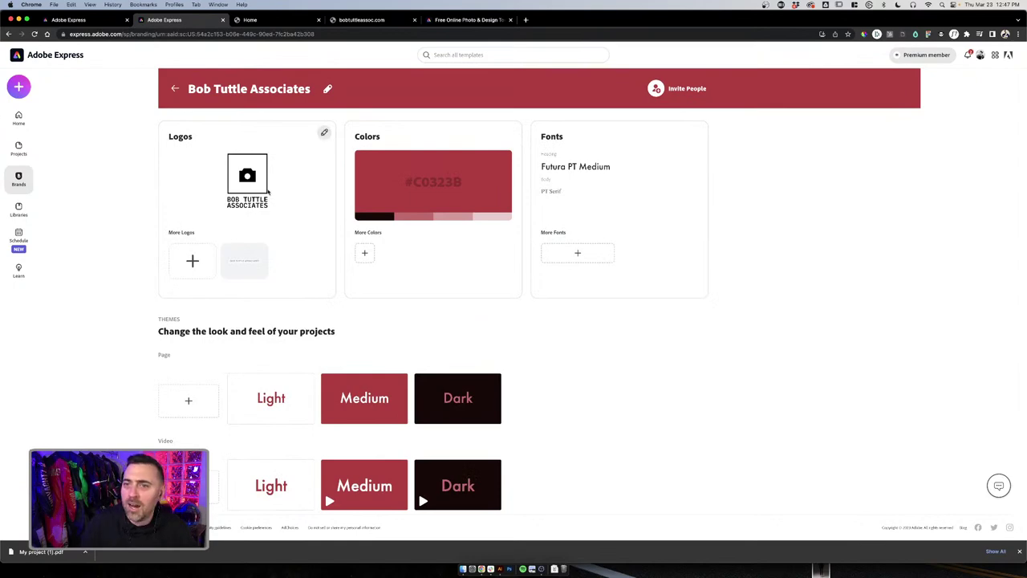
pyautogui.click(681, 236)
pyautogui.click(664, 174)
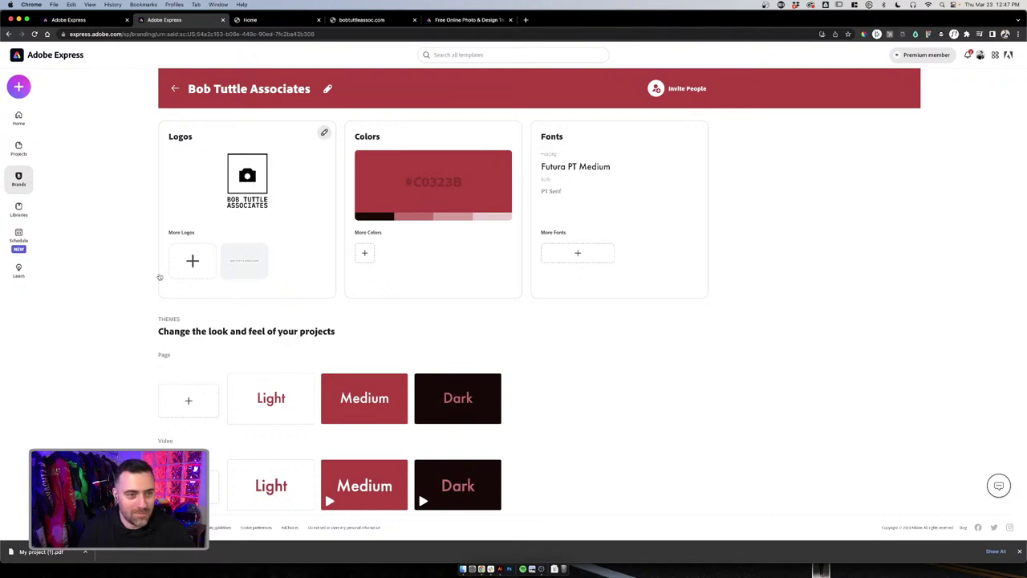
pyautogui.click(19, 118)
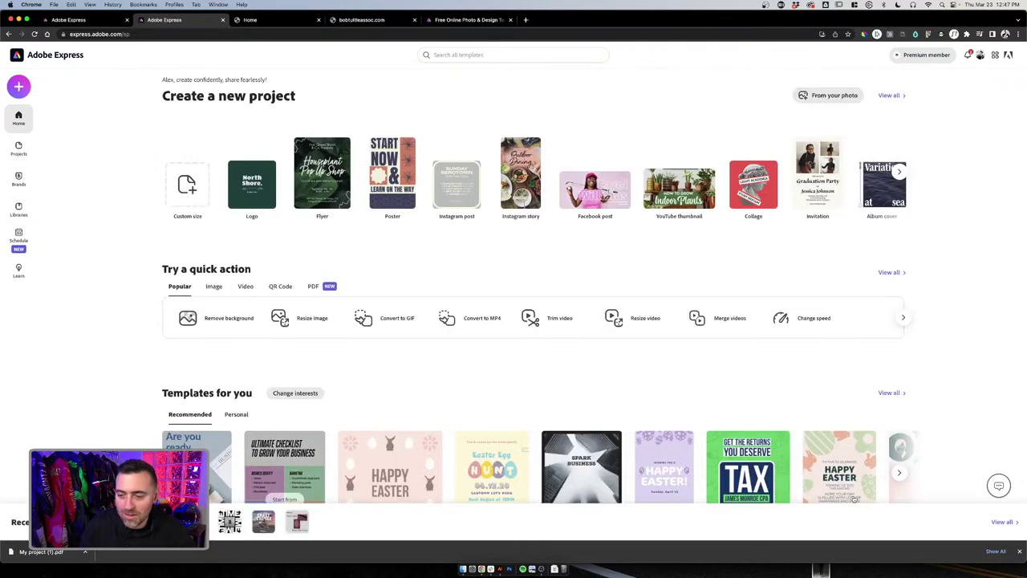
# Open the saved brands list and briefly view the Bob Tuttle Associates brand kit
pyautogui.click(1020, 552)
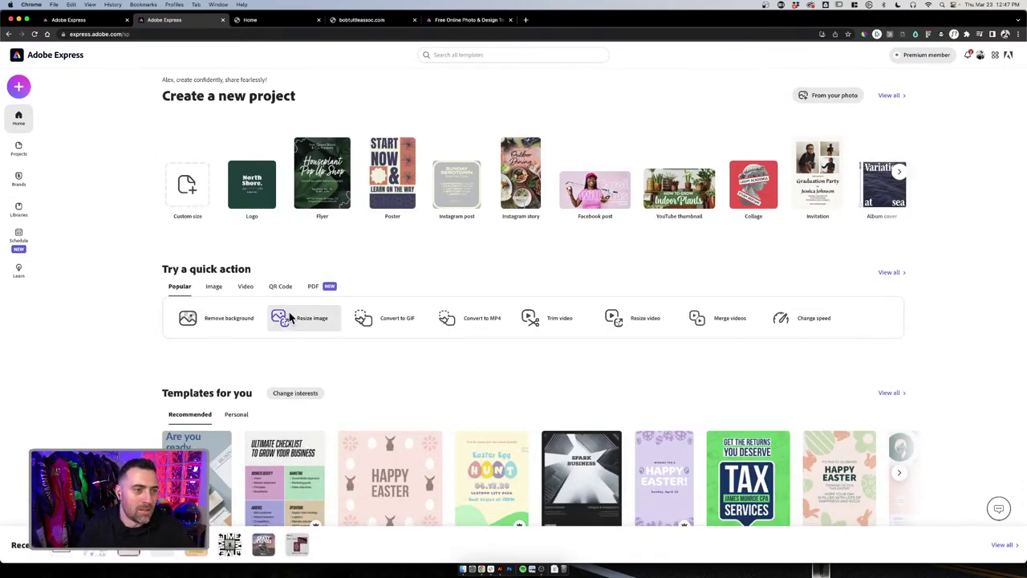
pyautogui.click(20, 178)
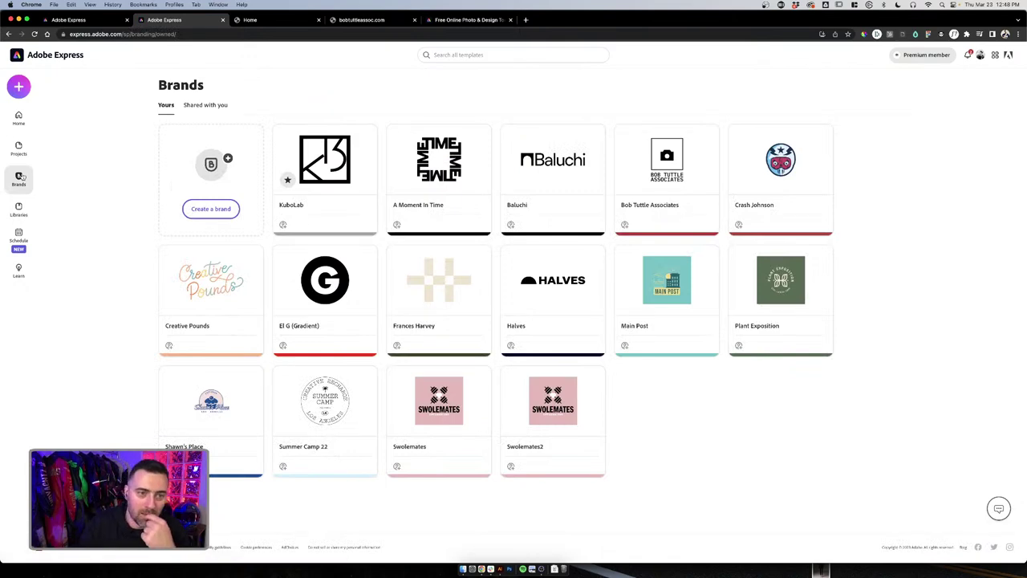
pyautogui.moveTo(447, 203)
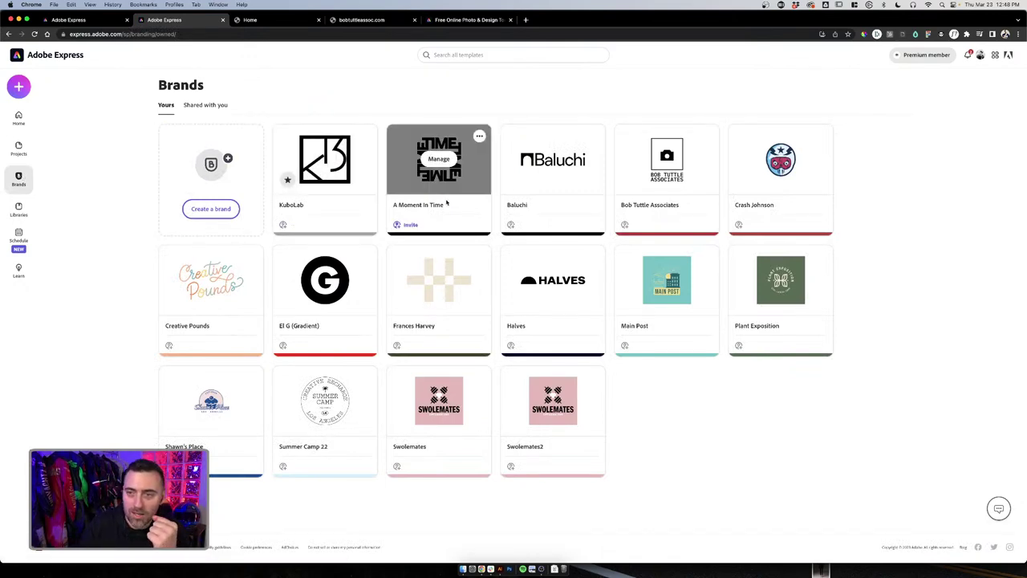
pyautogui.moveTo(807, 166)
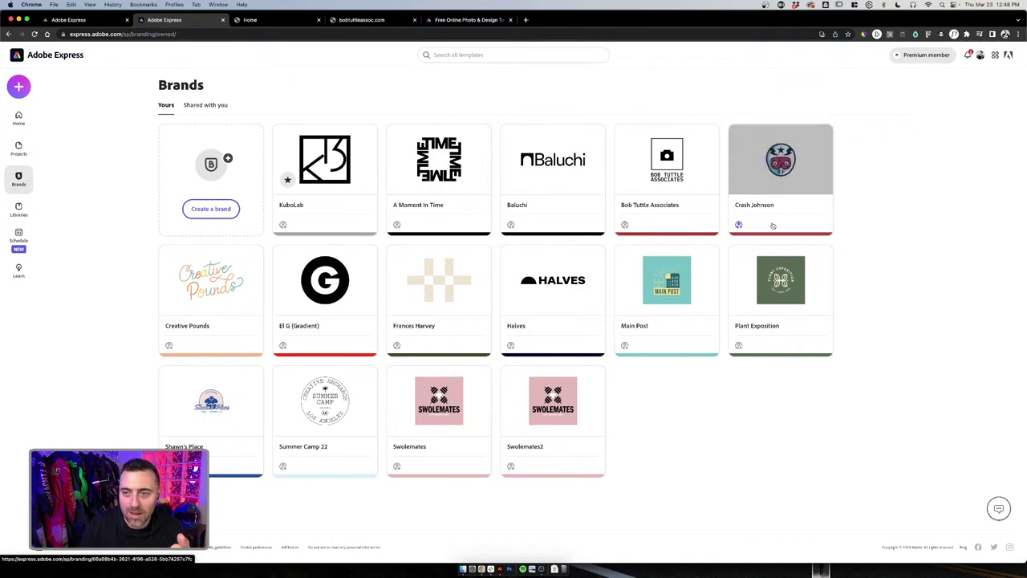
pyautogui.scroll(5, 857, 167)
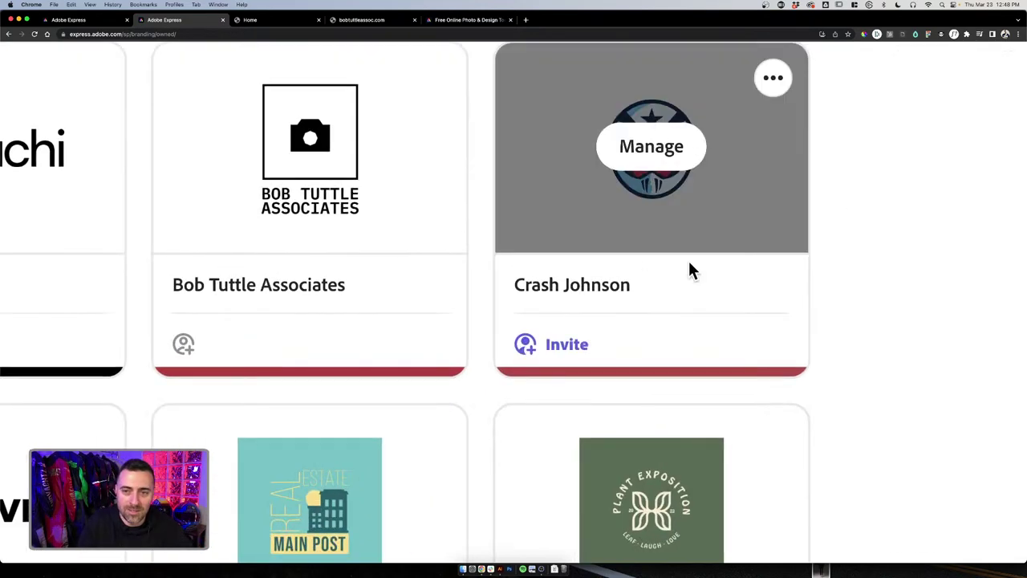
pyautogui.scroll(-4, 880, 236)
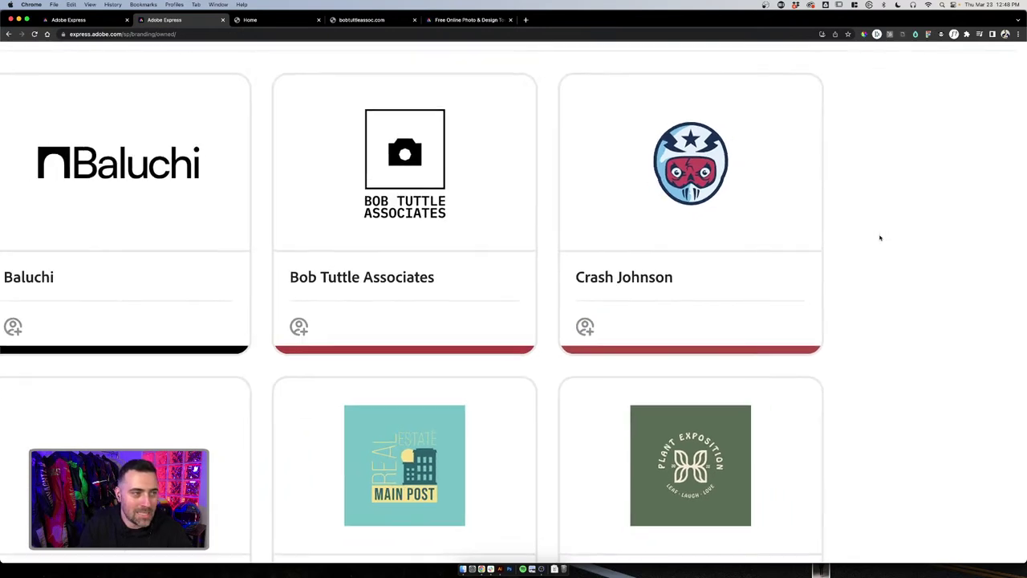
pyautogui.scroll(-2, 880, 237)
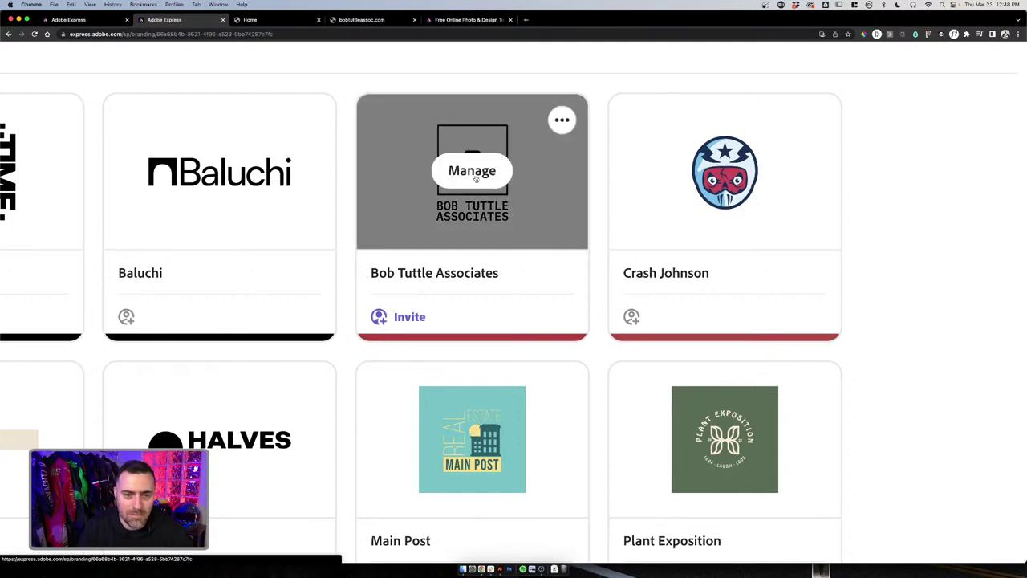
pyautogui.click(473, 171)
pyautogui.click(43, 68)
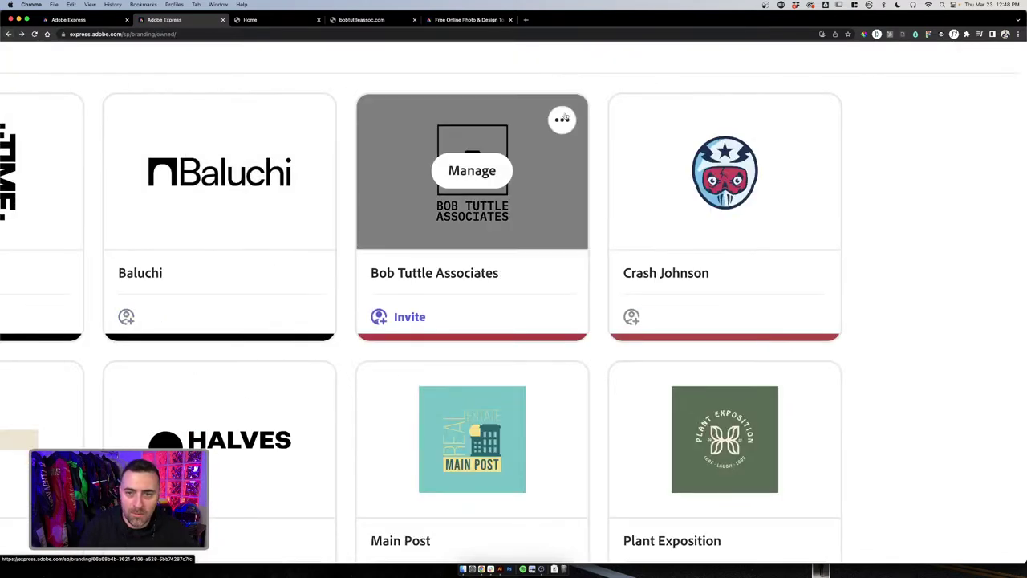
# Make Bob Tuttle Associates the default brand and open its brand page
pyautogui.click(564, 119)
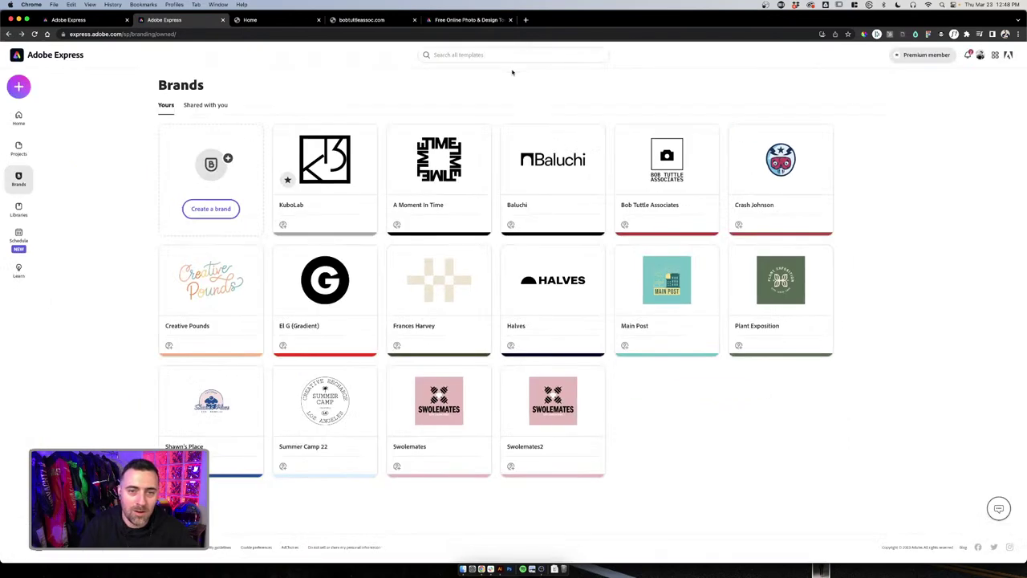
pyautogui.click(707, 137)
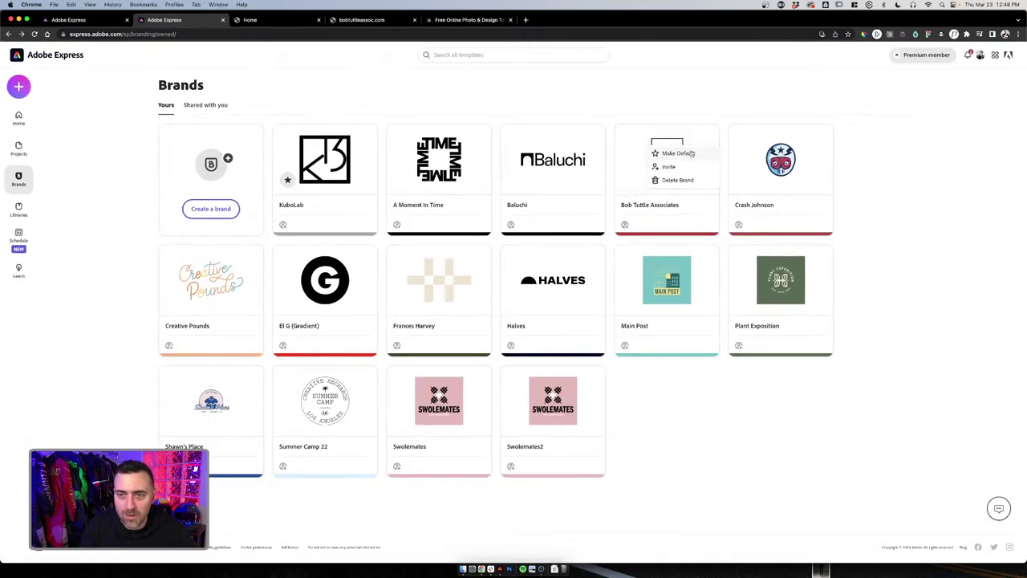
pyautogui.click(691, 153)
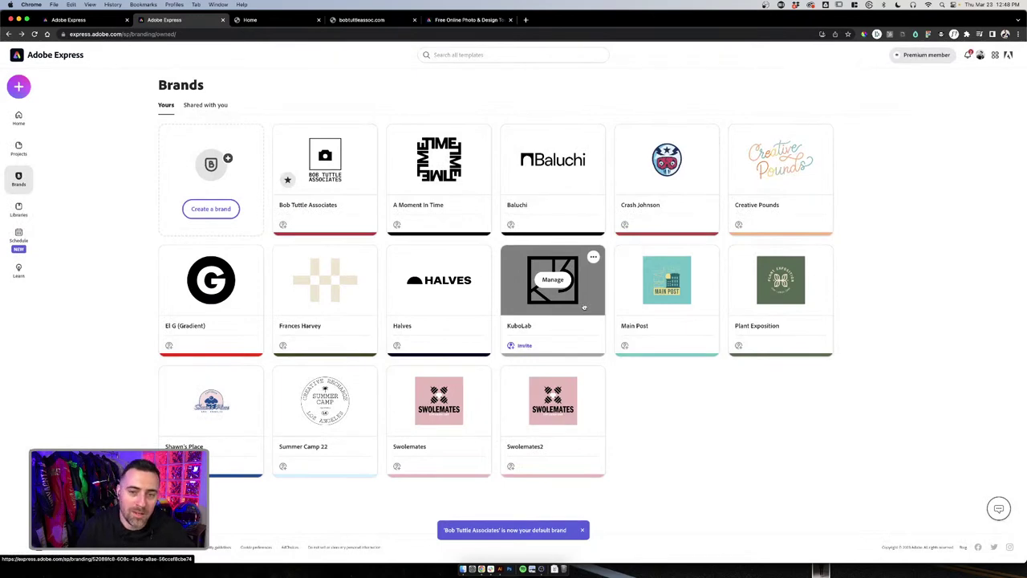
pyautogui.click(368, 163)
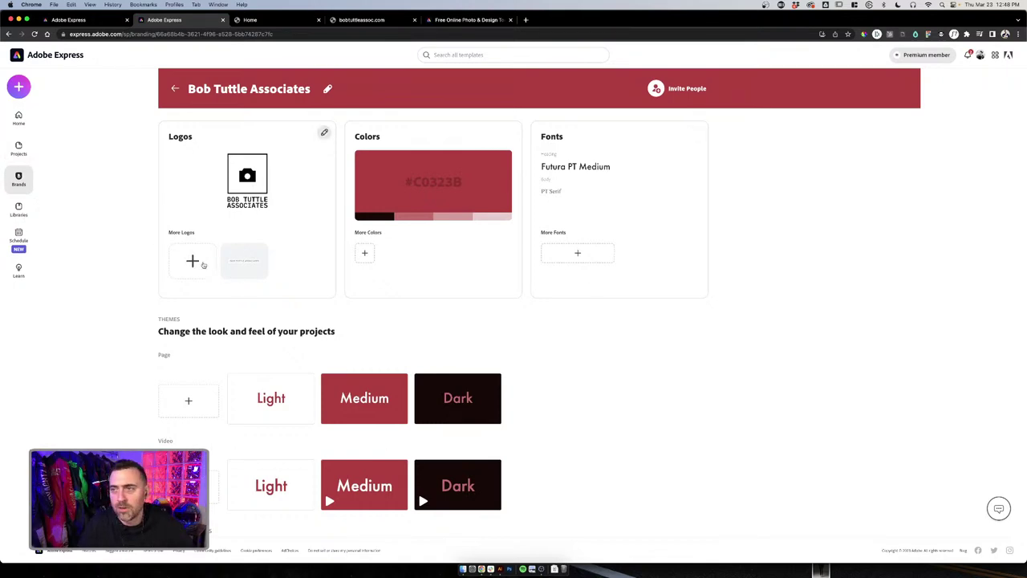
# Back in Illustrator, duplicate the logo artboard to the right with the Artboard tool
pyautogui.click(500, 568)
pyautogui.scroll(-10, 538, 211)
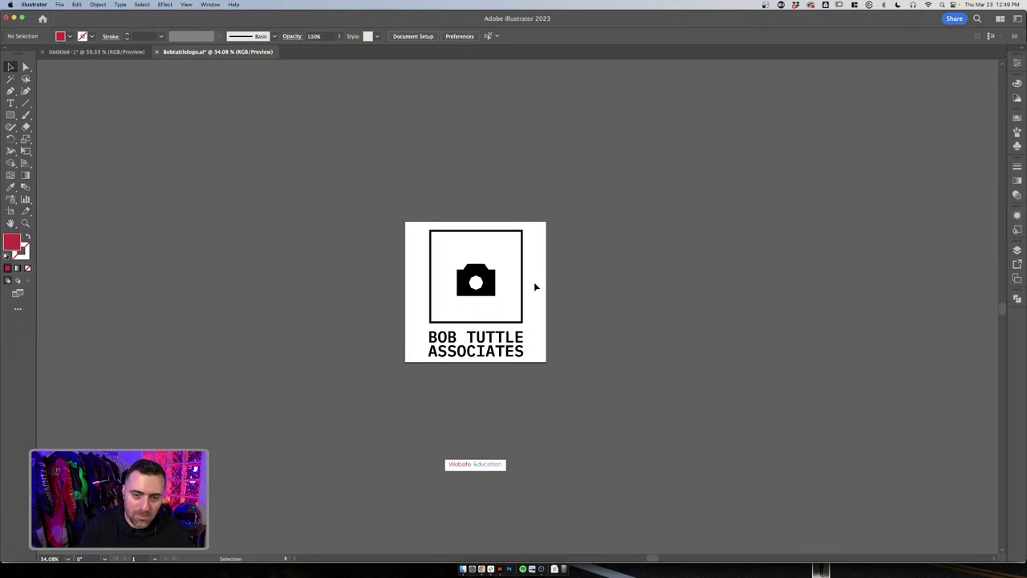
pyautogui.hotkey('shift', 'o')
pyautogui.moveTo(535, 287); pyautogui.dragTo(748, 289)
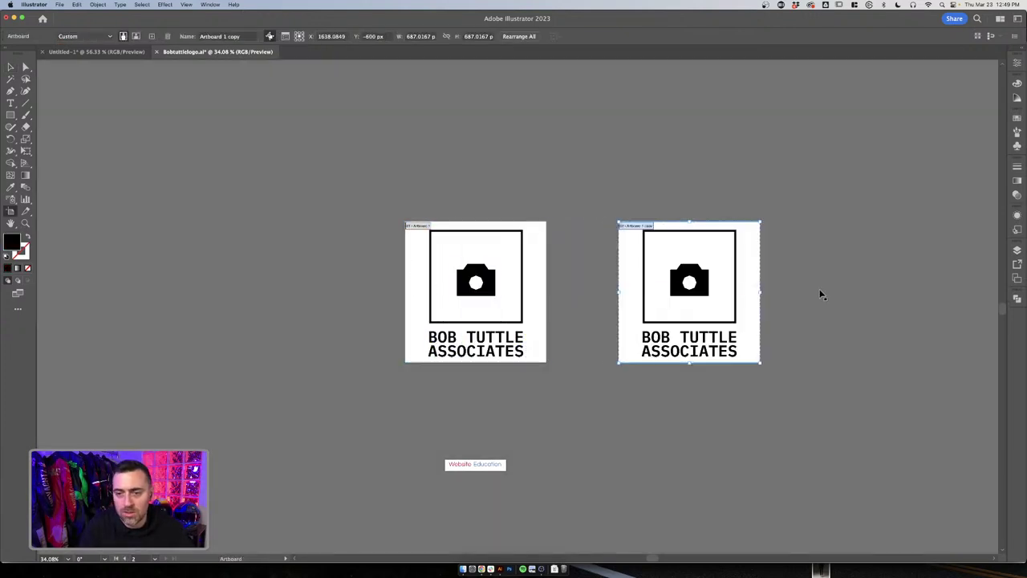
# Move the BOB TUTTLE ASSOCIATES text beside the icon and isolate the square camera frame
pyautogui.press('v')
pyautogui.hscroll(3, 820, 294)
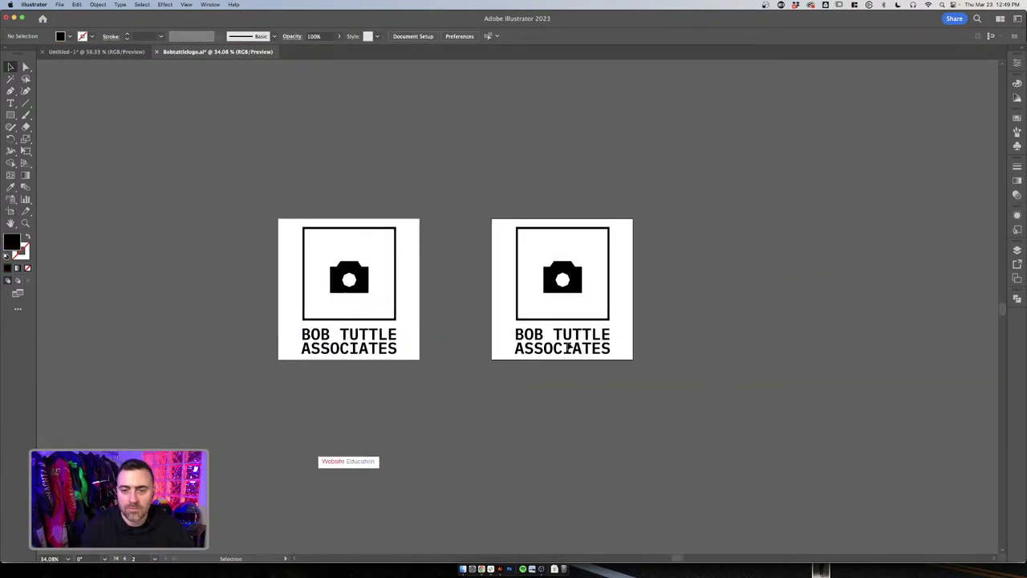
pyautogui.moveTo(588, 348); pyautogui.dragTo(691, 293)
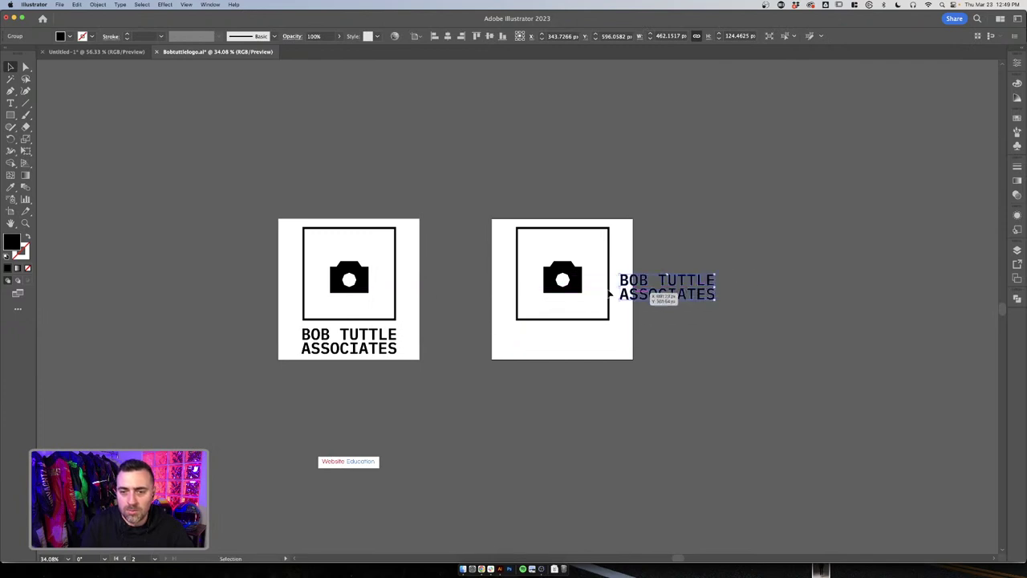
pyautogui.click(618, 227)
pyautogui.click(596, 244)
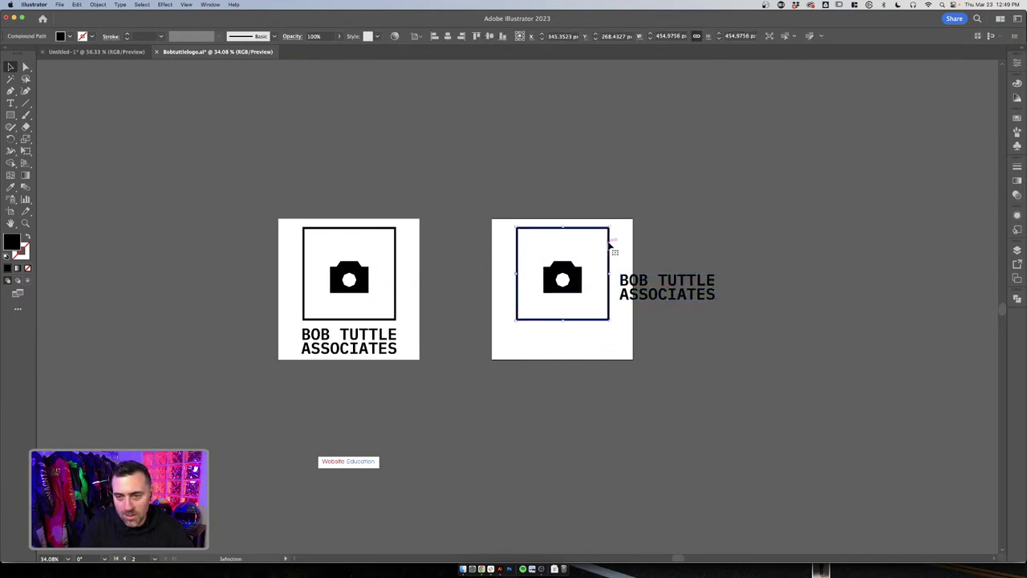
pyautogui.doubleClick(609, 243)
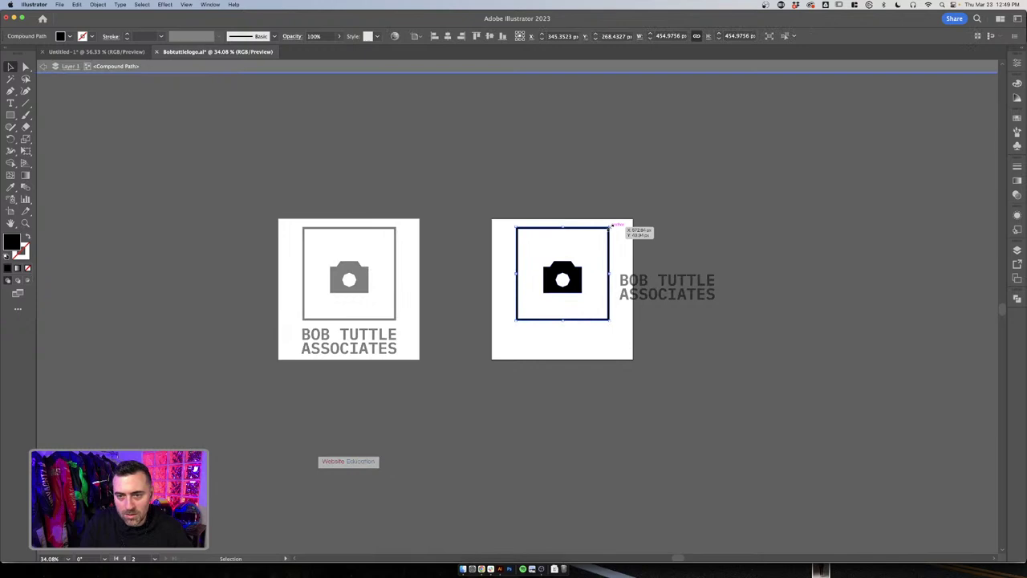
pyautogui.moveTo(612, 227)
pyautogui.mouseDown()
pyautogui.moveTo(594, 193)
pyautogui.moveTo(591, 246)
pyautogui.moveTo(615, 223)
pyautogui.moveTo(591, 245)
pyautogui.moveTo(610, 239)
pyautogui.moveTo(593, 232)
pyautogui.moveTo(609, 231)
pyautogui.mouseUp()
pyautogui.click(592, 241)
pyautogui.click(591, 241)
# Delete the square frame from the camera path, then paste a copy and shrink it slightly
pyautogui.press('a')
pyautogui.press('Delete')
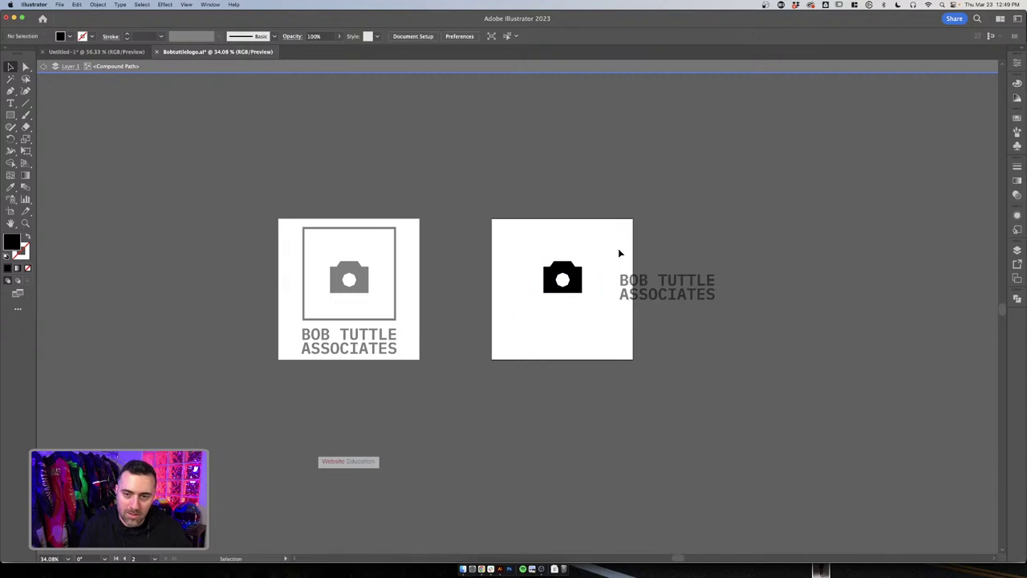
pyautogui.press('Escape')
pyautogui.hotkey('ctrl', 'v')
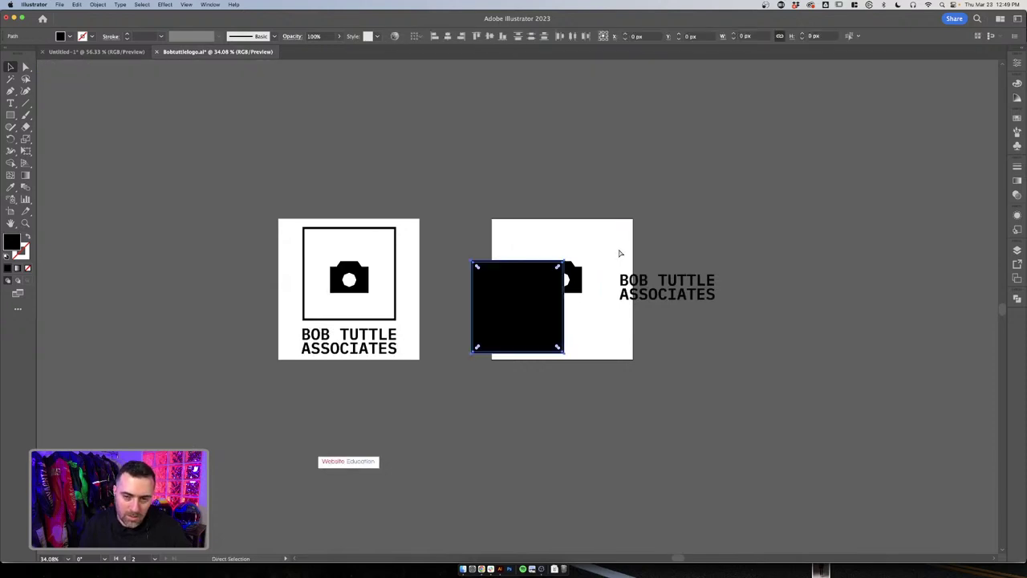
pyautogui.press('v')
pyautogui.click(536, 298)
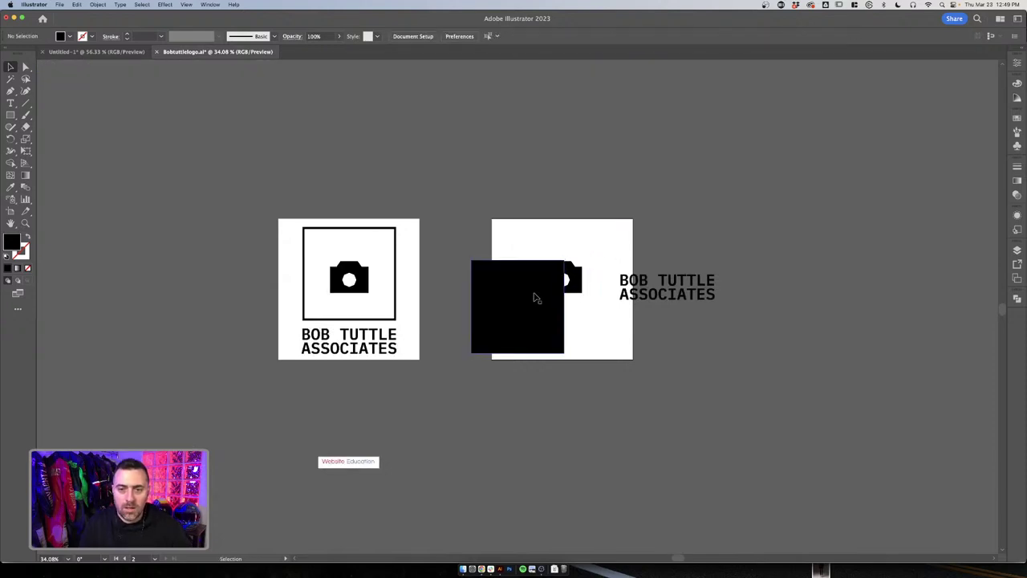
pyautogui.press('a')
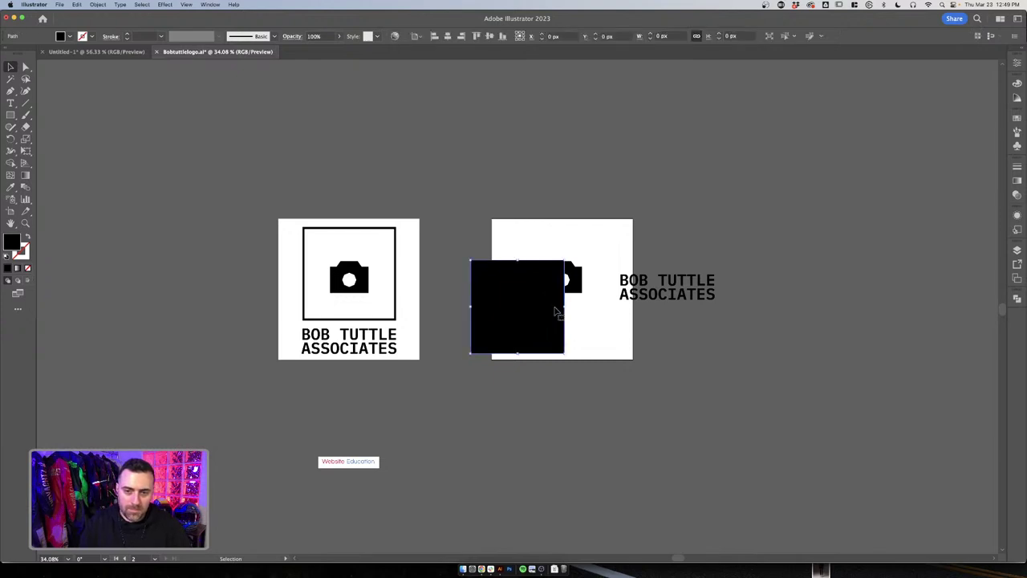
pyautogui.hotkey('ctrl', 'd')
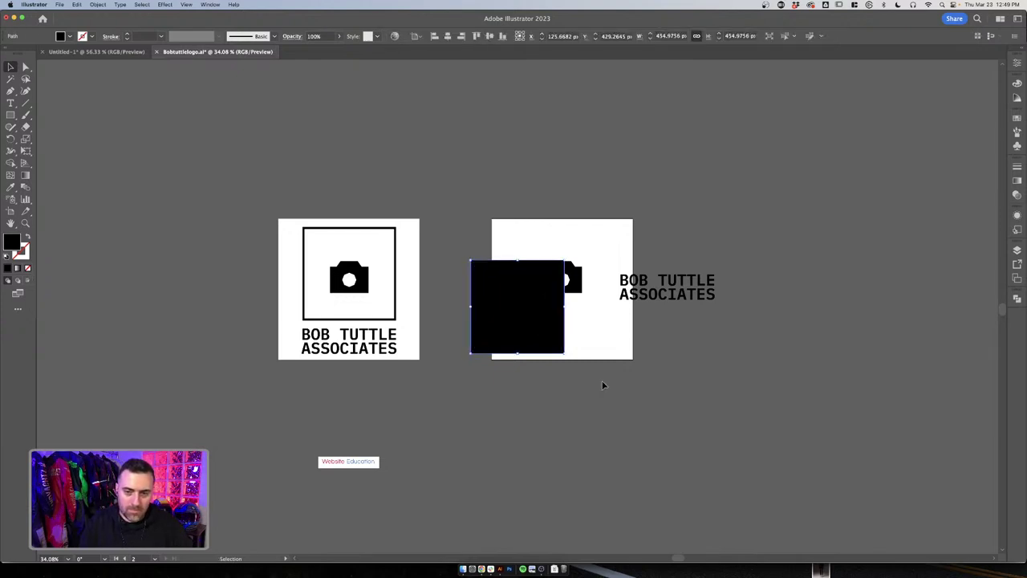
# Give the pasted square a white fill and black stroke, place it over the camera, and remove leftovers
pyautogui.press('i')
pyautogui.click(589, 238)
pyautogui.press('v')
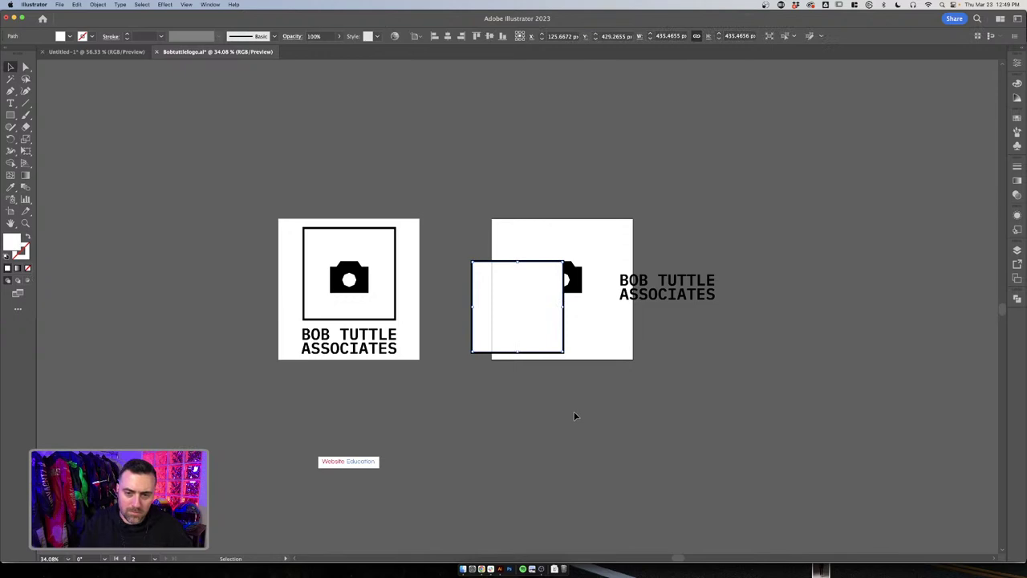
pyautogui.click(564, 309)
pyautogui.moveTo(564, 278); pyautogui.dragTo(594, 251)
pyautogui.hotkey('ctrl', 'b')
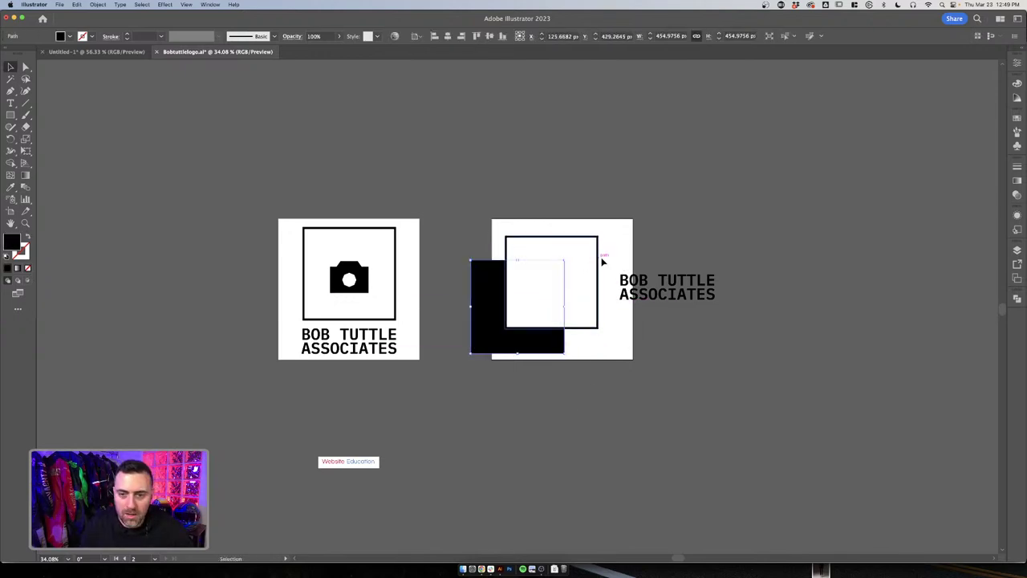
pyautogui.press('Delete')
pyautogui.click(573, 313)
pyautogui.press('Delete')
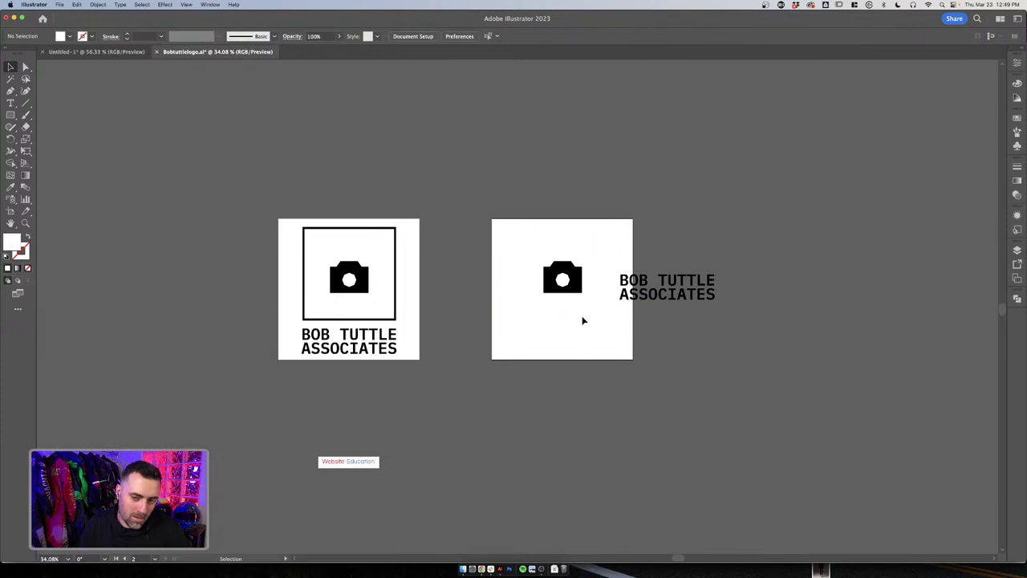
pyautogui.hotkey('ctrl', 'z')
pyautogui.hotkey('ctrl', 'z')
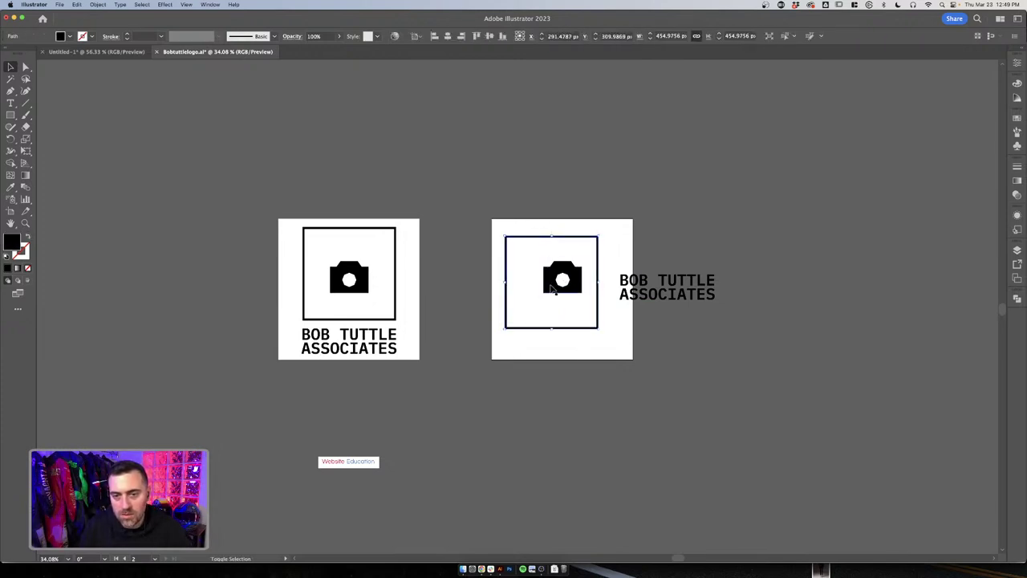
# Centre the white square with the camera, then centre the black frame on the square
pyautogui.keyDown('shift'); pyautogui.click(554, 291); pyautogui.keyUp('shift')
pyautogui.click(447, 36)
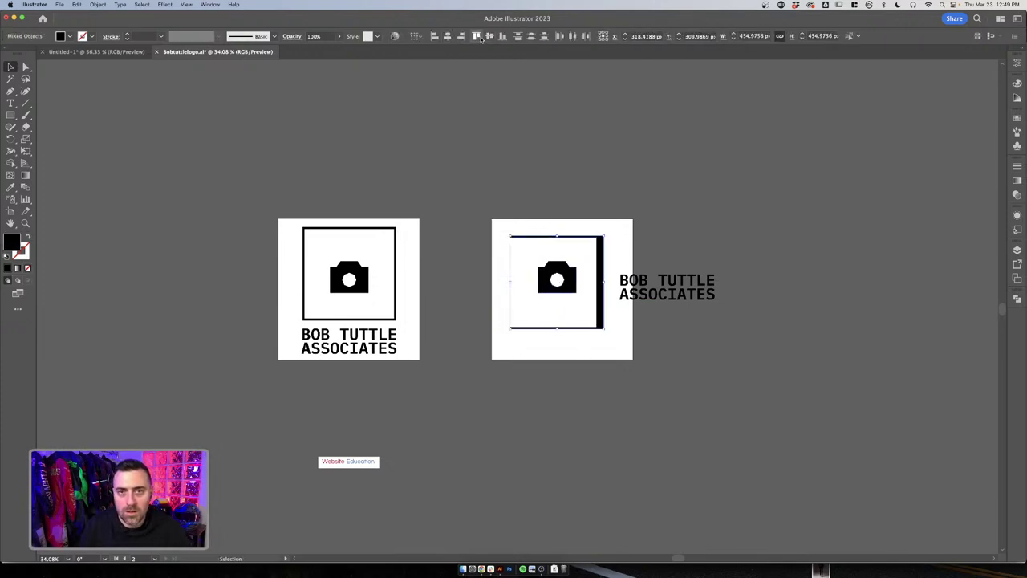
pyautogui.click(477, 36)
pyautogui.click(610, 188)
pyautogui.click(601, 277)
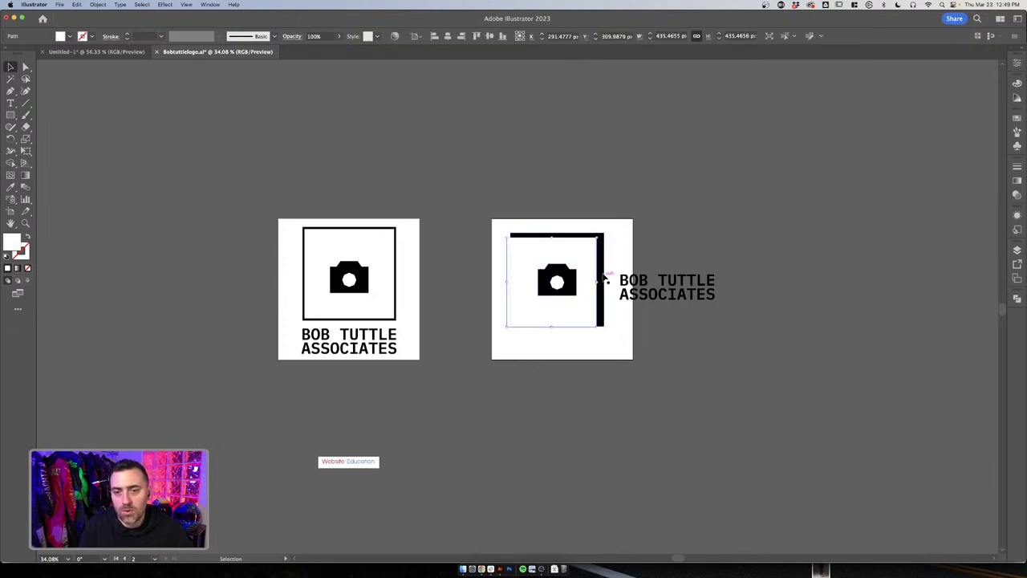
pyautogui.keyDown('shift'); pyautogui.click(605, 277); pyautogui.keyUp('shift')
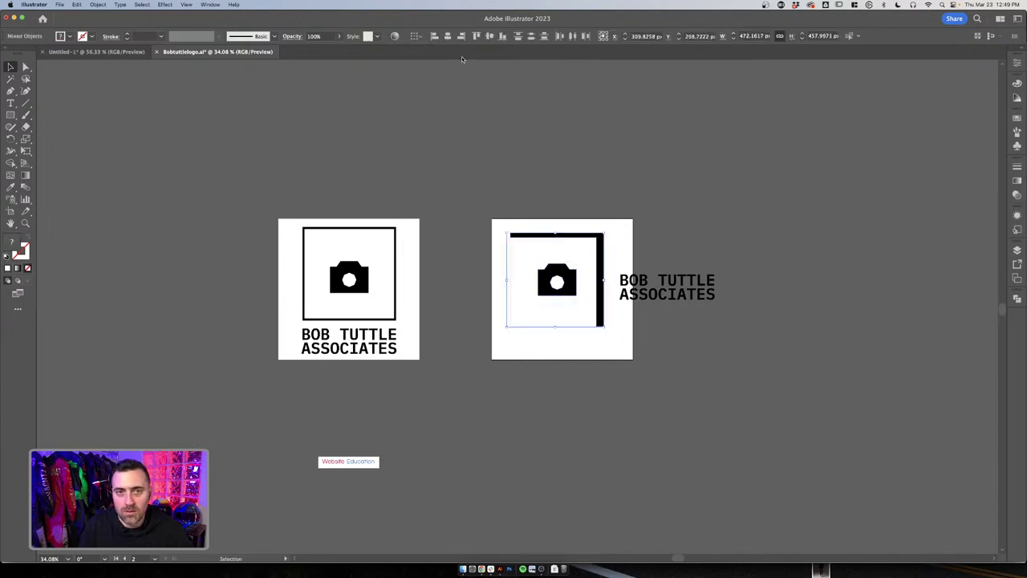
pyautogui.click(447, 36)
pyautogui.click(477, 37)
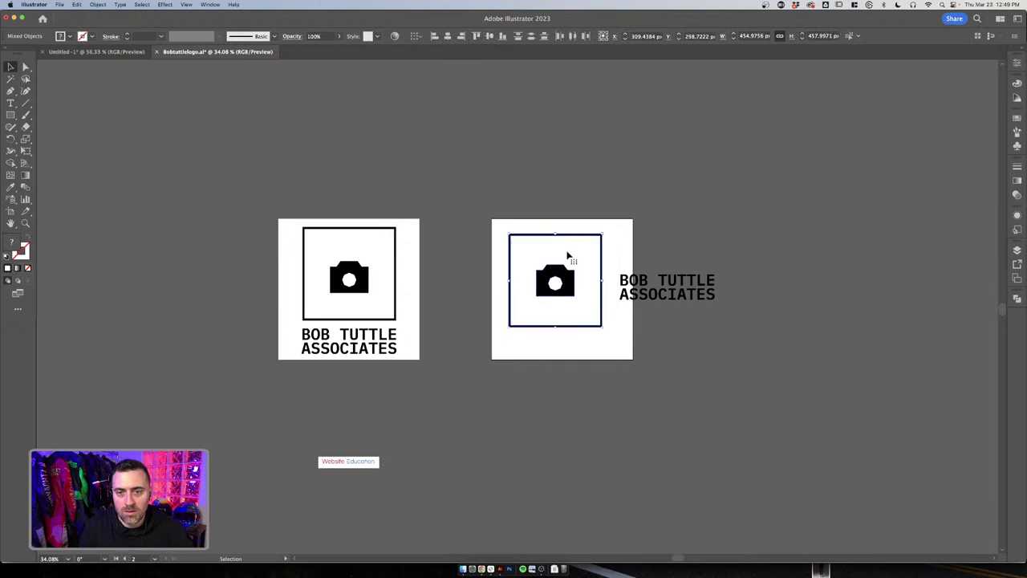
# Shrink the black frame tightly around the camera and move the company name next to it
pyautogui.click(590, 217)
pyautogui.click(601, 234)
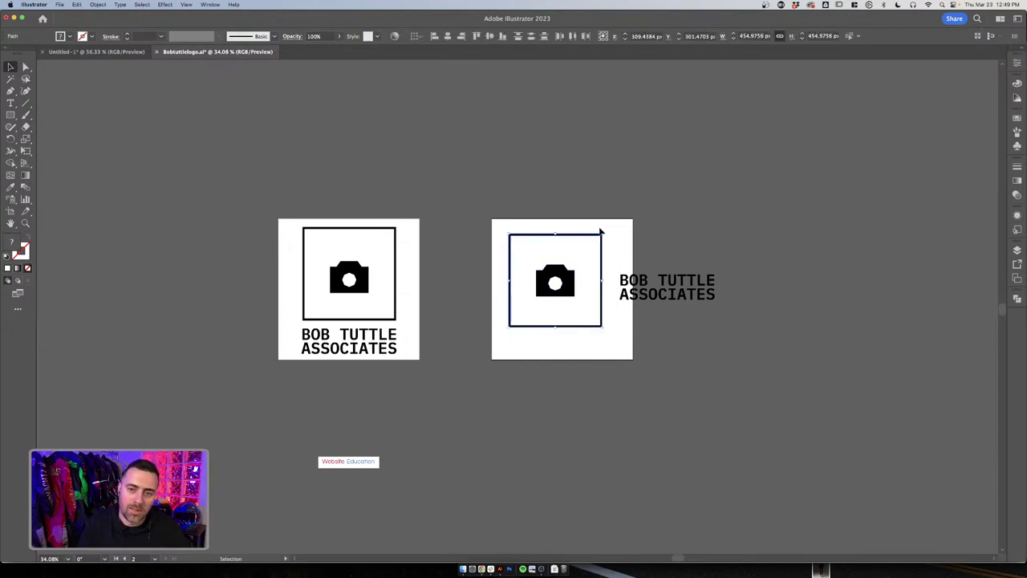
pyautogui.moveTo(601, 233); pyautogui.dragTo(585, 247)
pyautogui.moveTo(646, 291); pyautogui.dragTo(616, 286)
# Scale the black frame around the camera down slightly
pyautogui.scroll(5, 616, 286)
pyautogui.click(574, 276)
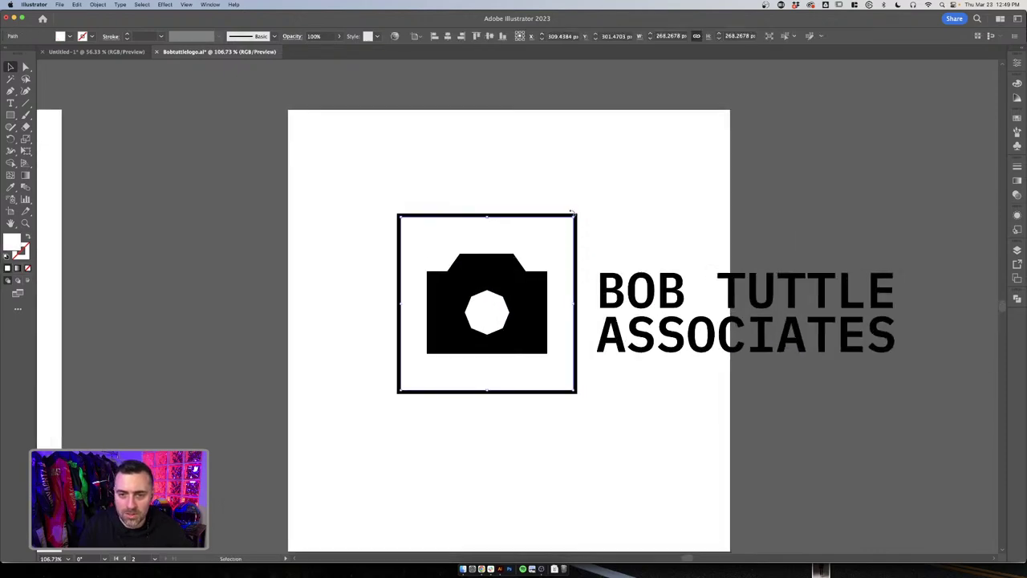
pyautogui.moveTo(572, 212); pyautogui.dragTo(566, 219)
pyautogui.click(607, 259)
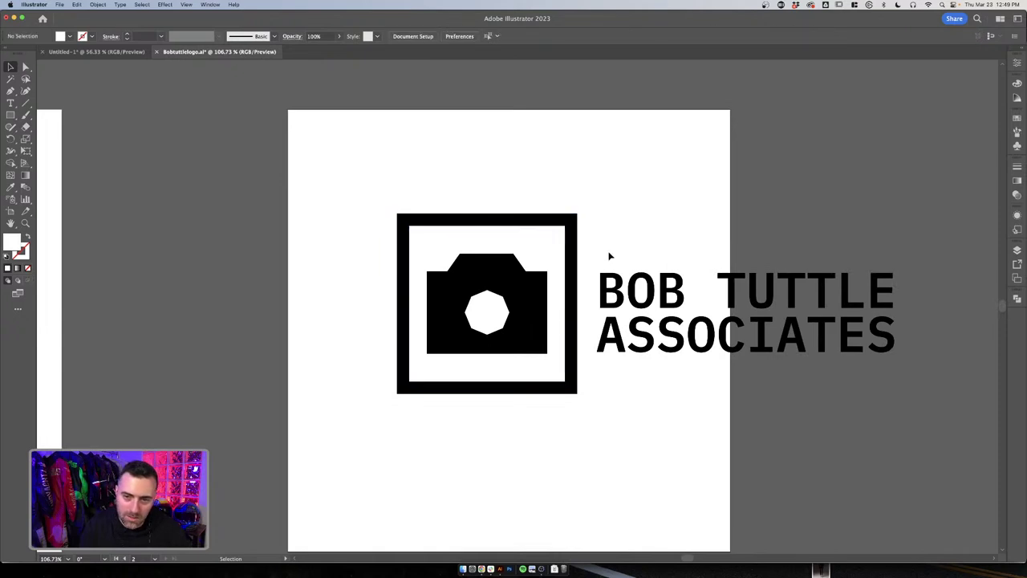
# Draw a small rectangle matching the B's stroke and place it on the frame's corner
pyautogui.scroll(4, 604, 289)
pyautogui.press('m')
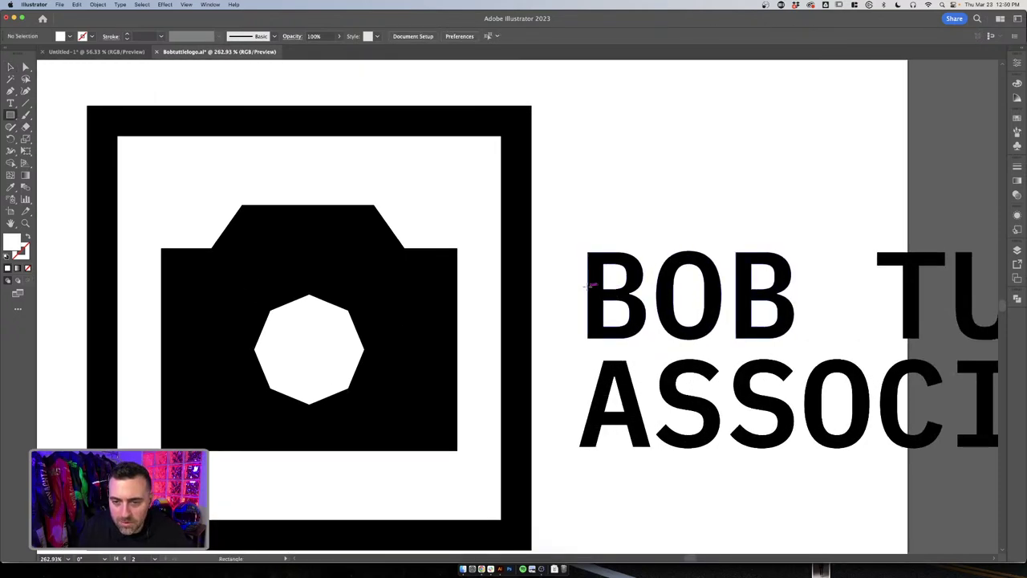
pyautogui.moveTo(588, 286)
pyautogui.mouseDown()
pyautogui.moveTo(617, 308)
pyautogui.moveTo(601, 340)
pyautogui.moveTo(513, 361)
pyautogui.moveTo(527, 476)
pyautogui.mouseUp()
pyautogui.press('v')
pyautogui.scroll(-2, 520, 387)
pyautogui.click(569, 414)
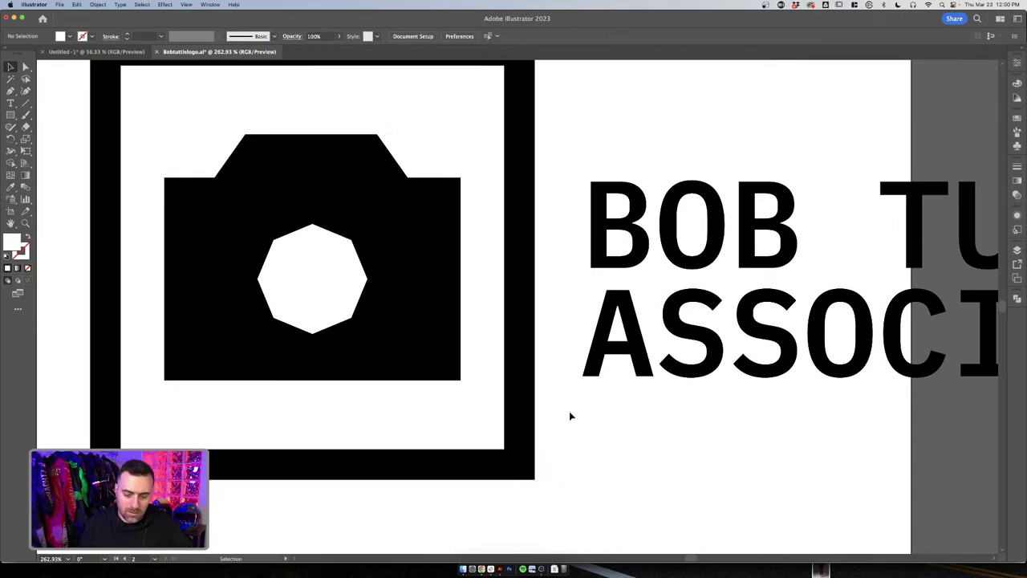
# Draw a small square over the B's stroke and thin the frame's border to that width
pyautogui.press('m')
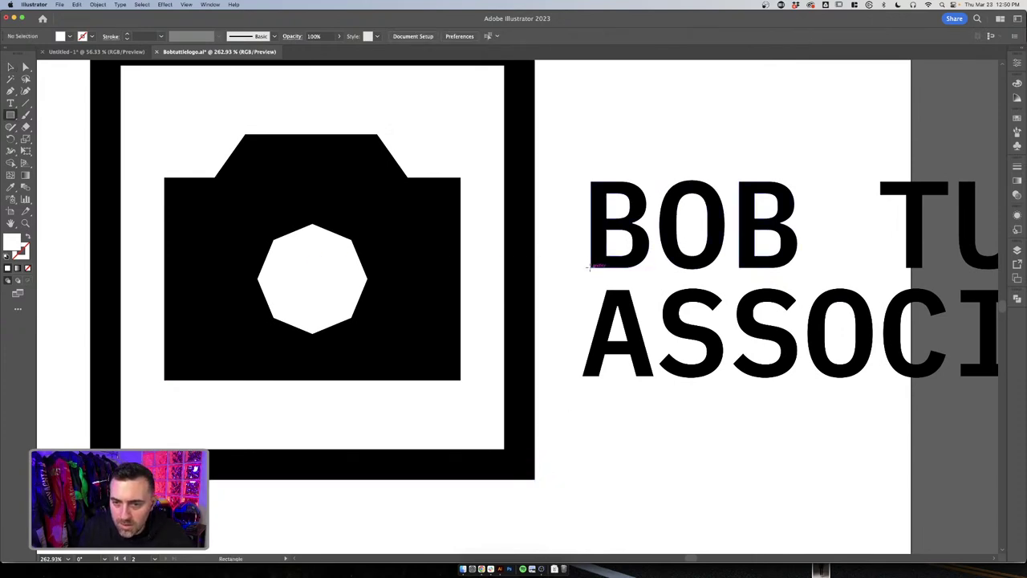
pyautogui.moveTo(590, 267); pyautogui.dragTo(532, 468)
pyautogui.press('v')
pyautogui.keyDown('shift'); pyautogui.click(511, 459); pyautogui.keyUp('shift')
pyautogui.press('shift+super+a')
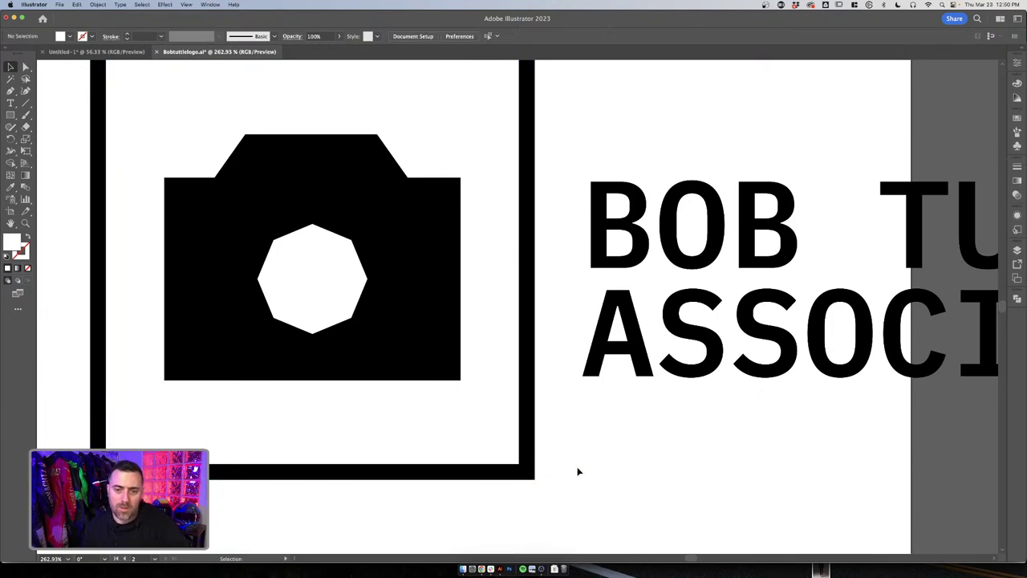
pyautogui.scroll(-5, 575, 470)
pyautogui.hscroll(2, 618, 474)
# Vertically centre the BOB TUTTLE ASSOCIATES text on the camera frame
pyautogui.scroll(-1, 629, 474)
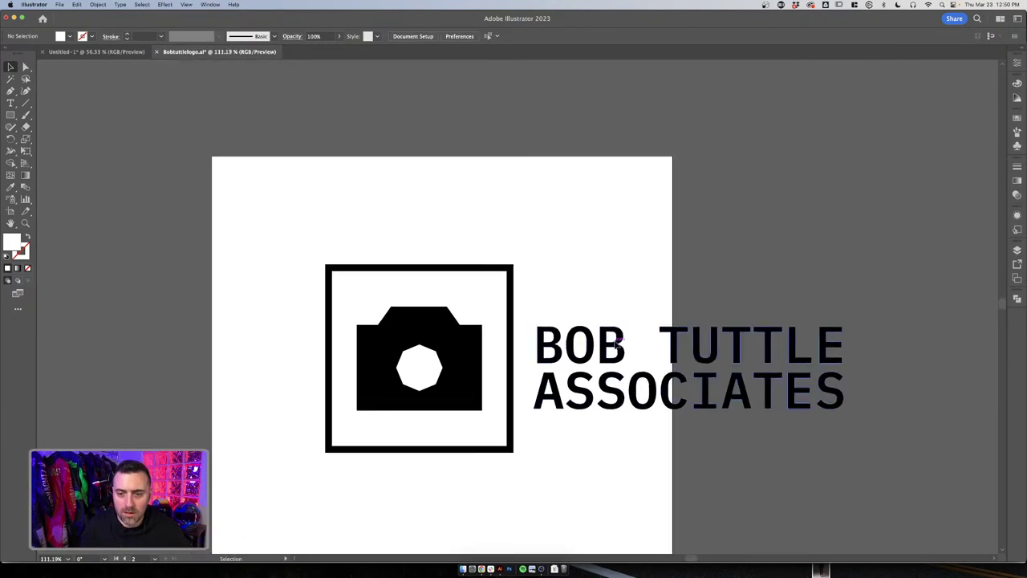
pyautogui.keyDown('shift'); pyautogui.click(542, 362); pyautogui.keyUp('shift')
pyautogui.keyDown('shift'); pyautogui.click(515, 363); pyautogui.keyUp('shift')
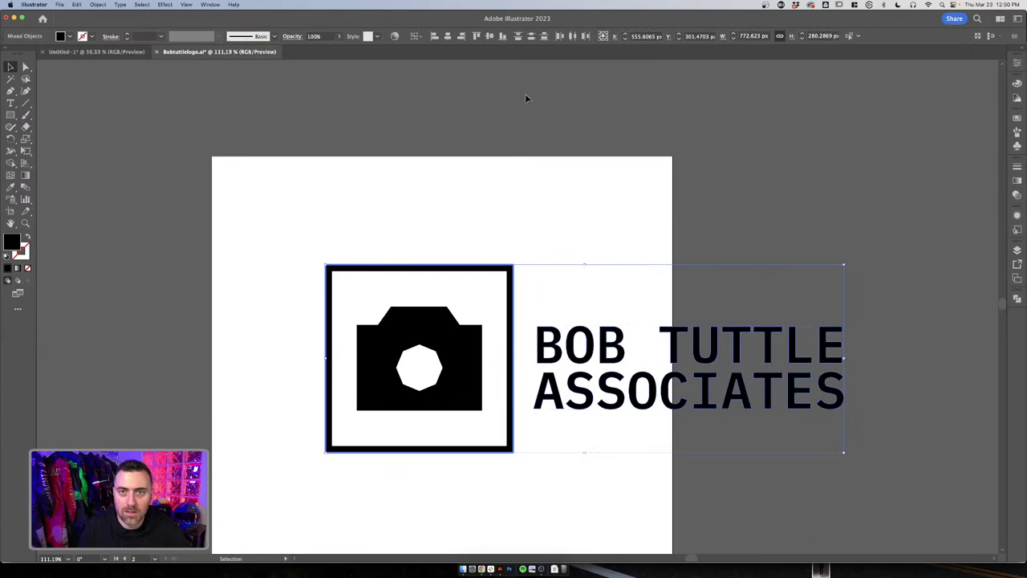
pyautogui.click(490, 36)
pyautogui.click(568, 267)
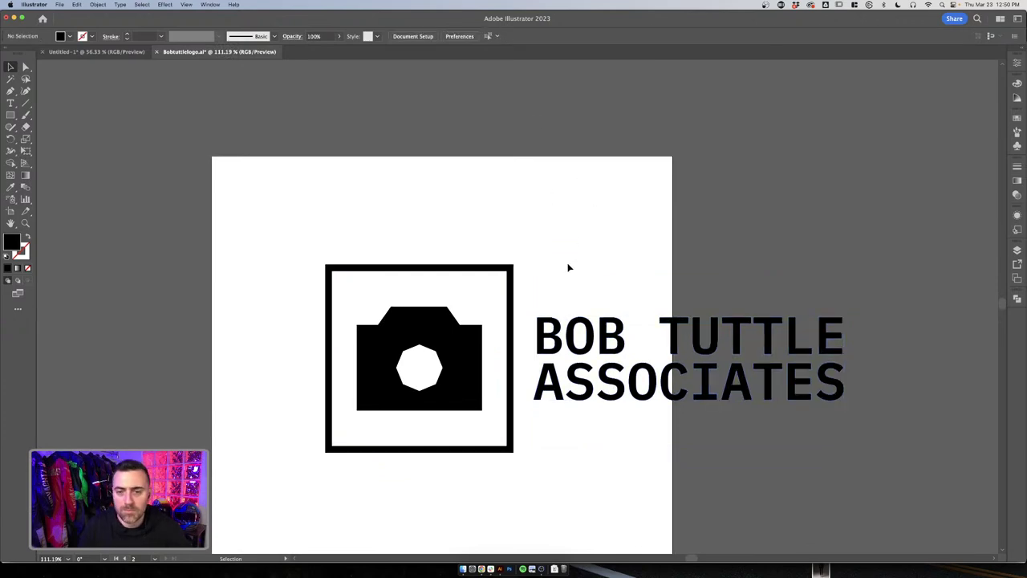
# Widen the second artboard to fit the text and shorten it from the bottom
pyautogui.hotkey('shift', 'o')
pyautogui.scroll(-3, 577, 239)
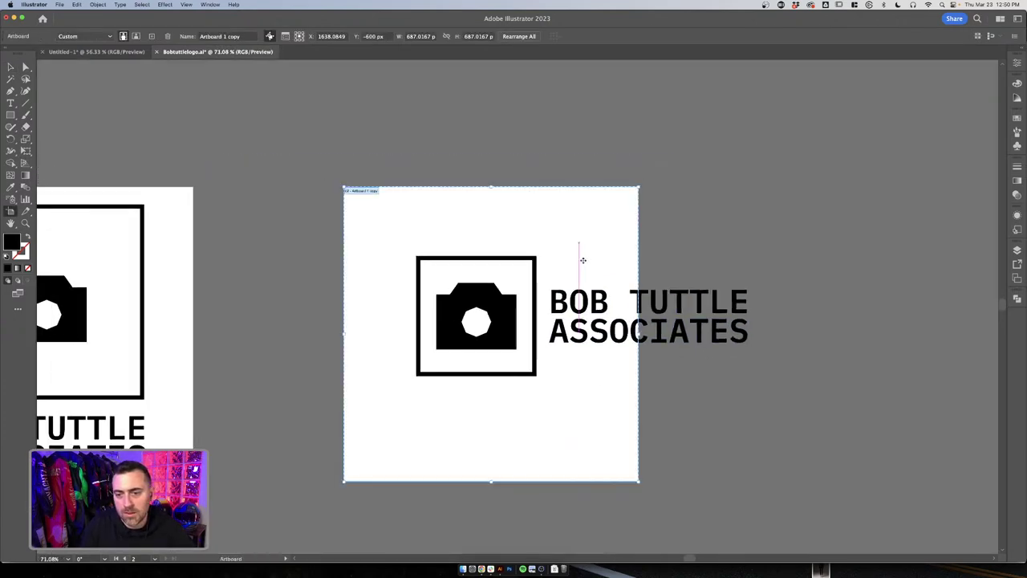
pyautogui.moveTo(639, 341); pyautogui.dragTo(772, 334)
pyautogui.moveTo(558, 482); pyautogui.dragTo(557, 413)
pyautogui.press('v')
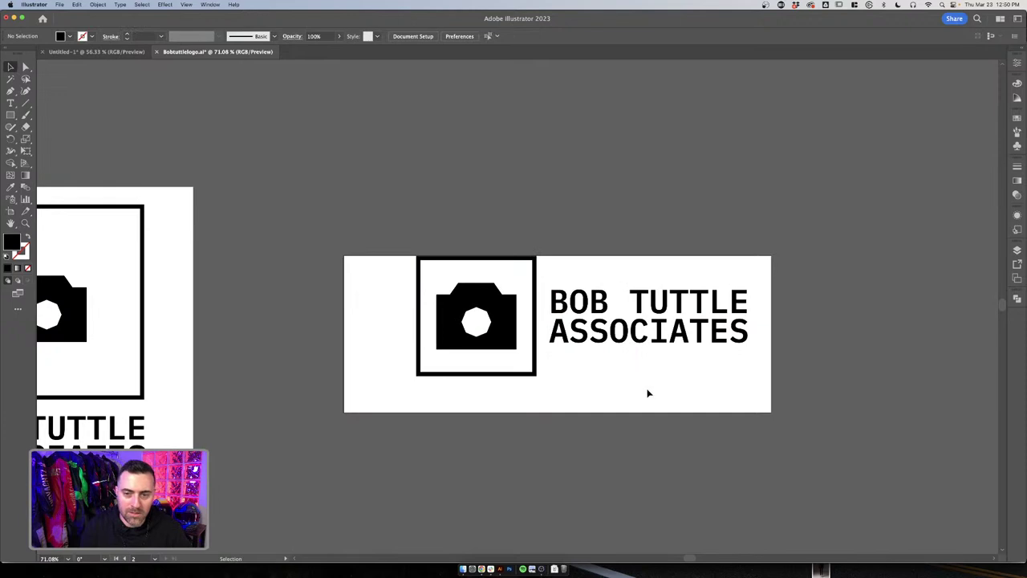
# Group the camera logo and the company name together
pyautogui.press('super+a')
pyautogui.press('a')
pyautogui.press('v')
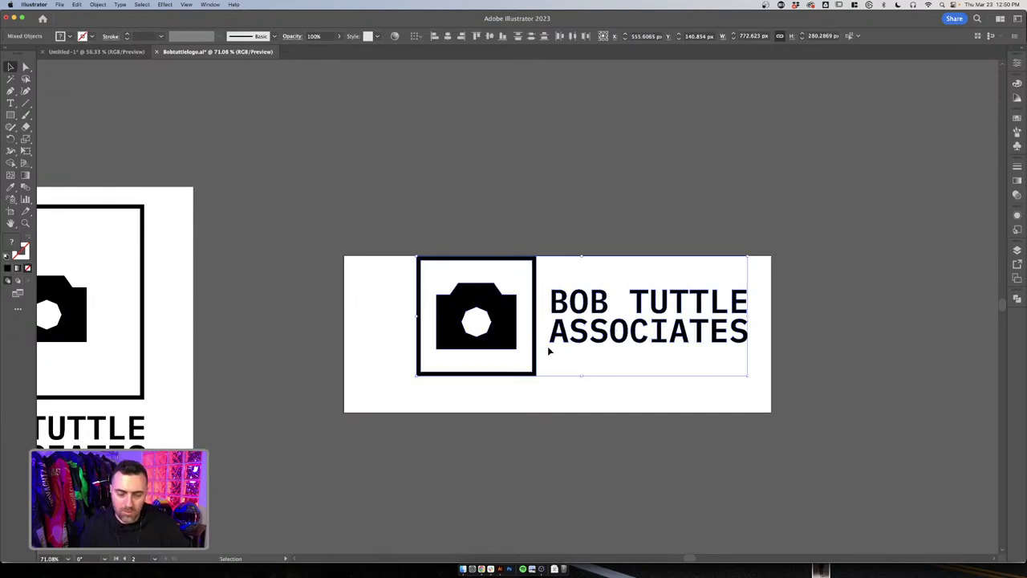
pyautogui.press('super+g')
pyautogui.click(625, 406)
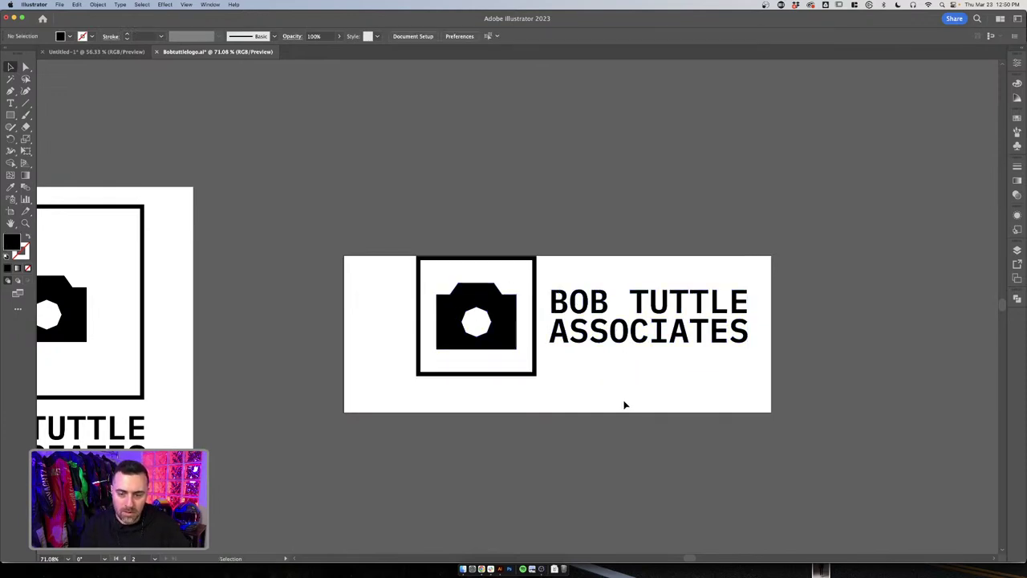
# Delete the resized artboard and create a new one fitted around the logo, about 772.6 × 280.3 px
pyautogui.hotkey('shift', 'o')
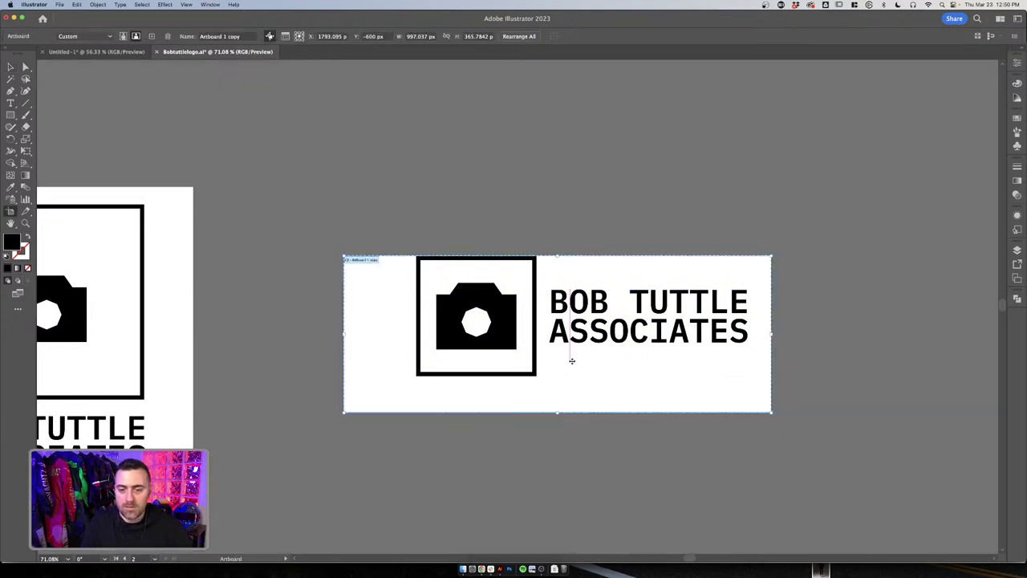
pyautogui.press('Delete')
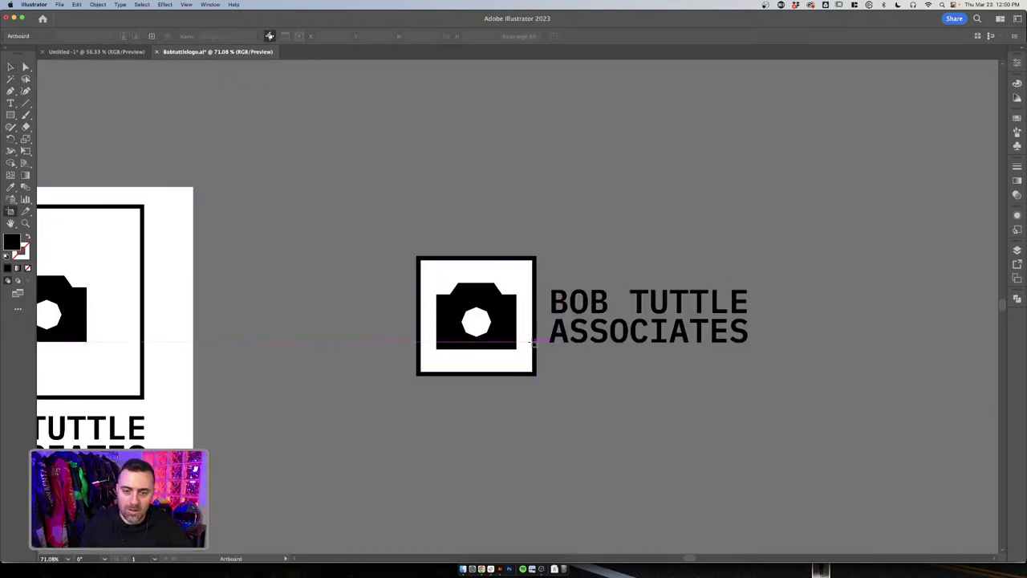
pyautogui.click(532, 342)
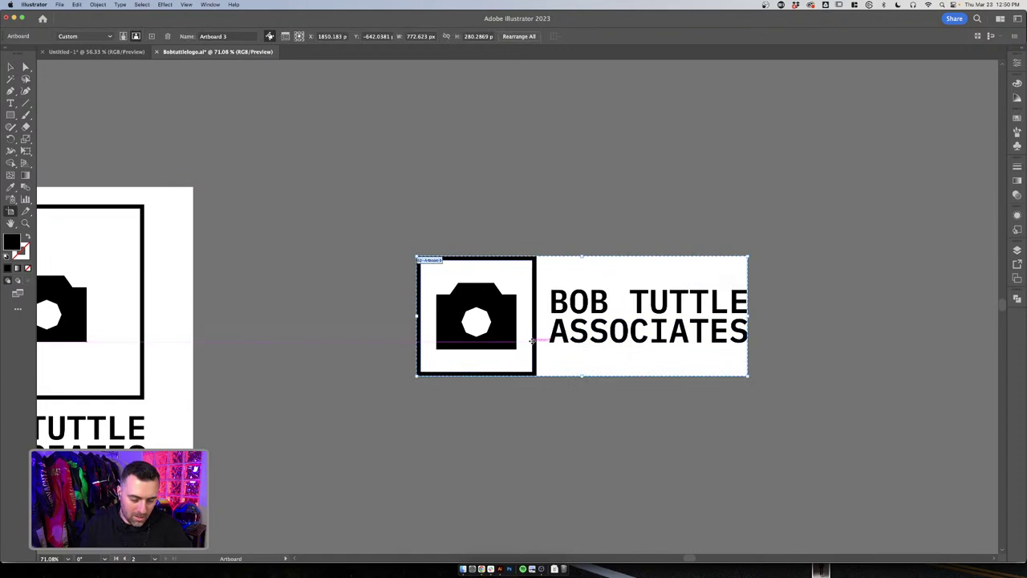
# Select the square frame inside the logo group and open the Pathfinder panel
pyautogui.press('v')
pyautogui.doubleClick(523, 362)
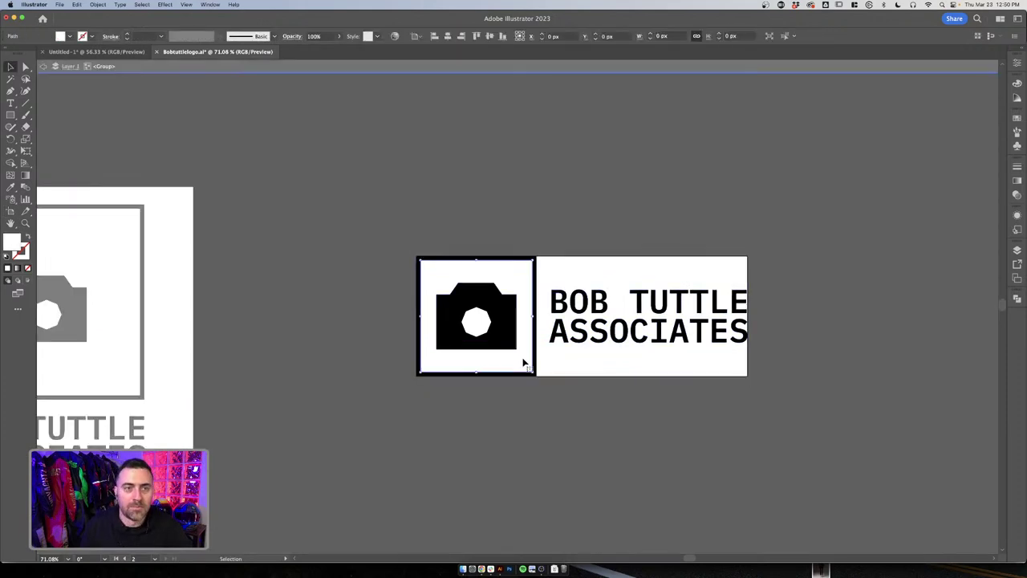
pyautogui.click(533, 361)
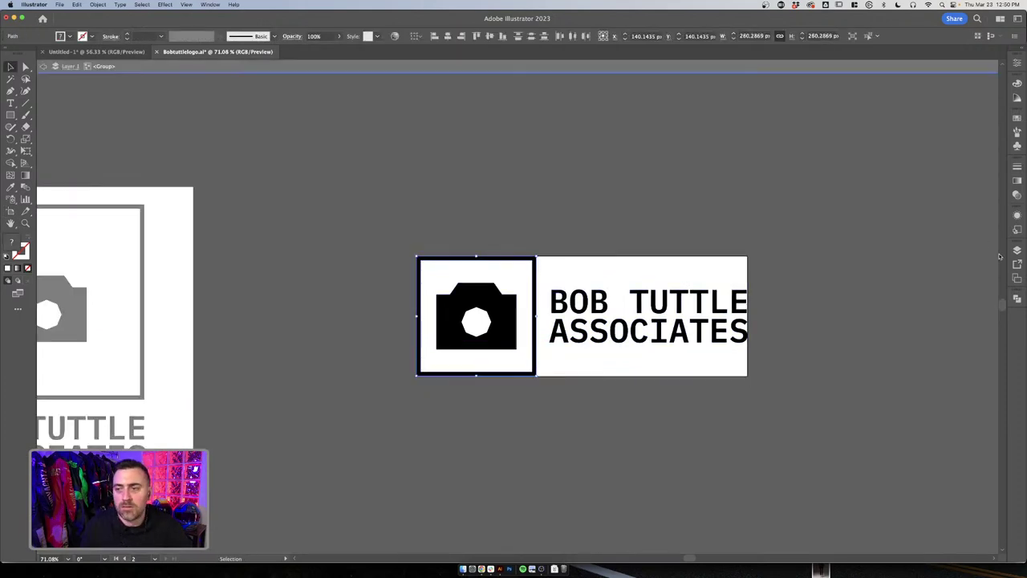
pyautogui.click(1017, 297)
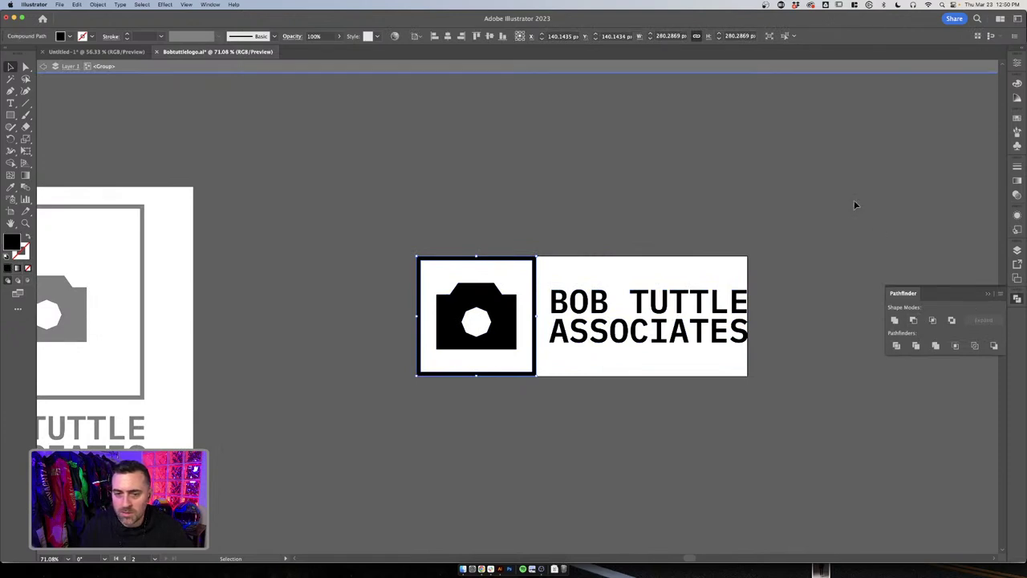
# Draw a thin test bar across the frame's right side, then undo it to leave the logo unchanged
pyautogui.doubleClick(719, 209)
pyautogui.press('m')
pyautogui.moveTo(514, 197); pyautogui.dragTo(516, 325)
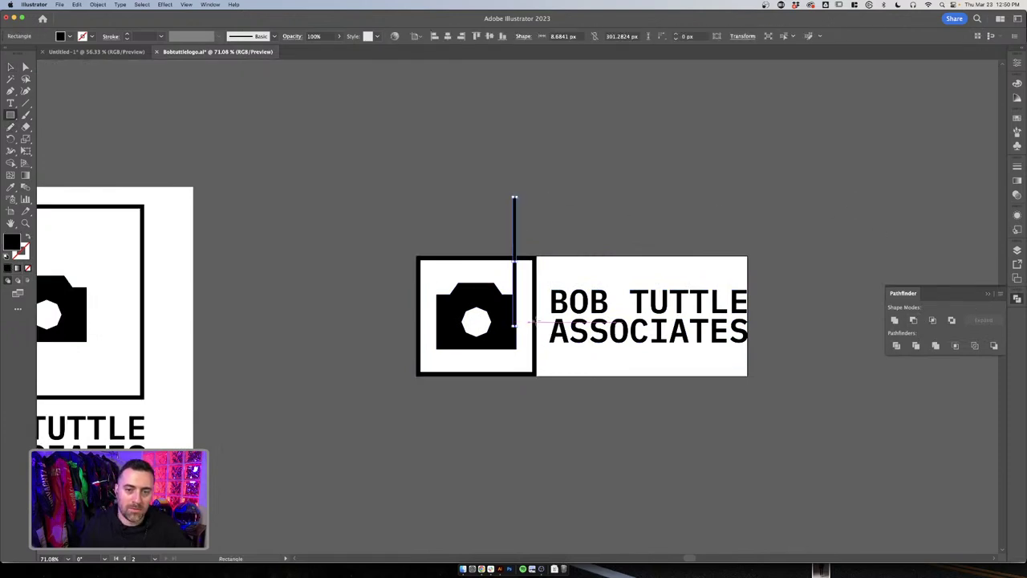
pyautogui.press('v')
pyautogui.press('a')
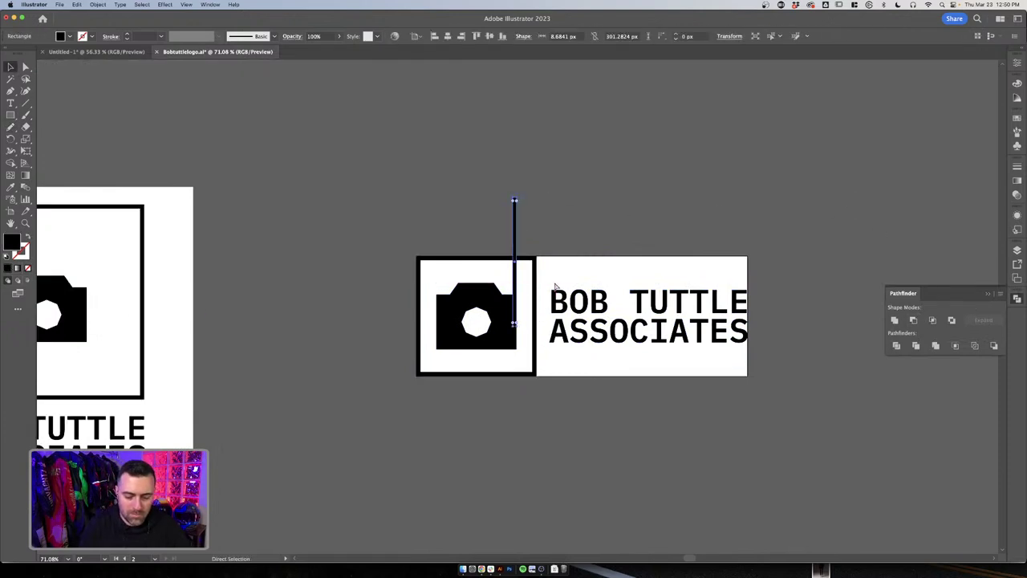
pyautogui.press('Delete')
pyautogui.click(538, 282)
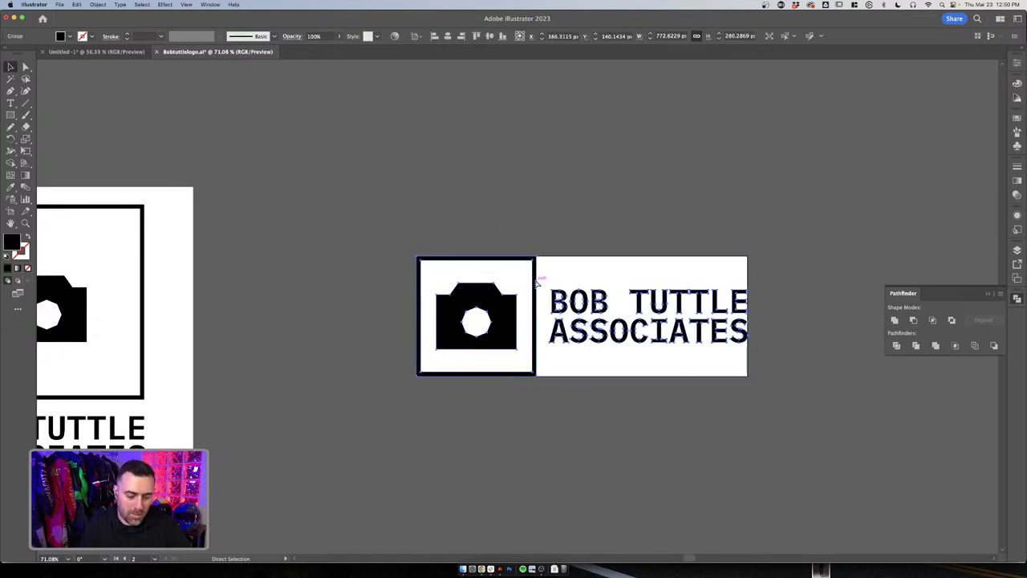
pyautogui.press('super+z')
pyautogui.press('v')
pyautogui.press('super+z')
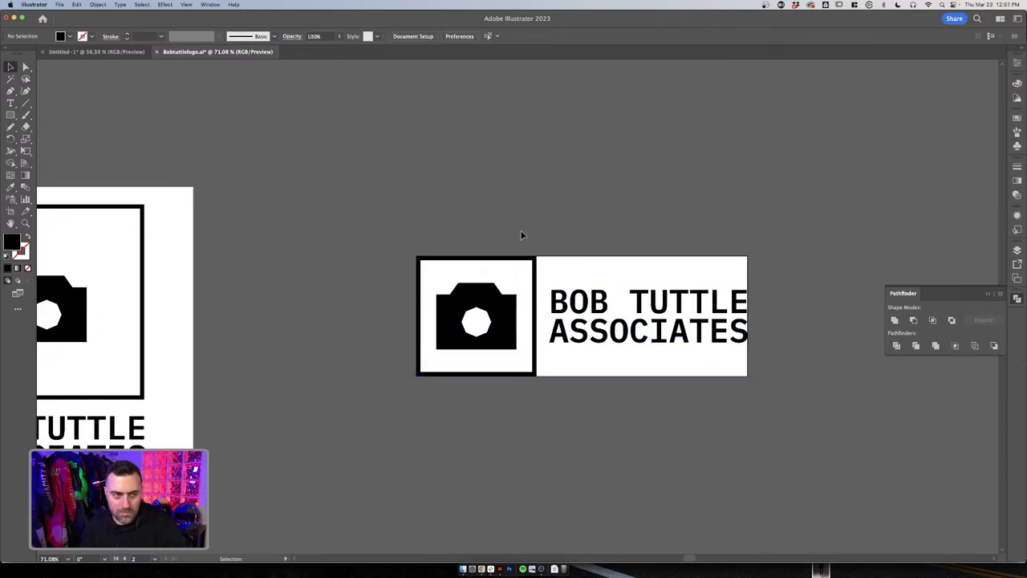
pyautogui.hscroll(5, 486, 254)
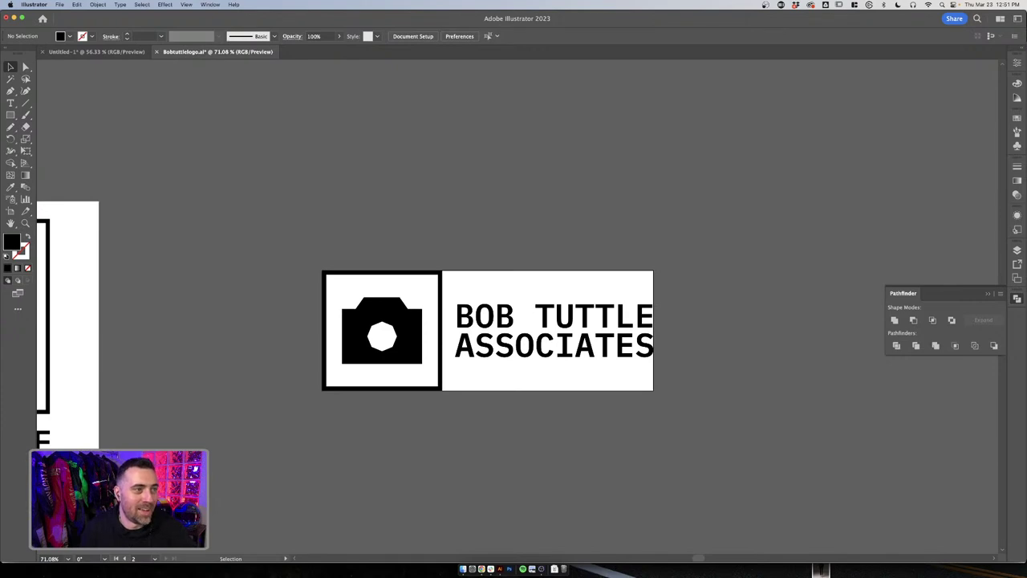
pyautogui.click(6, 114)
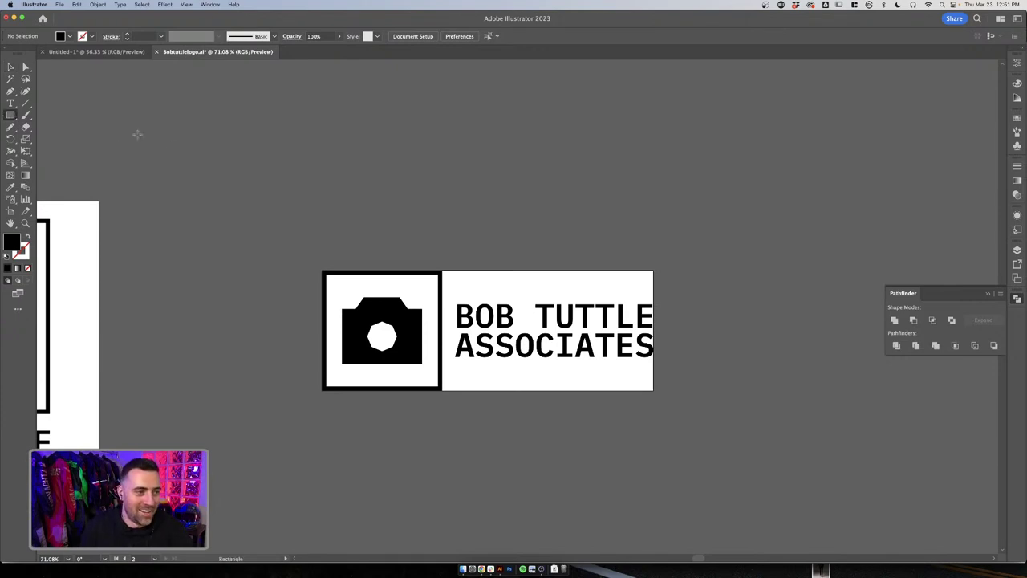
pyautogui.click(264, 170)
pyautogui.press('Escape')
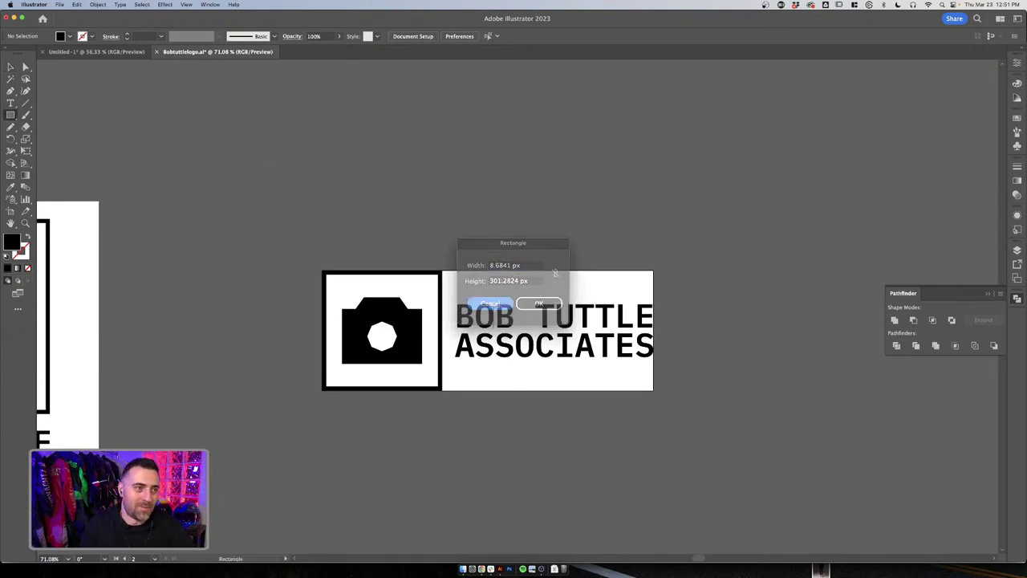
pyautogui.scroll(-3, 411, 173)
pyautogui.press('v')
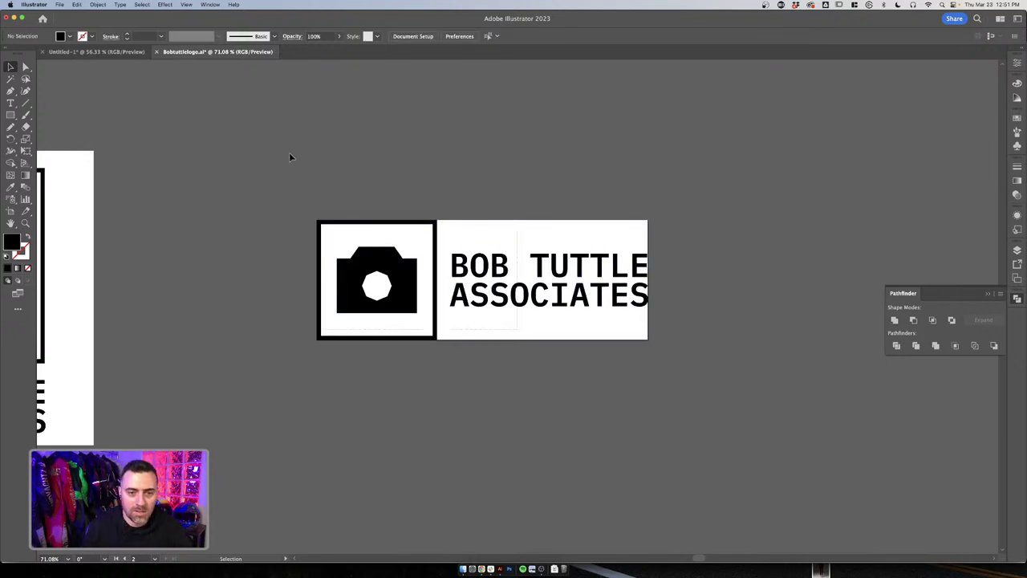
# Export the artboards as a PNG with 'Horizontal' added to the file name
pyautogui.hotkey('shift', 'o')
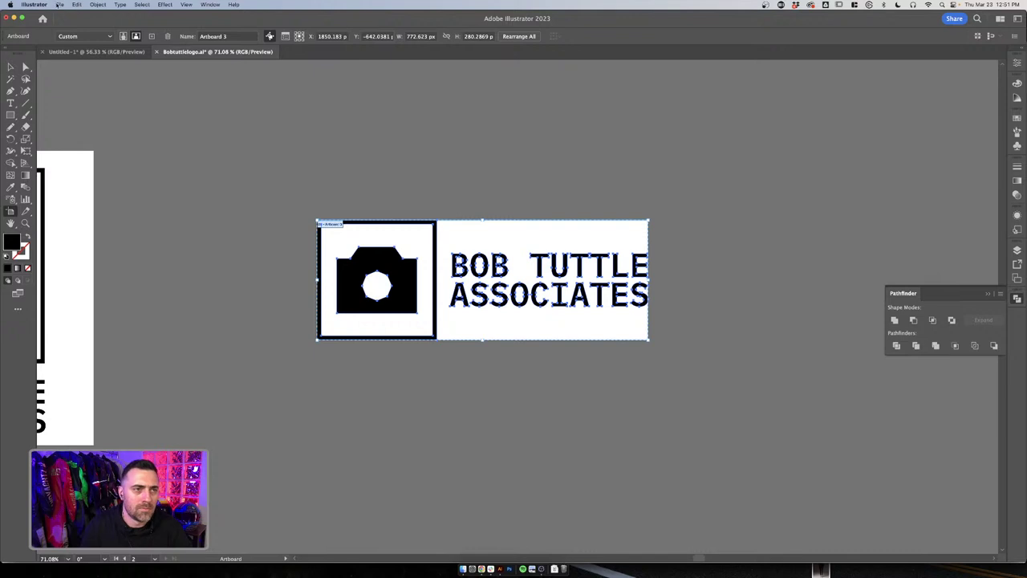
pyautogui.click(59, 5)
pyautogui.moveTo(97, 193)
pyautogui.click(210, 195)
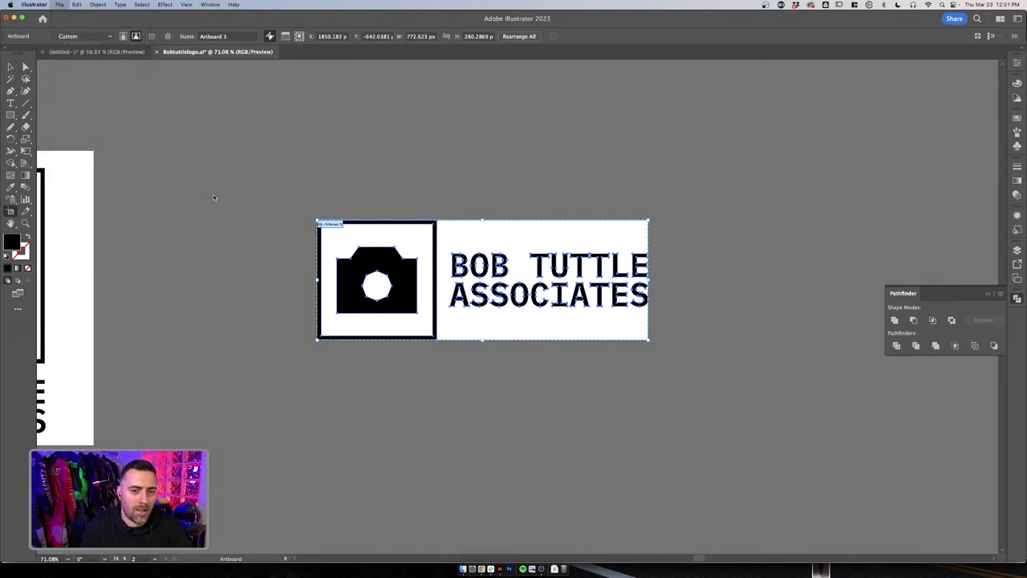
pyautogui.click(484, 307)
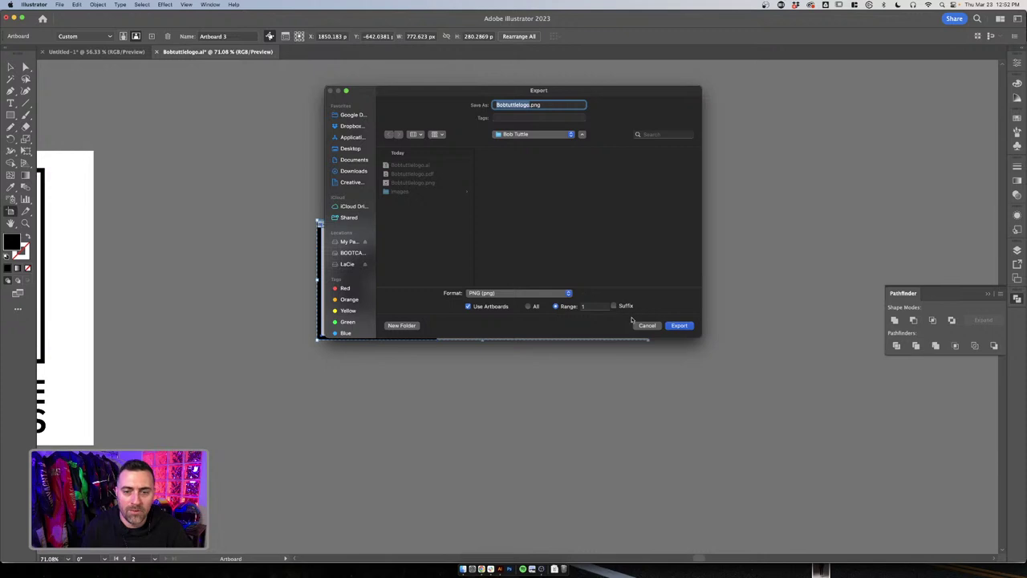
pyautogui.click(535, 105)
pyautogui.write('Horizontal')
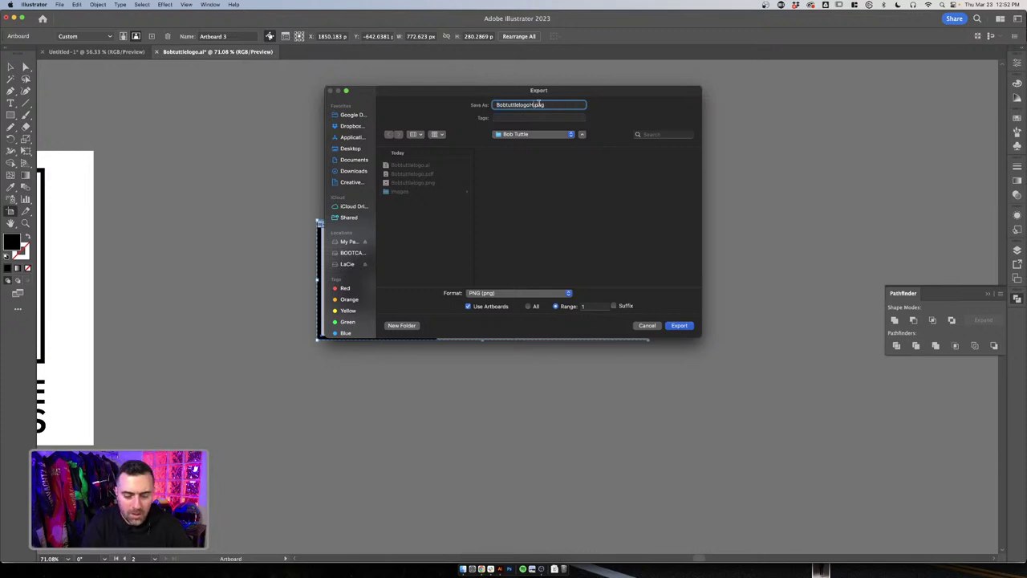
pyautogui.press('Return')
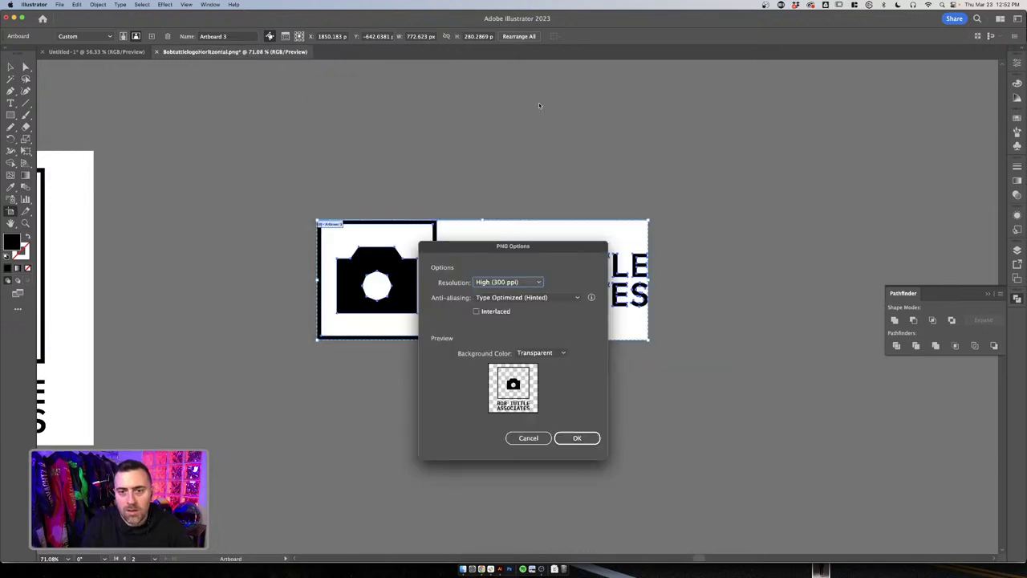
pyautogui.click(577, 437)
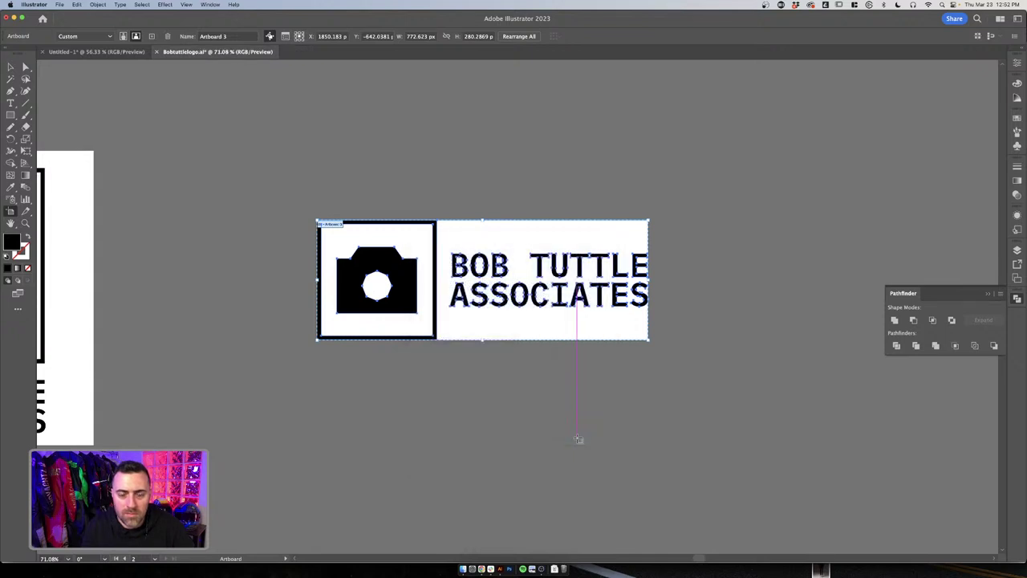
# Re-export only artboard 2 as BobtuttlelogoHorizontal.png, replacing the file at High (300 ppi)
pyautogui.click(59, 4)
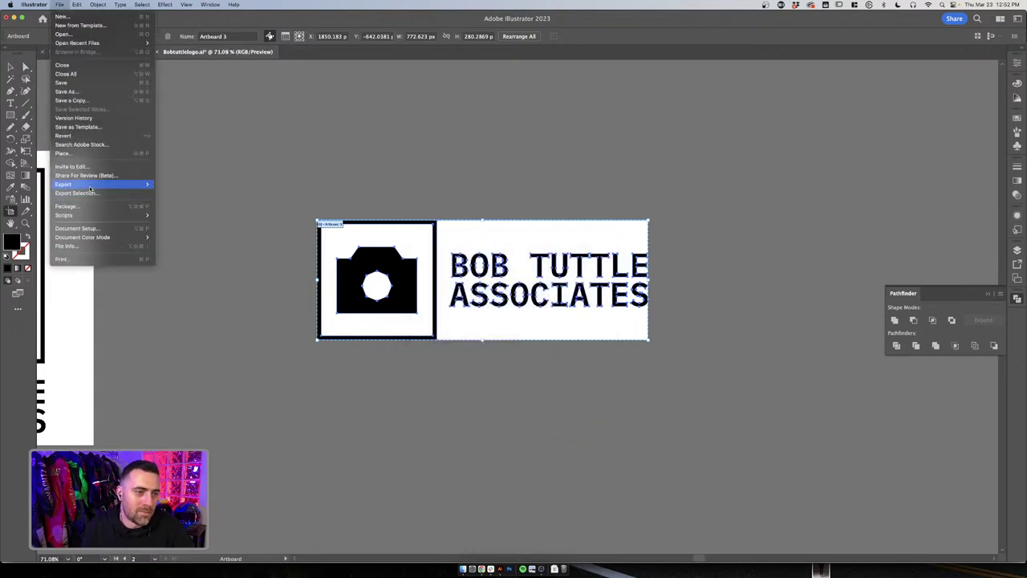
pyautogui.moveTo(118, 186)
pyautogui.click(170, 194)
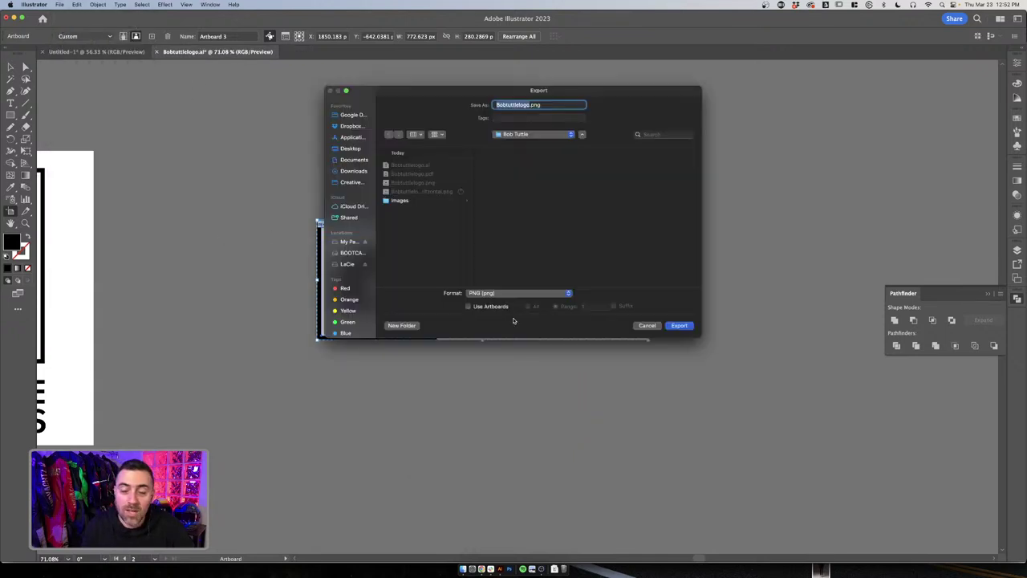
pyautogui.click(481, 307)
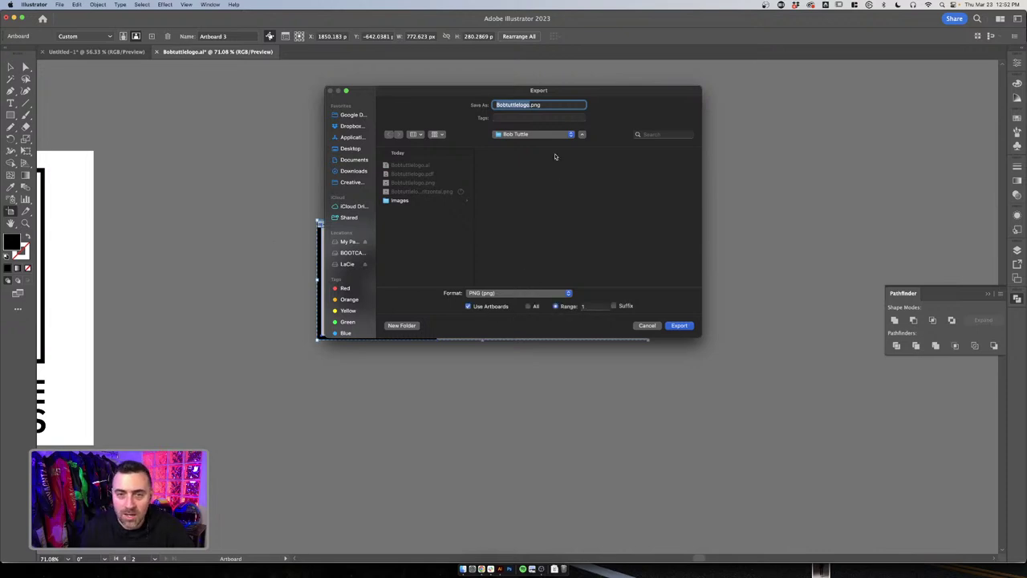
pyautogui.click(439, 199)
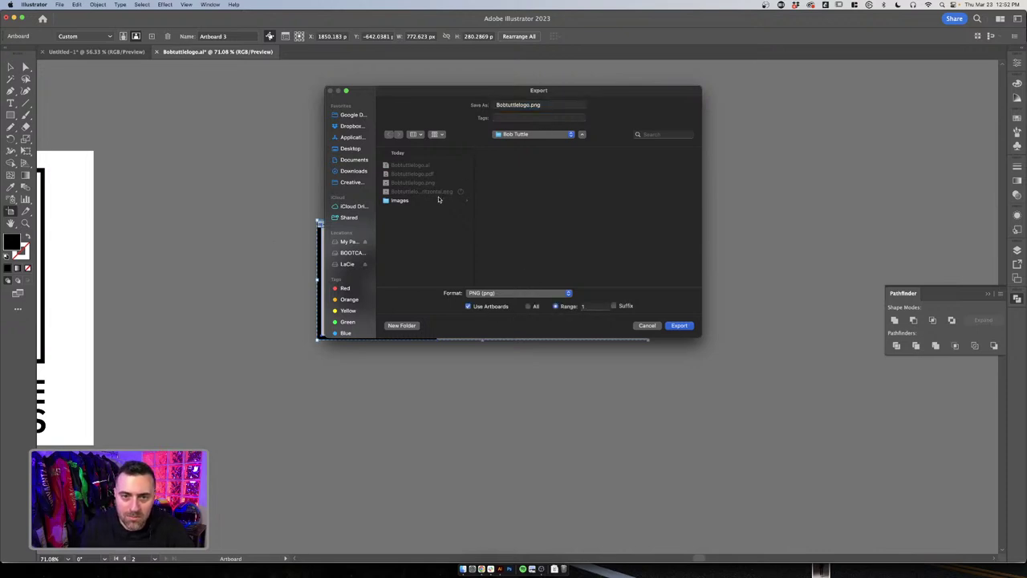
pyautogui.click(439, 191)
pyautogui.click(582, 307)
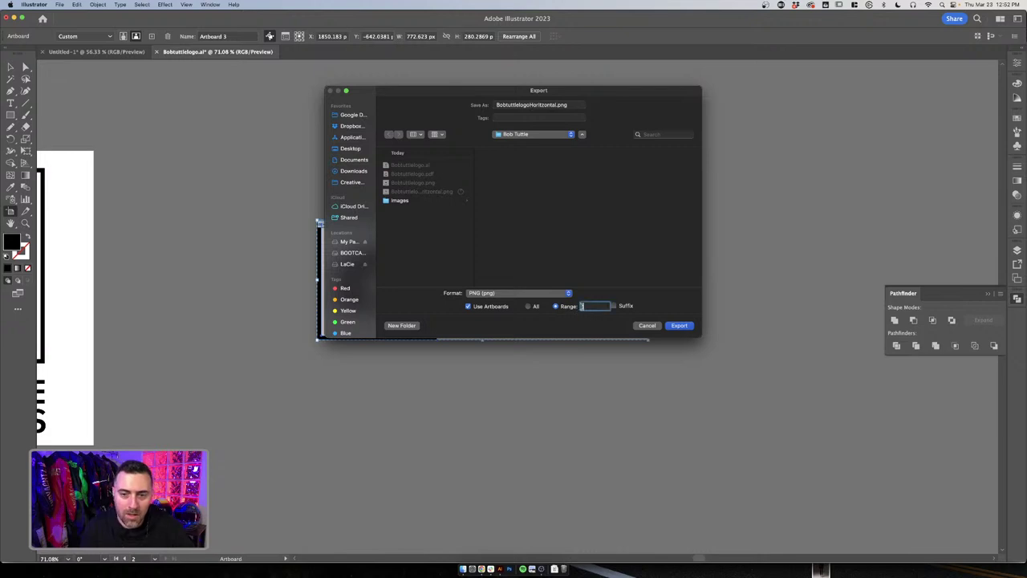
pyautogui.write('2')
pyautogui.press('Return')
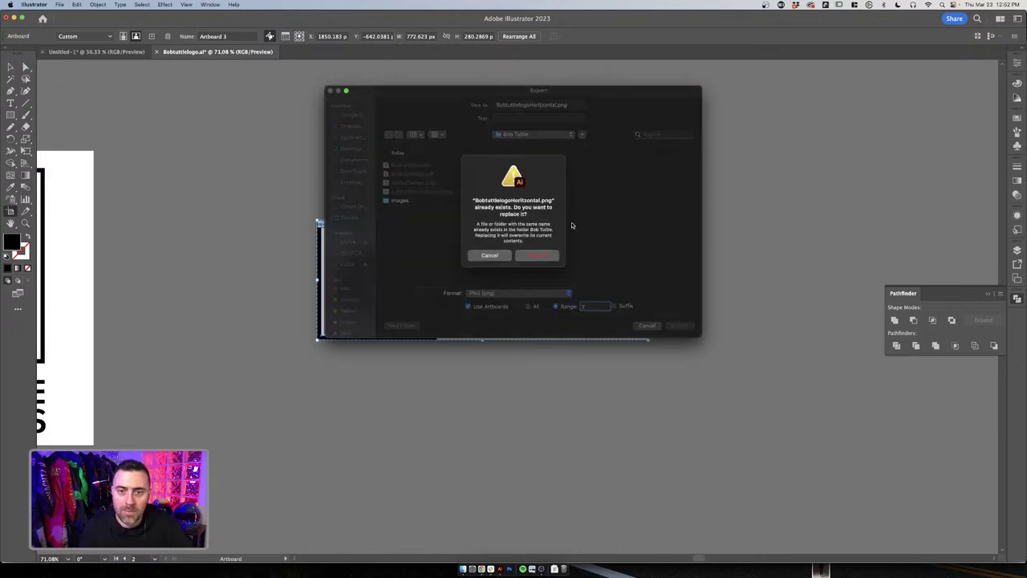
pyautogui.click(539, 255)
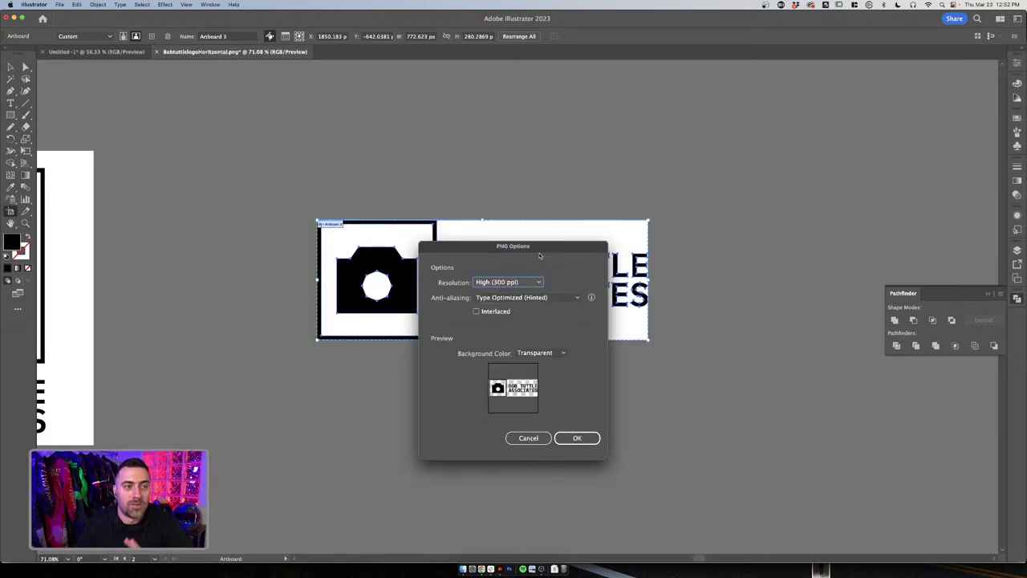
pyautogui.click(590, 434)
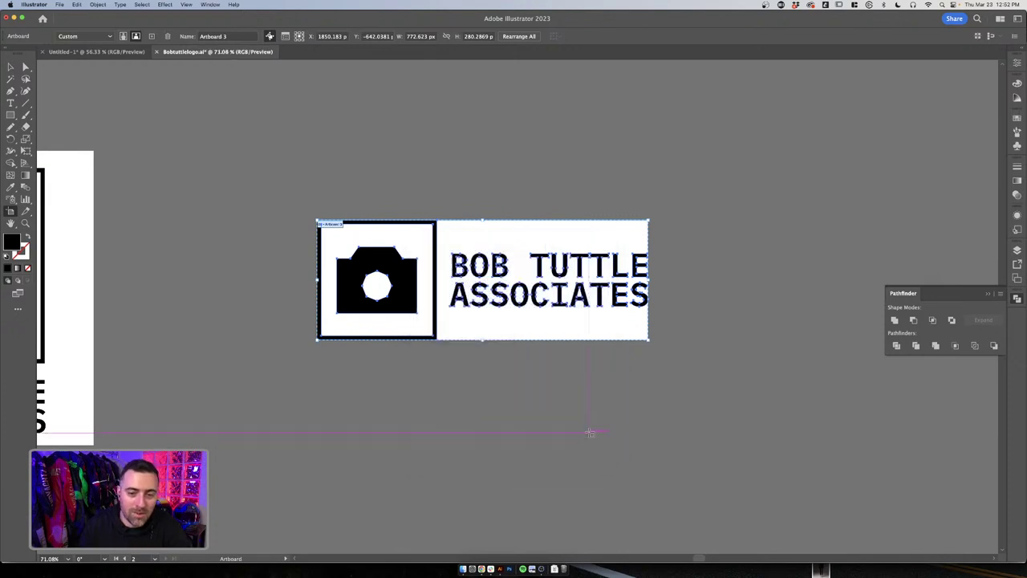
pyautogui.press('v')
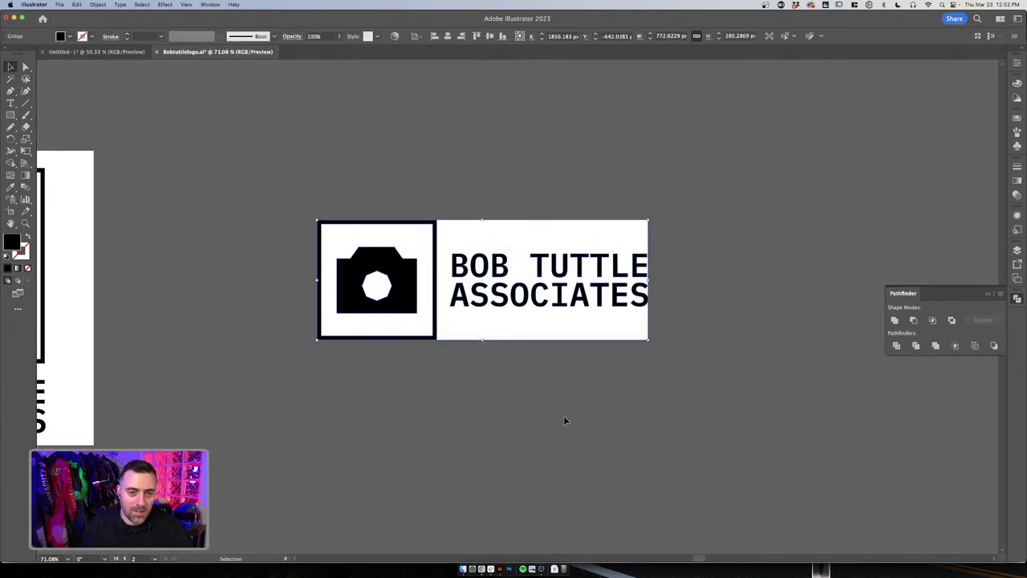
pyautogui.press('super+Tab')
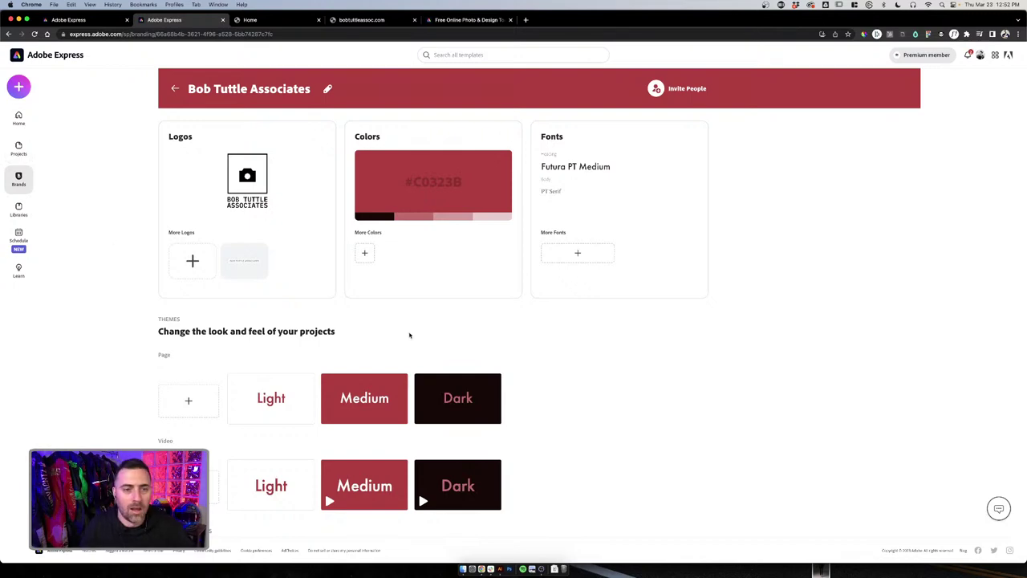
# Upload the horizontal logo PNG to the brand's More Logos, then go to Projects
pyautogui.click(235, 283)
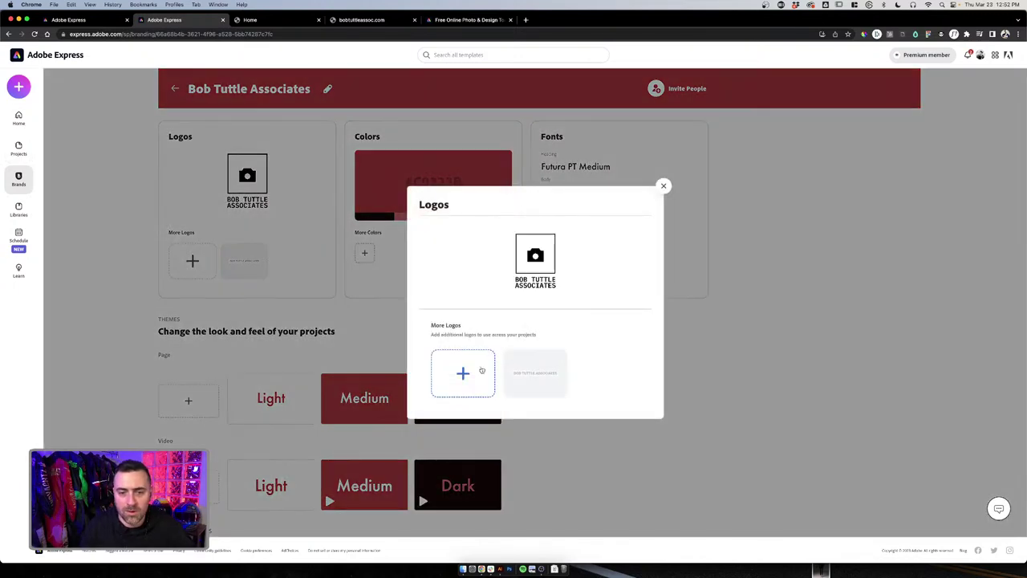
pyautogui.click(463, 373)
pyautogui.click(433, 175)
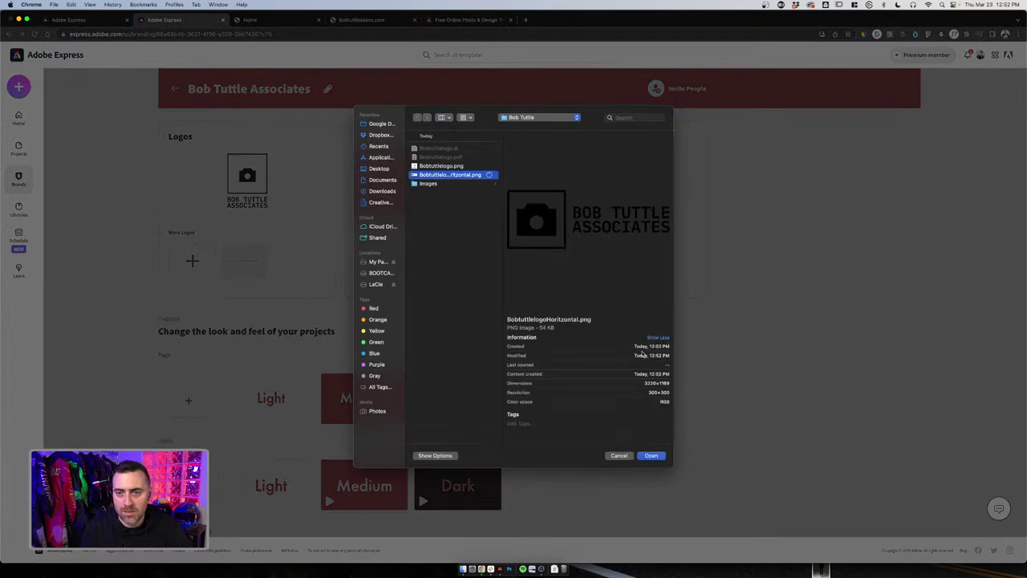
pyautogui.click(652, 455)
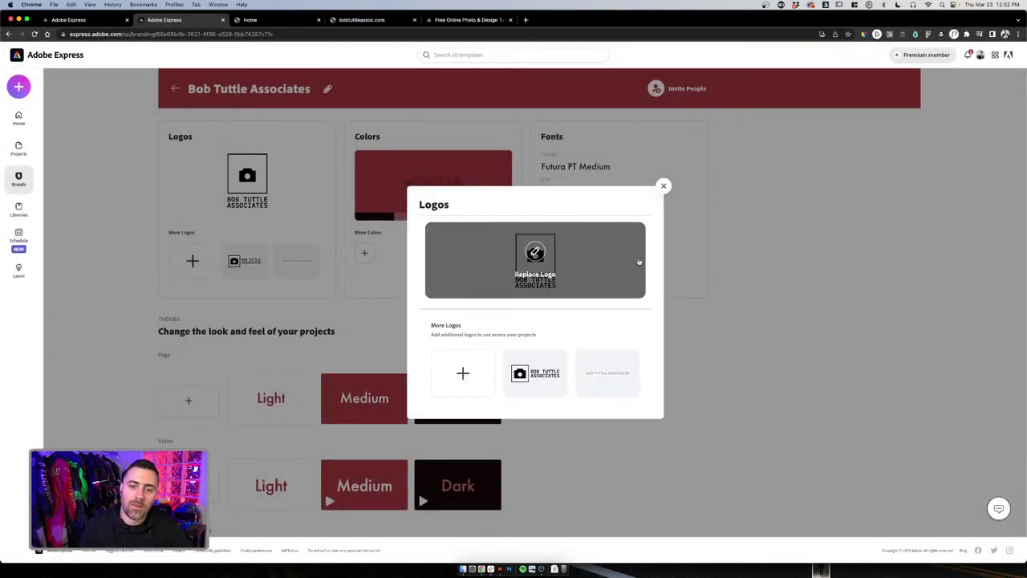
pyautogui.click(663, 186)
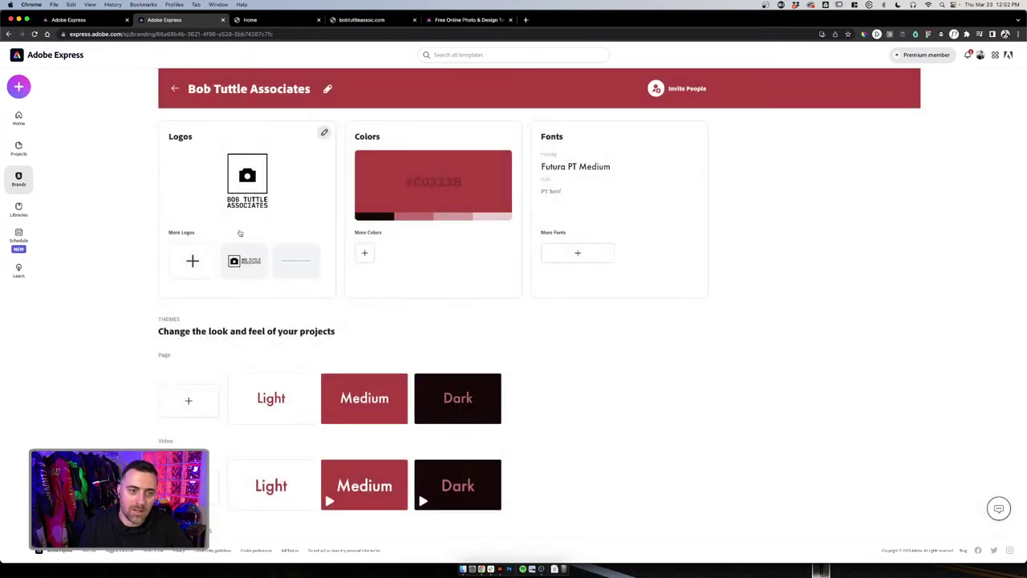
pyautogui.click(16, 151)
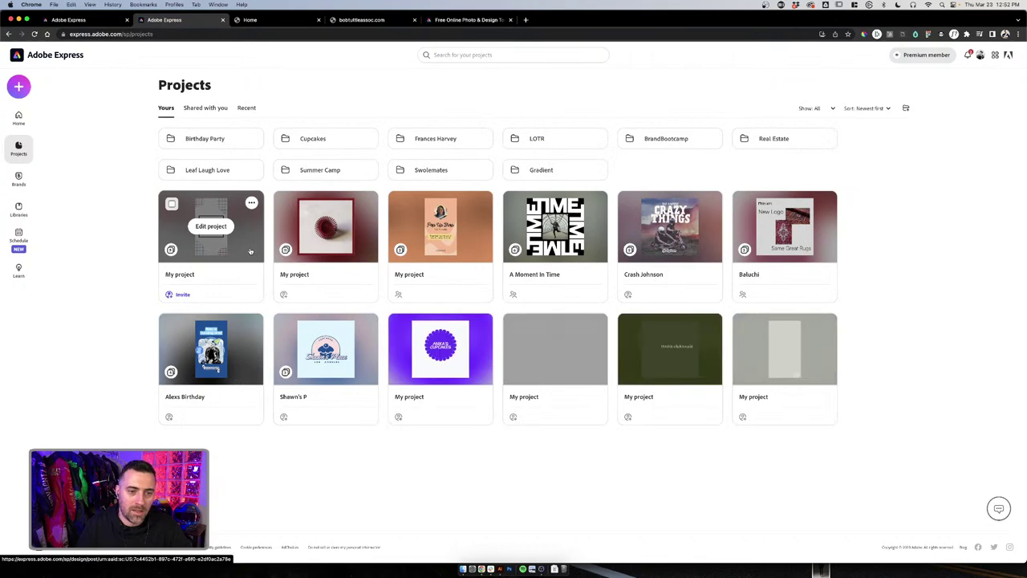
# Open the first My project and go to page 7 with the company-name text
pyautogui.click(252, 252)
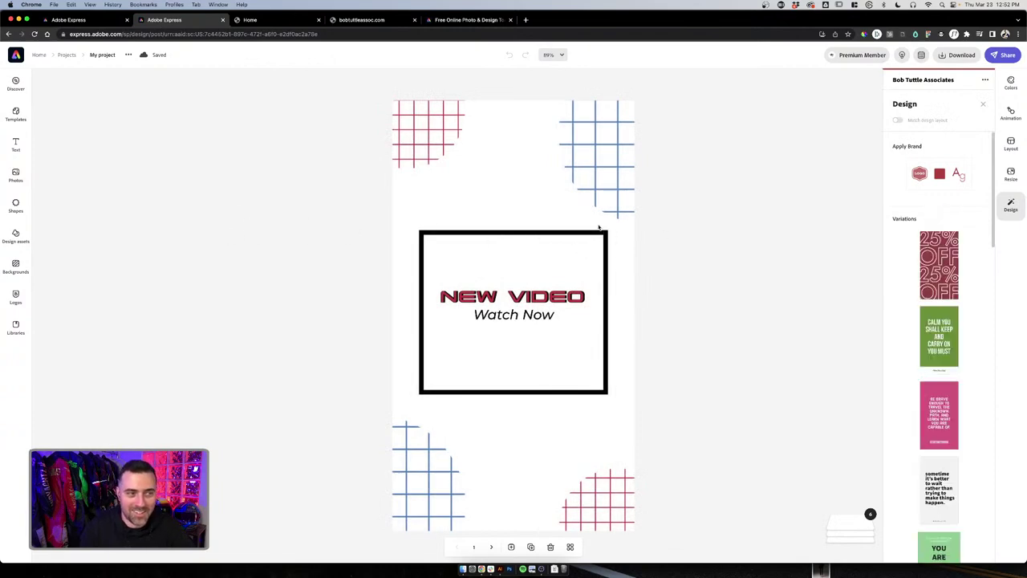
pyautogui.click(677, 233)
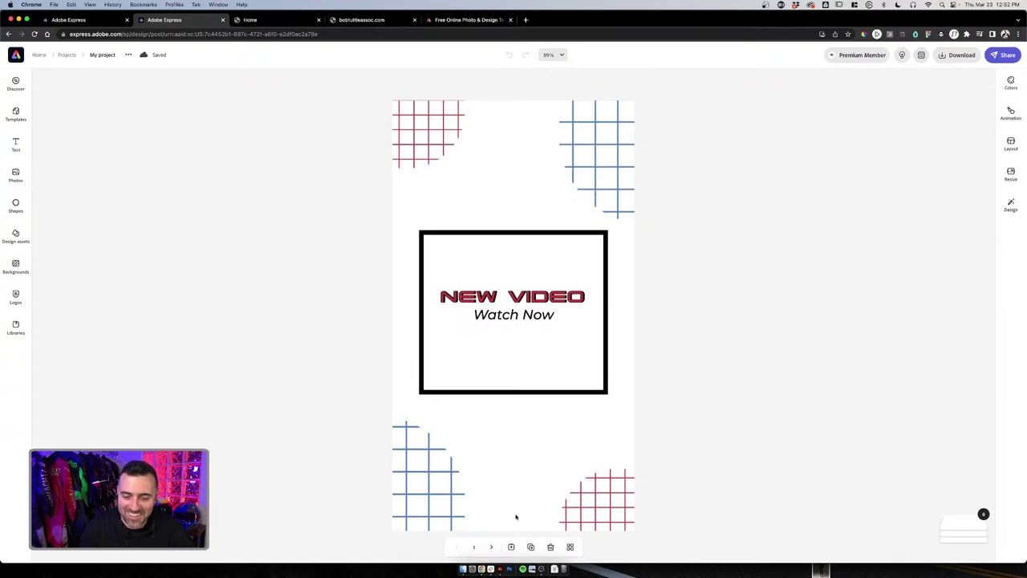
pyautogui.click(570, 546)
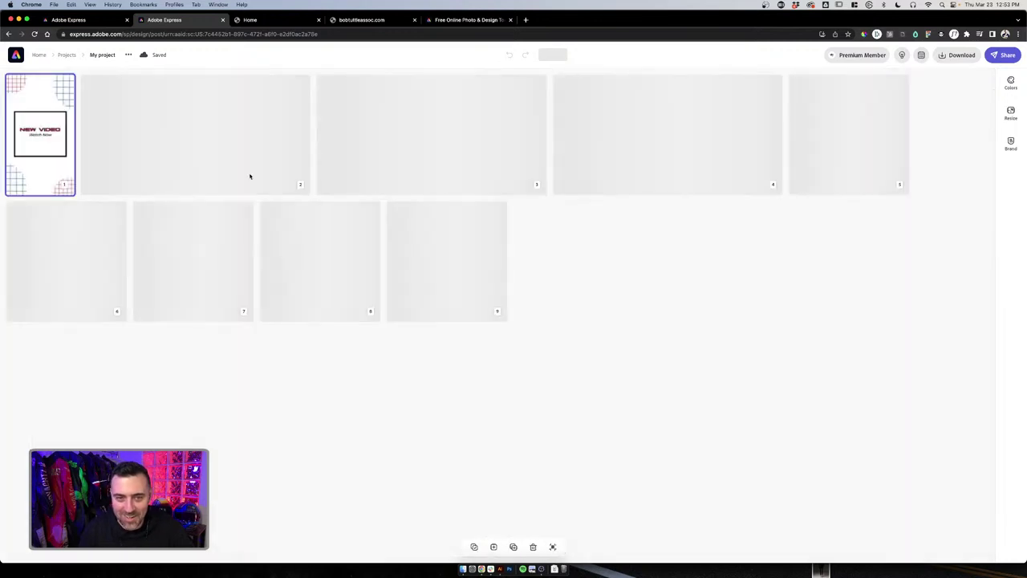
pyautogui.click(199, 275)
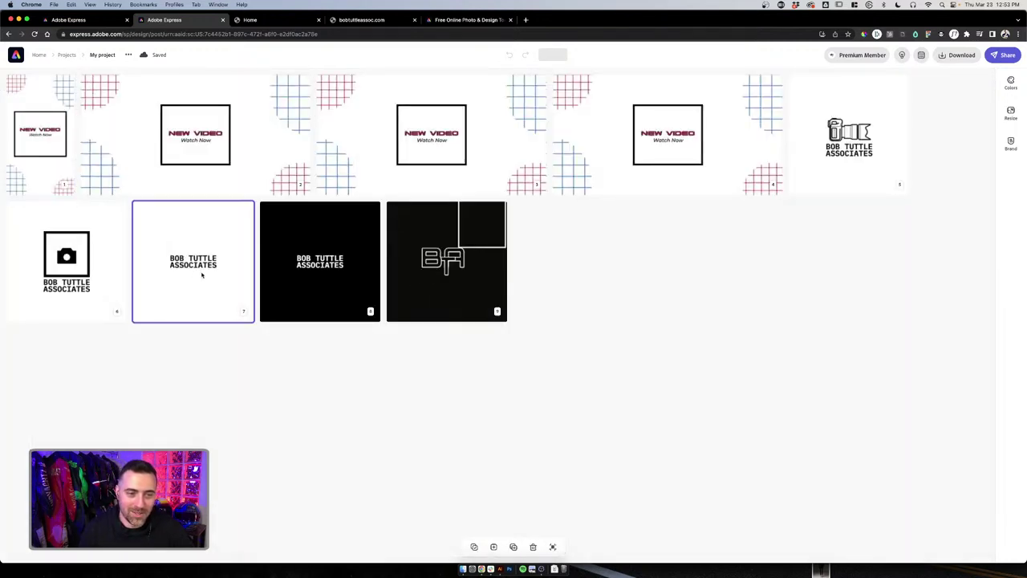
pyautogui.doubleClick(219, 275)
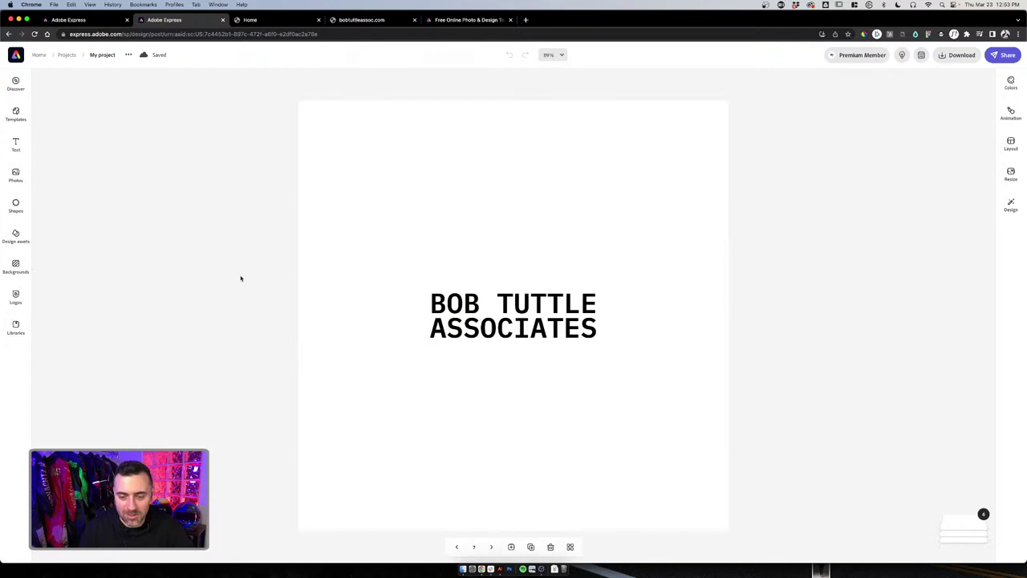
# Duplicate page 7 as page 8 and delete its BOB TUTTLE ASSOCIATES text
pyautogui.click(530, 547)
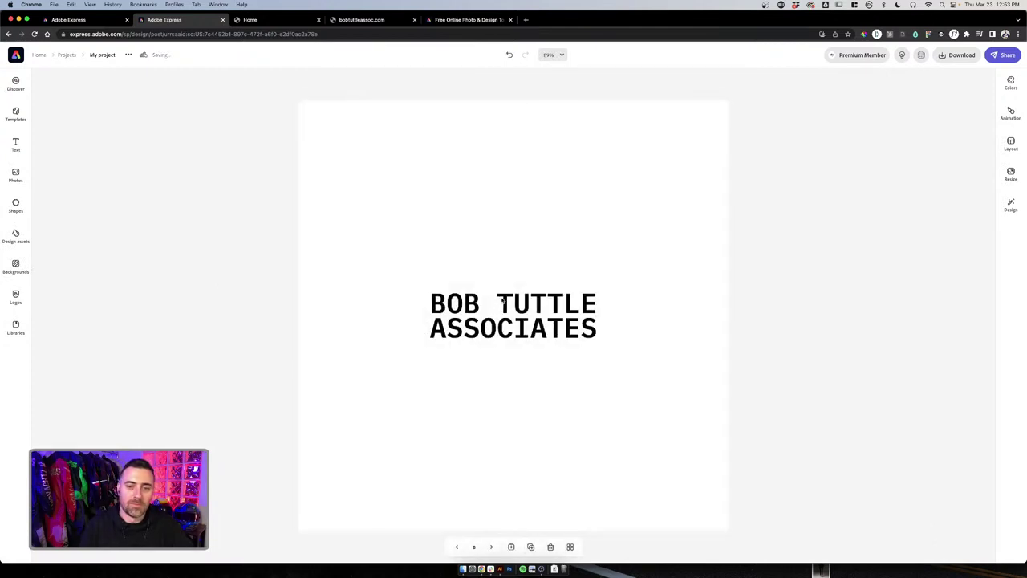
pyautogui.click(503, 301)
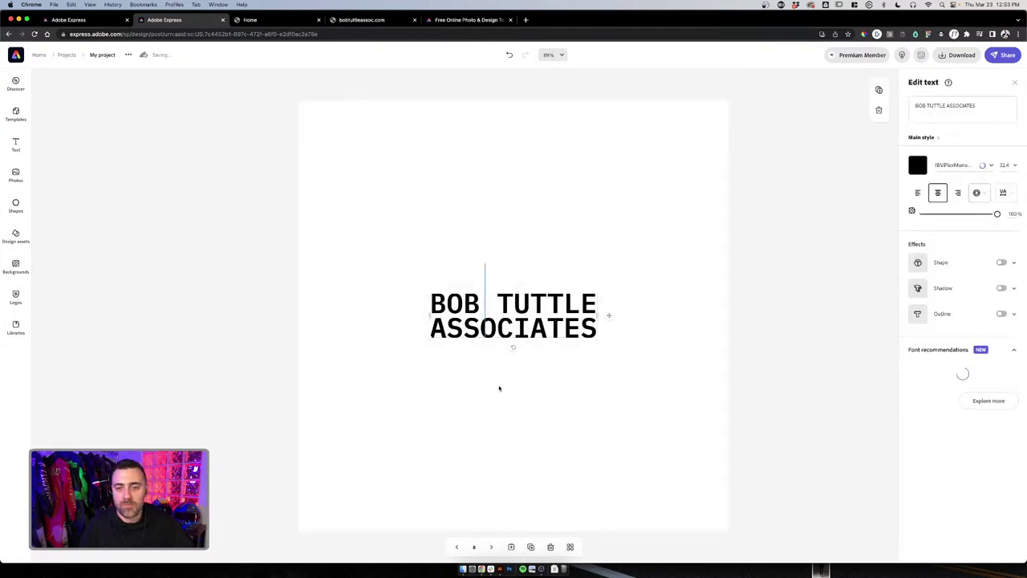
pyautogui.press('Delete')
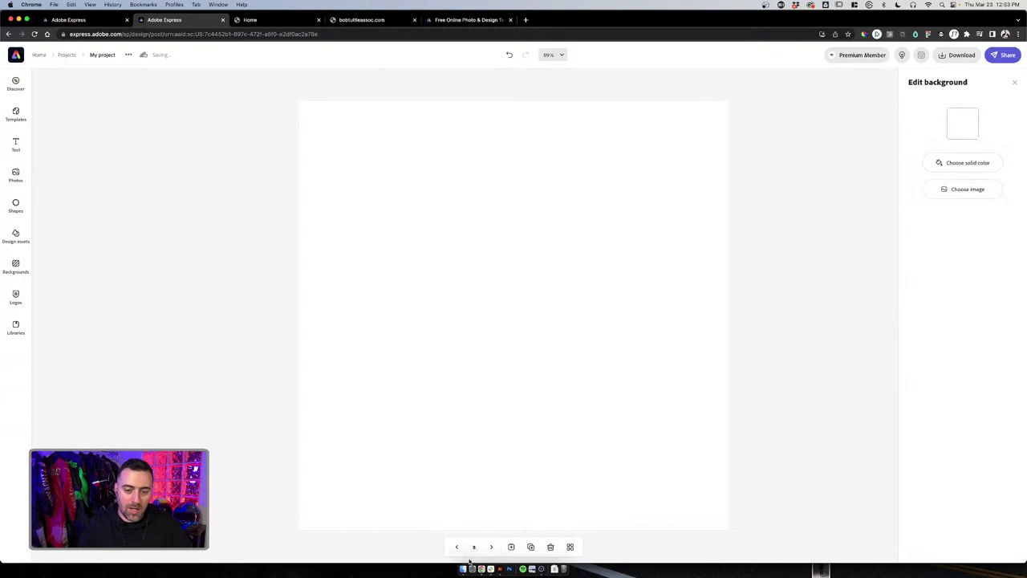
# Add the brand's primary camera logo to page 8 from the Logos panel
pyautogui.click(512, 546)
pyautogui.click(571, 432)
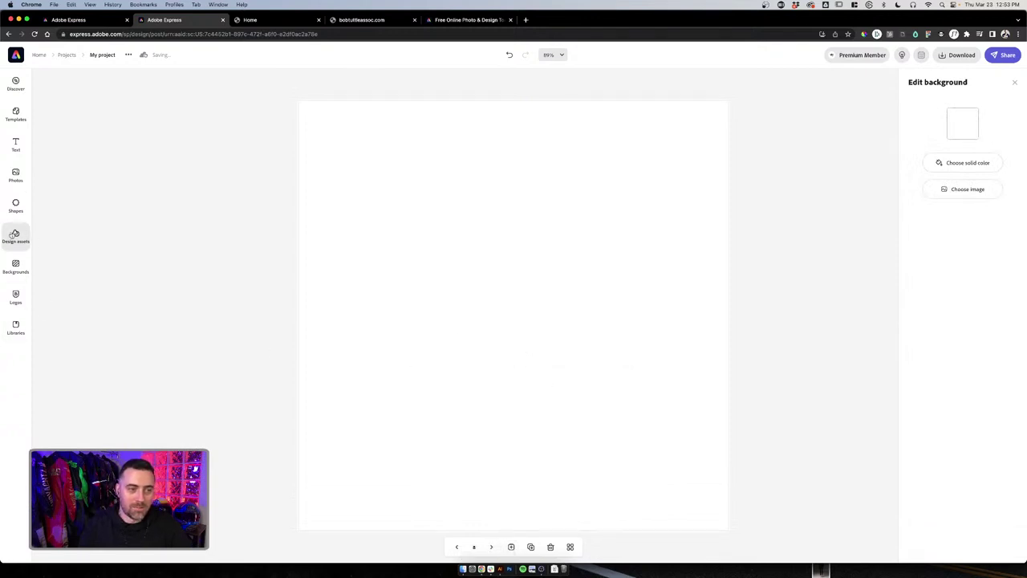
pyautogui.click(15, 296)
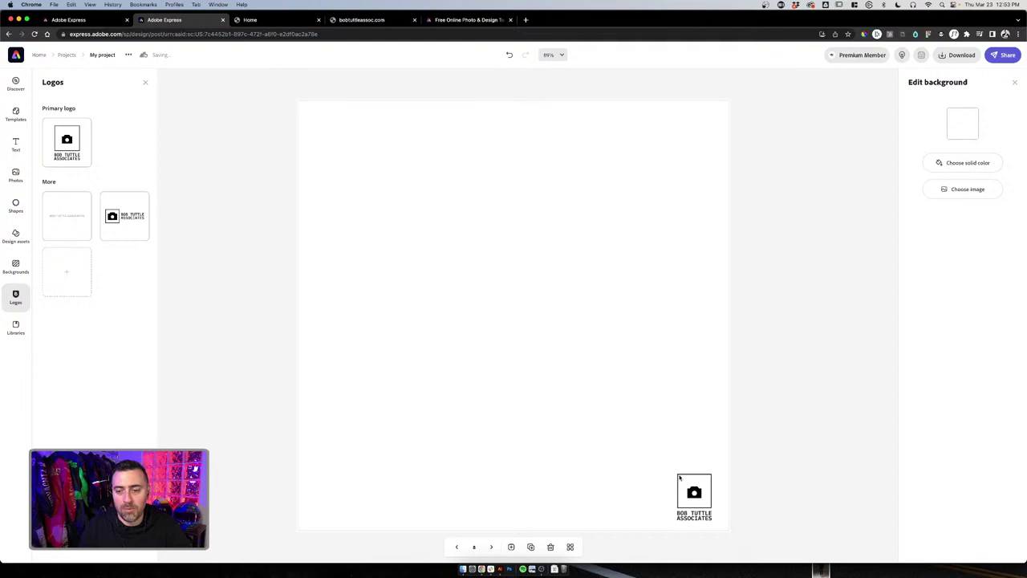
pyautogui.click(679, 478)
# Enlarge the camera logo to fill most of the page, centre it, and add a blank page
pyautogui.moveTo(669, 471); pyautogui.dragTo(471, 209)
pyautogui.moveTo(573, 320); pyautogui.dragTo(511, 258)
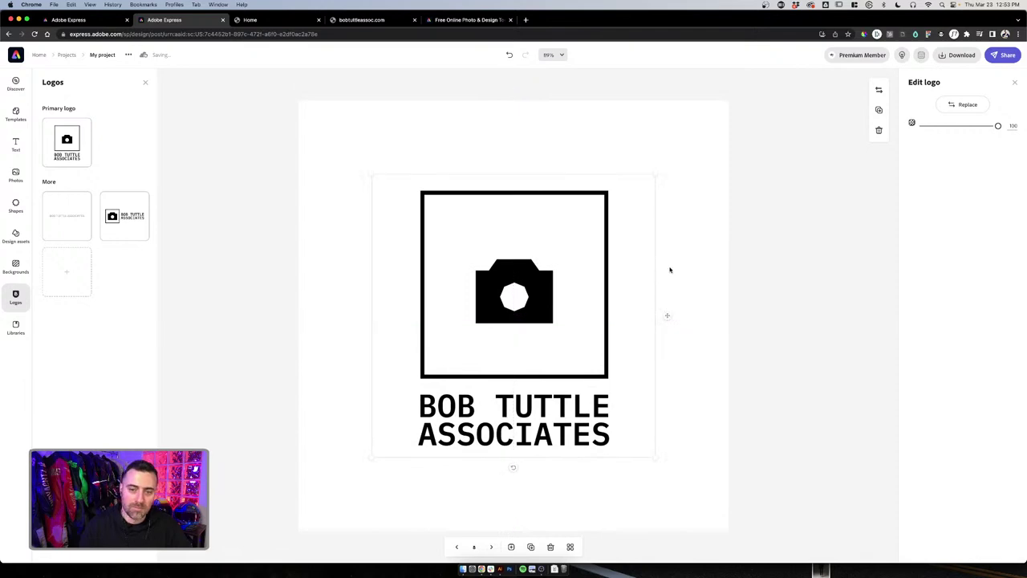
pyautogui.click(670, 269)
pyautogui.click(531, 546)
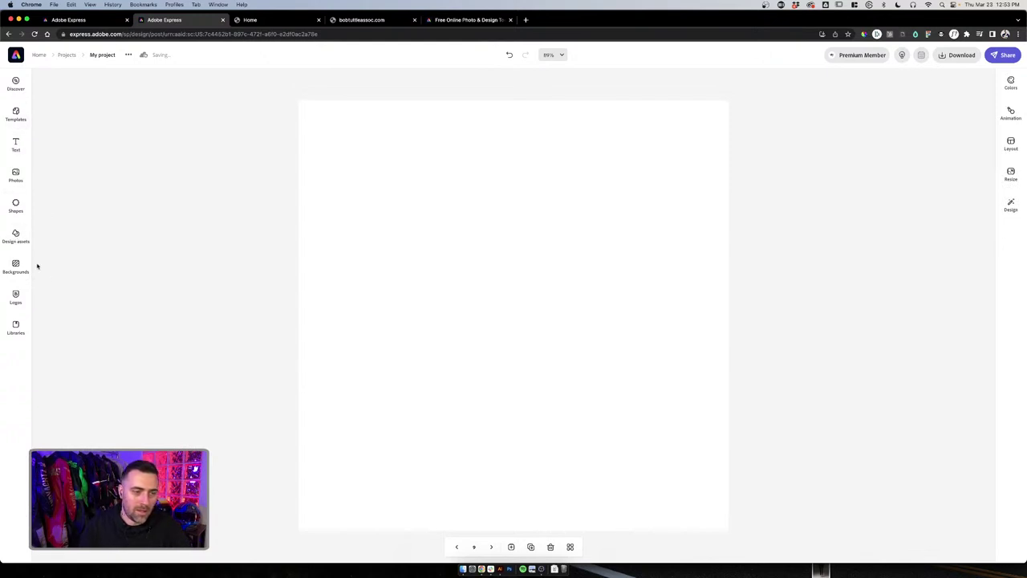
# Enlarge and centre the horizontal camera-and-name brand logo on page 9, then duplicate the page
pyautogui.click(16, 297)
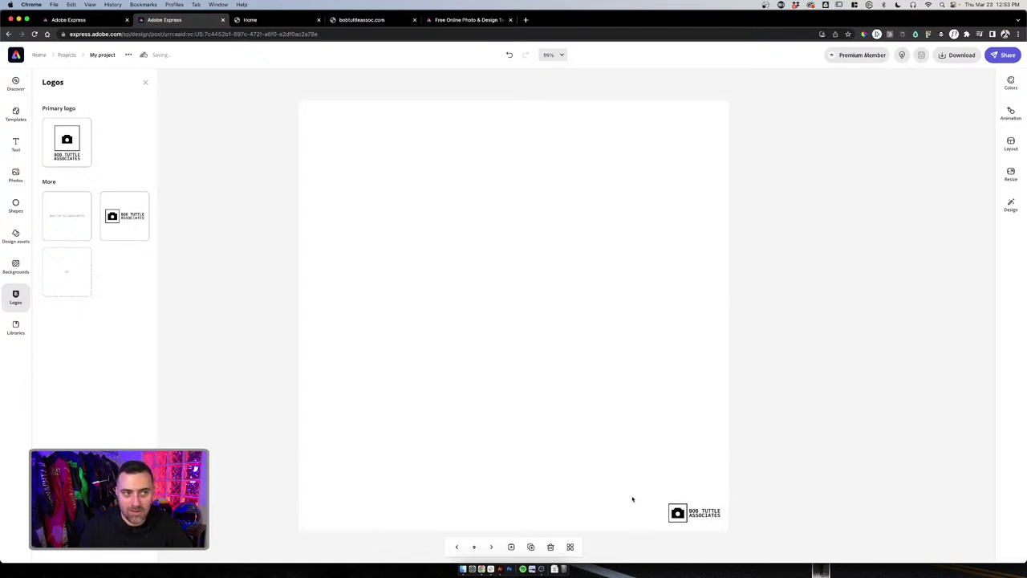
pyautogui.click(673, 515)
pyautogui.moveTo(669, 506); pyautogui.dragTo(514, 306)
pyautogui.click(585, 350)
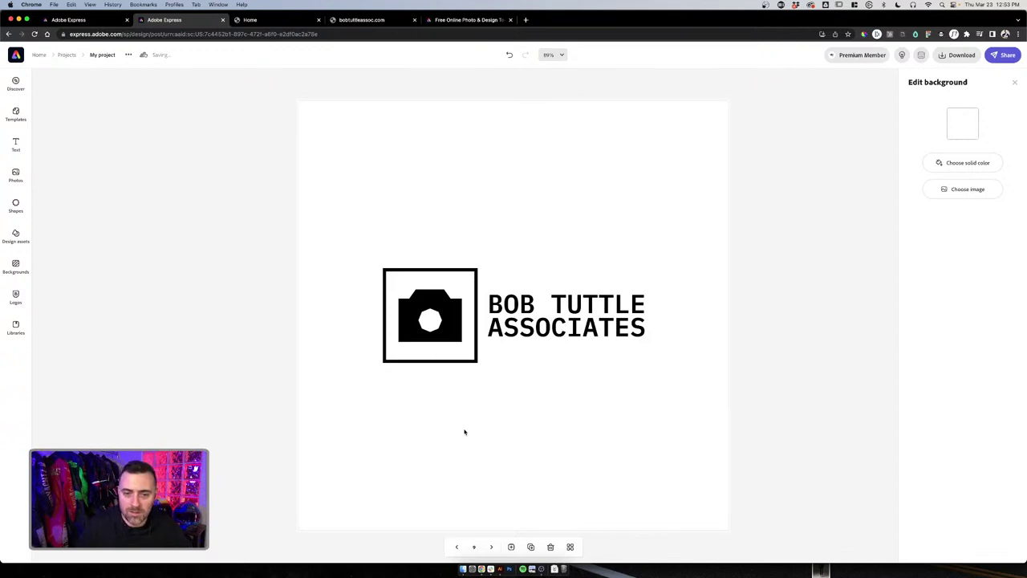
pyautogui.scroll(-3, 465, 426)
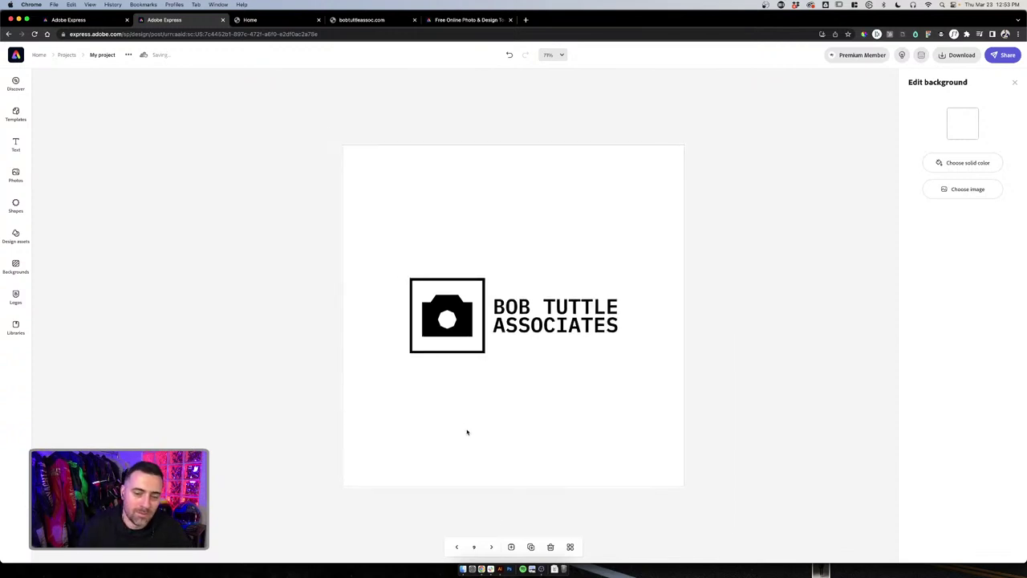
pyautogui.click(531, 549)
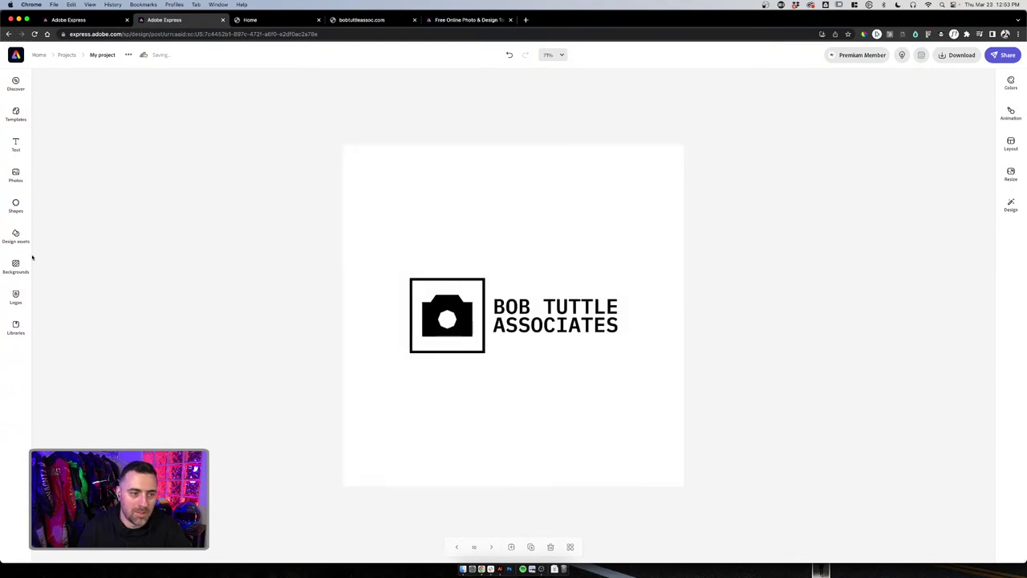
# Search the Shapes library for 'video camera' and make another copy of the logo page
pyautogui.click(15, 204)
pyautogui.click(77, 102)
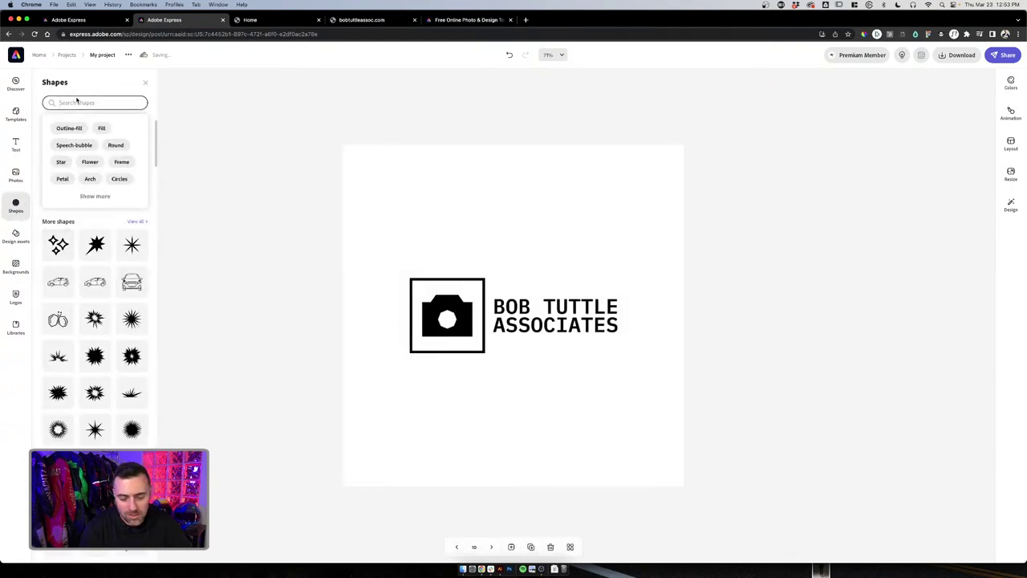
pyautogui.write('video')
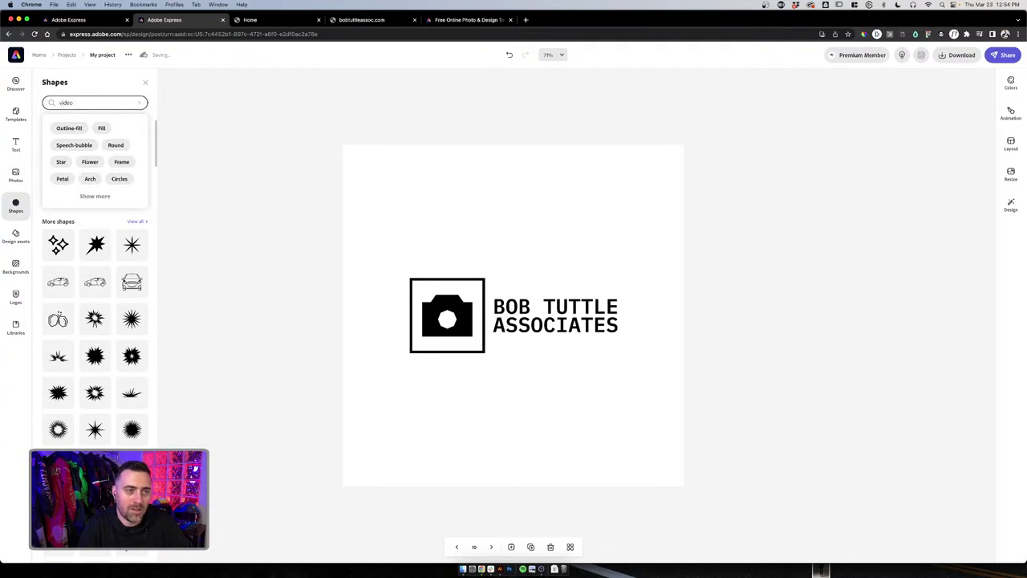
pyautogui.write(' camera')
pyautogui.press('Return')
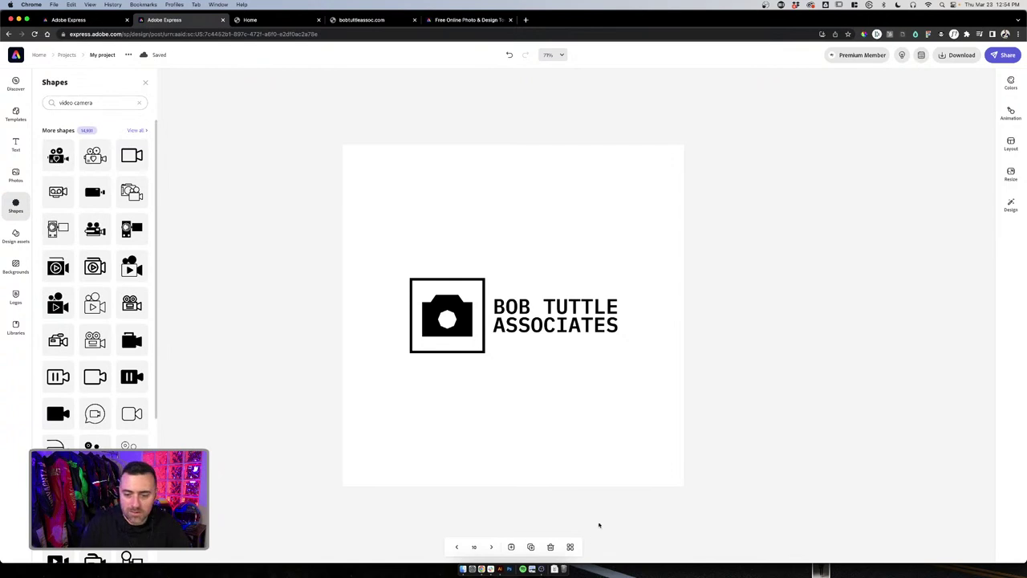
pyautogui.click(531, 546)
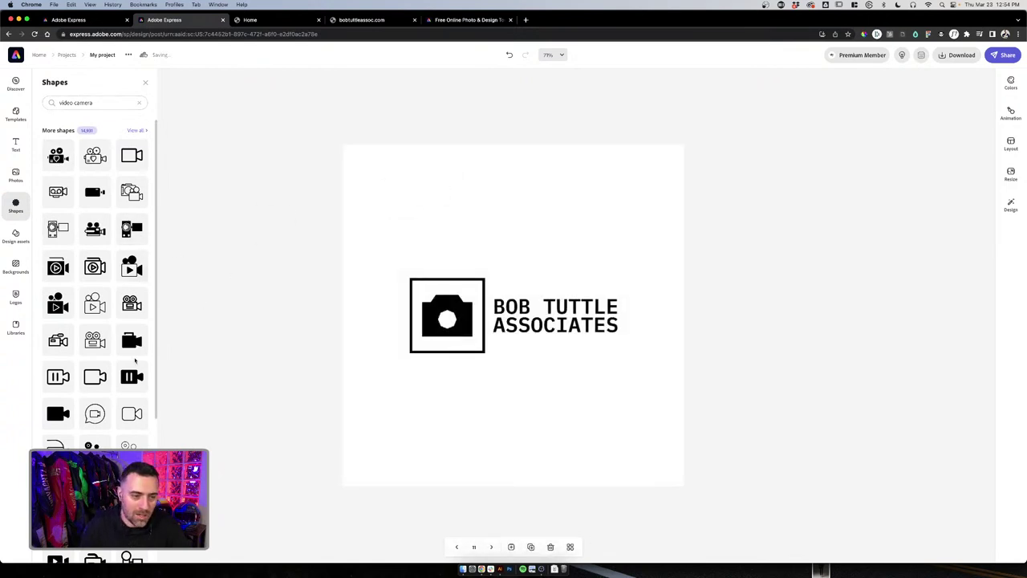
# Place two video-camera shapes on the page and delete the original Bob Tuttle Associates logo
pyautogui.moveTo(58, 303); pyautogui.dragTo(464, 256)
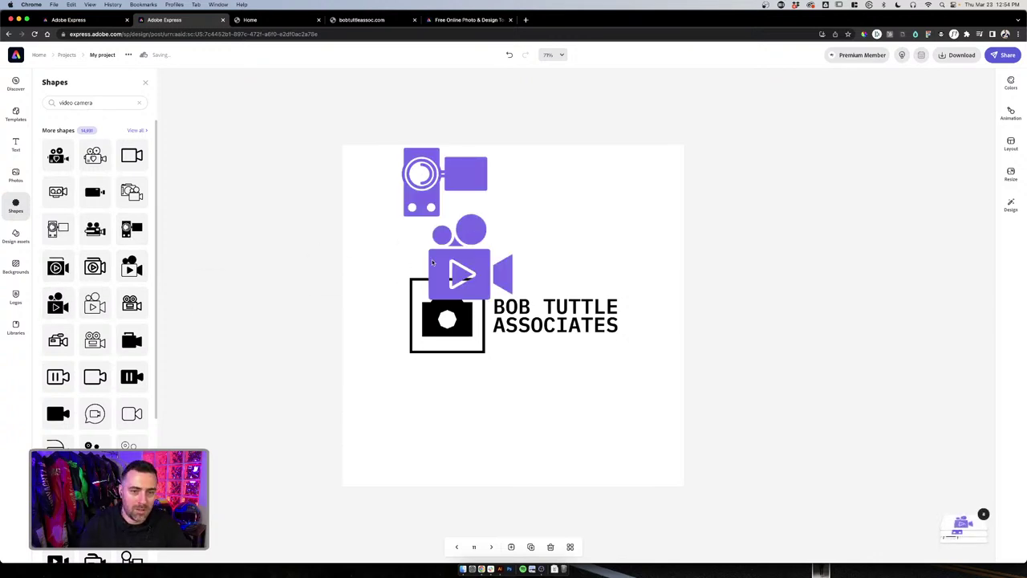
pyautogui.click(477, 255)
pyautogui.keyDown('shift'); pyautogui.click(438, 192); pyautogui.keyUp('shift')
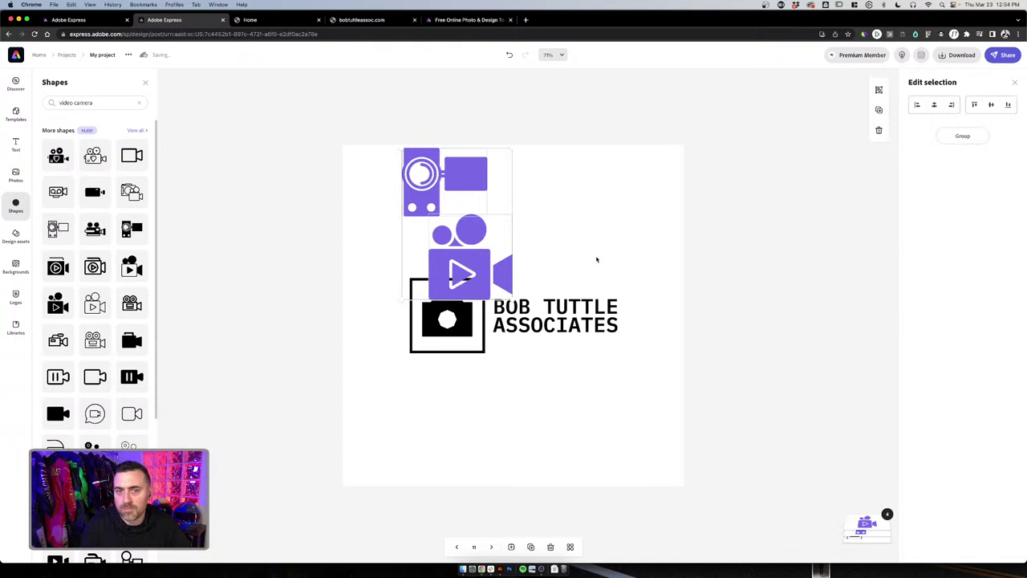
pyautogui.click(596, 259)
pyautogui.click(450, 321)
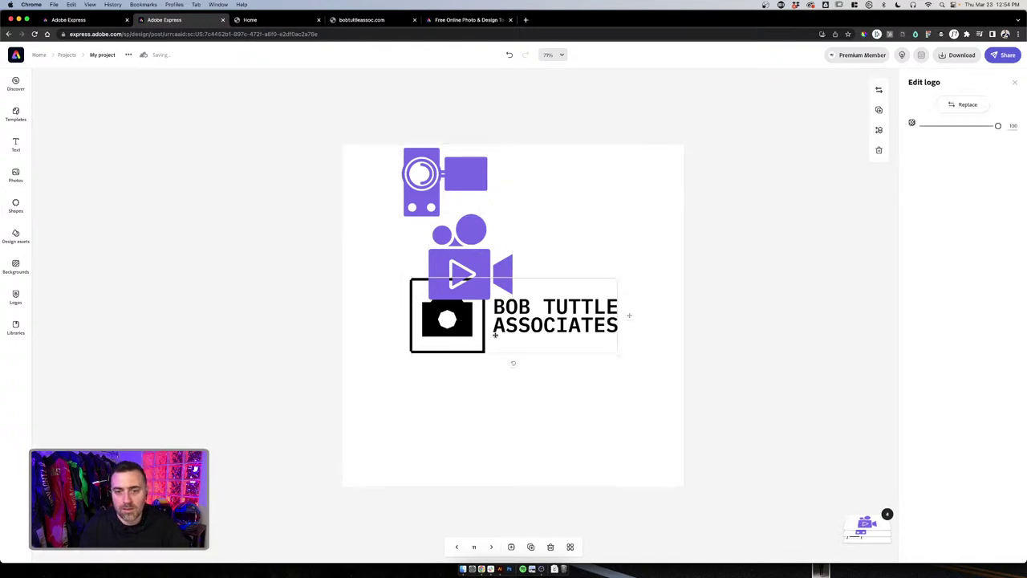
pyautogui.press('Delete')
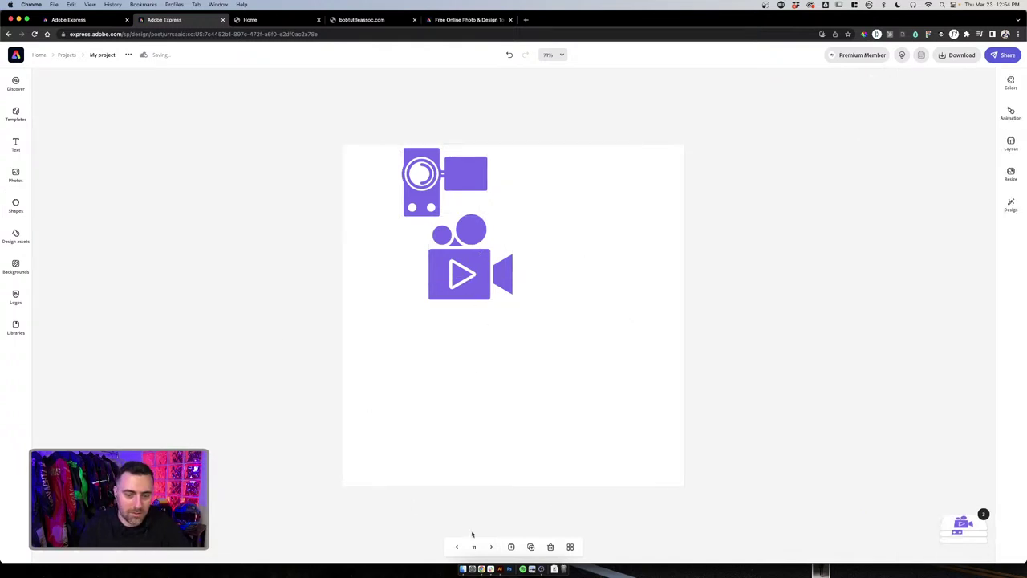
# Undo to restore the deleted logo and remove the extra video-camera shape
pyautogui.click(477, 291)
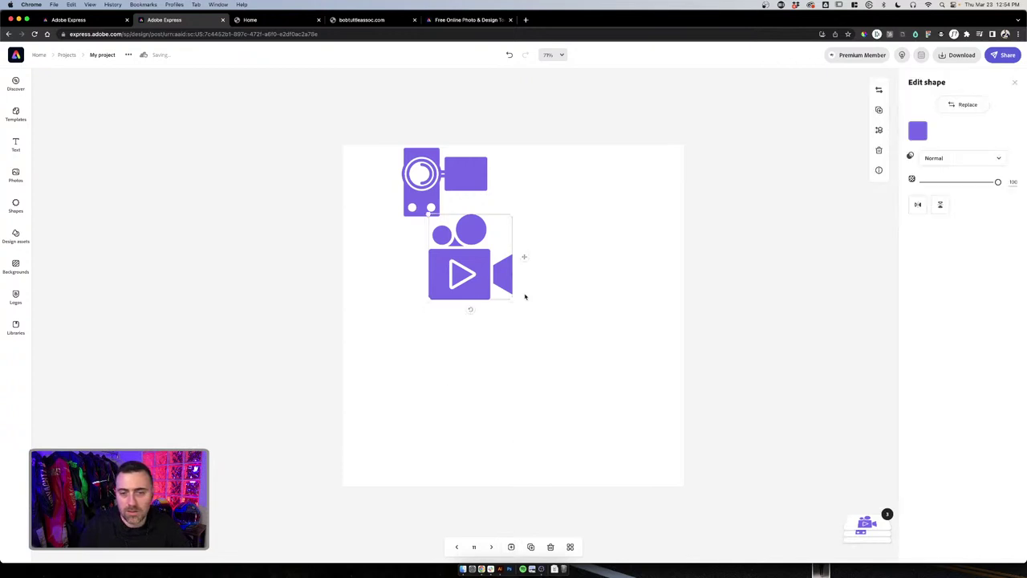
pyautogui.press('super+z')
pyautogui.press('super+z')
pyautogui.click(523, 355)
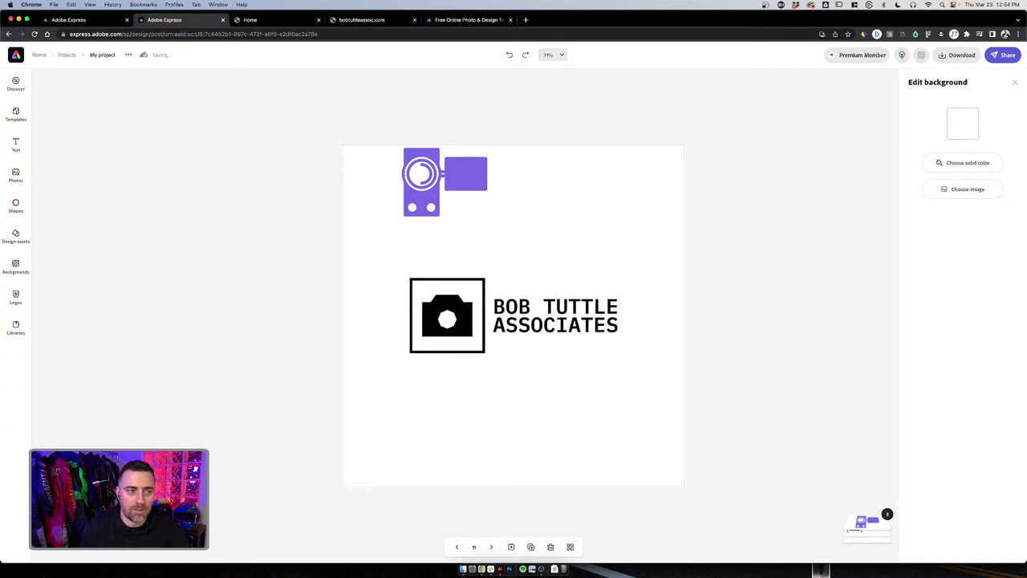
# Search Shapes for 'square' and place a square over the old camera icon
pyautogui.click(15, 204)
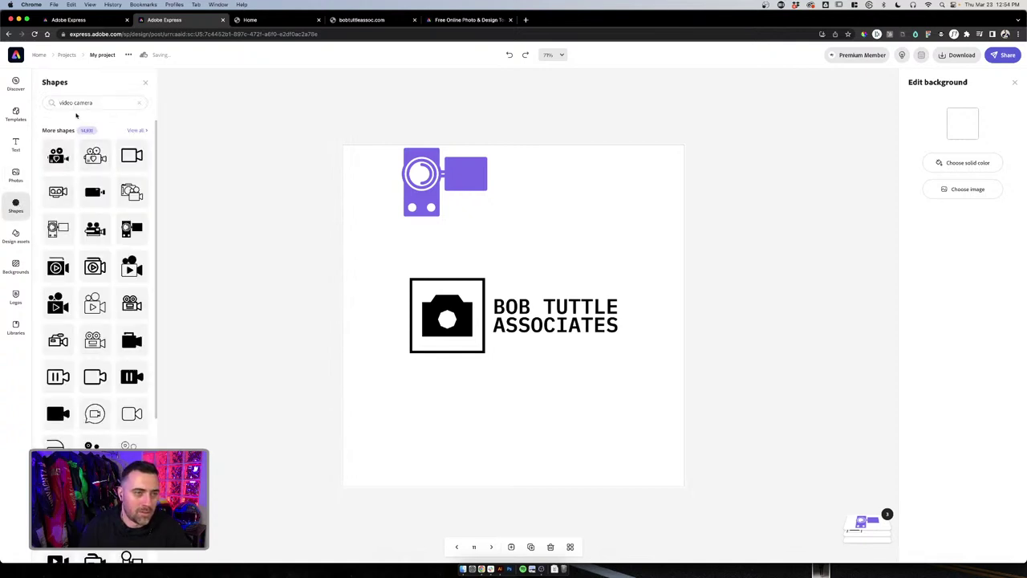
pyautogui.click(77, 103)
pyautogui.write('s')
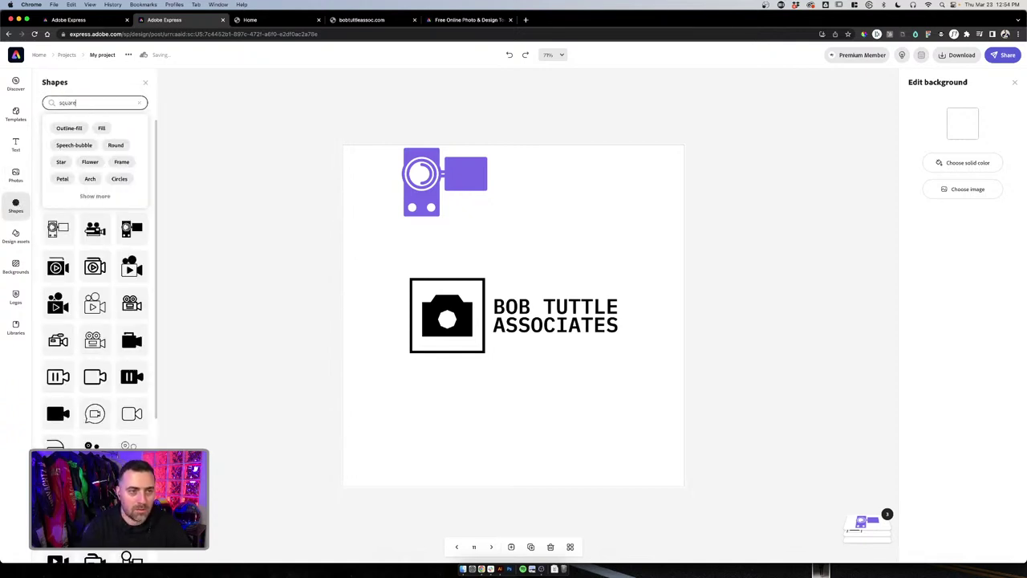
pyautogui.write('quare')
pyautogui.press('Return')
pyautogui.moveTo(61, 158); pyautogui.dragTo(461, 316)
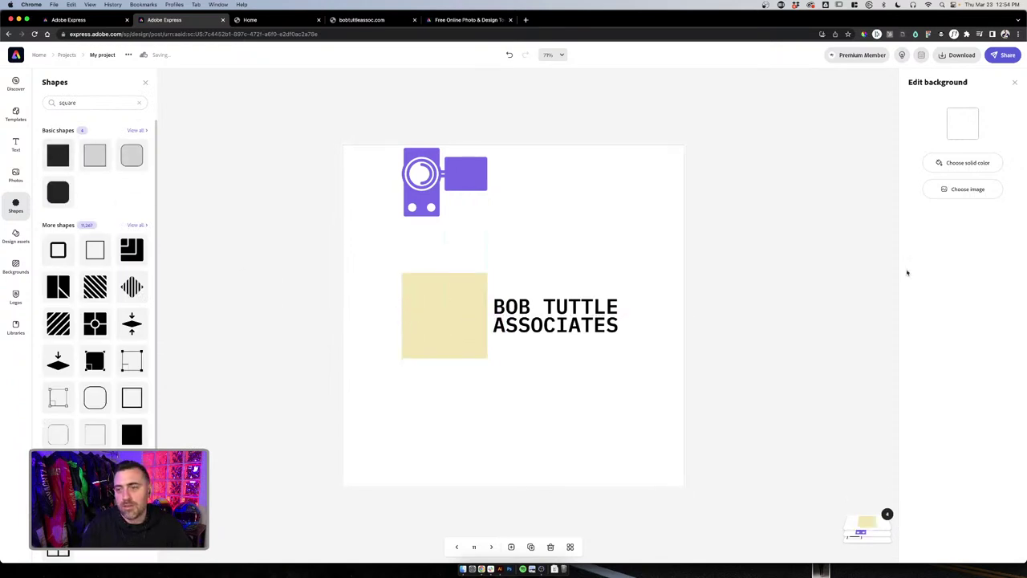
# Fill the square with white #FFFFFF to hide the old camera icon
pyautogui.click(963, 123)
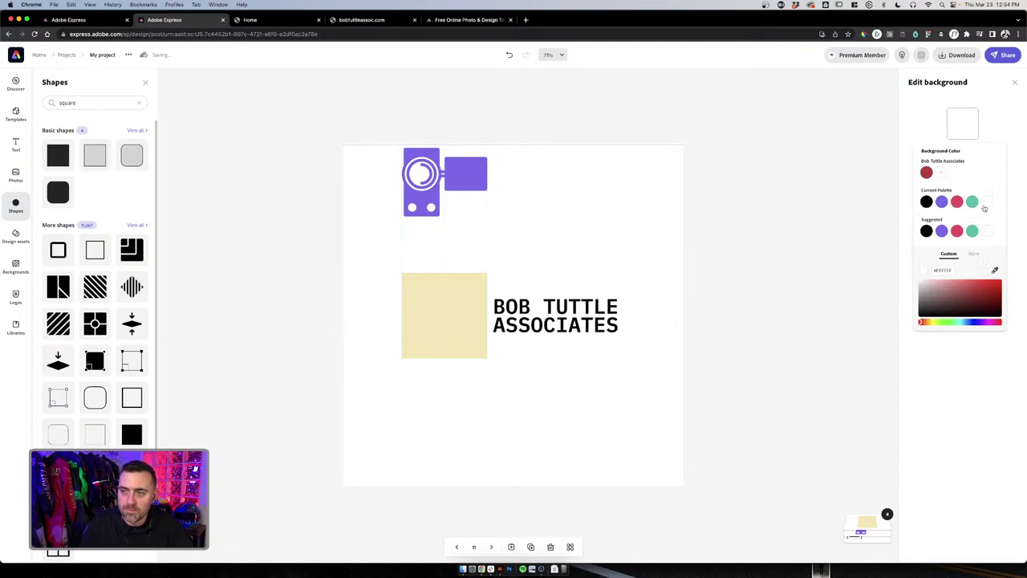
pyautogui.click(447, 324)
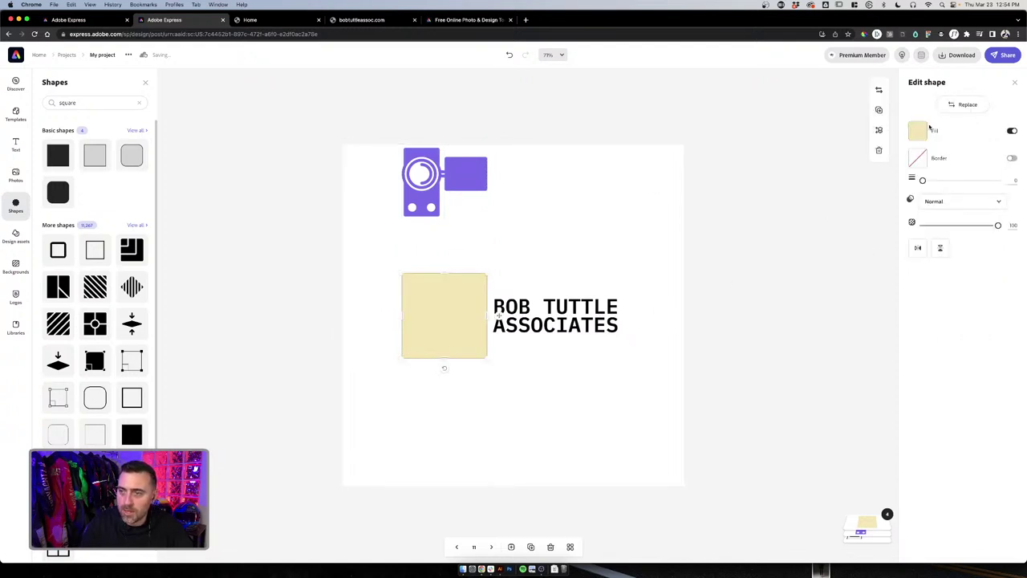
pyautogui.click(922, 130)
pyautogui.click(972, 231)
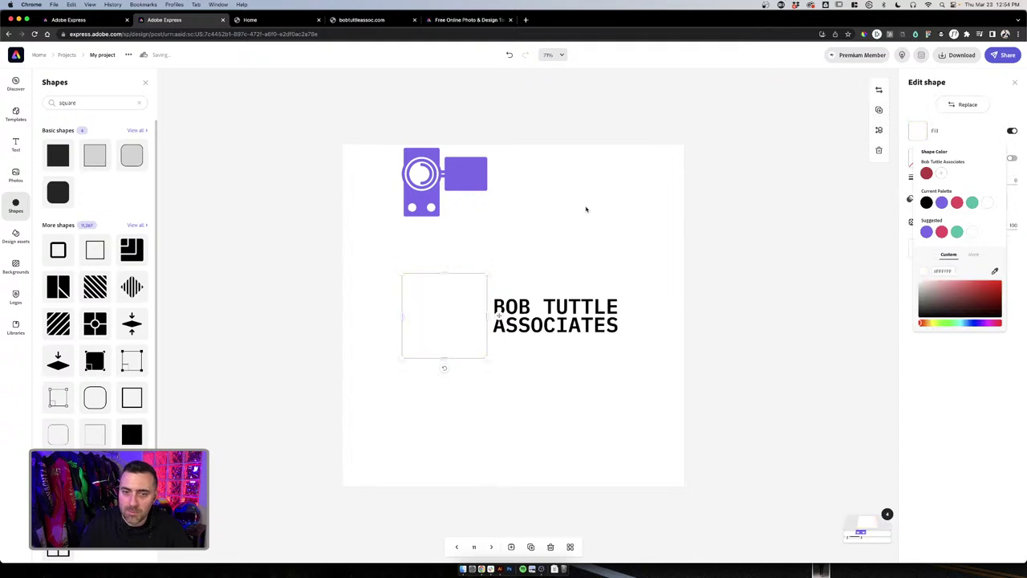
pyautogui.click(597, 187)
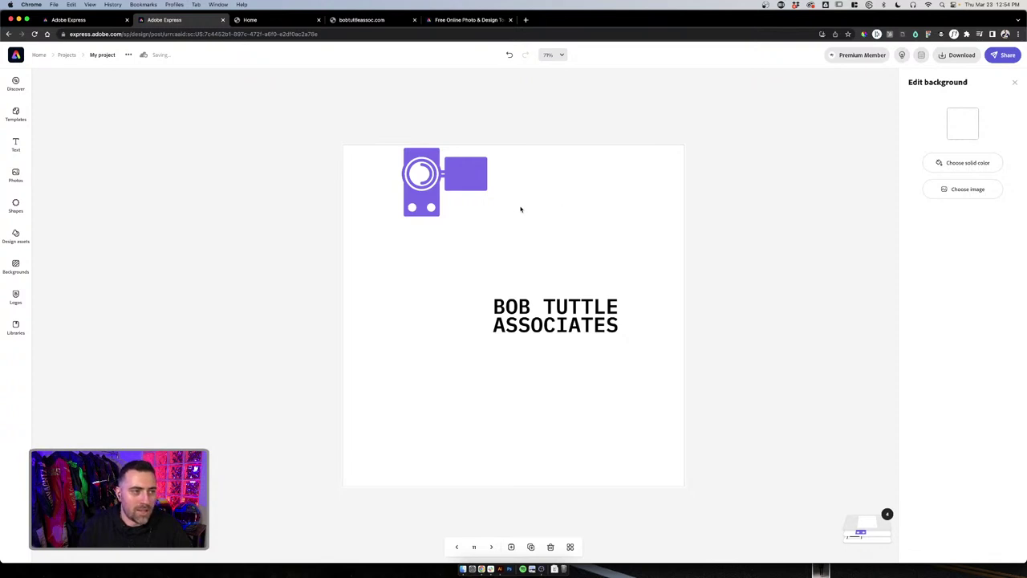
pyautogui.click(403, 183)
# Move the camcorder beside the title, bring it in front of the white square, and shrink it
pyautogui.moveTo(450, 220); pyautogui.dragTo(439, 317)
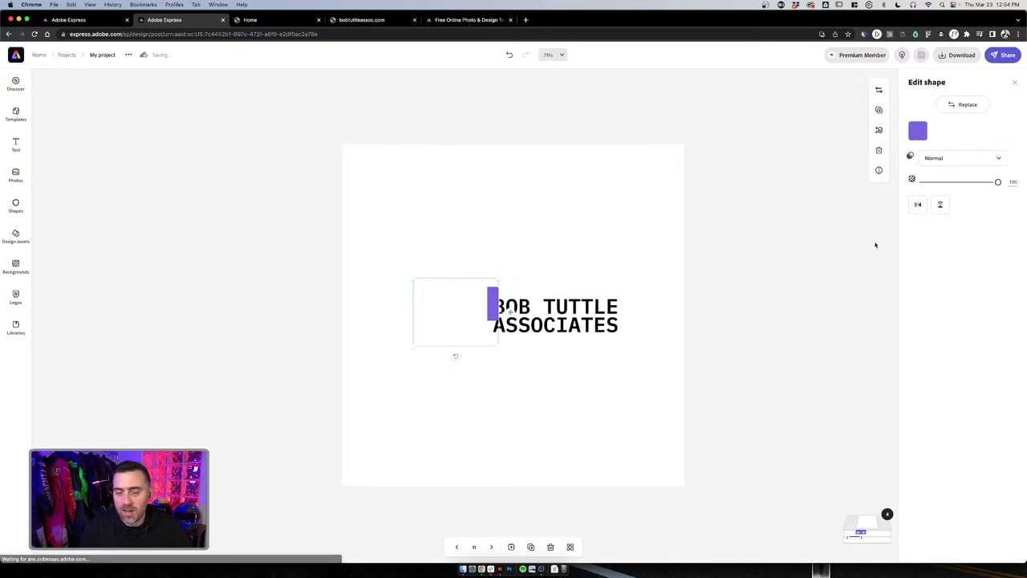
pyautogui.moveTo(883, 518)
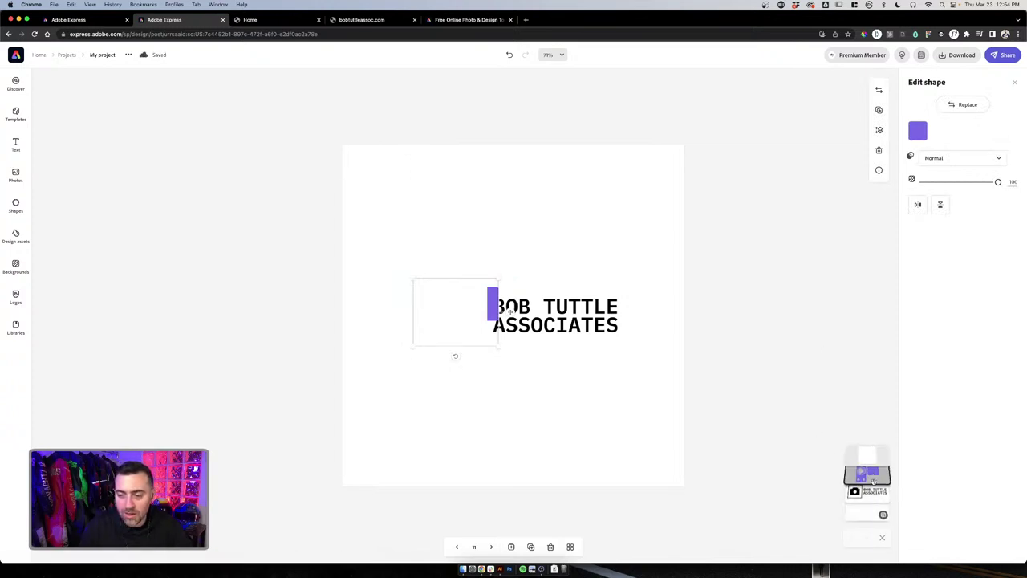
pyautogui.moveTo(864, 454); pyautogui.dragTo(865, 449)
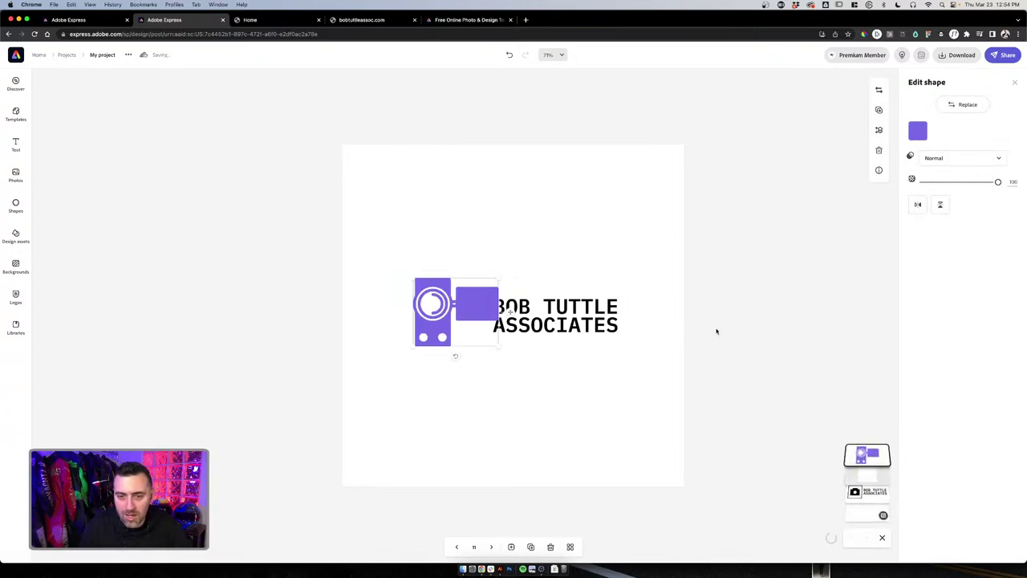
pyautogui.click(646, 325)
pyautogui.click(506, 299)
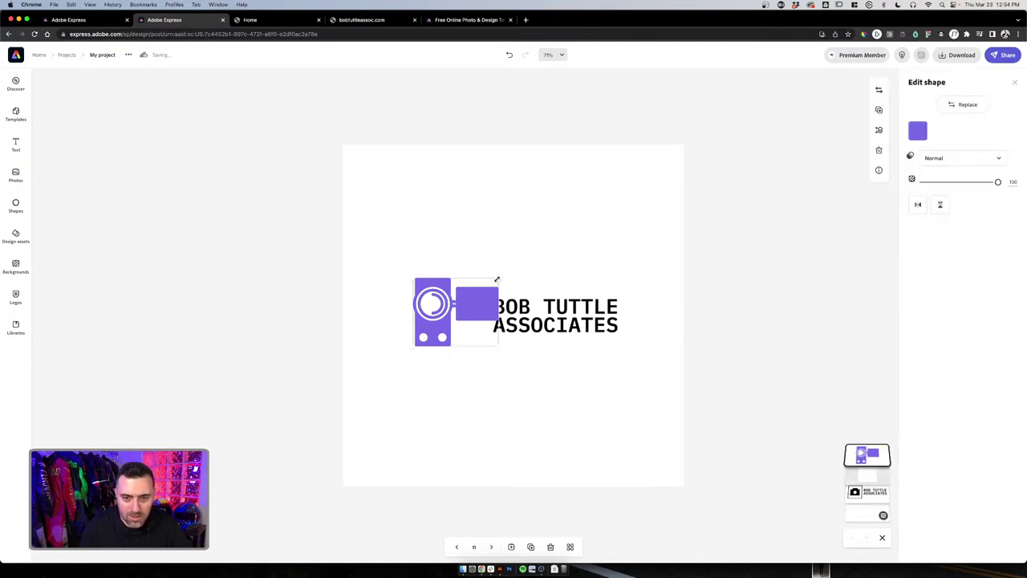
pyautogui.moveTo(497, 279); pyautogui.dragTo(453, 313)
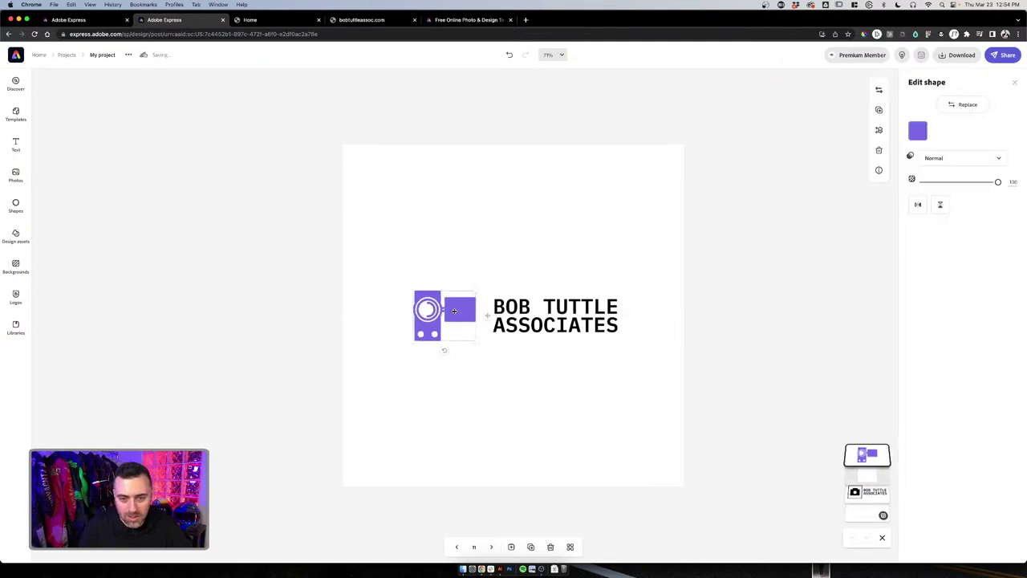
pyautogui.click(688, 311)
# Recolour the camcorder icon black to match the BOB TUTTLE ASSOCIATES lettering
pyautogui.click(441, 316)
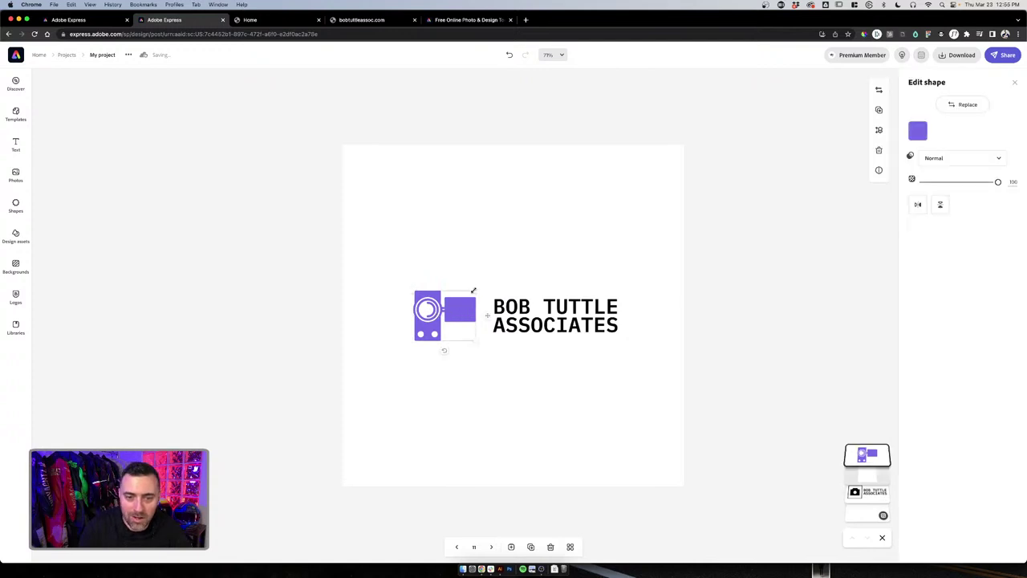
pyautogui.click(555, 389)
pyautogui.click(456, 310)
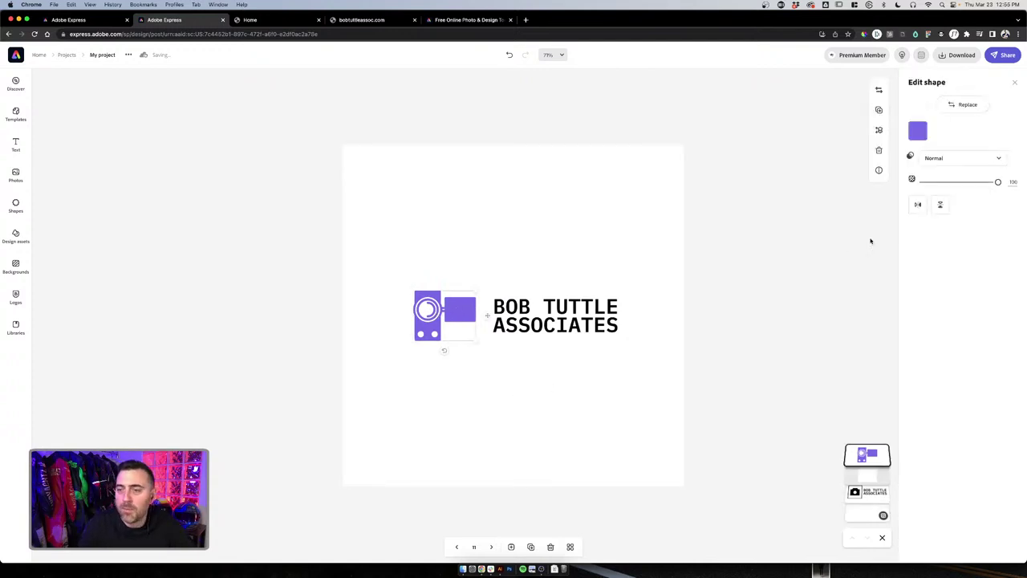
pyautogui.click(925, 132)
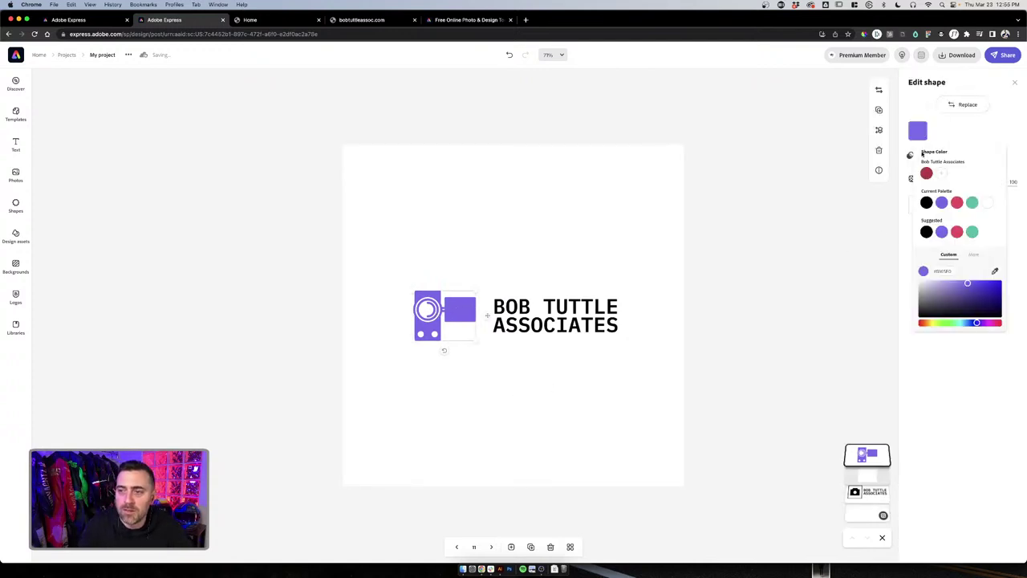
pyautogui.click(926, 233)
pyautogui.click(723, 230)
pyautogui.click(714, 227)
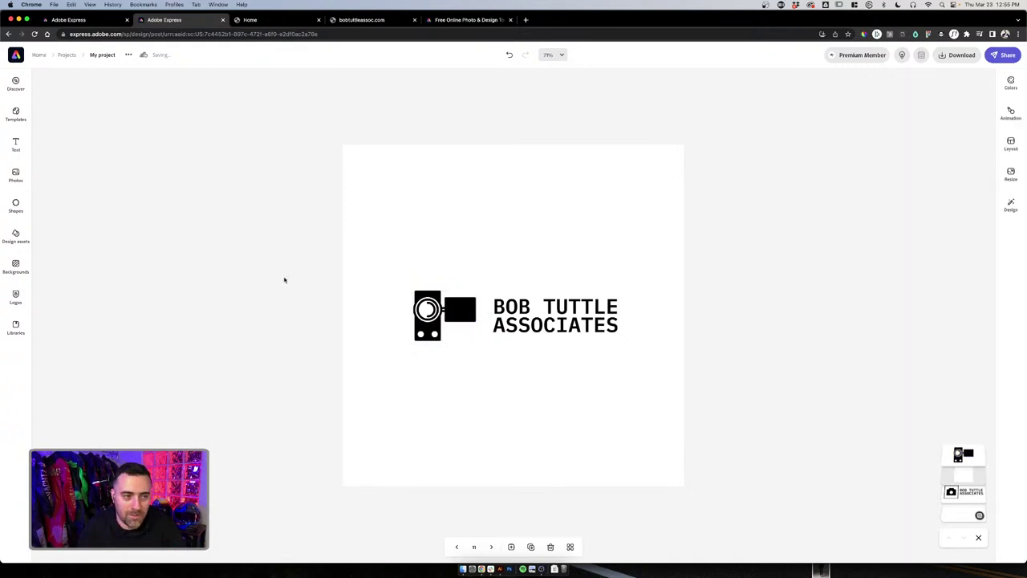
# Search Shapes for 'film' and duplicate the current logo page
pyautogui.click(15, 206)
pyautogui.click(101, 109)
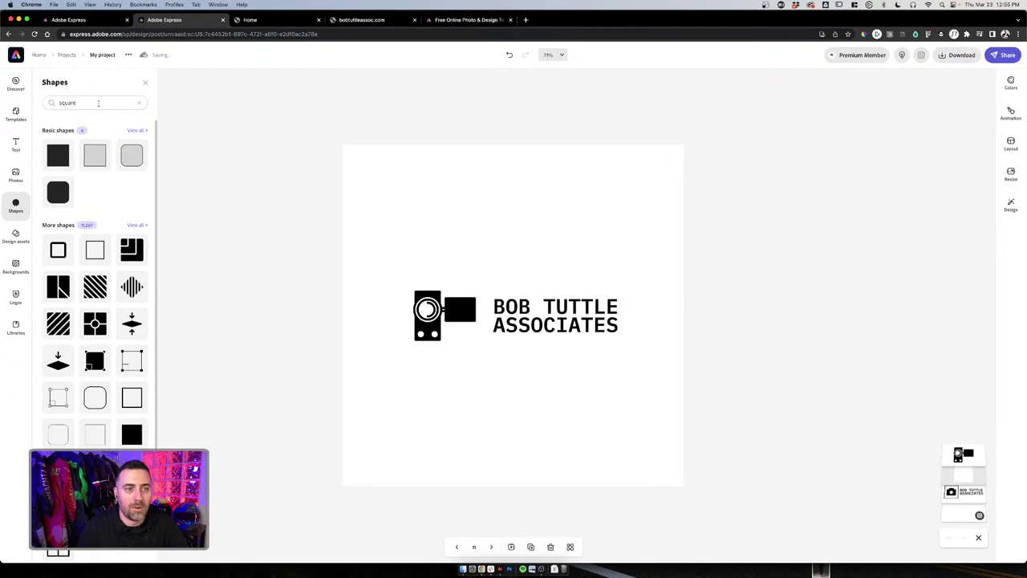
pyautogui.write('film')
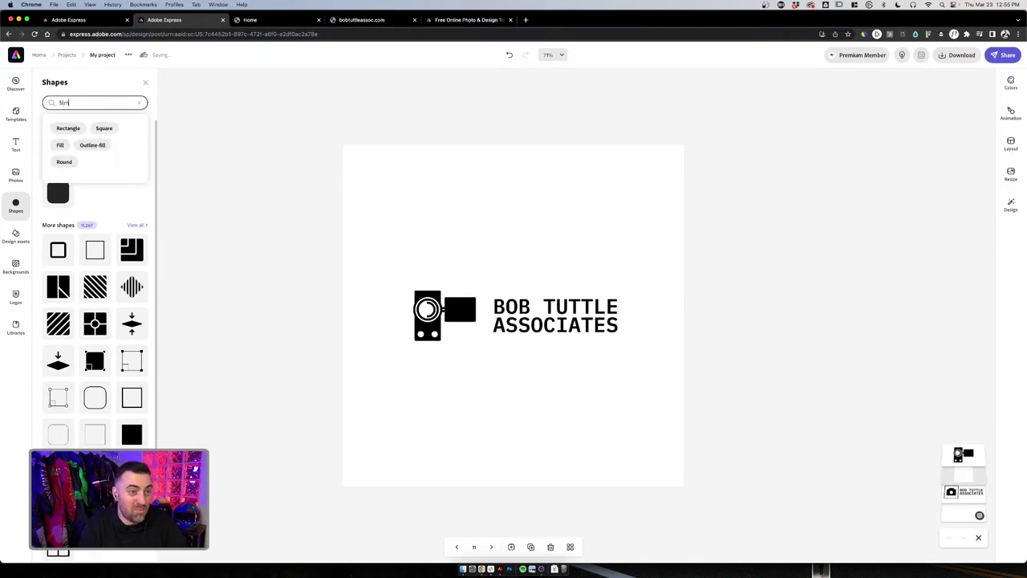
pyautogui.press('Return')
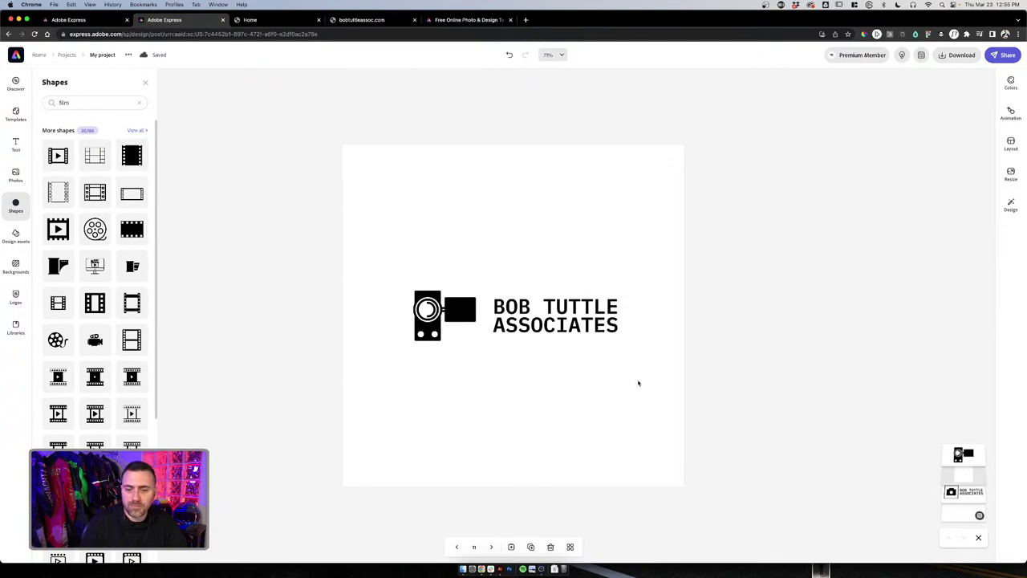
pyautogui.click(531, 547)
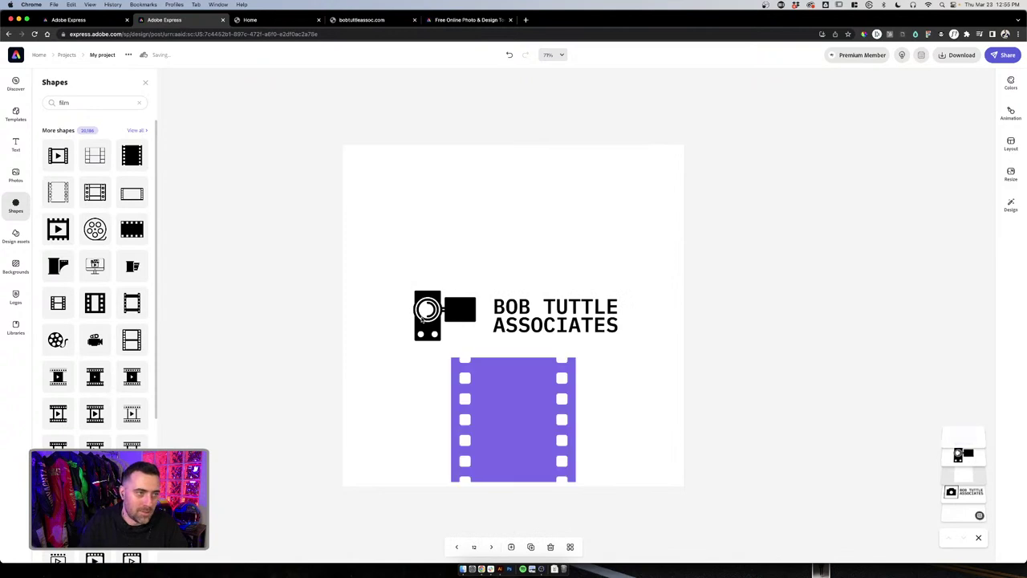
# Add a film-strip shape over the logo centre and make it black
pyautogui.click(533, 412)
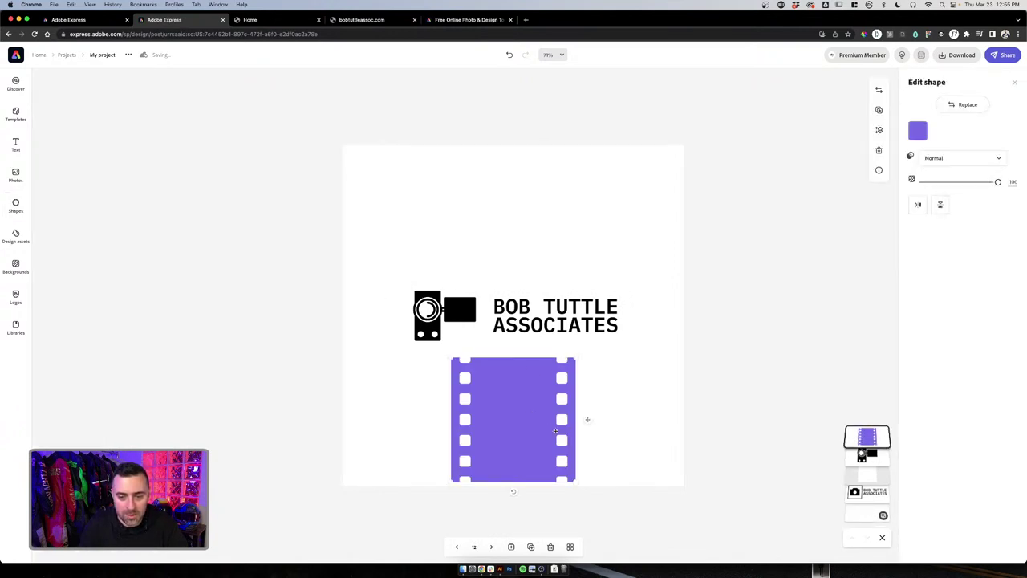
pyautogui.moveTo(549, 431); pyautogui.dragTo(546, 307)
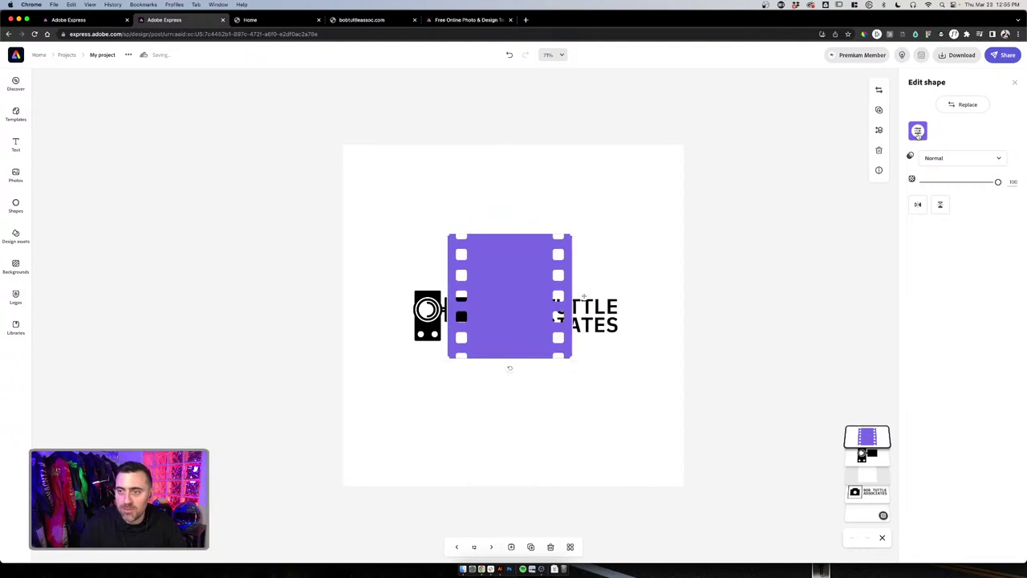
pyautogui.click(917, 131)
pyautogui.click(926, 202)
# Delete the old camera logo parts and rotate the film strip 90° to horizontal
pyautogui.click(549, 331)
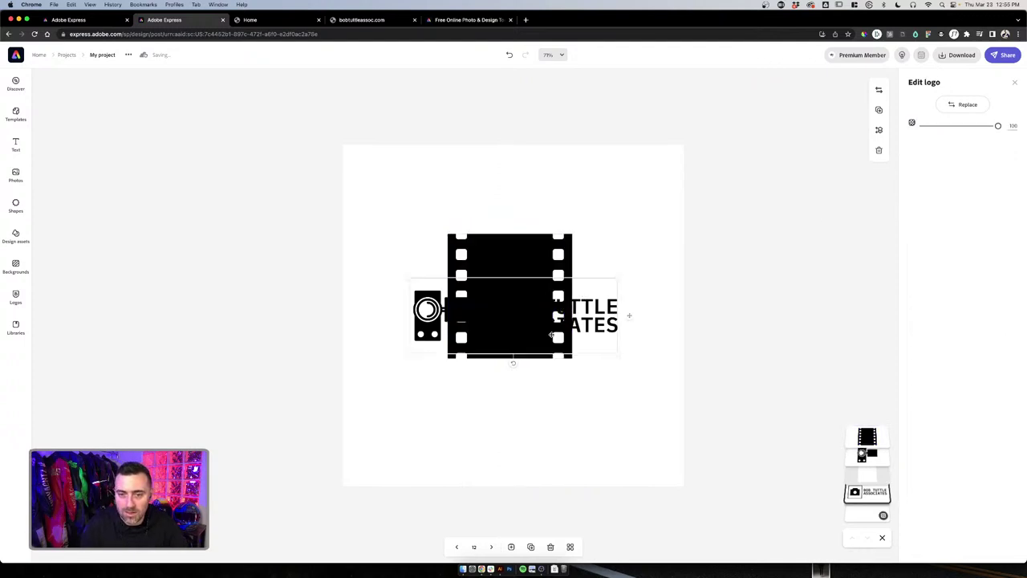
pyautogui.click(532, 339)
pyautogui.click(421, 331)
pyautogui.press('Delete')
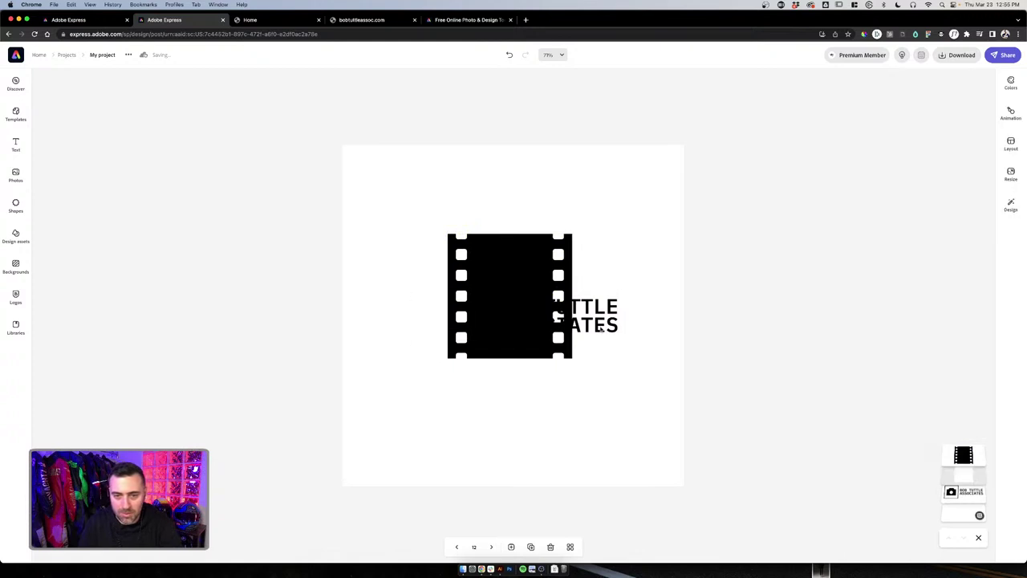
pyautogui.click(485, 342)
pyautogui.press('Delete')
pyautogui.click(485, 342)
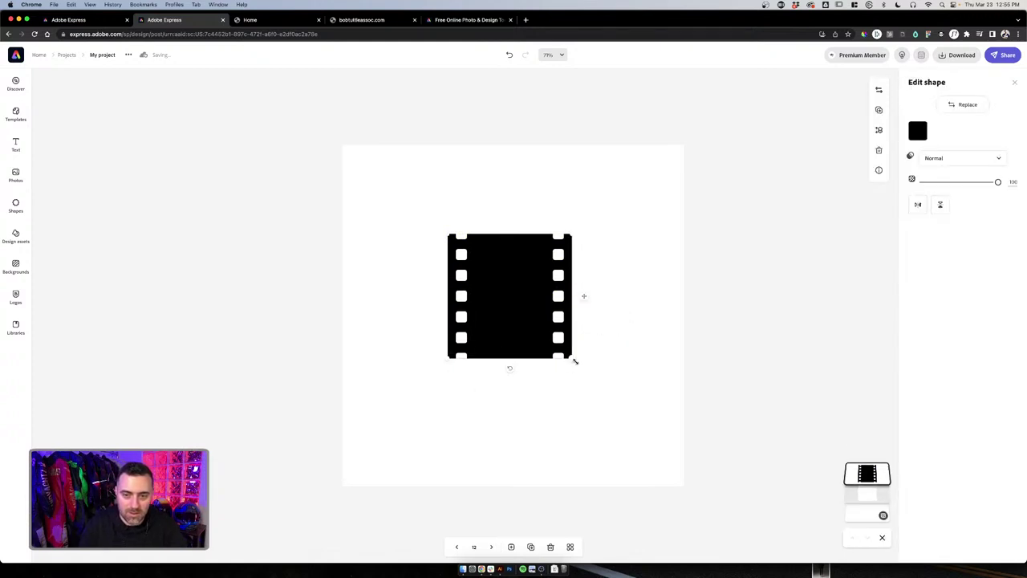
pyautogui.moveTo(518, 374); pyautogui.dragTo(596, 296)
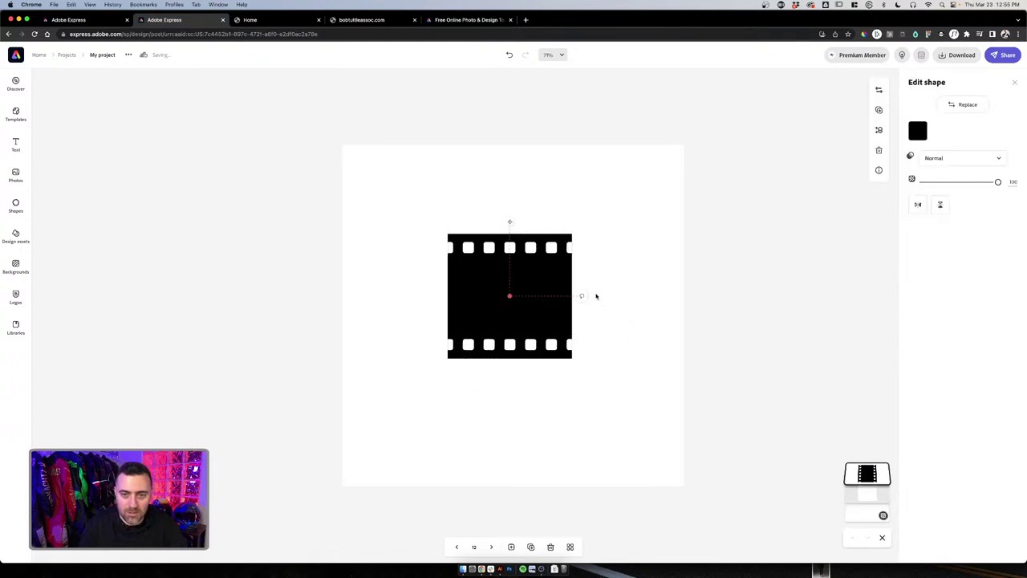
pyautogui.click(592, 316)
# Add a text box reading 'Eob Tuttle Associates' below the film strip
pyautogui.click(15, 144)
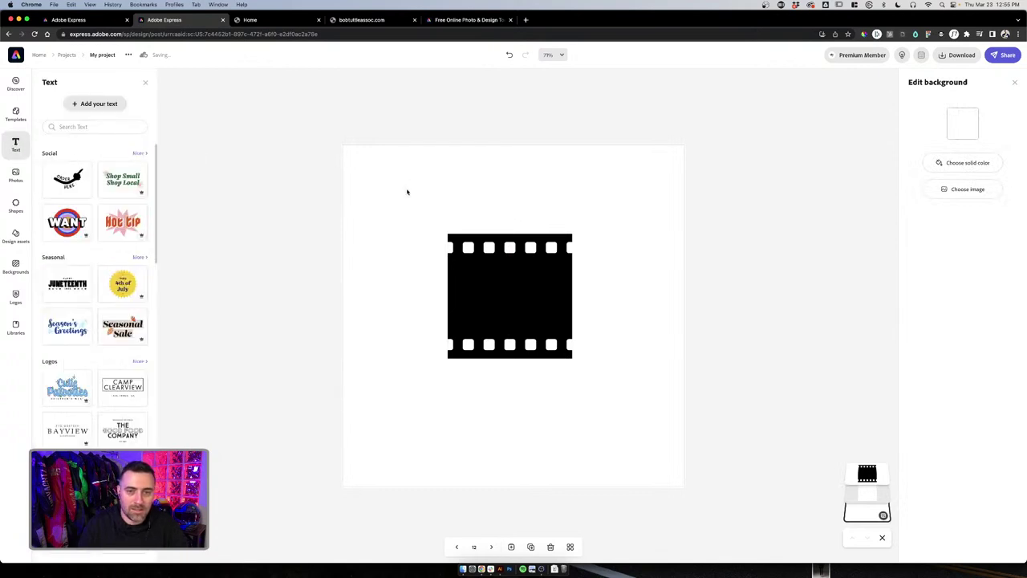
pyautogui.click(93, 104)
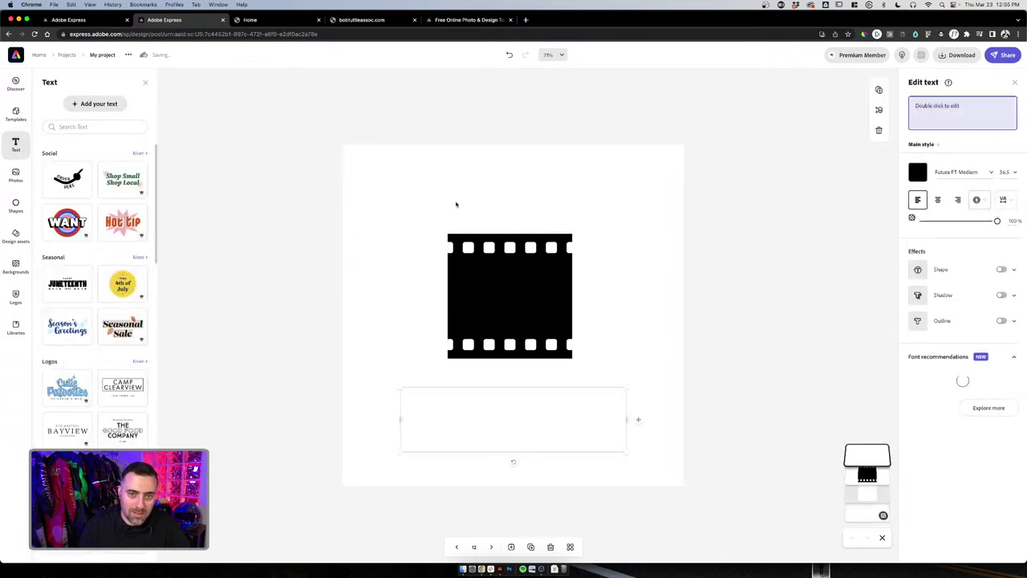
pyautogui.hotkey('ctrl', 'a')
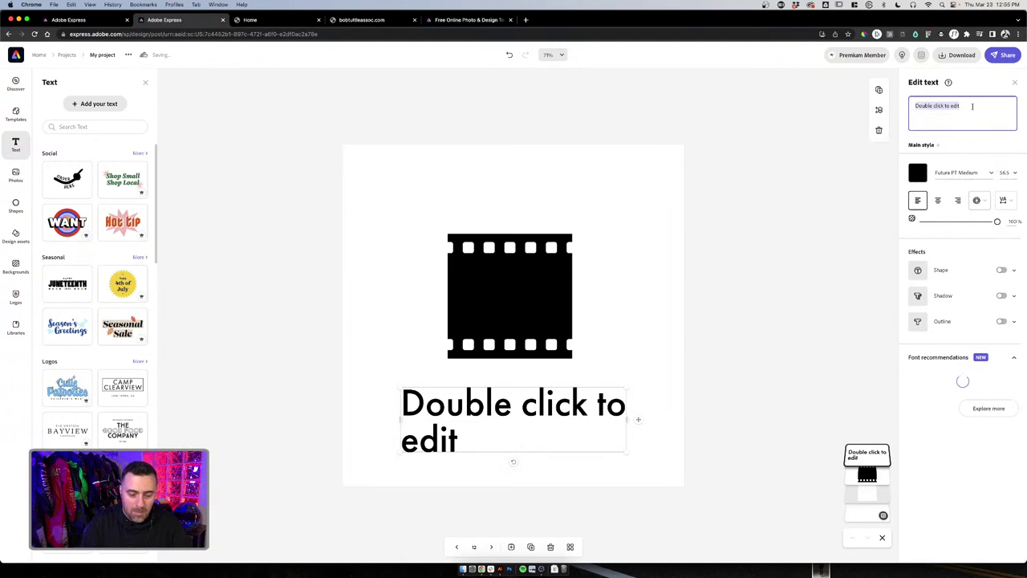
pyautogui.write('Eob Tut')
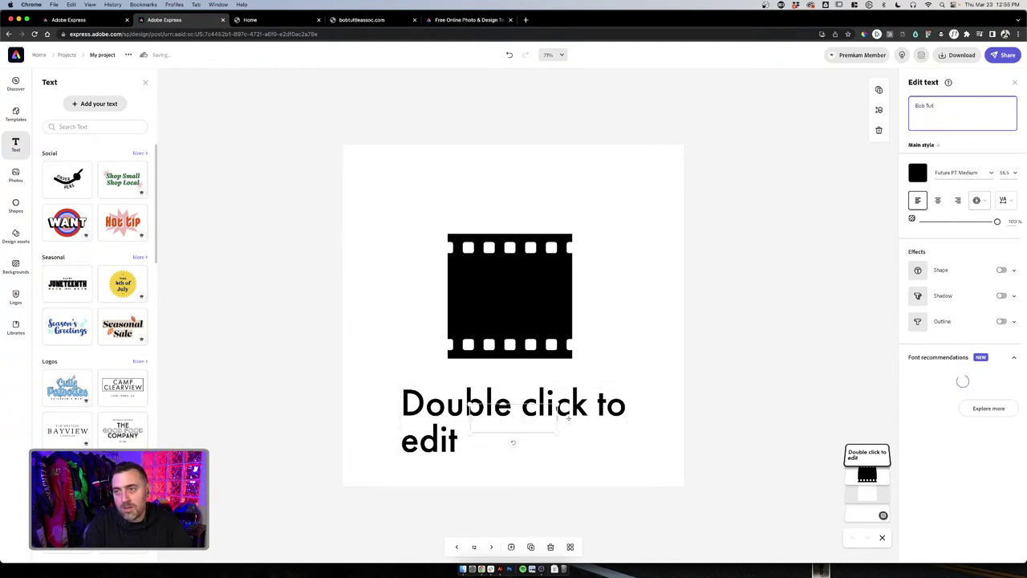
pyautogui.write('tle Asso')
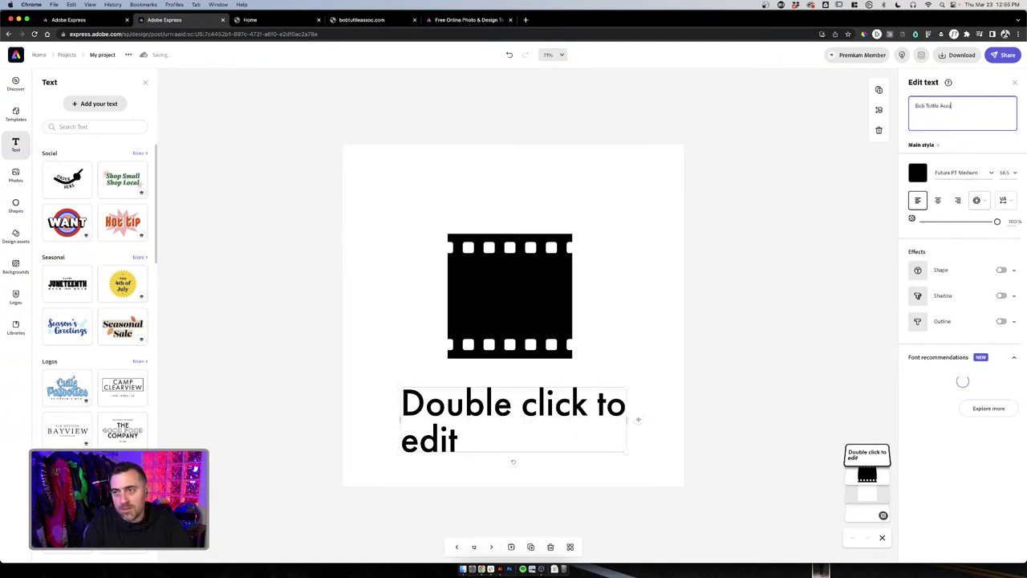
pyautogui.write('ciates')
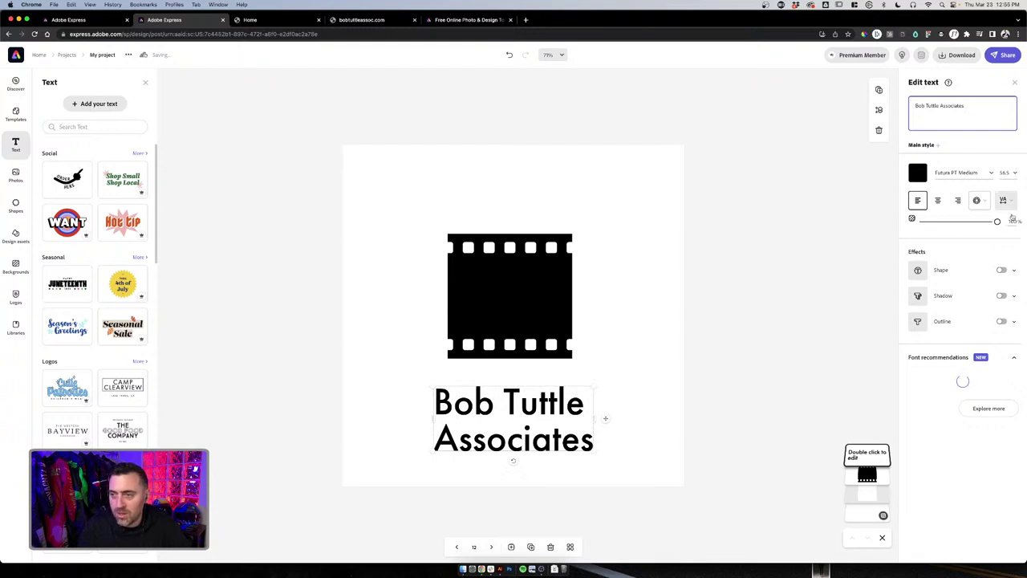
# Apply the Grid text shape and narrow the box so the letters reflow
pyautogui.click(979, 200)
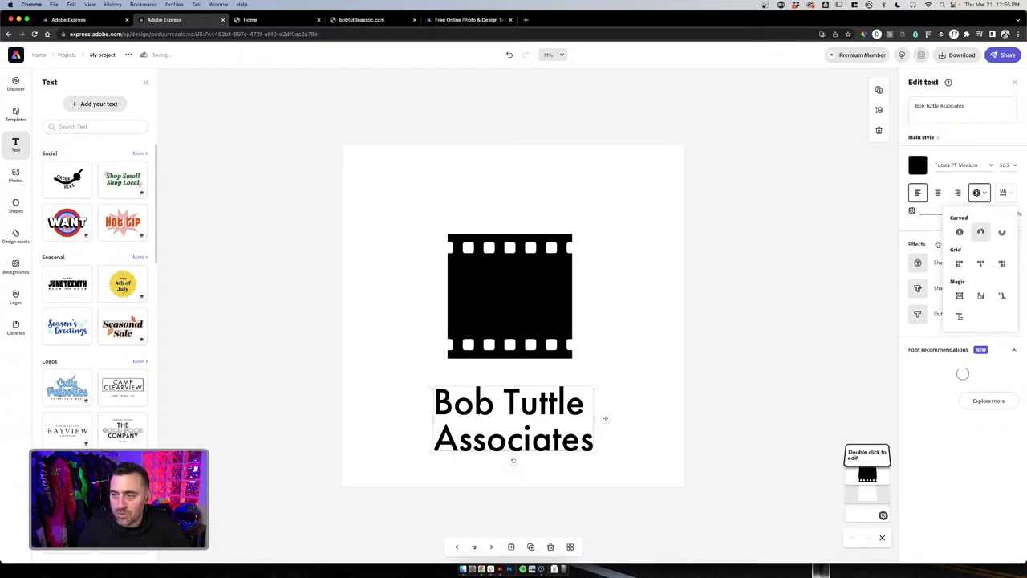
pyautogui.click(959, 264)
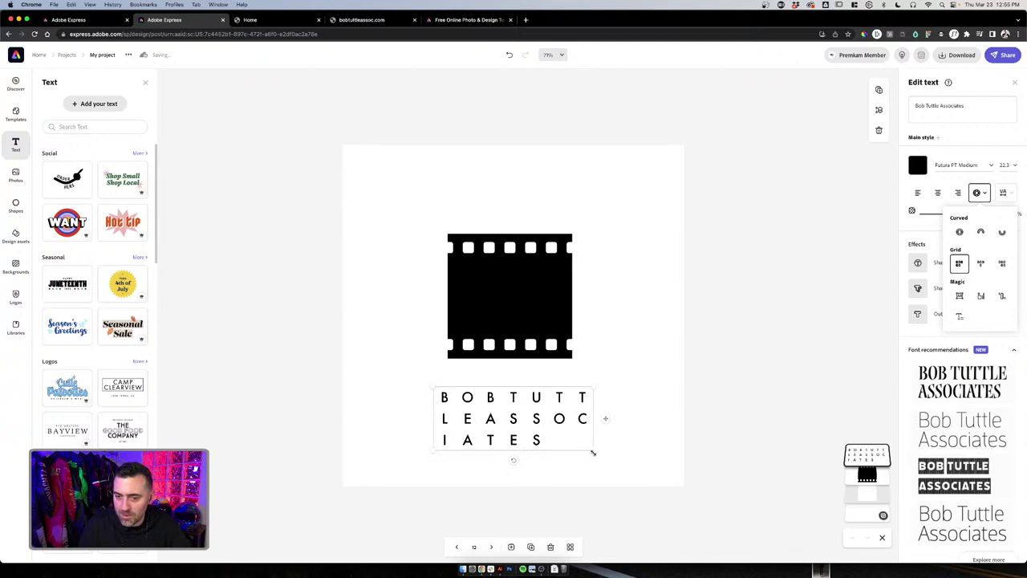
pyautogui.moveTo(592, 453); pyautogui.dragTo(513, 444)
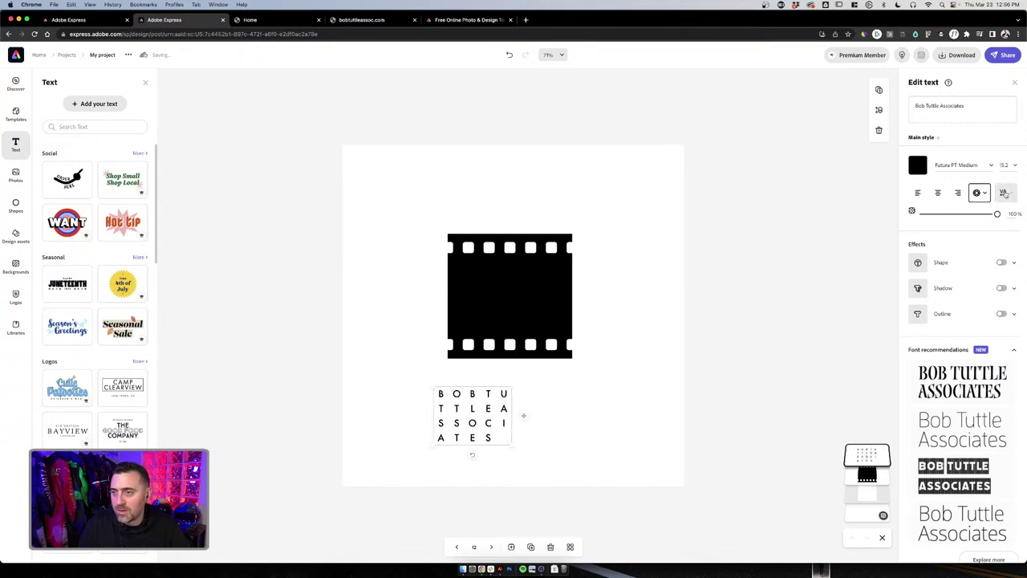
pyautogui.click(1004, 193)
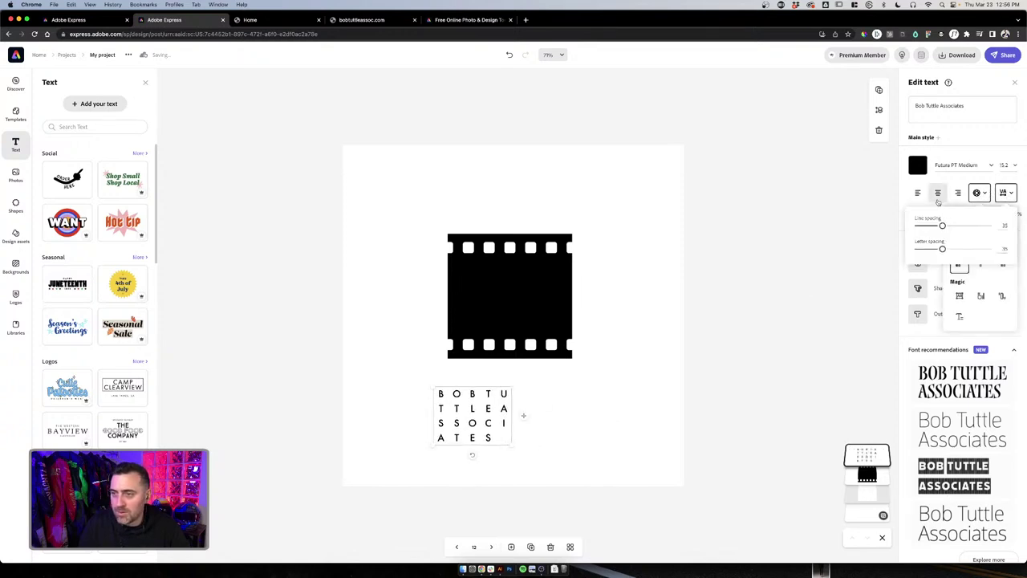
pyautogui.click(798, 202)
# Show all the project's pages together in the grid view
pyautogui.click(561, 277)
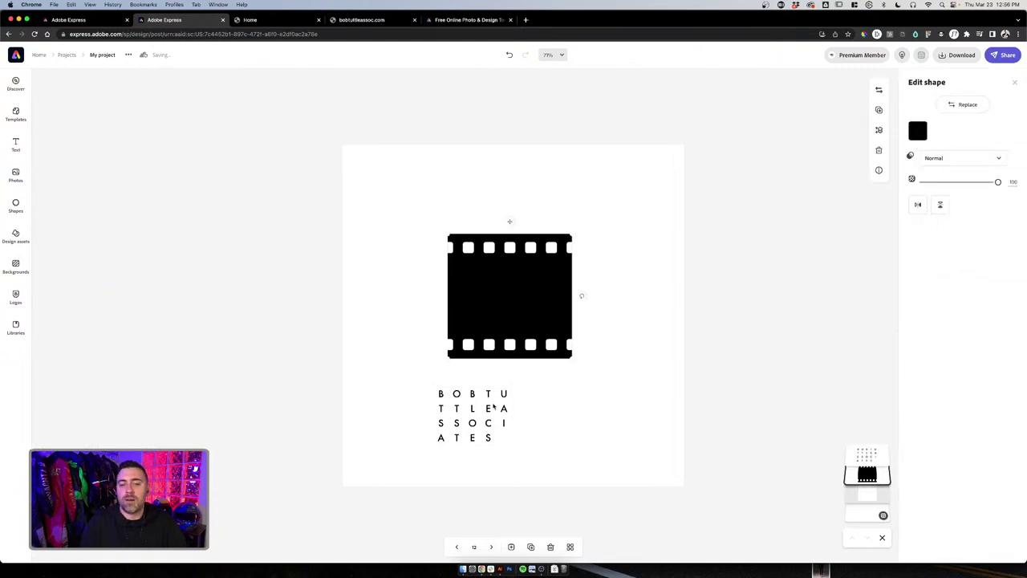
pyautogui.click(495, 407)
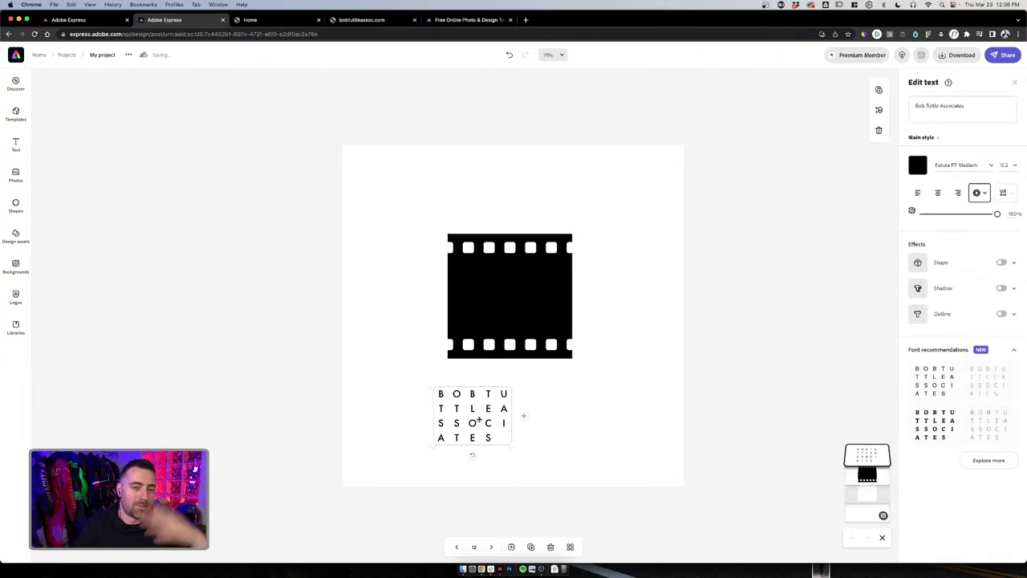
pyautogui.click(570, 547)
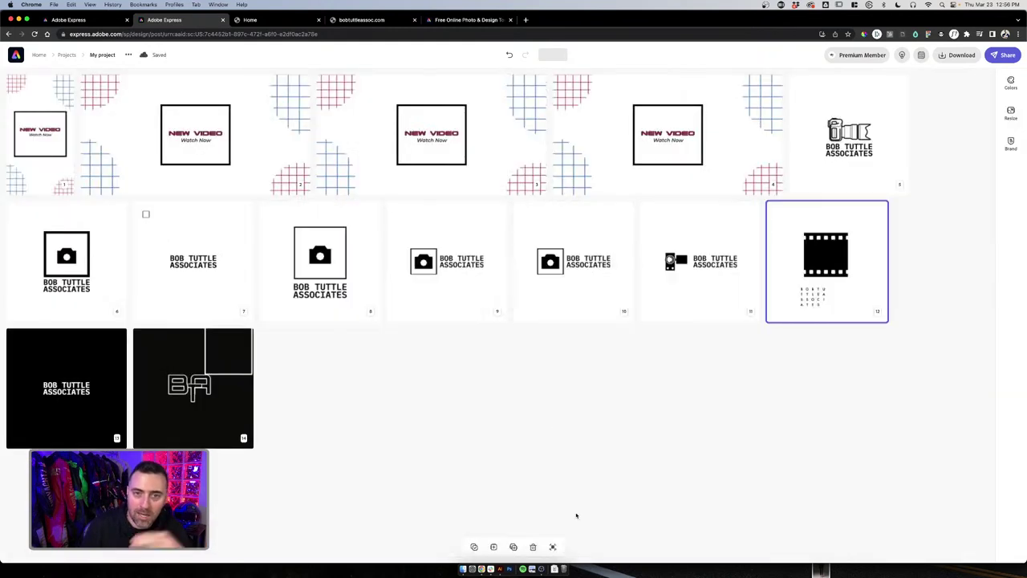